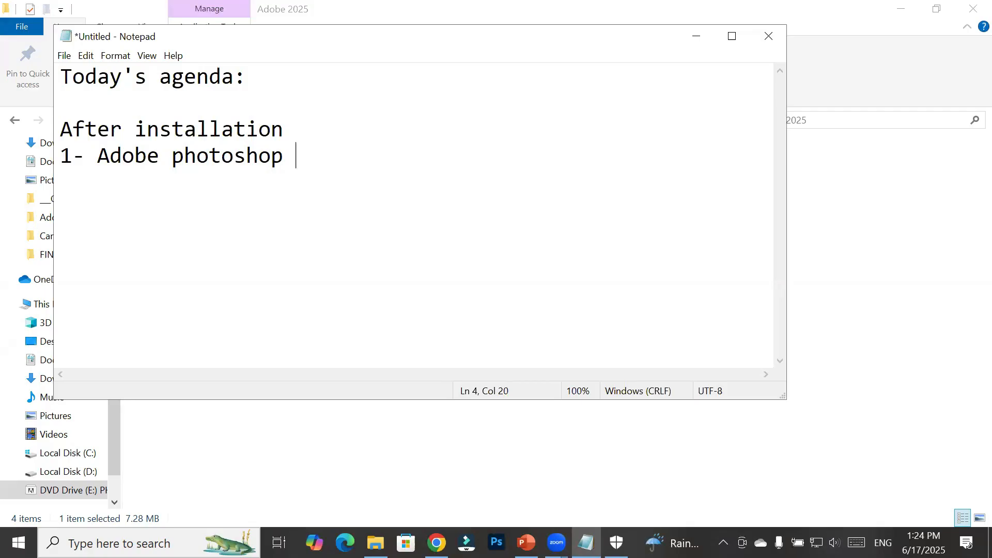
Complete agenda item 1 with "interface" and add the line "2- what is workspace? type of workspace" below it
text(interface)
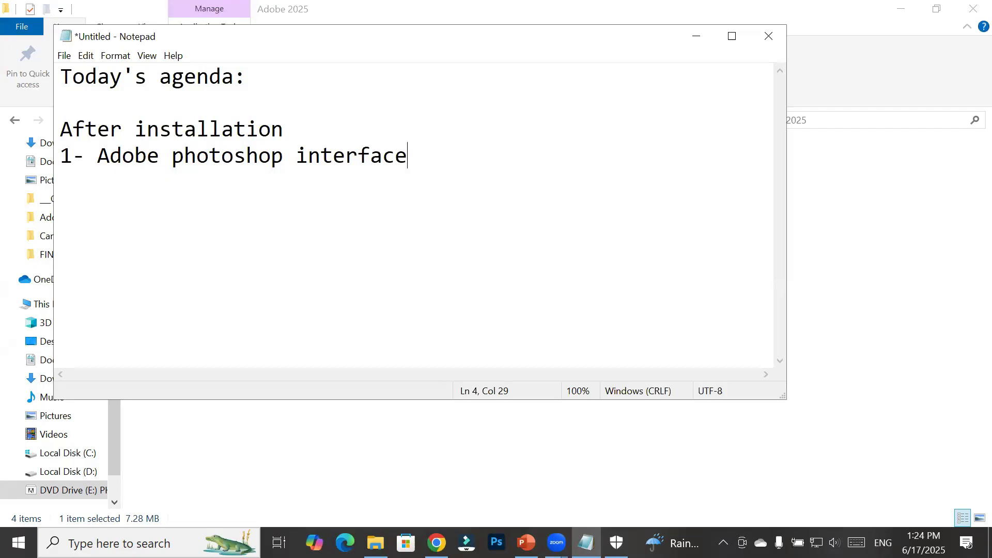
key(Return)
text(2- what is workspace)
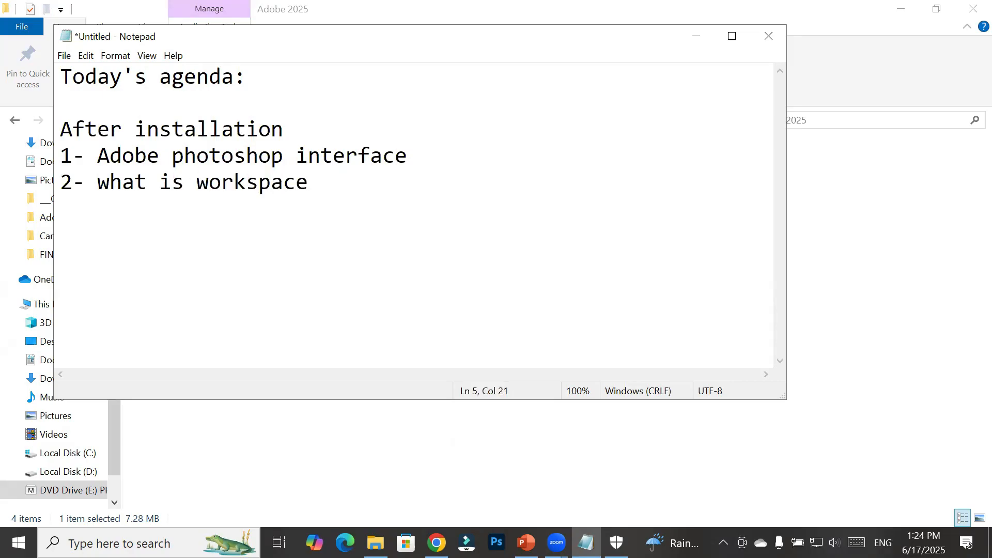
text(? type of w)
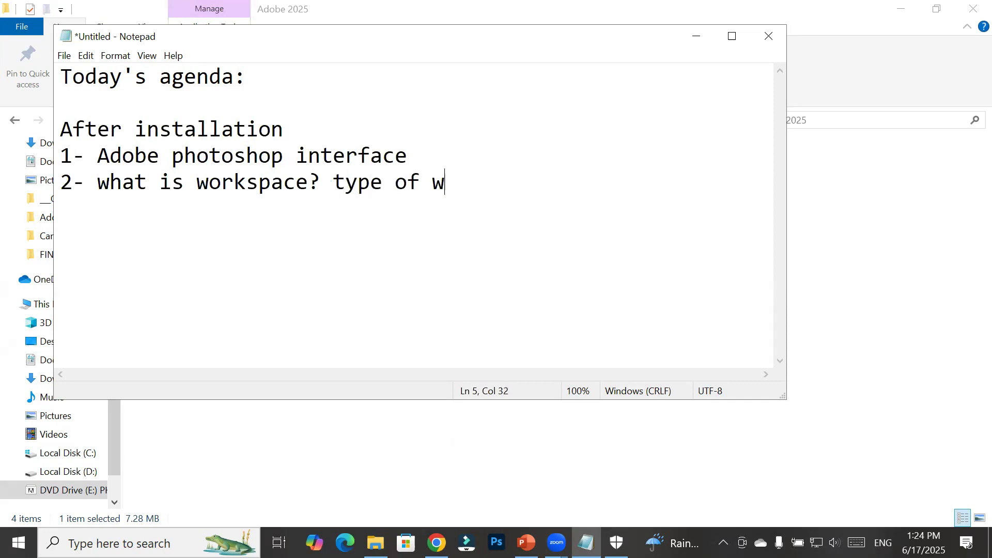
text(orkspace)
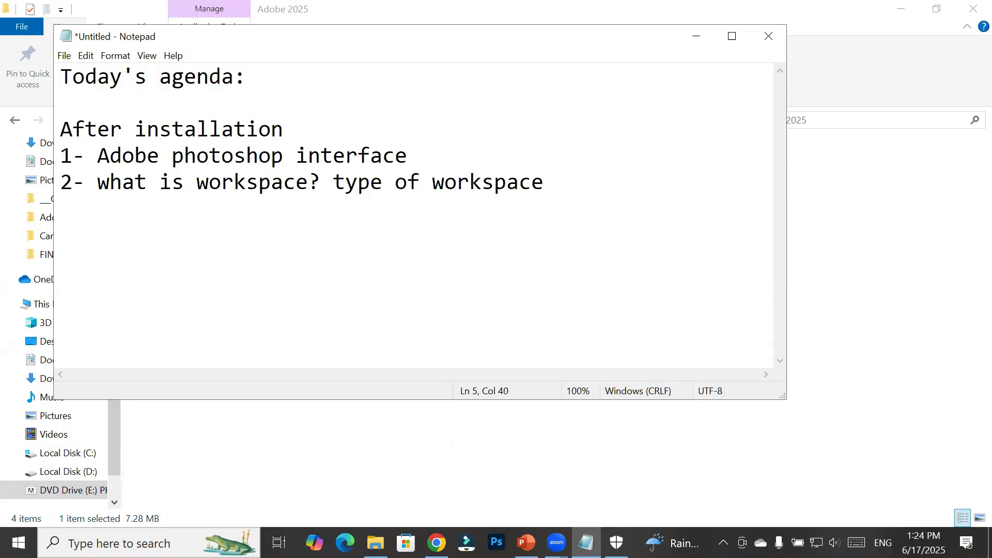
Extend agenda item 2 with ", how to create" and continue it on a new line with "and delete workspace?"
text(, how to )
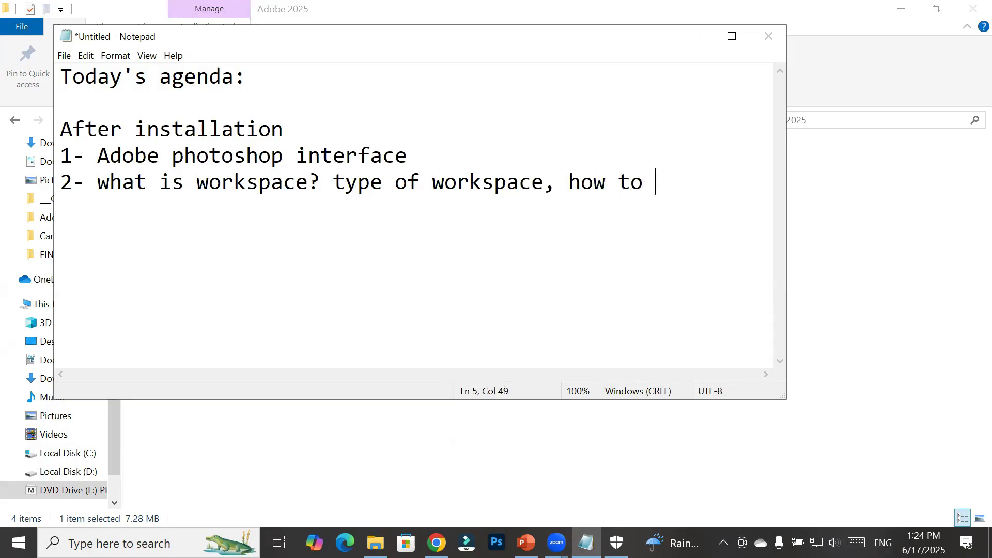
text(create and delt)
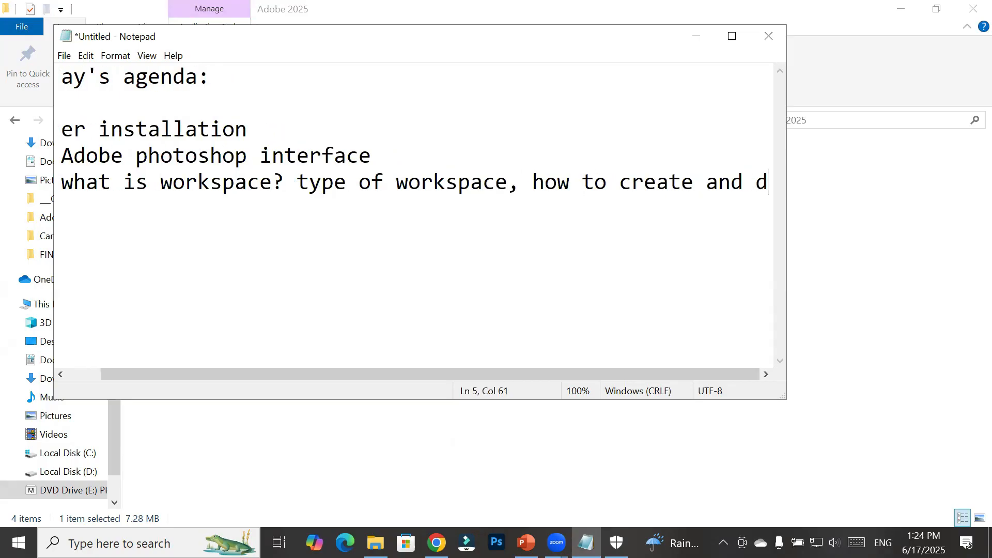
key(BackSpace)
key(BackSpace)
key(BackSpace)
key(BackSpace)
key(BackSpace)
key(BackSpace)
key(BackSpace)
key(BackSpace)
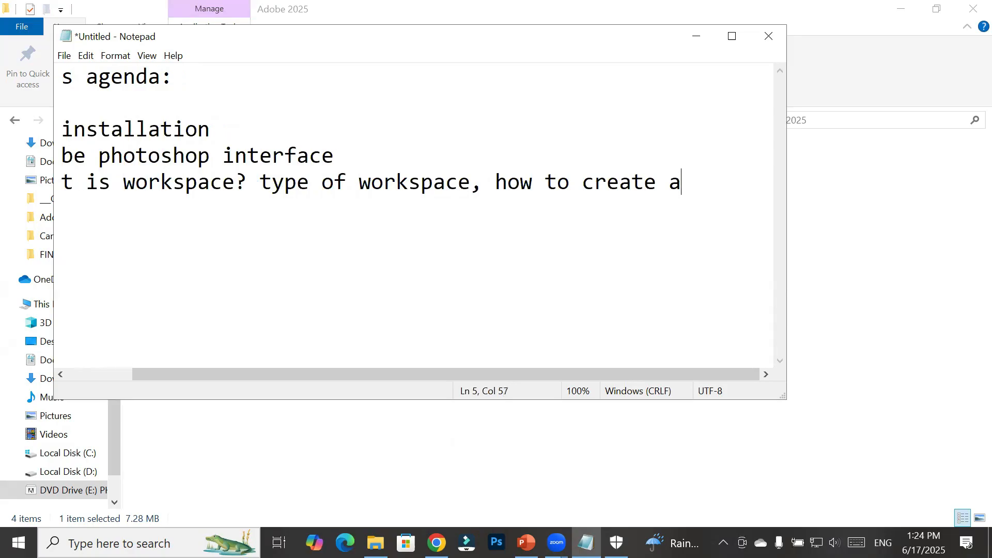
key(Return)
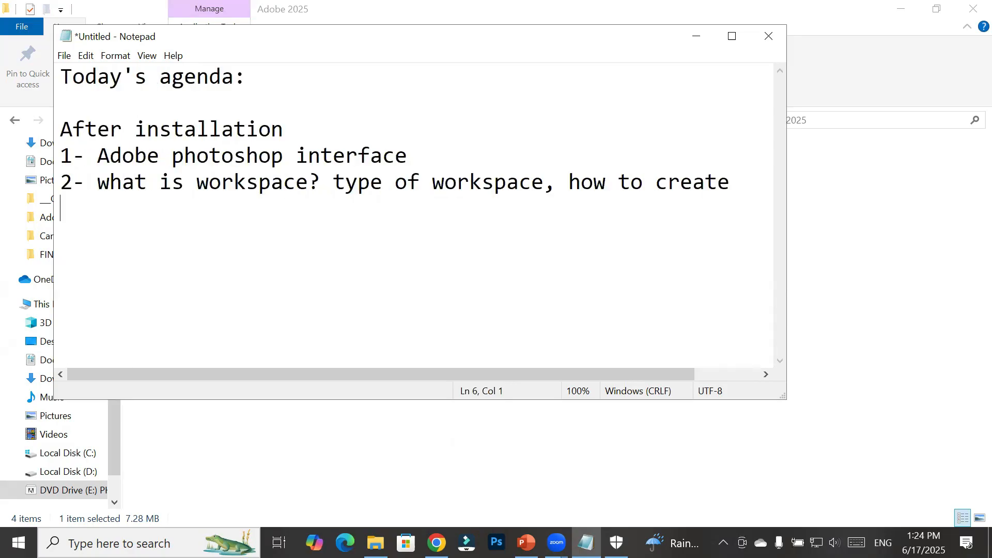
text(and delee)
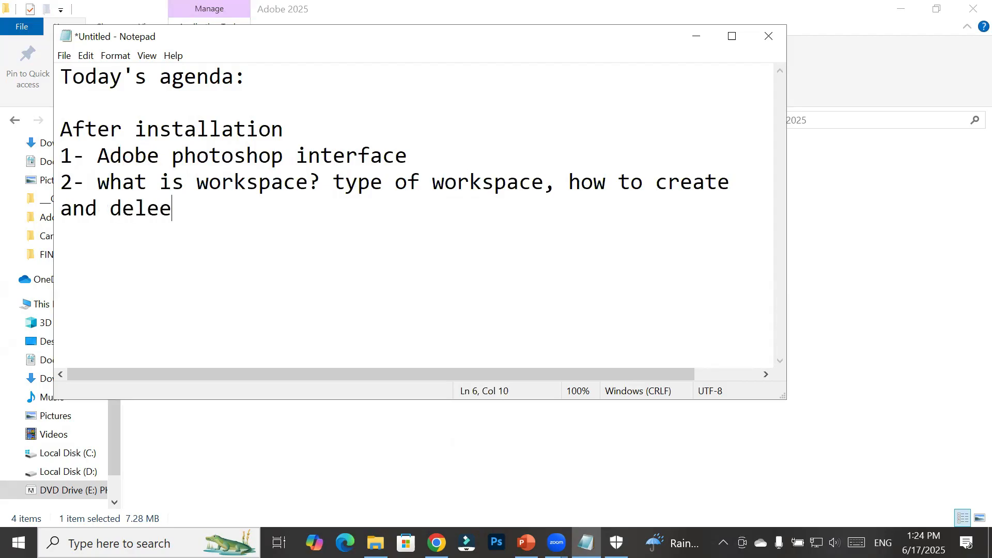
key(BackSpace)
text(te work)
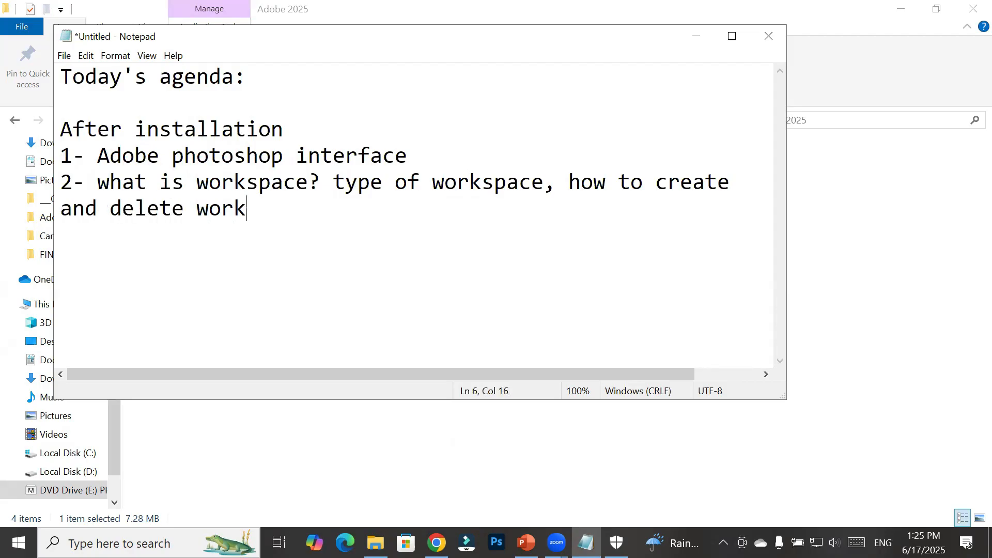
text(space)
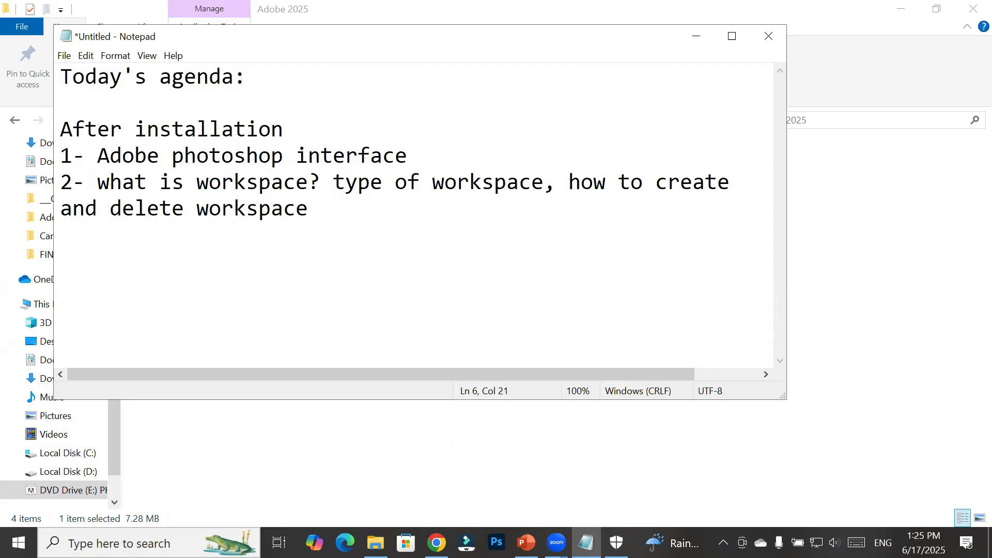
text(>)
key(BackSpace)
text(?)
Add the agenda line "3- How to create a new project with its setting?" below item 2
key(Return)
text(3- How to )
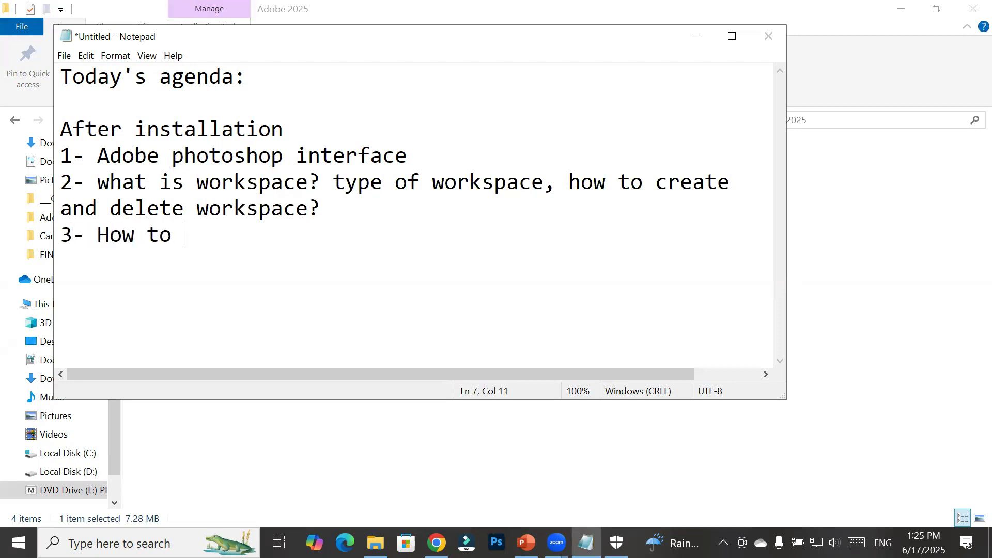
text(create a n)
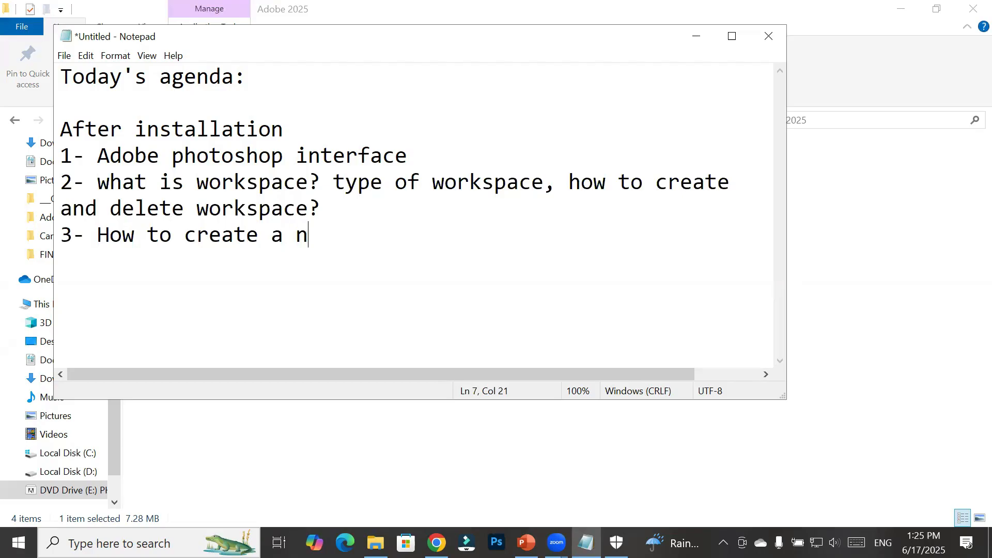
text(ew project)
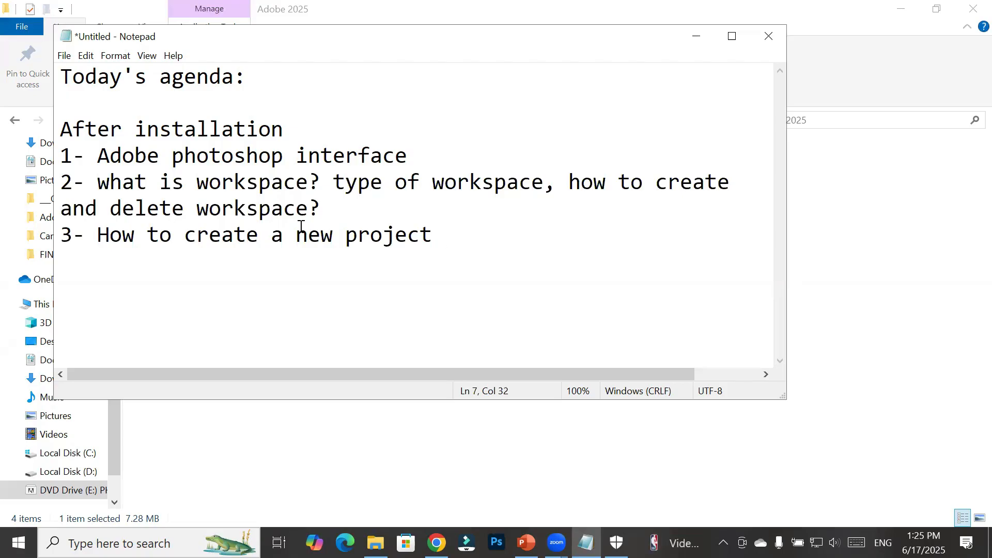
text(with )
text(its)
key(BackSpace)
text(ts set)
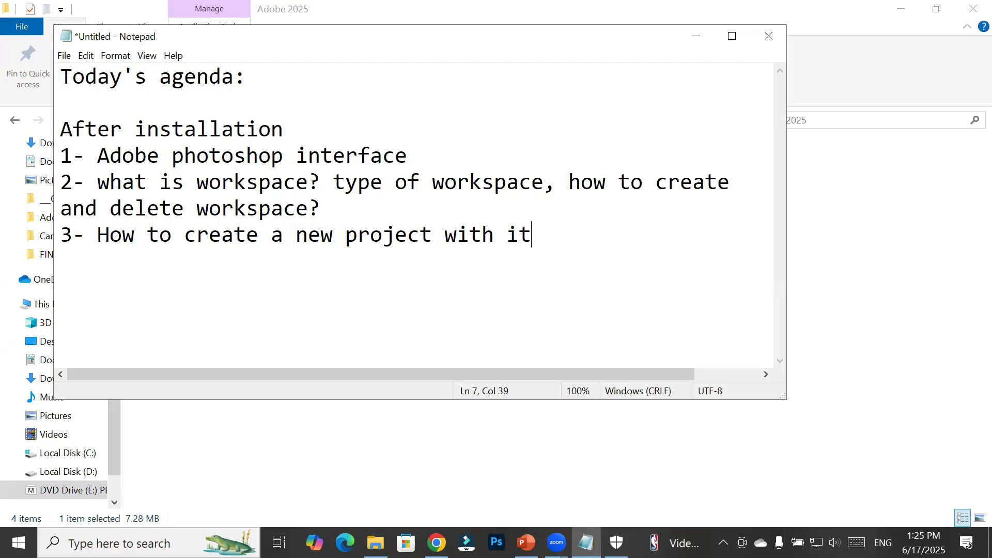
text(ting)
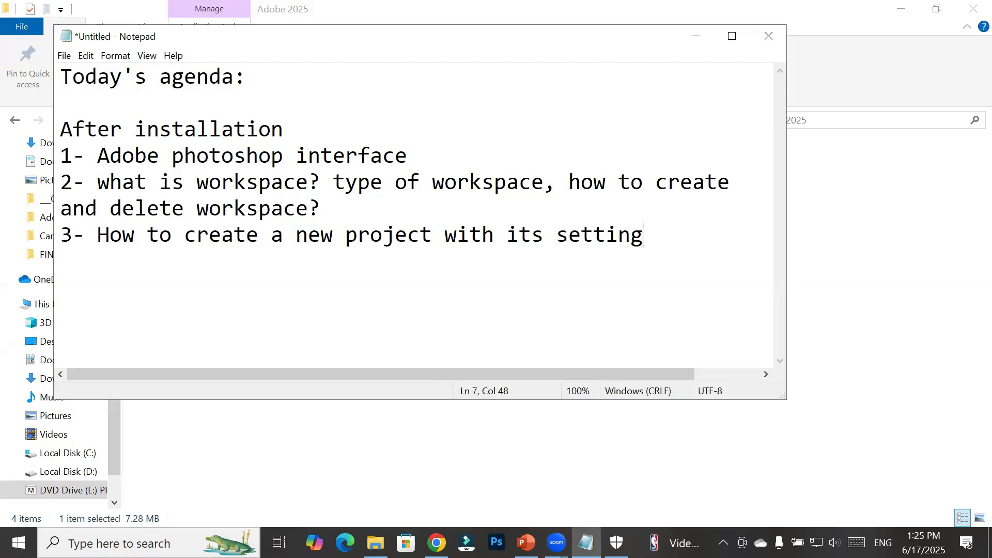
text(?)
Add the agenda line "4- how to open, save, close, print file in photoshop?" below item 3
key(Return)
text(4- how to )
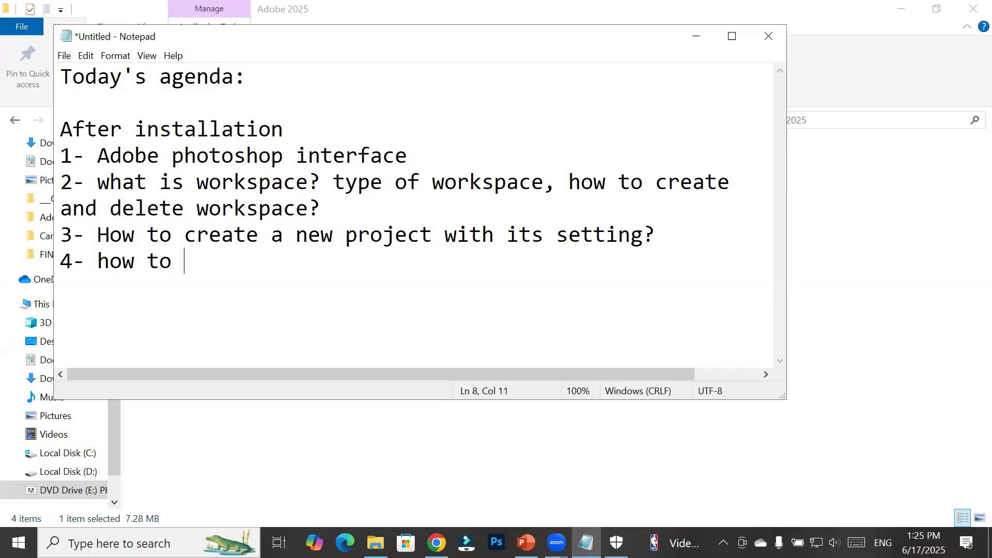
text(open,)
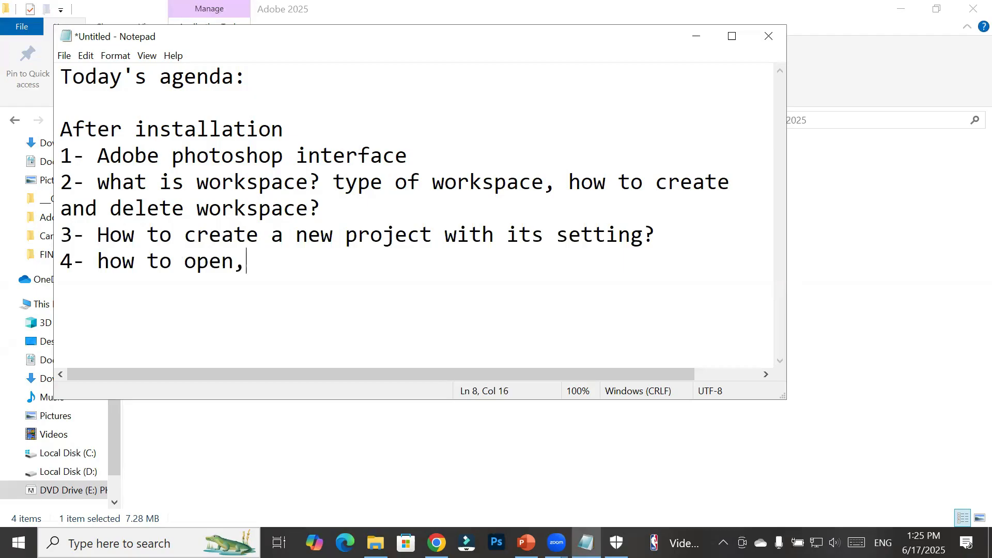
text( save, clo)
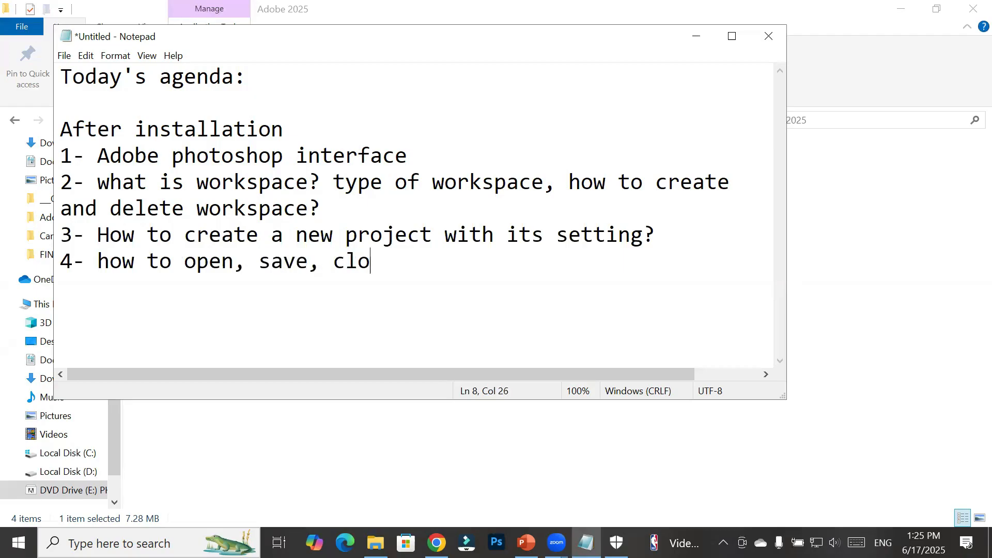
text(se, prin)
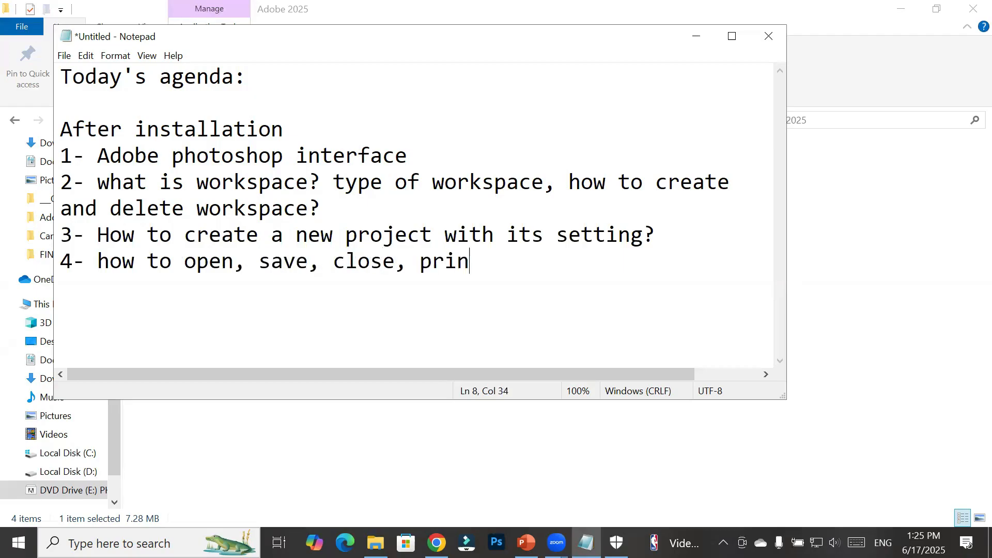
text(t file in photosh)
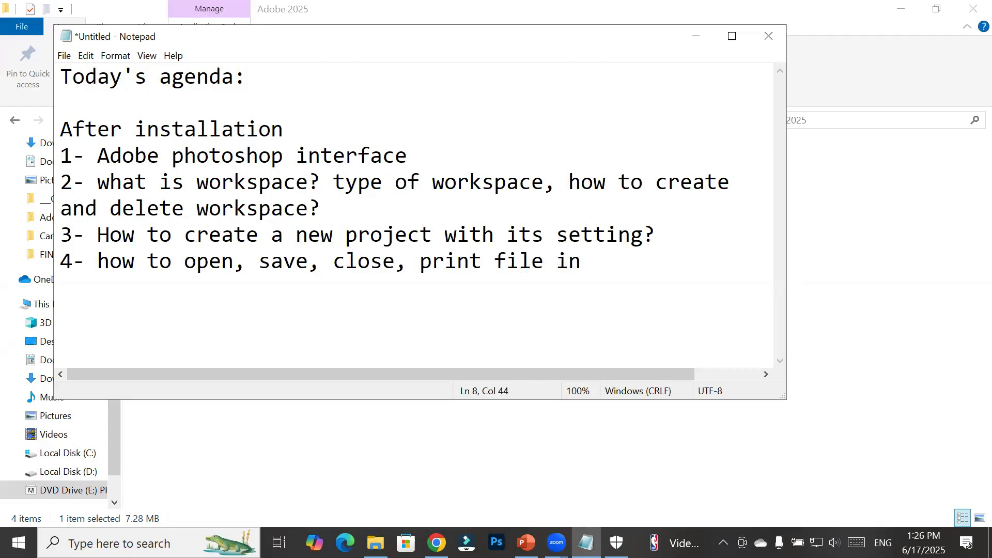
text(op?)
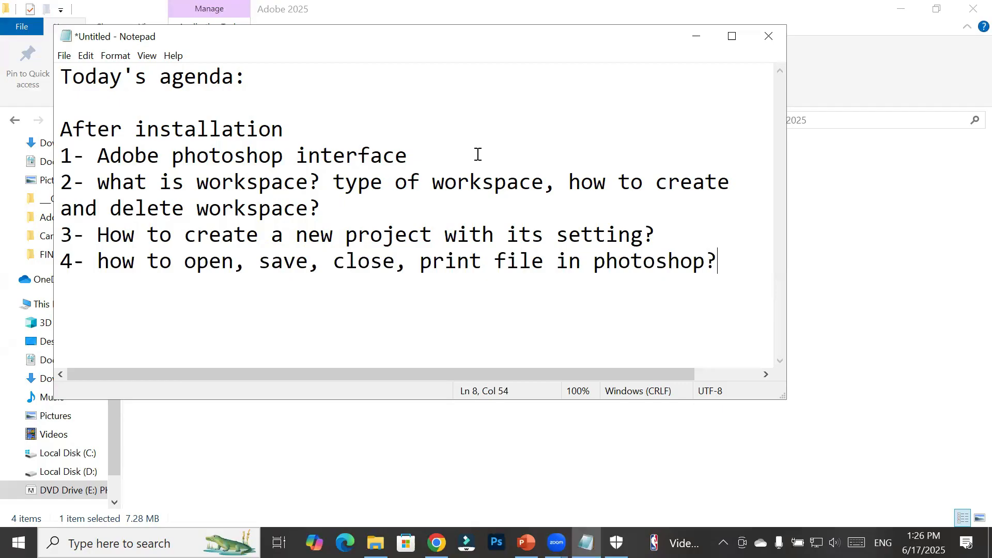
Insert the sub-item "a) Menu, options, tools, panels(12)" on a new line directly below agenda item 1
click(430, 156)
key(Return)
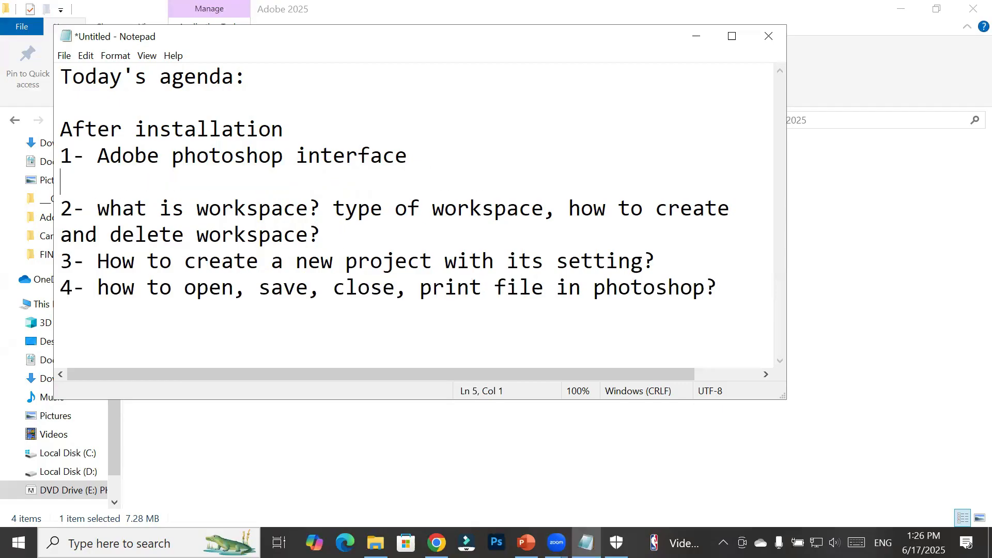
text(a) Menu, )
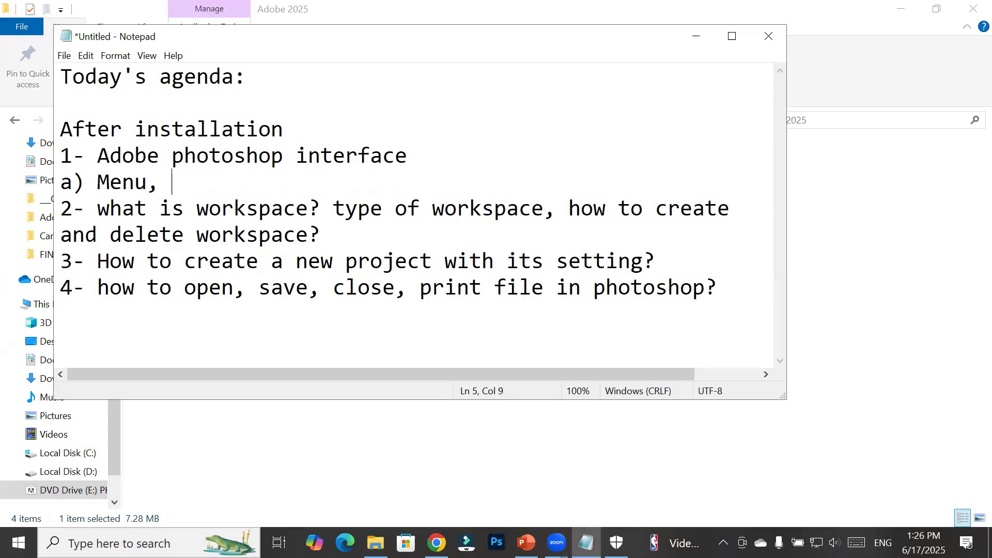
text(options)
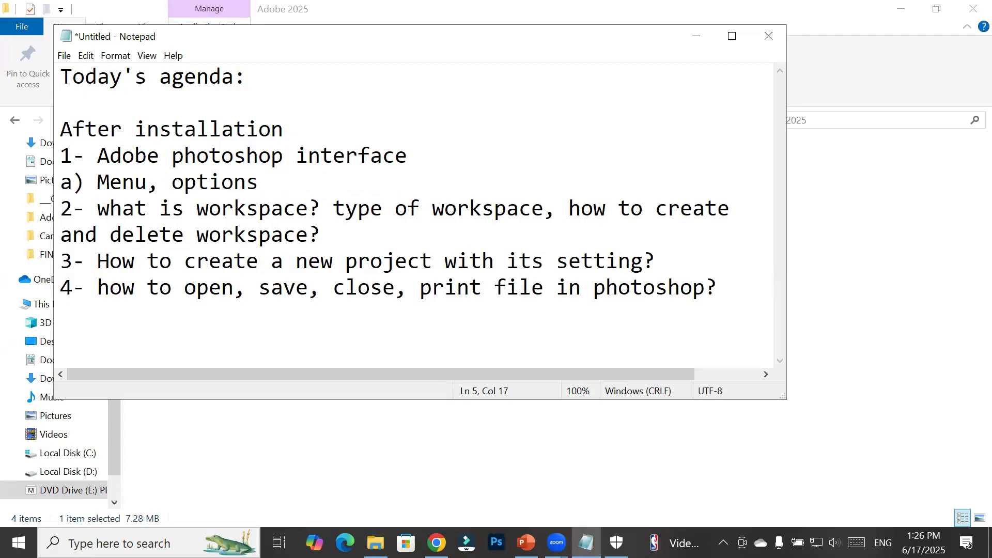
text(, tools)
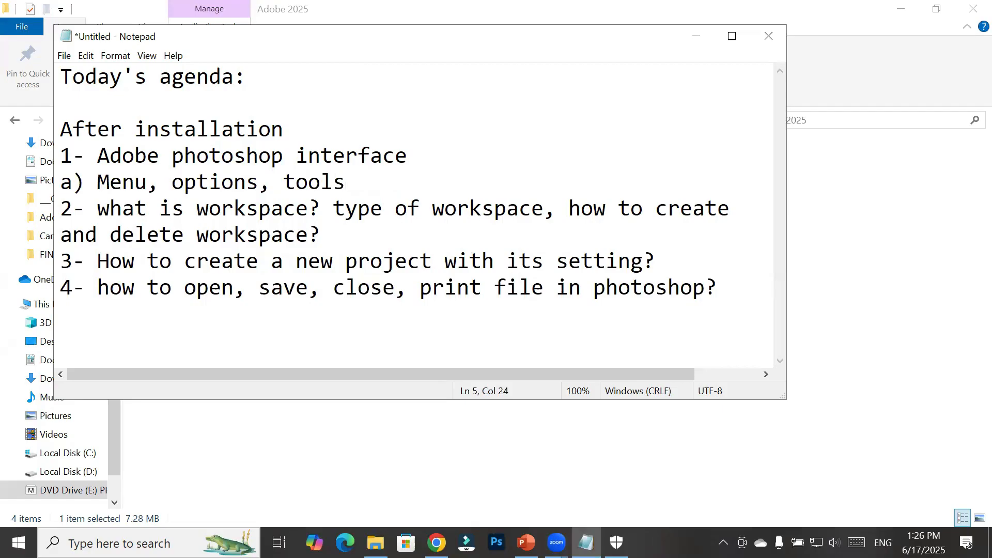
text(, )
text(pane)
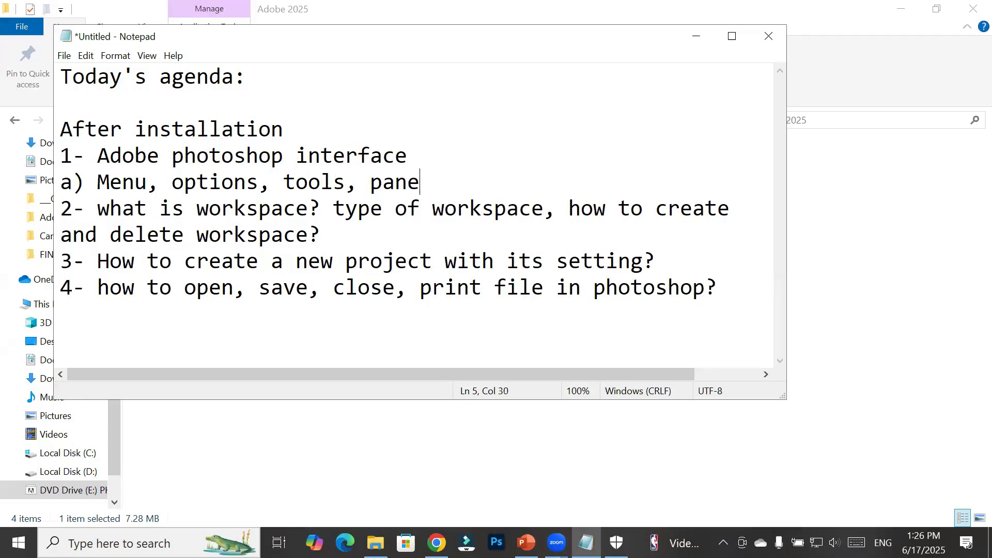
text(l(12))
key(Left)
key(Left)
key(Left)
key(Left)
text(s)
Insert the line Default workspace name is "Essential" below agenda item 2, keeping the quotation marks around Essential
key(Down)
key(Down)
key(Return)
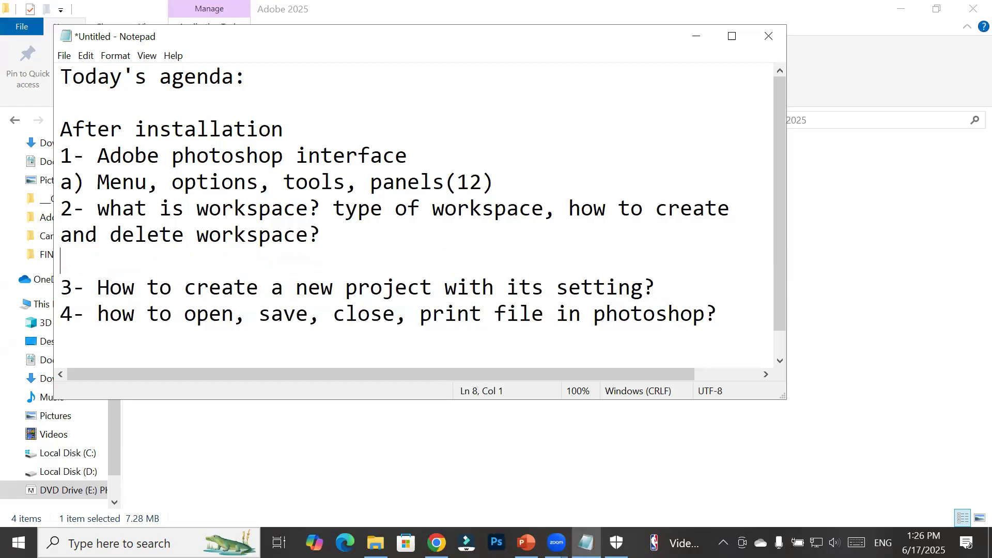
text(Default )
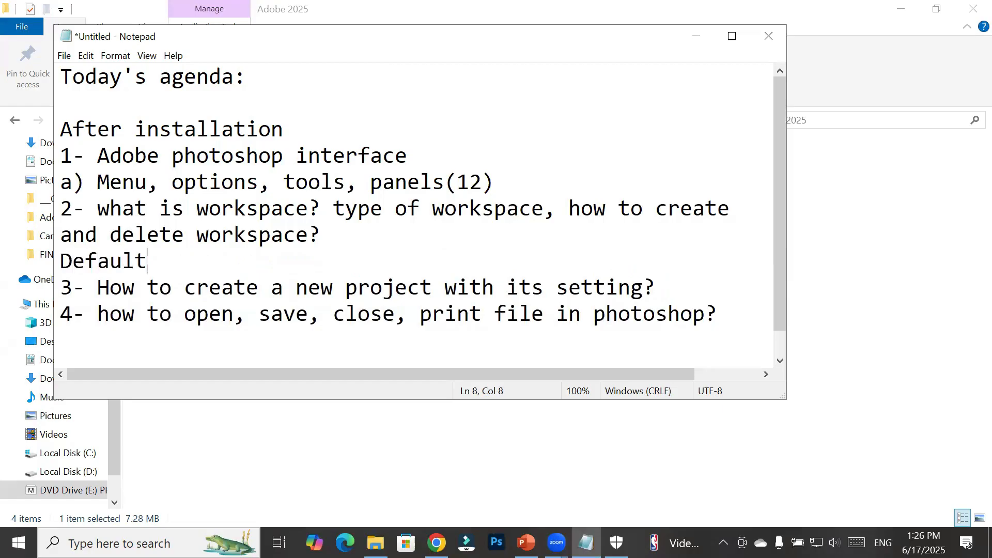
text(workspc)
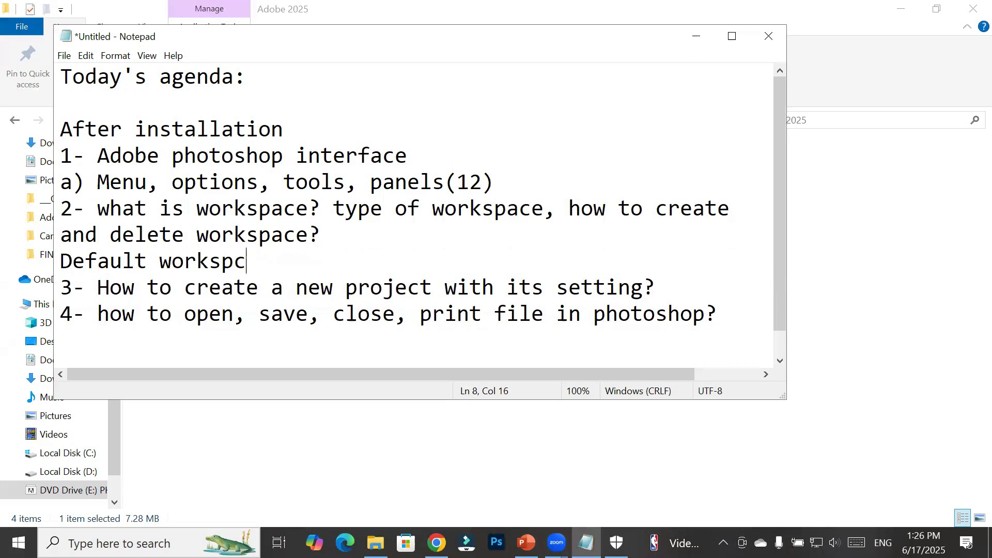
key(BackSpace)
text(ace name is )
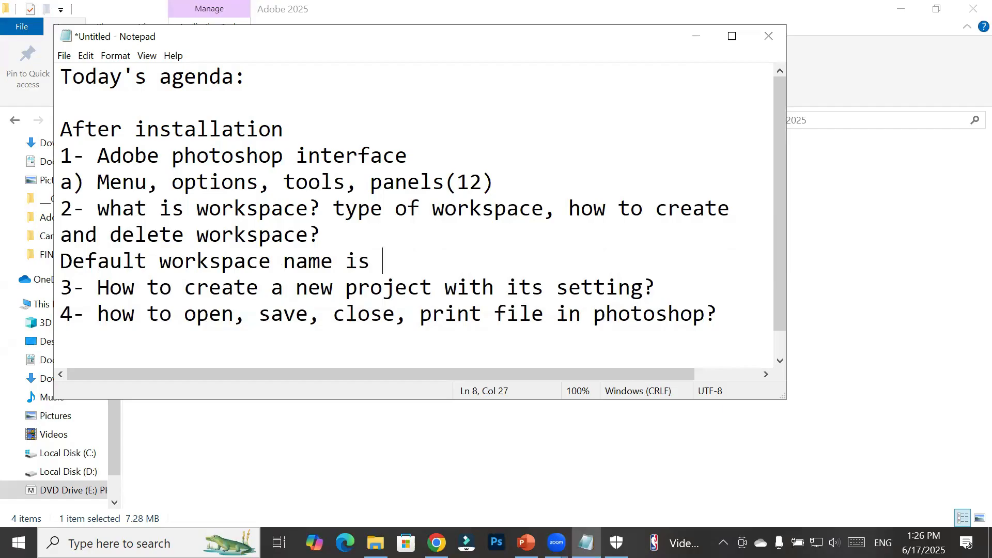
text("Es")
key(Left)
text(Essential)
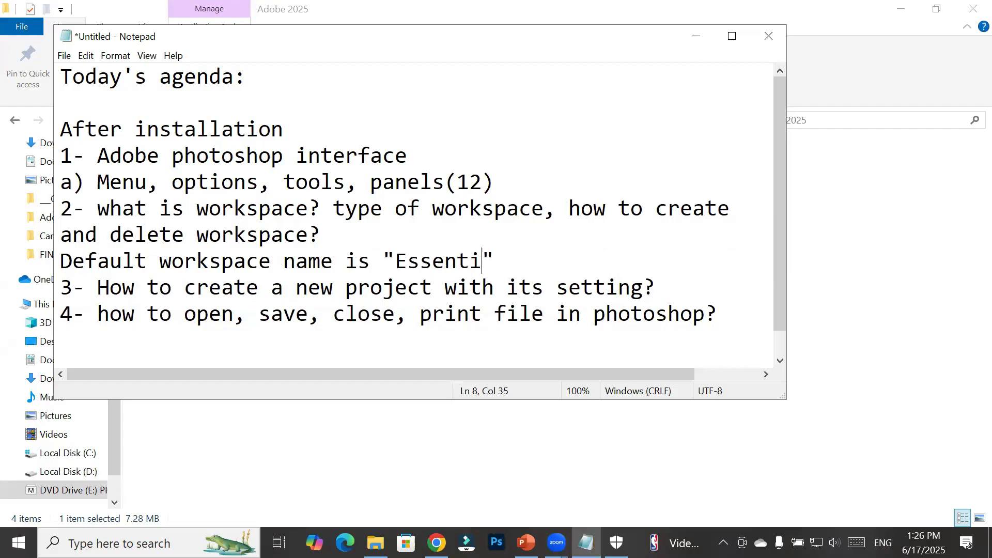
Insert the line "Other workspace name:" between the default workspace line and agenda item 3
key(End)
key(Right)
key(Return)
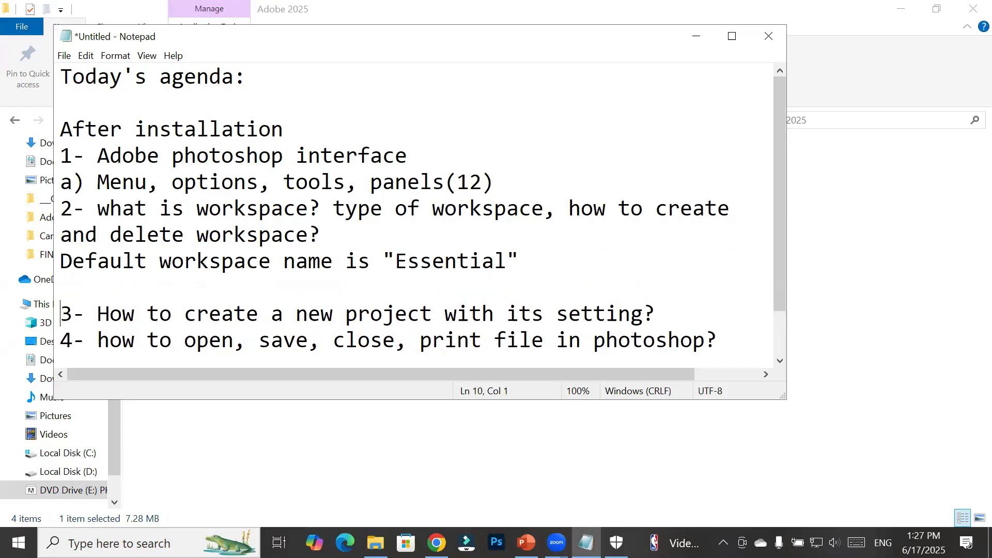
key(Up)
text(Other work)
key(BackSpace)
text(rkspae)
key(BackSpace)
text(ce an)
key(BackSpace)
key(BackSpace)
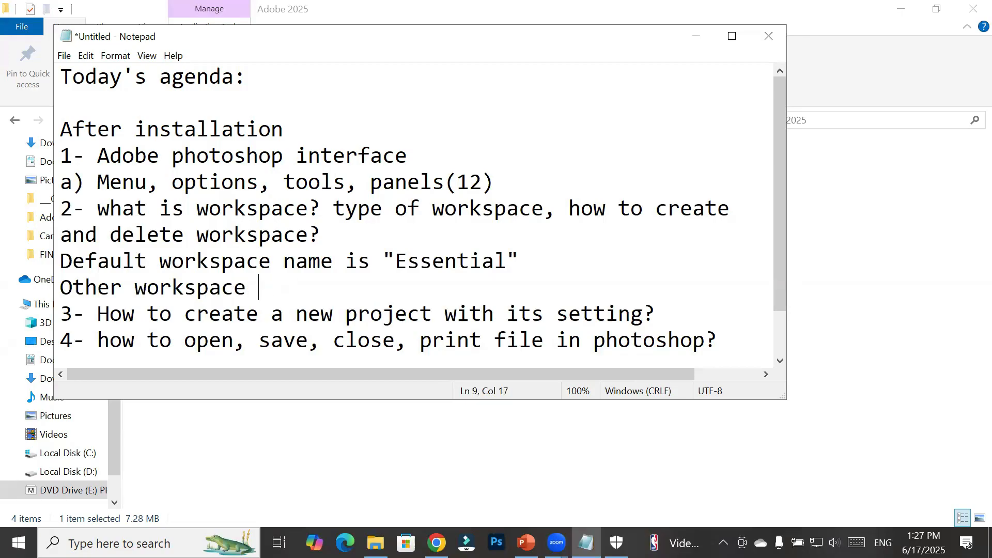
text(name:)
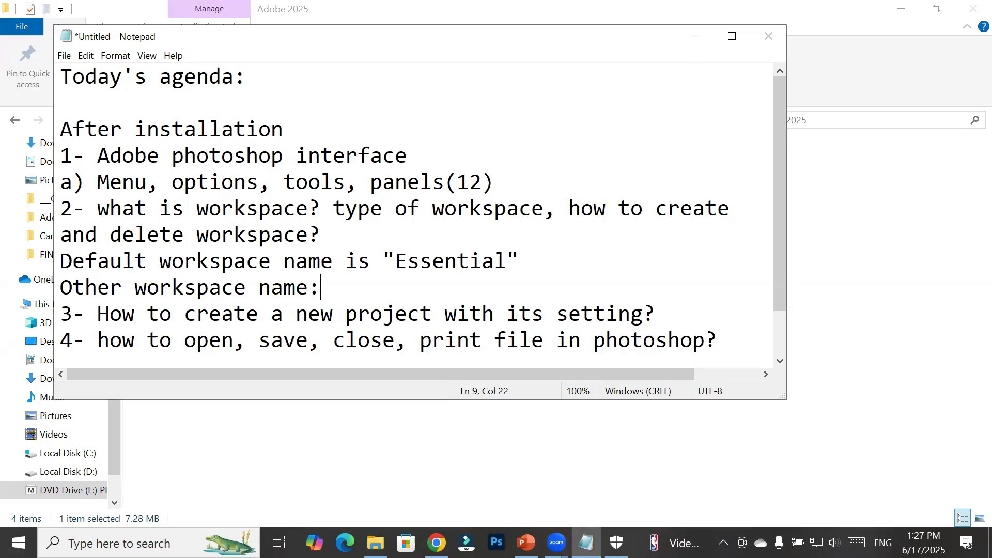
Switch to Chrome, open the bookmarked ChatGPT site from the AI tools bookmarks, and ask "what is workspace in photoshop?"
mouse_move(437, 543)
click(436, 480)
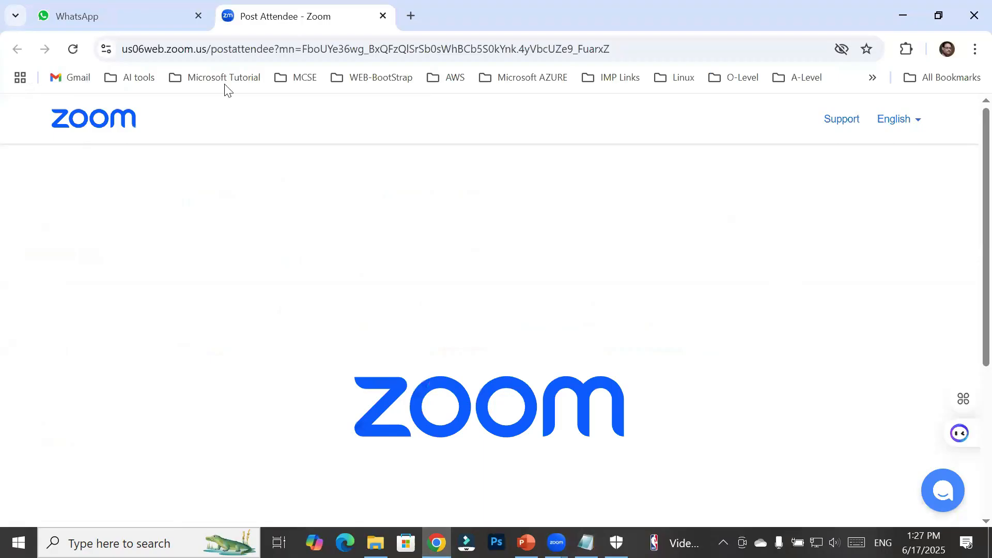
click(138, 79)
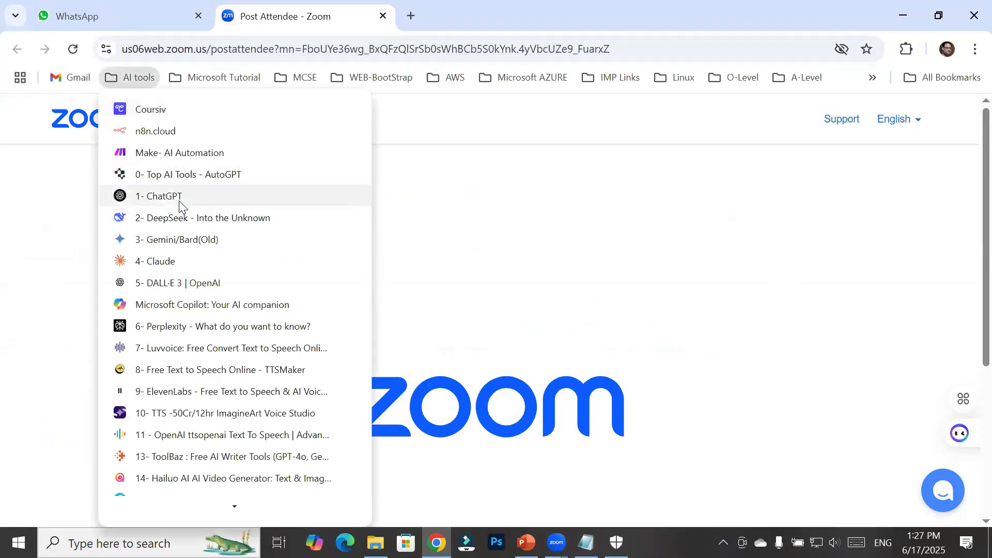
click(180, 206)
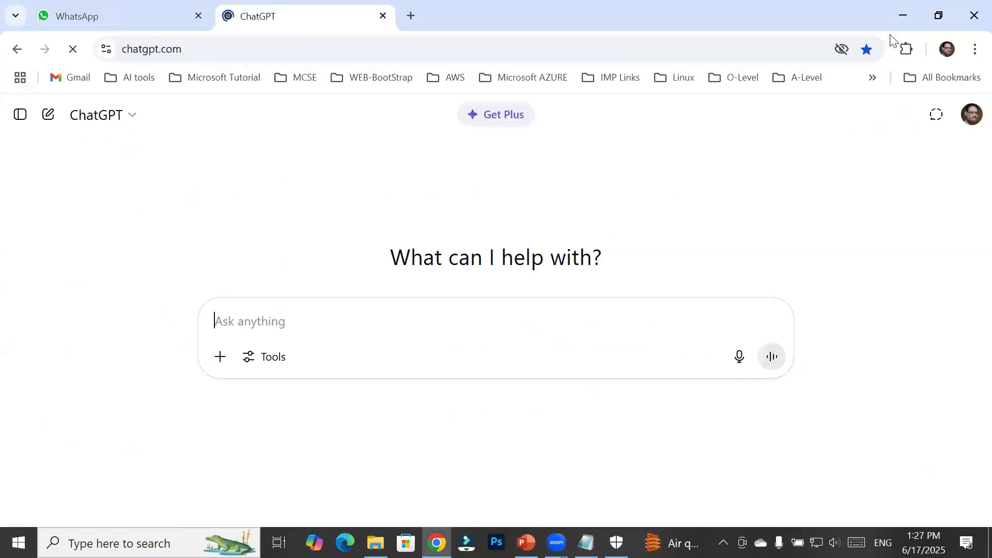
text(wha)
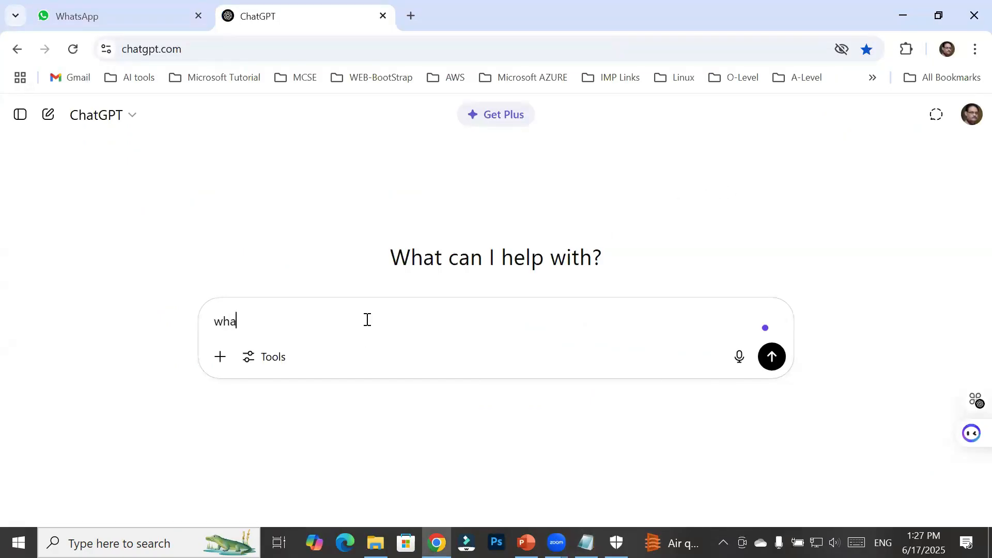
text(t is workspace in photoshop)
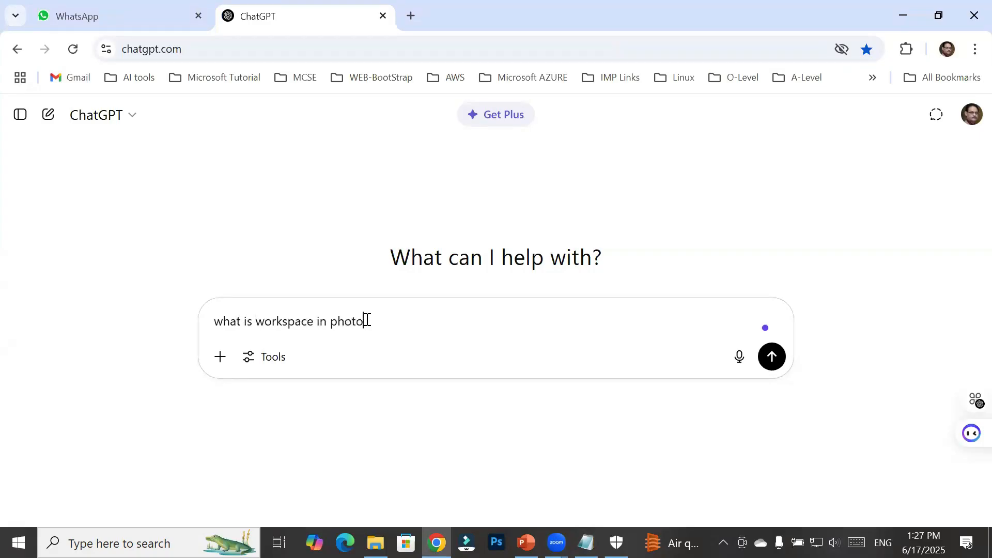
text(?)
key(Return)
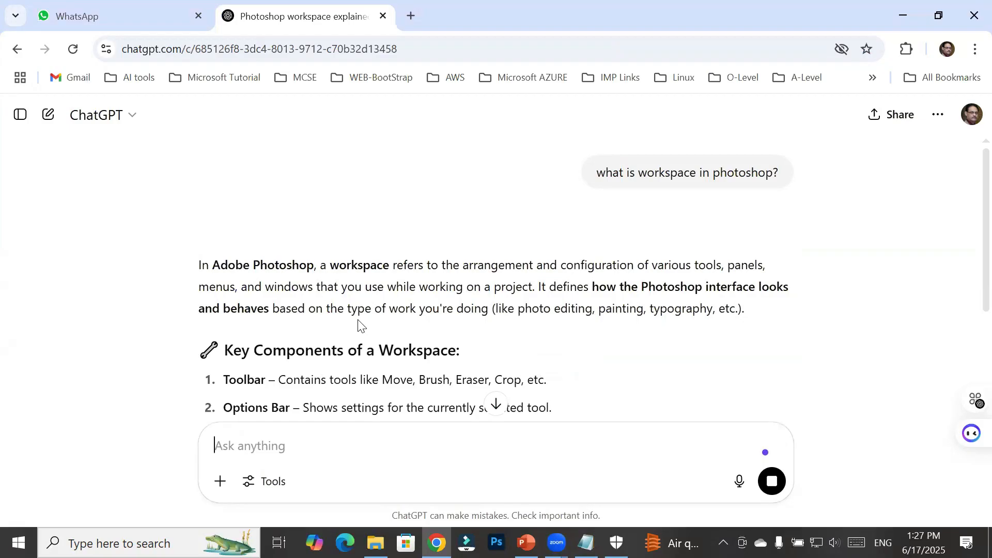
Try to copy the Key Components of a Workspace list from the ChatGPT answer into Notepad below agenda item 2
scroll(358, 325, down, 3)
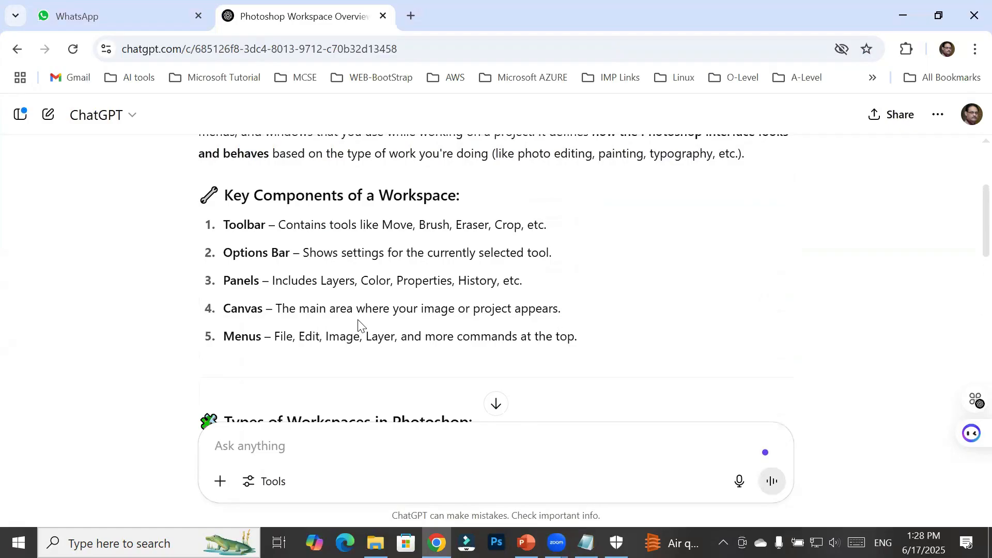
drag(220, 195, 561, 336)
right_click(443, 208)
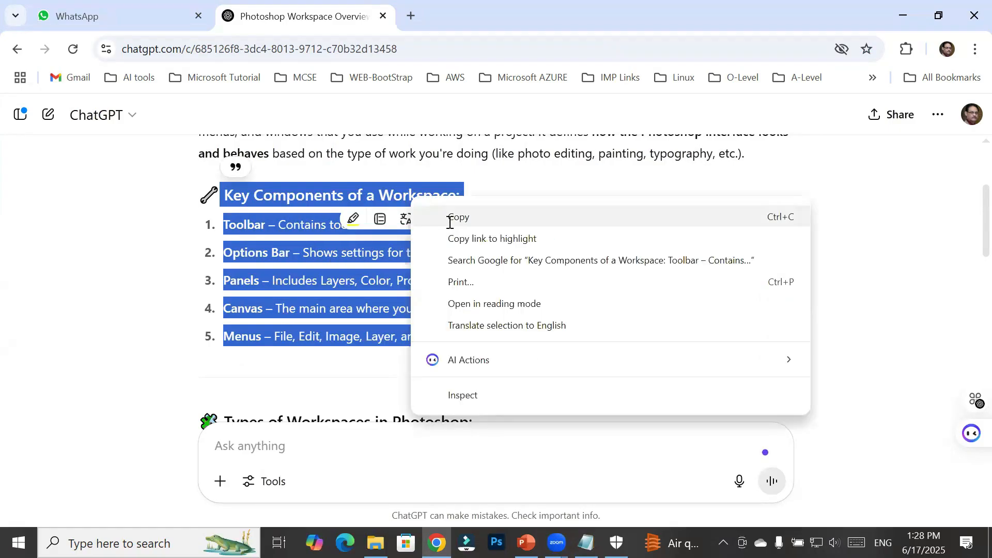
click(452, 216)
click(586, 542)
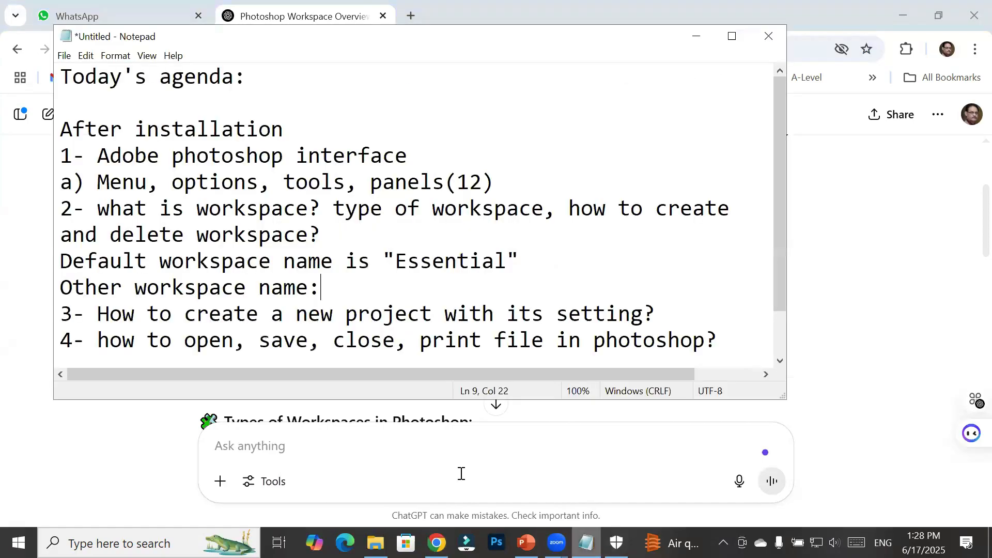
click(403, 247)
key(Return)
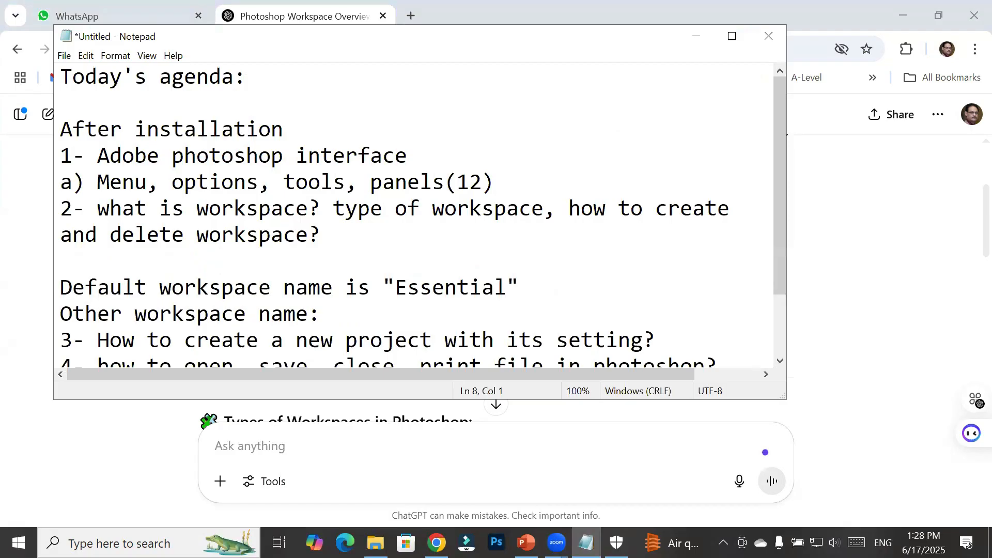
key(ctrl+v)
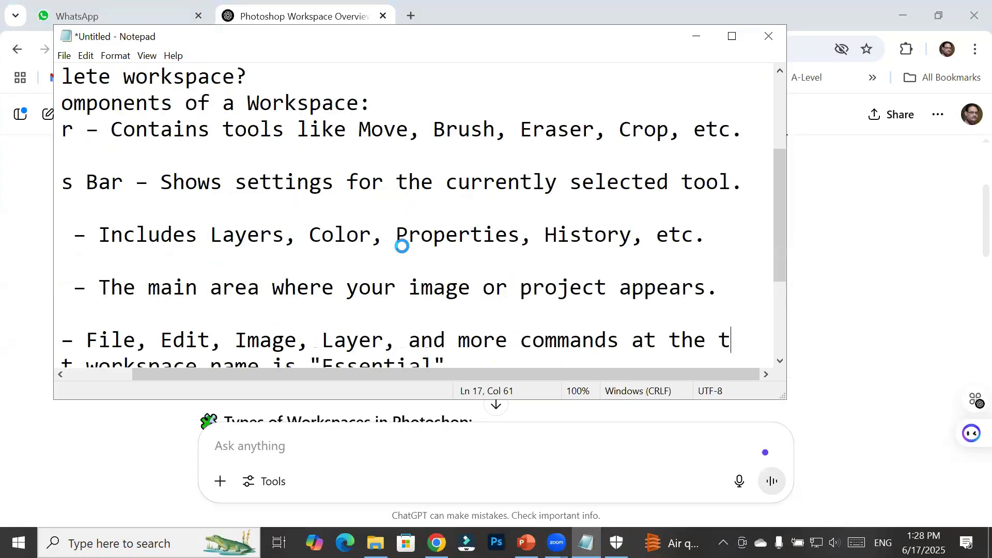
key(ctrl+z)
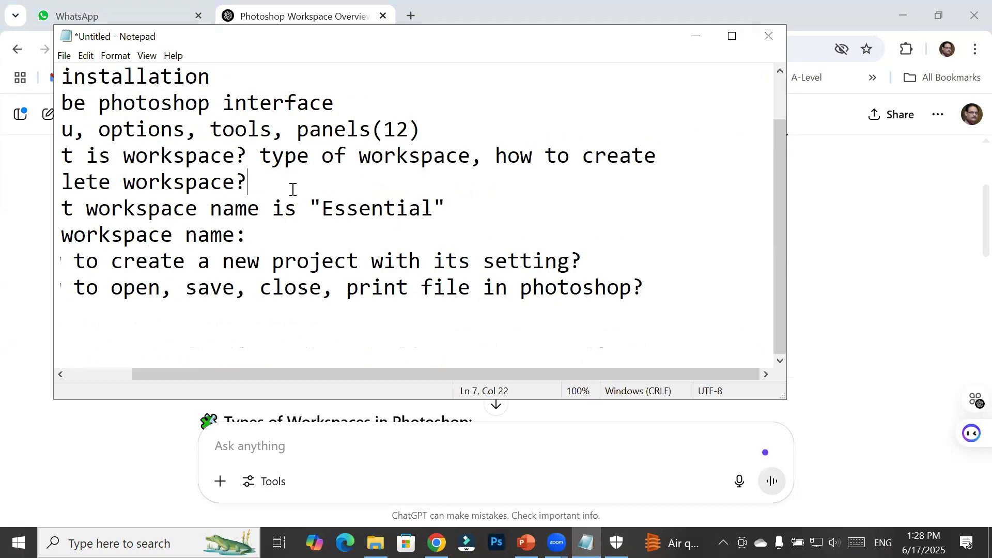
Insert the line "key component of workspace" in Notepad directly below agenda item 2
key(Return)
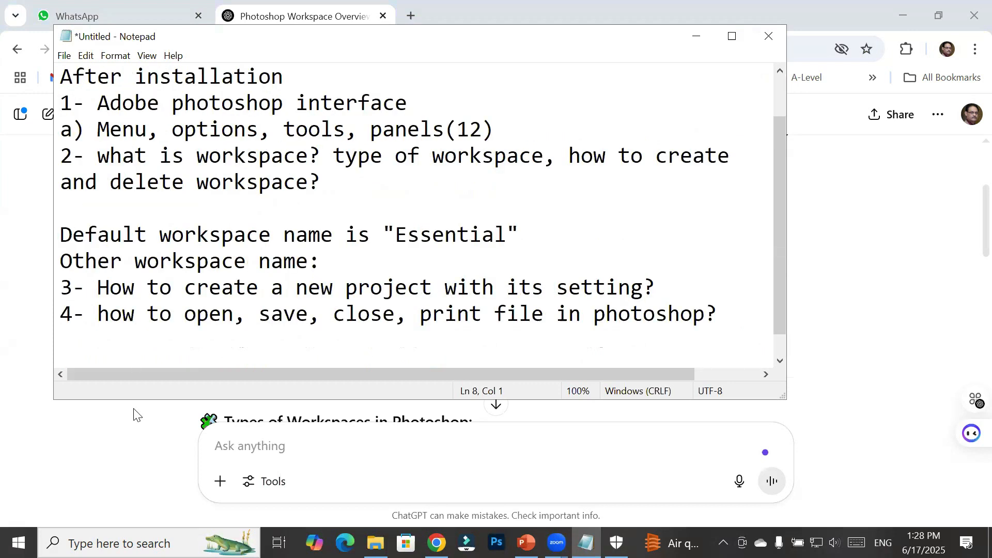
text(key compont)
key(BackSpace)
text(ent)
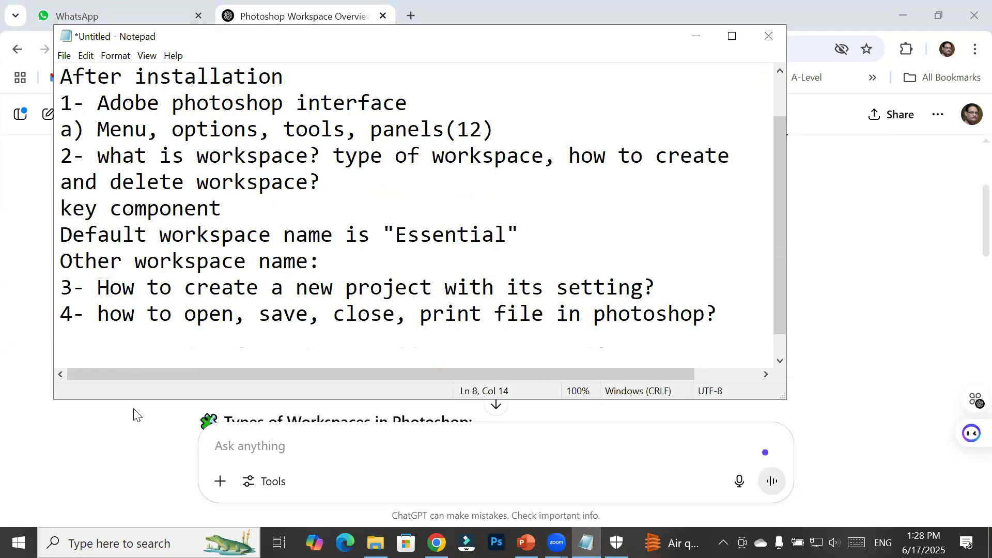
text( of work)
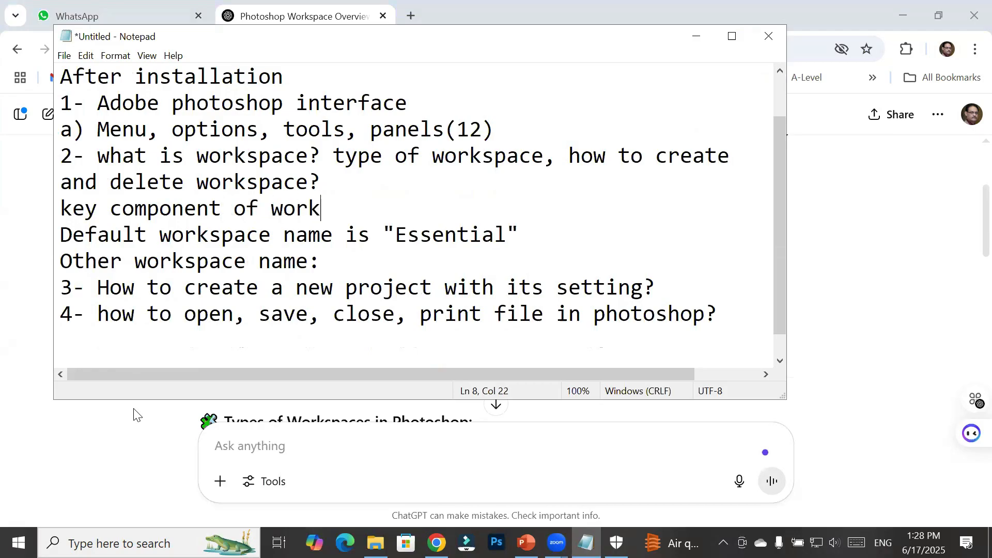
text(space)
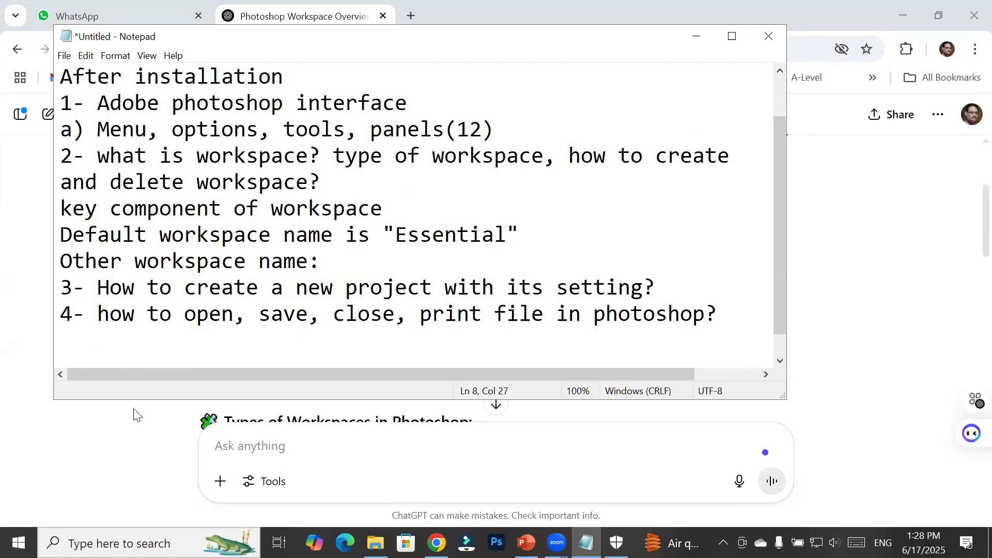
Insert an empty line above "key component of workspace" and place the text cursor on it
key(Left)
key(Left)
key(Left)
key(Left)
key(Left)
key(Left)
key(Left)
key(Left)
key(Left)
key(Left)
key(Left)
key(Left)
key(Left)
key(Left)
key(Left)
key(Left)
key(Left)
key(Left)
key(Left)
key(Left)
key(Left)
key(Left)
key(Left)
key(Left)
key(Left)
key(Left)
key(Return)
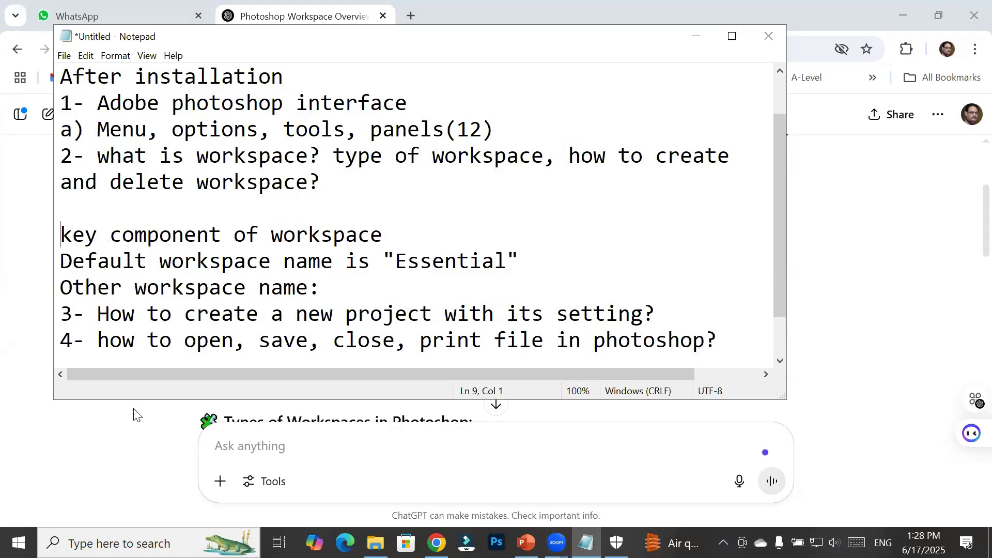
key(Up)
Copy the introductory workspace definition paragraph from the ChatGPT answer and paste it into Notepad's empty line below agenda item 2
click(436, 543)
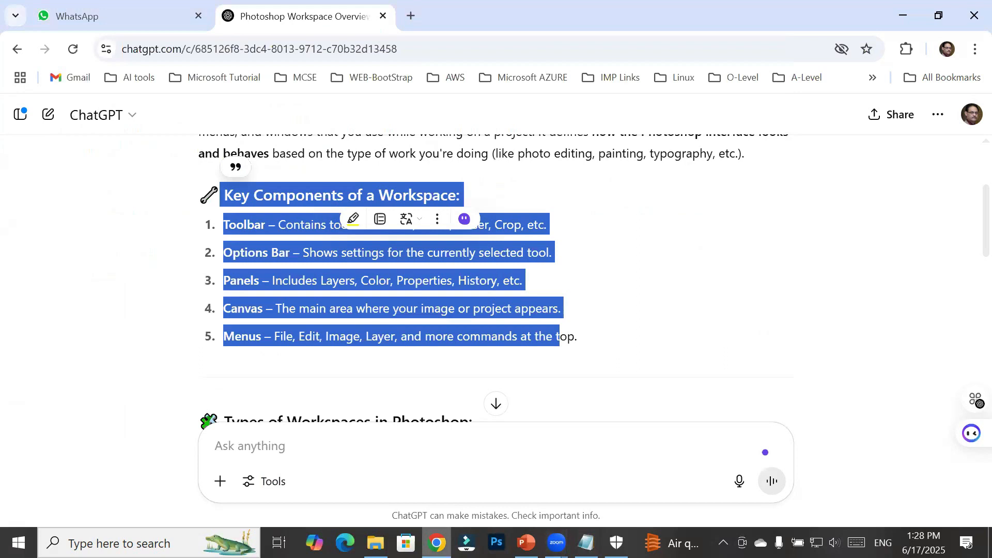
scroll(381, 360, up, 1)
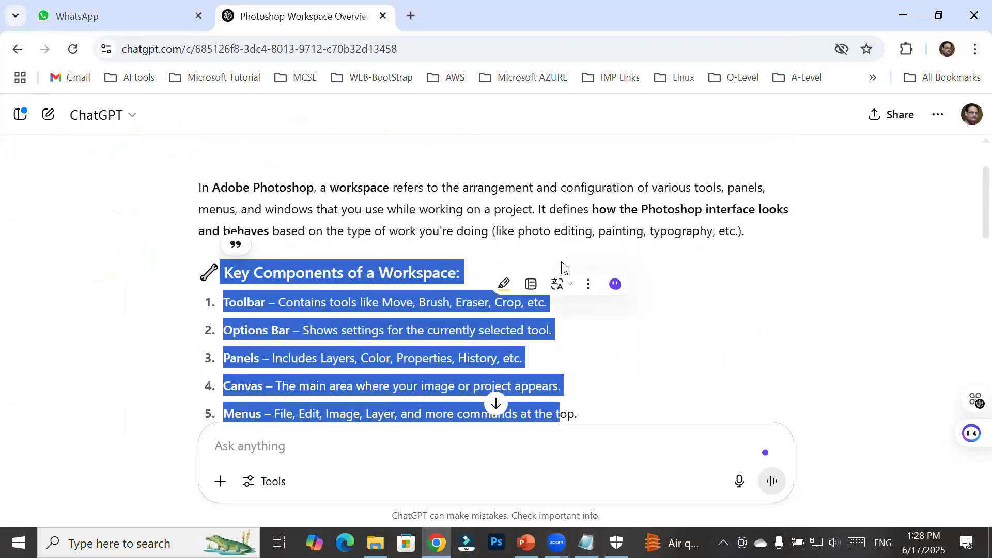
click(569, 178)
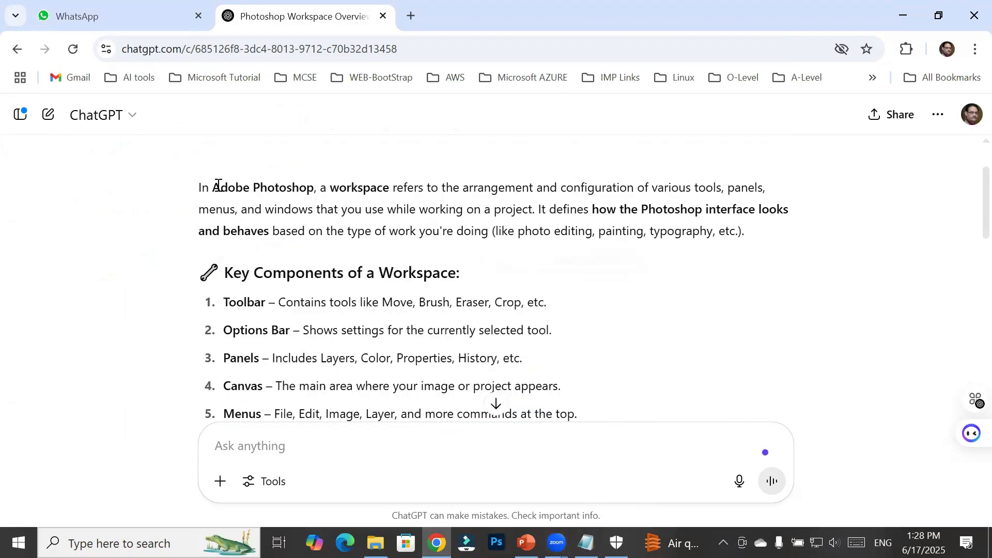
mouse_move(200, 187)
mouse_down()
mouse_move(767, 187)
mouse_move(680, 213)
mouse_move(263, 213)
mouse_move(376, 212)
mouse_move(465, 228)
mouse_move(516, 228)
mouse_move(540, 216)
mouse_move(533, 222)
mouse_move(564, 192)
mouse_move(782, 210)
mouse_move(773, 222)
mouse_move(529, 281)
mouse_move(356, 232)
mouse_move(494, 243)
mouse_move(516, 233)
mouse_move(779, 239)
mouse_up()
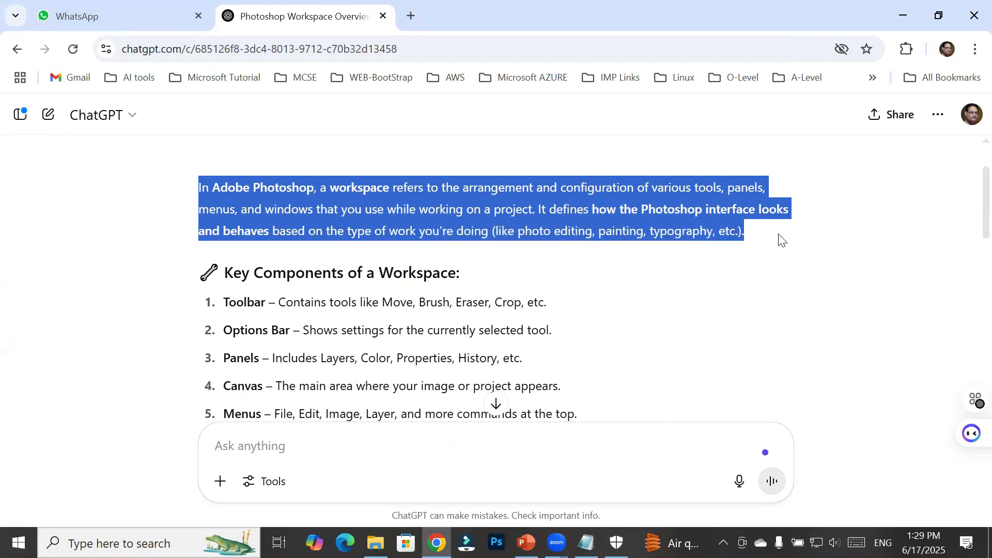
right_click(629, 186)
click(489, 210)
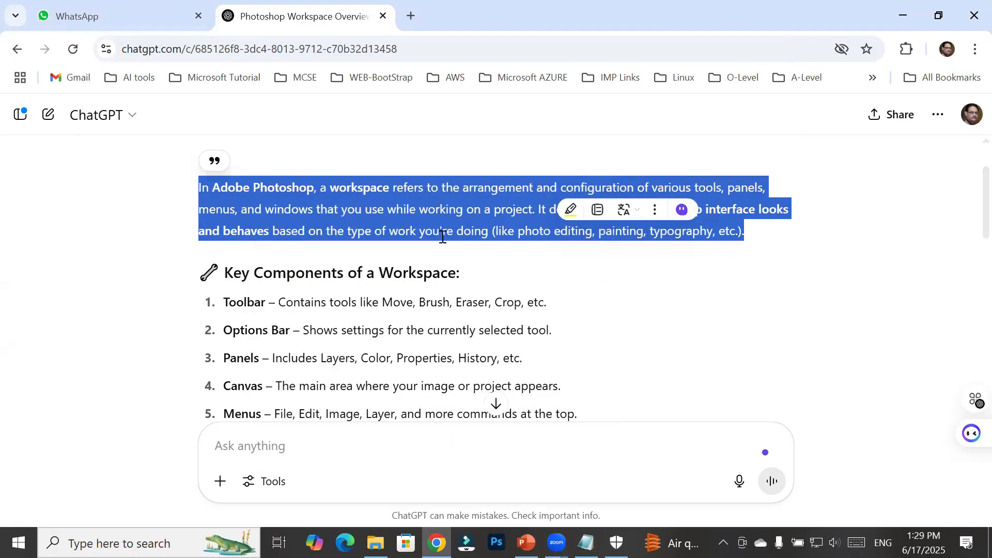
key(alt+Tab)
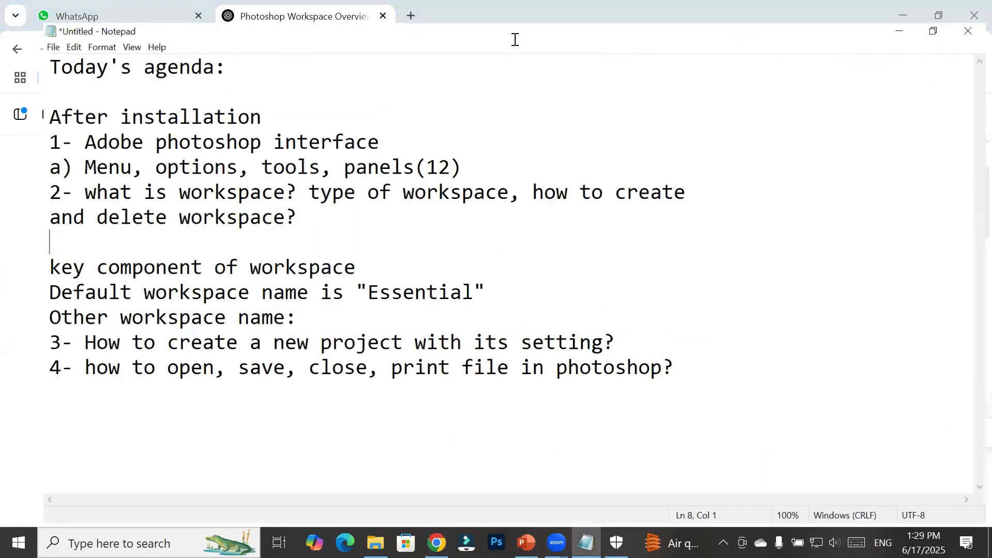
right_click(39, 229)
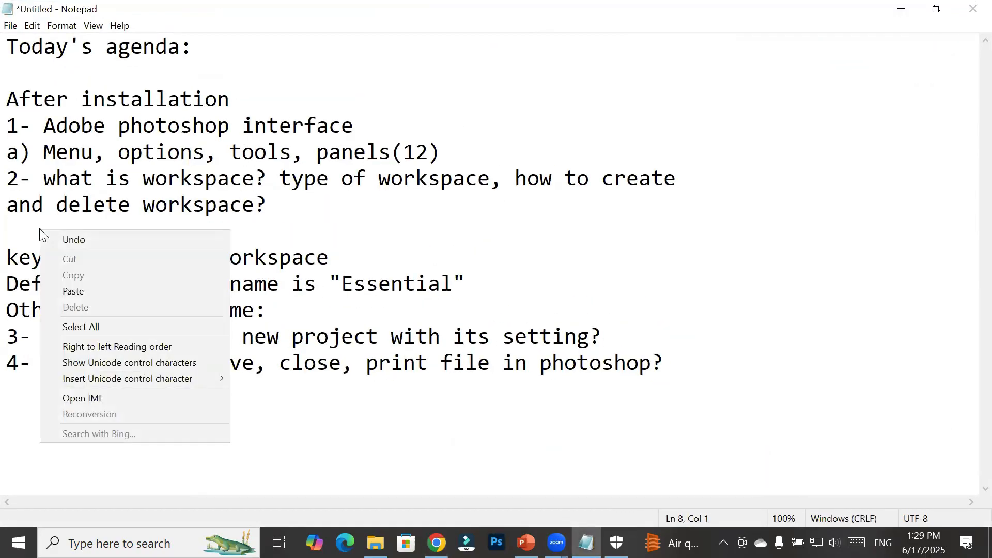
click(87, 290)
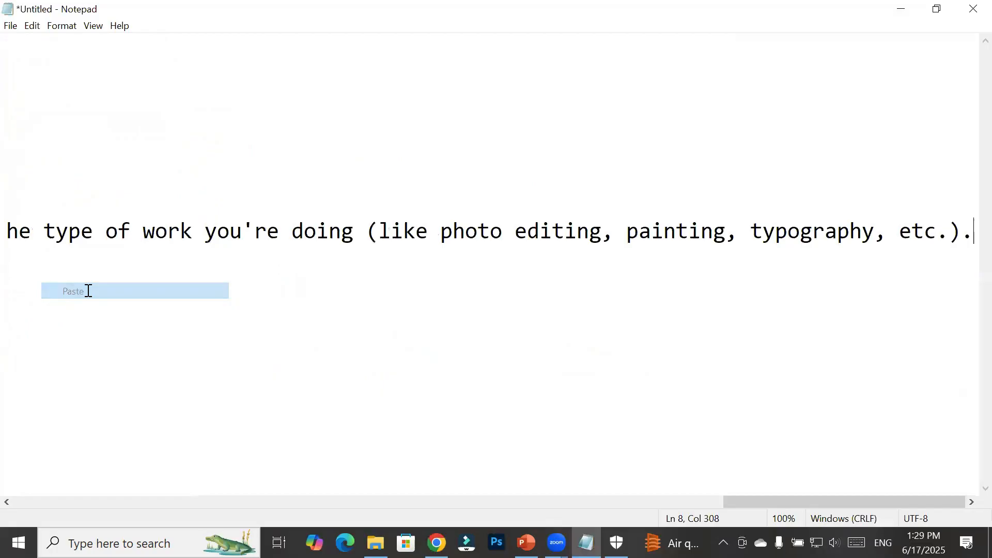
Turn on Word Wrap so the pasted definition fits within the Notepad window
click(57, 28)
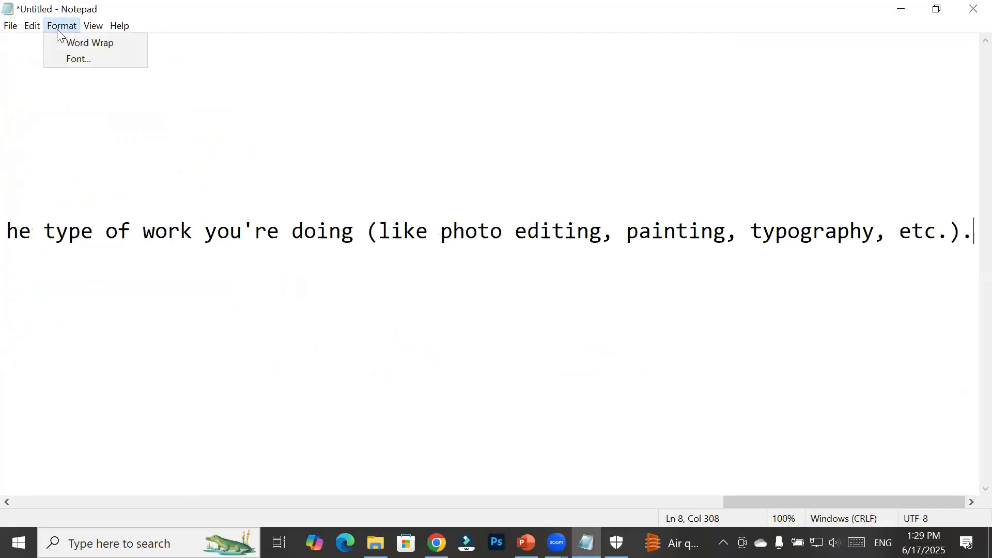
click(83, 44)
click(819, 65)
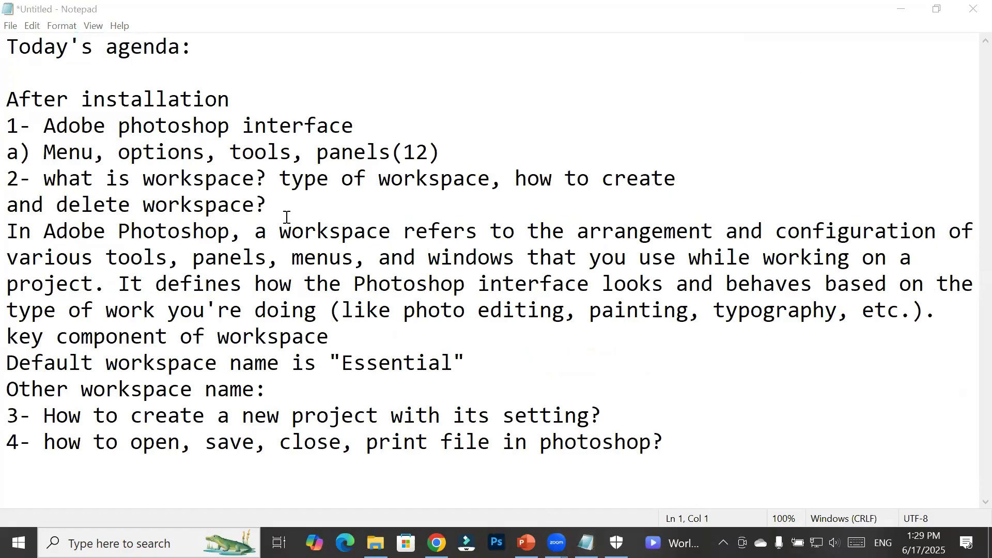
Insert the prefix "Ans: " at the start of the pasted workspace definition
click(10, 231)
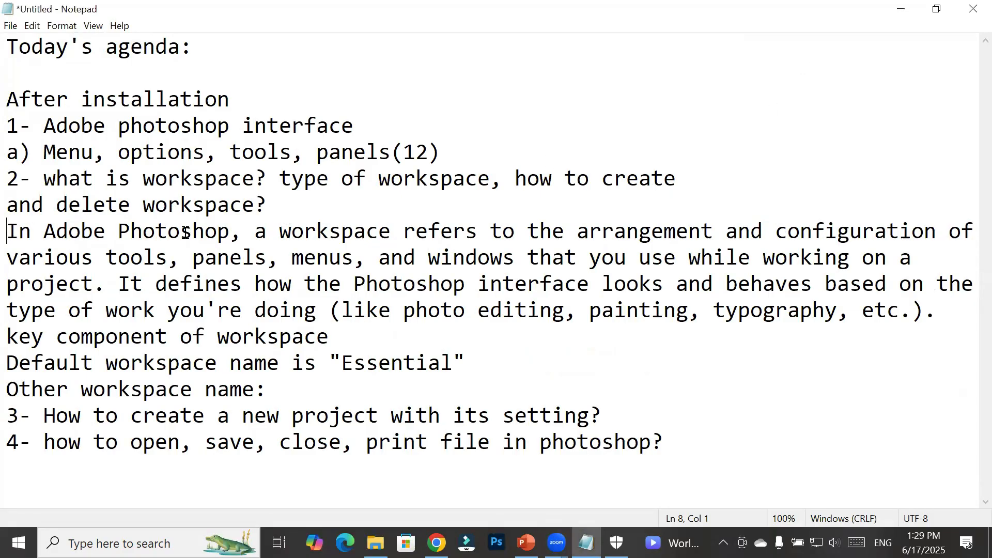
text(Ans)
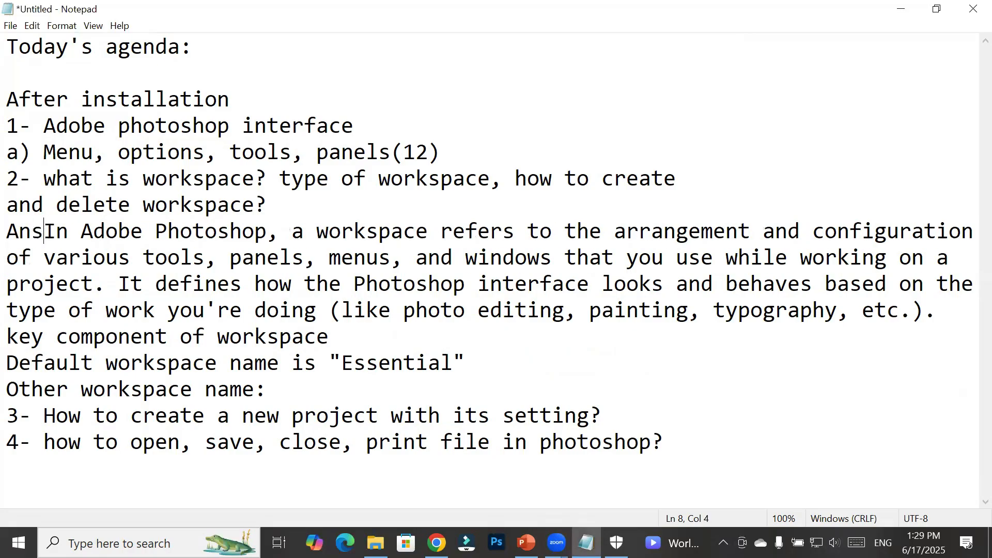
text(:)
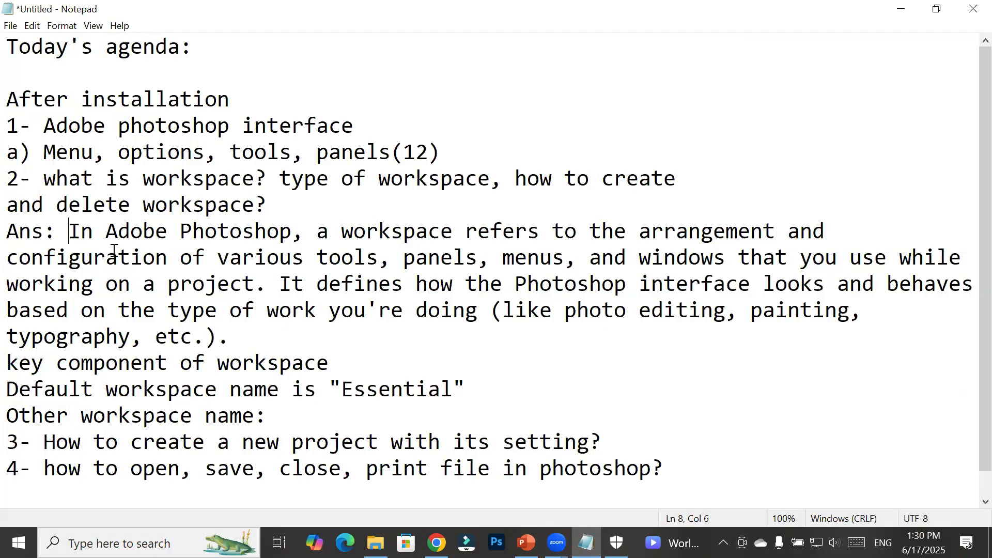
Add a colon after "key component of workspace" and insert two empty lines below it
click(366, 366)
key(Return)
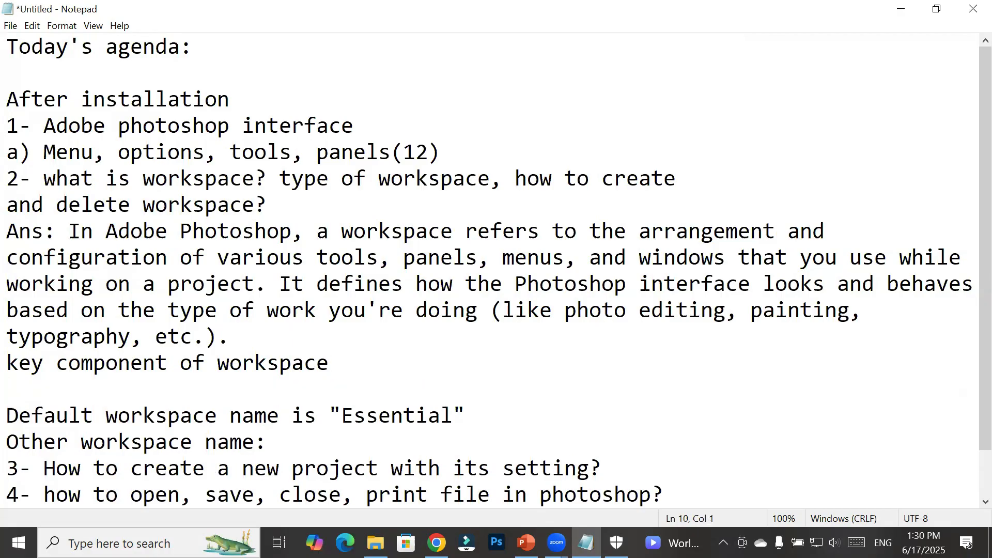
click(351, 360)
text(:)
key(Return)
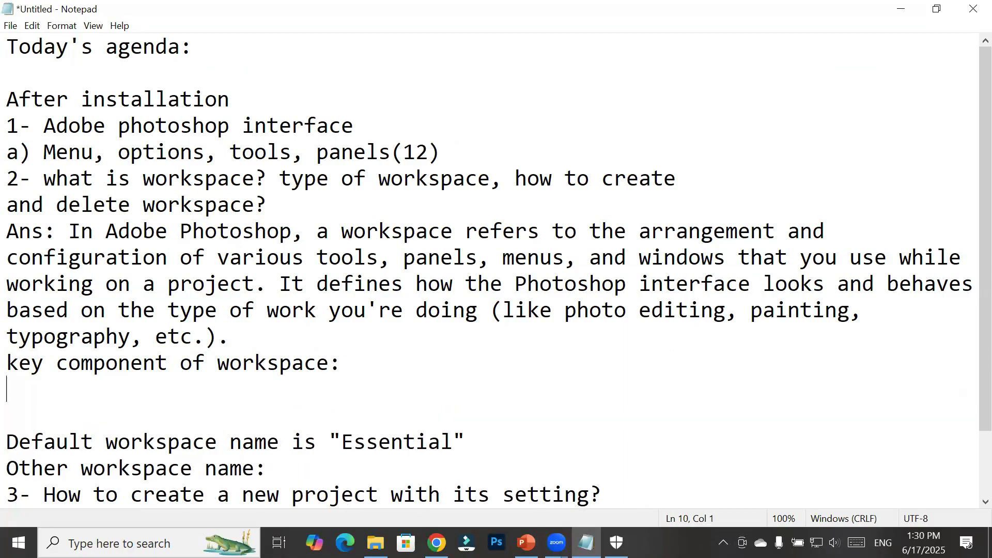
Switch to the ChatGPT answer and read through the entries under Key Components of a Workspace
key(alt+Tab)
scroll(394, 288, down, 1)
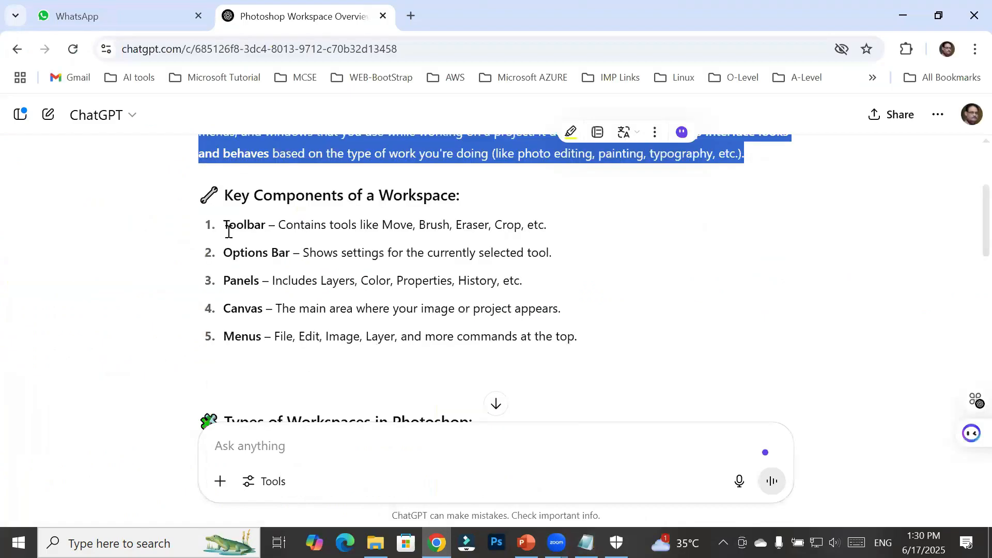
drag(226, 222, 522, 226)
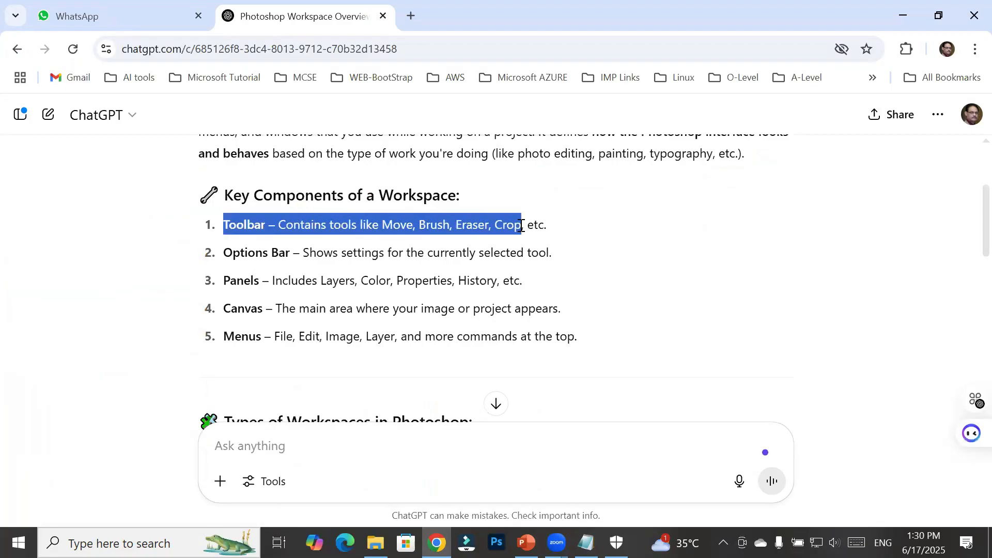
drag(302, 253, 552, 253)
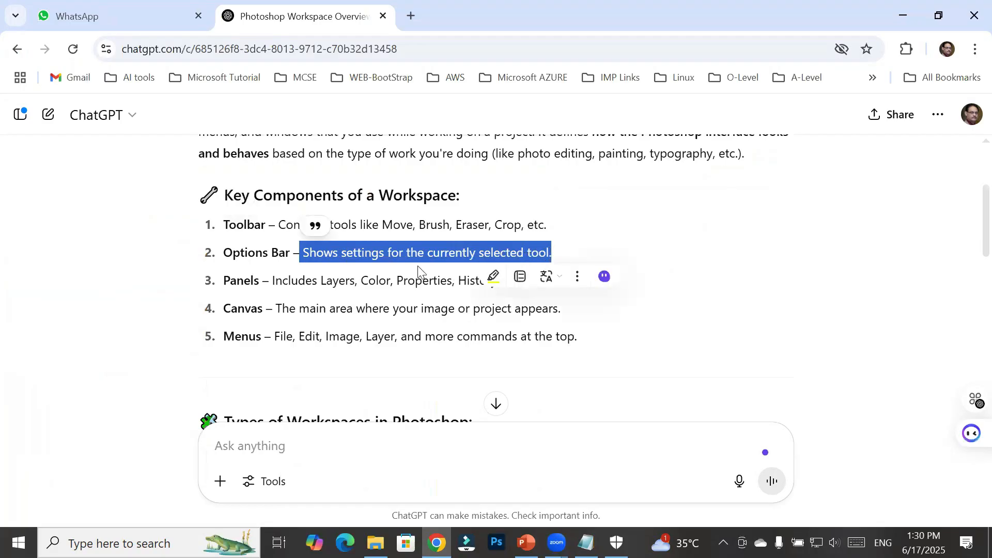
click(281, 283)
drag(274, 281, 430, 286)
drag(468, 287, 532, 289)
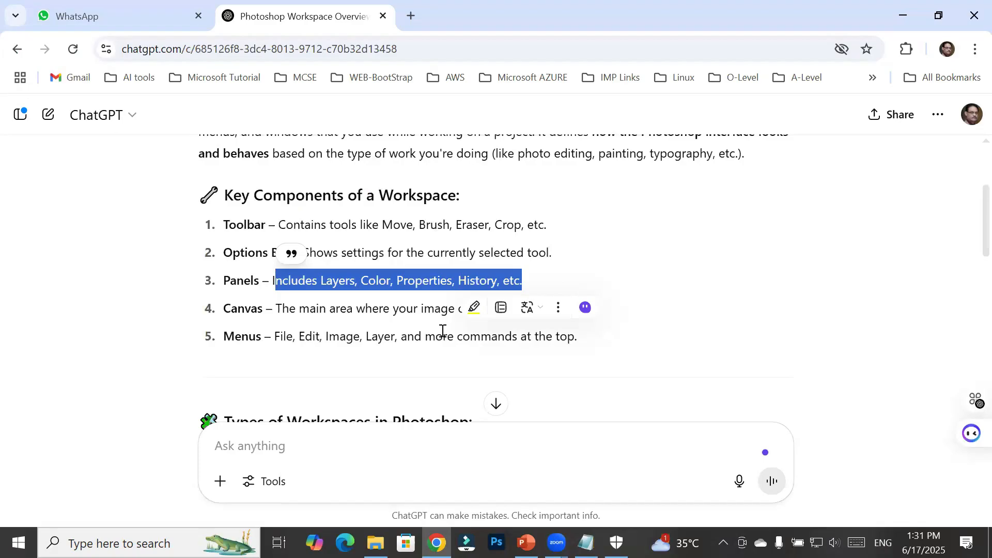
click(381, 313)
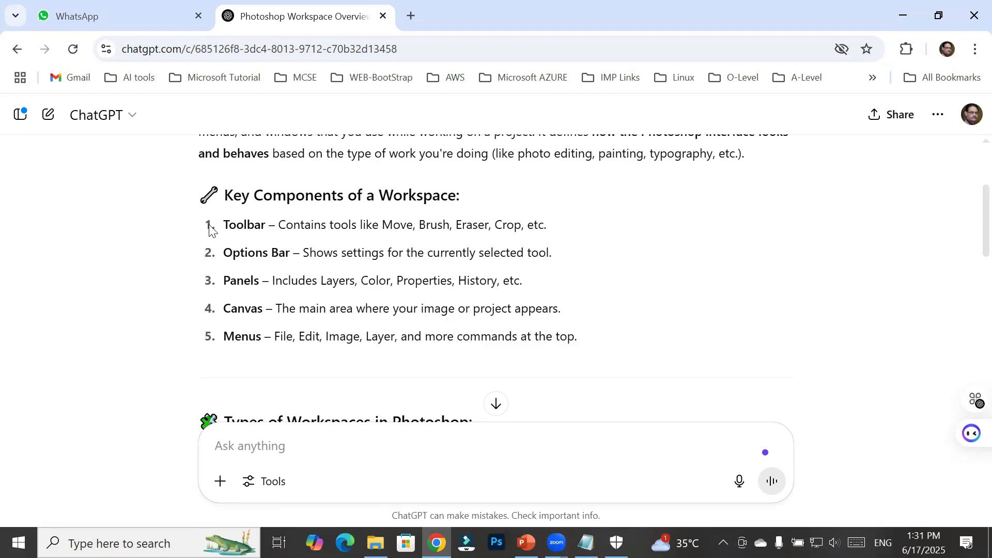
Copy the five-item key components list from the ChatGPT answer and paste it into Notepad below "key component of workspace:"
drag(224, 224, 547, 367)
key(ctrl+c)
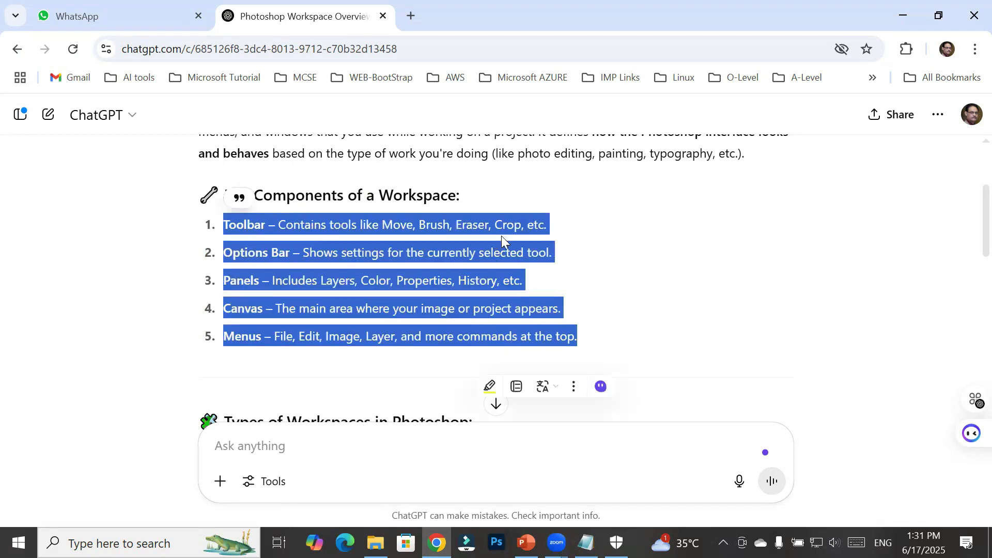
right_click(511, 219)
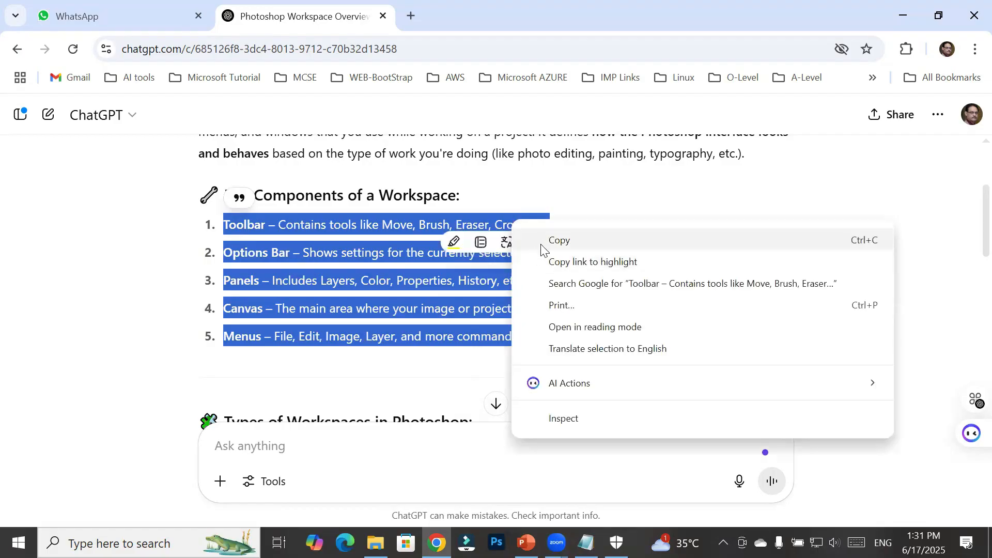
click(540, 242)
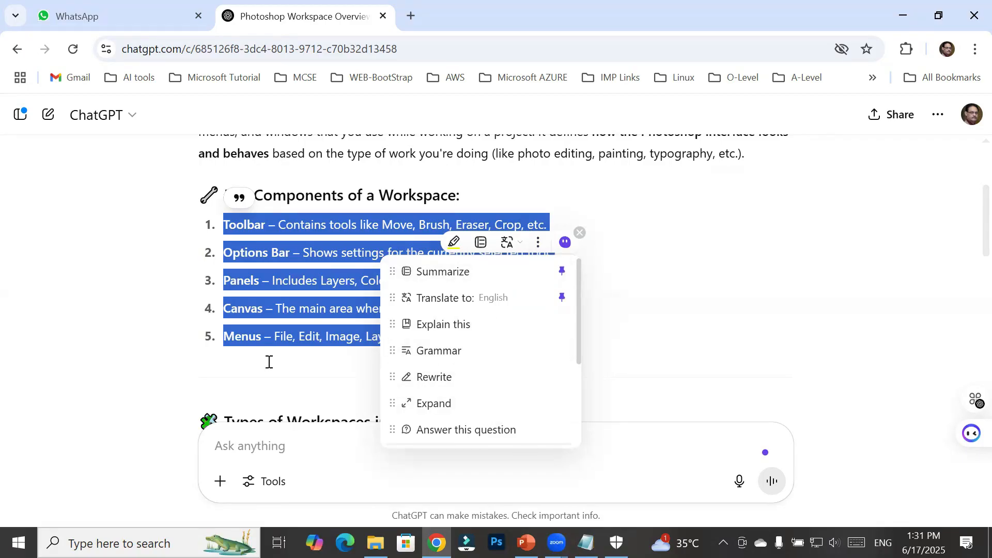
key(alt+Tab)
key(ctrl+v)
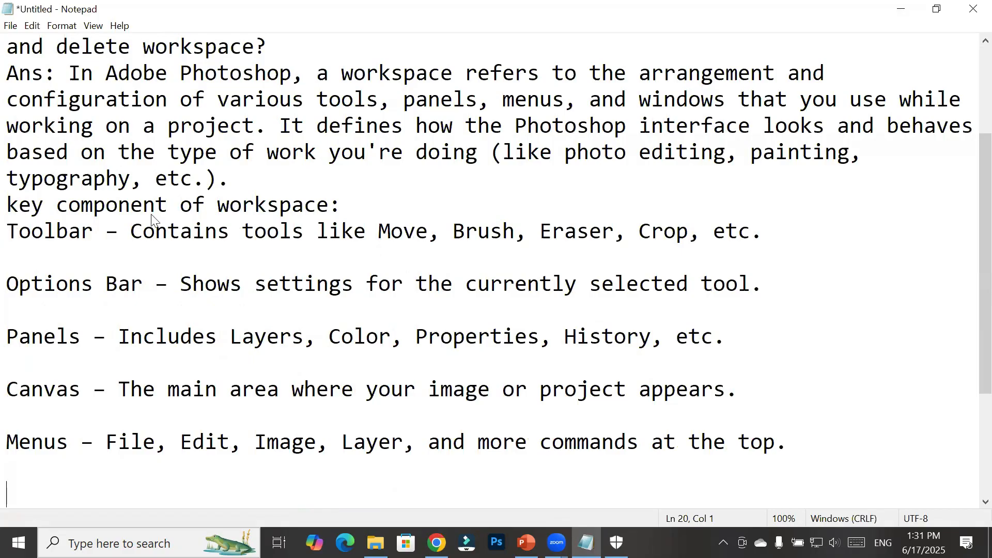
Review the pasted component names in turn: Toolbar, Options Bar, Panels, Canvas and Menus
double_click(88, 234)
drag(19, 283, 145, 283)
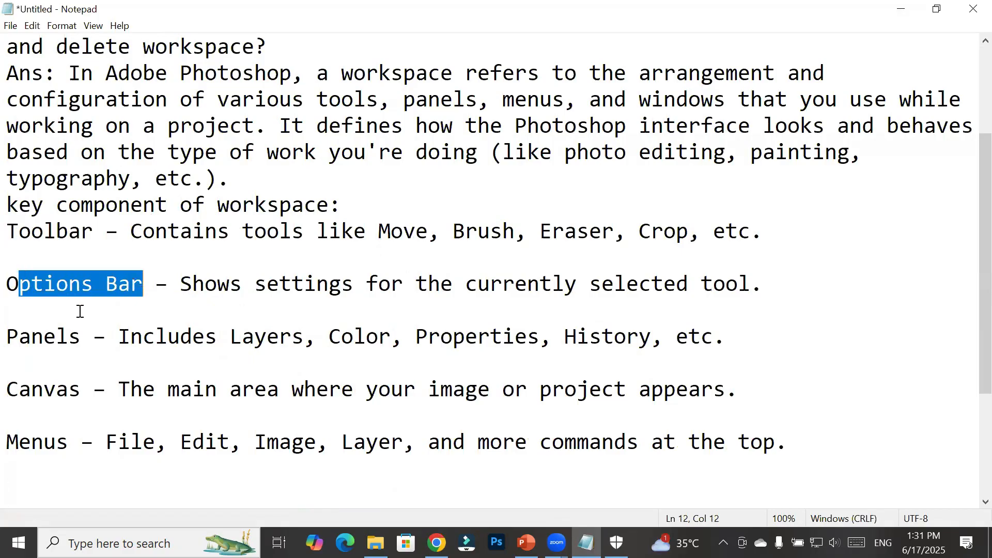
drag(7, 337, 79, 335)
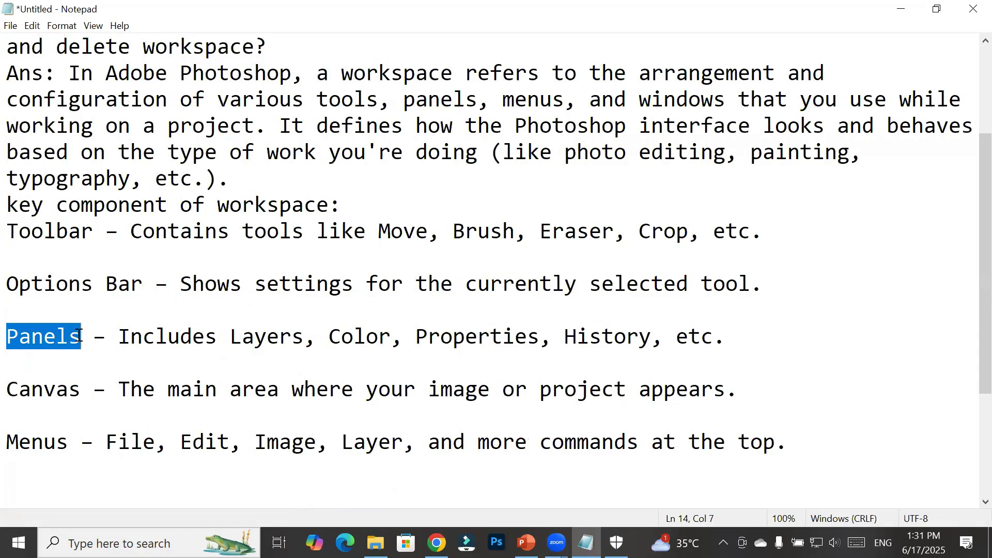
drag(9, 396, 78, 393)
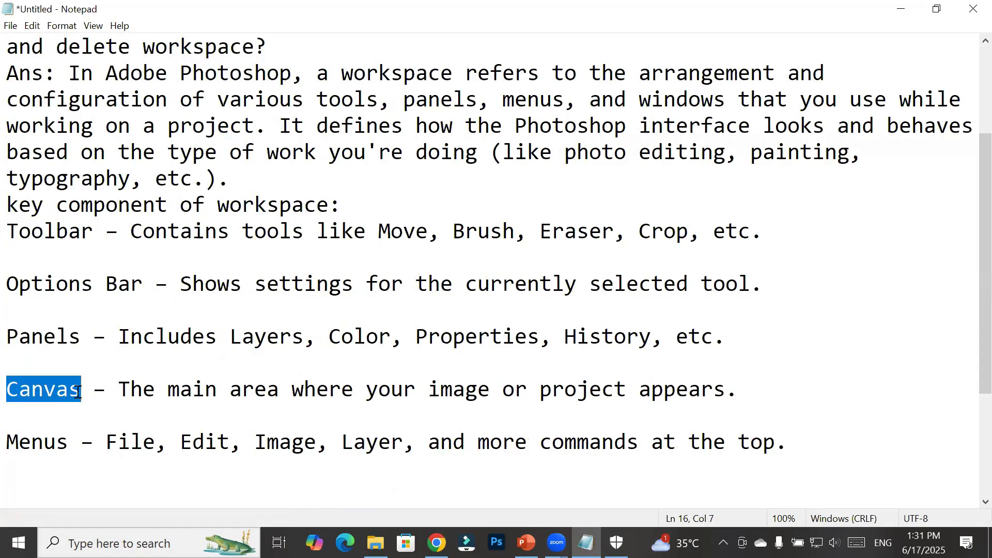
drag(10, 445, 76, 443)
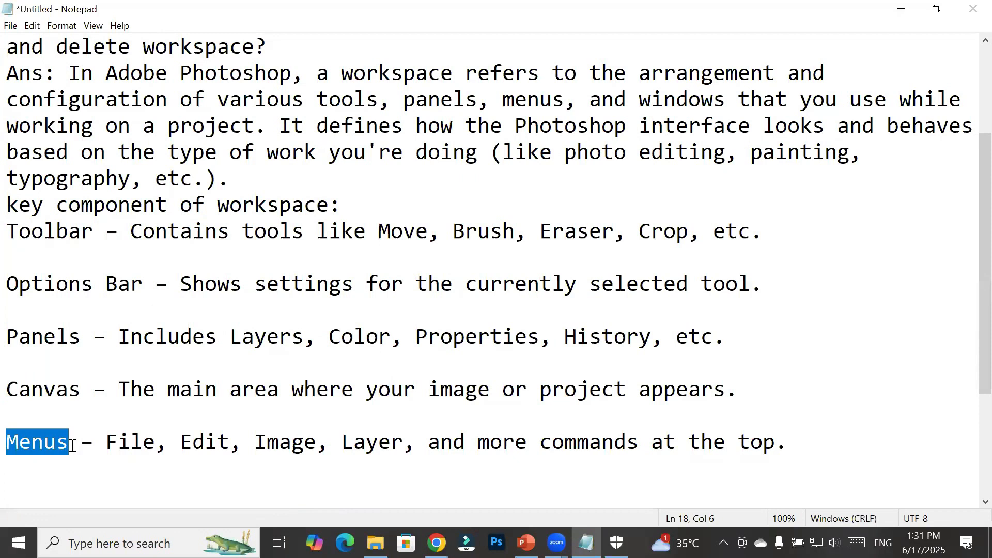
click(197, 486)
text(Default workspace name is "Essential" Other workspace name: 3- How to create a new project with its setting? 4- how to open, save, close, print file in photoshop?)
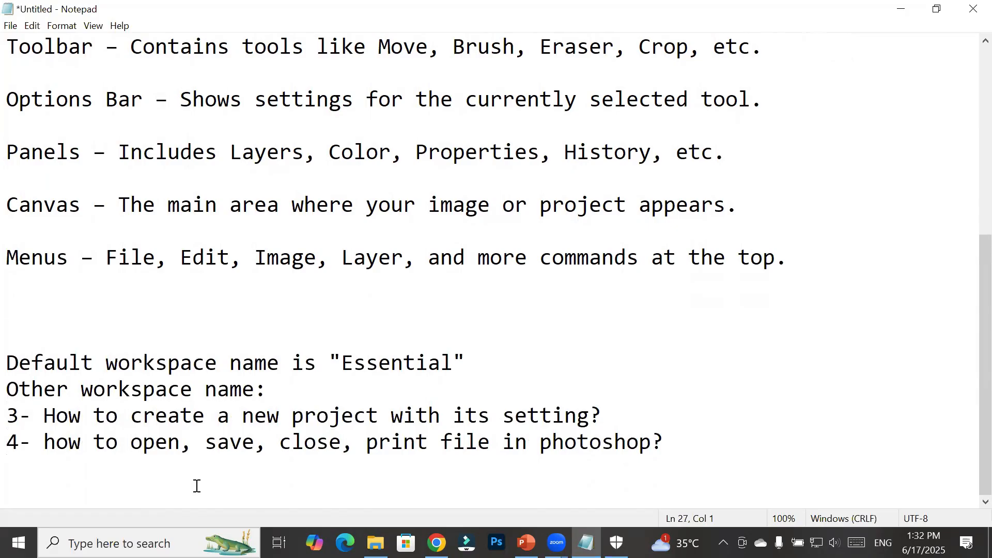
Insert an empty line below "Other workspace name:" and launch Photoshop
click(306, 391)
key(Return)
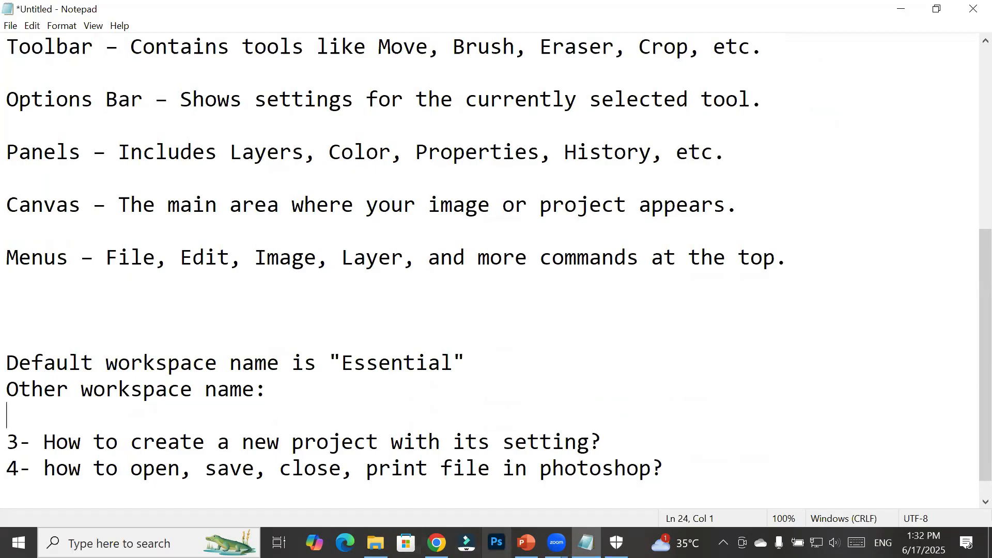
click(497, 542)
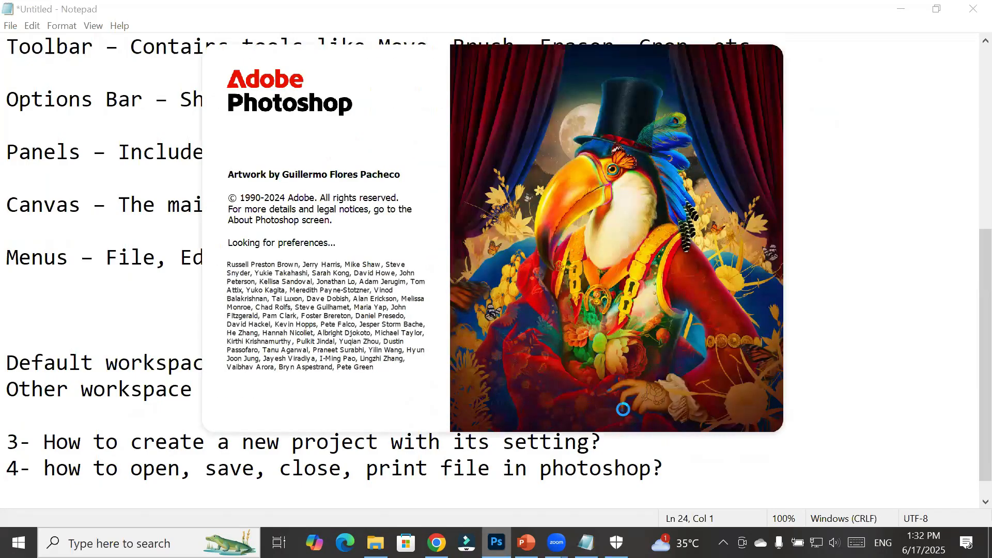
Return to the Notepad agenda and insert an empty line between items 3 and 4
scroll(11, 471, down, 1)
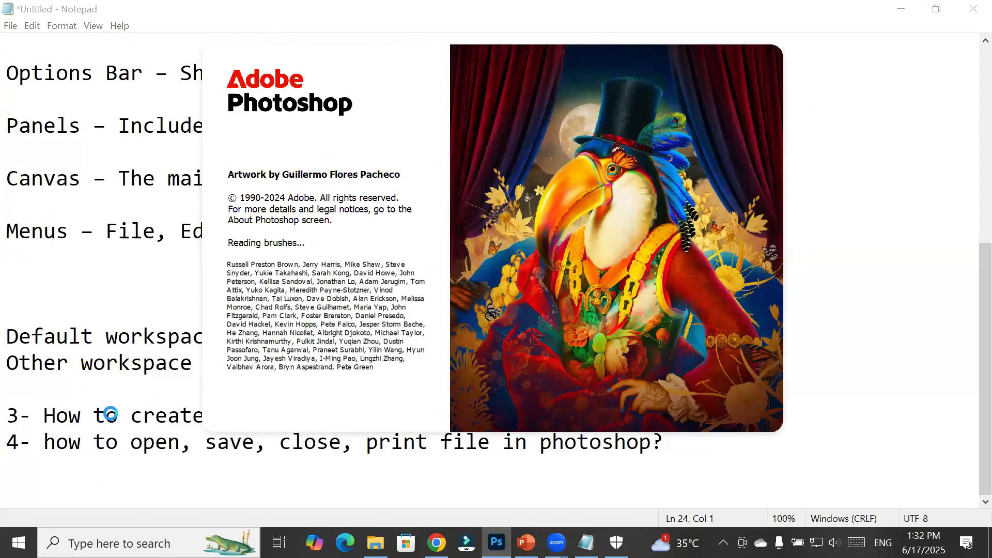
click(100, 423)
click(649, 407)
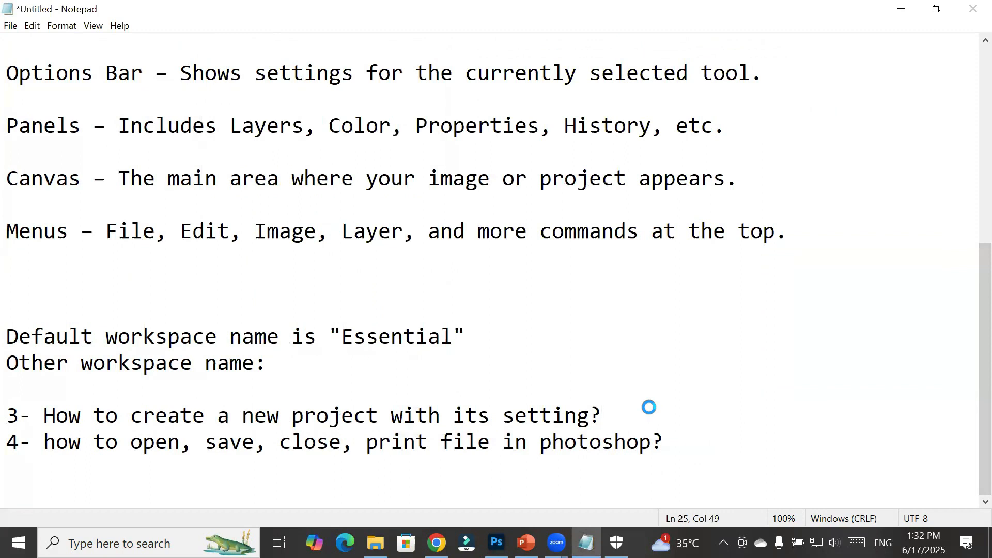
key(Return)
key(Down)
key(Down)
key(Down)
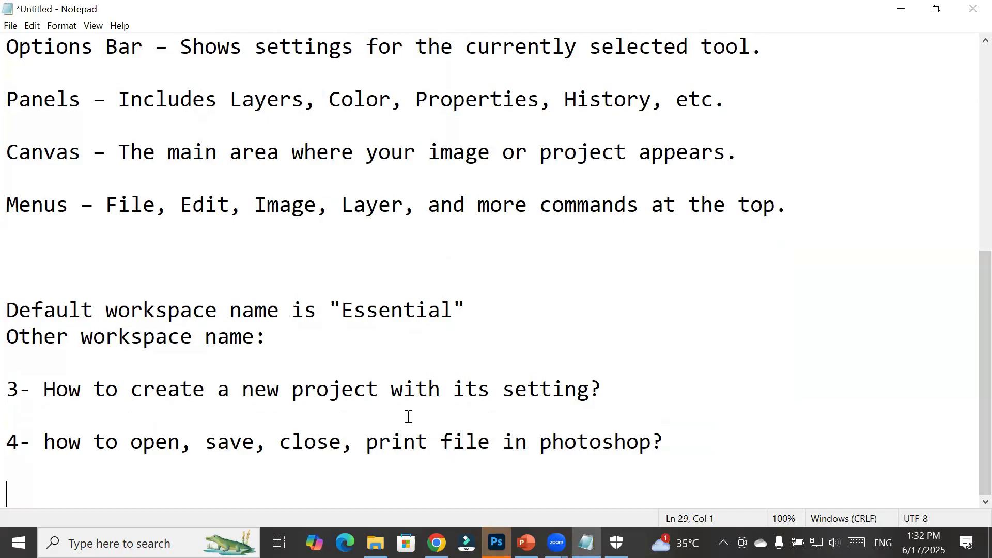
click(78, 413)
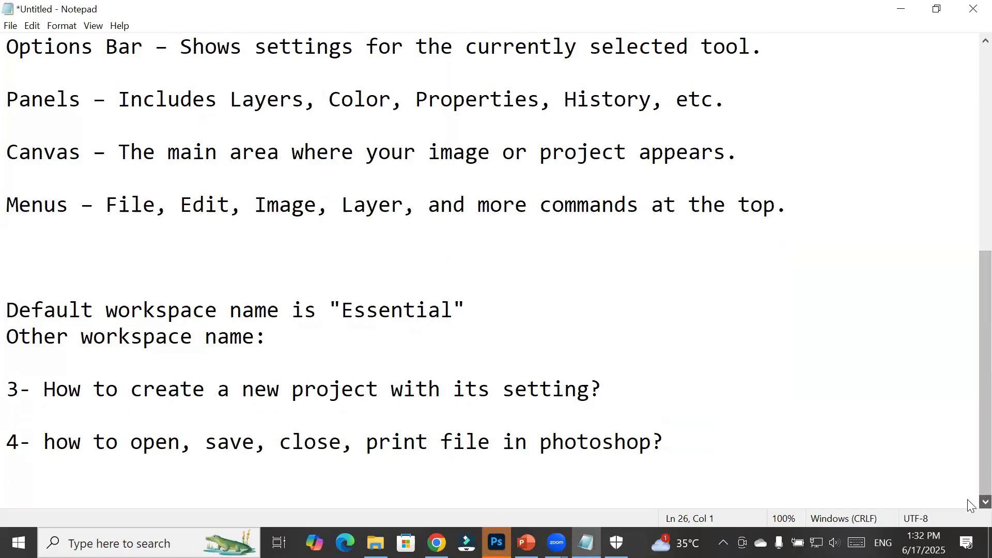
Add eight empty lines after agenda item 4 about opening, saving, closing and printing files
click(725, 445)
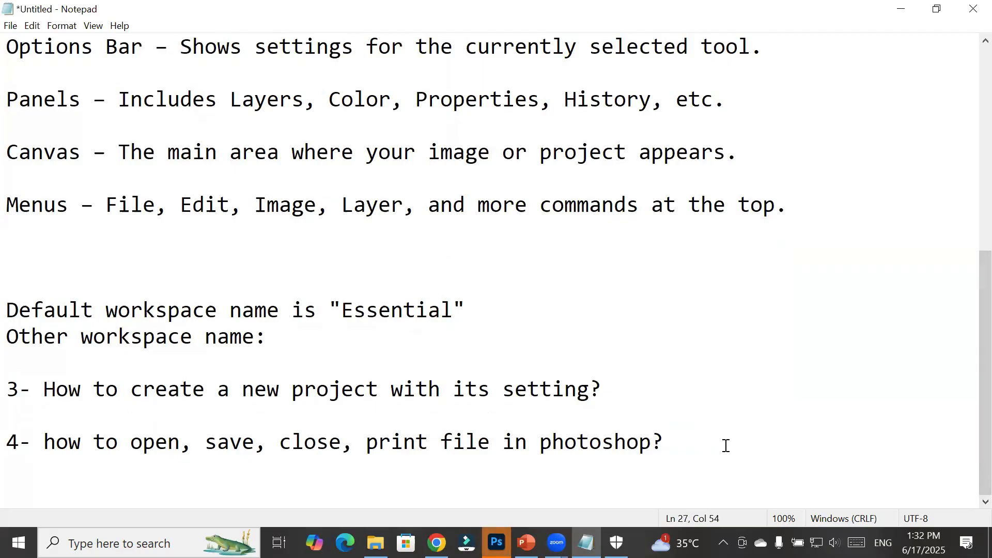
key(Return)
key(Return)
key(Return)
key(Return)
key(Return)
key(Return)
key(Return)
key(Return)
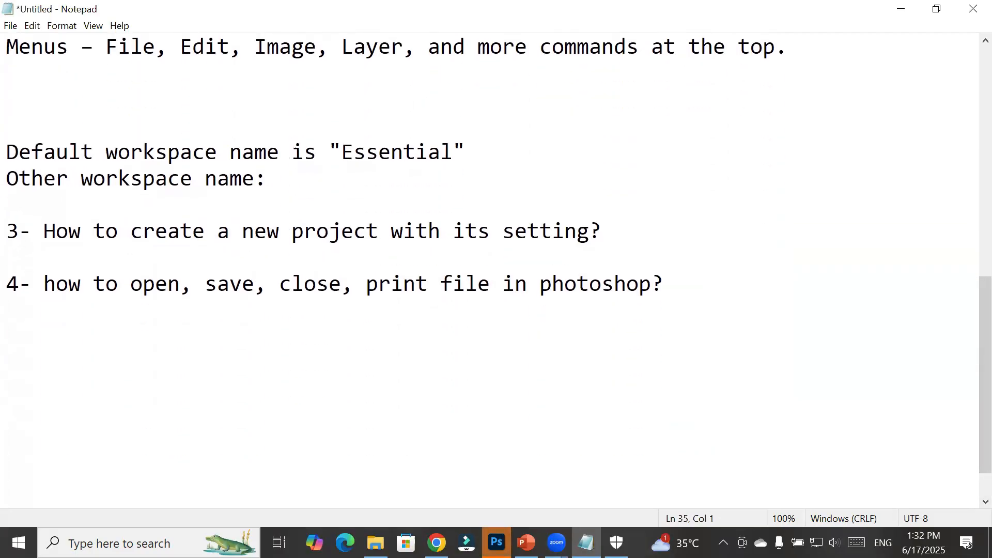
Enter "a) Painting" on the empty line below "Other workspace name:"
click(344, 148)
drag(346, 147, 455, 151)
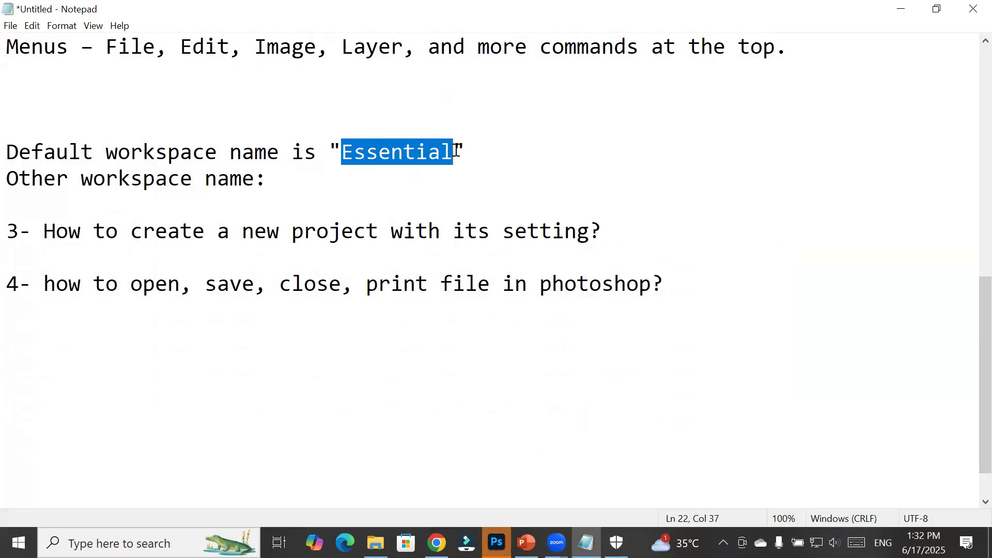
click(128, 200)
text(a) )
text(_)
key(BackSpace)
text(Painting)
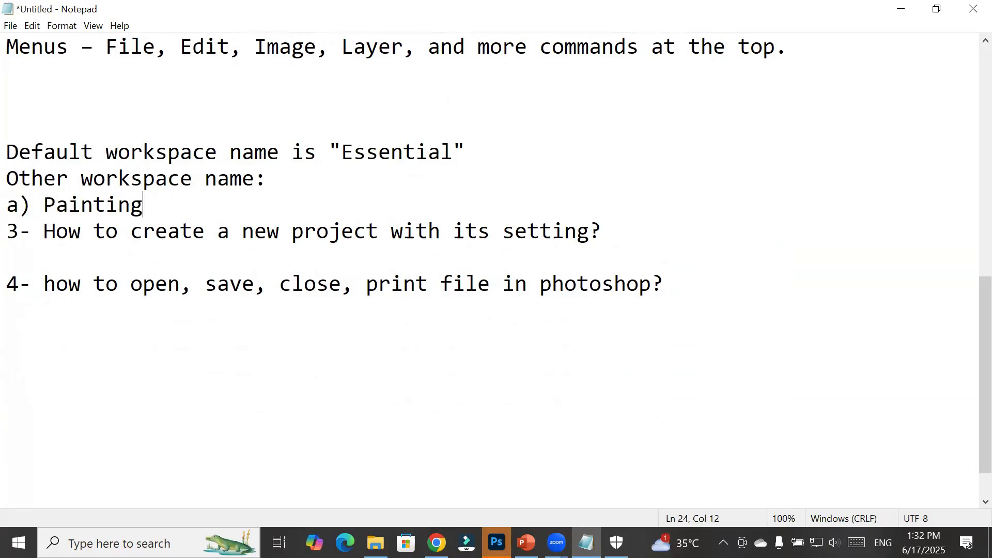
Continue the workspace name list with "b) Web layout" and "c) Typograpy" on separate lines
key(Return)
text(b))
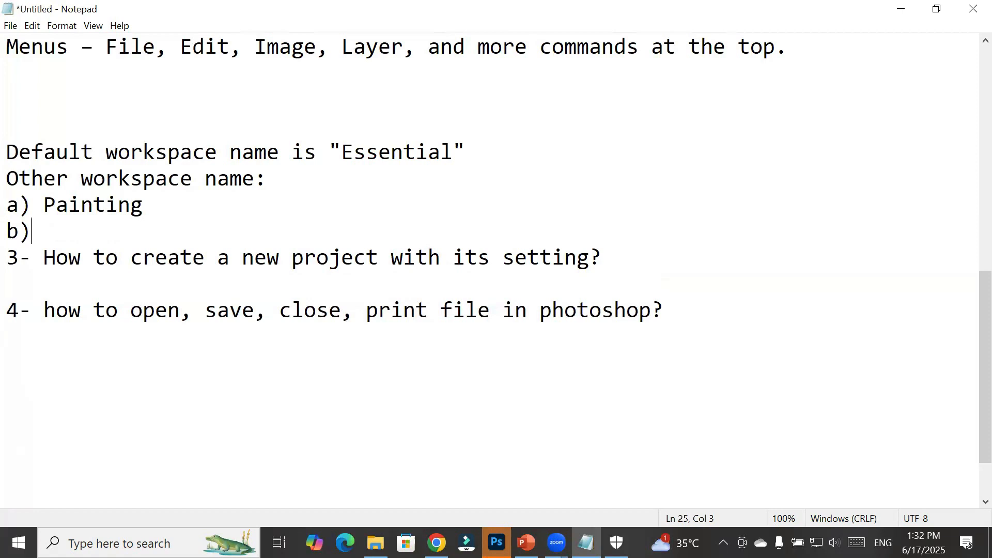
text( Web layout)
key(Return)
text(c) ty)
key(BackSpace)
key(BackSpace)
text(Ty)
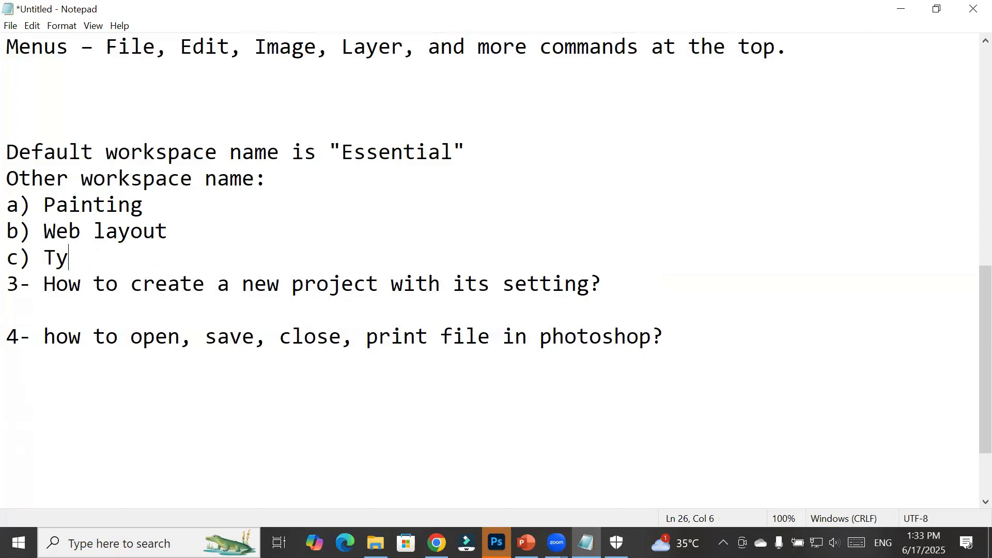
text(pograpy)
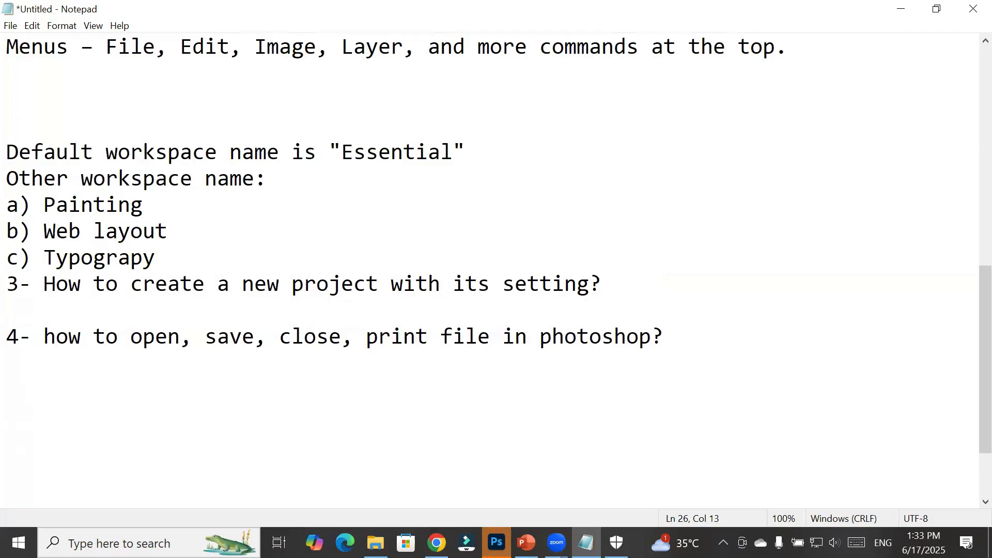
Switch to Photoshop's home screen and examine the options for creating a new file
drag(342, 154, 474, 162)
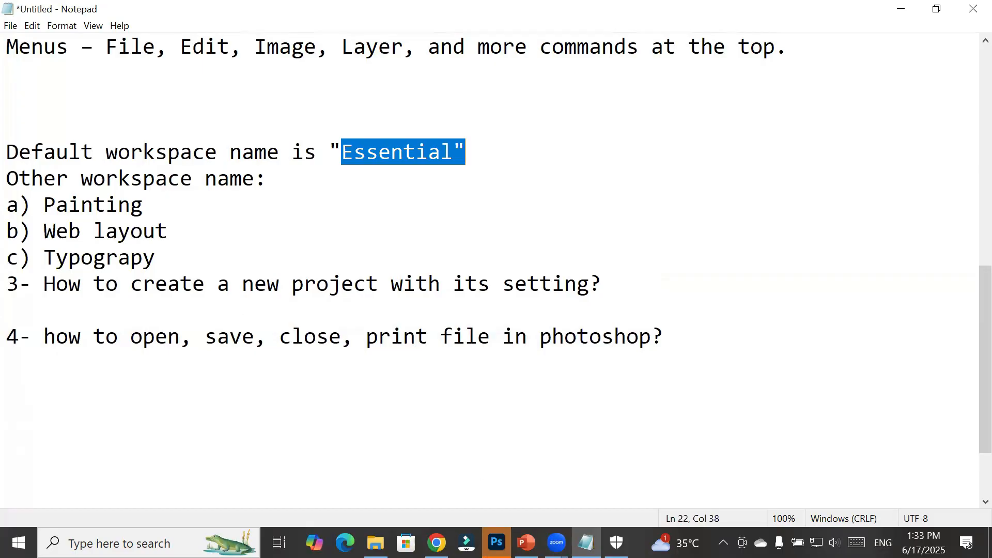
key(alt+Tab)
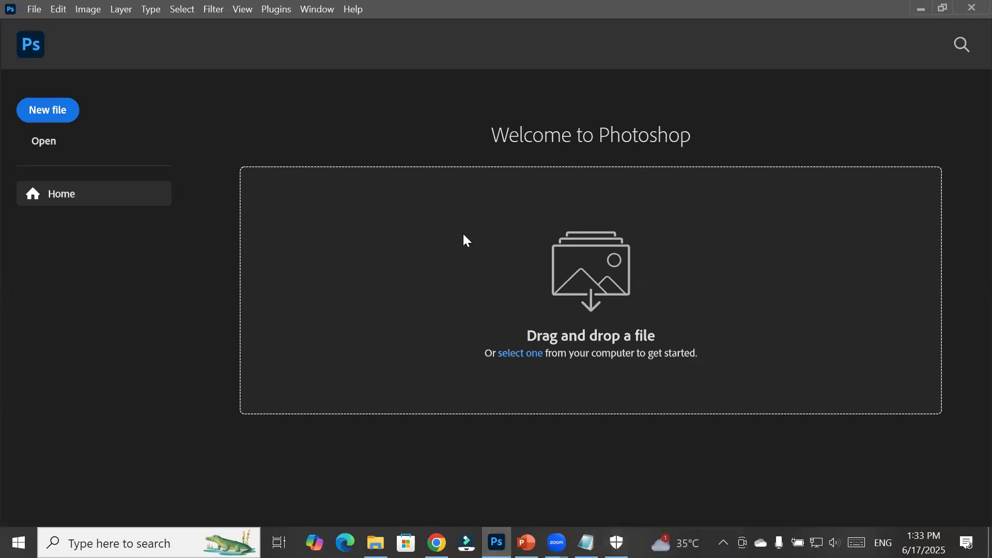
click(52, 120)
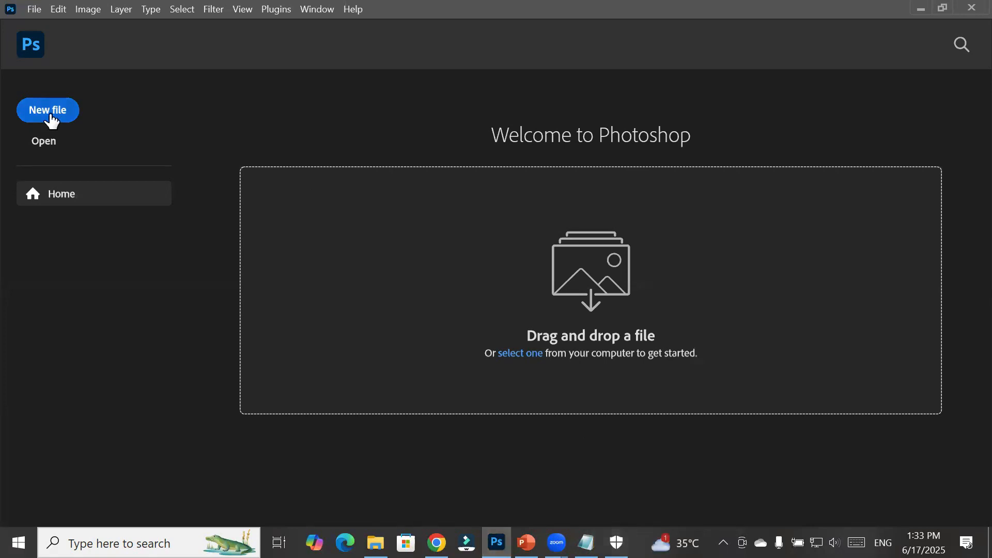
click(32, 9)
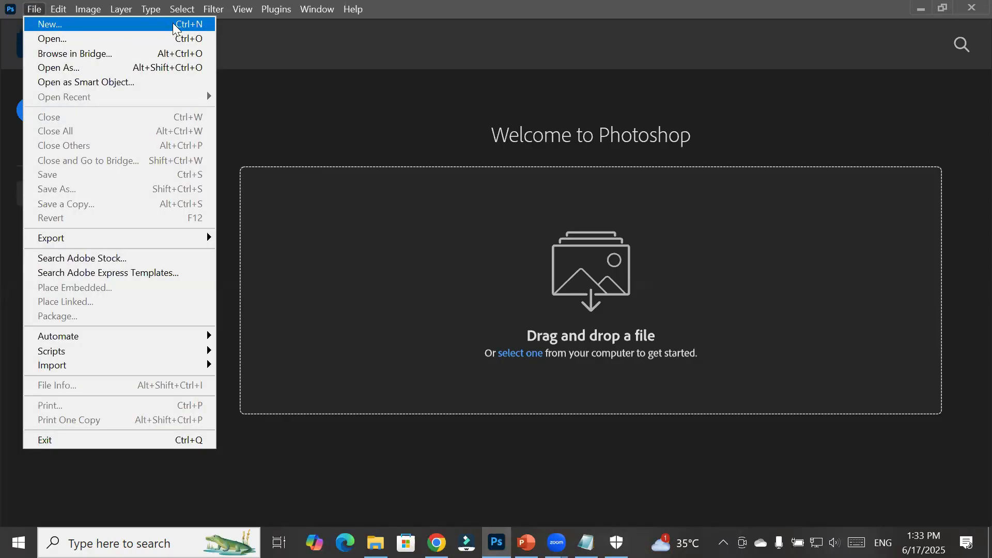
click(36, 10)
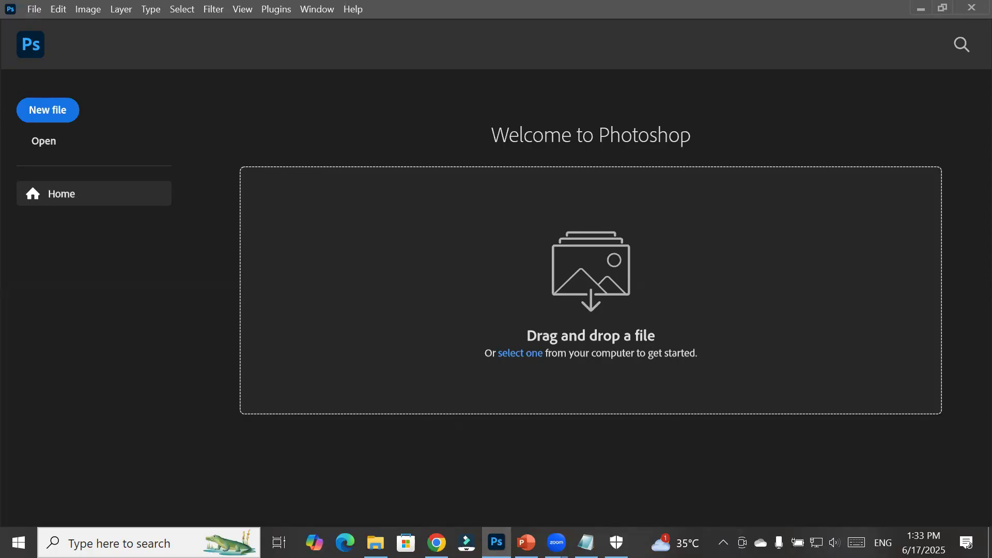
Switch to File Explorer and go to the Desktop folder
click(376, 543)
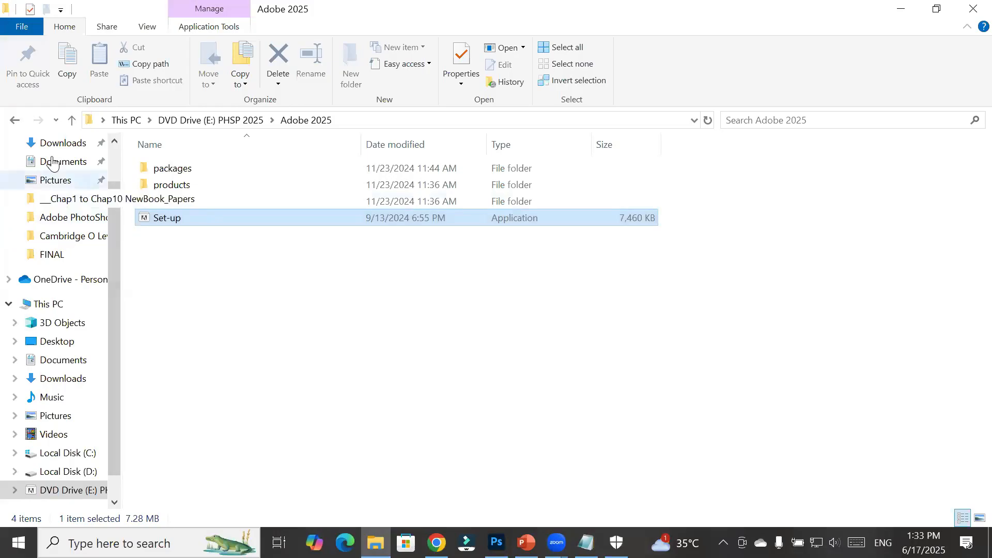
scroll(54, 162, up, 1)
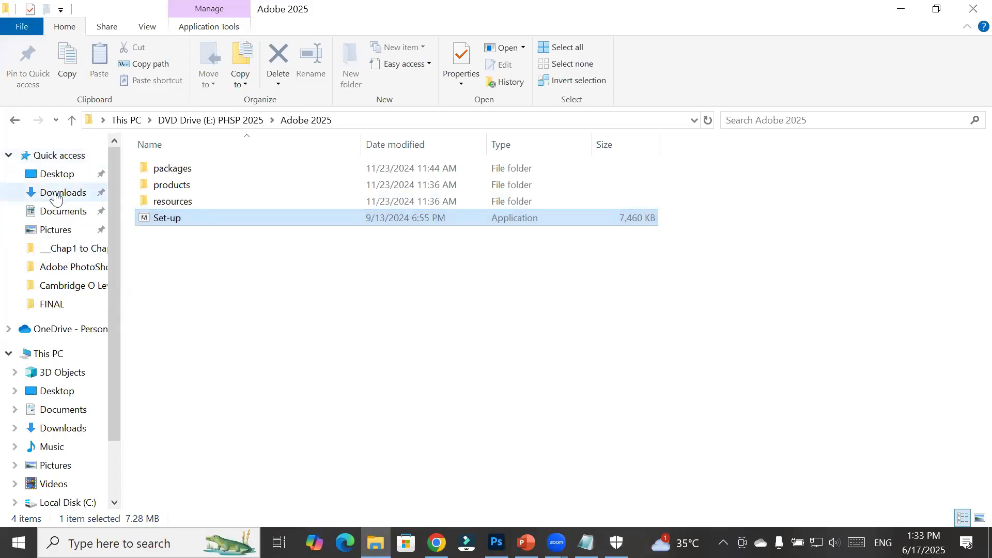
click(68, 177)
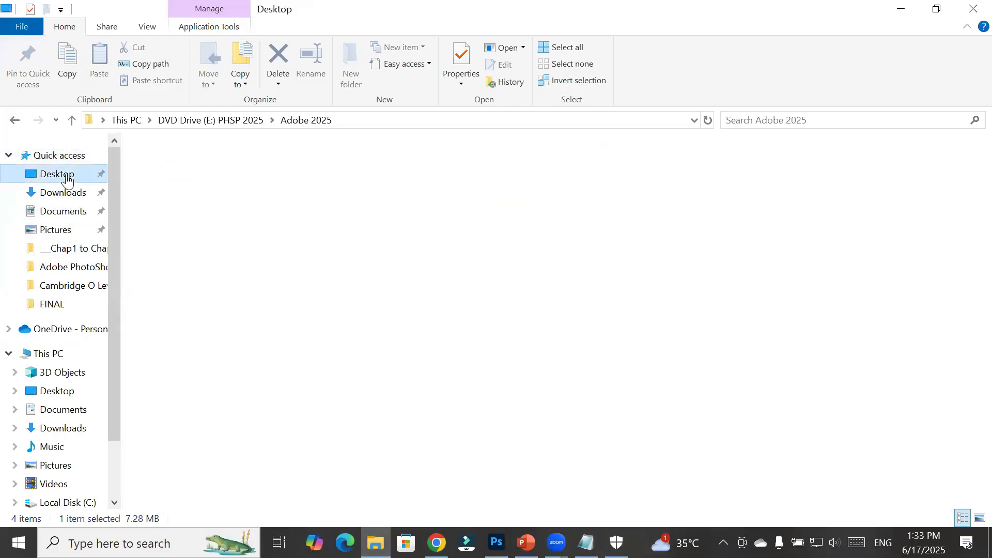
Open the Images folder inside _Graphics on Local Disk (D:)
click(72, 352)
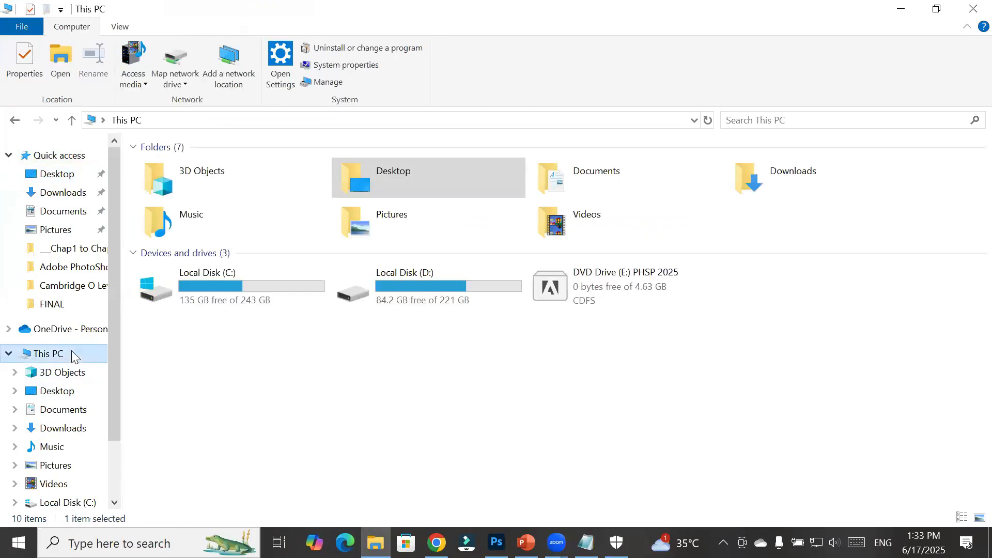
double_click(488, 293)
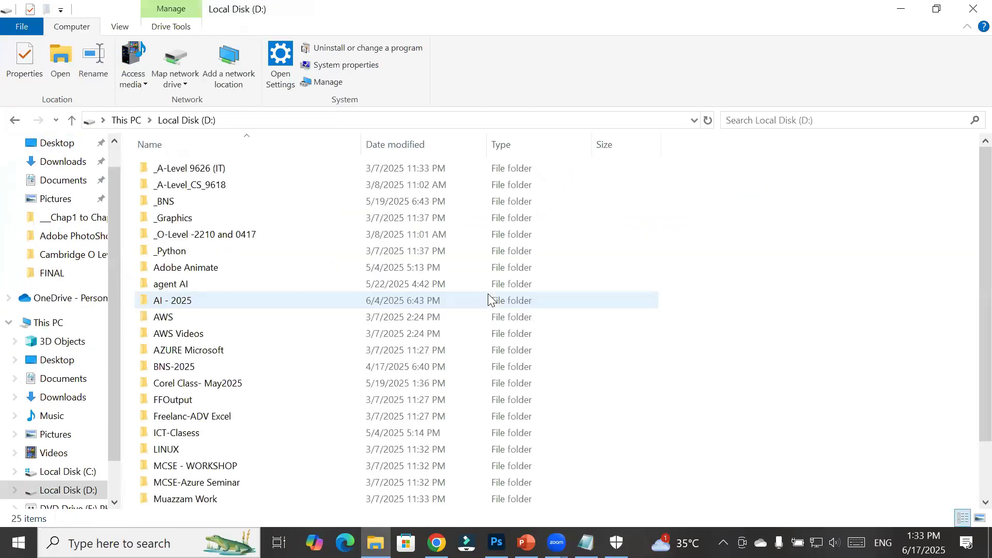
double_click(199, 216)
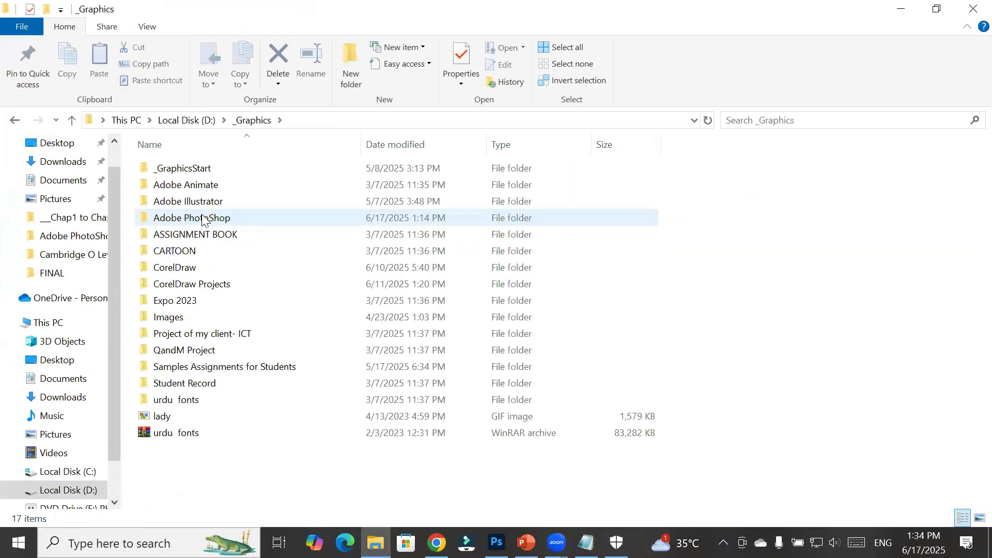
double_click(199, 316)
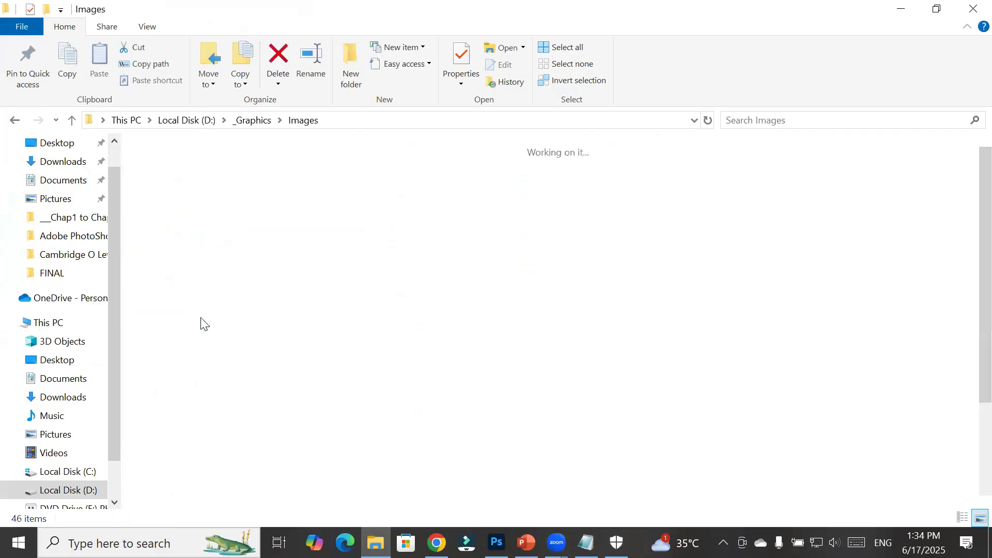
Look over the image category folders, from Banat Practice Images through Jewellary, for a sample picture
click(194, 216)
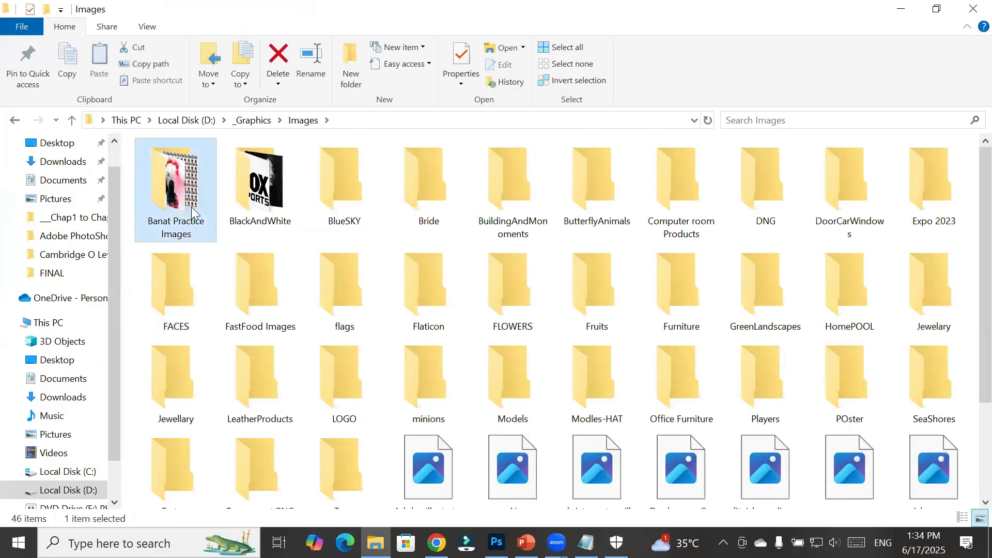
click(353, 216)
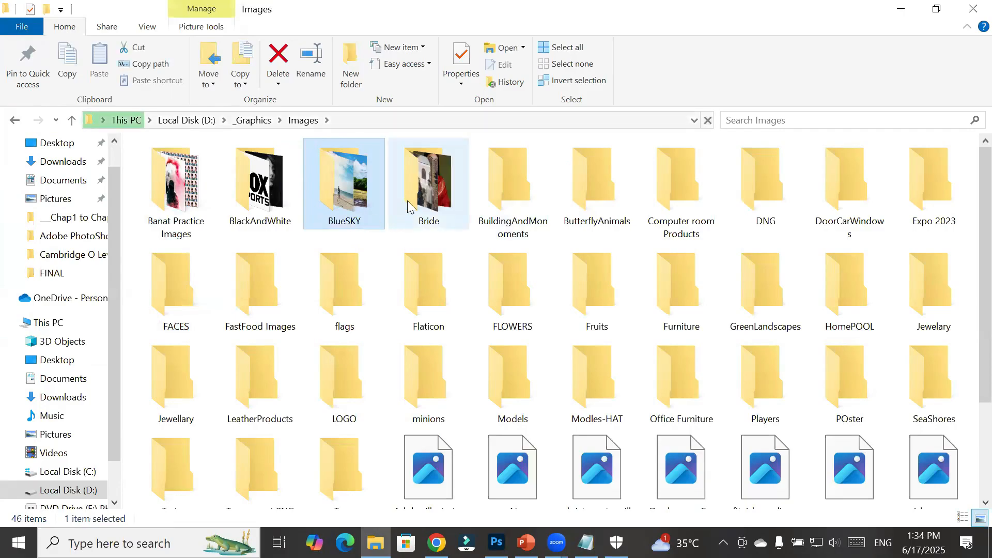
click(409, 200)
click(494, 196)
click(612, 200)
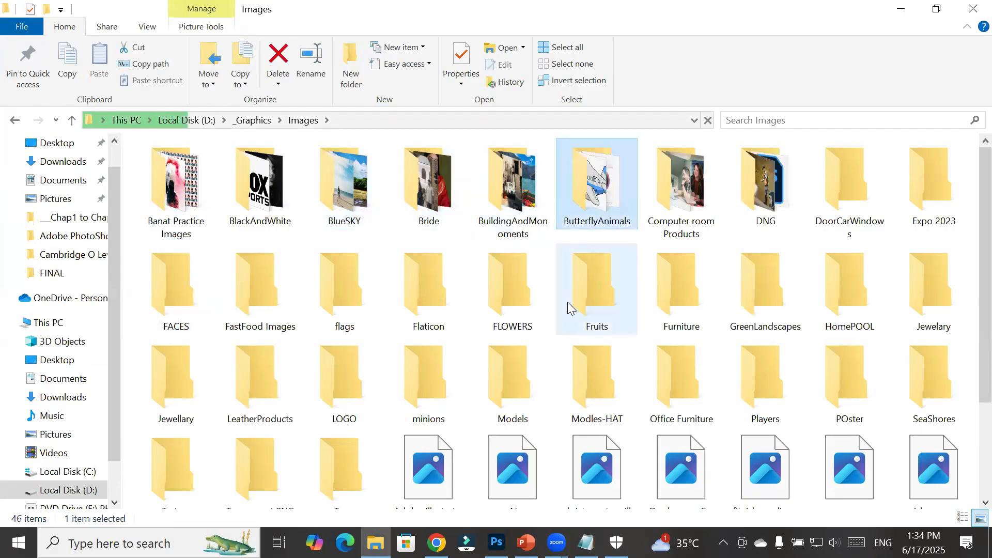
click(508, 308)
click(428, 309)
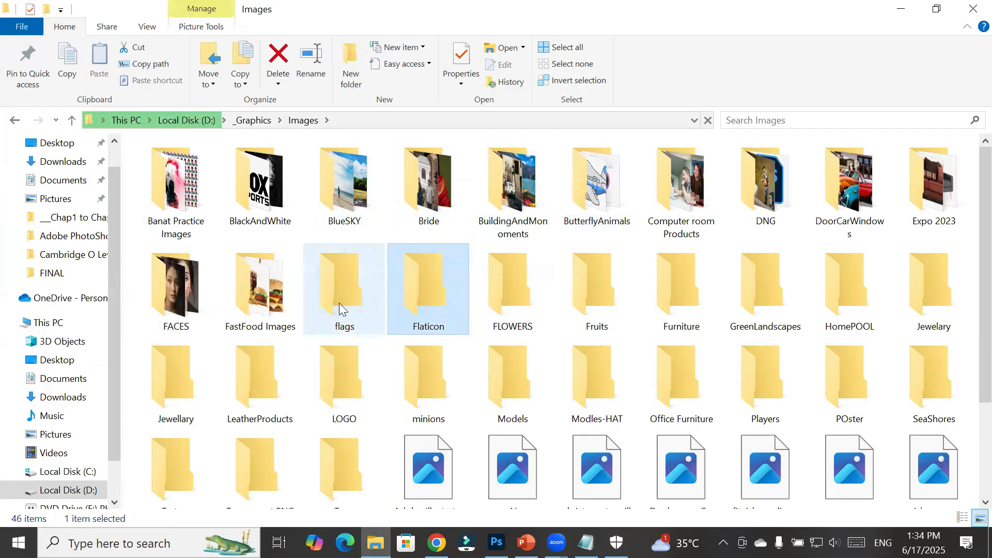
click(339, 308)
click(248, 297)
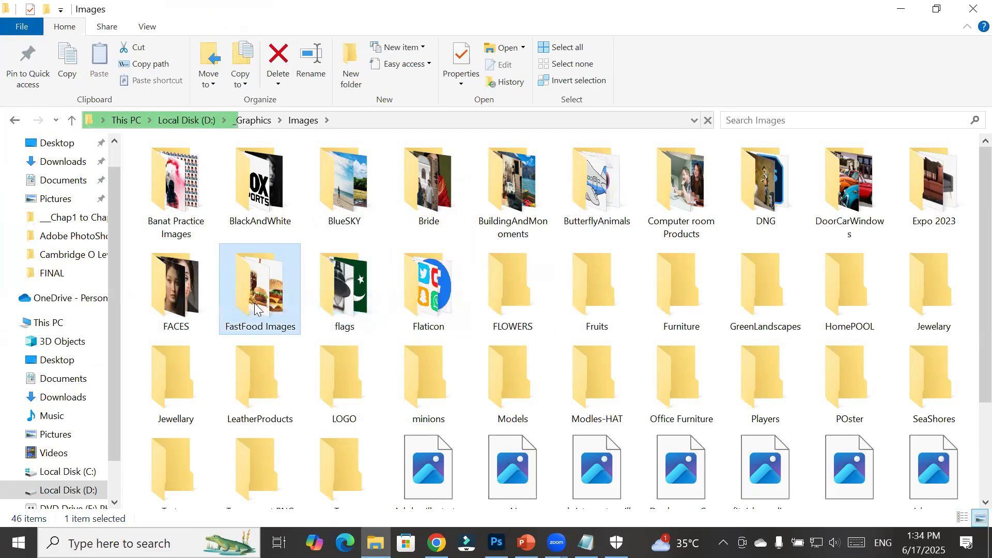
click(197, 314)
click(176, 380)
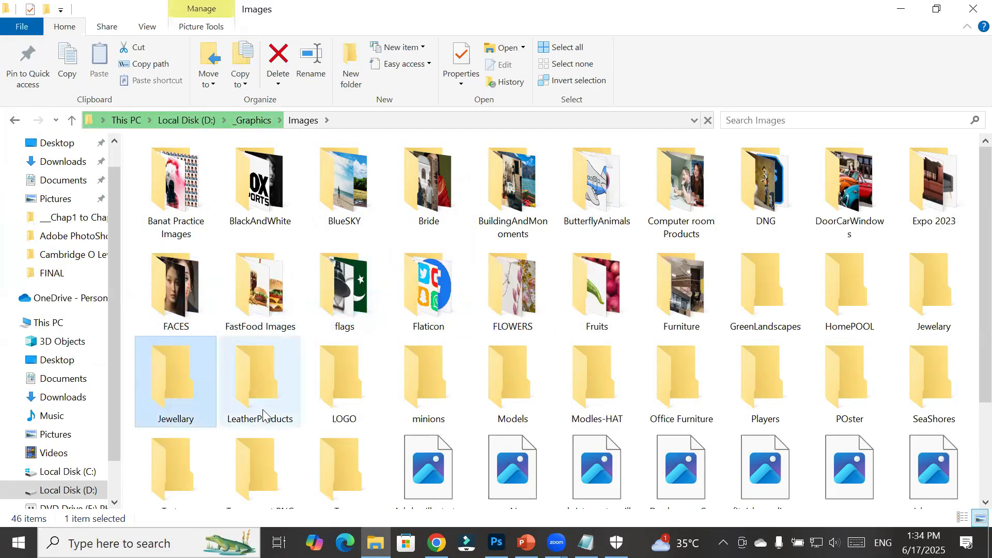
Open the pngwing.com gift-box image from the Jewellary folder as a document in Photoshop
double_click(166, 397)
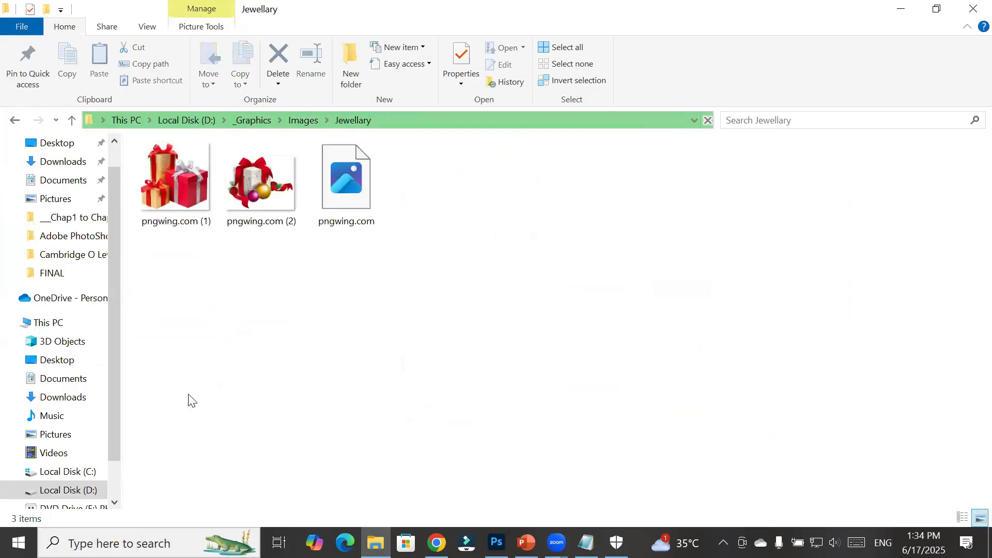
click(355, 171)
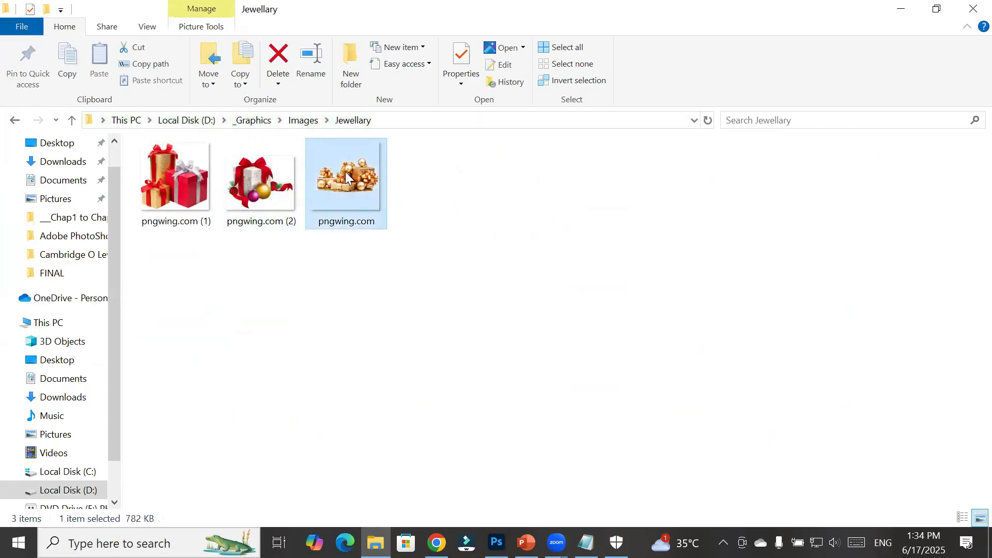
drag(411, 241, 625, 297)
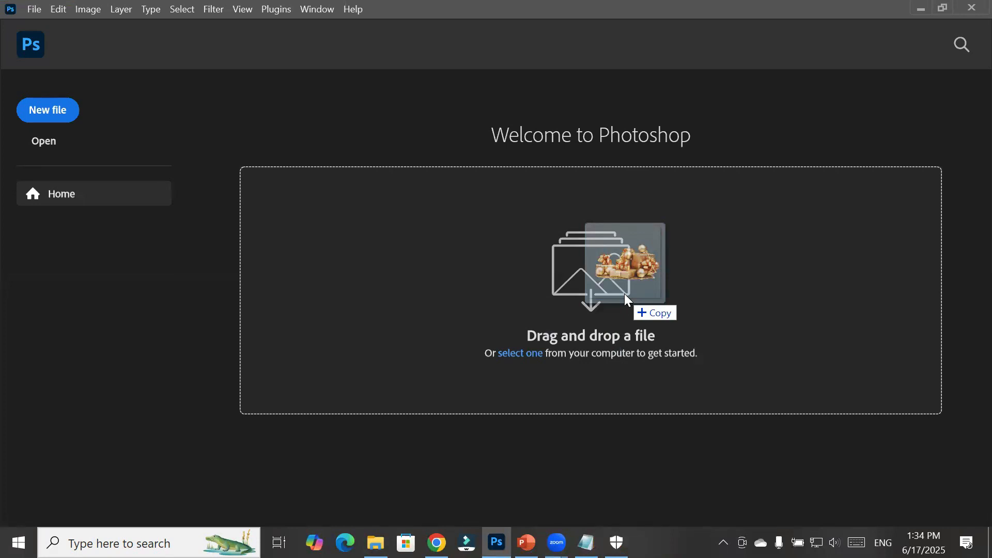
drag(624, 293, 624, 293)
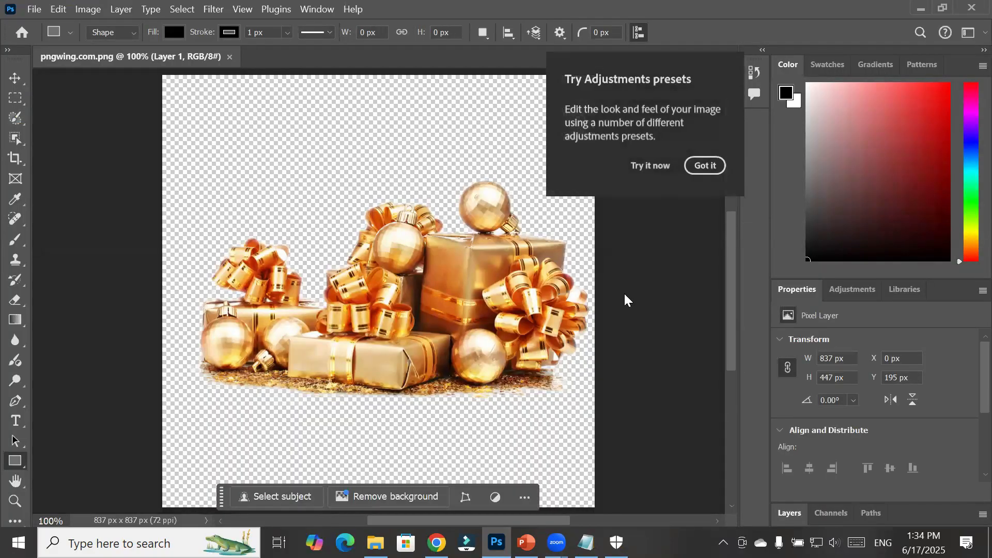
scroll(549, 275, down, 2)
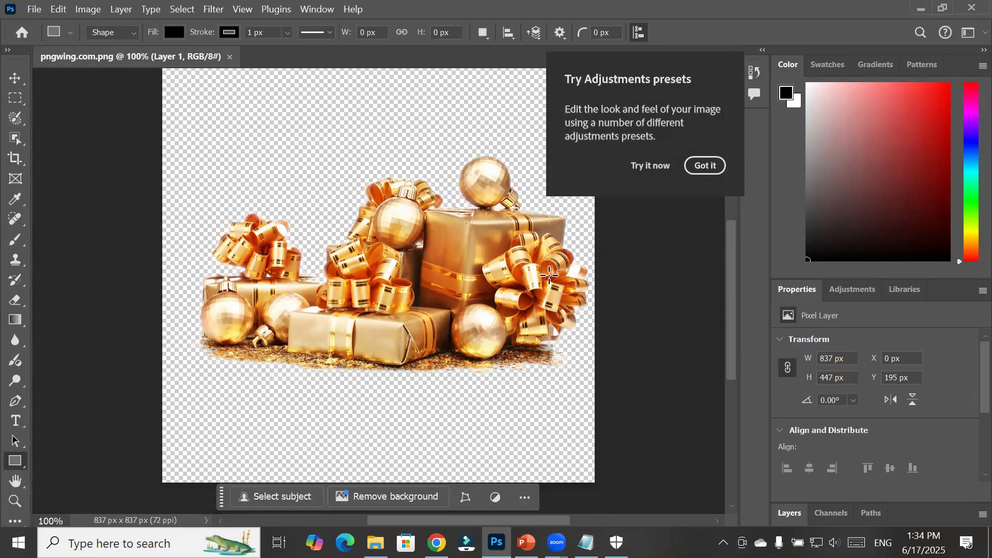
alt+scroll(549, 276, down, 4)
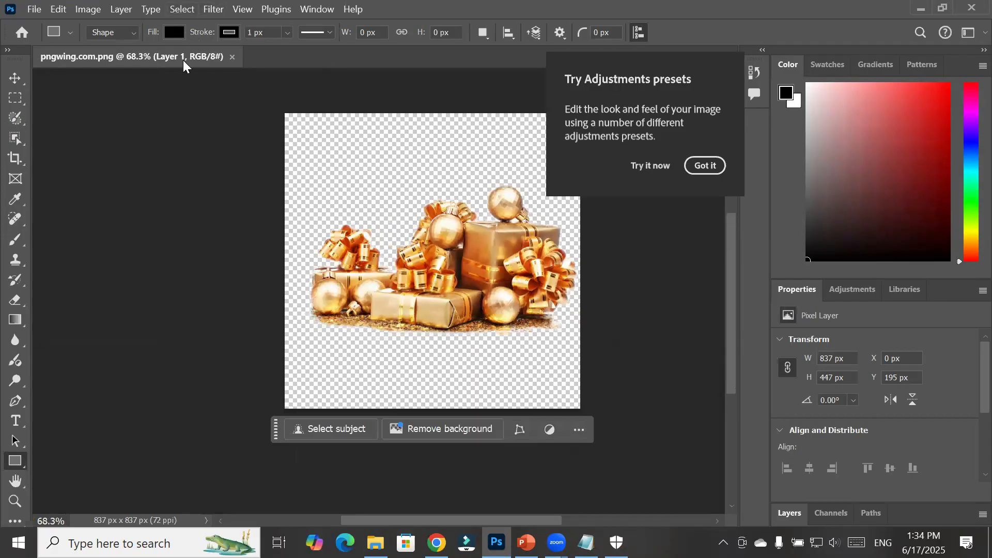
Look over the file commands, dismiss the Adjustments presets tip and show the rulers around the canvas
click(31, 11)
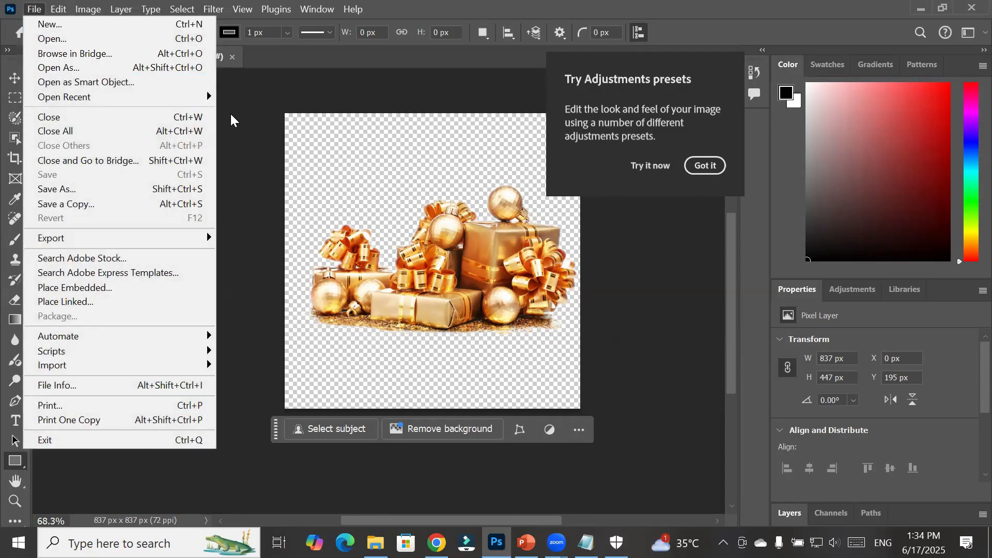
click(292, 139)
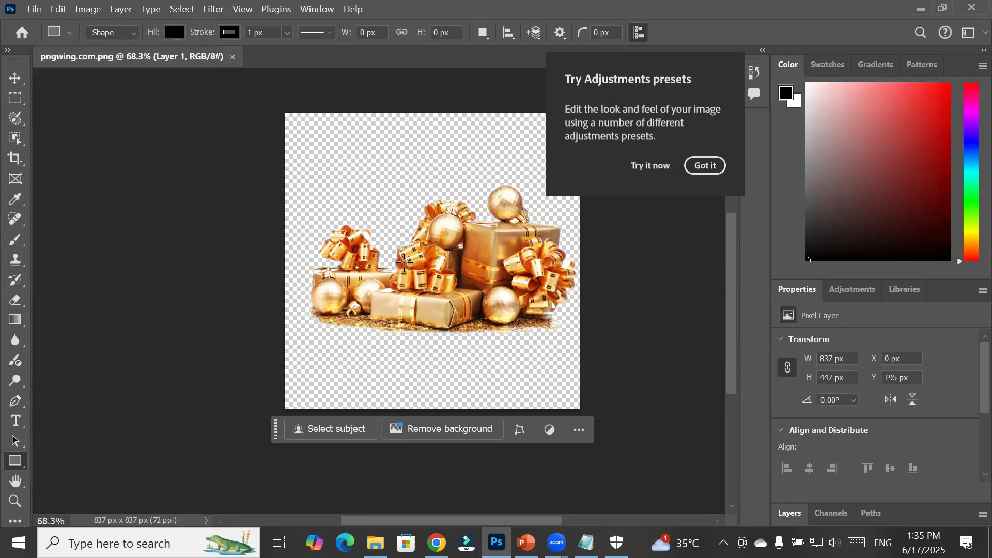
click(703, 172)
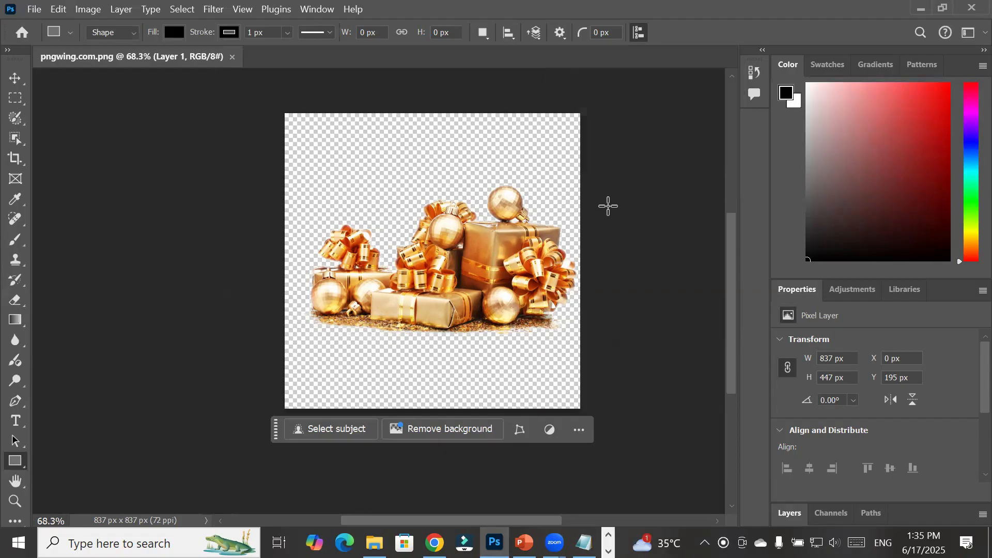
click(242, 9)
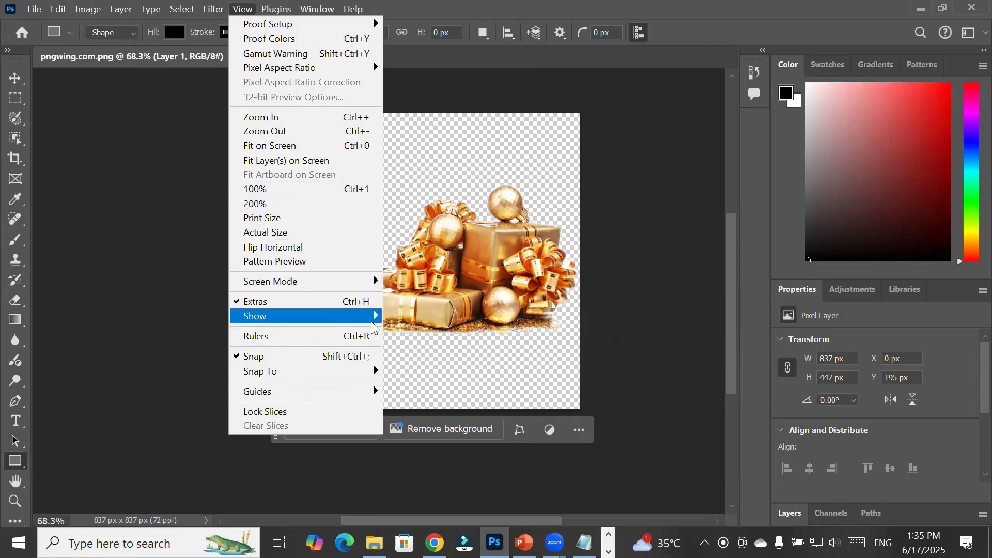
click(361, 335)
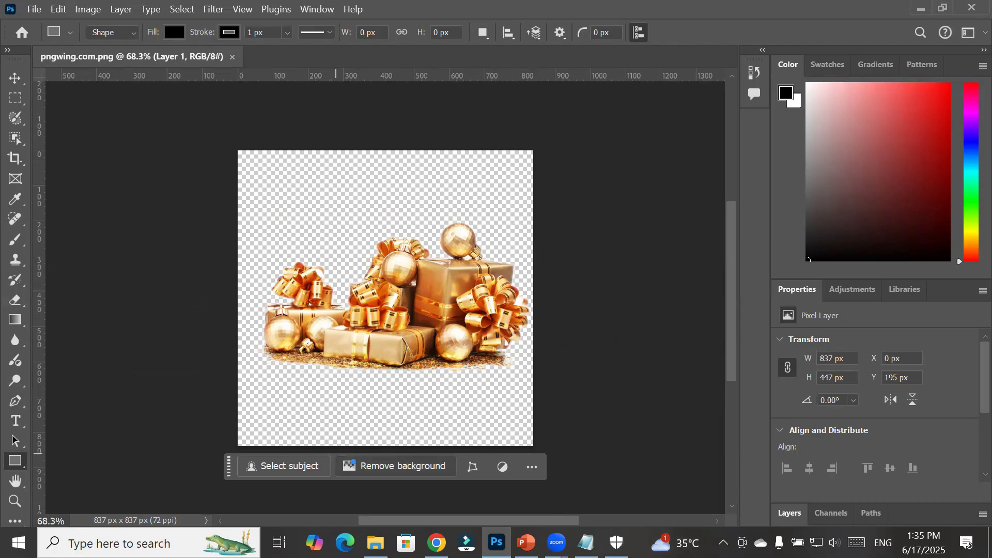
Open the fifth photo in the Images\Bride folder, the bride in a red dress, as a separate Photoshop document
click(375, 542)
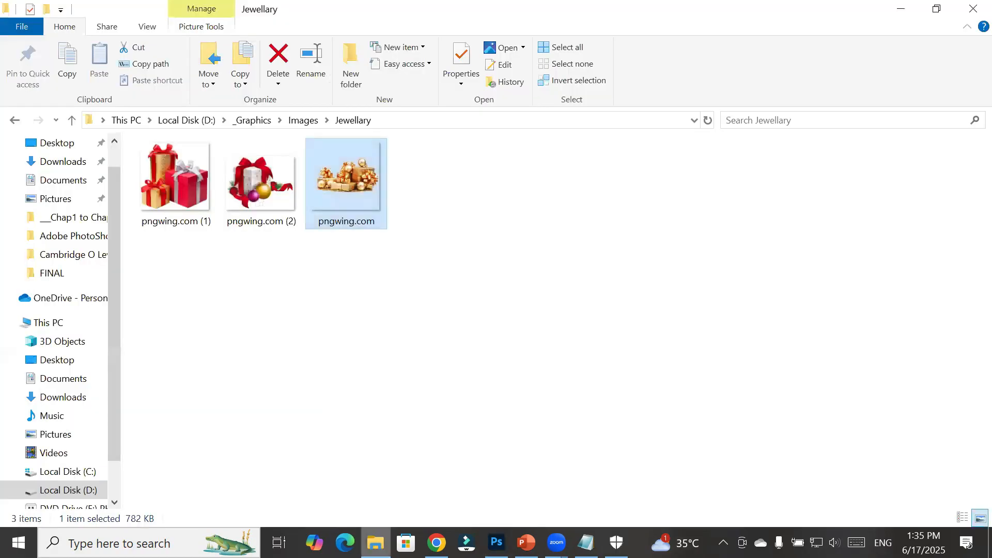
click(301, 122)
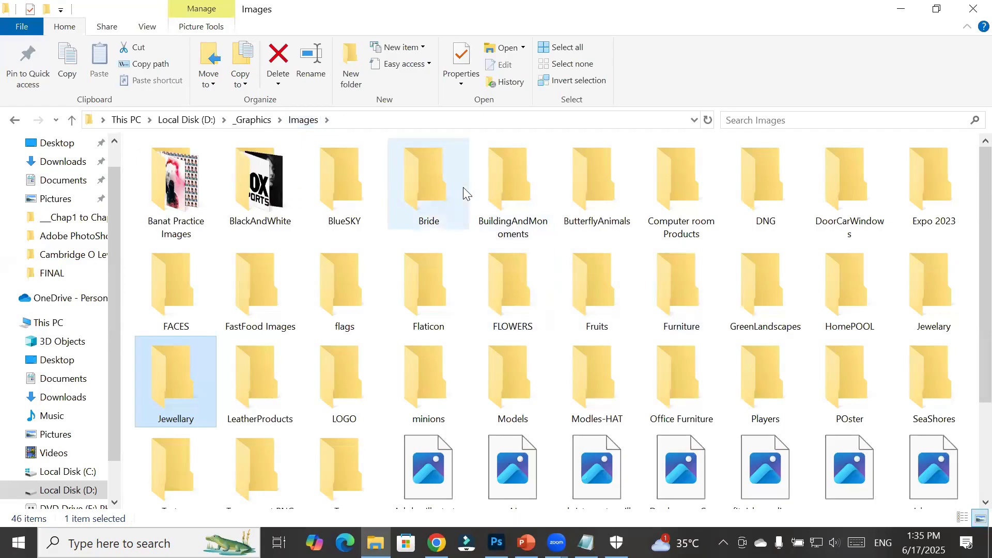
double_click(443, 175)
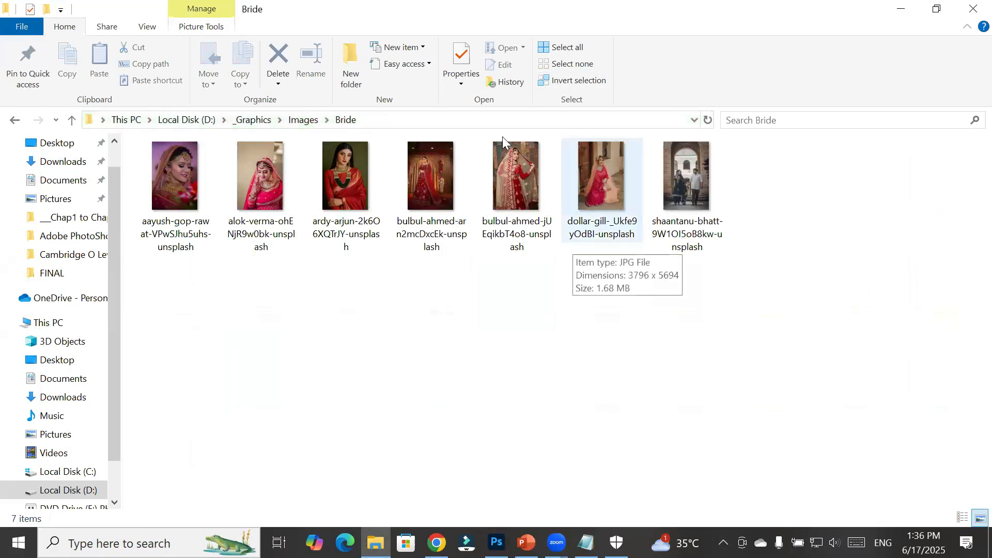
click(516, 178)
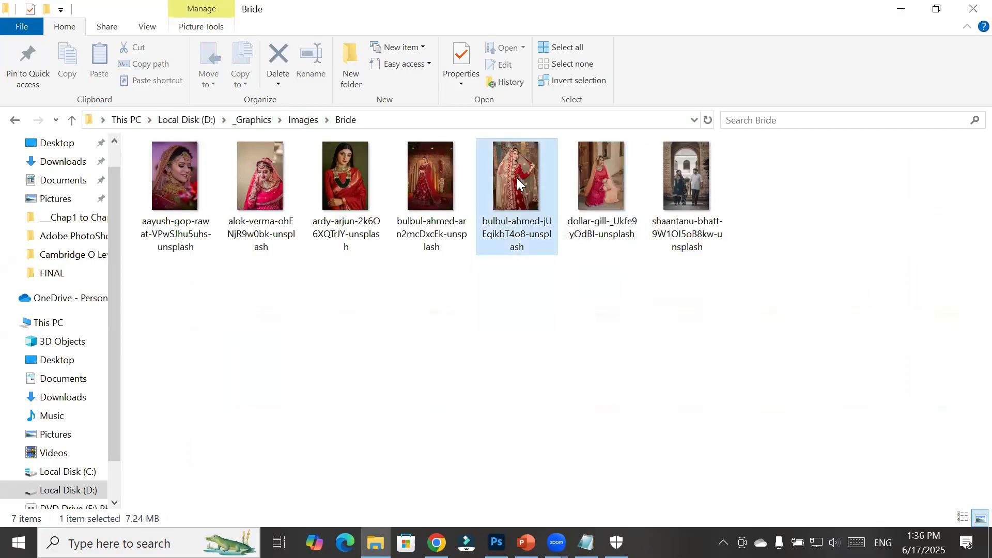
drag(517, 257, 363, 57)
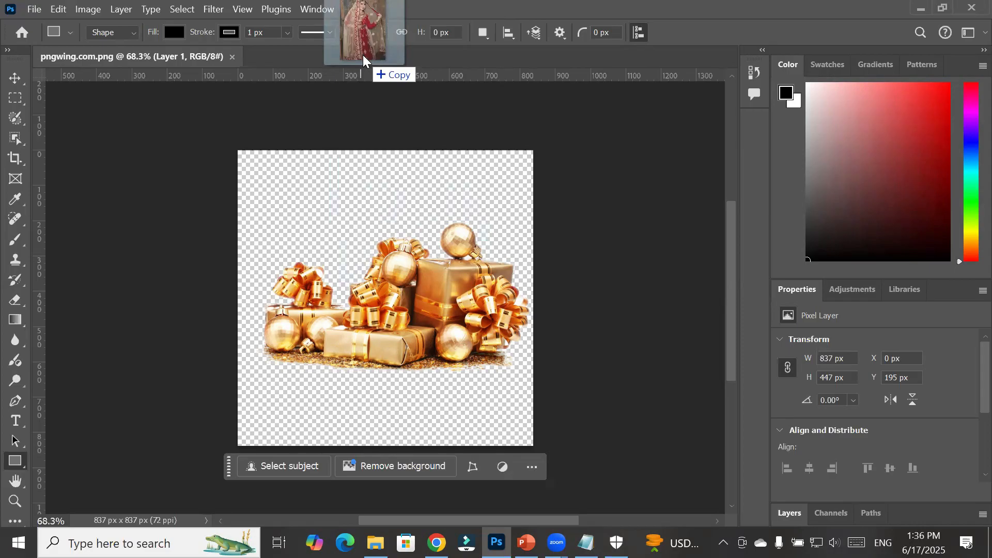
drag(362, 55, 362, 56)
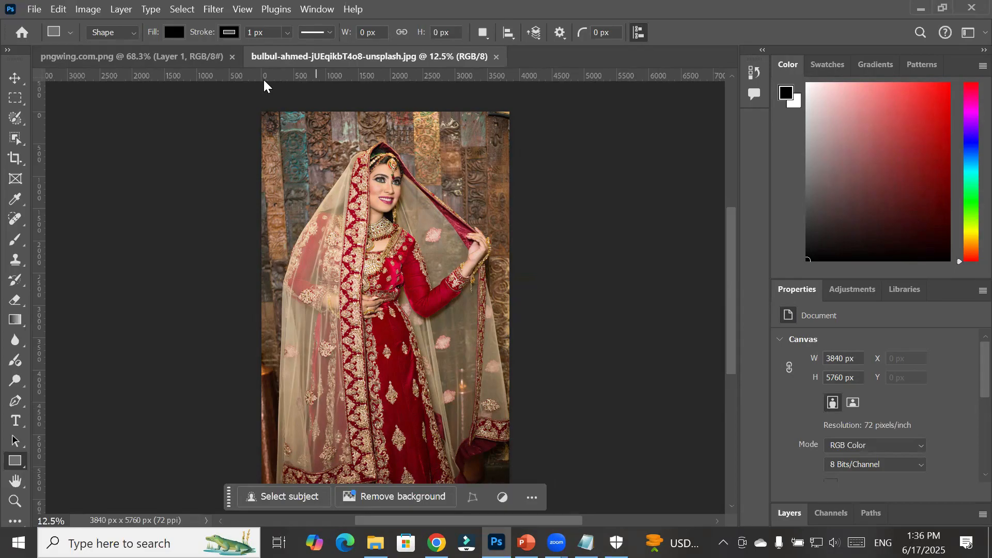
Examine the measurement units available for the horizontal ruler of the bride photo
right_click(380, 76)
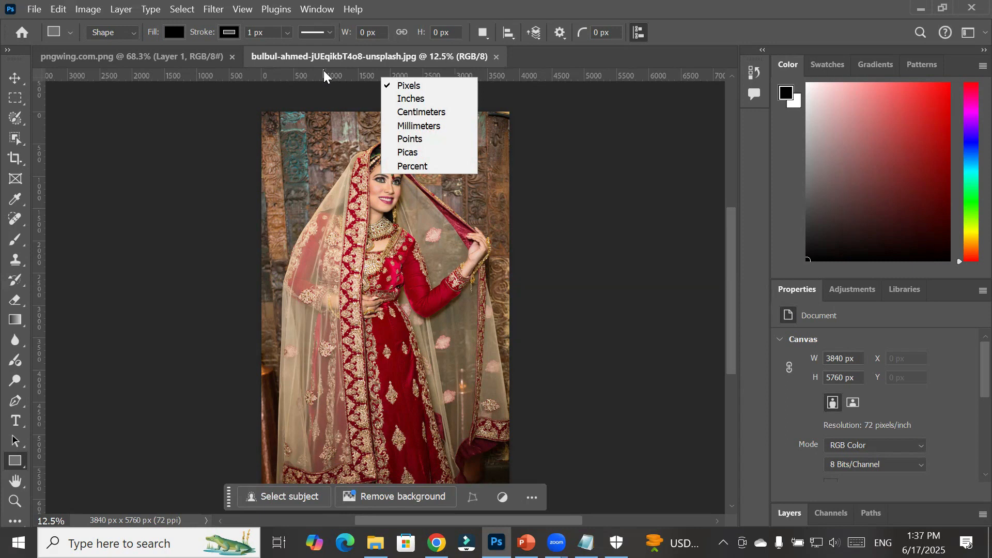
click(537, 60)
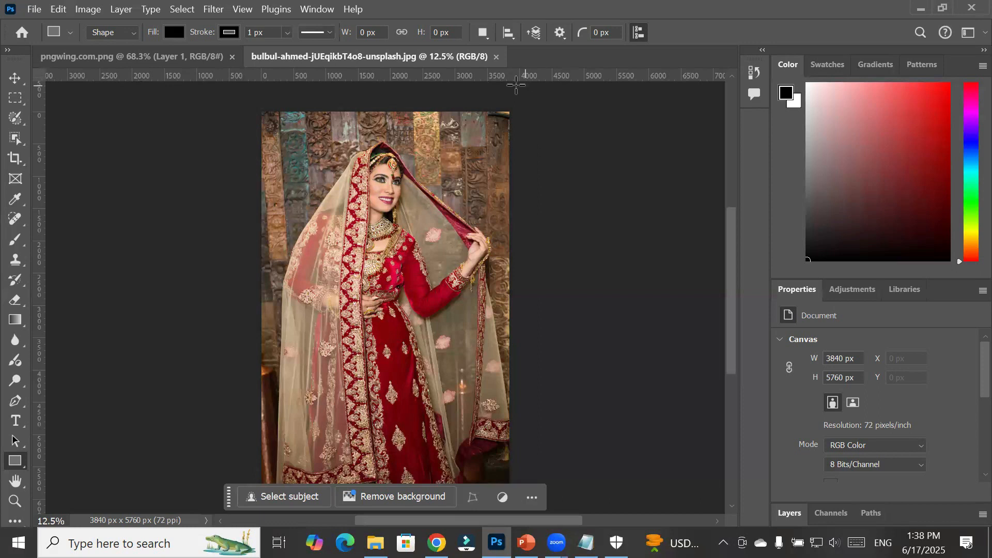
right_click(500, 78)
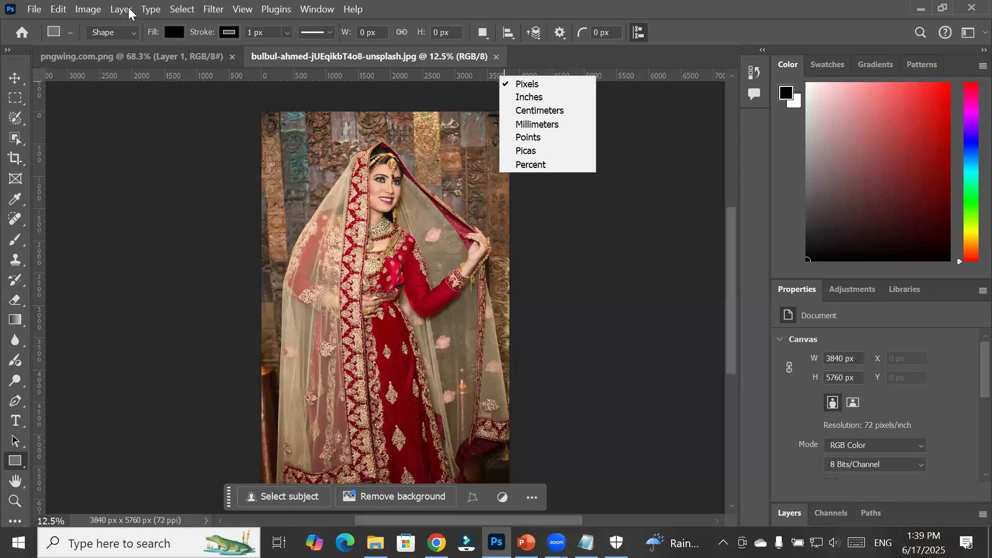
Switch to ChatGPT in Chrome, submit the prompt "unit of measurement" and read the table of common Photoshop units
key(alt+Tab)
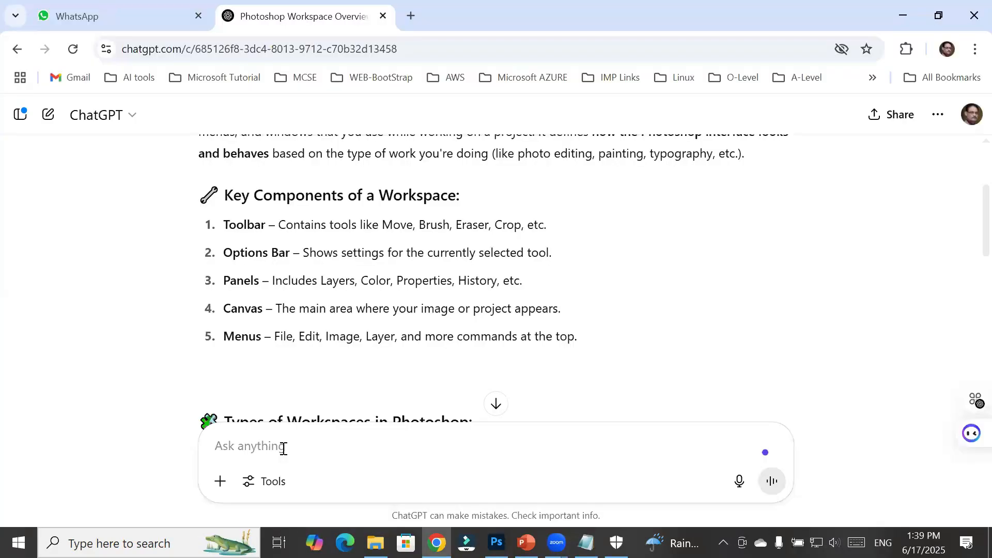
text(unit of measu)
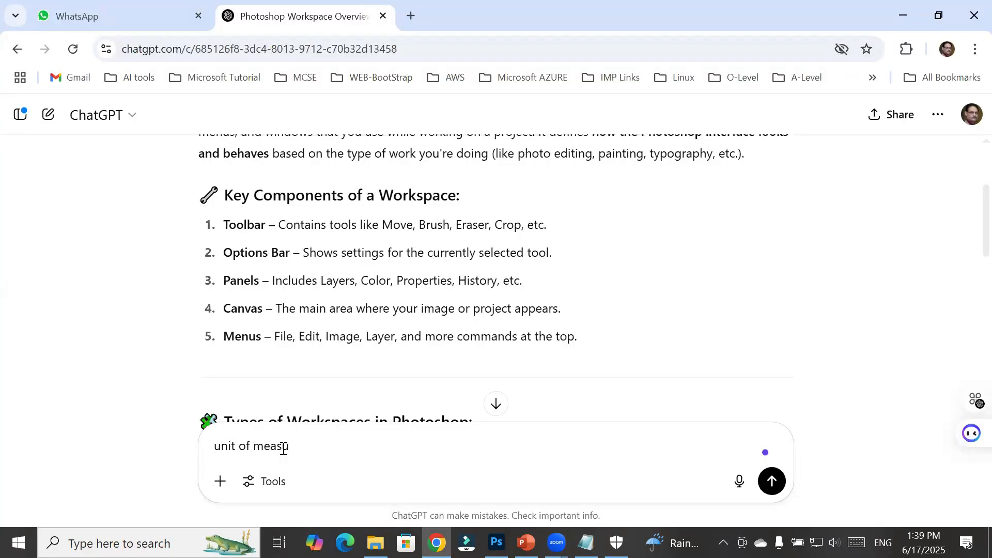
text(rement)
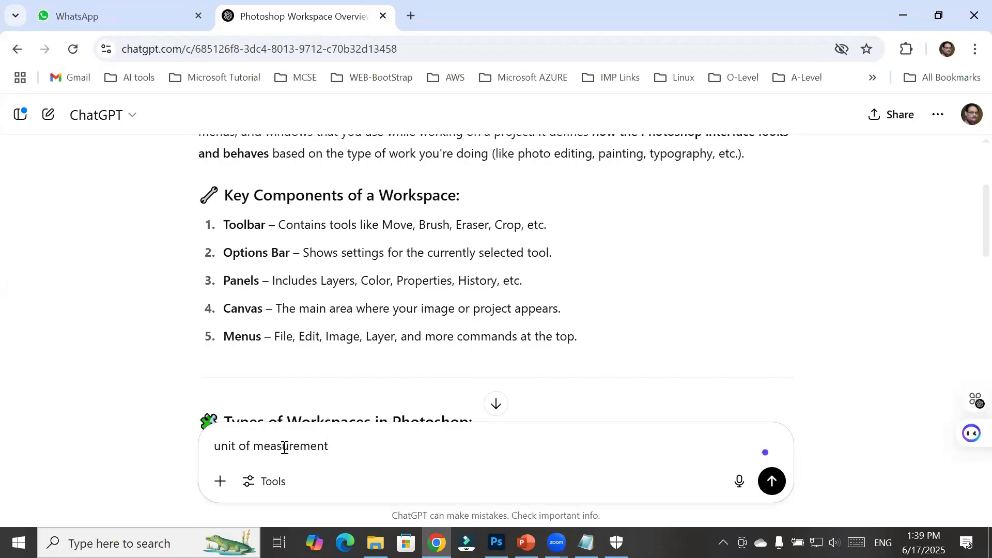
key(Return)
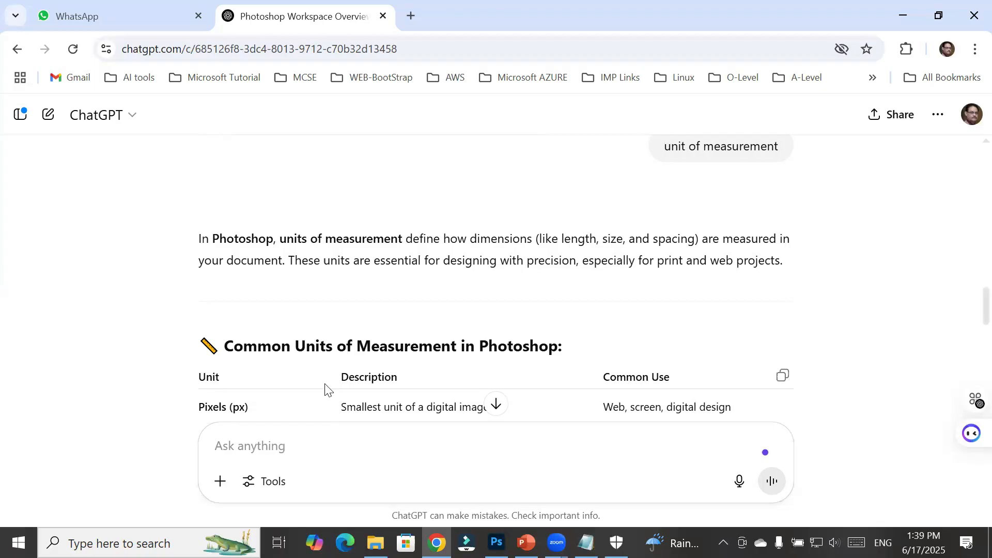
scroll(429, 323, down, 3)
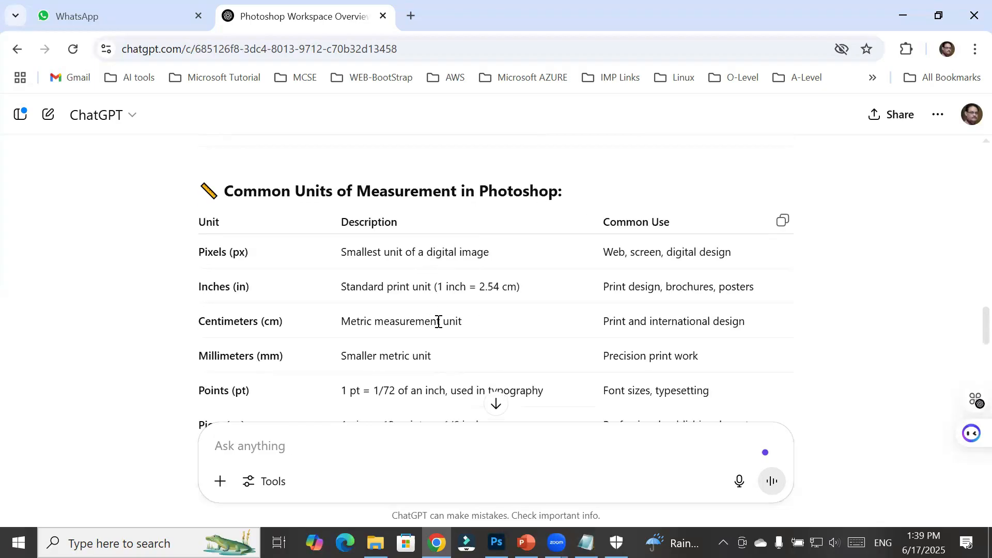
Read the rest of ChatGPT's Photoshop units table and both methods for changing units, through preferences and through the rulers
scroll(438, 322, down, 1)
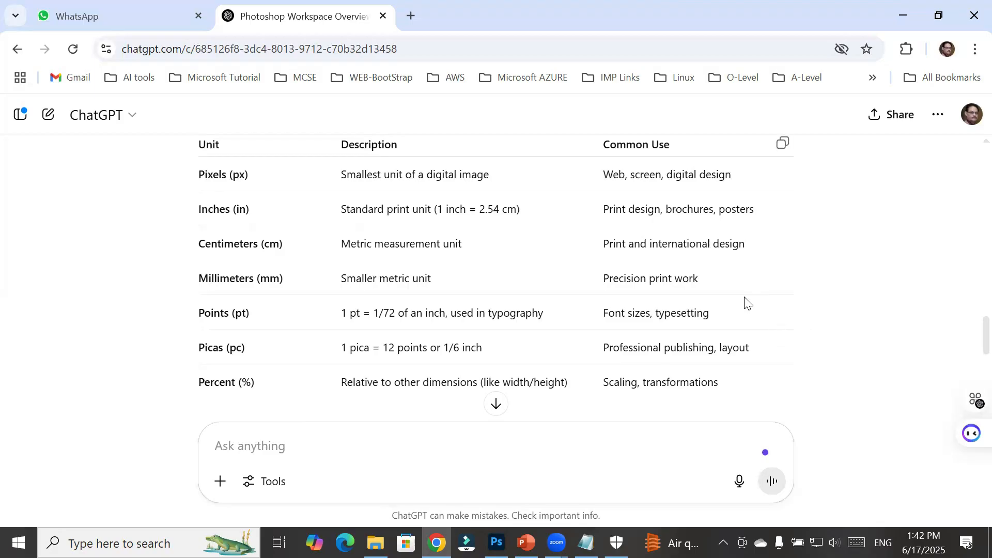
scroll(712, 284, down, 5)
scroll(706, 284, down, 2)
scroll(706, 283, up, 2)
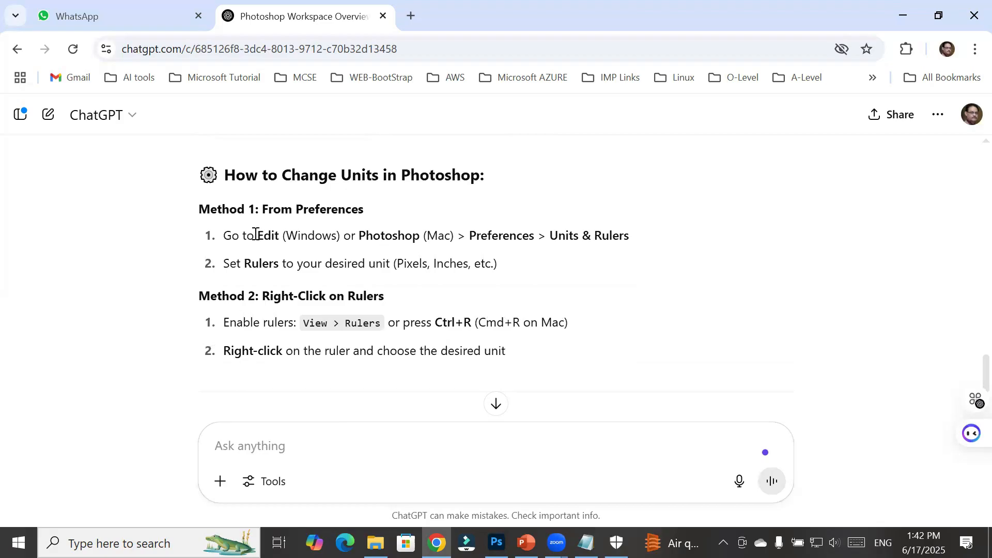
drag(254, 235, 298, 235)
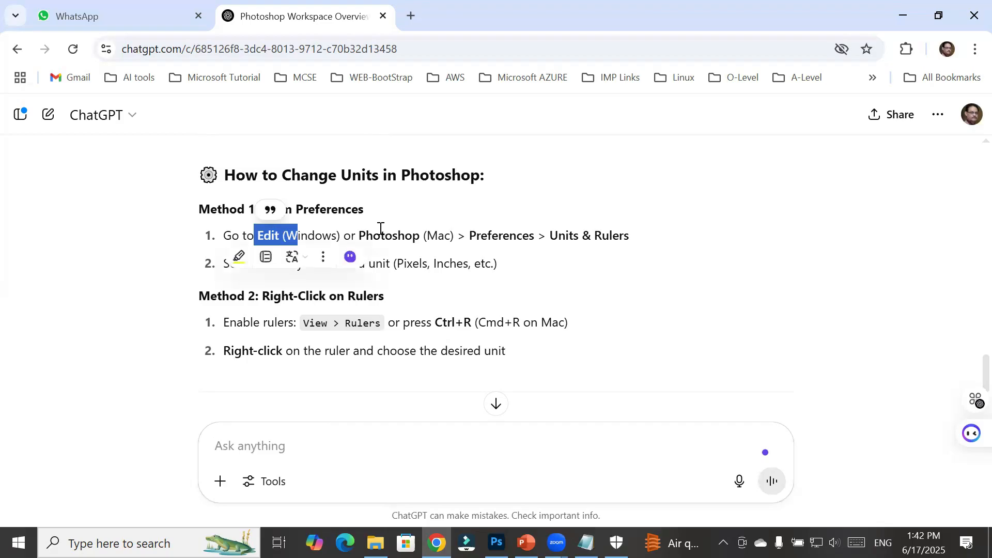
drag(469, 235, 651, 233)
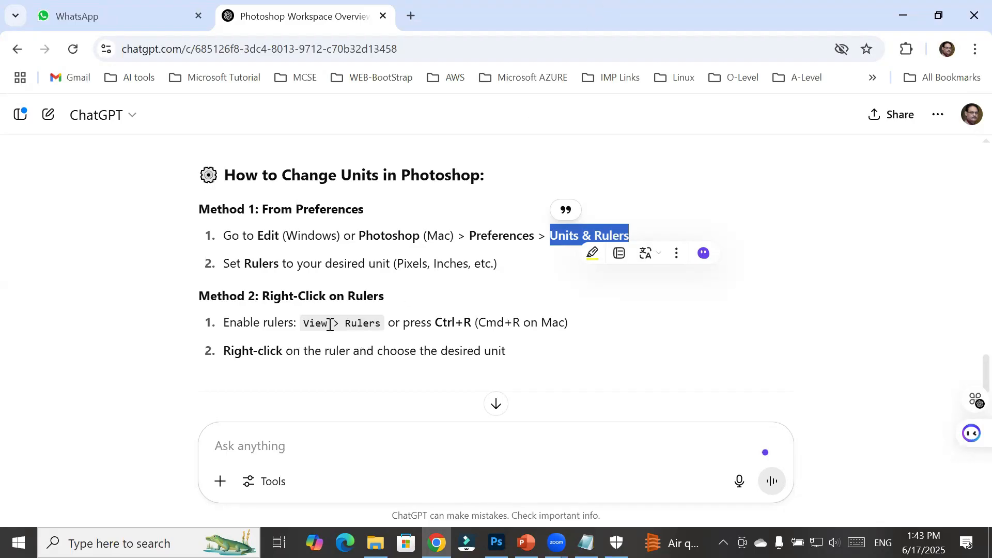
drag(306, 324, 369, 320)
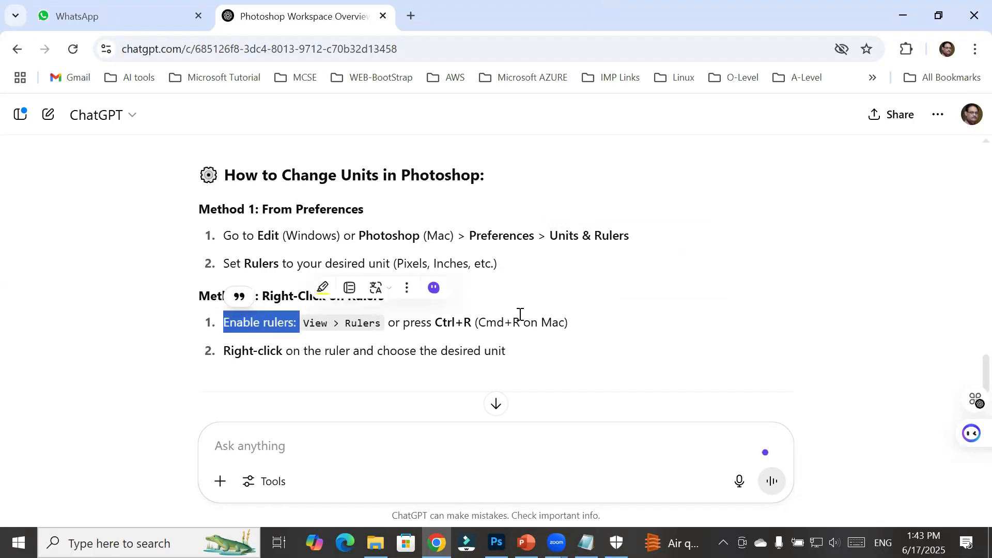
drag(436, 321, 479, 319)
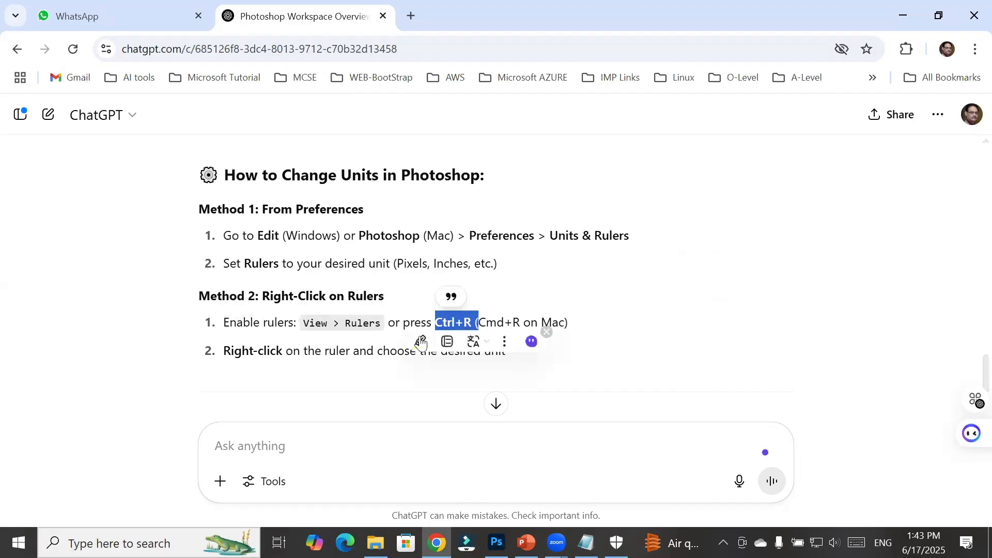
click(256, 350)
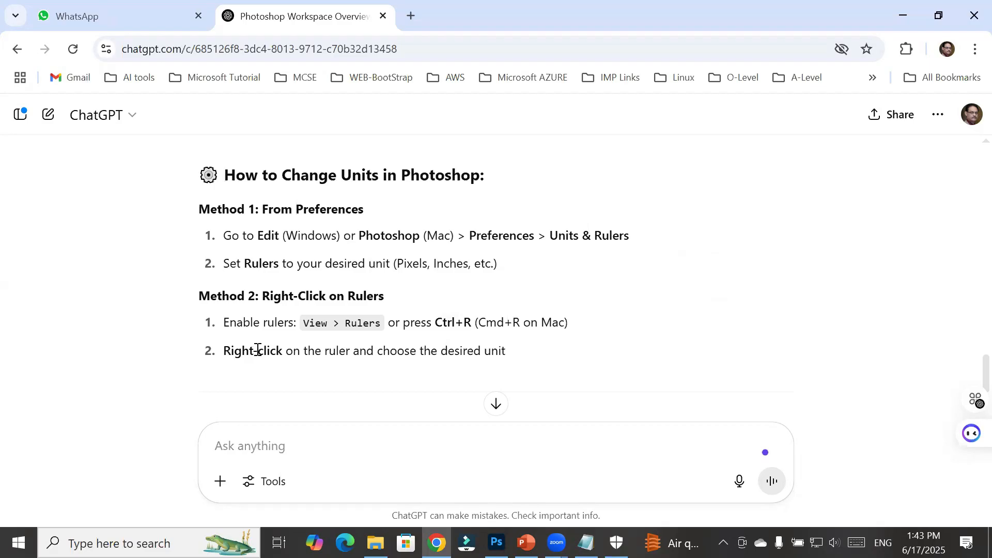
drag(225, 349, 509, 362)
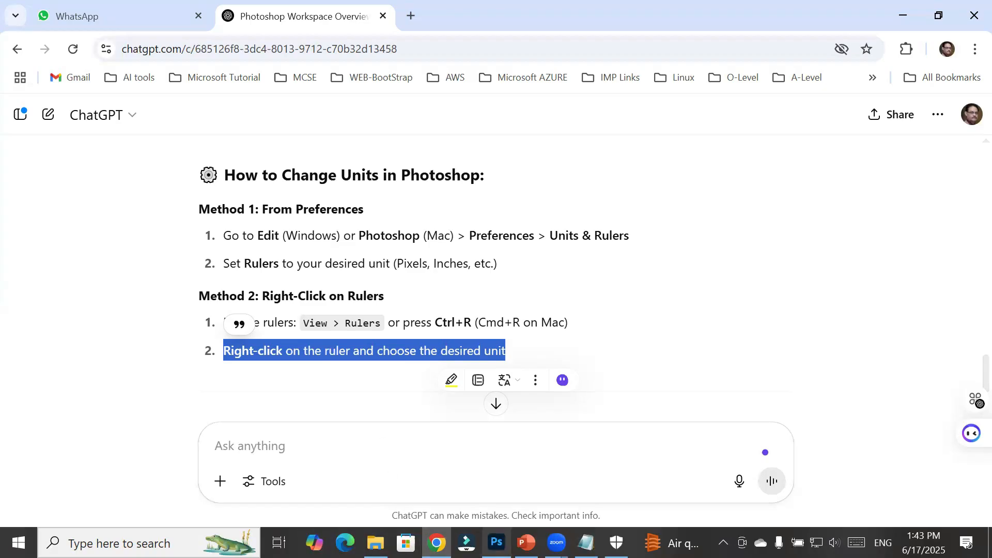
Switch to Photoshop and locate the Units & Rulers entry among the preferences without opening it
click(497, 542)
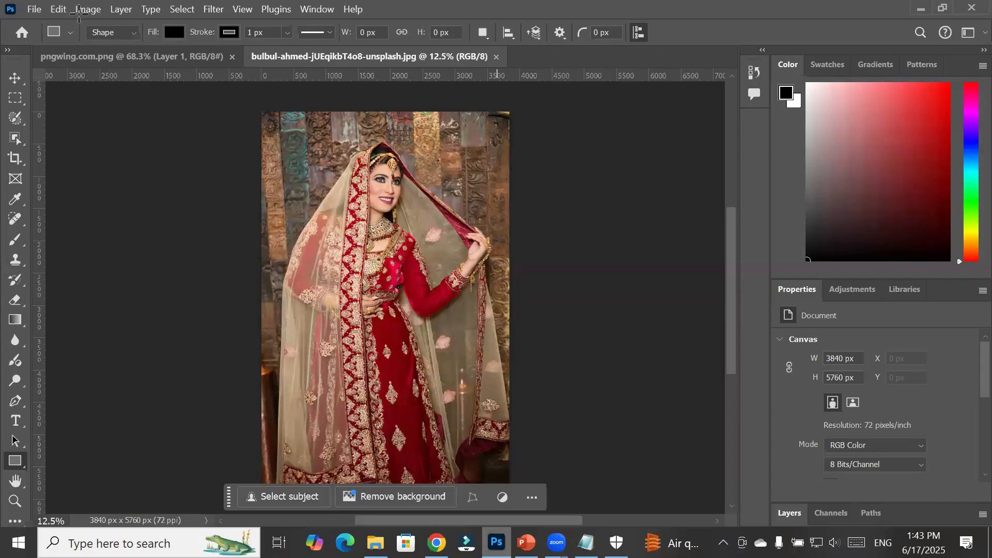
click(56, 9)
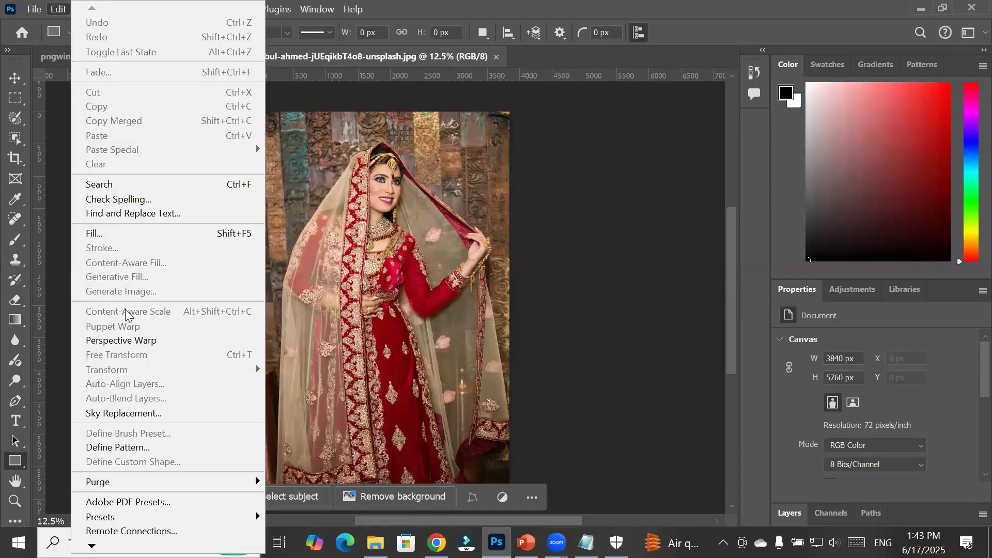
mouse_move(92, 545)
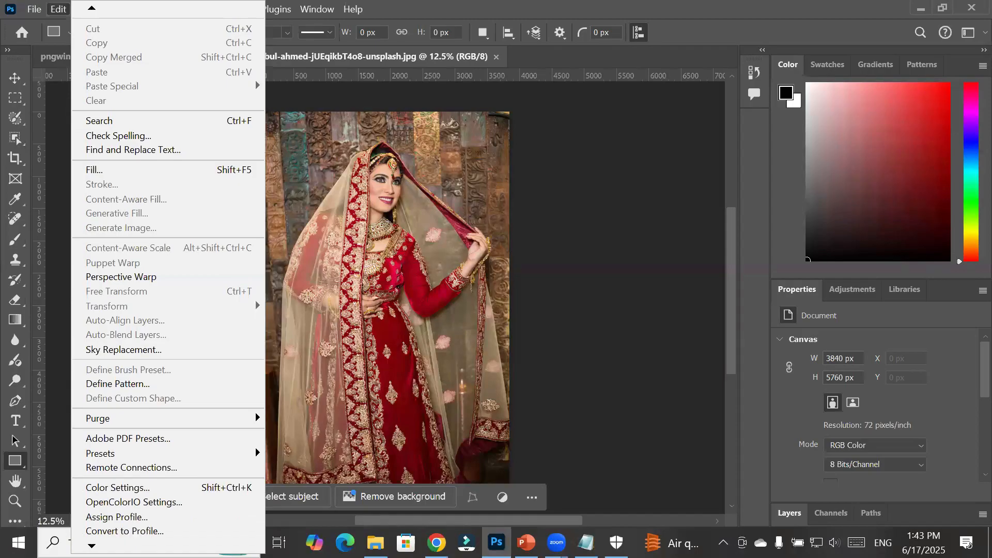
mouse_move(109, 531)
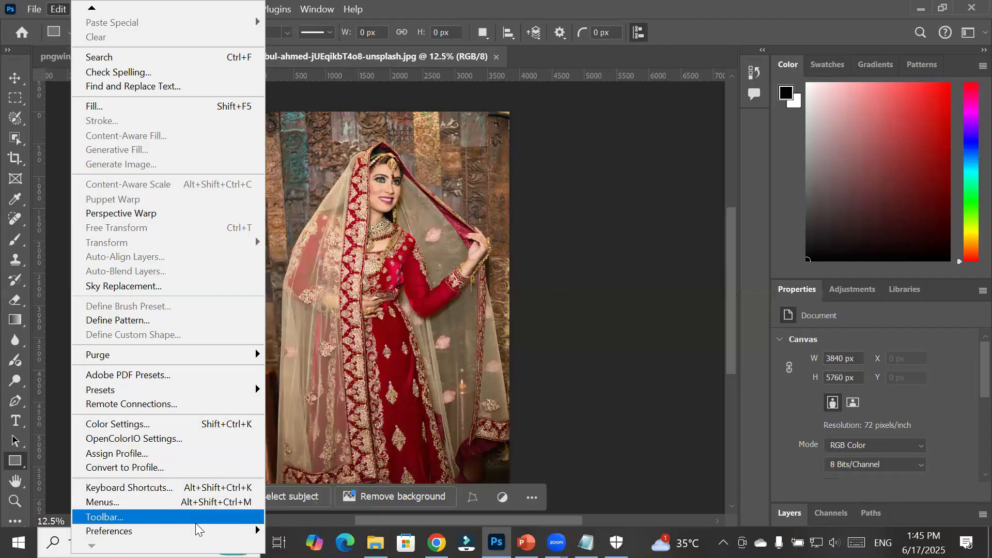
mouse_move(242, 531)
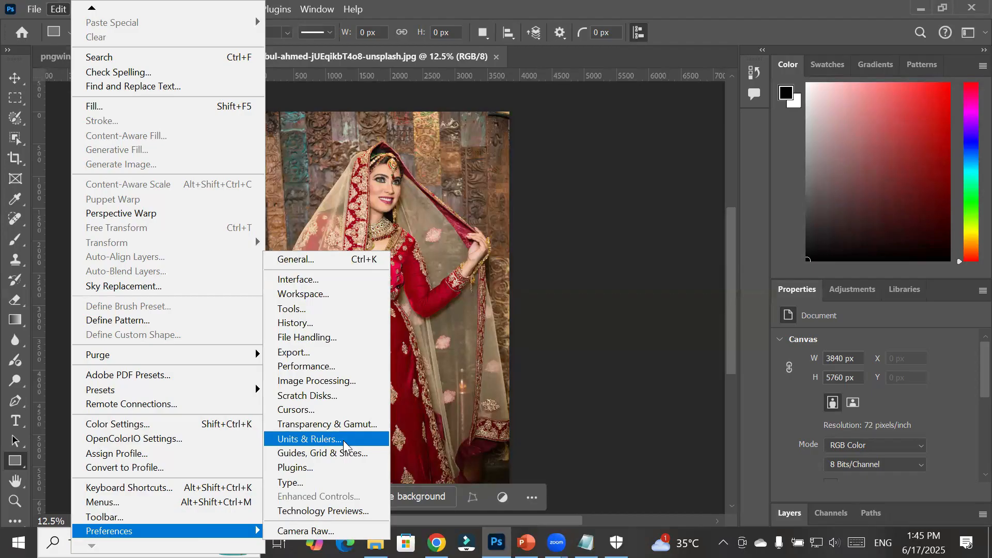
key(Escape)
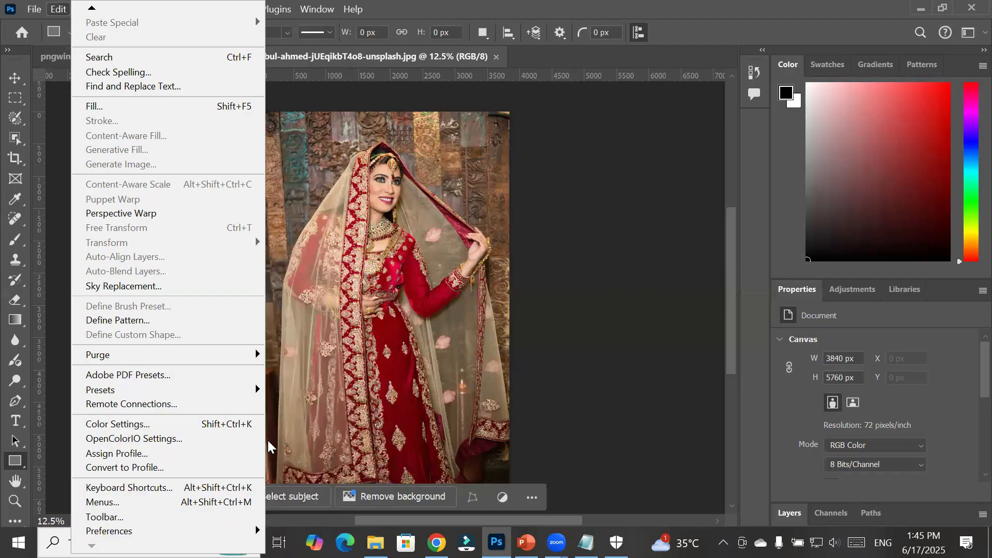
key(Escape)
Change the bride photo's ruler units to inches and bring the whole photo into view
right_click(480, 80)
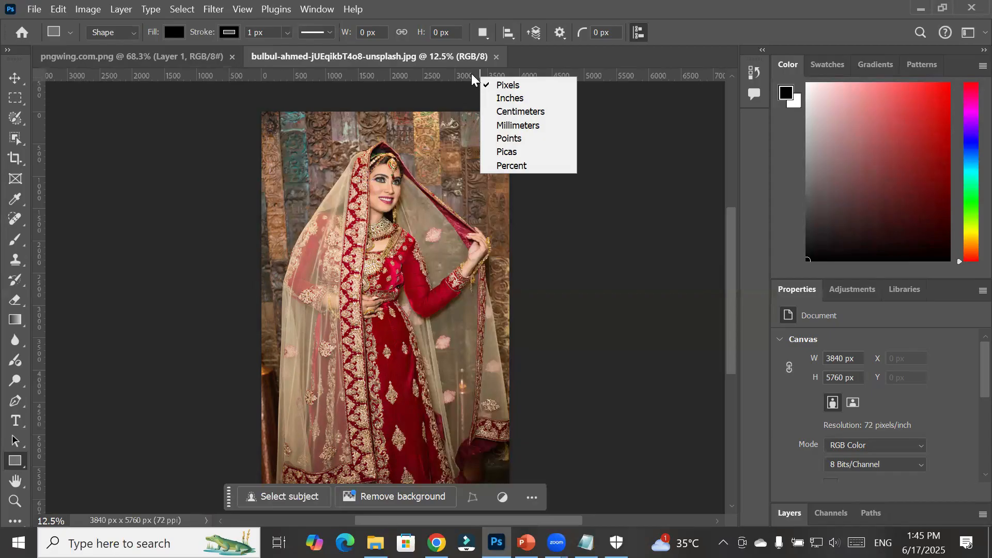
click(515, 100)
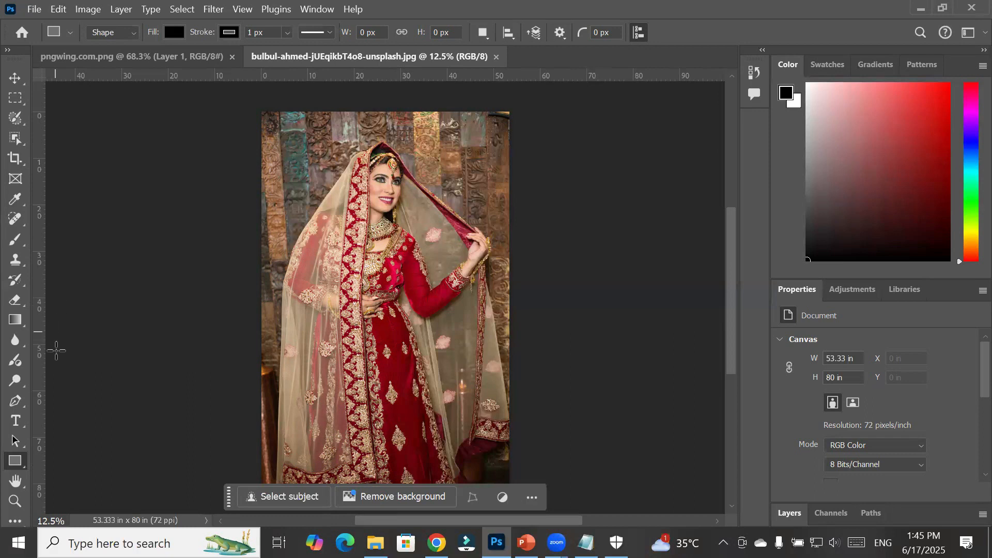
scroll(187, 377, down, 2)
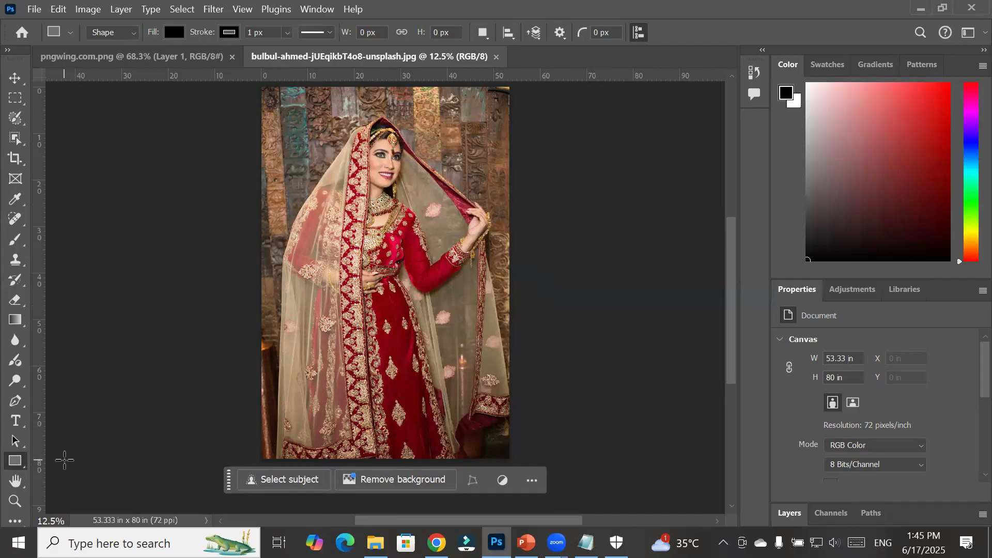
Open Image Size for the bride photo and view its dimensions in inches, centimeters and millimeters
click(82, 10)
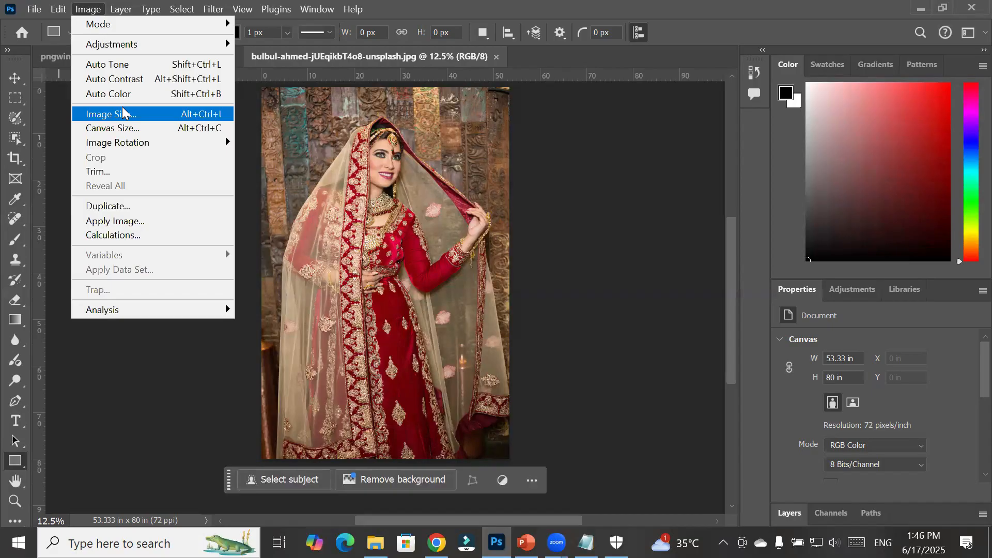
click(167, 113)
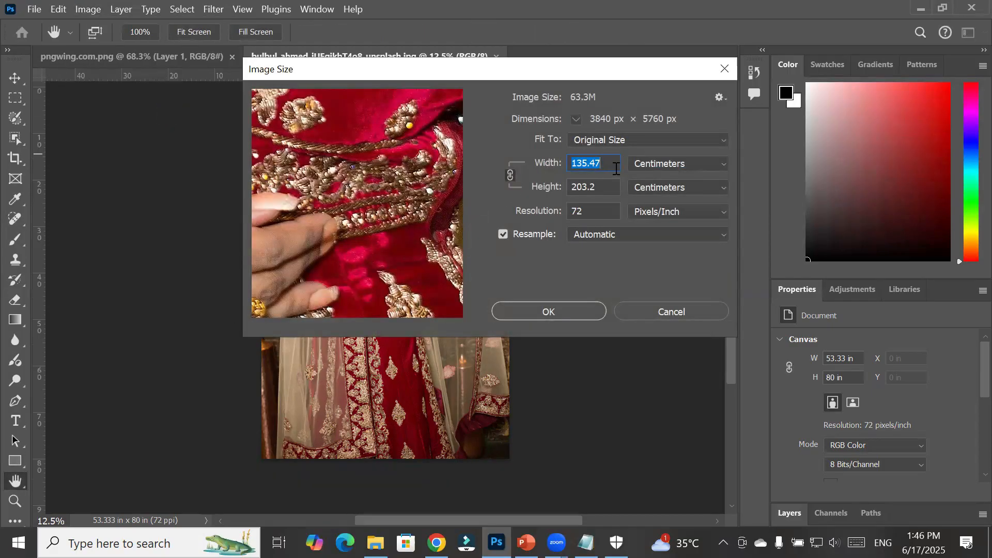
click(685, 162)
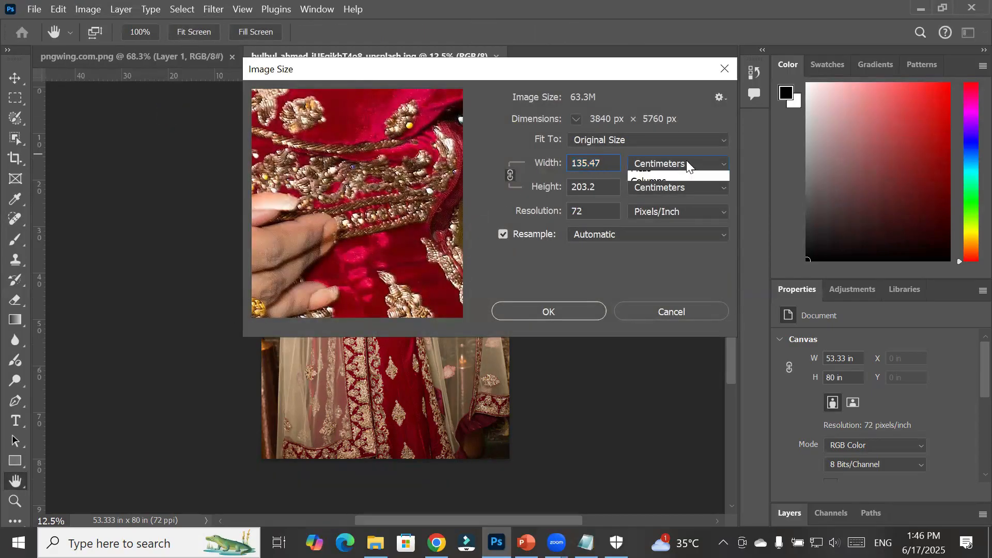
click(671, 204)
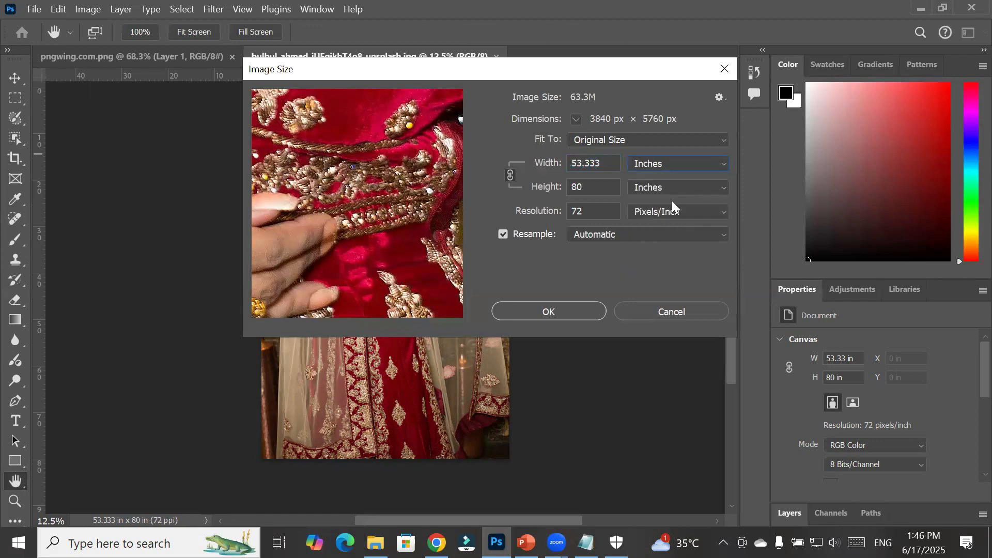
click(716, 165)
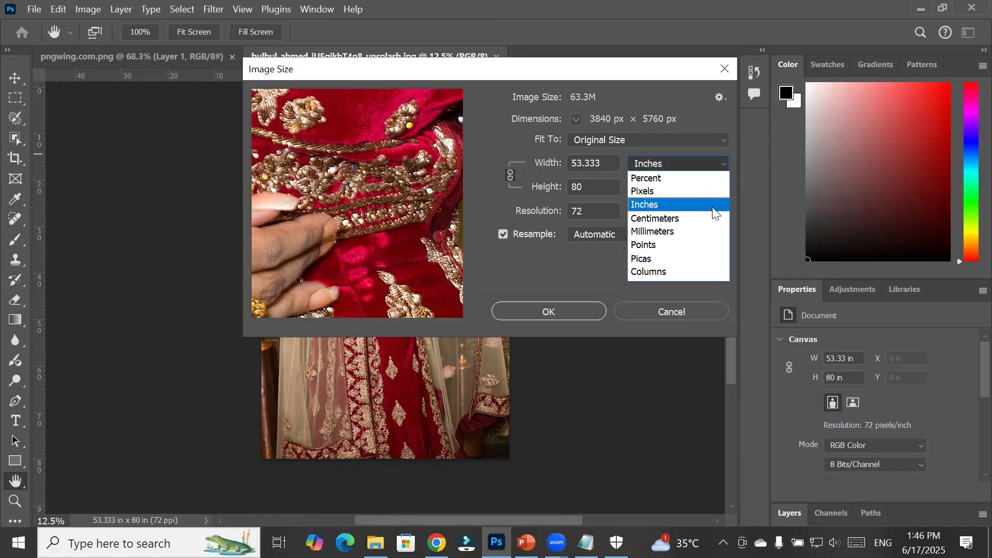
click(705, 219)
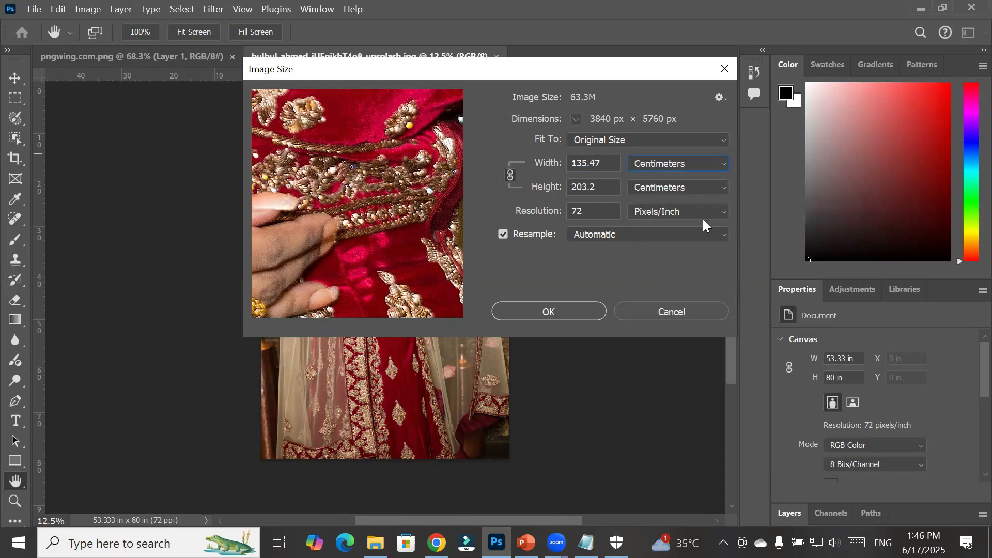
click(724, 162)
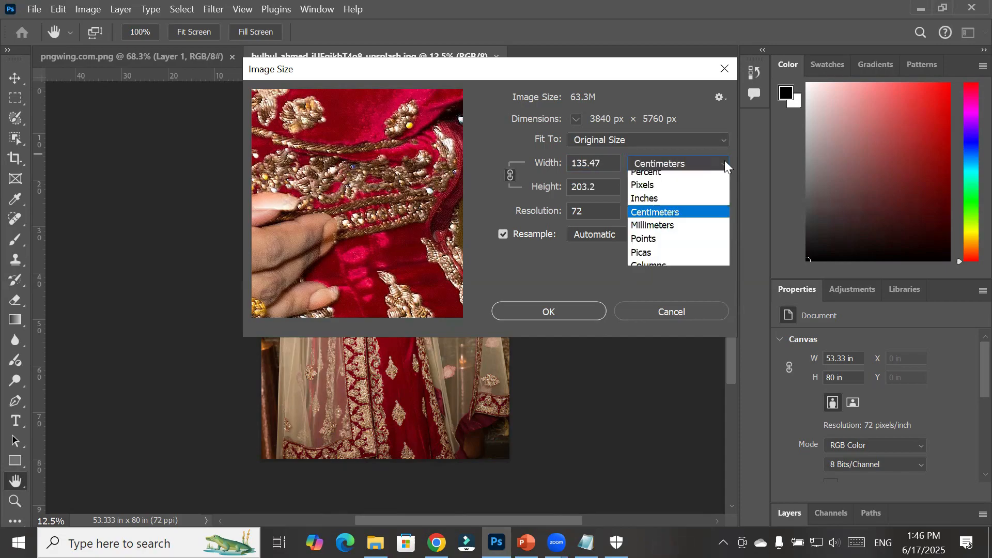
click(693, 232)
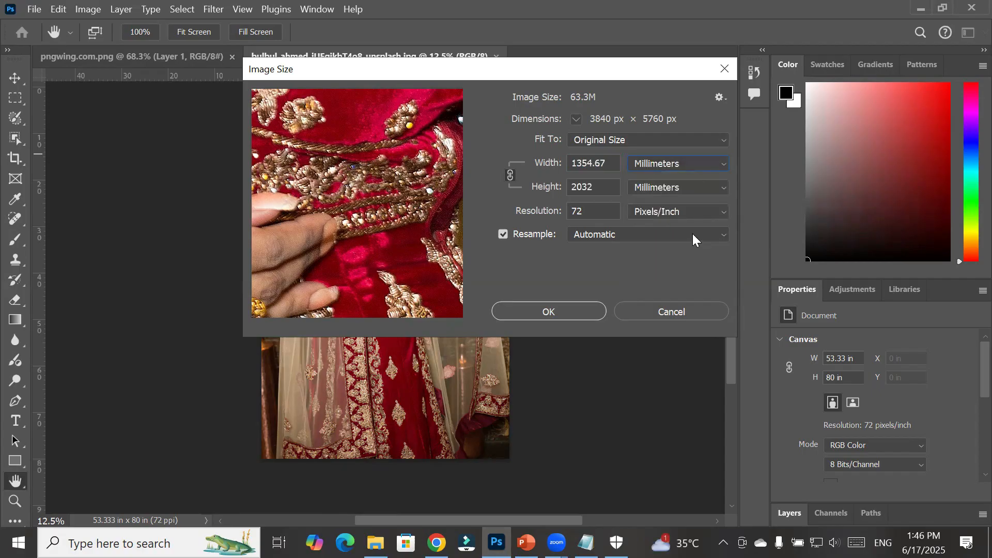
Compare the photo's width and height in pixels and inches within Image Size, ending on pixels
click(701, 169)
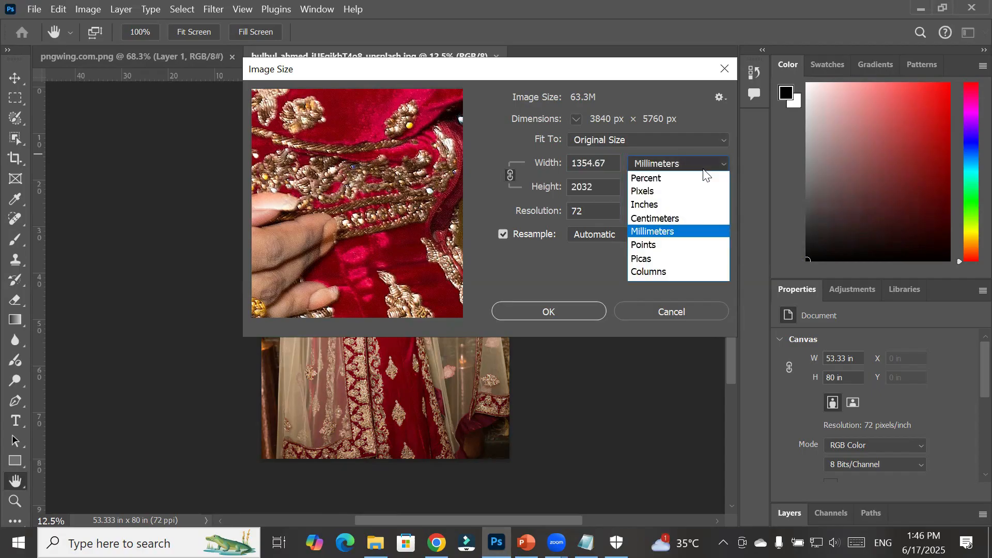
click(675, 192)
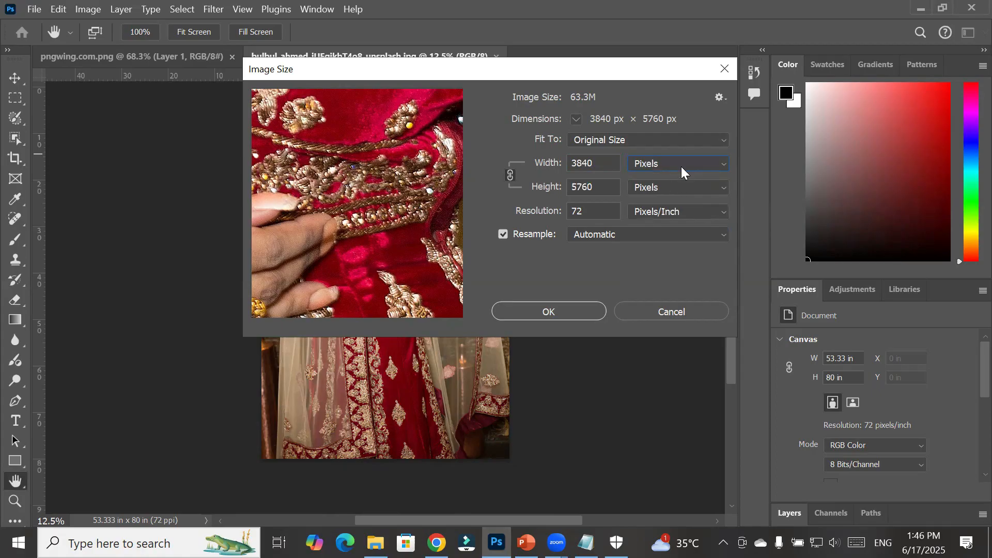
click(702, 167)
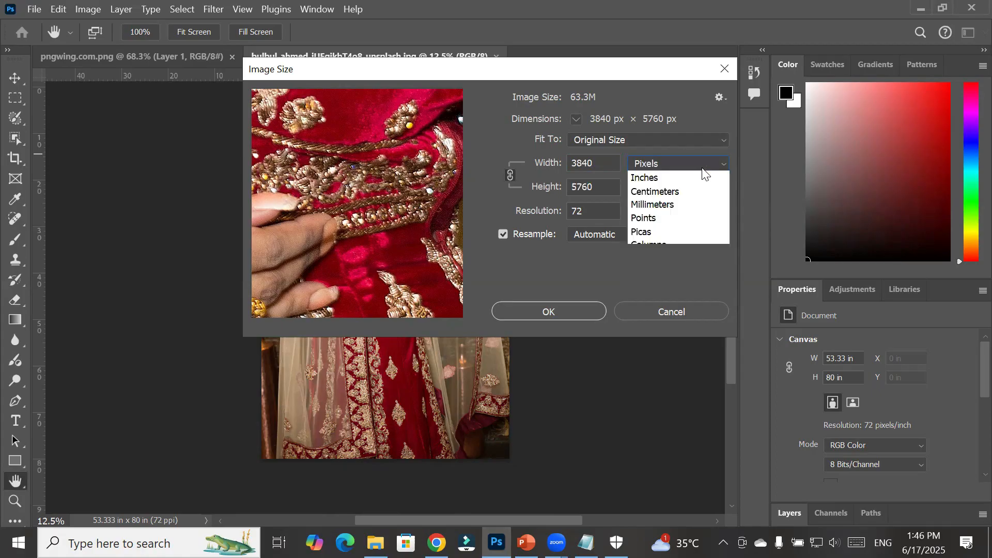
click(685, 206)
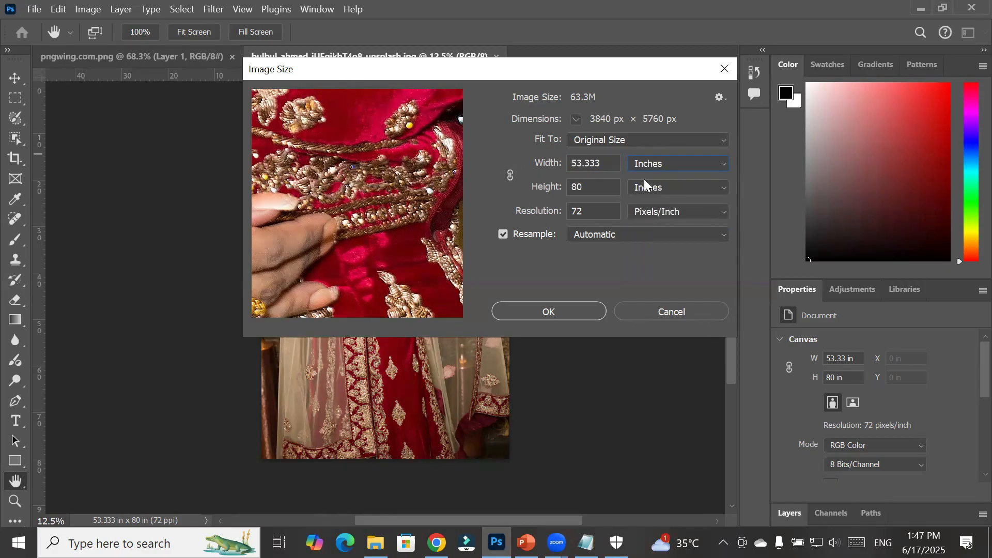
click(667, 162)
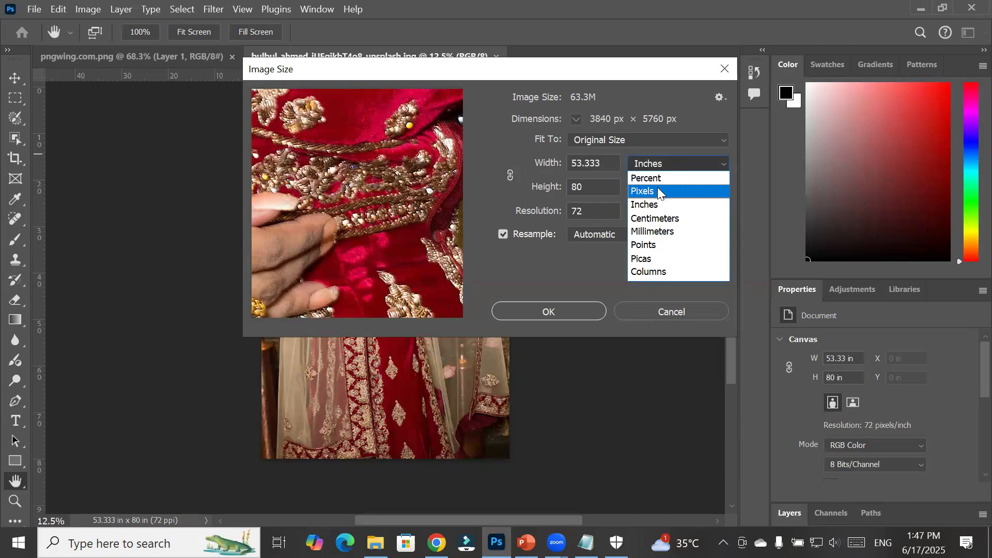
click(658, 188)
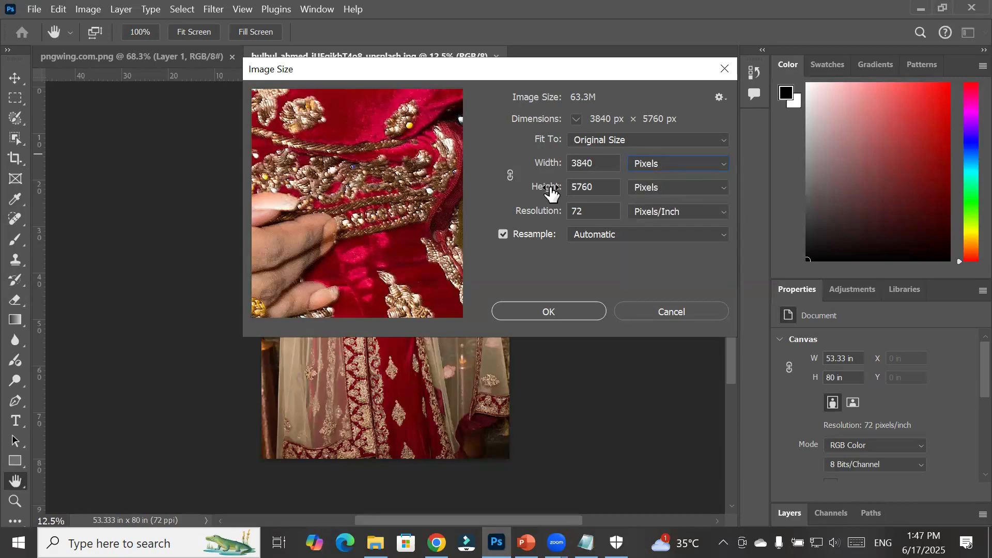
Relink width and height, view the dimensions in inches and dismiss Image Size without applying anything
click(510, 175)
drag(612, 160, 558, 163)
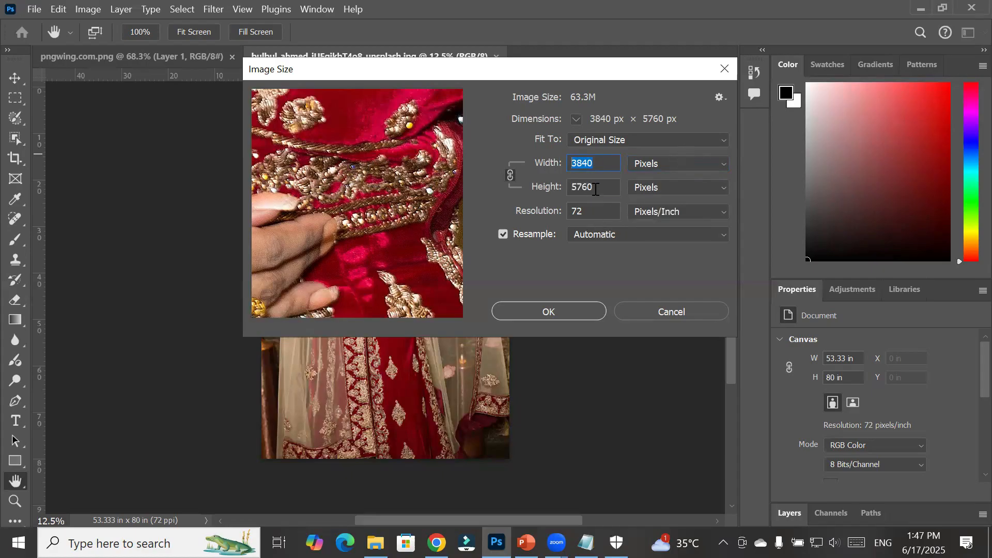
click(670, 164)
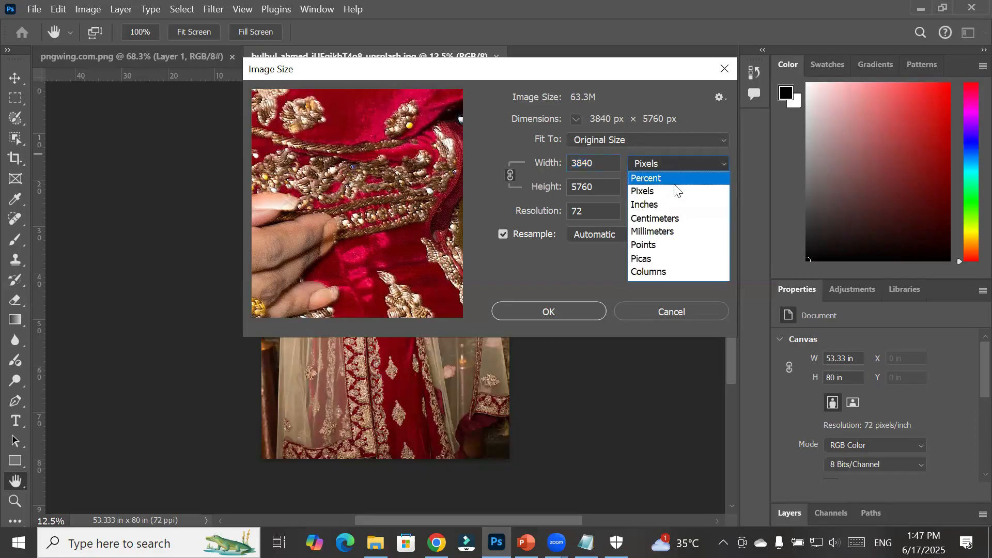
click(670, 206)
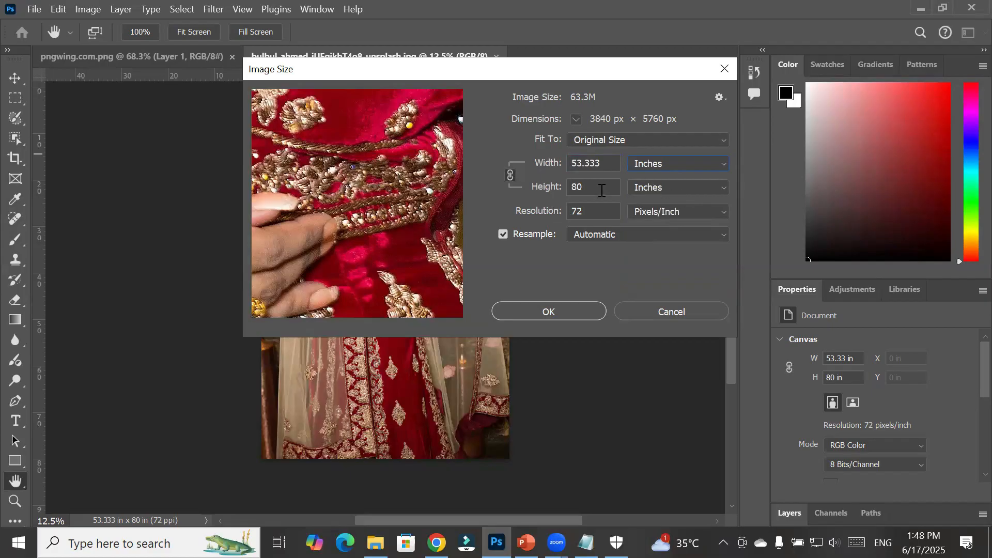
click(674, 309)
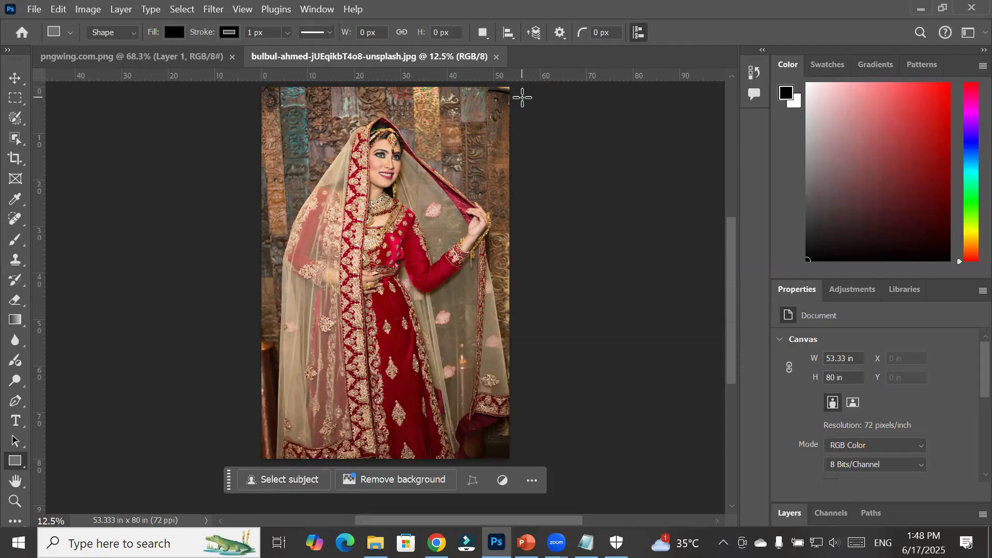
Open Canvas Size for the bride photo and enable relative sizing
click(78, 9)
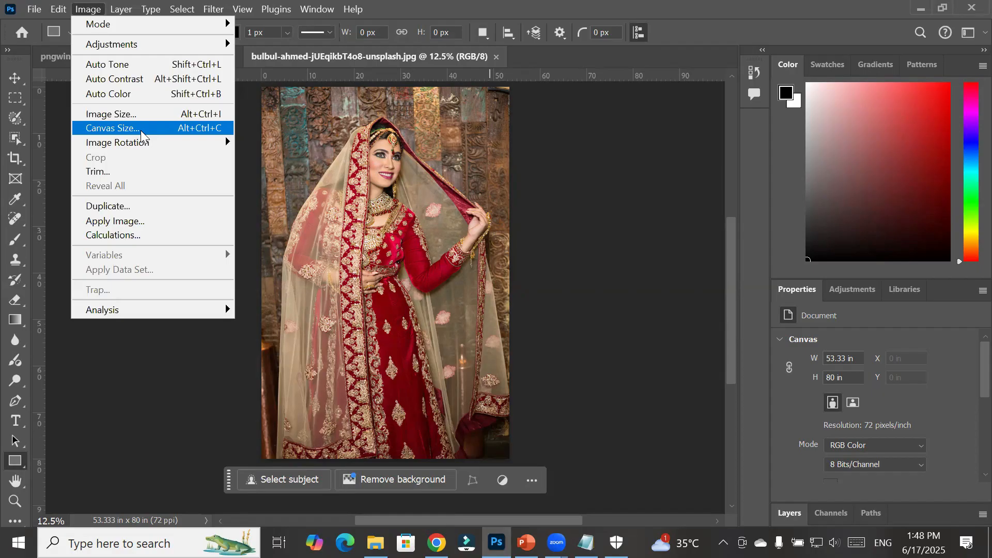
click(61, 9)
click(57, 10)
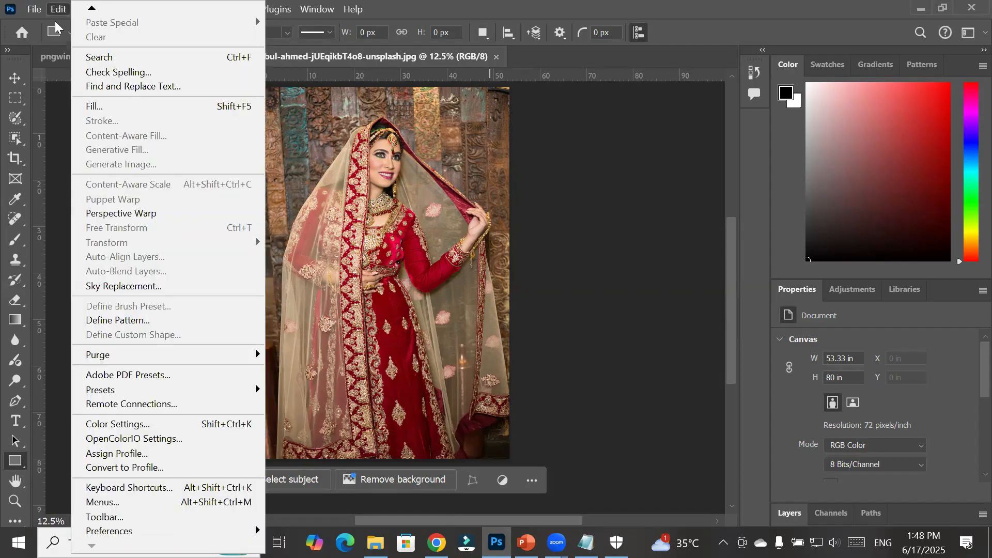
click(86, 10)
click(88, 9)
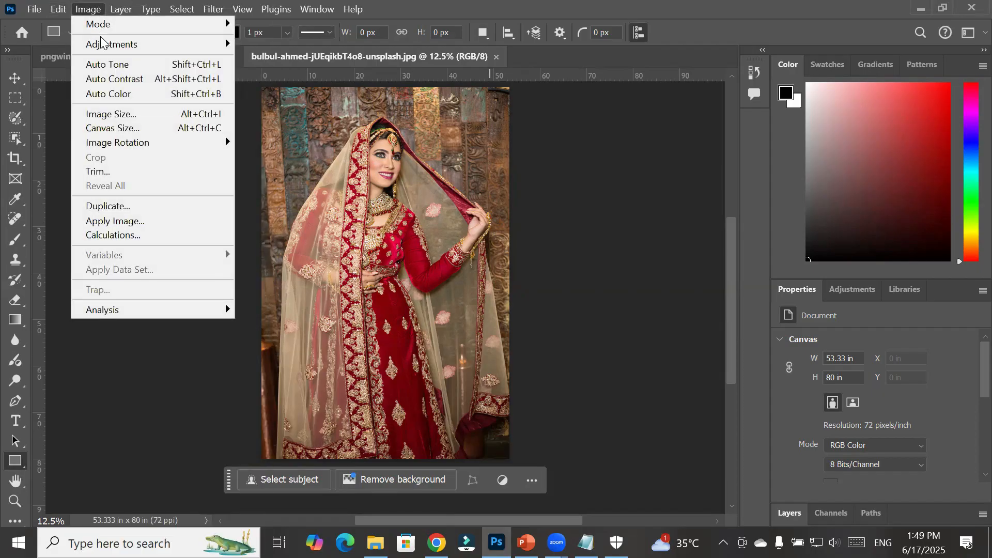
click(140, 132)
click(499, 172)
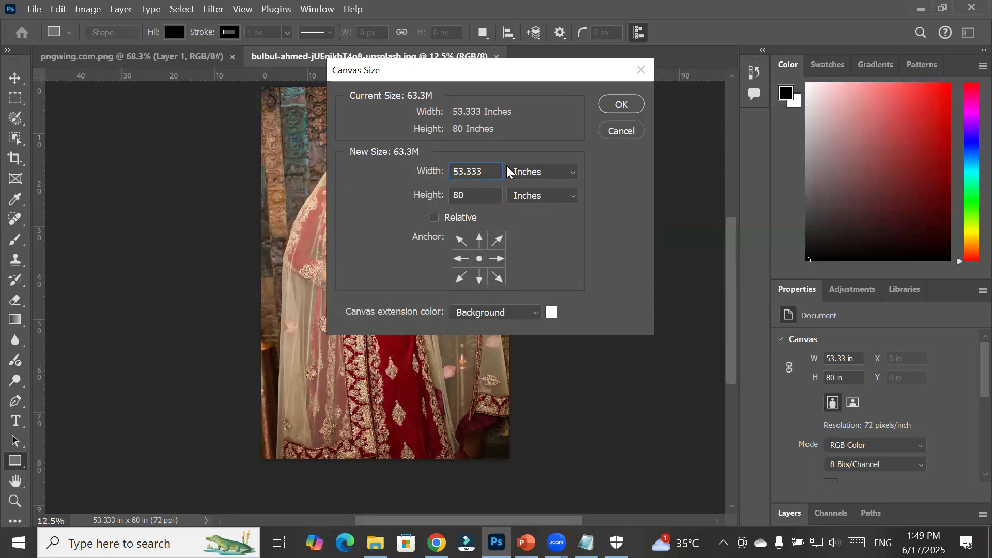
click(433, 219)
Set the relative canvas width to 1 inch
click(484, 173)
key(Up)
key(Up)
key(Up)
key(Up)
key(Up)
key(Up)
key(Up)
key(Up)
key(Up)
key(Up)
key(Up)
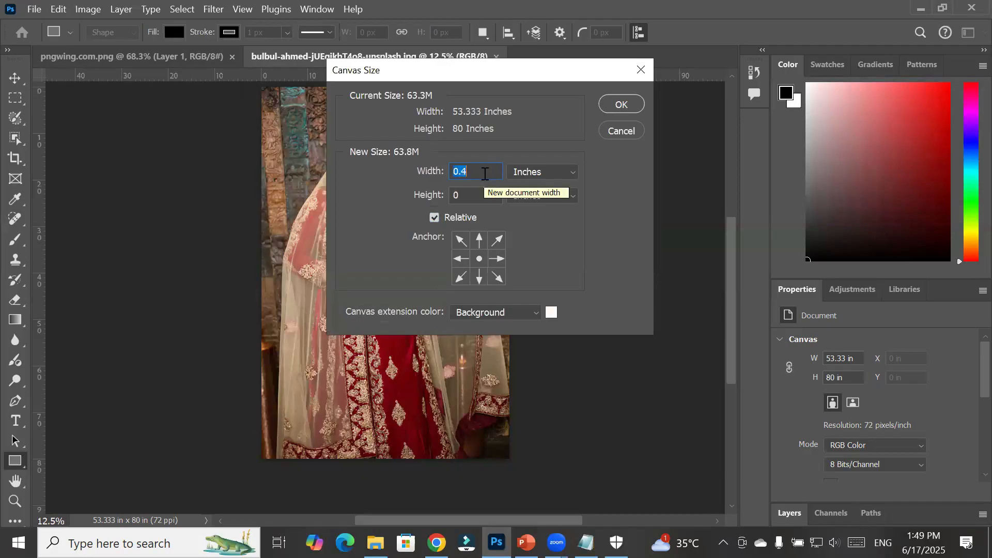
key(Up)
key(Up)
key(Down)
Set the relative canvas height to 1 inch and apply the canvas extension
click(478, 199)
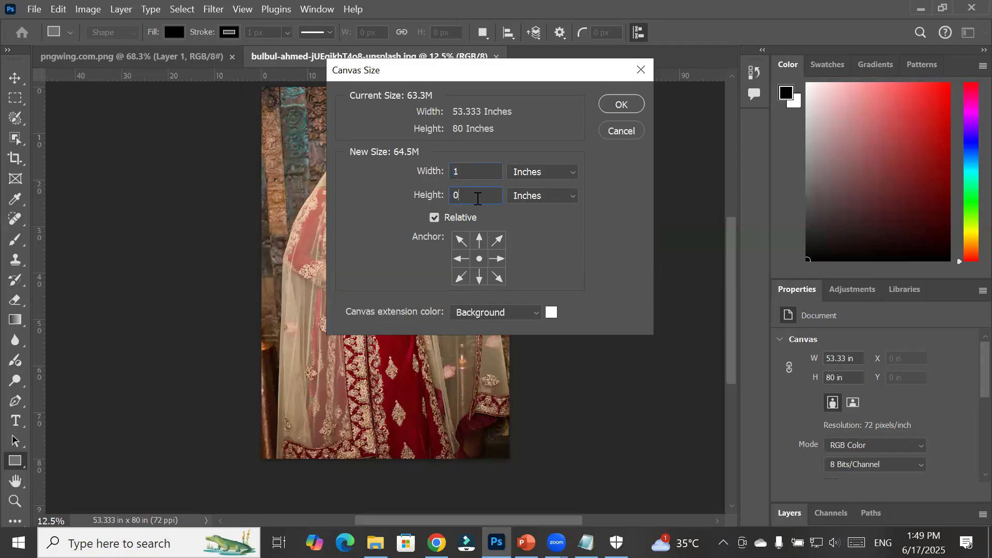
key(Up)
key(Up)
key(Up)
key(Up)
key(Up)
key(Up)
key(Up)
key(Up)
key(Up)
key(Up)
click(623, 103)
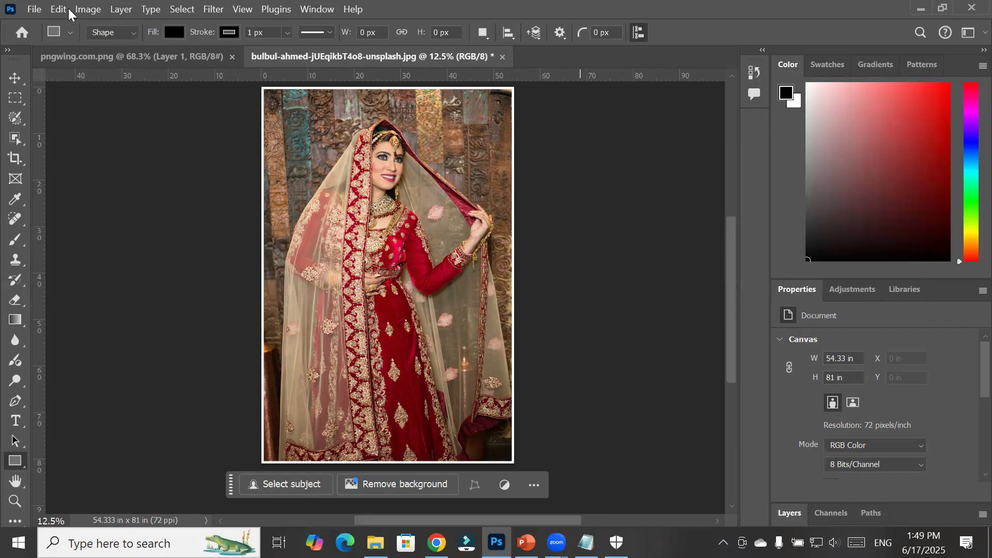
Extend the bride photo's canvas by a relative 5 inches in width and 10 inches in height, anchored at the center
click(87, 8)
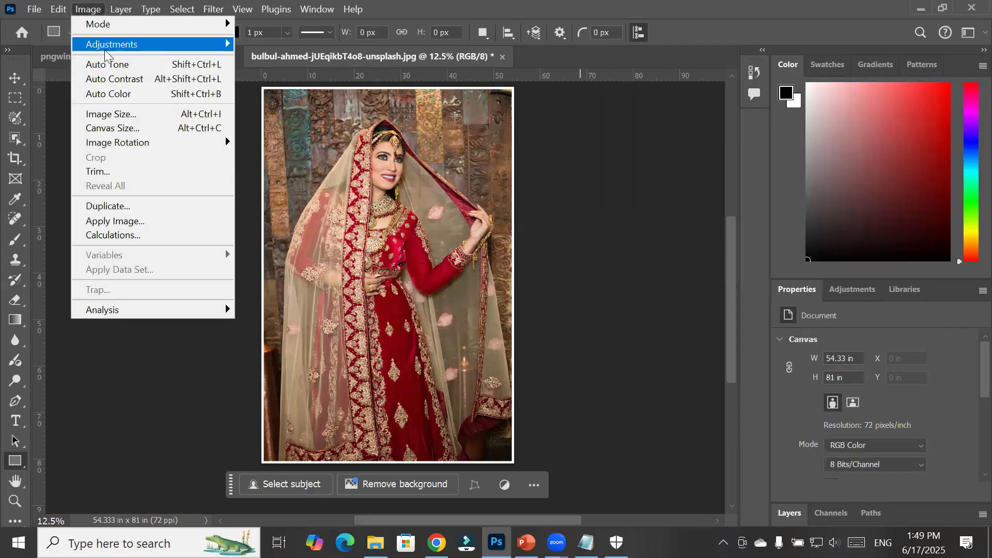
click(137, 133)
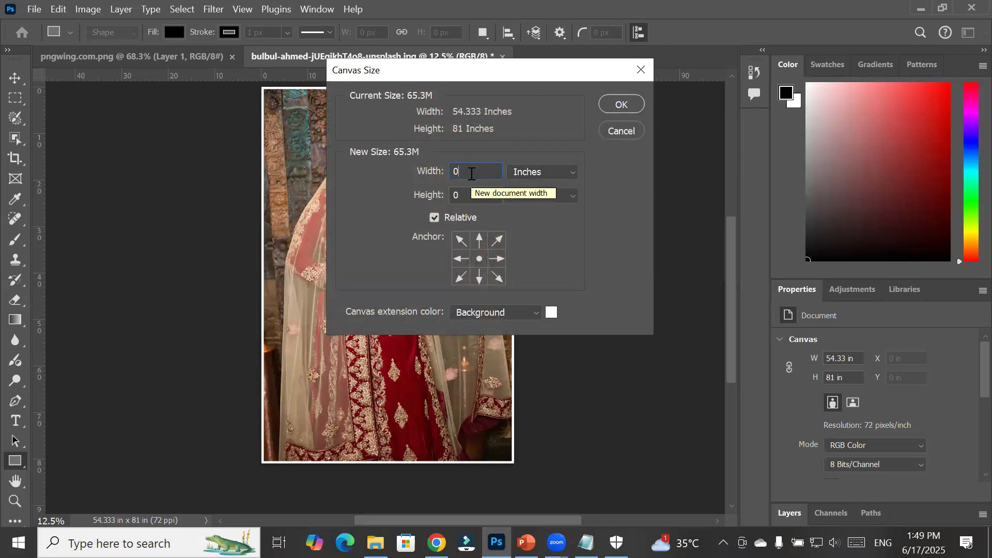
text(.3)
drag(467, 171, 379, 172)
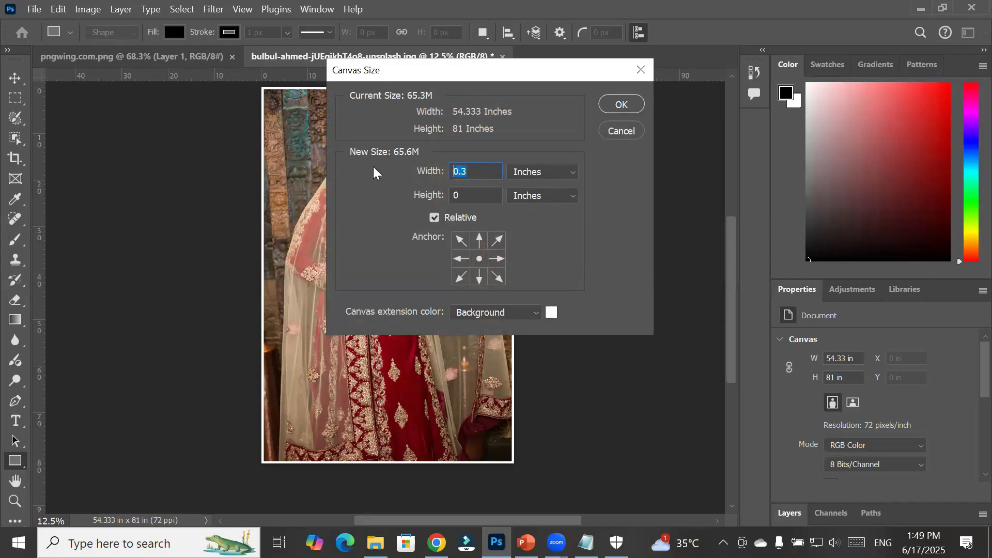
text(5)
key(Tab)
text(10)
click(479, 259)
click(479, 240)
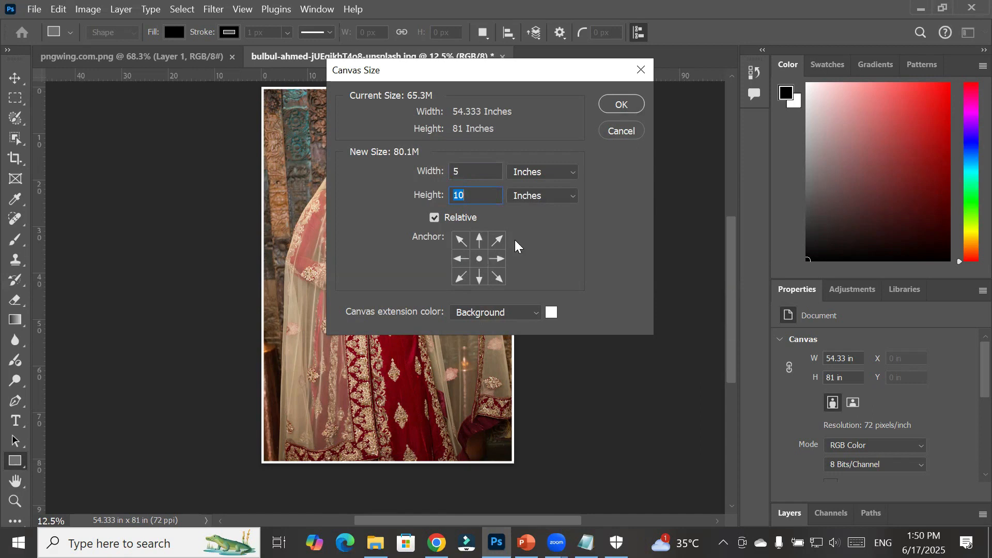
double_click(457, 171)
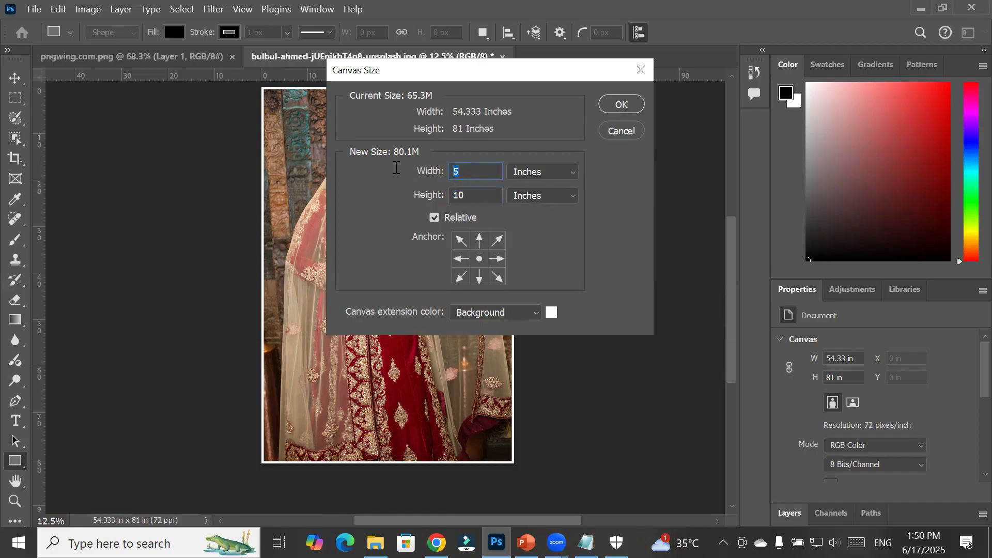
double_click(470, 203)
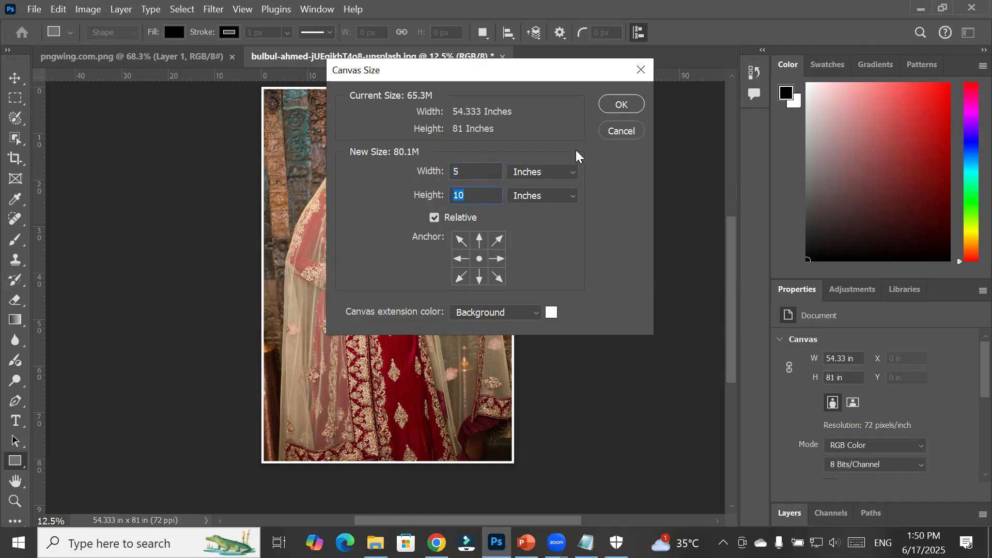
click(608, 100)
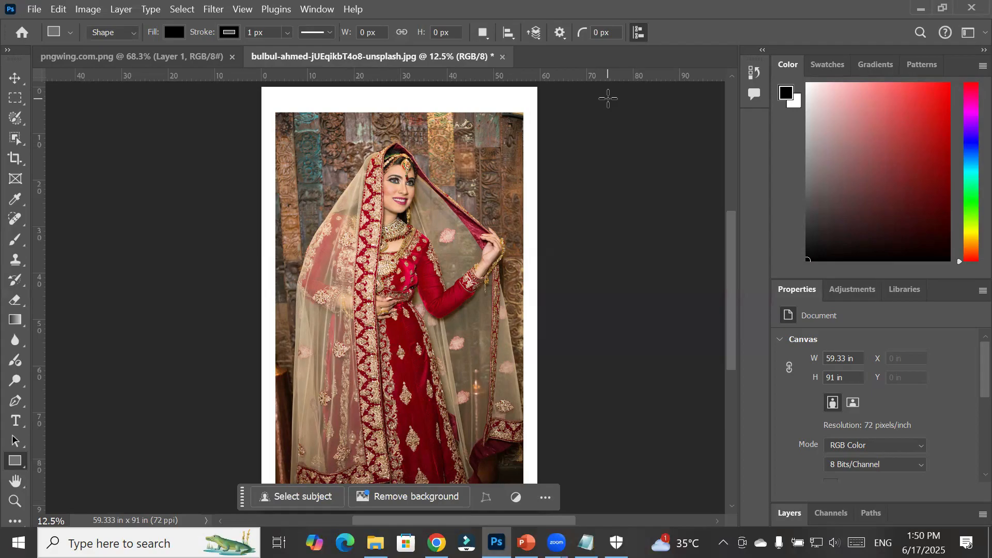
Open Image Size for the extended photo, switch the units to inches and try a linked width of 8.5 inches
click(101, 9)
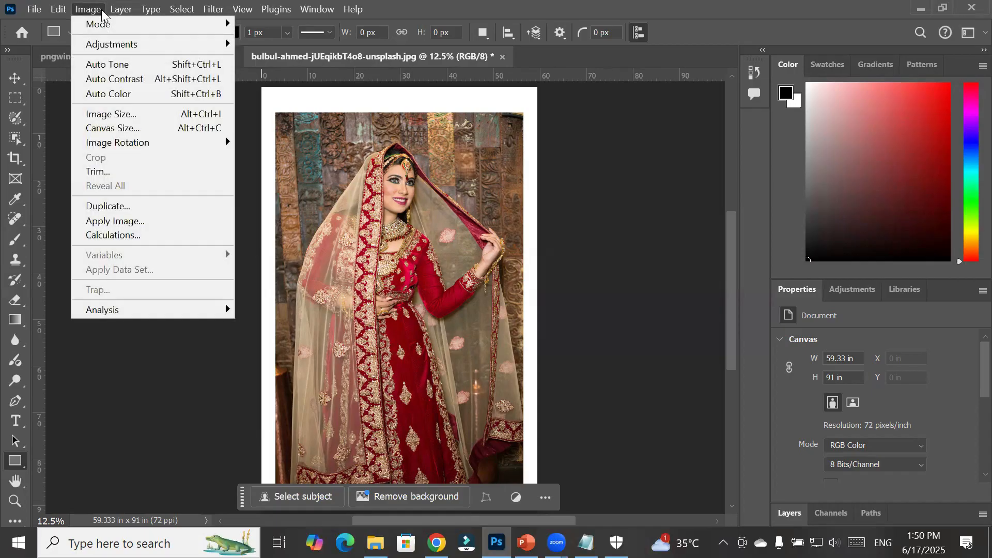
click(127, 114)
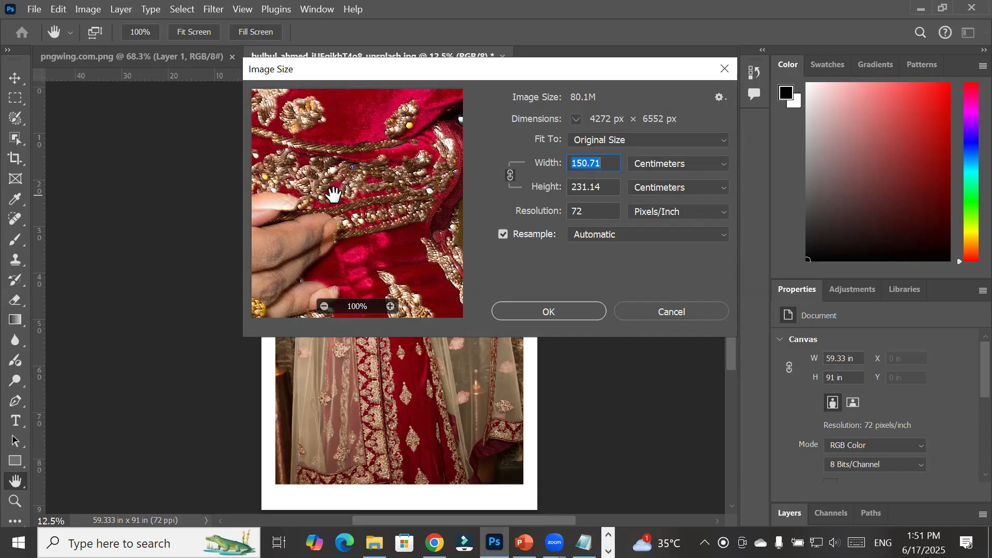
click(639, 164)
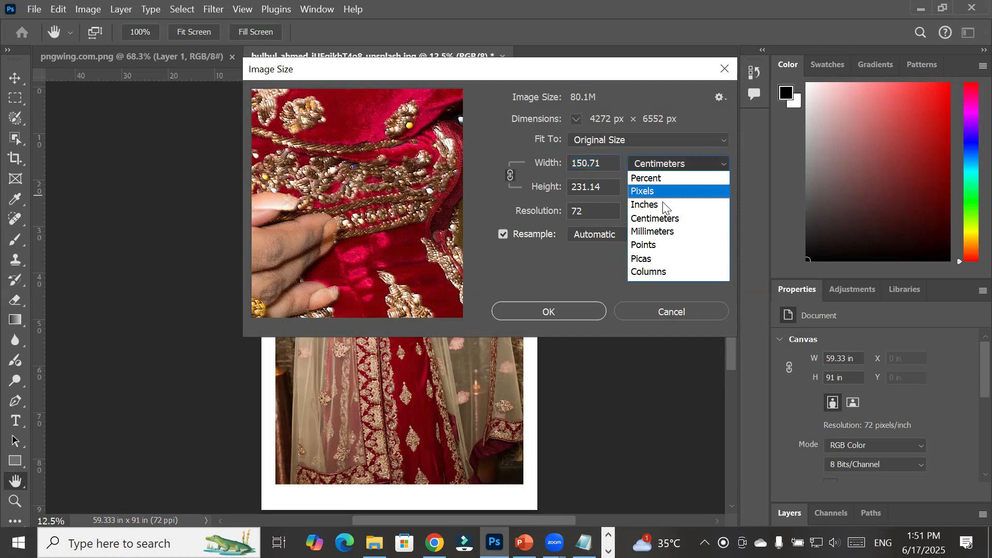
click(664, 205)
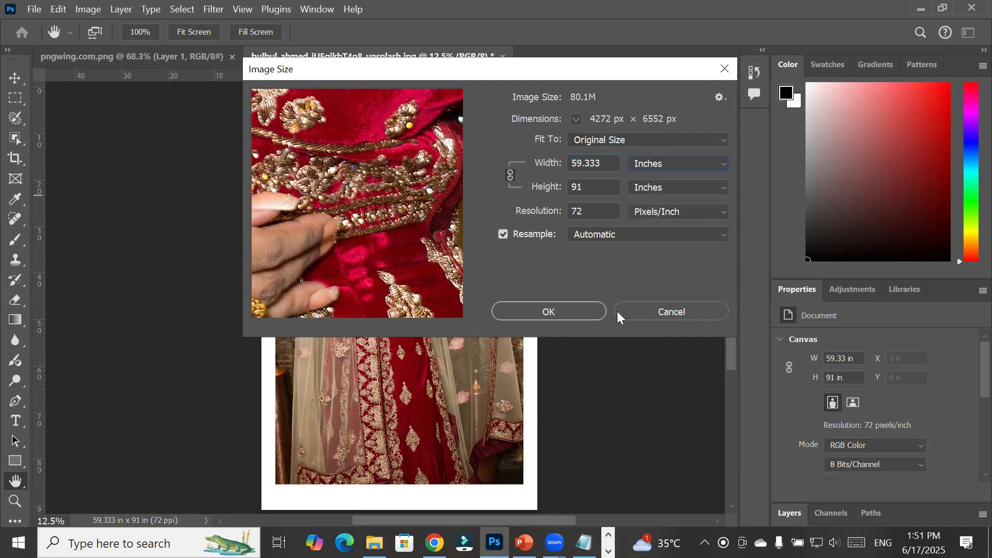
click(617, 165)
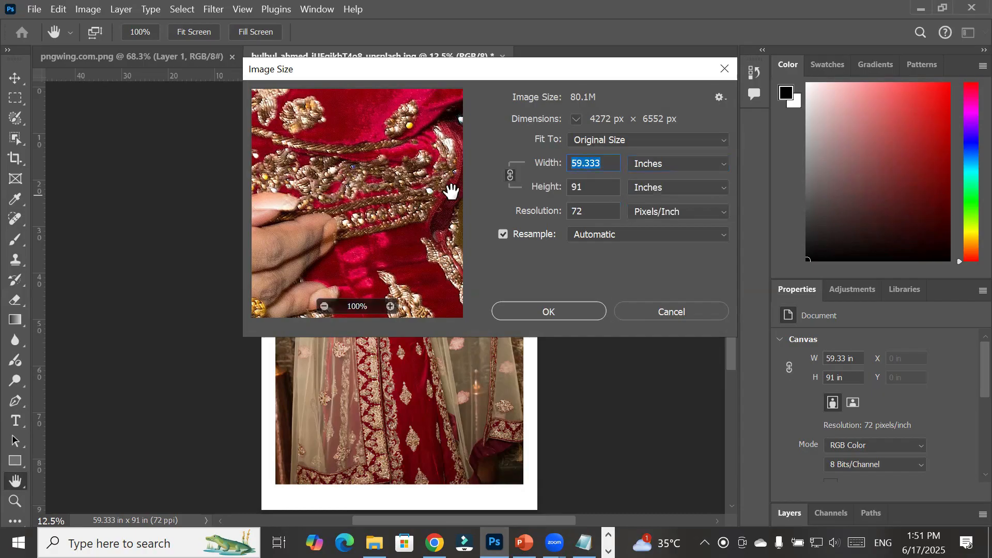
text(8)
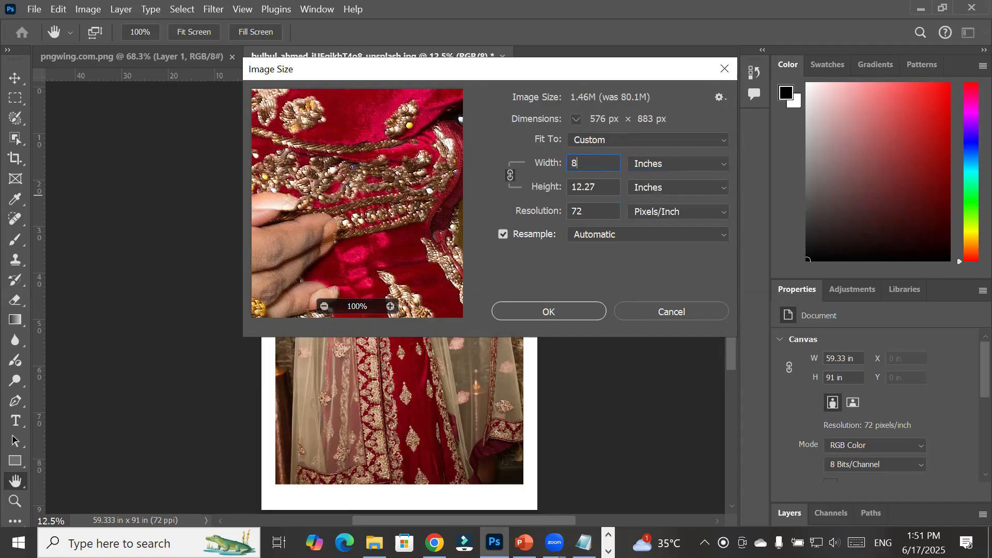
text(.5)
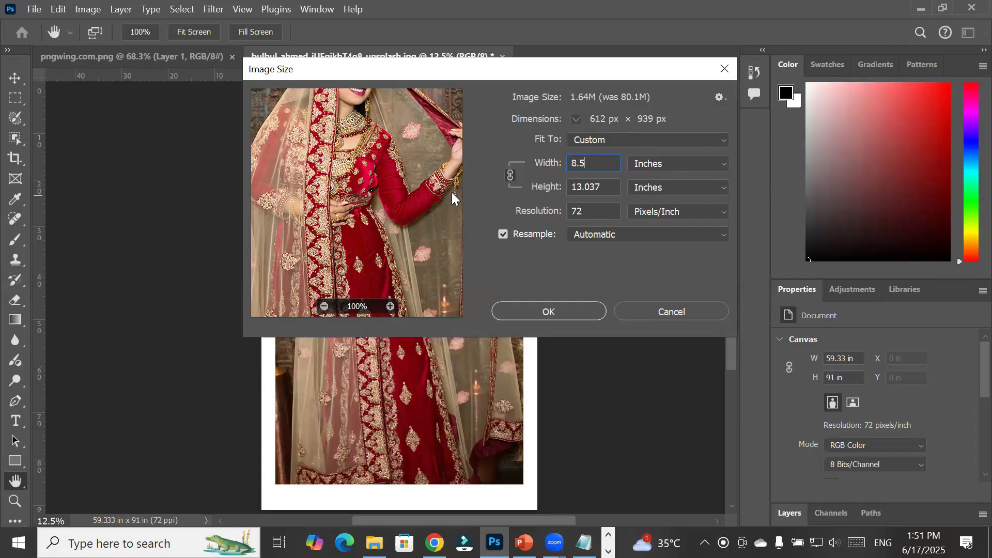
Unlink width from height, try widths of 15 and 1 inch, and dismiss Image Size without applying them
click(508, 174)
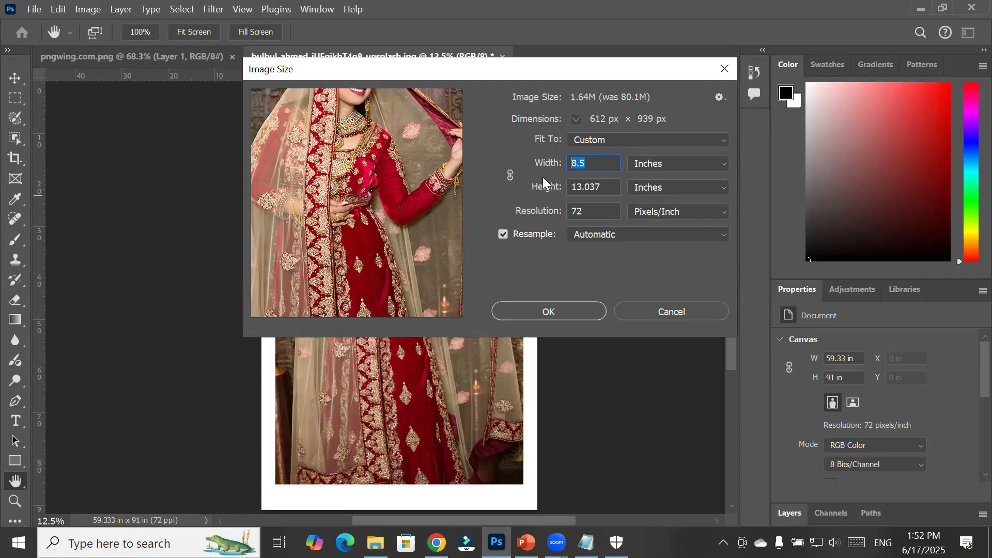
text(1)
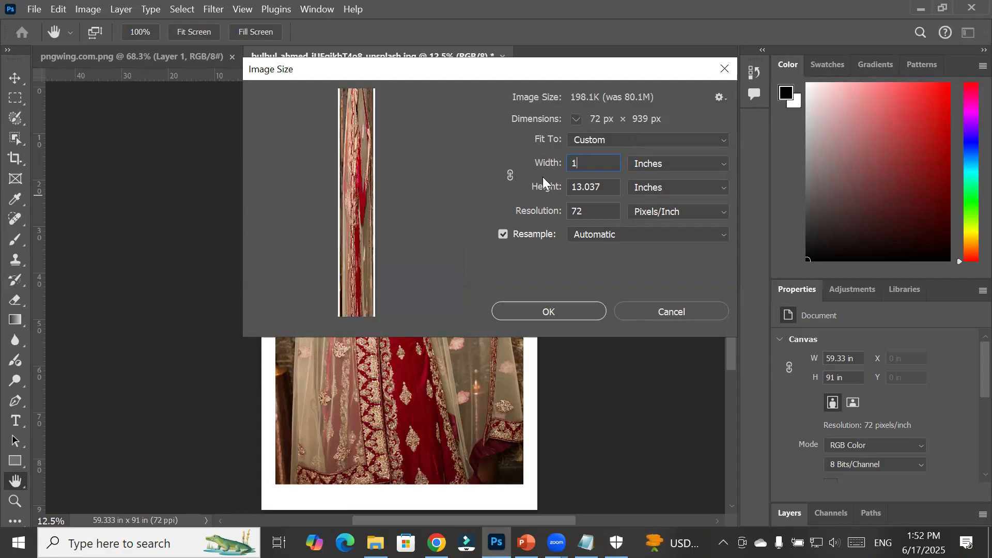
text(5)
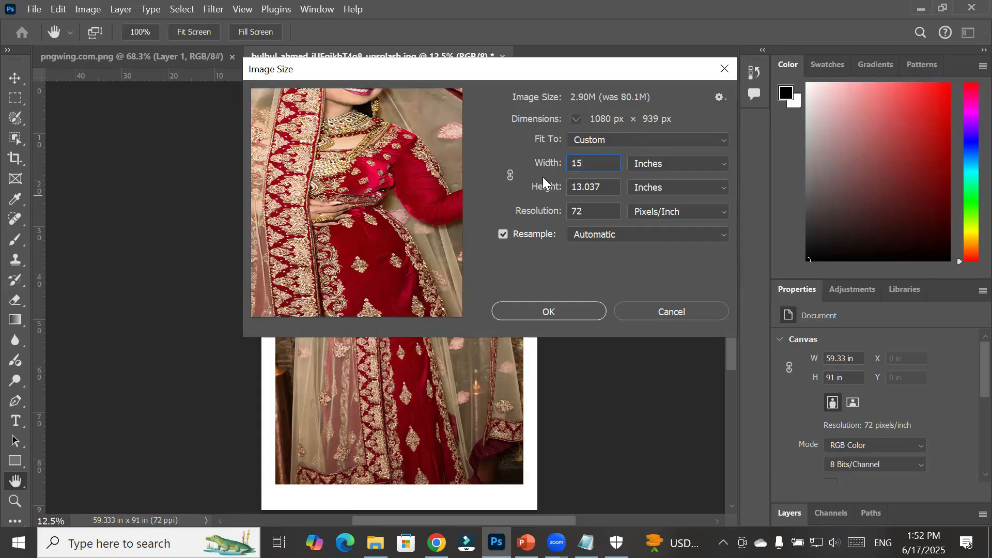
key(BackSpace)
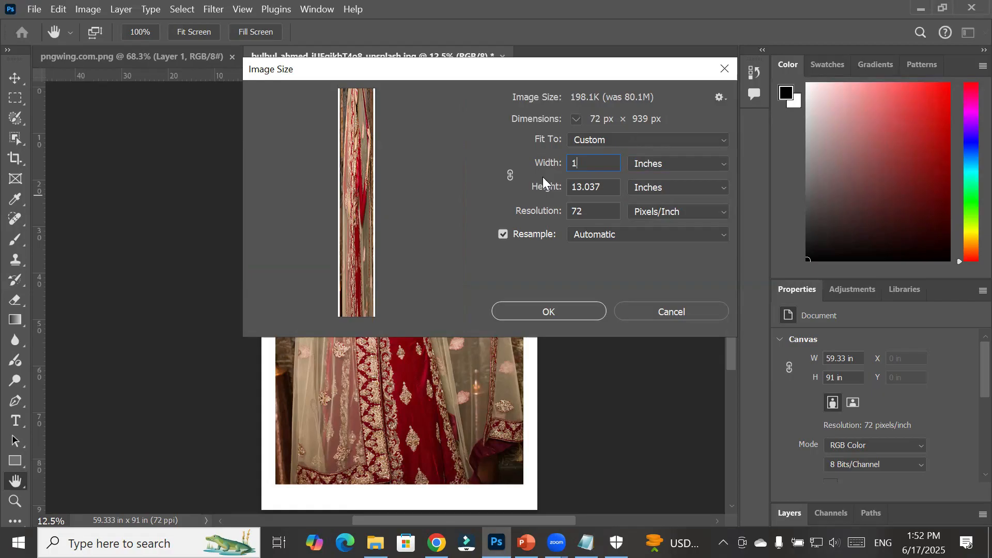
click(671, 311)
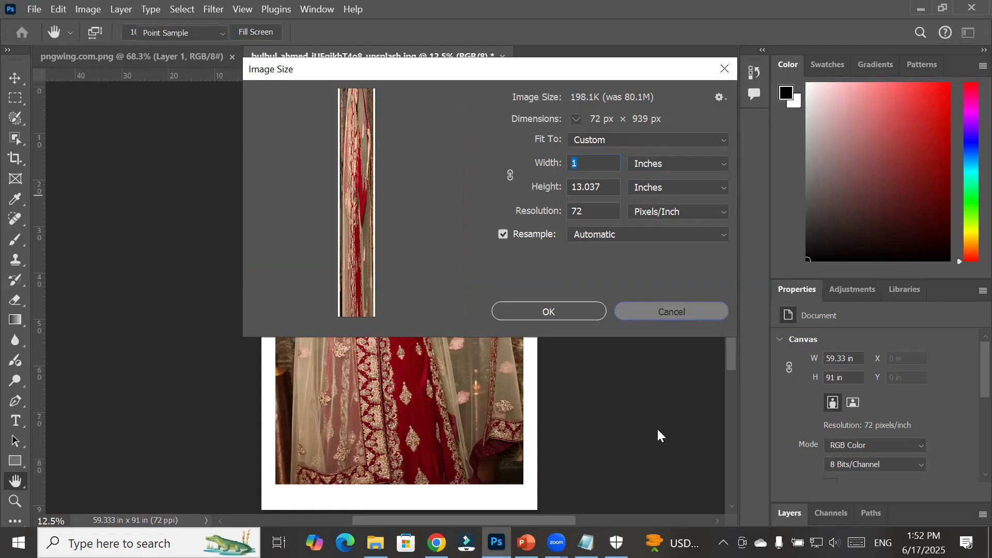
key(u)
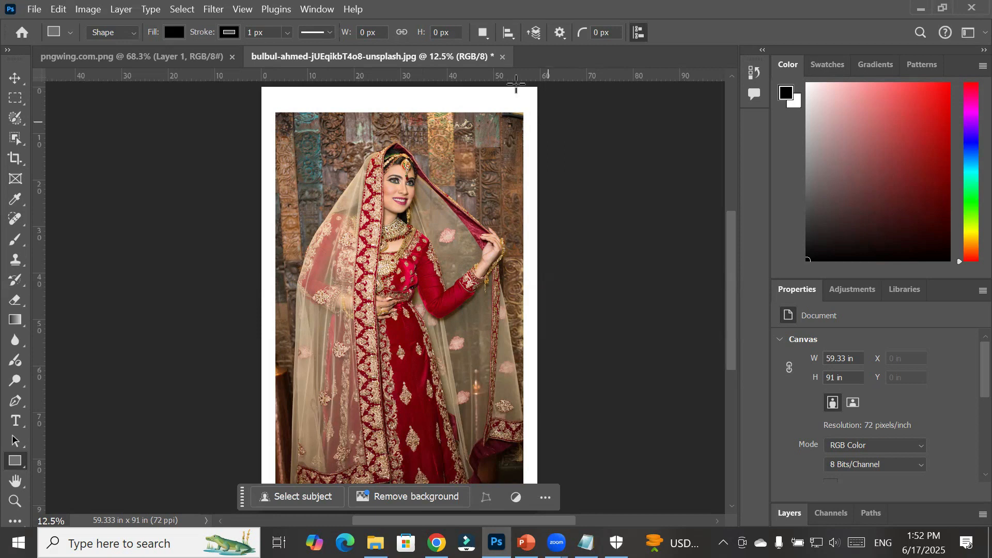
Reopen Image Size for the bride photo, switch the dimensions to inches and unlink width from height
click(88, 10)
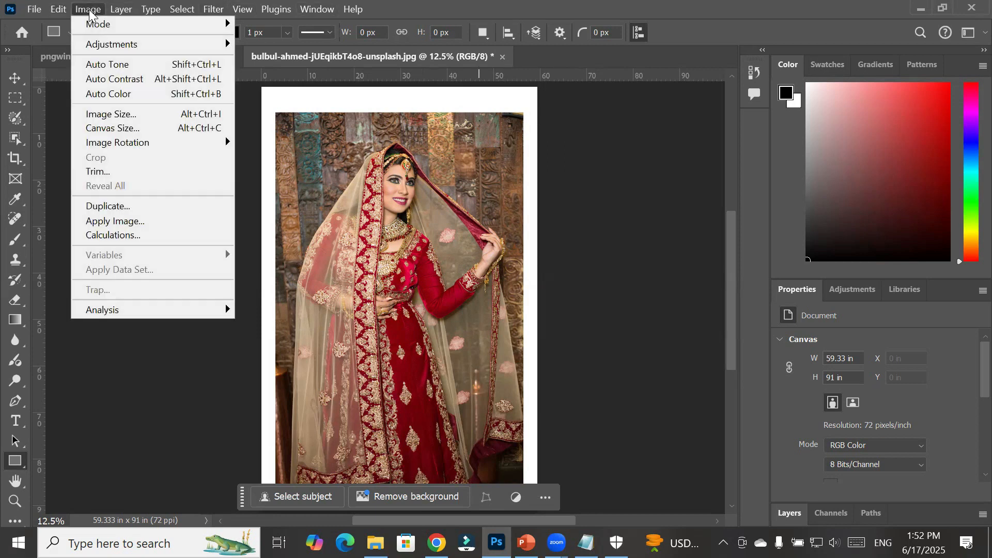
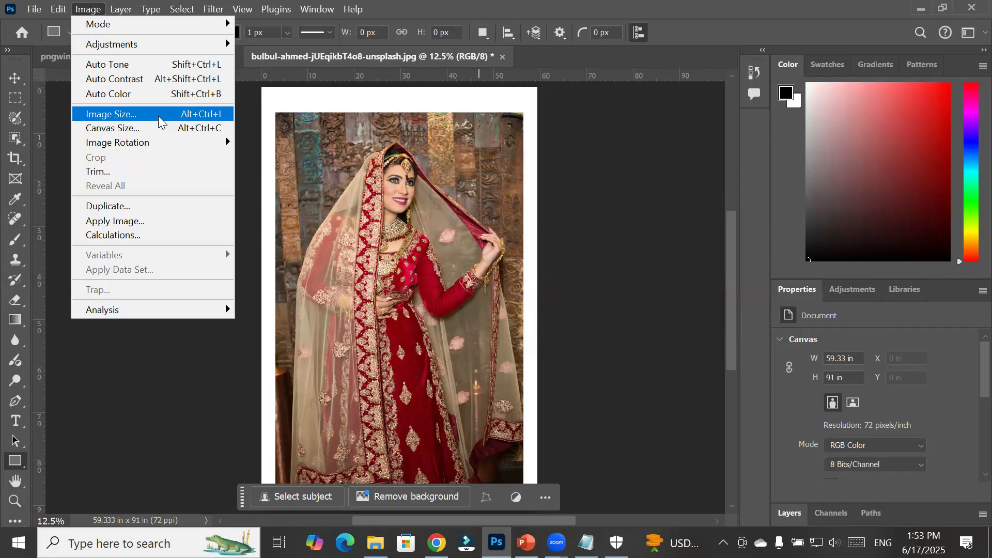
mouse_move(160, 23)
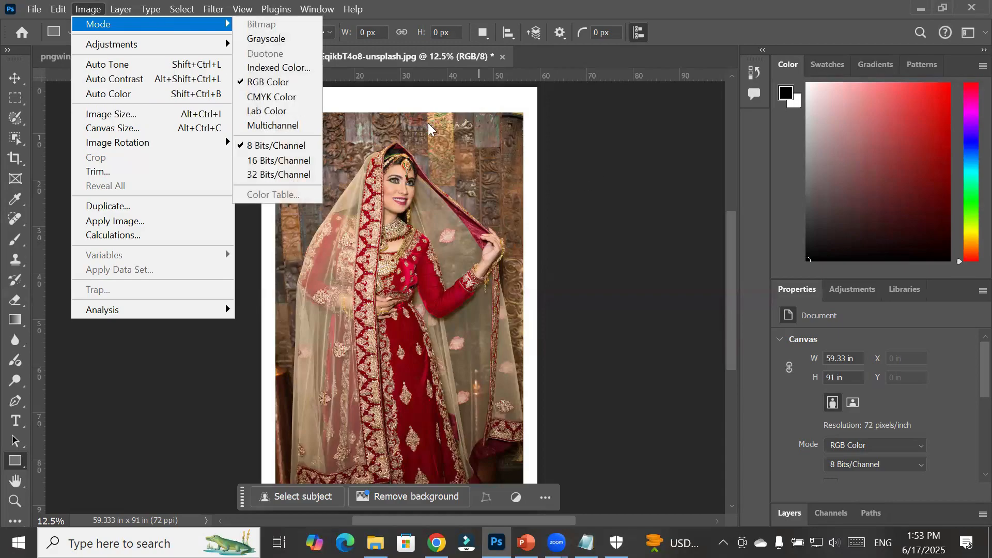
mouse_move(96, 9)
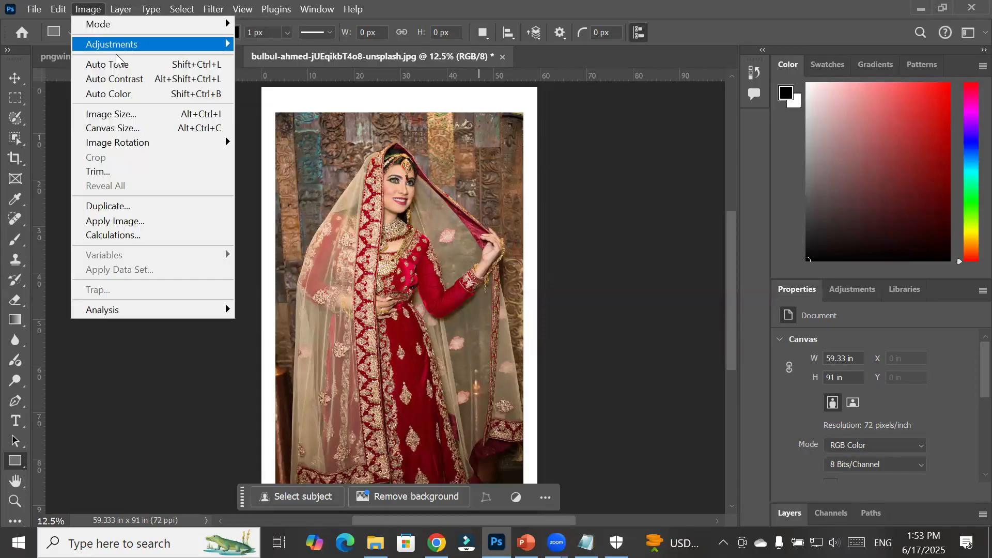
click(165, 118)
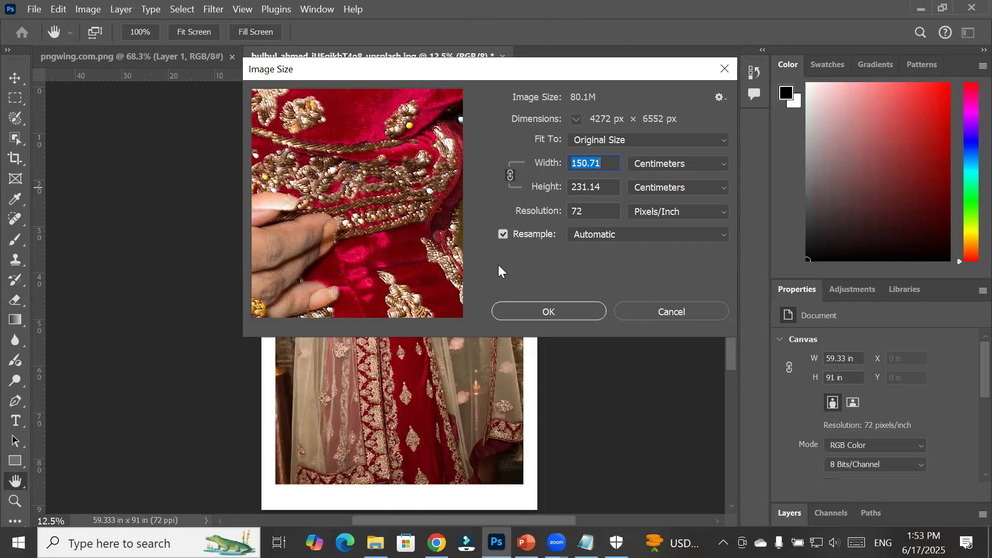
click(613, 163)
click(675, 165)
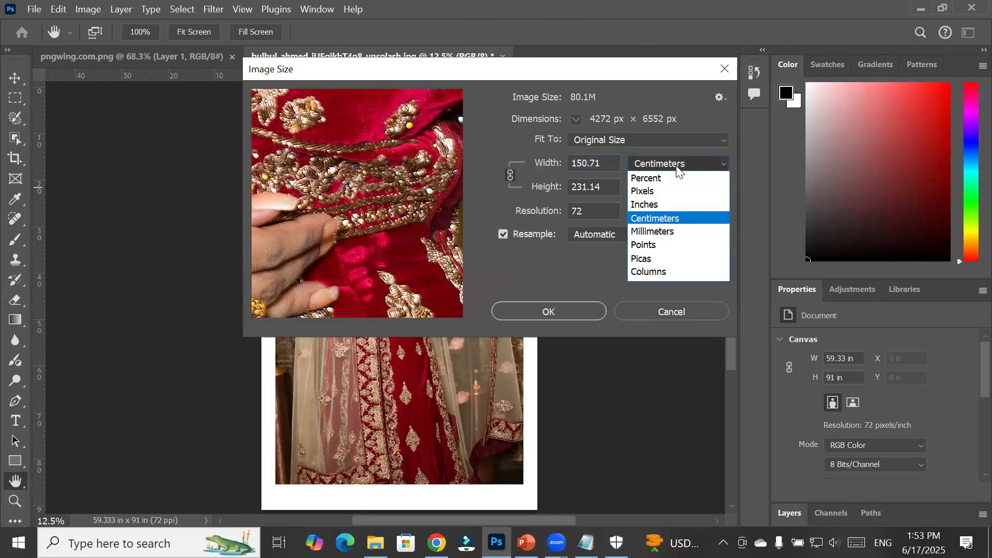
click(673, 204)
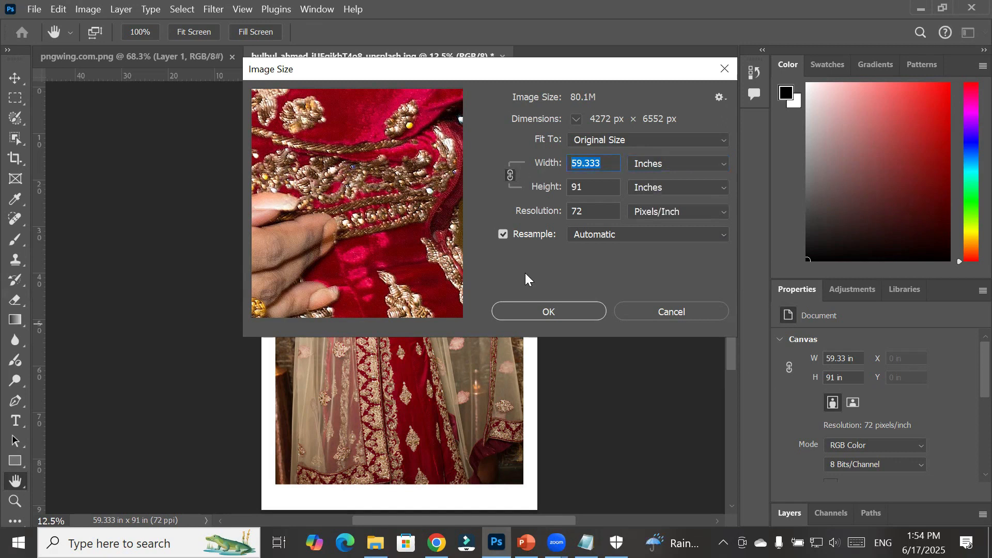
click(510, 176)
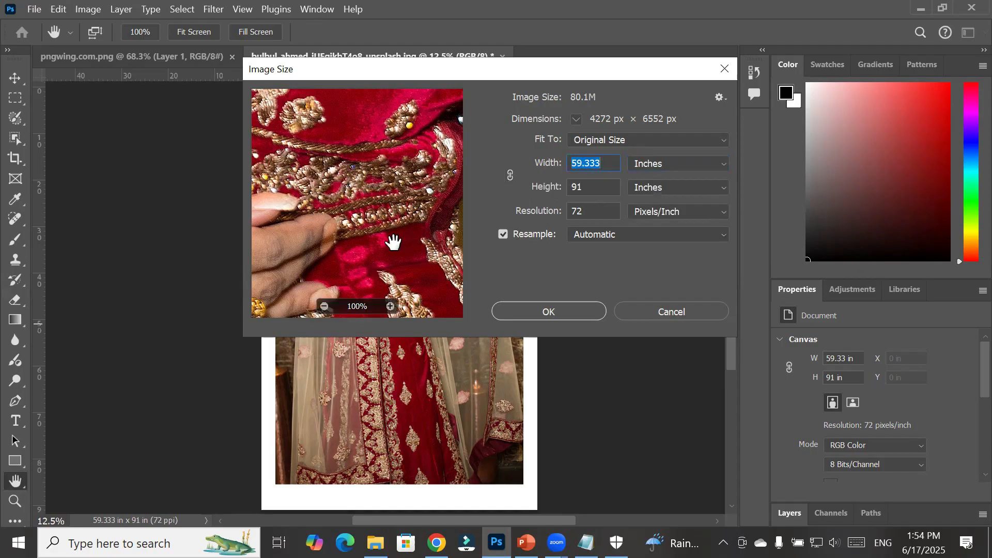
Relink width and height, resize the bride photo to 8.5 inches wide at 300 pixels/inch, and apply the Image Size changes
click(509, 174)
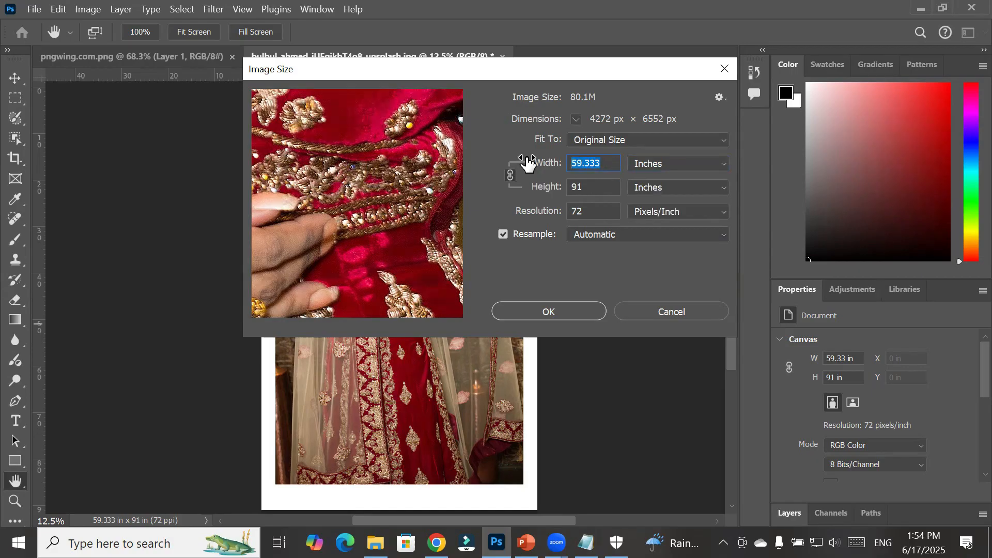
text(8)
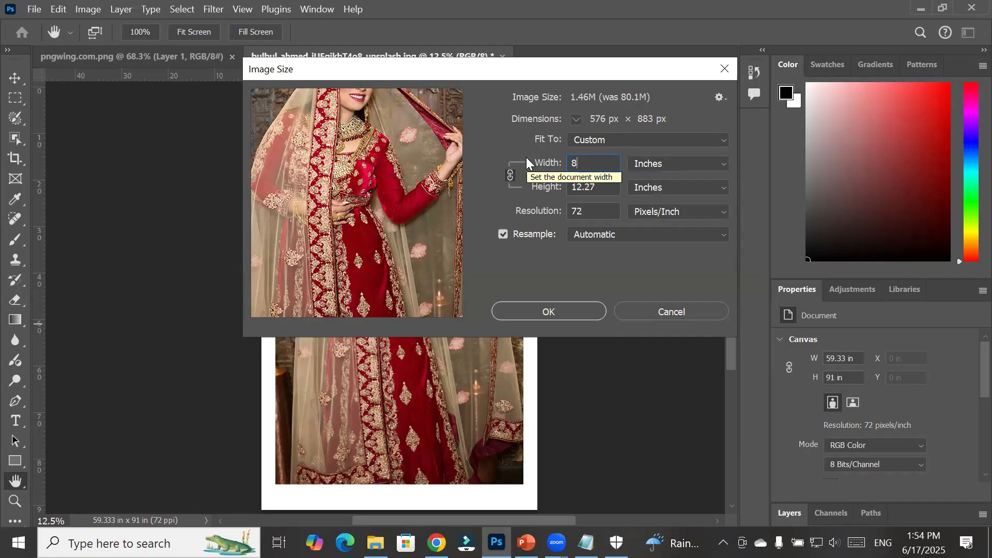
text(.5)
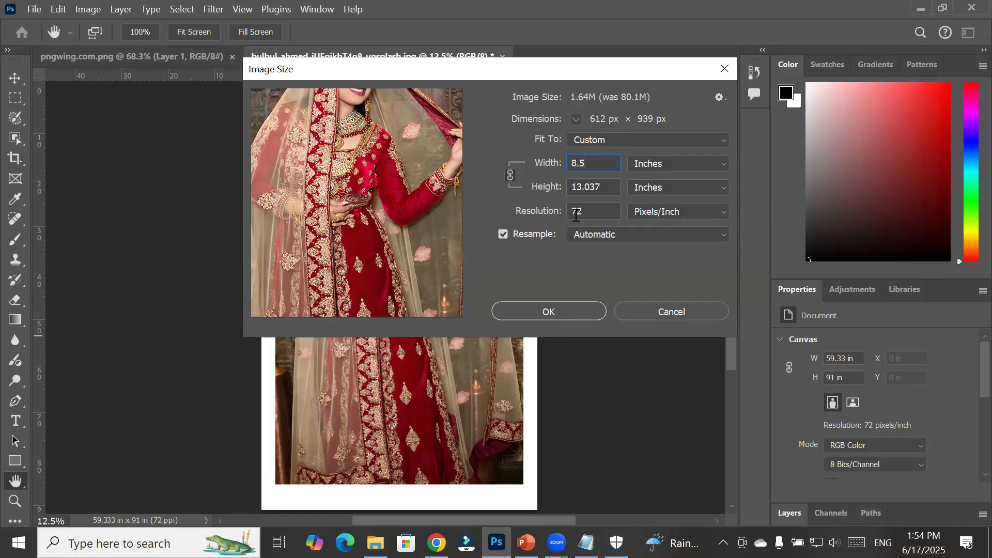
double_click(590, 210)
text(300)
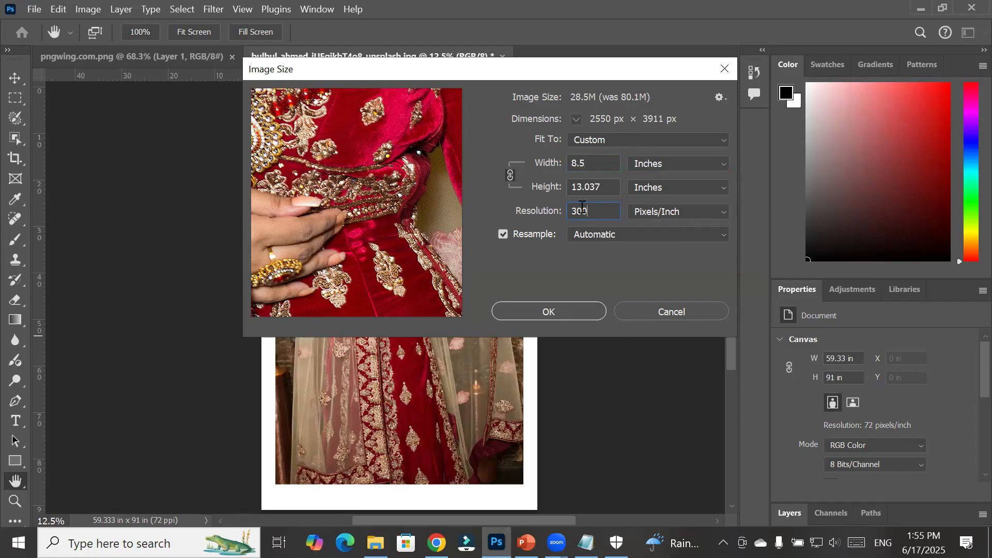
click(570, 312)
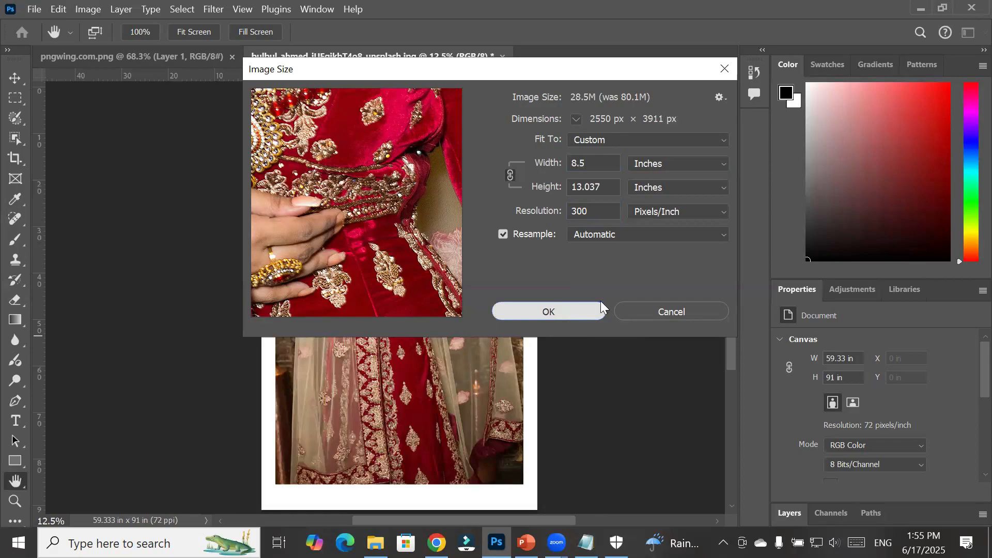
Create a 100 x 100 px rectangle with 0 px corner radii in the empty area outside the bride photo's canvas
key(u)
click(538, 345)
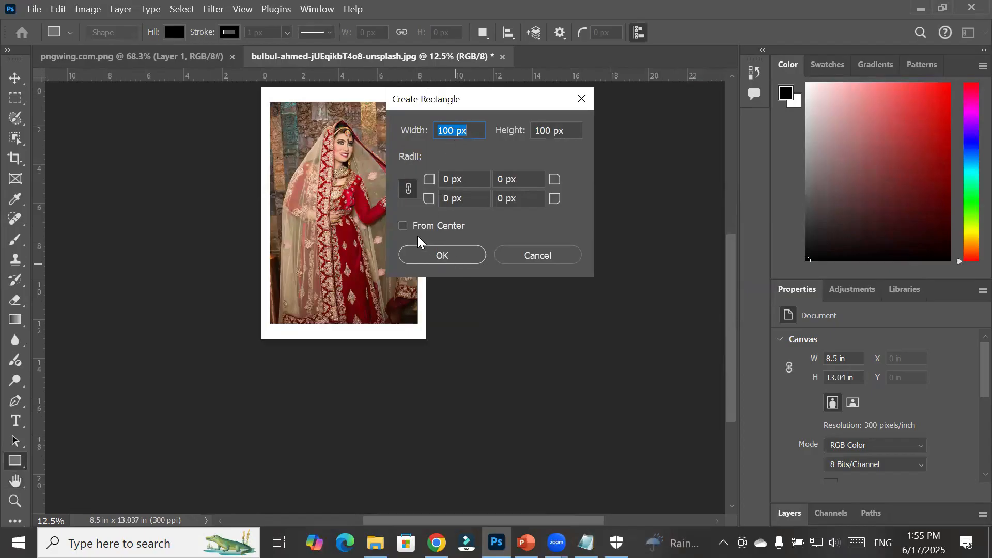
click(441, 256)
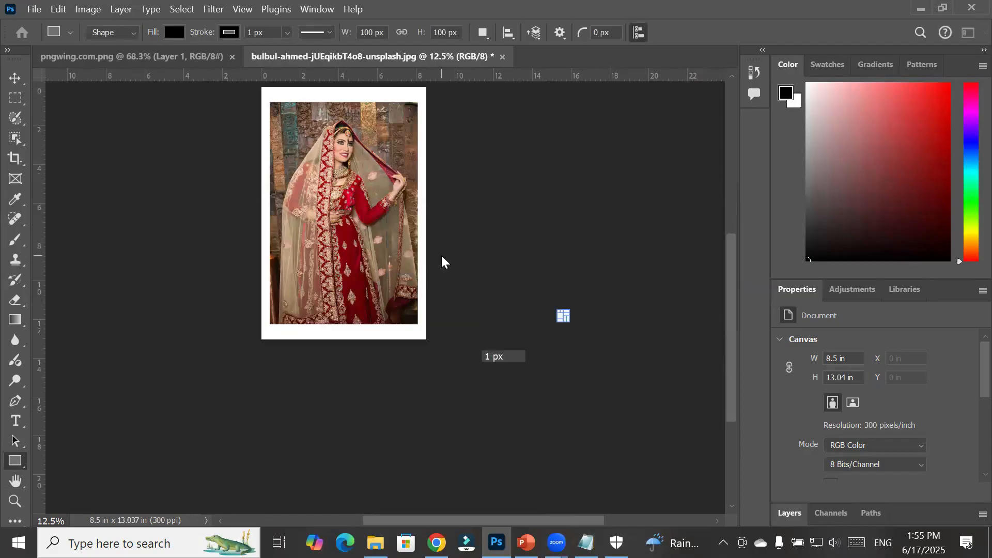
scroll(305, 119, up, 2)
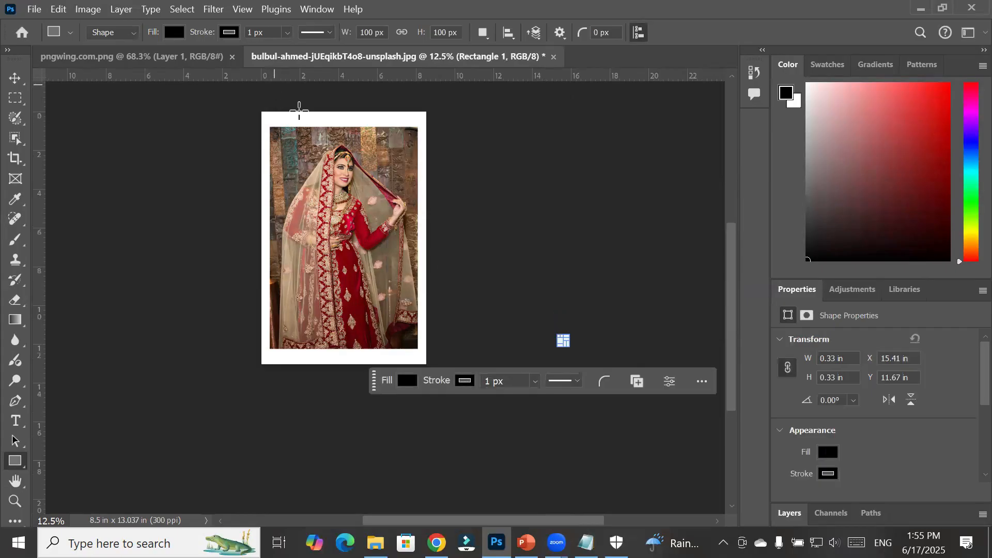
Go through the print settings with Microsoft Print to PDF as printer and 1 copy, and dismiss them without printing
click(34, 8)
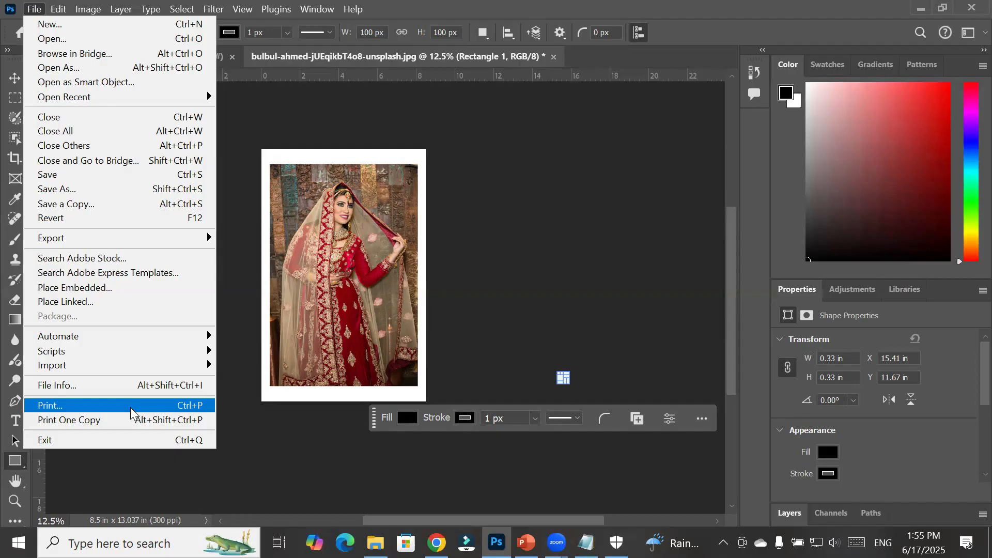
click(86, 407)
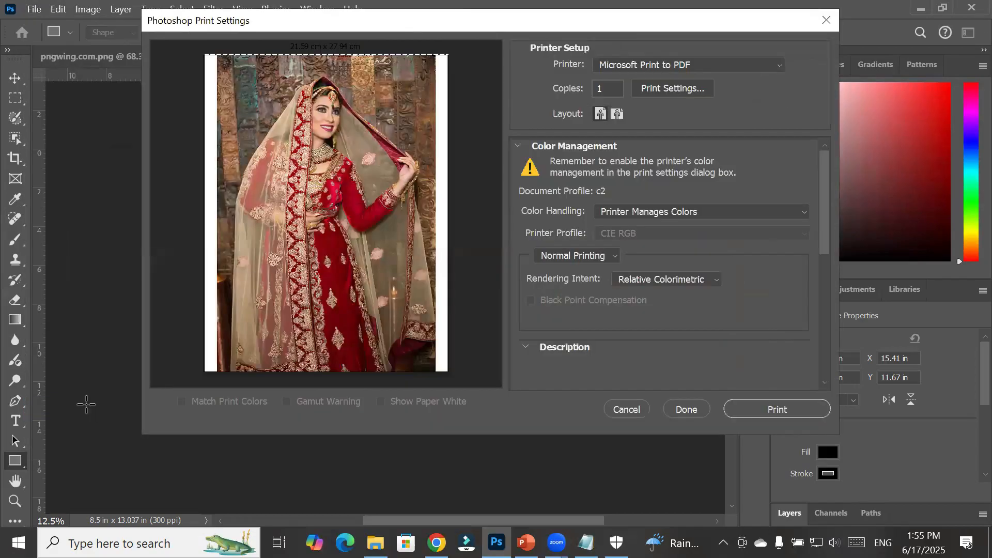
drag(422, 21, 359, 112)
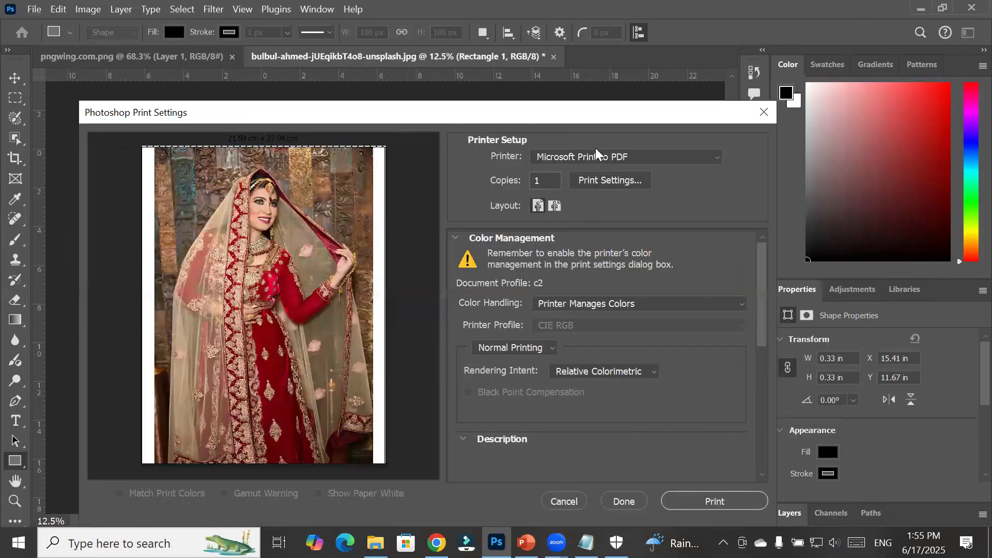
click(716, 161)
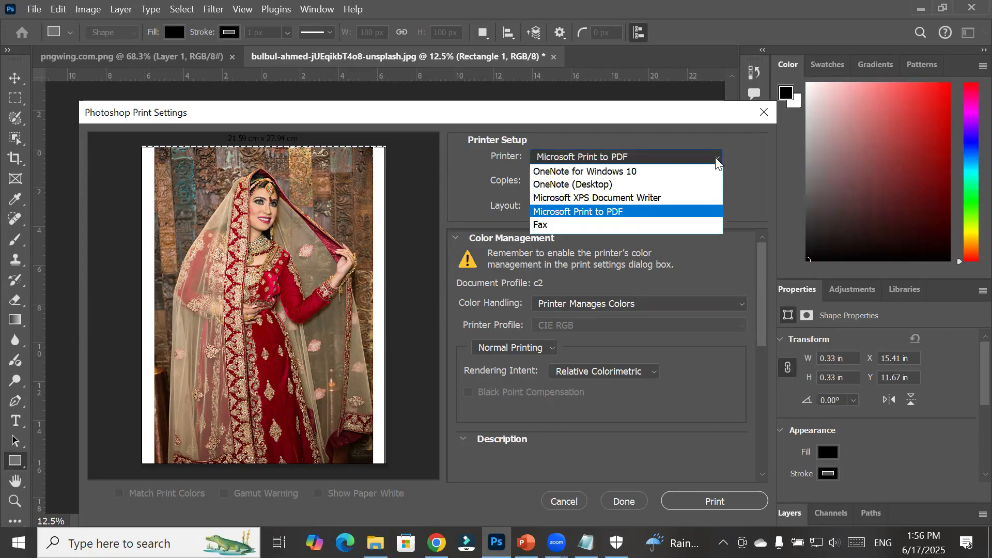
click(639, 212)
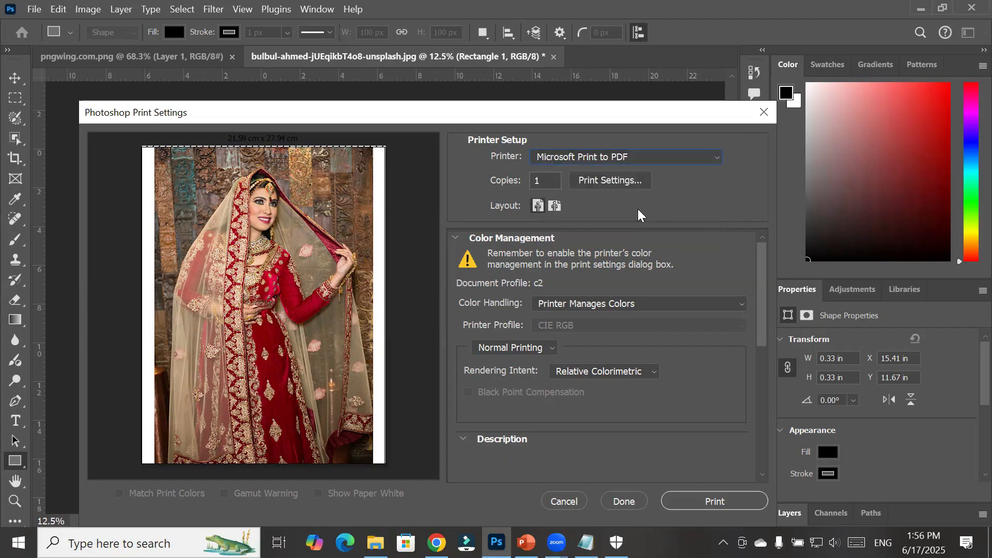
click(514, 179)
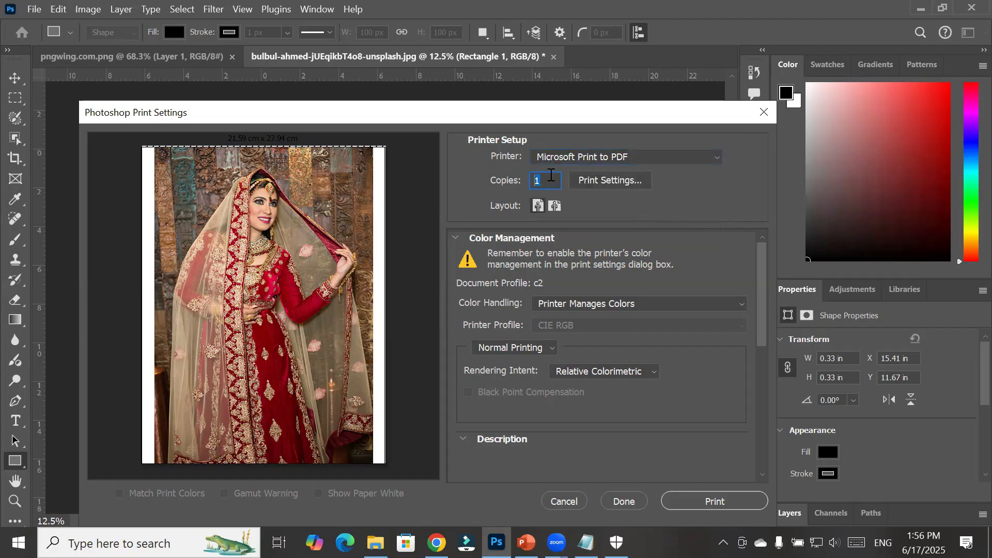
text(1)
click(553, 504)
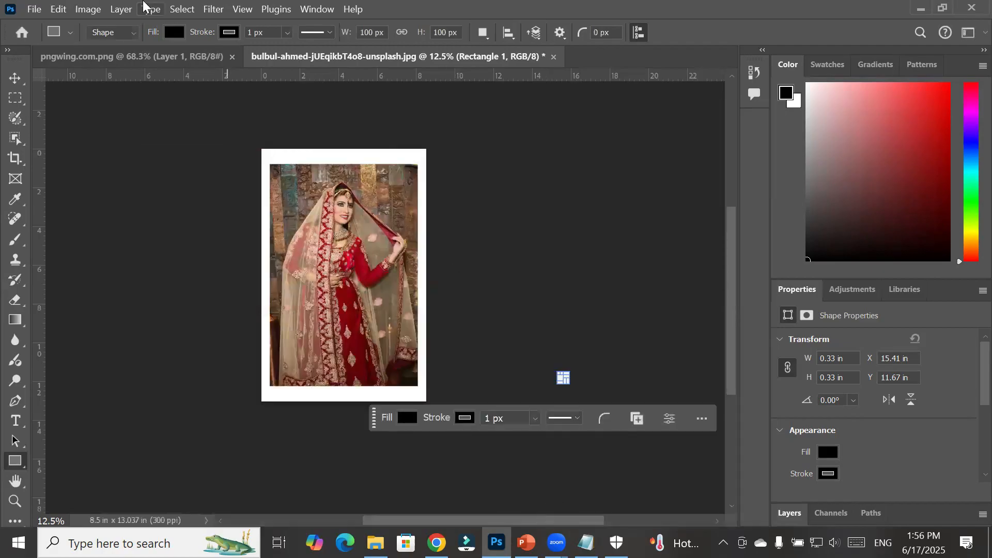
Trim the white border off all four sides of the bride photo, based on the top left pixel color
click(77, 10)
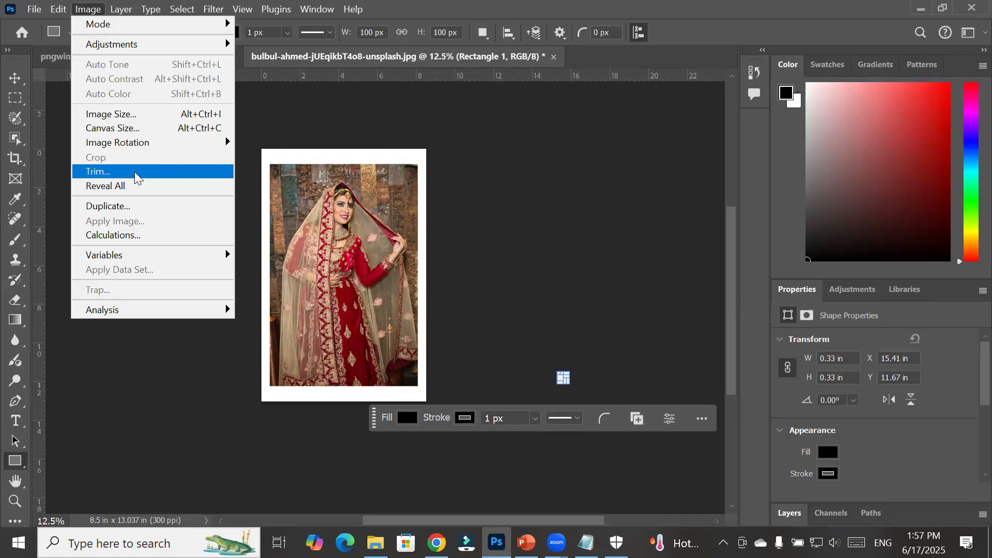
click(134, 171)
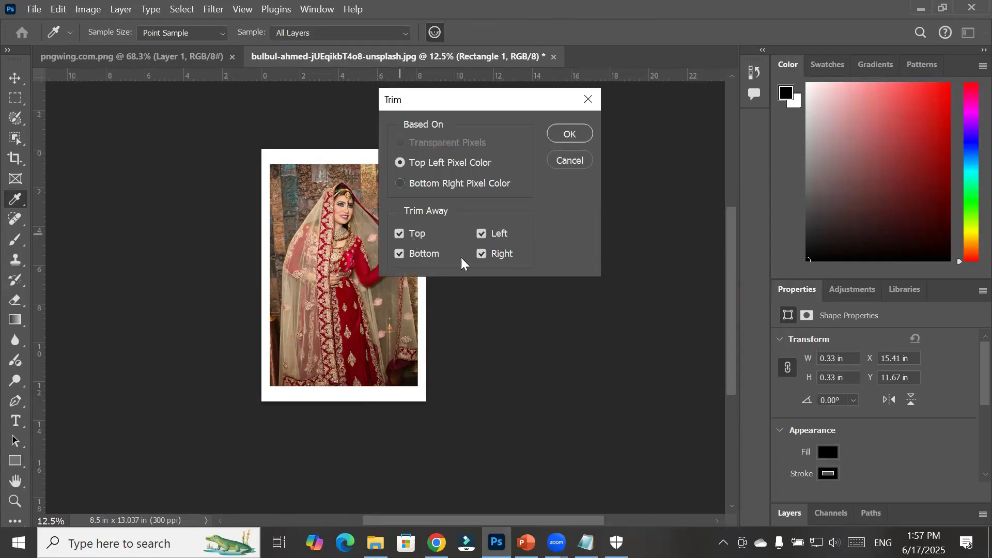
click(560, 134)
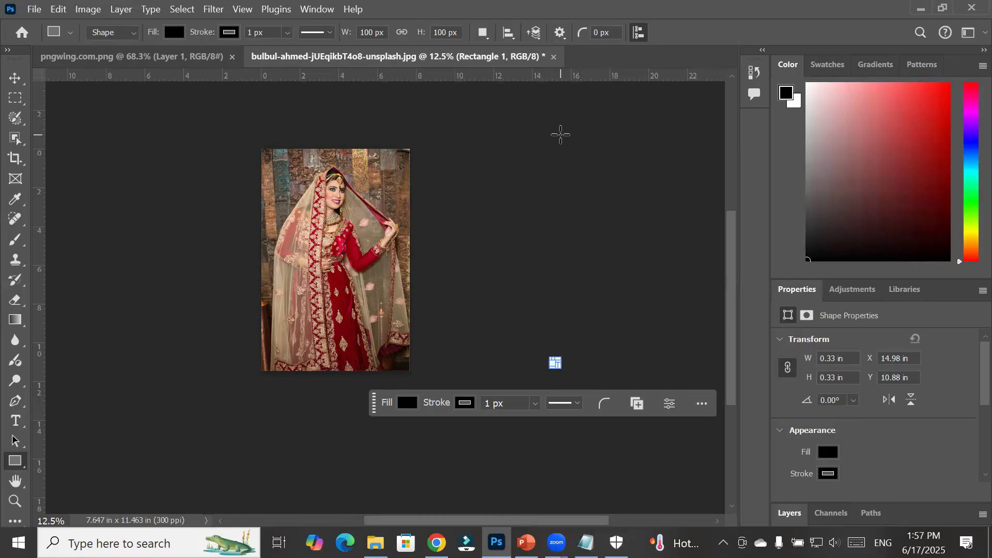
Open the print settings for the trimmed photo, keep Microsoft Print to PDF as printer and check its document properties
click(88, 9)
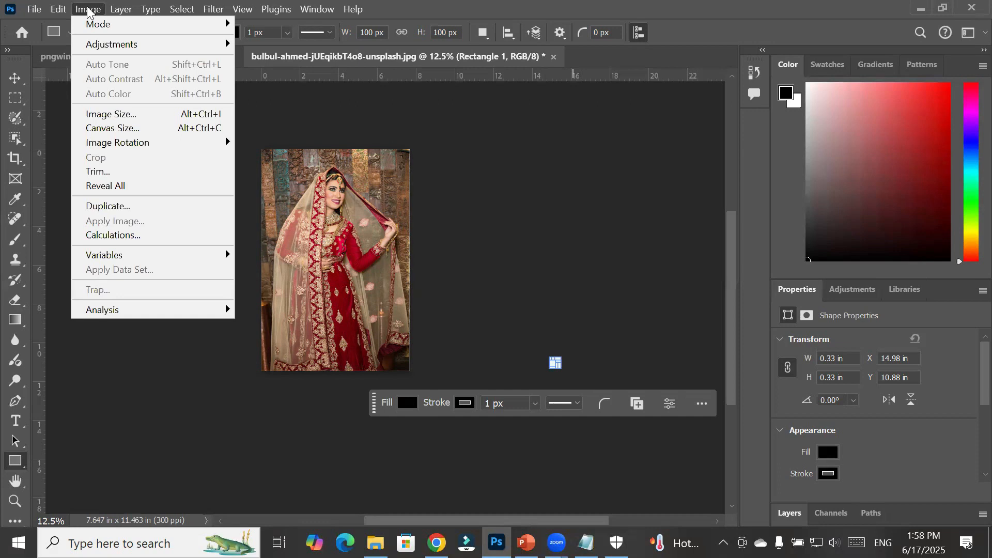
mouse_move(33, 10)
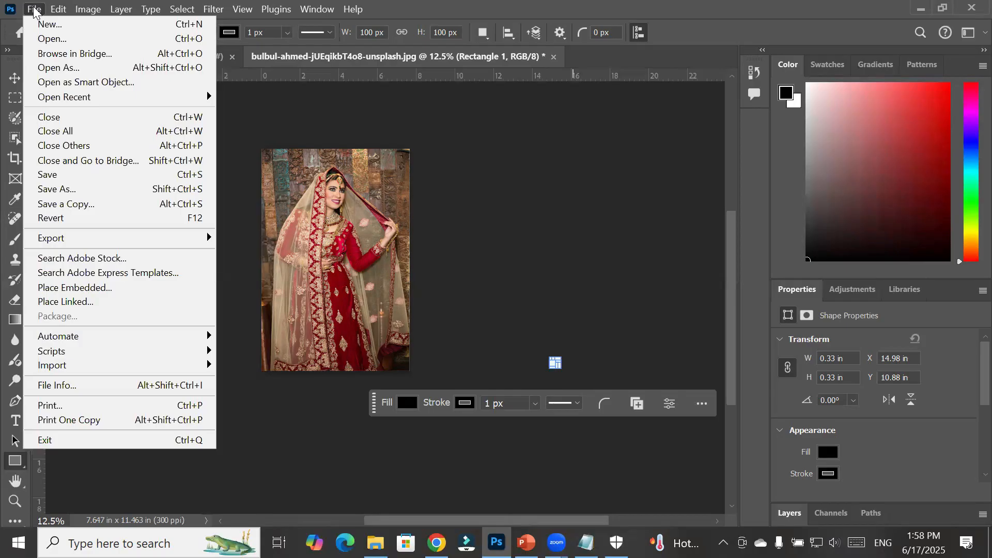
click(104, 406)
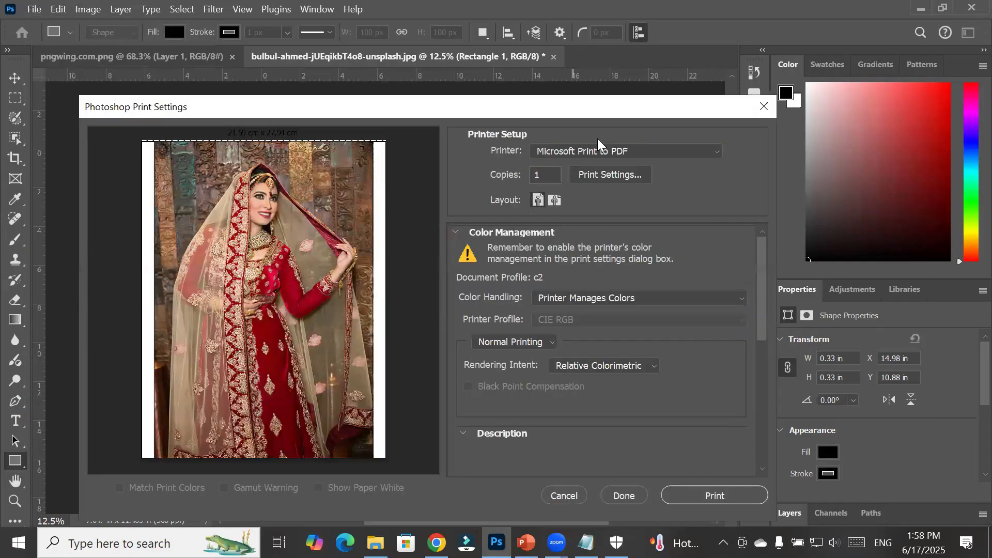
click(610, 148)
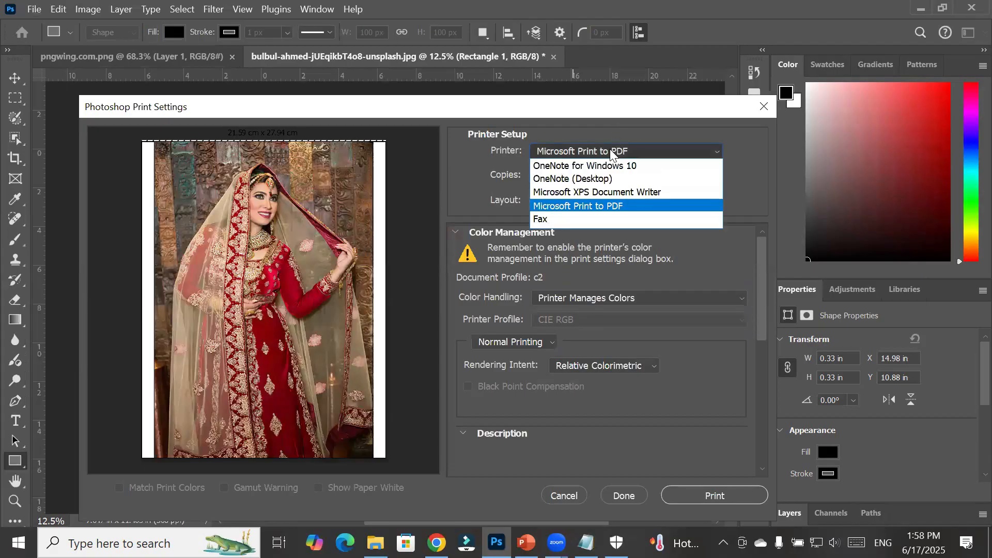
click(609, 149)
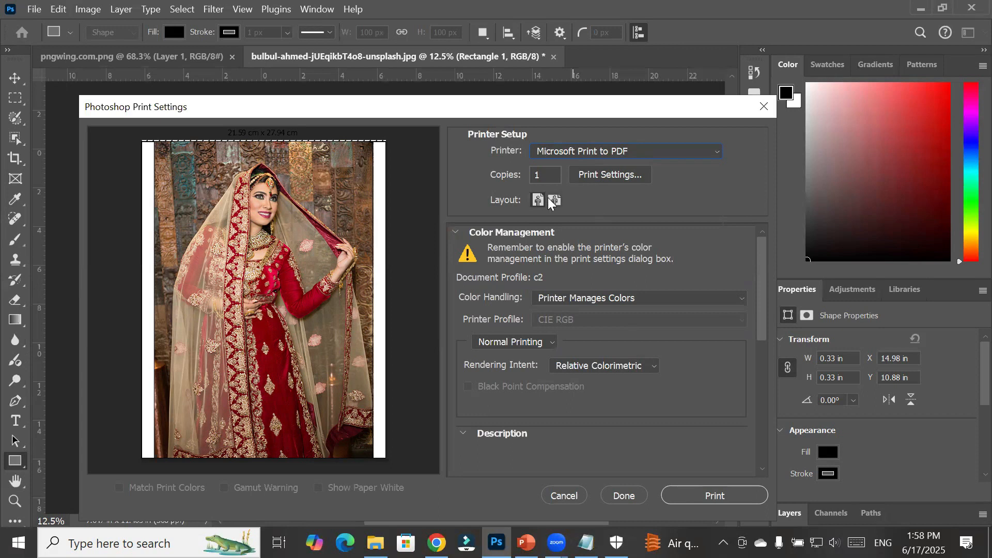
click(625, 176)
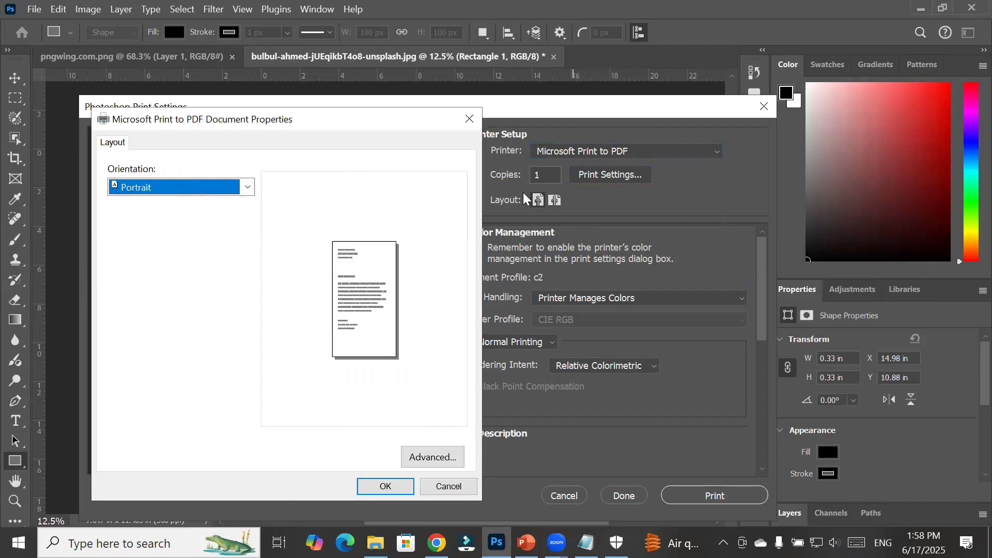
click(471, 118)
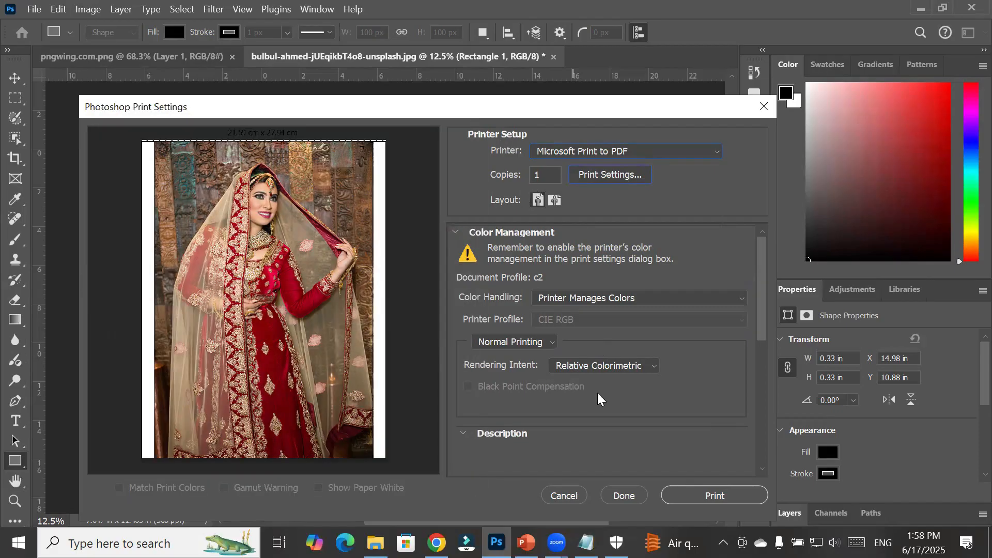
Print one copy of all pages to Microsoft Print to PDF and proceed with clipping allowed
click(694, 493)
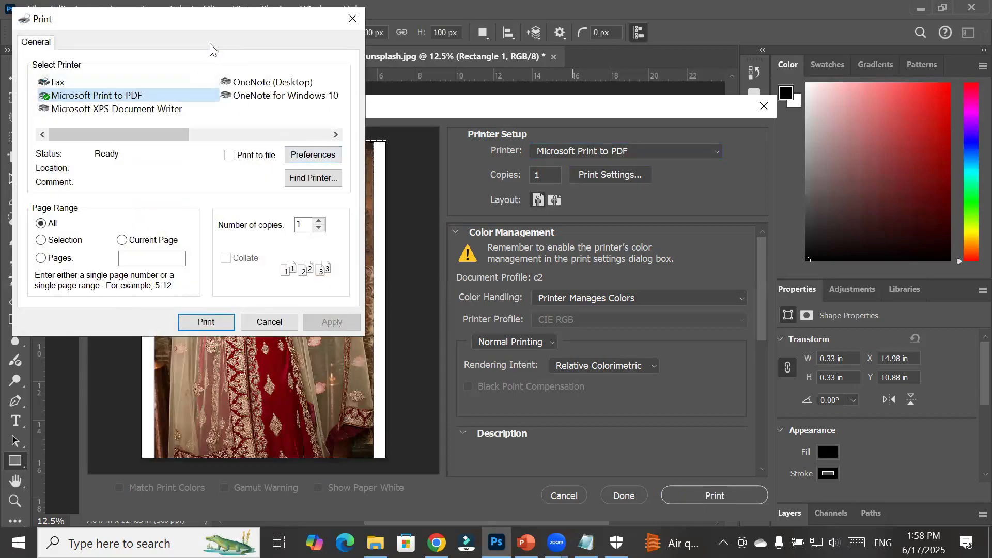
drag(210, 20, 459, 50)
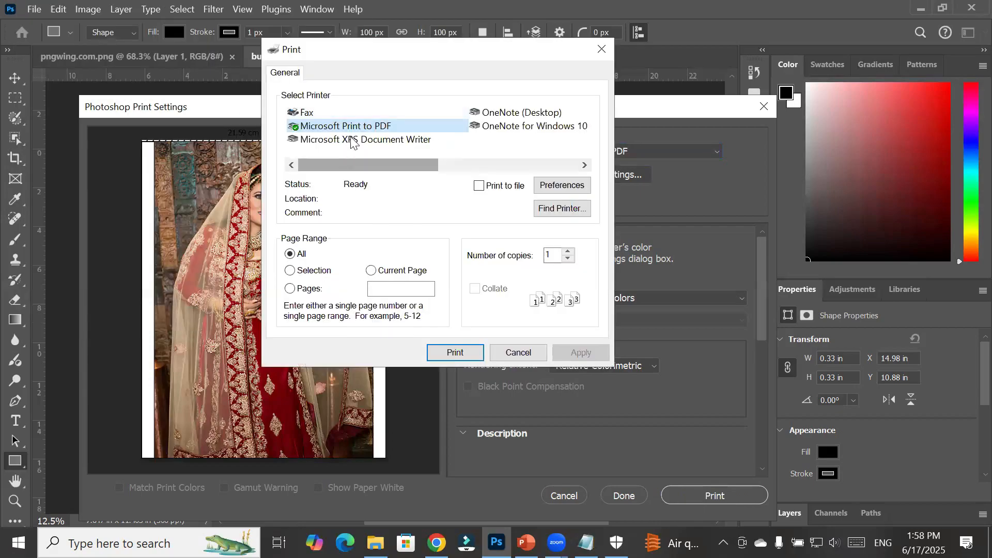
click(396, 125)
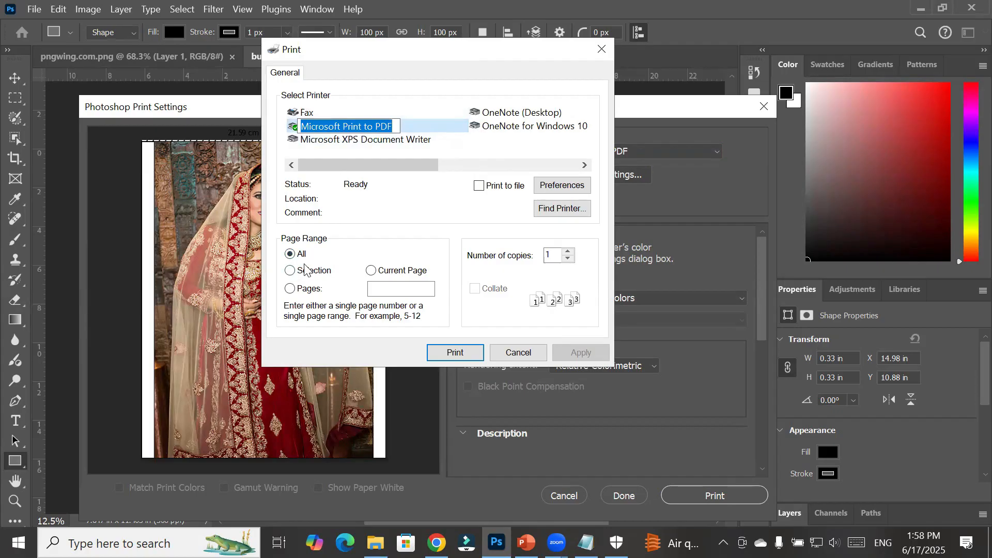
click(551, 255)
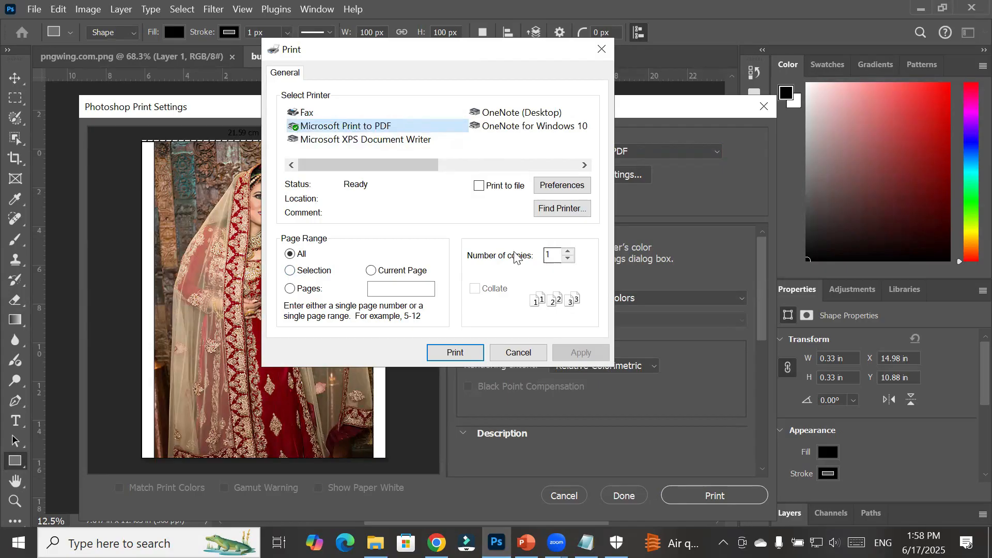
click(457, 354)
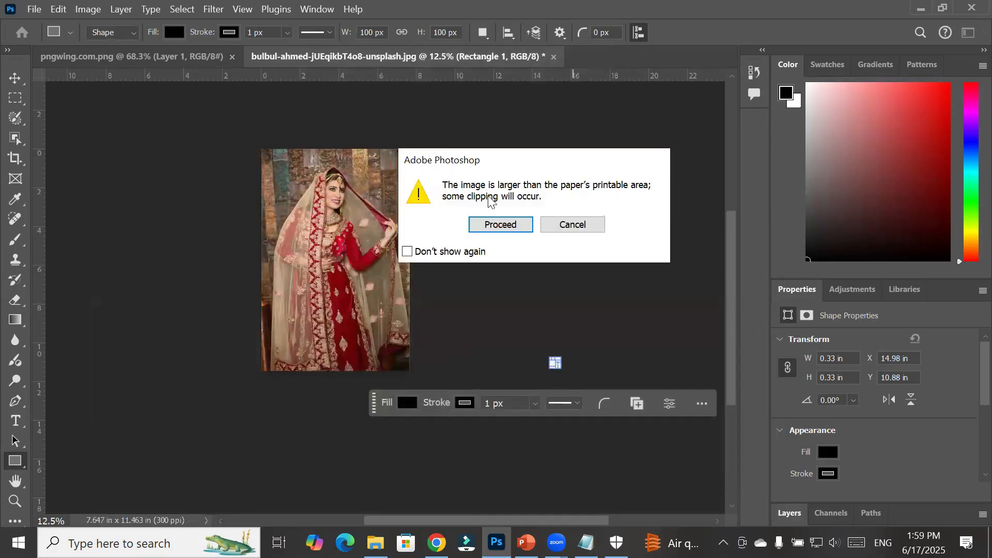
click(504, 225)
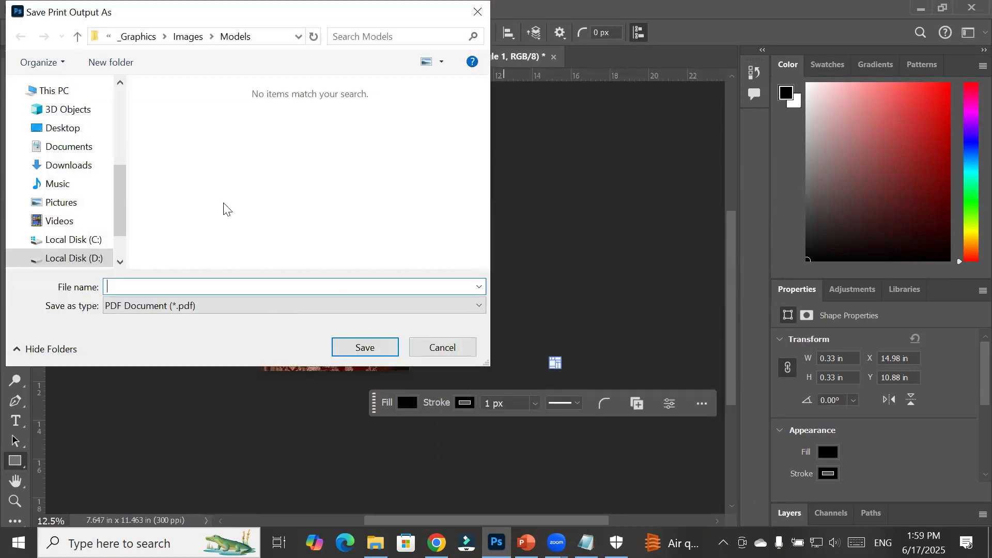
Save the print output as a PDF named "model poster" in the personal folder on the Desktop
click(85, 130)
double_click(268, 146)
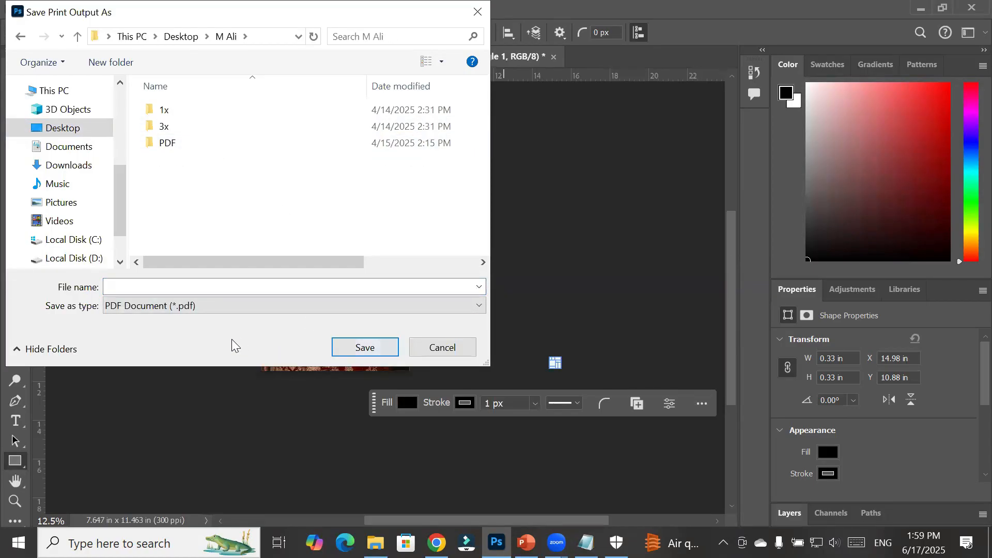
click(175, 288)
text(model )
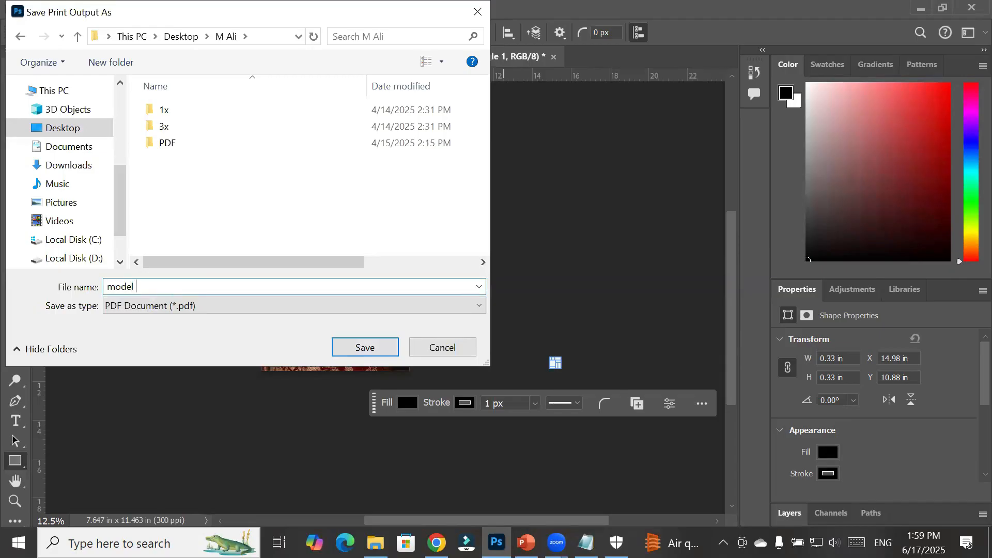
text(poster)
key(Return)
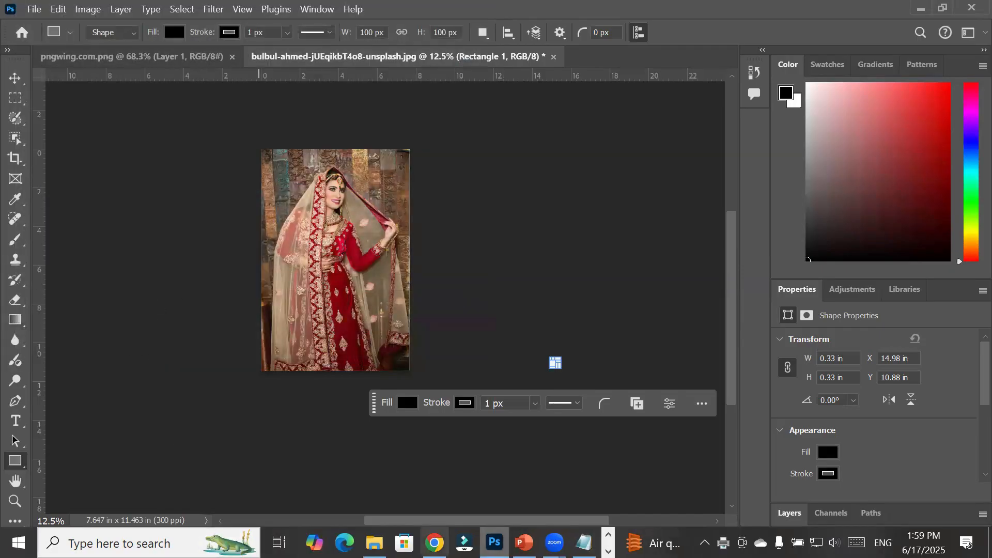
Switch to File Explorer and open the "model poster" PDF from the personal folder on the Desktop
click(374, 542)
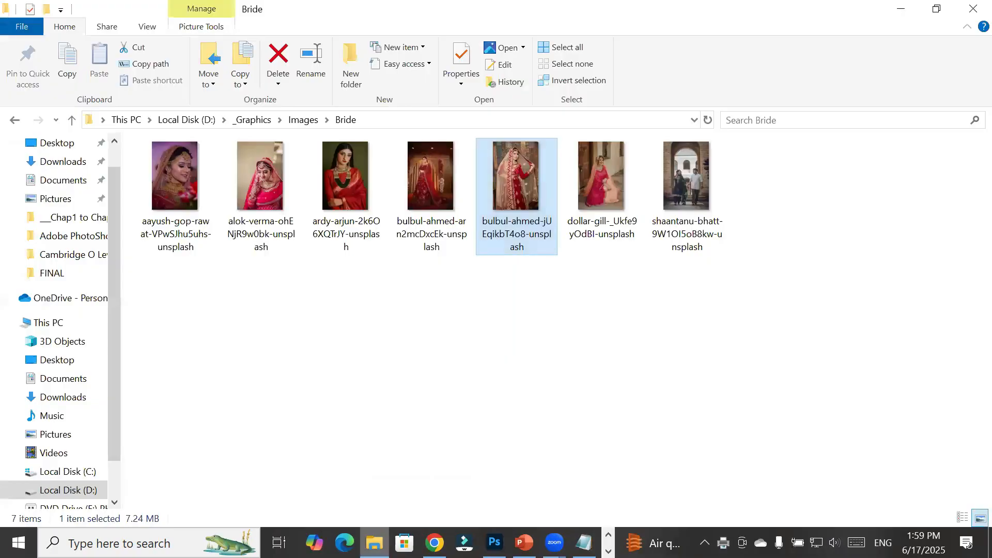
click(54, 142)
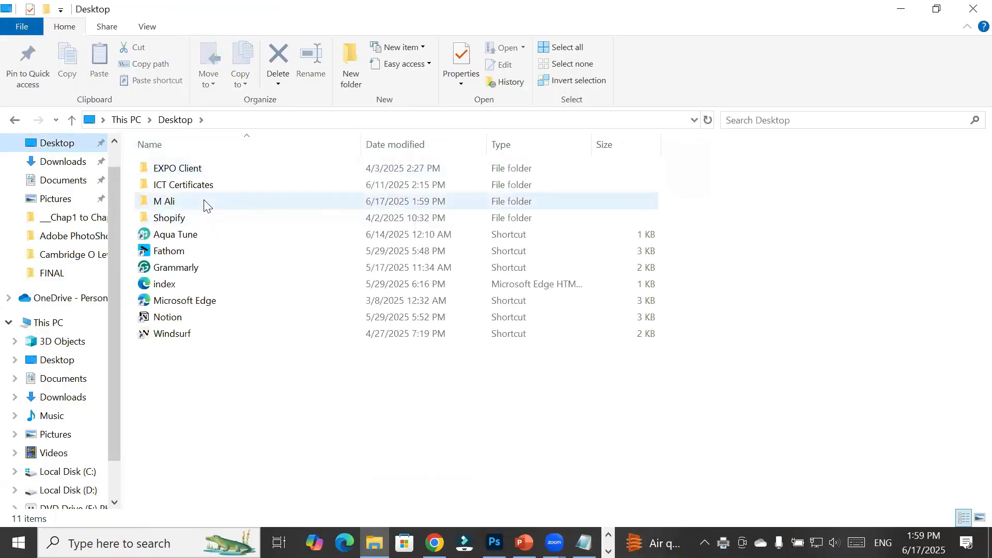
double_click(206, 201)
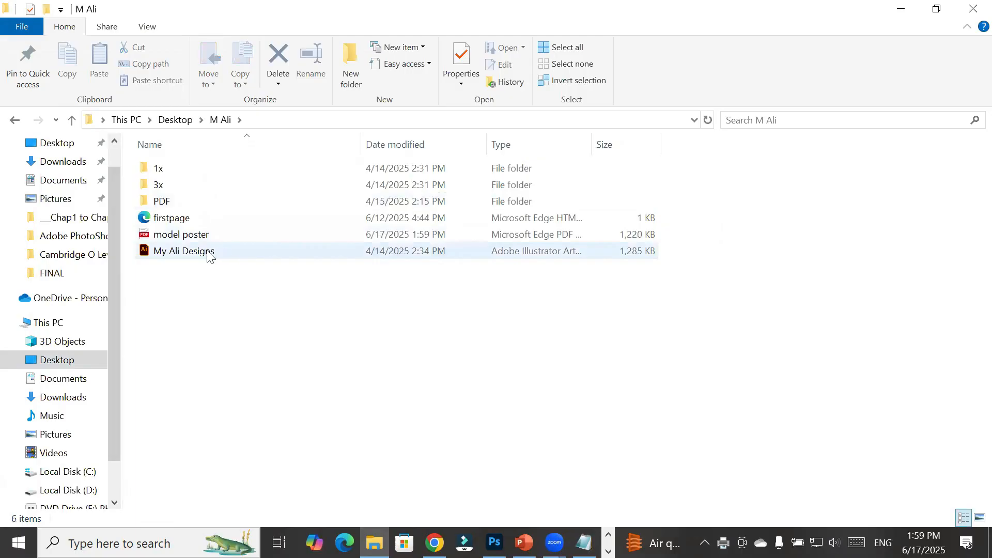
double_click(205, 236)
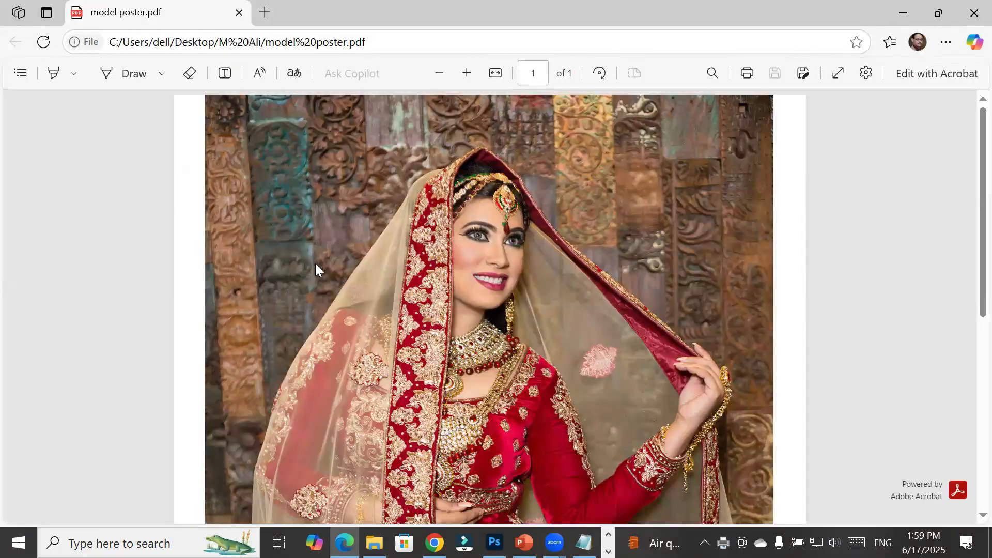
Examine the printed poster page over its full height and as a whole in the PDF viewer, and minimize the viewer
scroll(315, 264, down, 5)
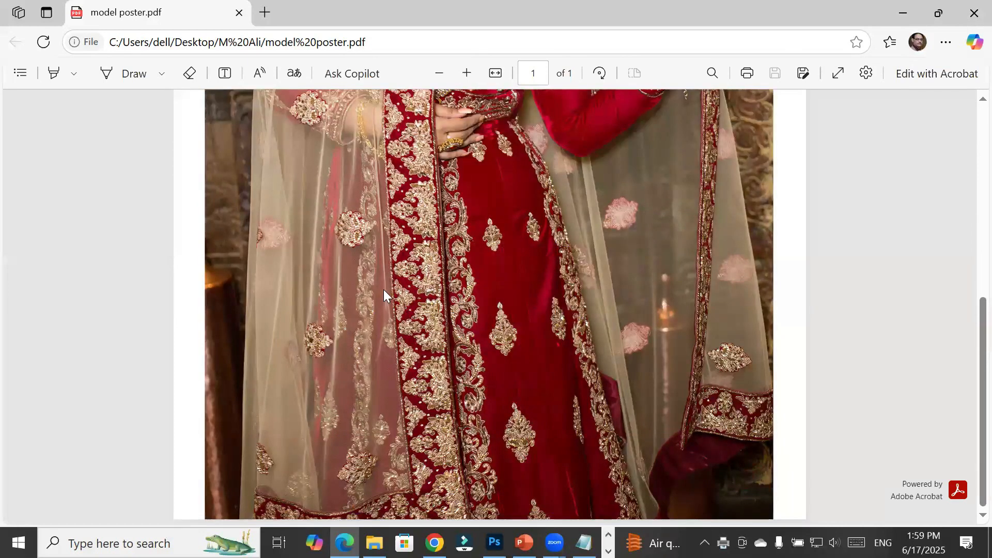
scroll(383, 289, up, 3)
scroll(383, 290, up, 2)
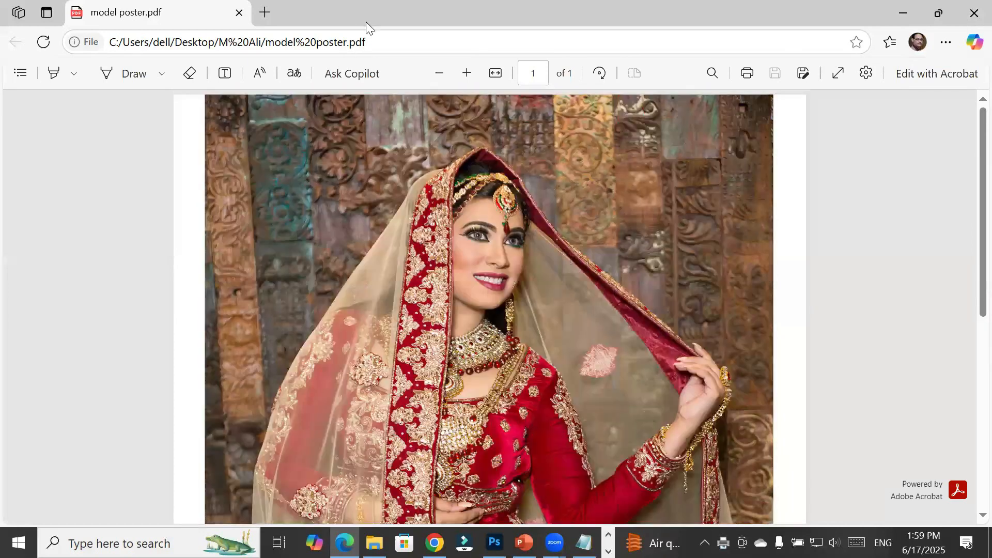
click(437, 73)
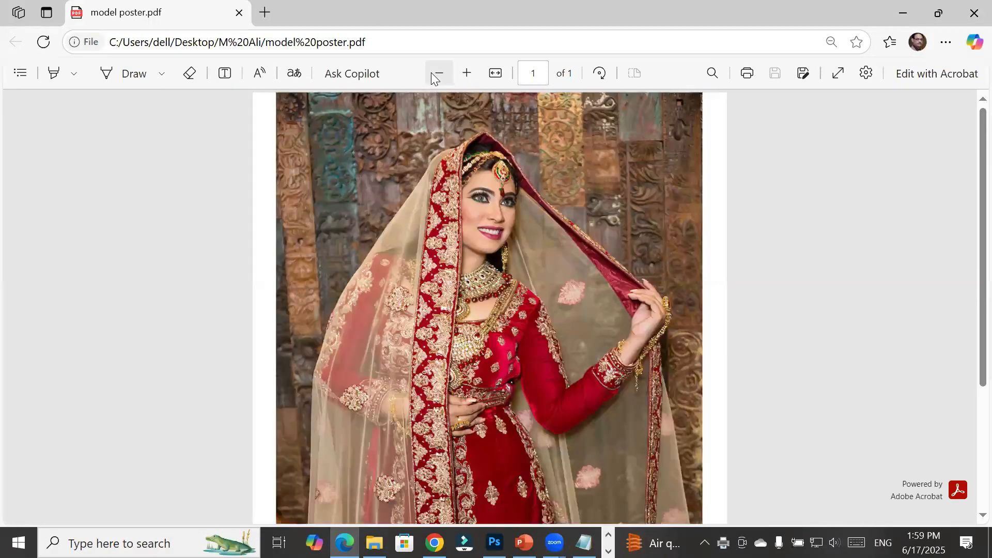
click(437, 73)
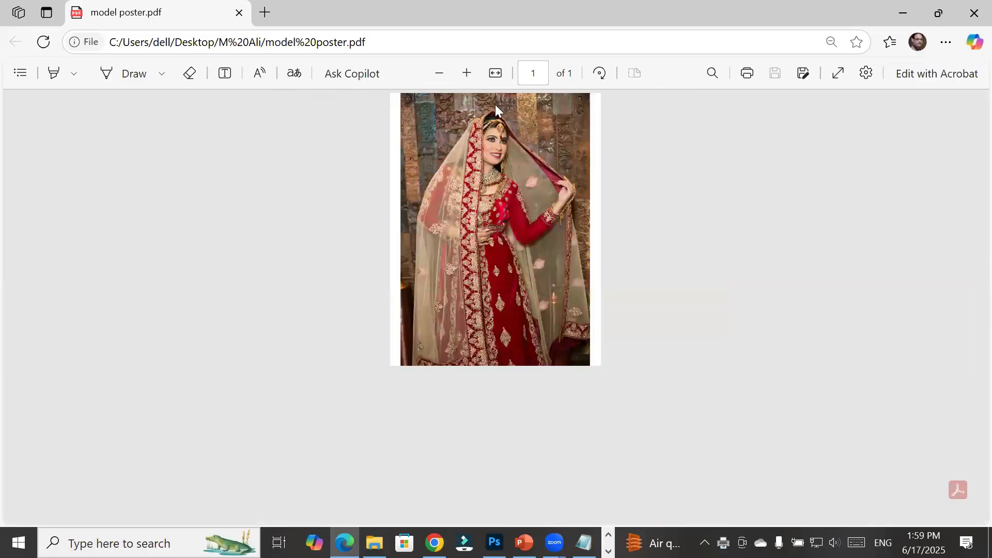
click(902, 13)
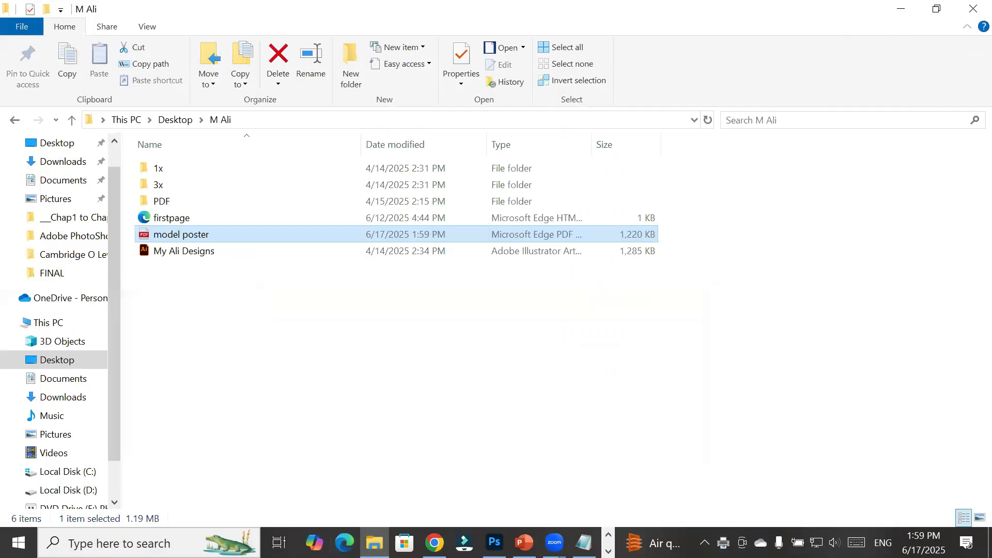
Switch to the Notepad notes and review the workspace components and default workspace name, then return to Photoshop
key(alt+Tab)
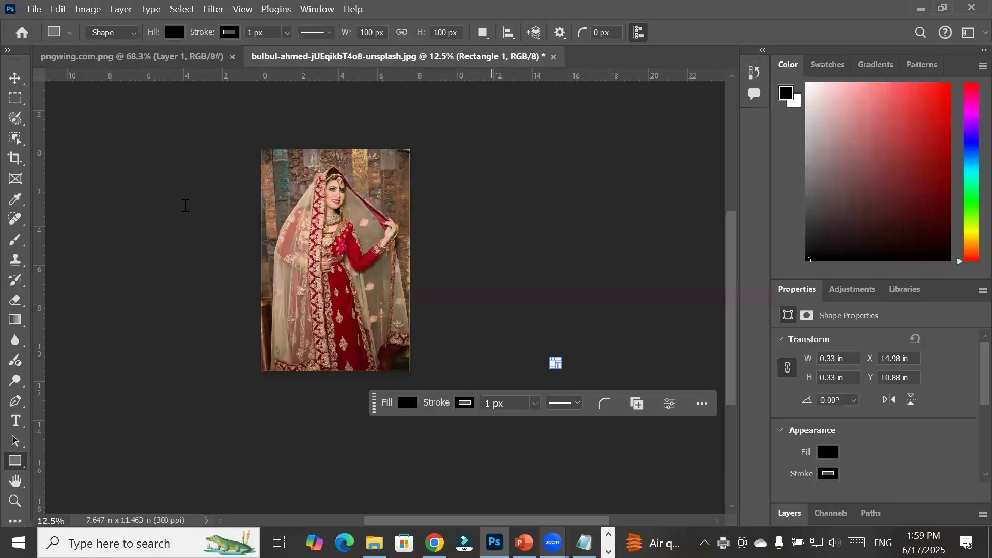
key(alt+Tab)
scroll(184, 206, up, 4)
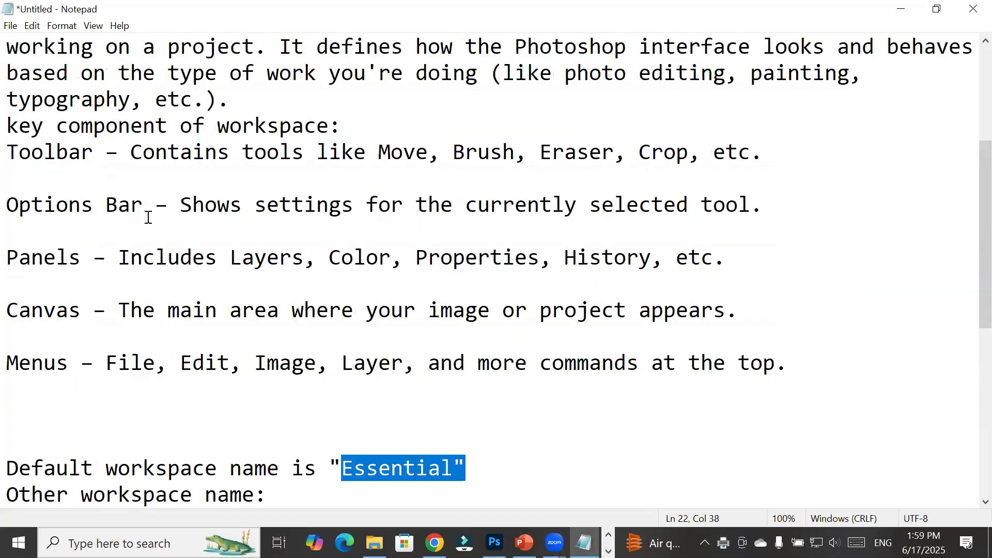
scroll(126, 263, down, 3)
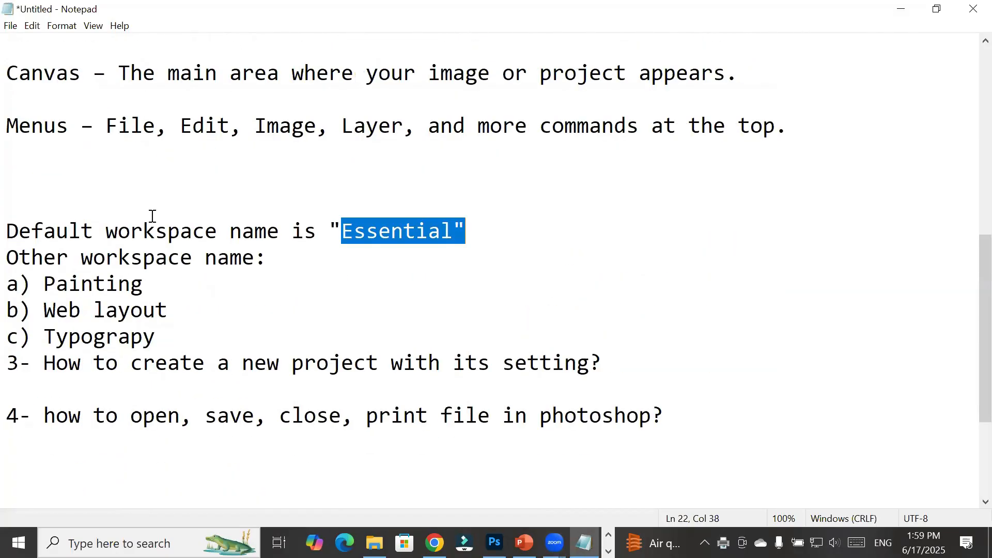
drag(105, 226, 325, 303)
drag(339, 227, 453, 242)
key(alt+Tab)
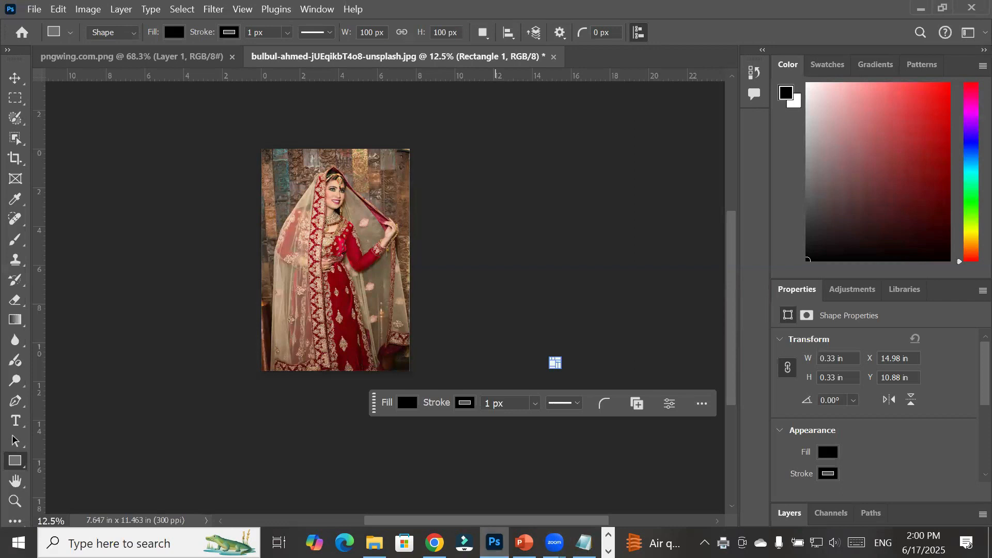
Switch the Photoshop workspace from Essentials to Motion
click(316, 10)
mouse_move(470, 37)
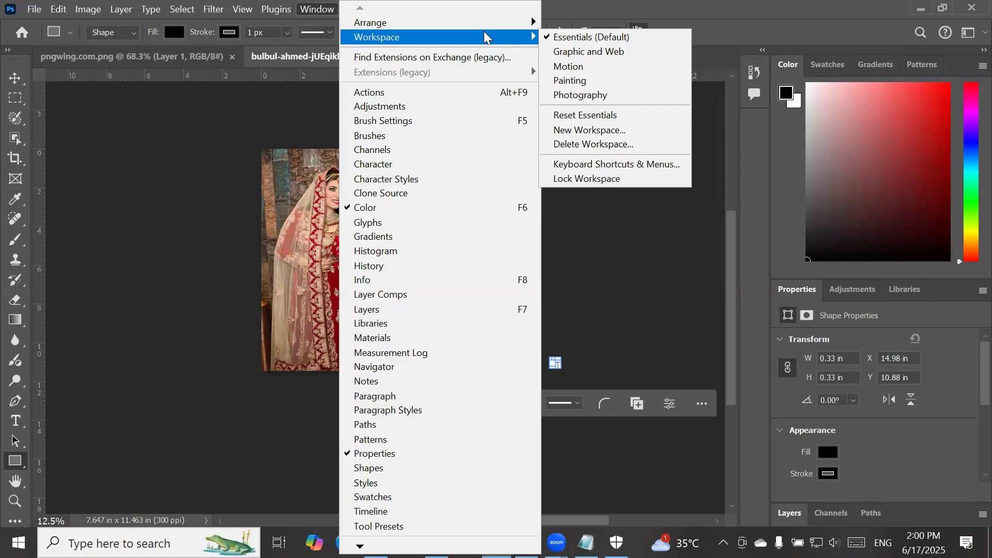
click(572, 67)
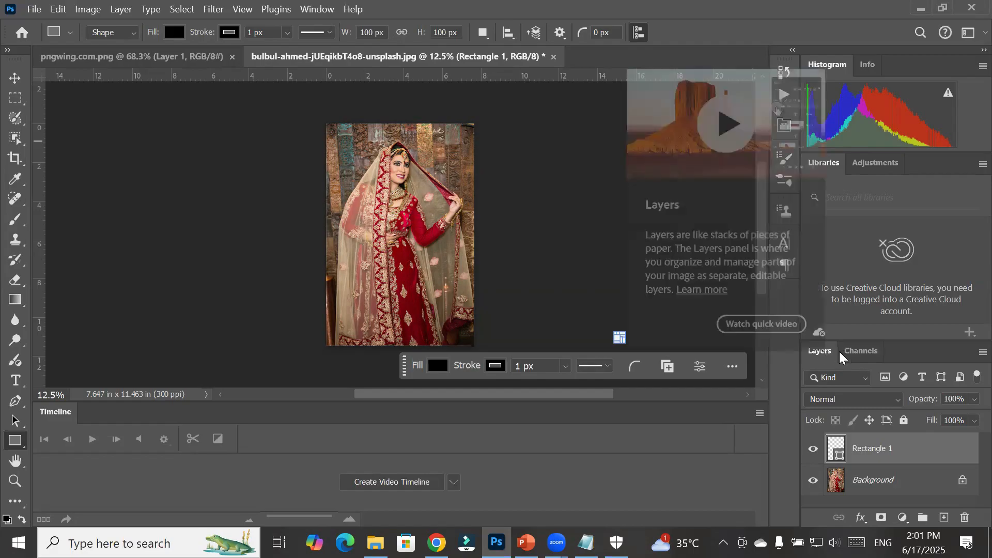
Examine the photo's channels and layers, and show the Info readouts in place of the histogram
click(860, 351)
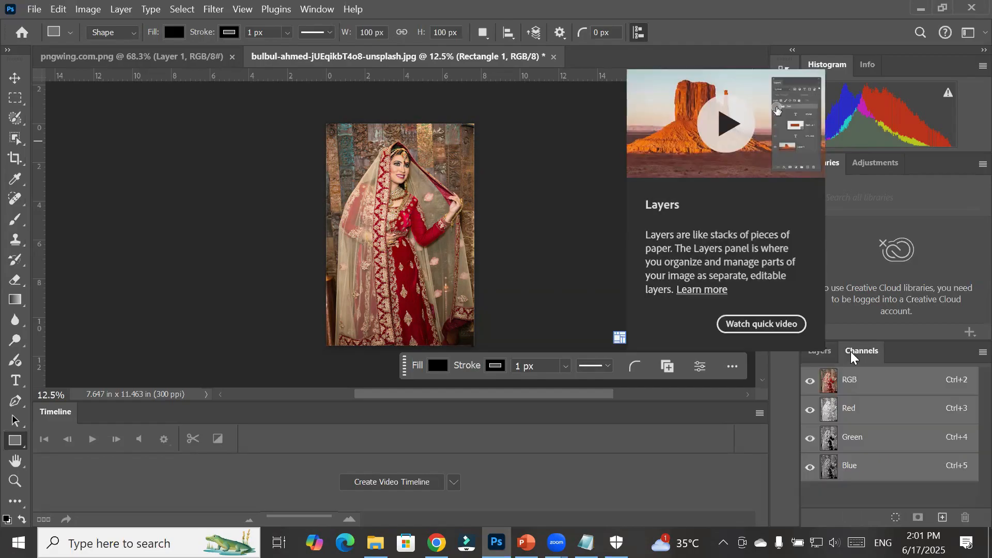
click(822, 361)
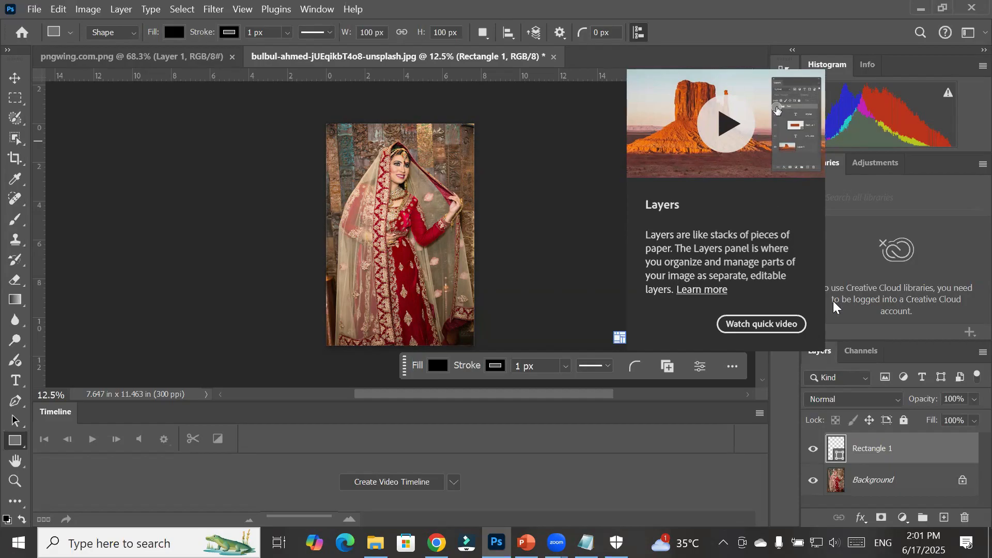
click(867, 65)
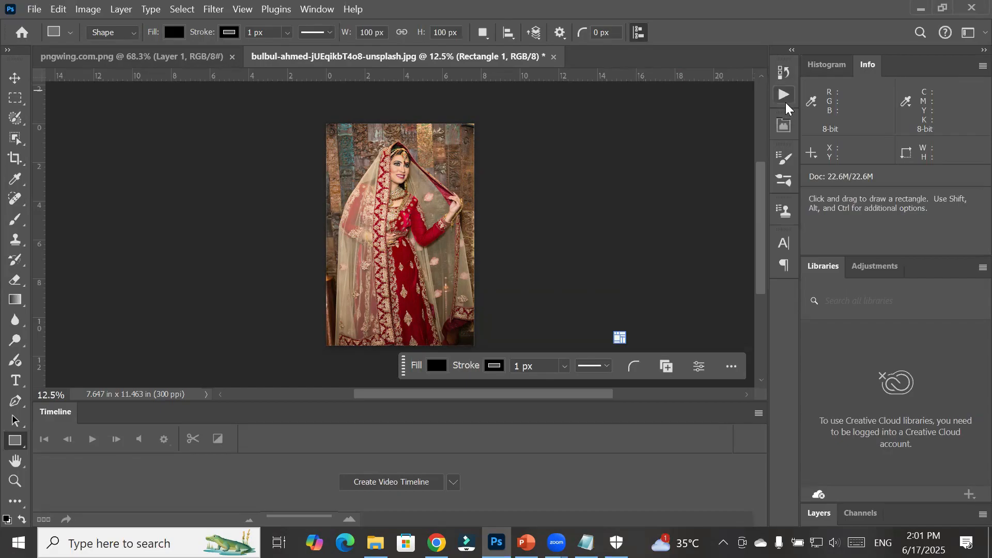
Examine the Actions list and the Character and Paragraph settings of the Motion workspace
click(784, 98)
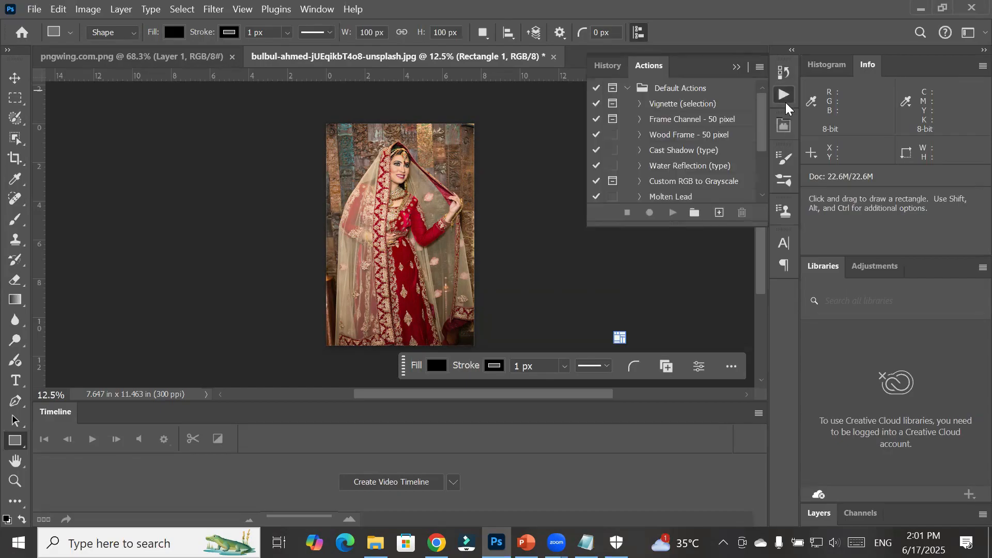
click(785, 98)
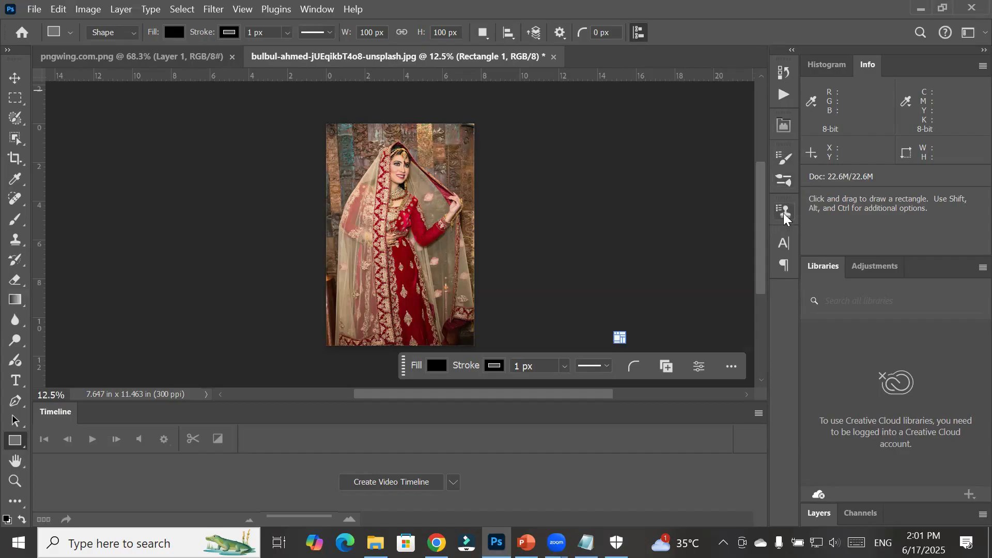
click(784, 245)
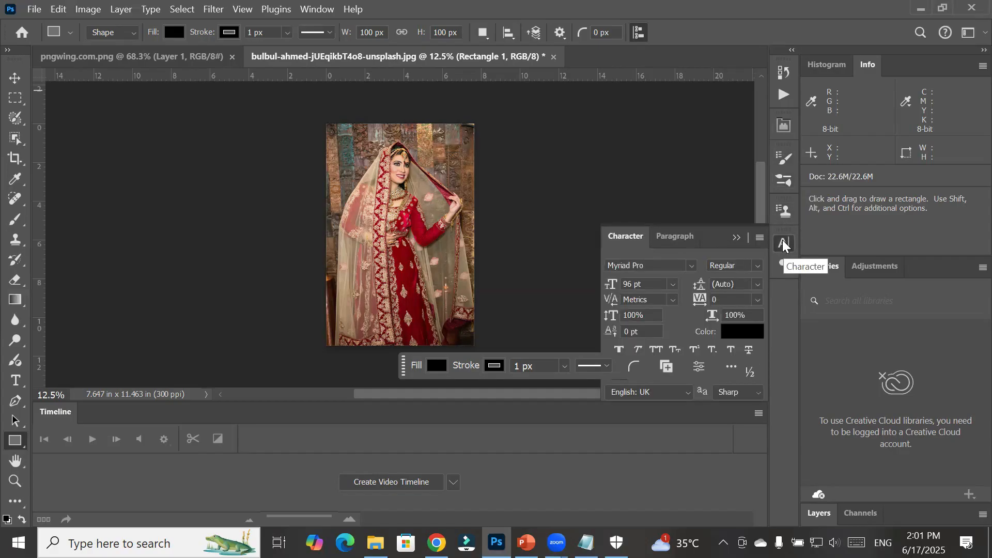
click(783, 244)
click(784, 266)
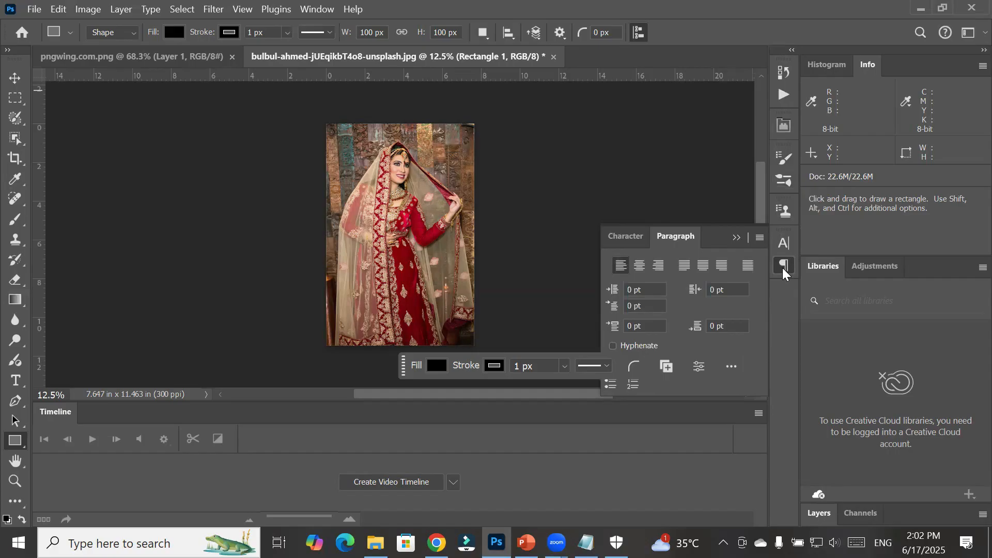
Show the General Brushes, activate the Brush tool and rasterize the Rectangle 1 shape layer for painting
click(782, 182)
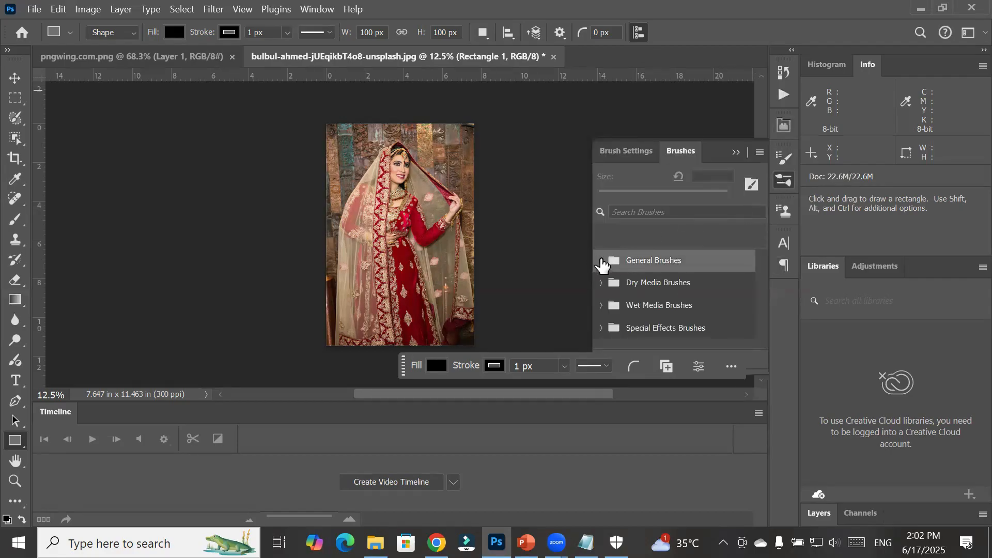
click(610, 261)
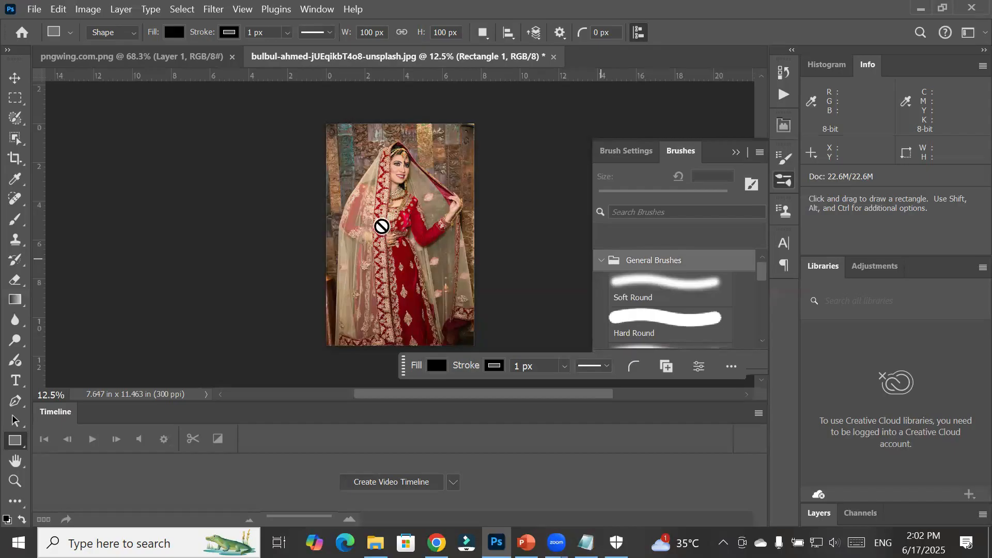
key(b)
click(400, 222)
click(480, 226)
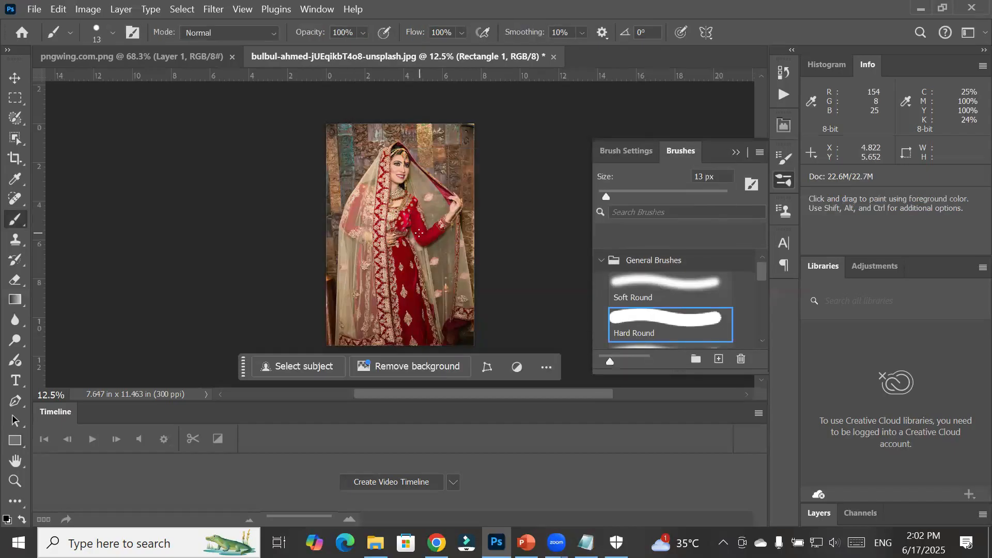
Enlarge the Hard Round brush to 2000 px and paint a single black dab over the bride
key(bracketright)
key(bracketright)
key(bracketright)
key(bracketright)
key(bracketright)
key(bracketright)
key(bracketright)
key(bracketright)
key(bracketright)
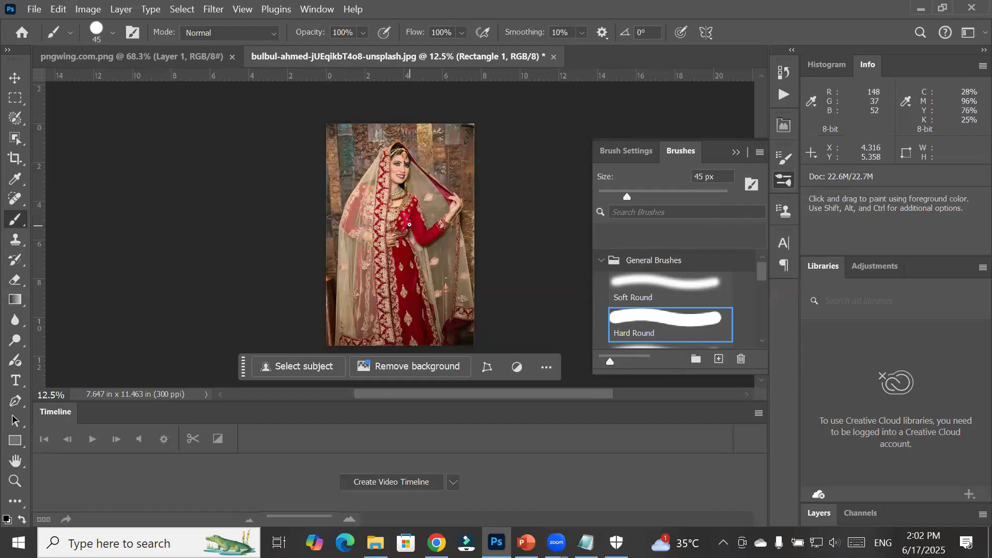
key(bracketright)
key(bracketright)
key(bracketright)
key(bracketright)
key(bracketright)
key(bracketright)
key(bracketright)
key(bracketright)
key(bracketright)
key(bracketright)
key(bracketright)
key(bracketright)
key(bracketright)
key(bracketright)
key(bracketright)
key(bracketright)
key(bracketright)
key(bracketright)
key(bracketright)
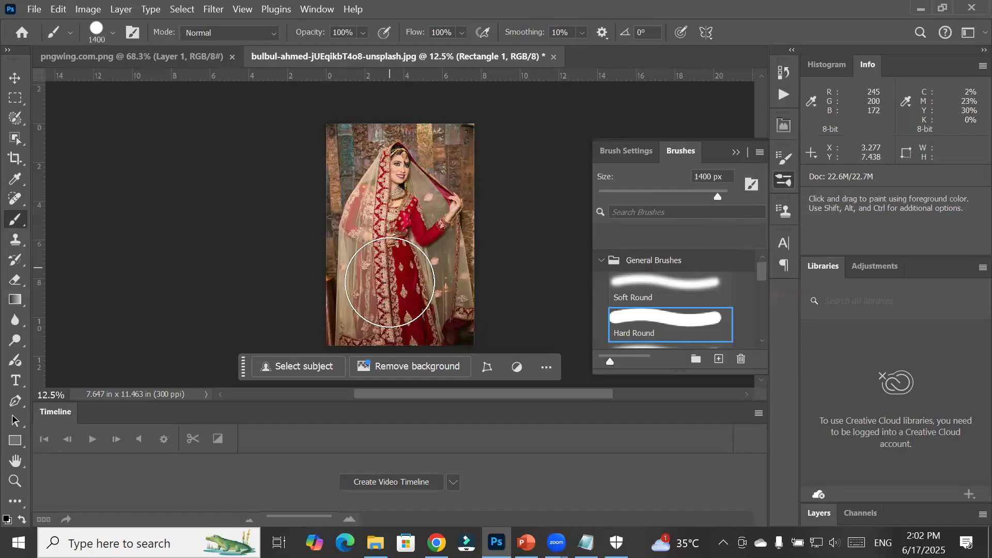
key(bracketright)
key(bracketright)
key(bracketright)
key(bracketright)
key(bracketright)
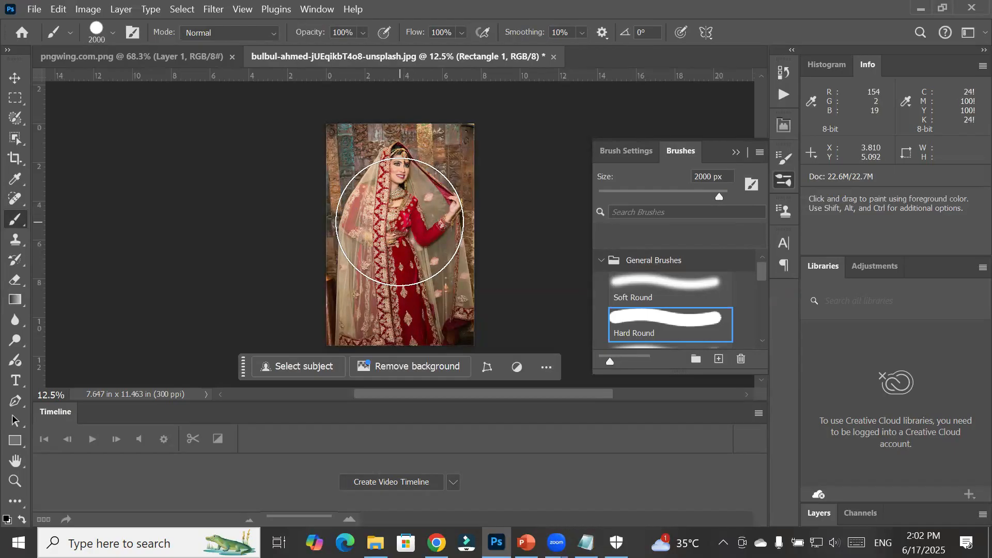
click(396, 226)
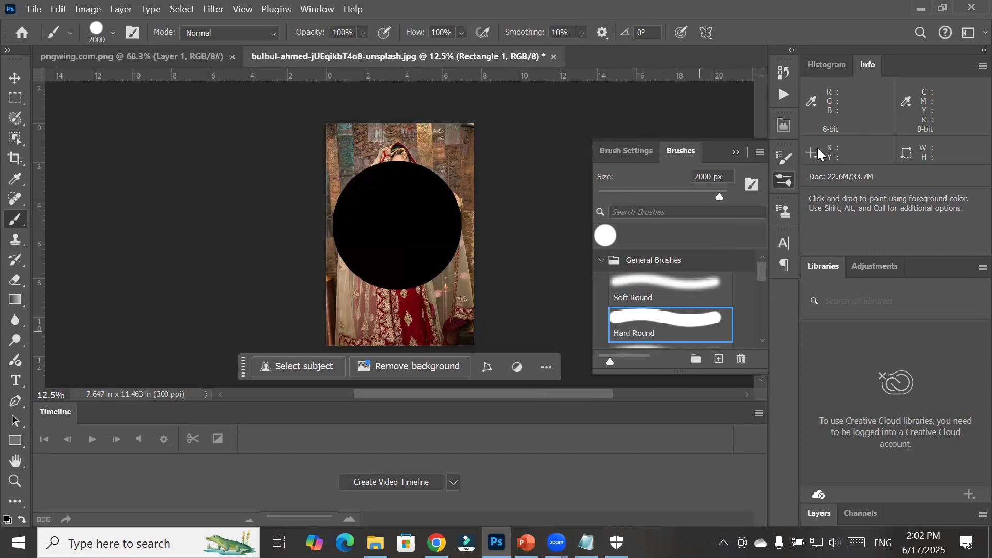
Expand the Layers panel and detach it as a floating panel over the canvas
click(813, 506)
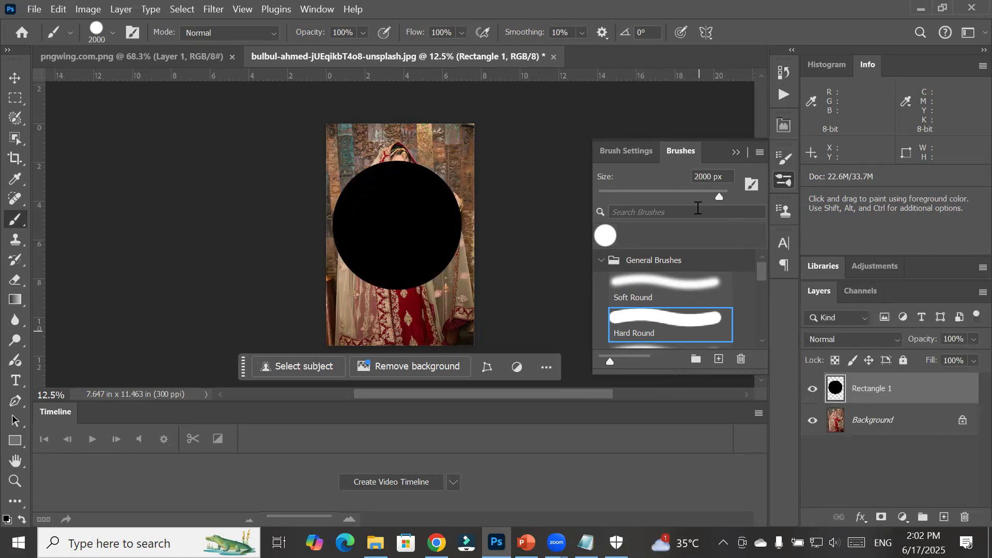
drag(817, 293, 482, 119)
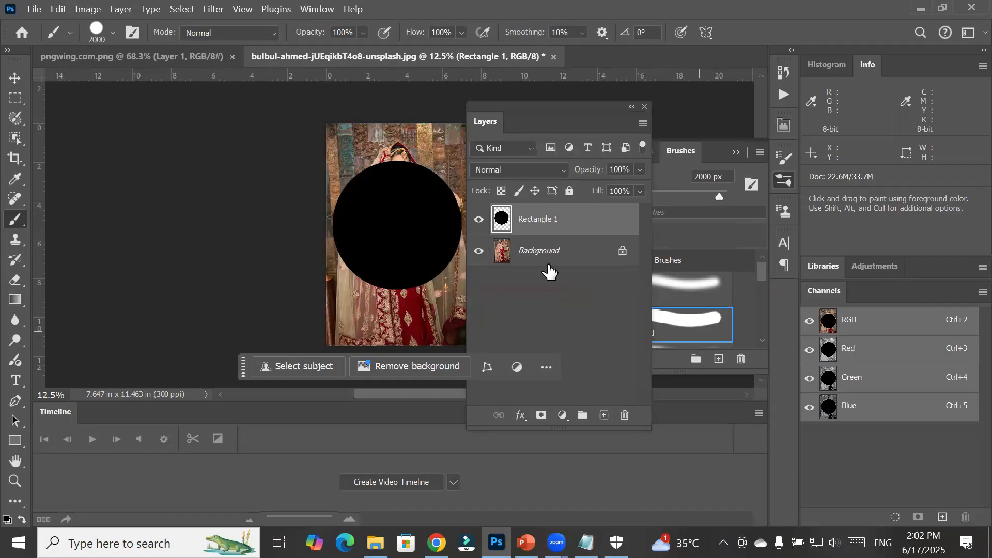
Select the Background and Rectangle 1 layers in turn and start converting the locked Background into a regular layer
click(539, 260)
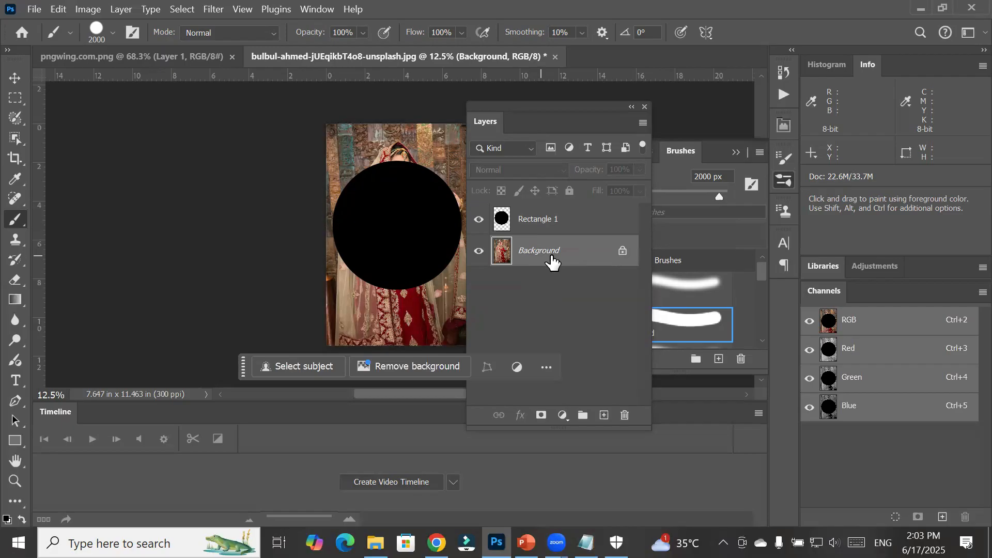
click(548, 220)
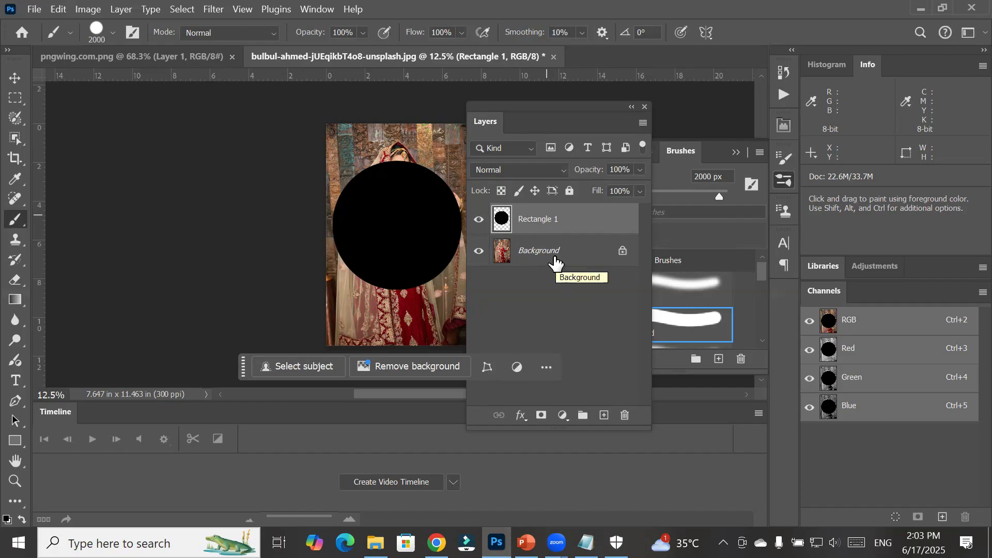
double_click(539, 251)
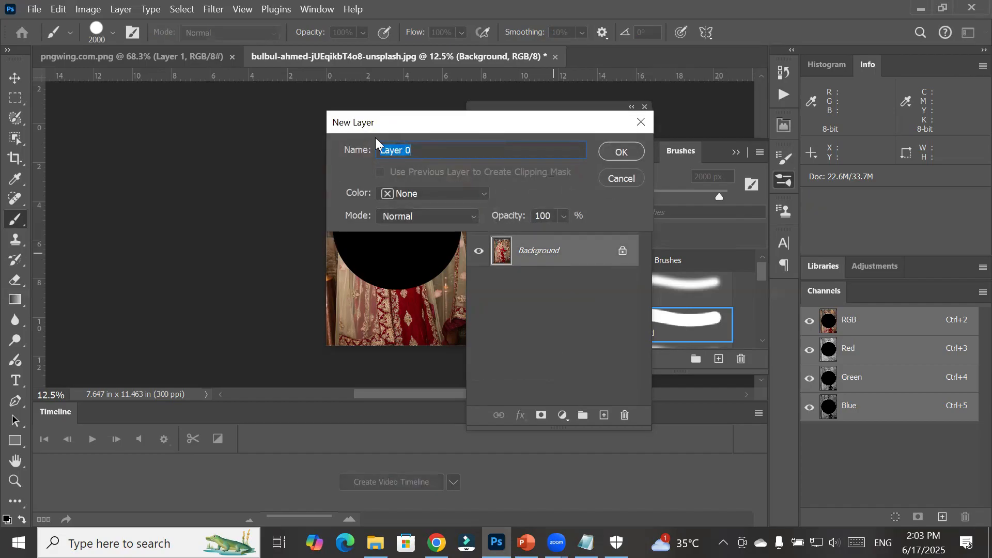
Convert the locked Background into the regular layer Layer 0 and move the Rectangle 1 layer beneath it
click(661, 249)
key(Return)
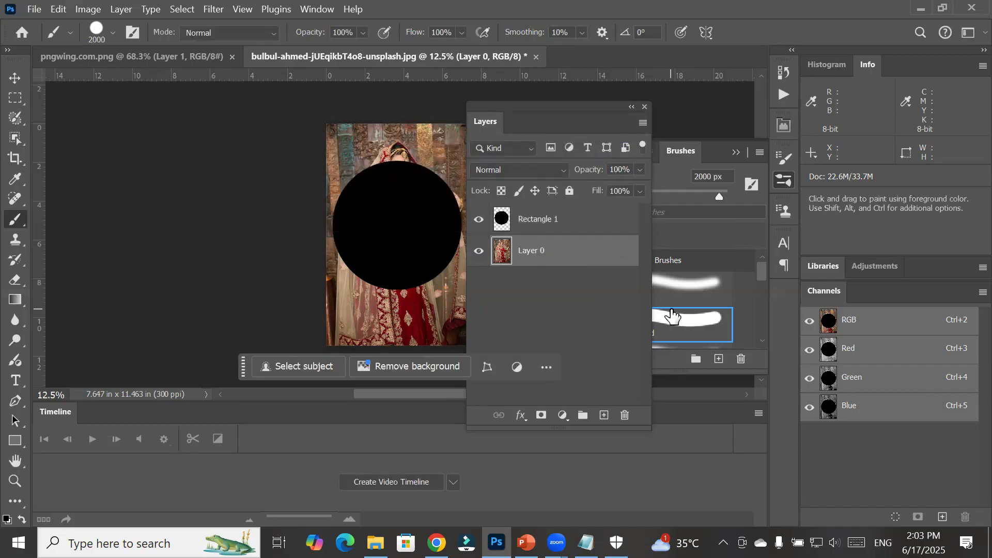
click(532, 218)
drag(532, 220, 527, 263)
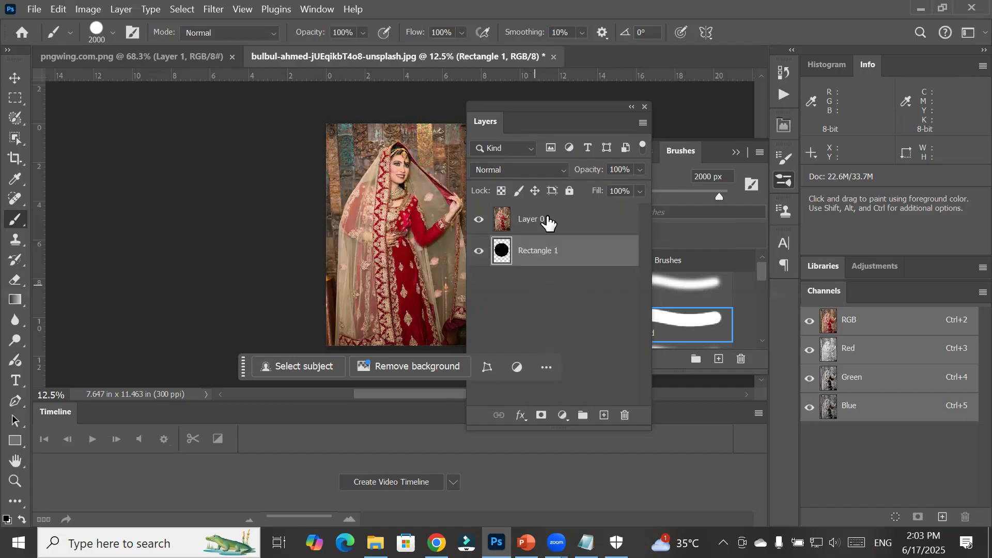
Reduce Layer 0's opacity to 43% and further toward transparent, and bring it back to 100%
click(533, 220)
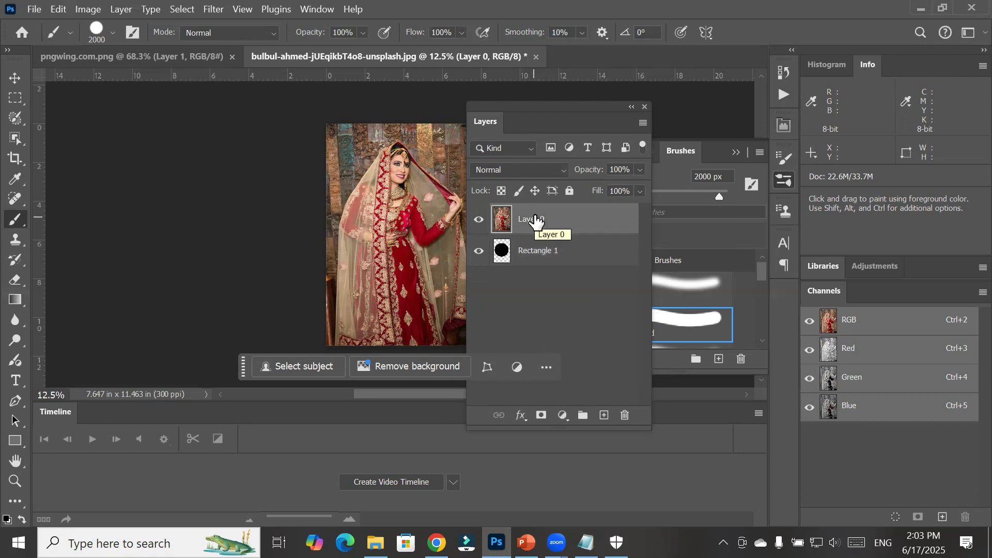
click(640, 170)
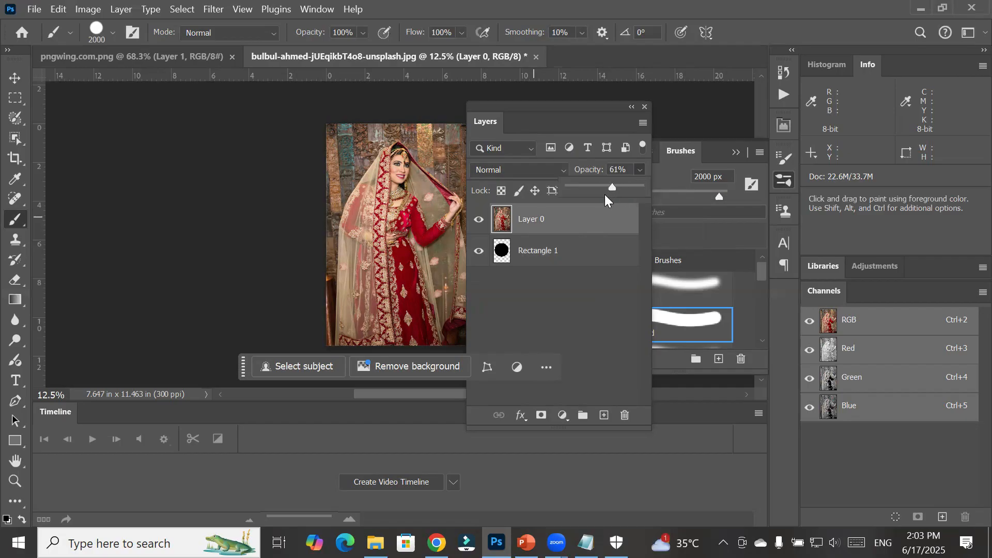
drag(604, 194, 600, 195)
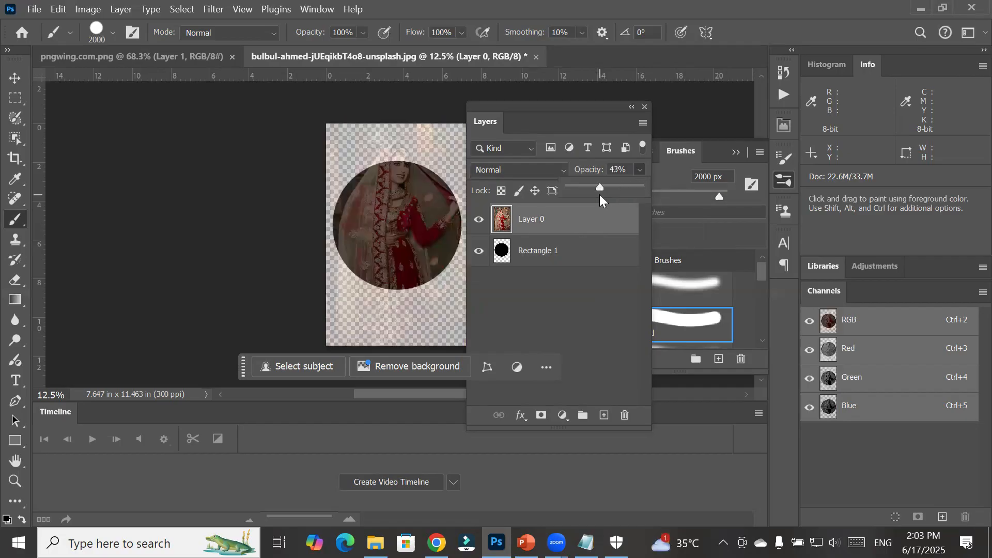
drag(601, 186, 581, 192)
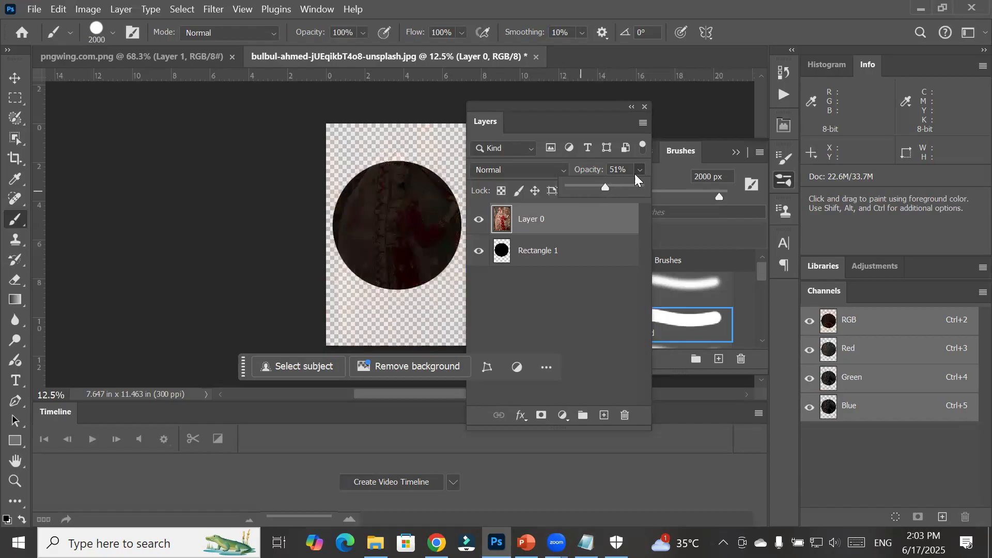
drag(634, 173, 642, 172)
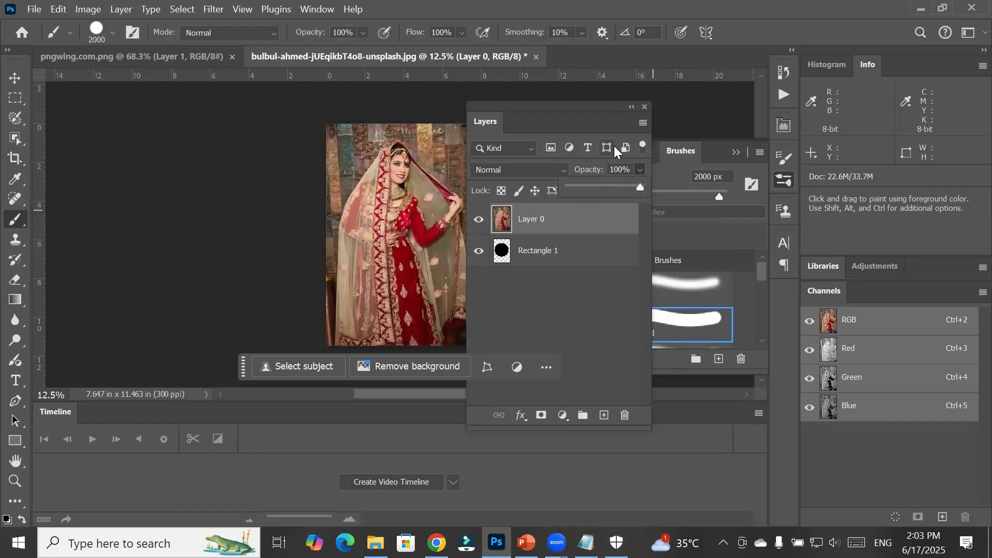
Move the floating Layers panel clear of the photo and delete the Rectangle 1 layer
drag(582, 108, 647, 117)
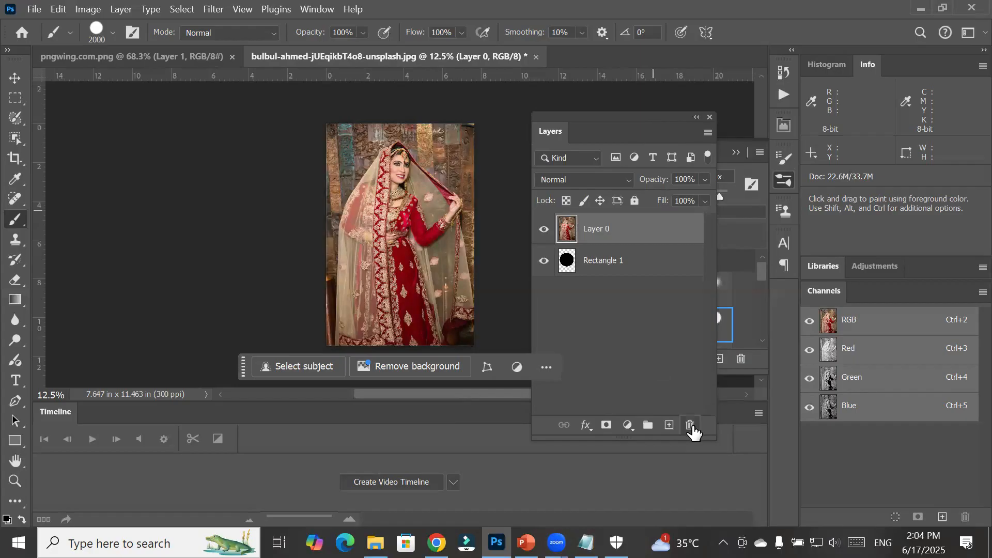
click(594, 268)
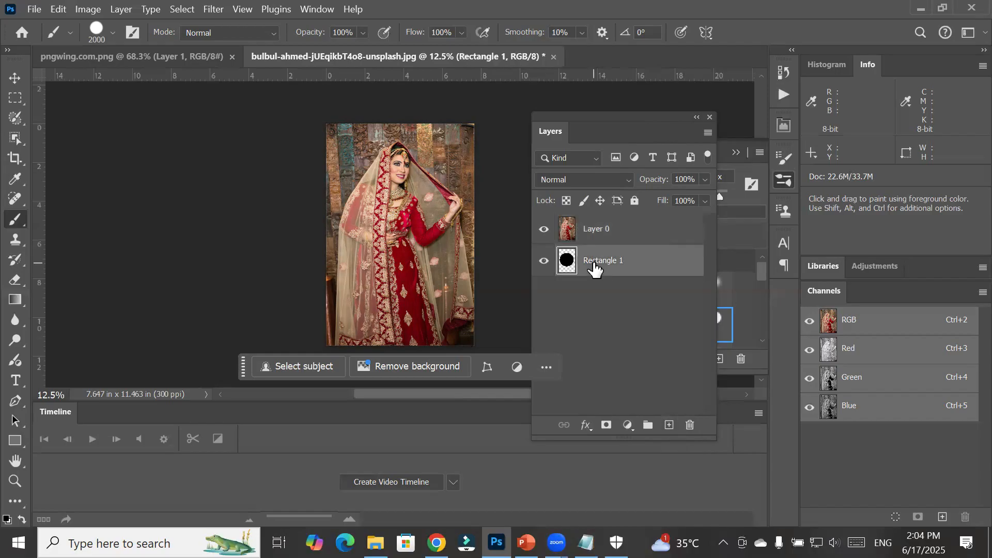
click(689, 425)
click(473, 224)
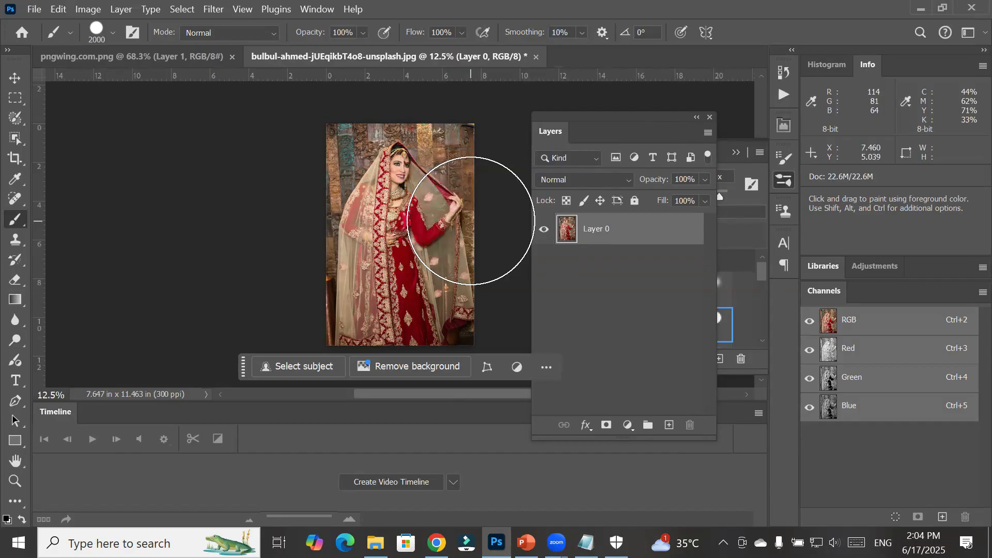
Try adding a new empty layer and a duplicate of Layer 0, deleting each one again
click(666, 436)
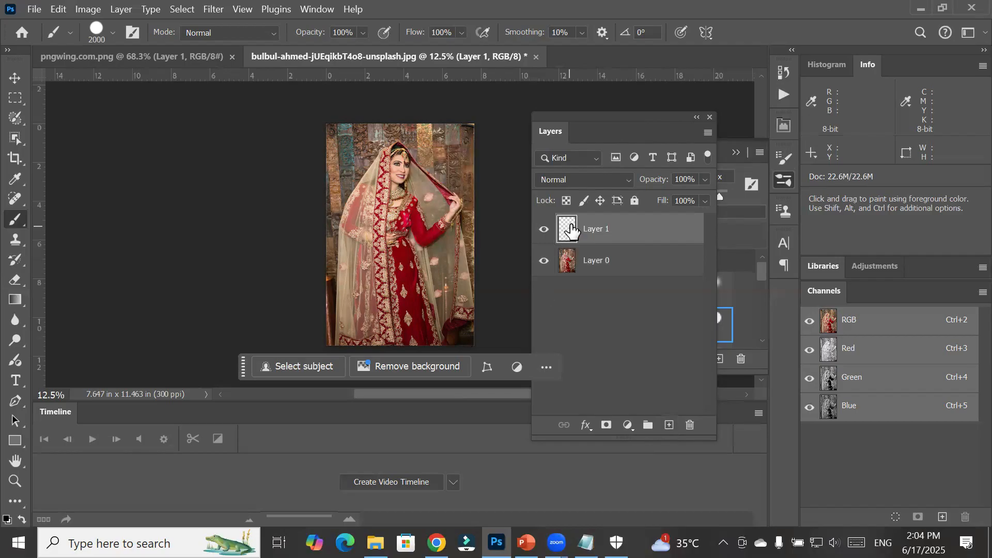
click(689, 425)
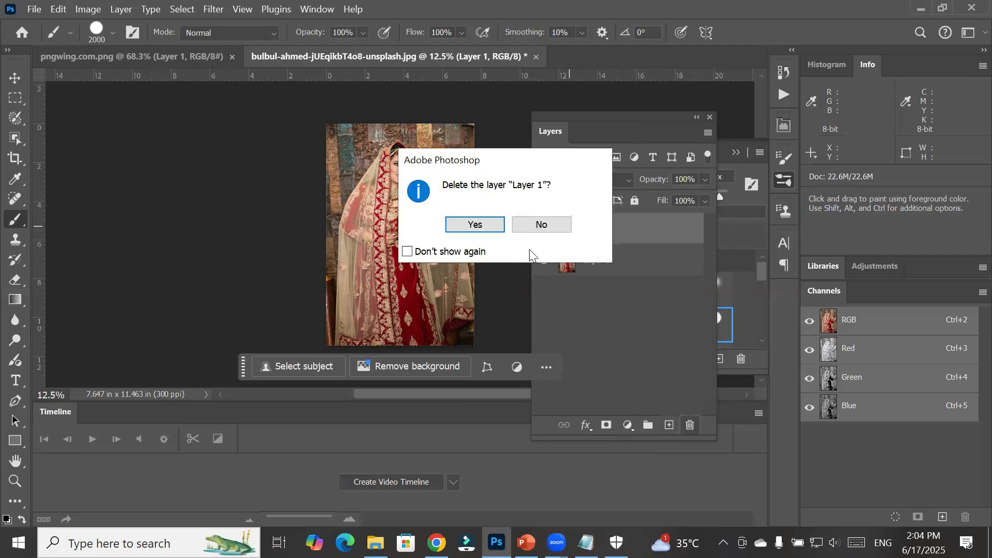
click(490, 221)
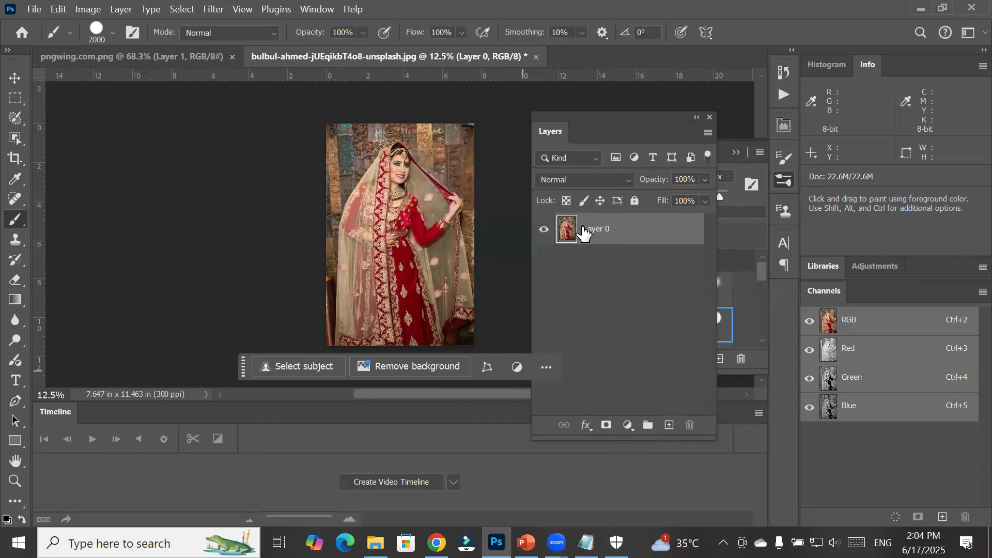
drag(566, 230, 670, 424)
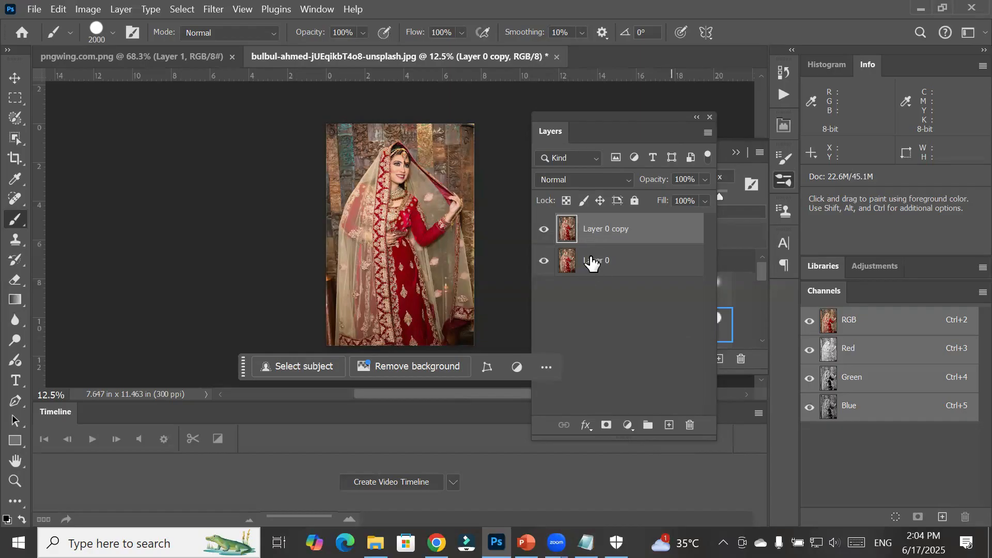
drag(599, 237, 694, 429)
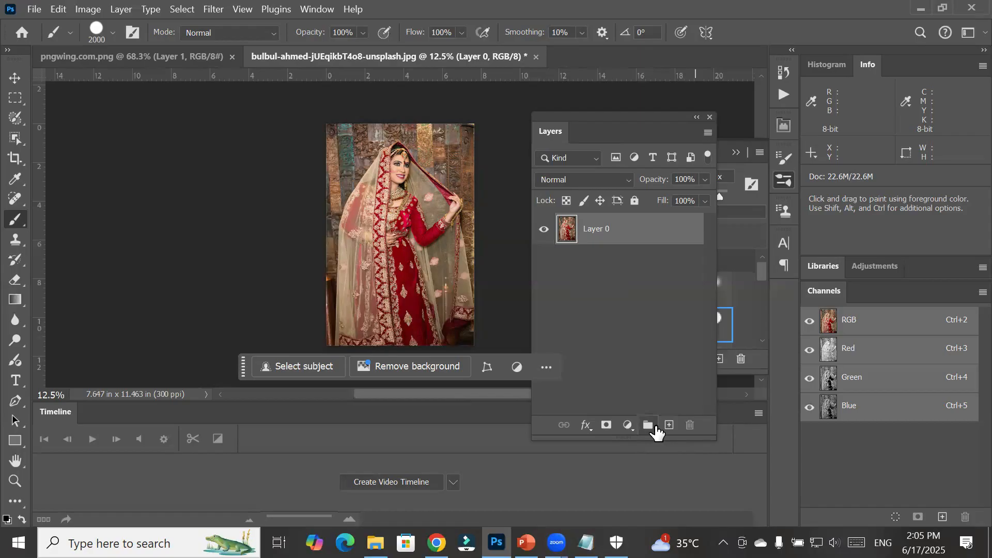
Look through the available adjustment layers and layer effects for Layer 0 without applying any
click(634, 425)
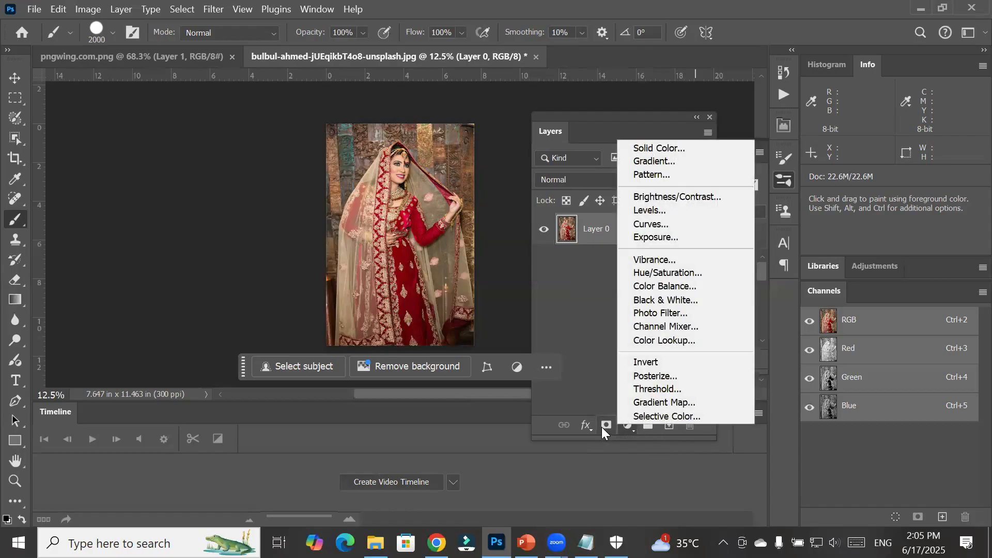
click(588, 426)
click(586, 427)
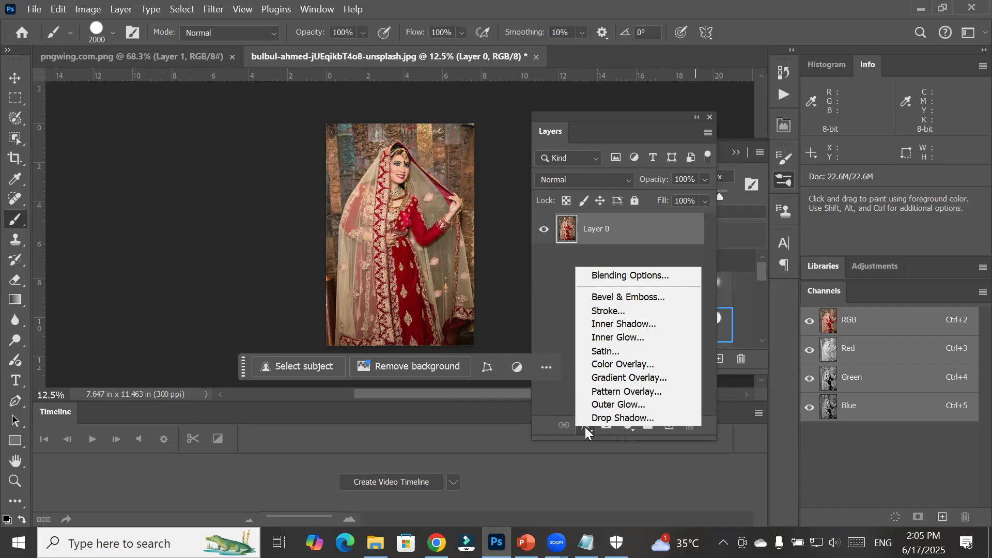
click(229, 414)
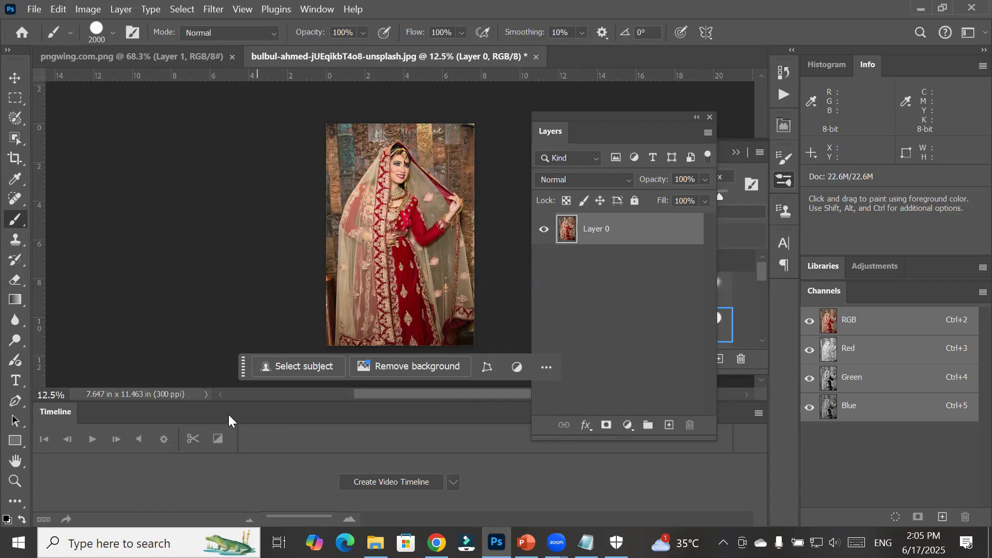
Undock the Timeline panel so it floats over the canvas and view its timeline creation options
drag(188, 414, 229, 157)
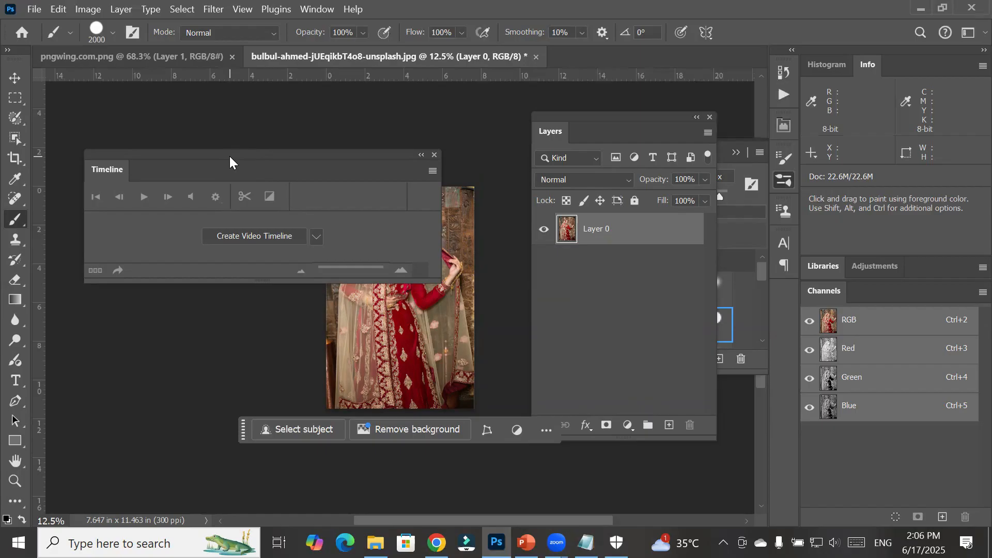
click(317, 237)
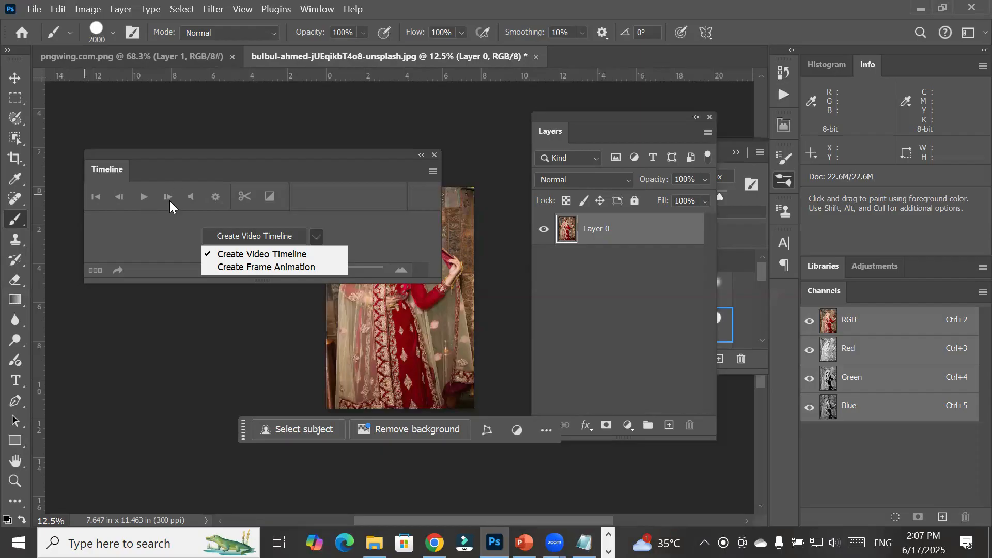
click(221, 158)
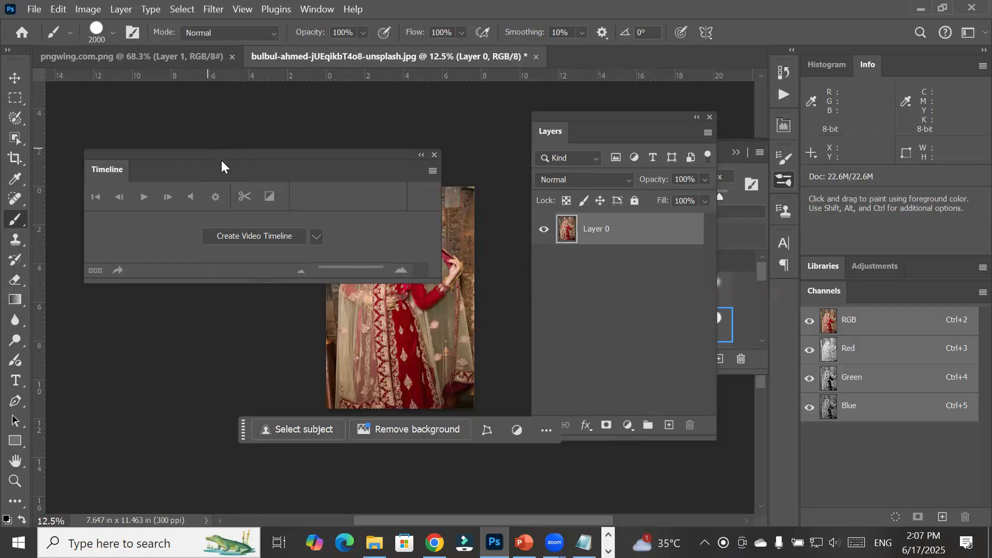
Try the Timeline panel docked with Histogram and Info, return it below the canvas, and move the Layers panel off the Brushes panel
drag(268, 160, 891, 63)
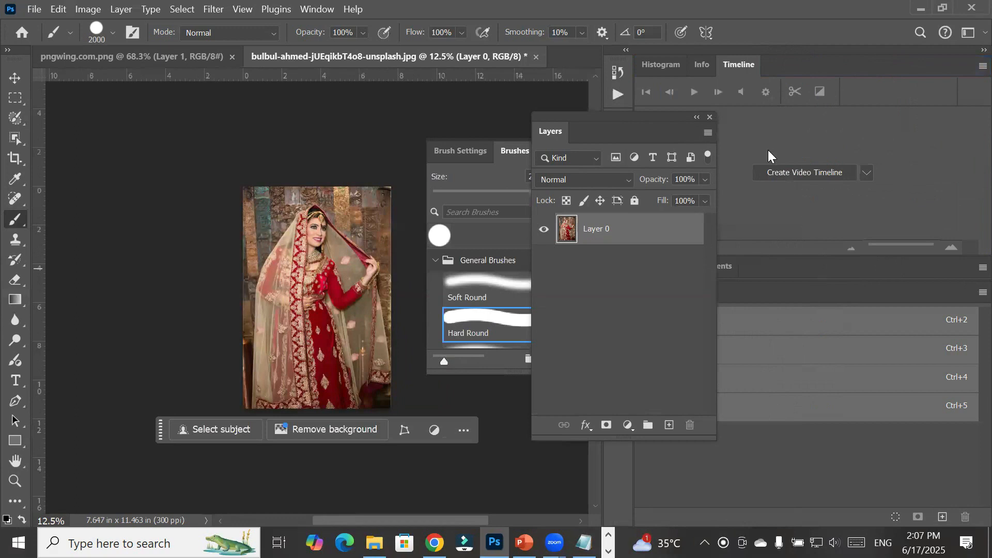
drag(754, 62, 312, 498)
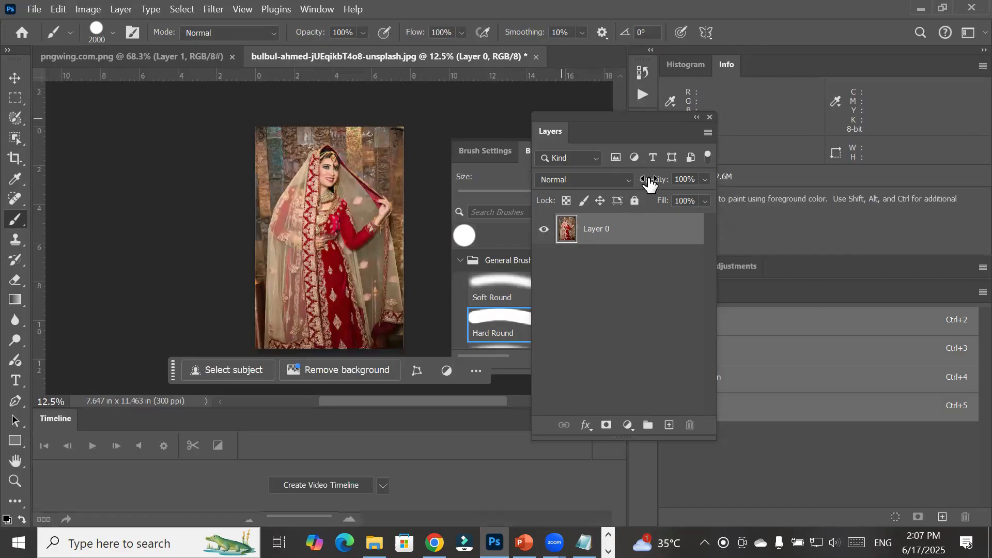
drag(661, 124, 738, 107)
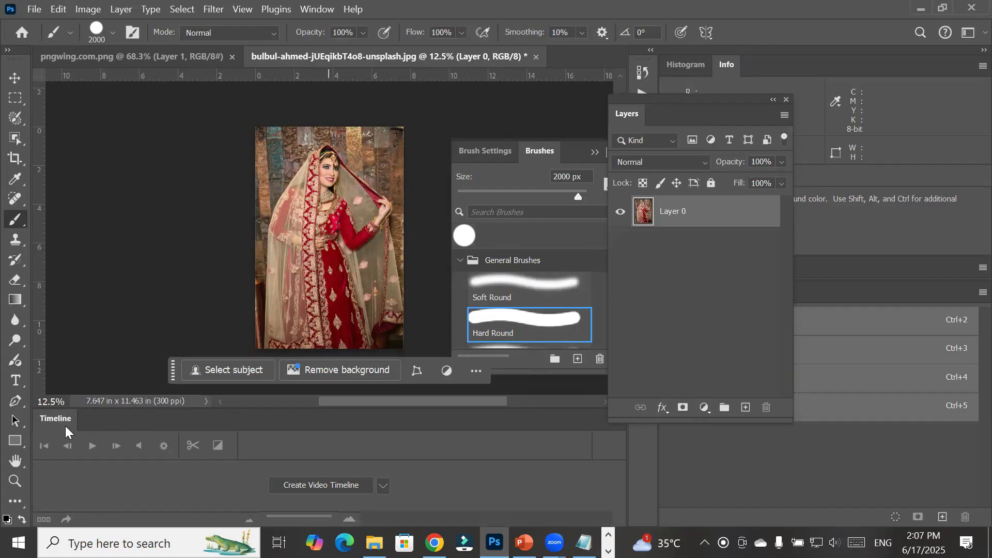
Switch the workspace from Motion to Essentials (Default)
click(311, 12)
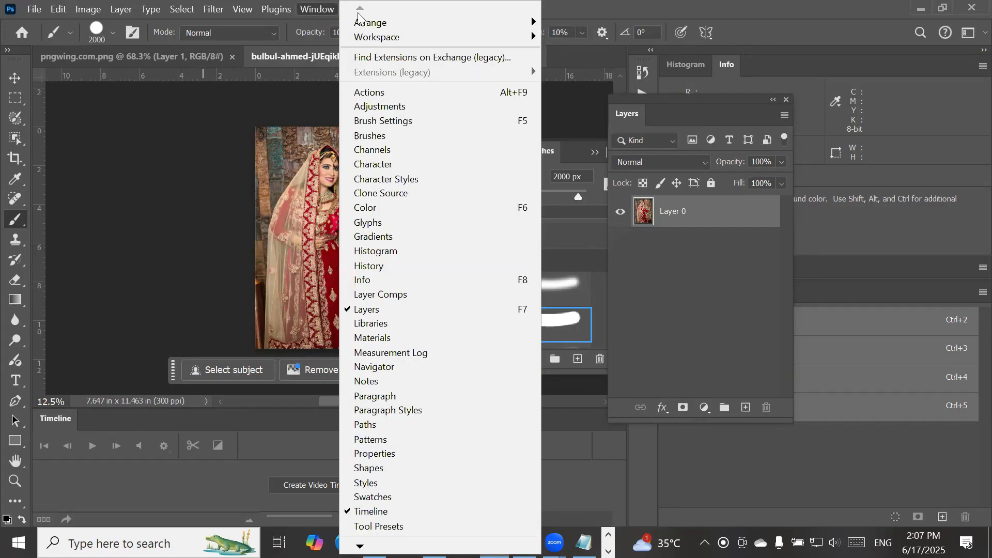
mouse_move(406, 37)
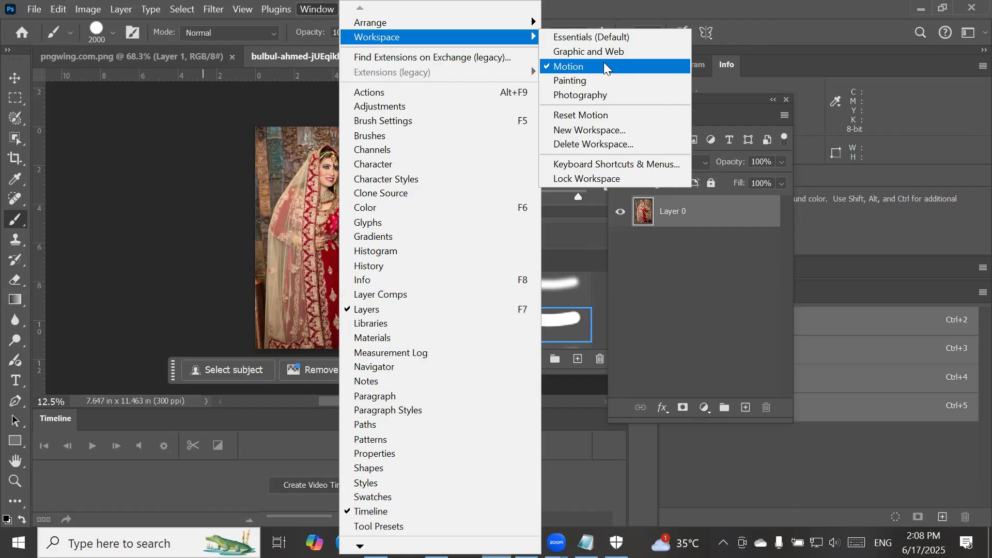
click(624, 39)
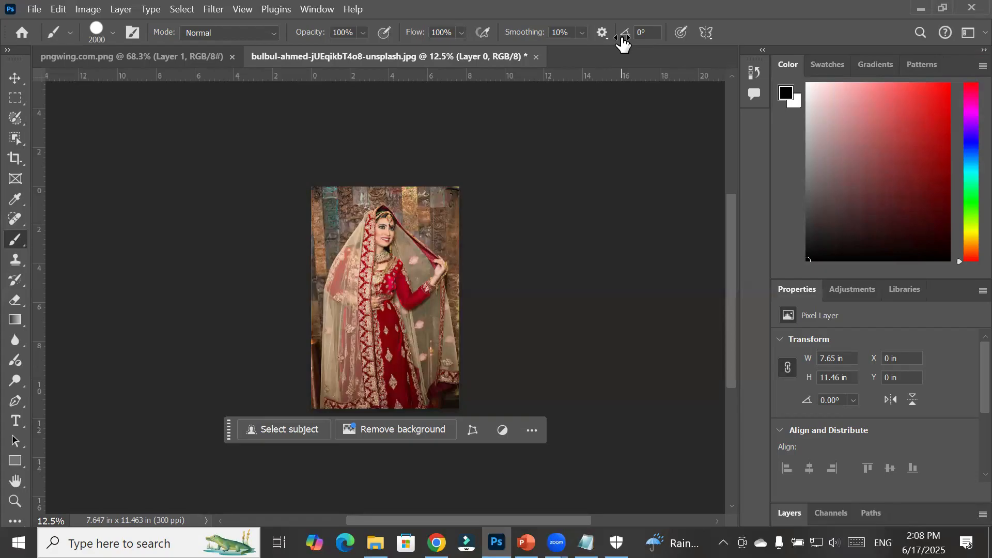
Show the Timeline panel in the Essentials workspace
click(324, 12)
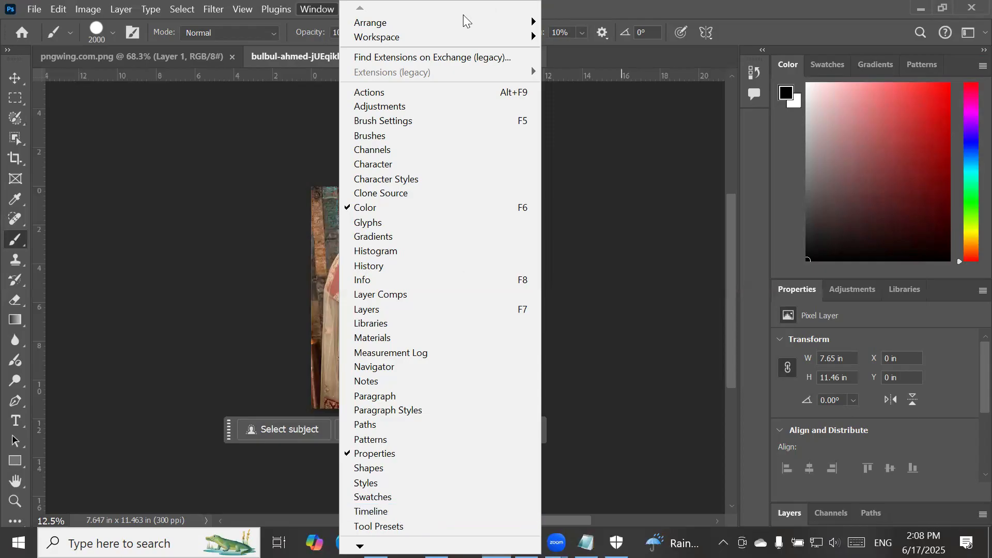
mouse_move(438, 40)
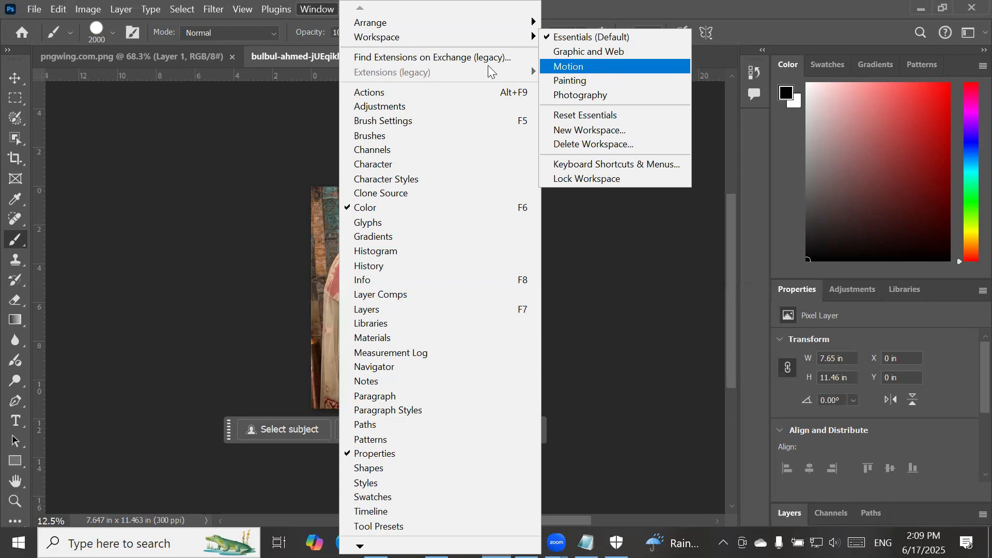
click(407, 512)
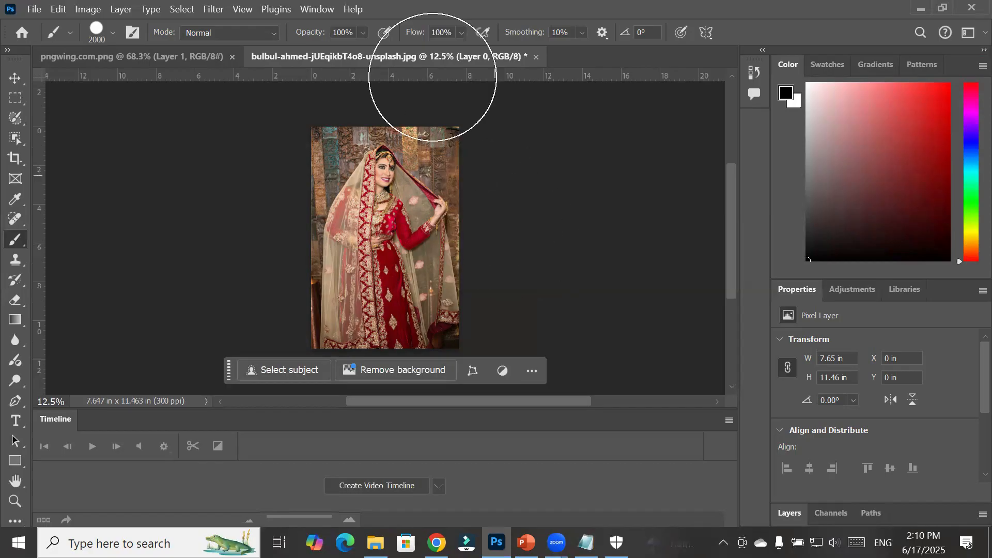
Switch the workspace to Painting
click(316, 12)
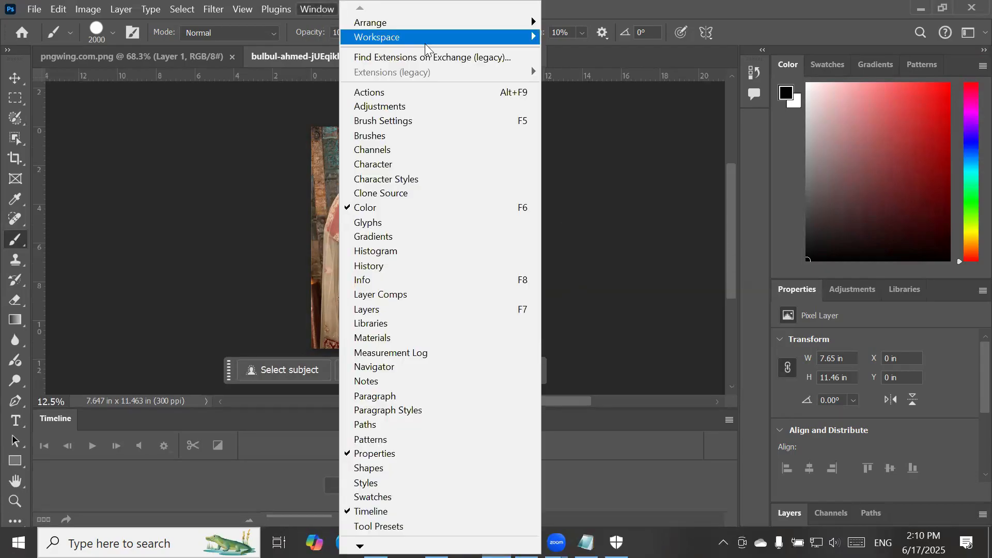
mouse_move(494, 34)
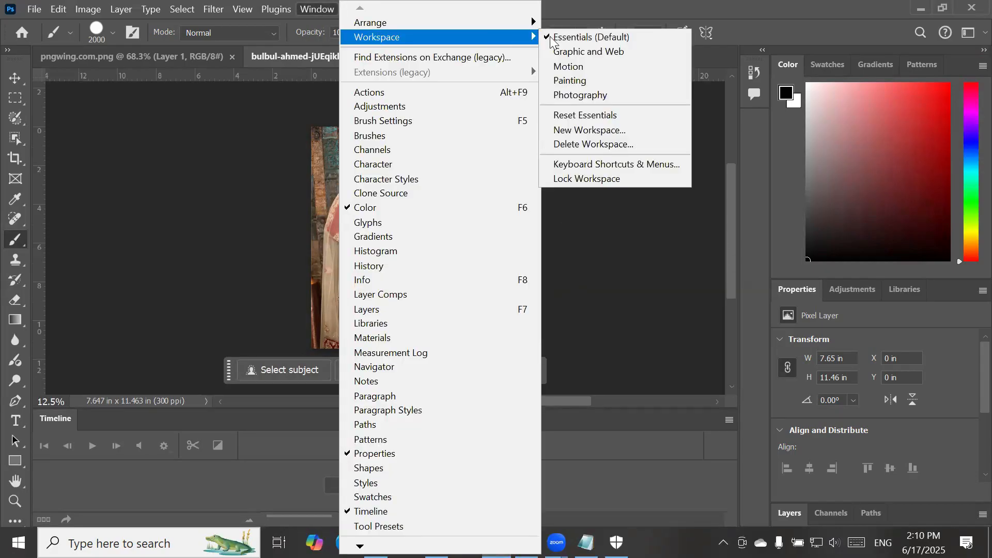
click(599, 76)
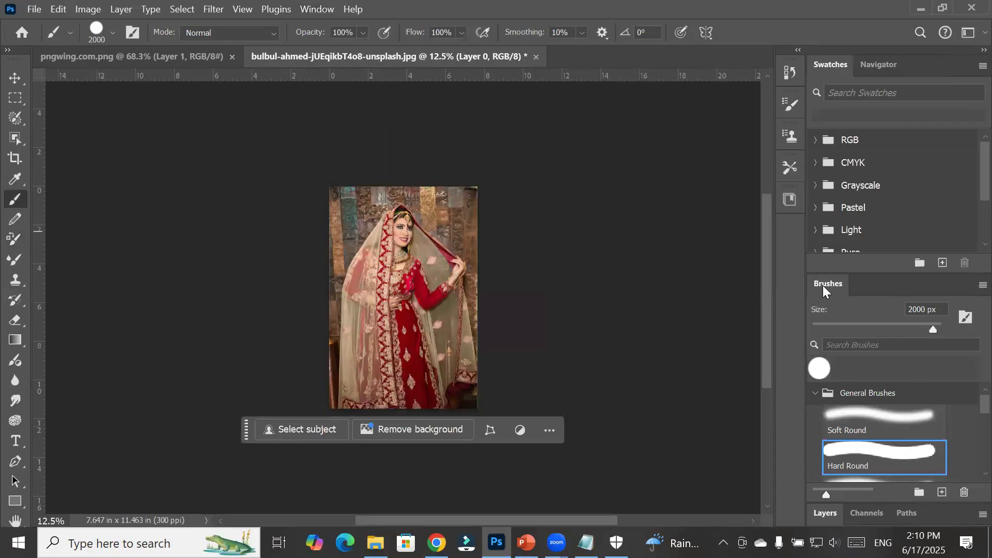
Undock the Brushes panel and the collapsed Brush Settings panel so both float over the canvas area
mouse_move(824, 282)
mouse_down()
mouse_move(587, 268)
mouse_move(147, 195)
mouse_up()
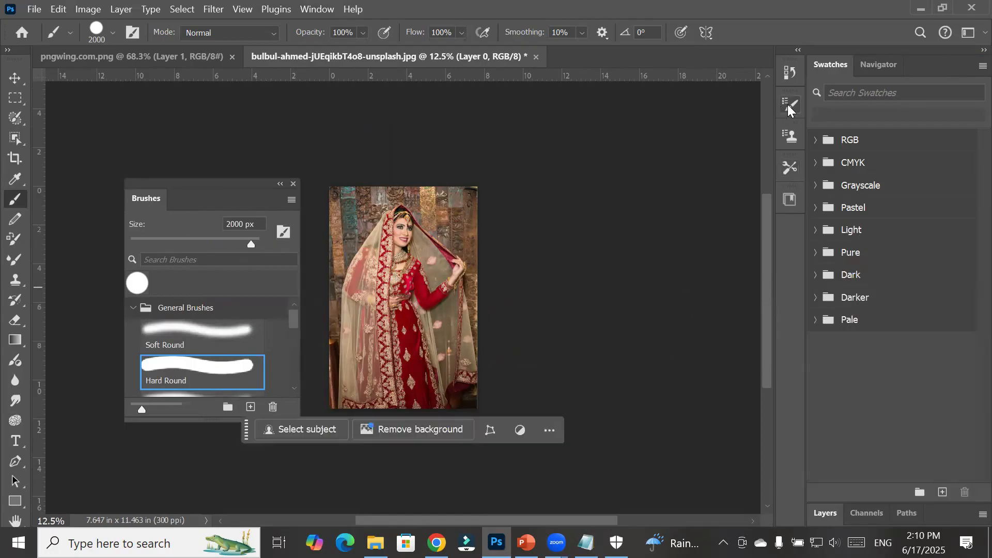
mouse_move(788, 110)
mouse_down()
mouse_move(526, 159)
mouse_move(403, 146)
mouse_up()
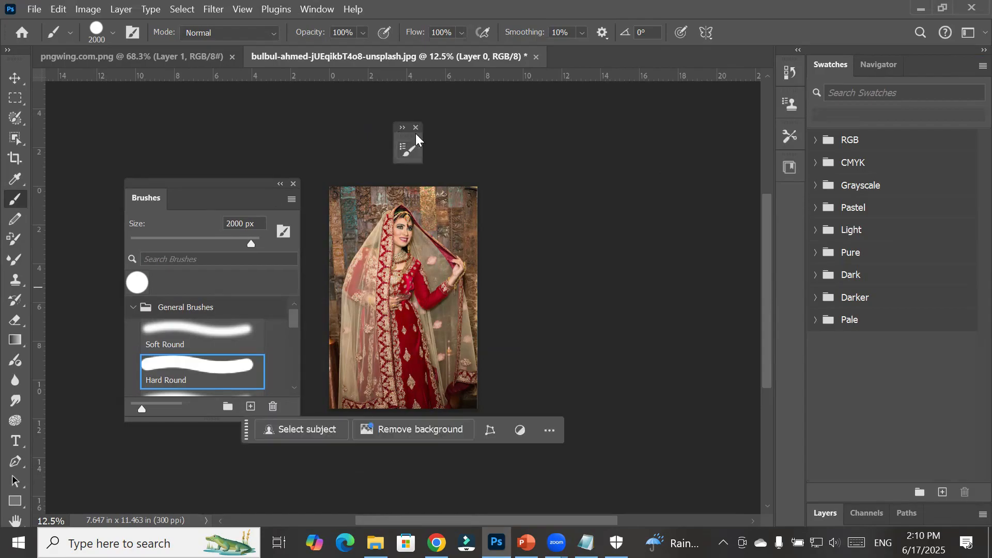
Expand the floating Brush Settings panel and open the CMYK group in the Swatches panel
click(400, 128)
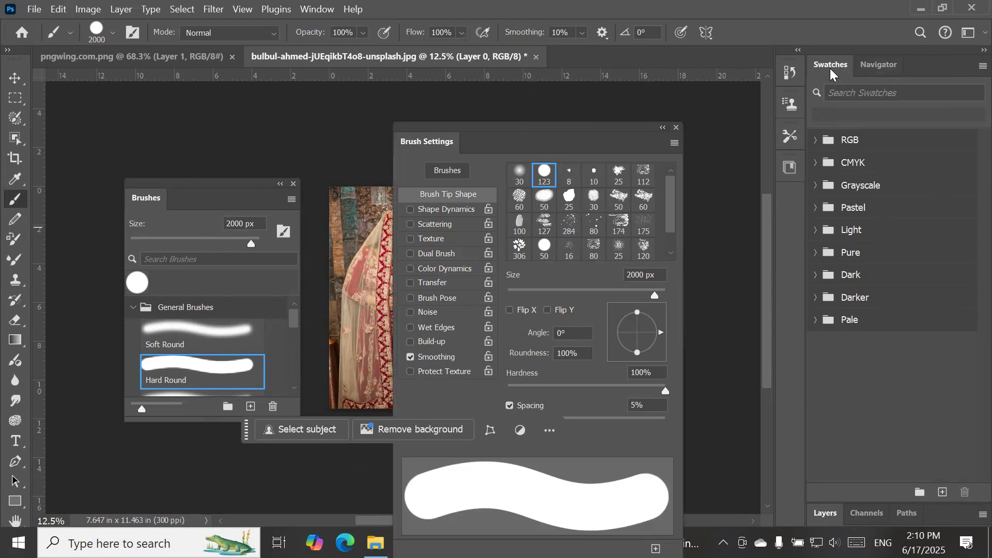
click(815, 140)
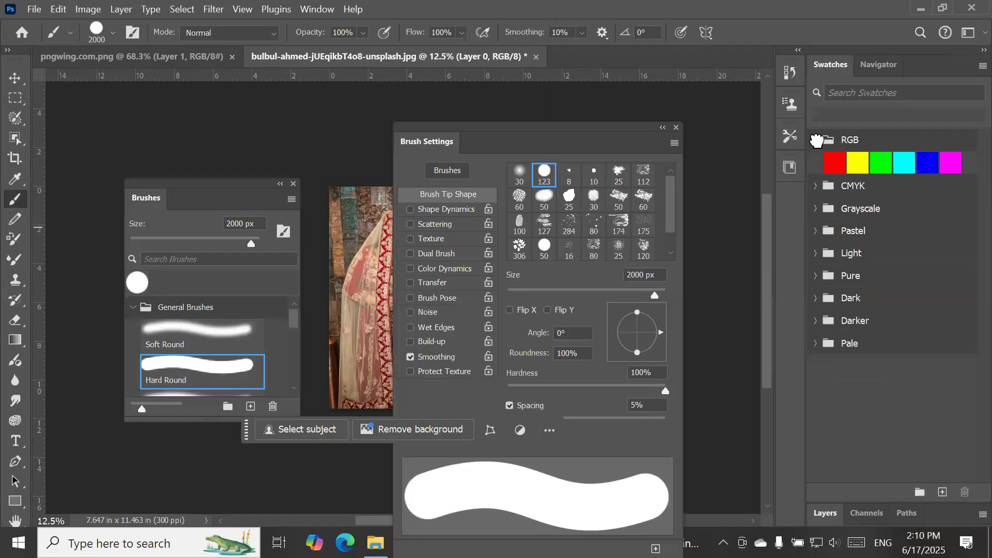
click(816, 140)
click(815, 163)
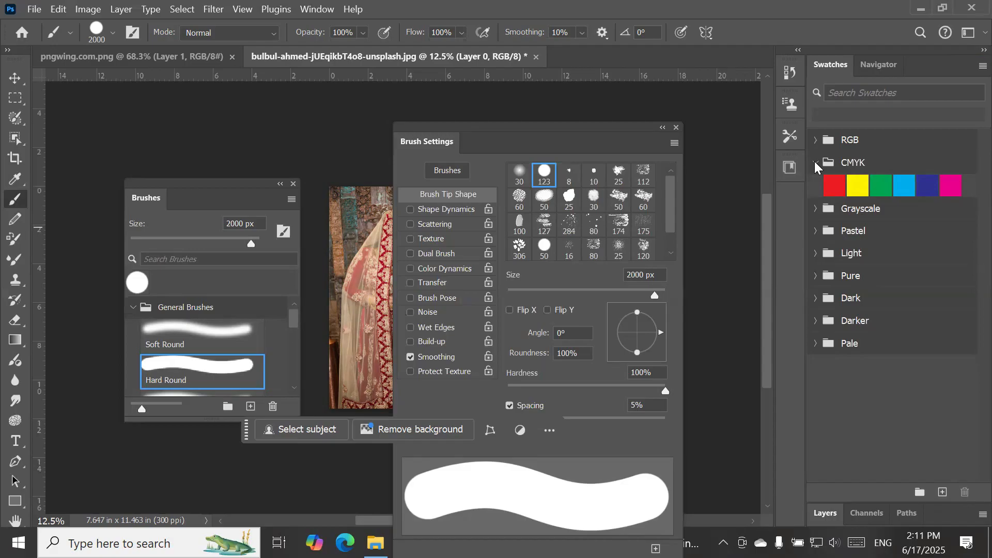
click(815, 163)
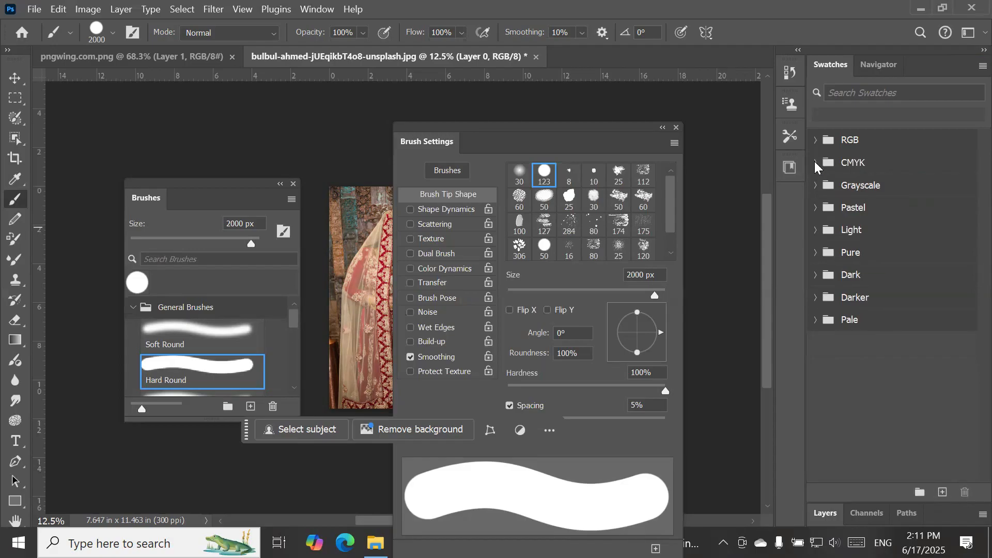
click(815, 163)
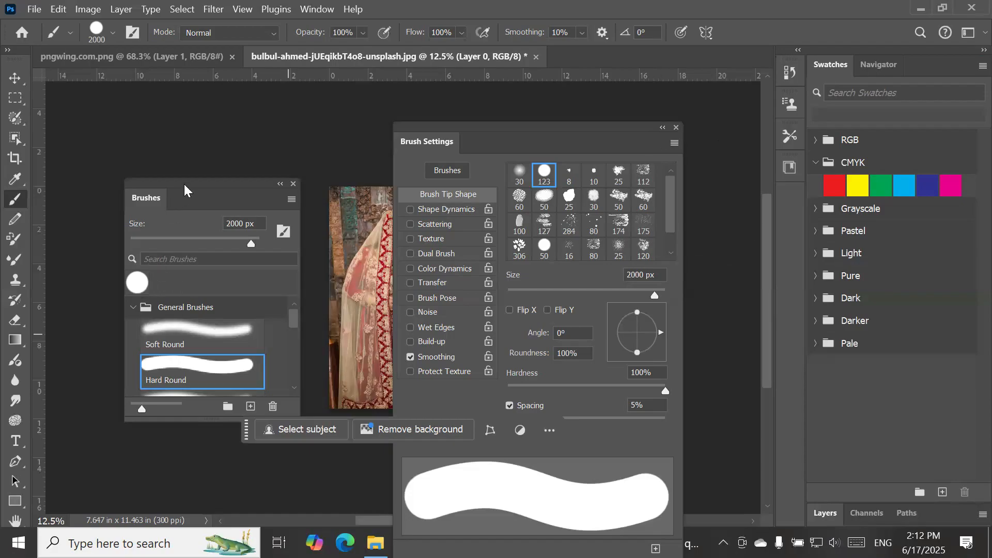
Move the floating brush panels apart and create a new 8.5 x 11 in Letter document at 300 ppi with white background contents
drag(185, 190, 154, 141)
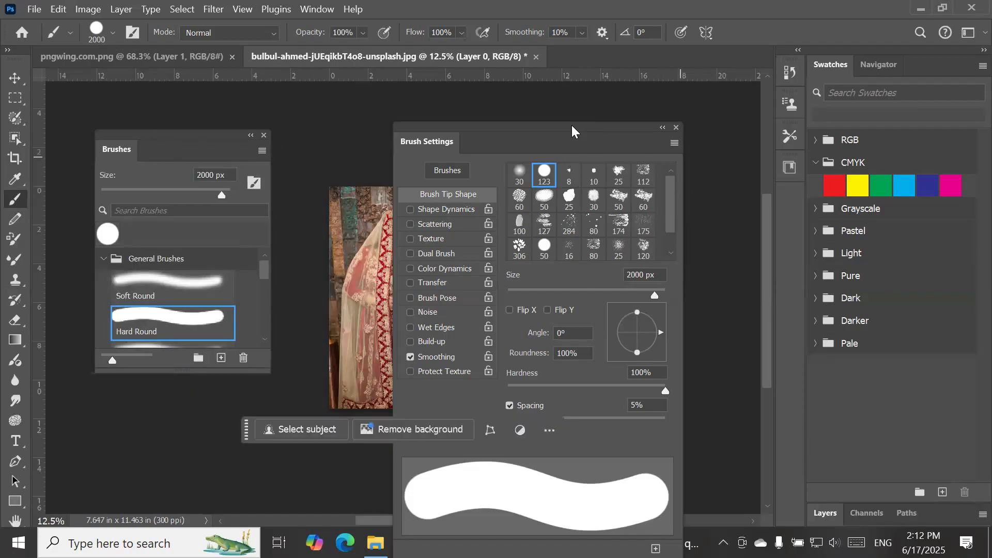
drag(572, 131, 683, 154)
click(34, 9)
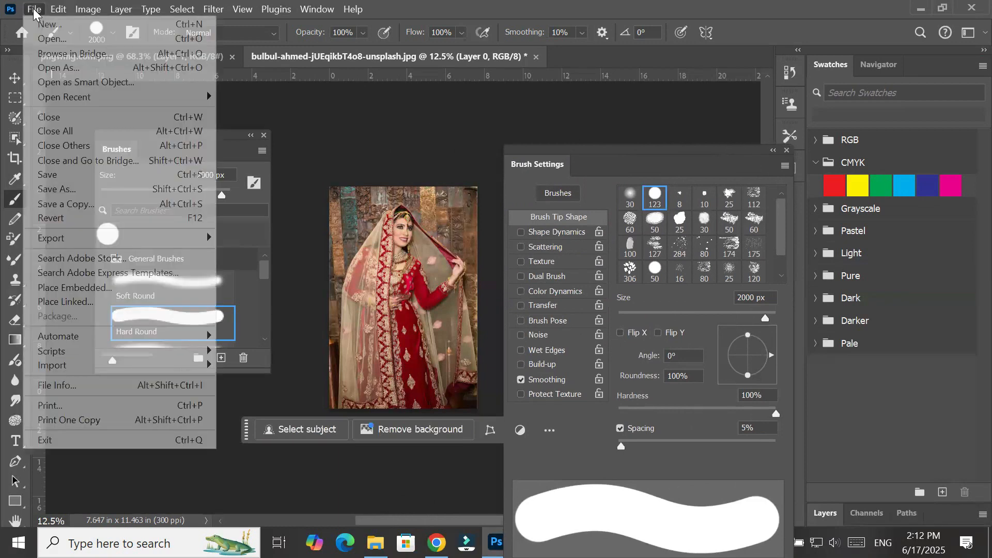
click(46, 24)
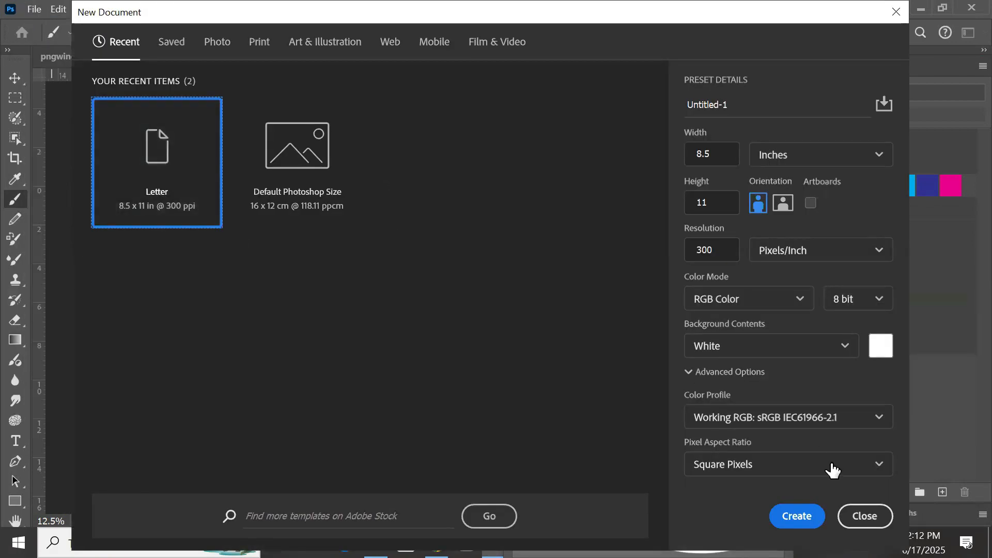
click(854, 509)
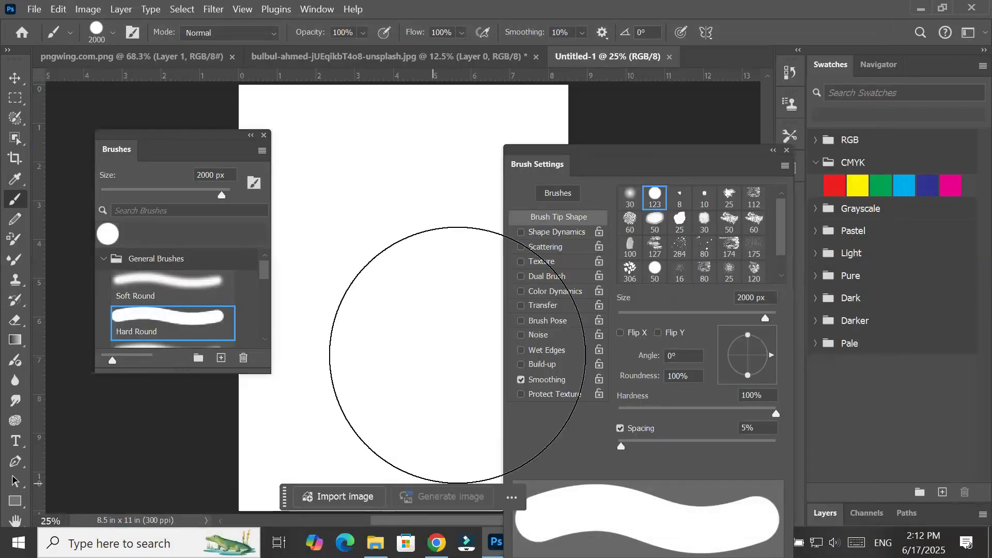
Move both floating brush panels outward from the page and choose the irregular solid 25 px brush tip
drag(657, 153, 728, 190)
drag(207, 135, 189, 137)
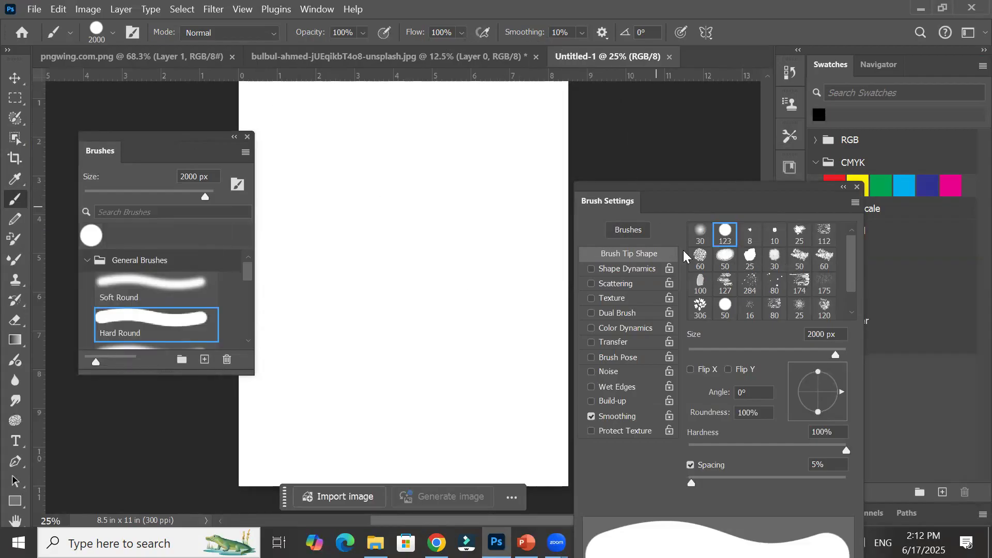
click(700, 257)
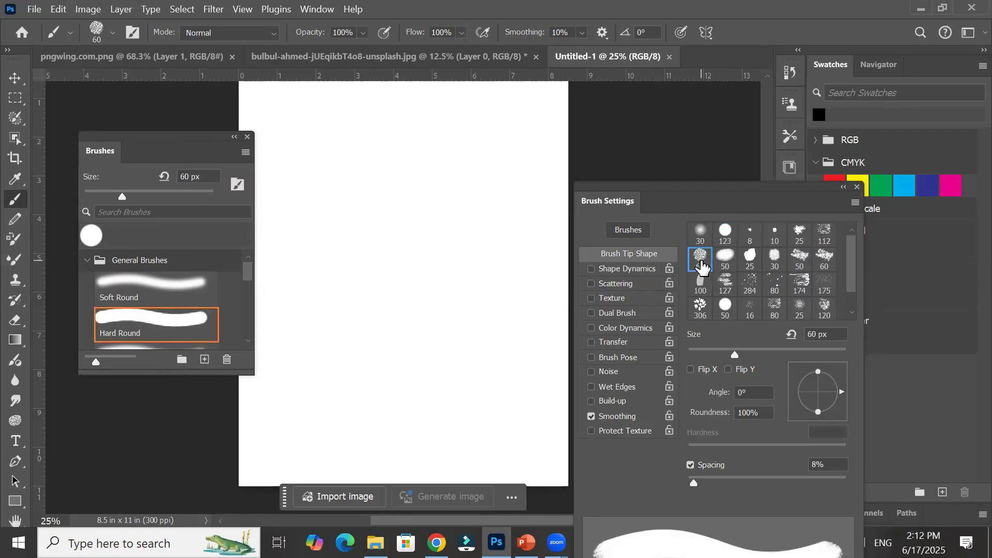
click(725, 257)
click(750, 256)
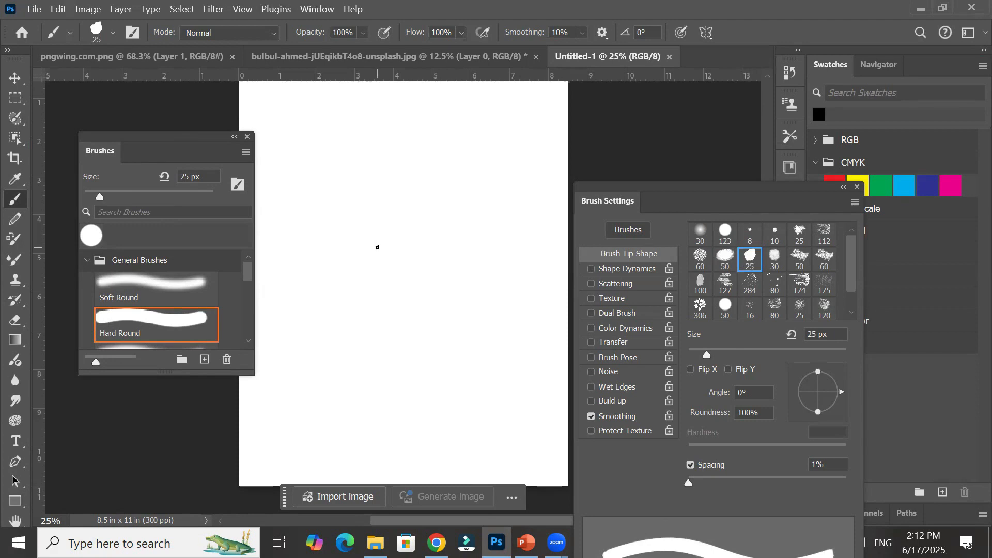
Enlarge the irregular brush tip to 1000 px
key(bracketright)
key(bracketright)
key(bracketright)
key(bracketright)
key(bracketright)
key(bracketright)
key(bracketright)
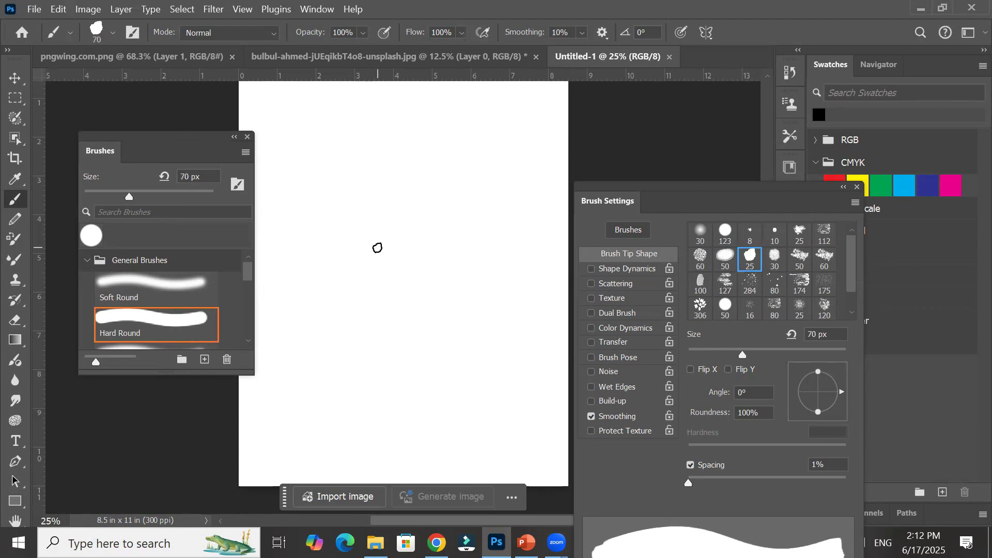
key(bracketright)
key(bracketright)
key(bracketright)
key(bracketright)
key(bracketright)
key(bracketright)
key(bracketright)
key(bracketright)
key(bracketright)
key(bracketright)
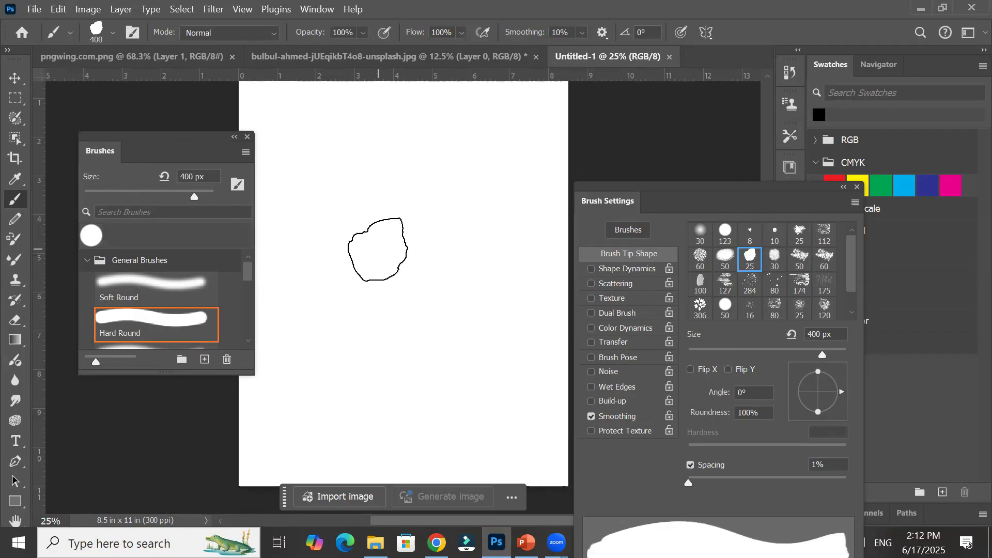
key(bracketright)
key(bracketright)
key(bracketright)
key(bracketright)
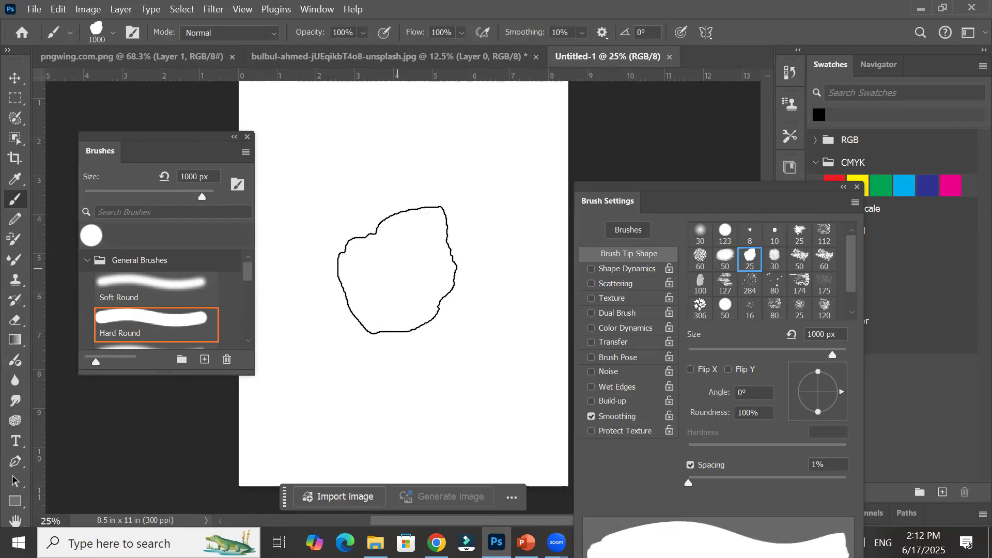
Dock the Brush Settings panel beside the document and choose the red swatch from the CMYK group
drag(713, 195, 809, 243)
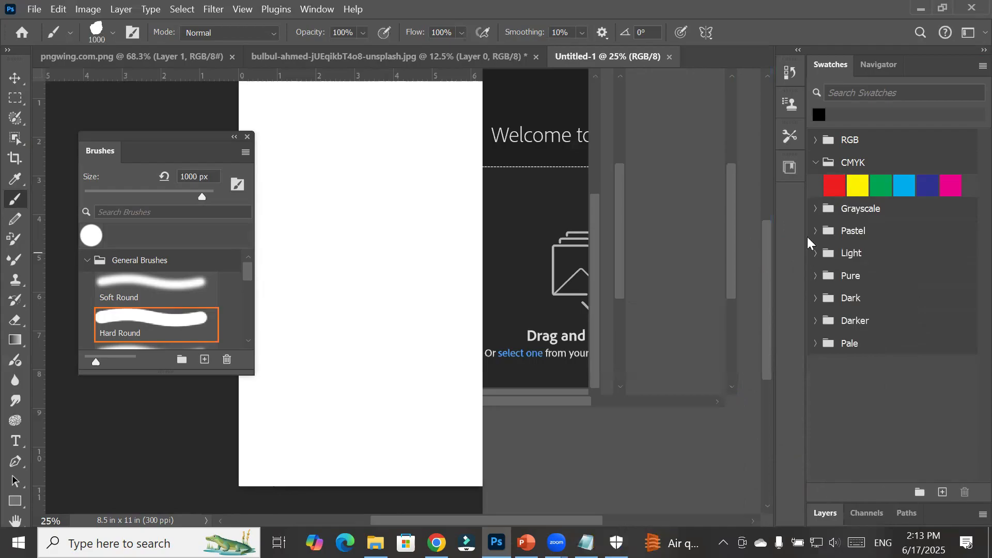
click(833, 185)
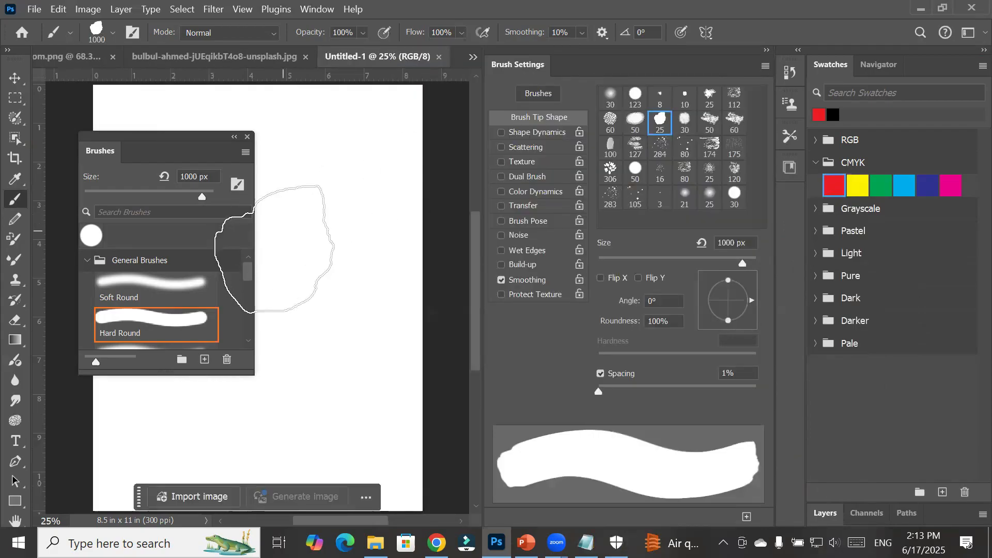
Stamp single red dabs at the page's centre and near its four corners, moving the floating Brushes panel out of the way
click(260, 298)
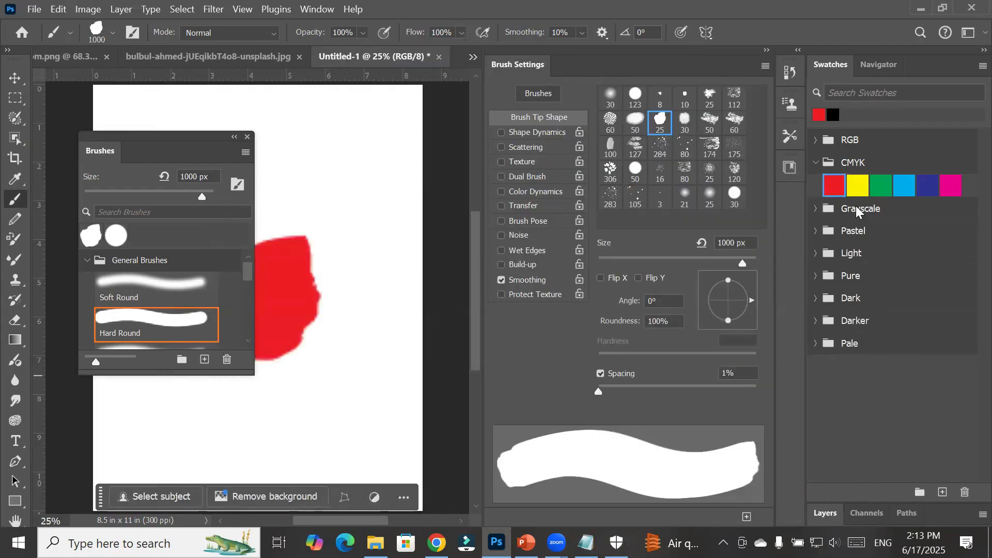
click(253, 541)
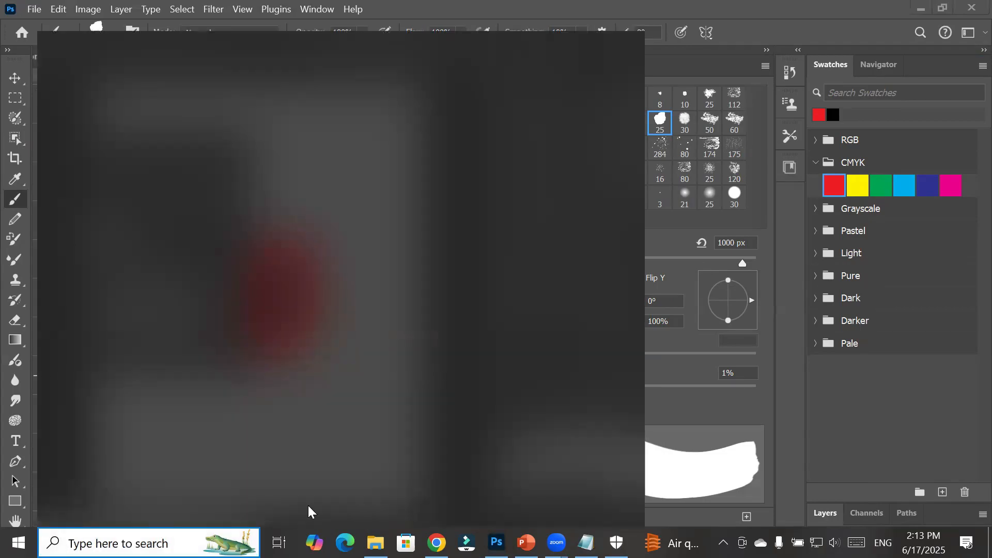
key(Escape)
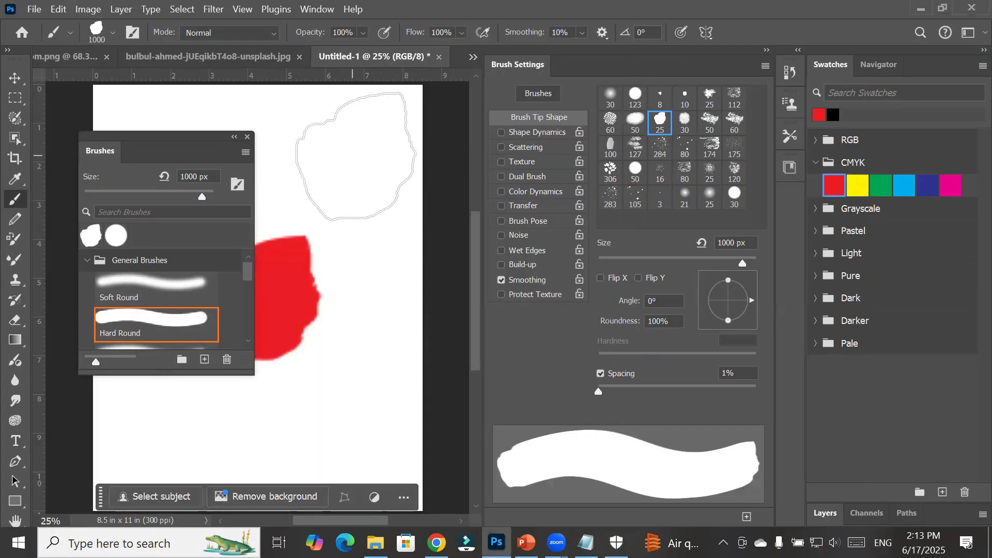
click(355, 156)
mouse_move(104, 149)
mouse_down()
mouse_move(246, 151)
mouse_move(258, 201)
mouse_up()
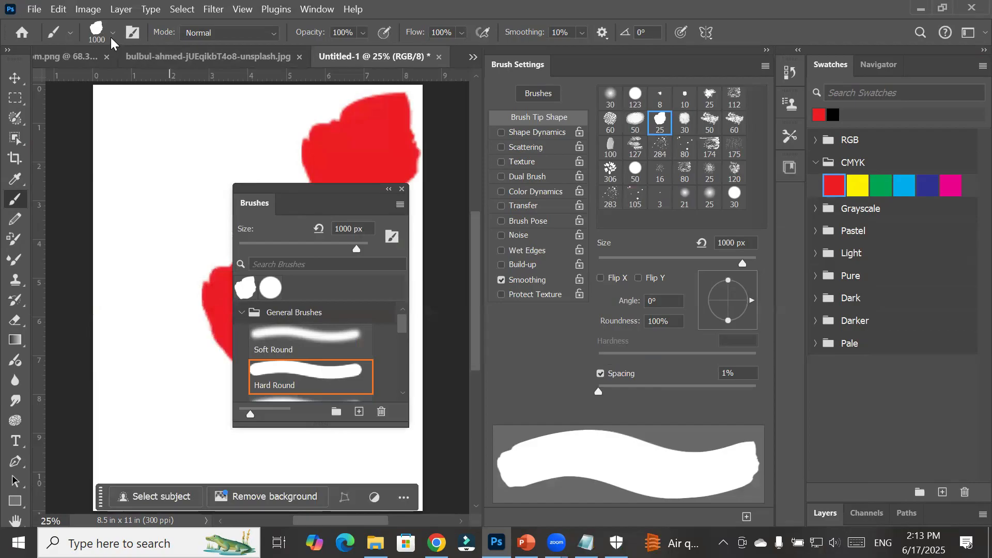
click(71, 34)
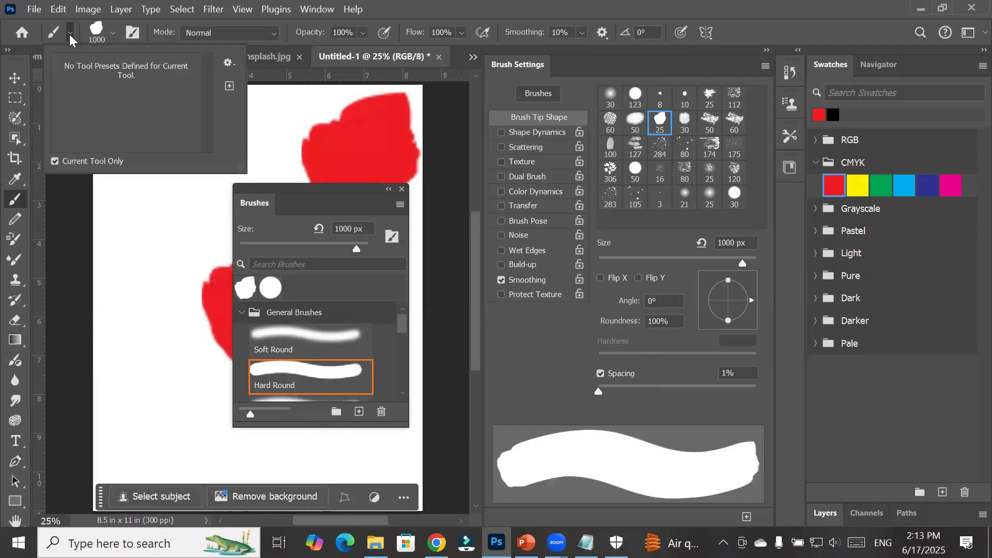
click(71, 34)
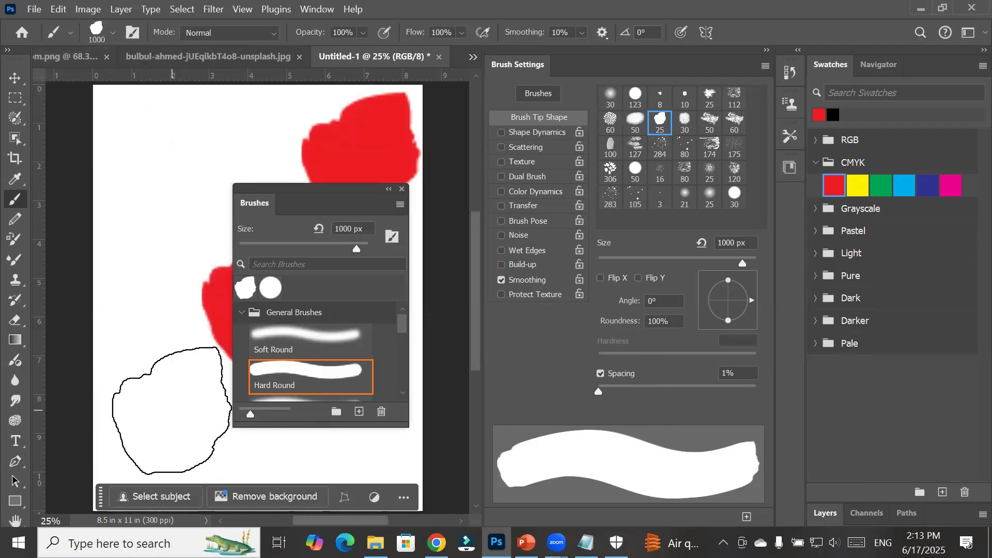
click(172, 410)
click(167, 160)
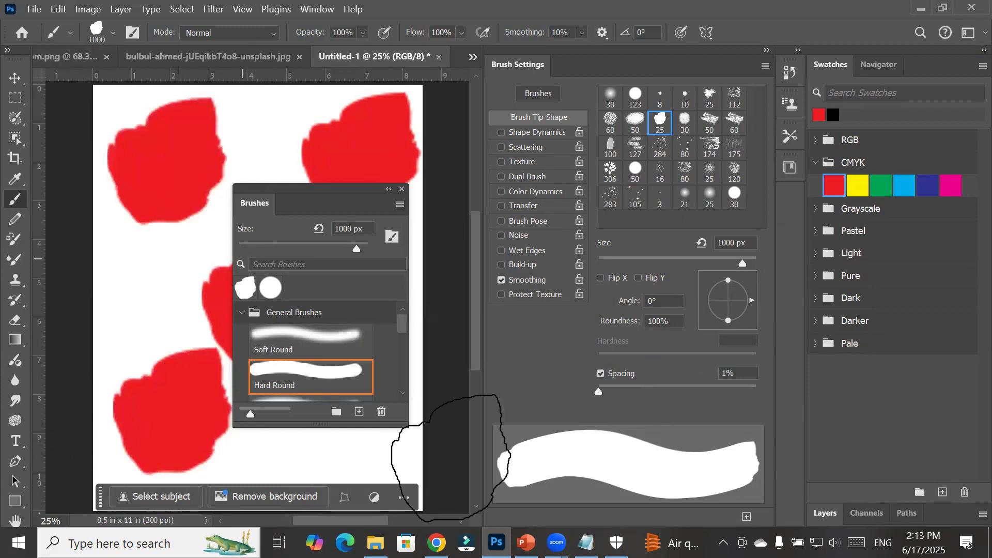
click(394, 444)
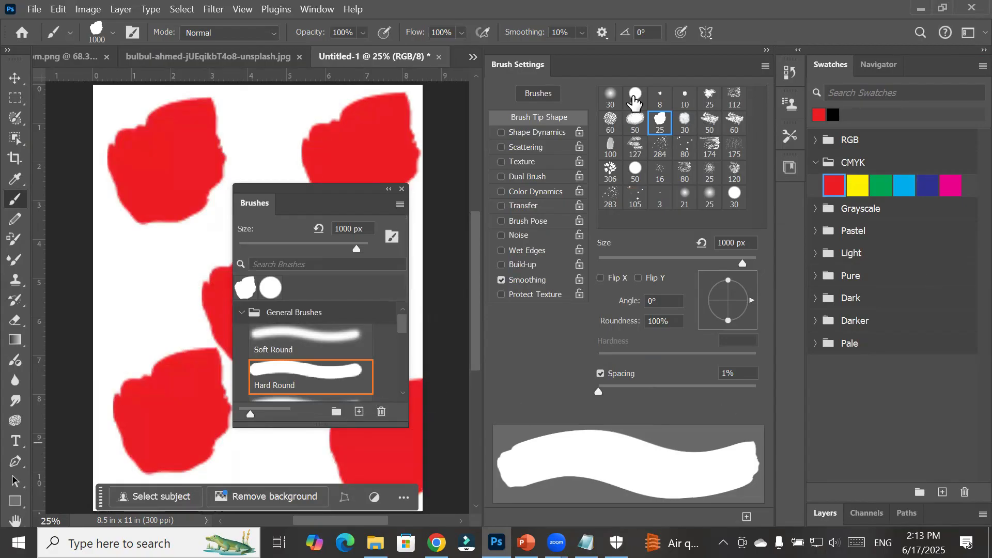
Choose the hard round 123 px brush tip and move the floating Brushes panel up off the centre red shape
click(635, 98)
mouse_move(347, 197)
mouse_down()
mouse_move(430, 118)
mouse_move(453, 33)
mouse_up()
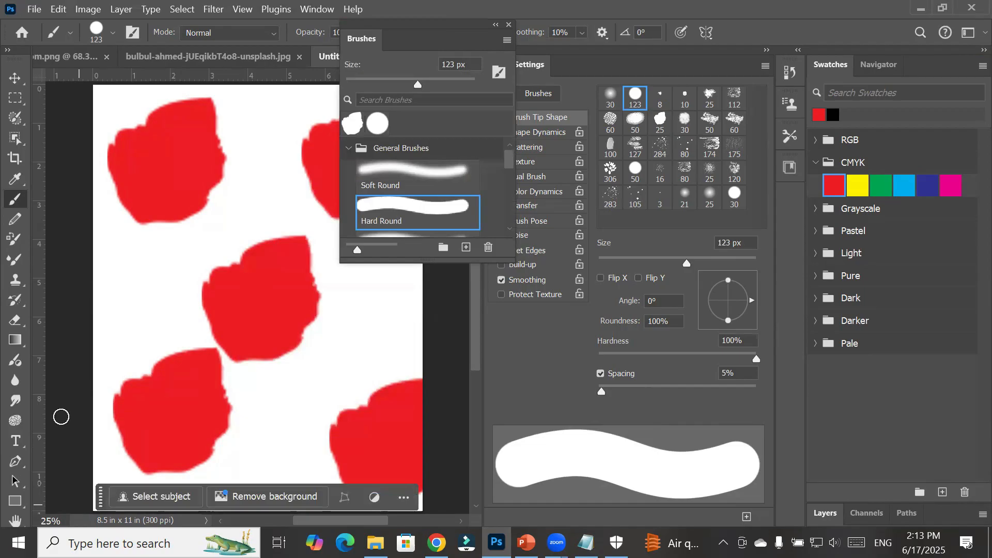
Expand the toolbar to two columns and set the foreground colour to a bright blue
click(7, 50)
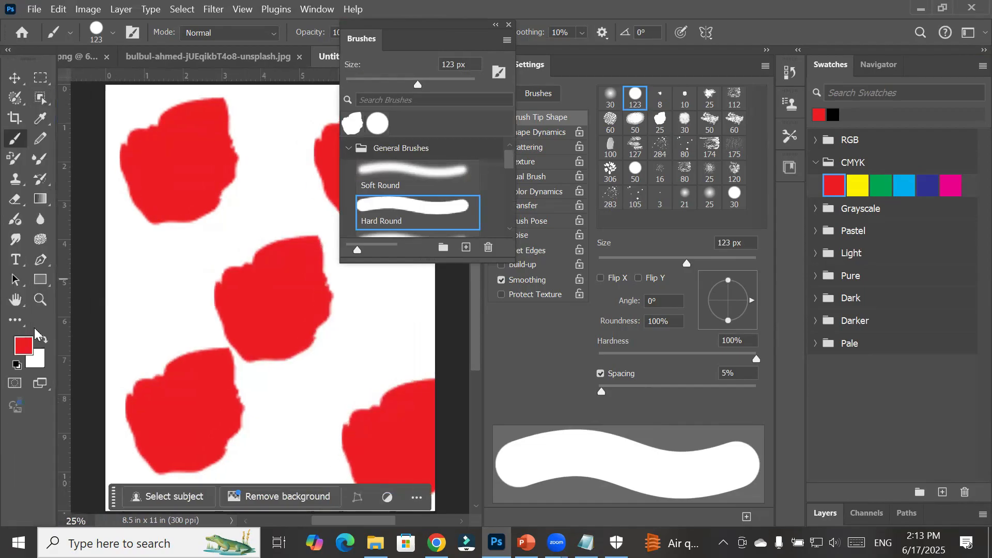
click(27, 351)
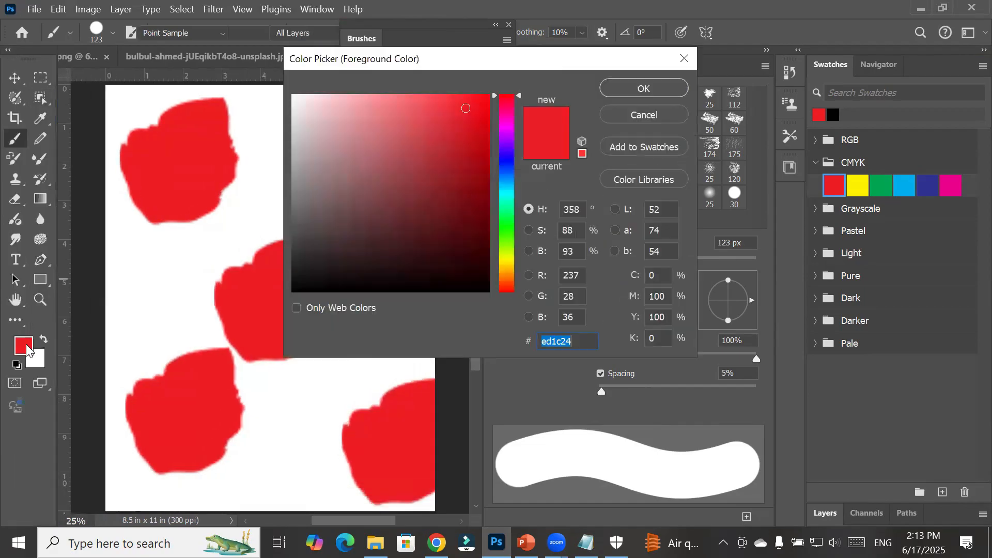
click(506, 160)
click(471, 107)
click(643, 88)
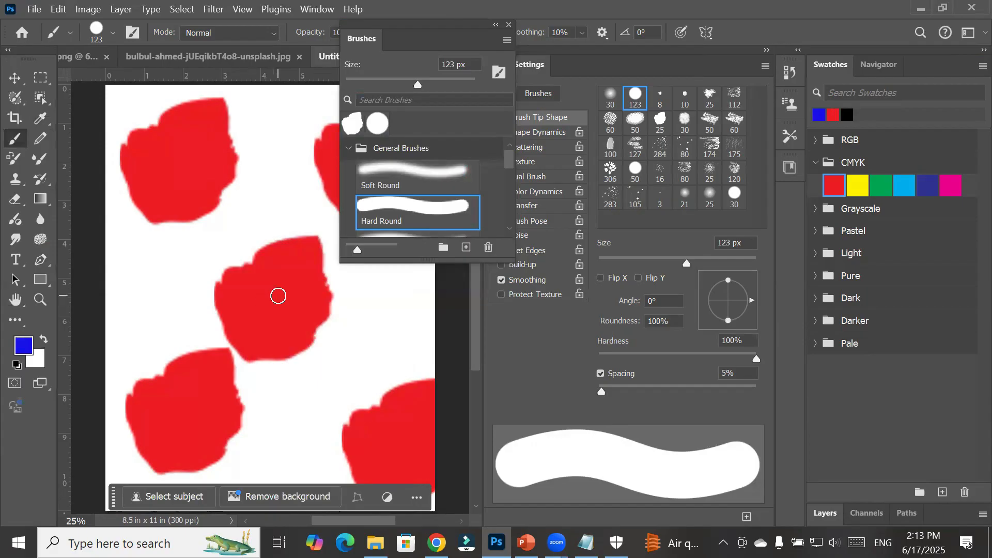
click(114, 32)
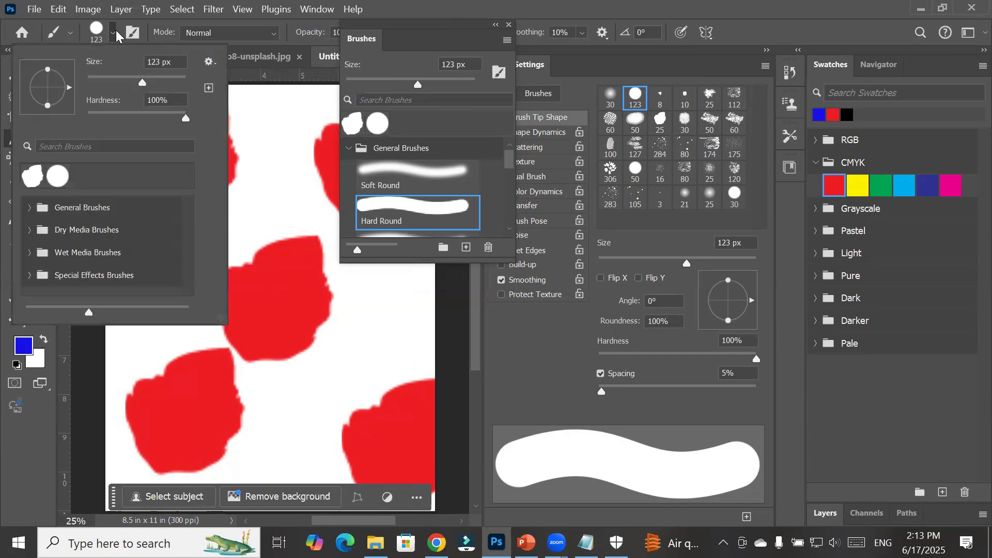
drag(143, 81, 157, 81)
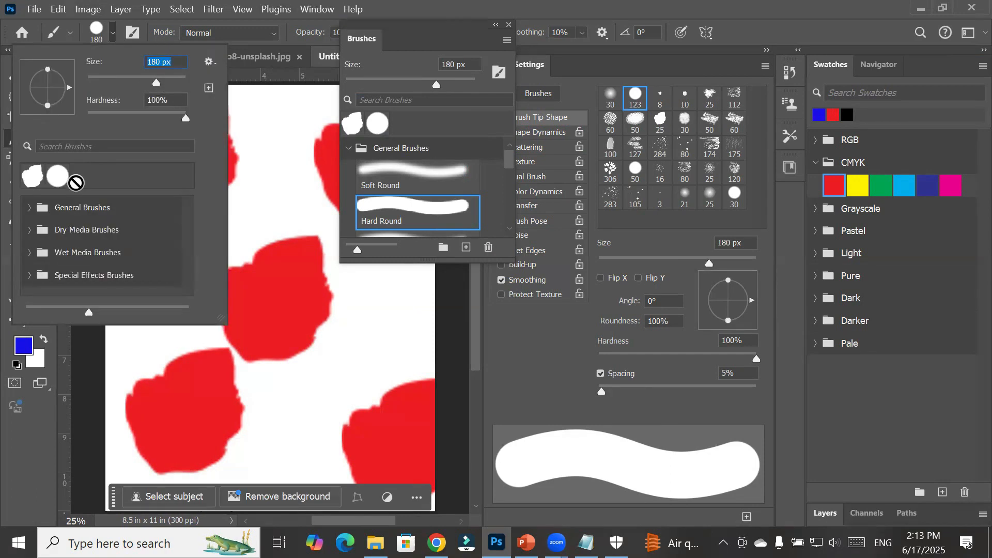
click(58, 176)
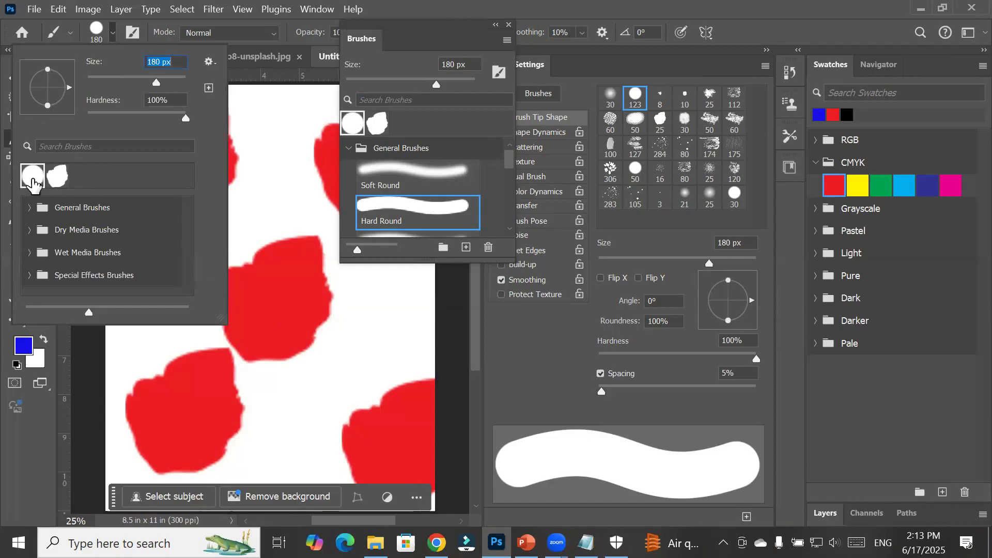
key(Escape)
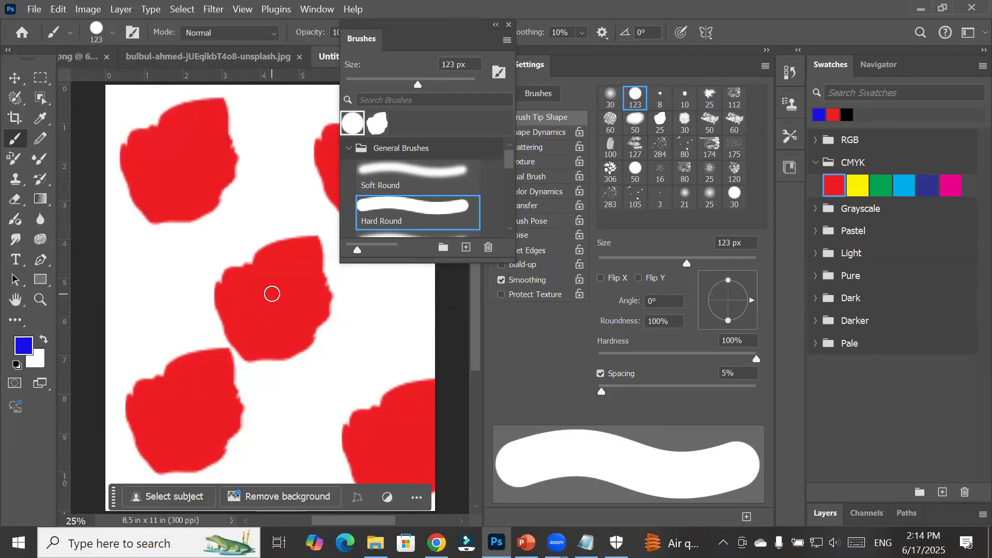
Enlarge the hard round brush to 400 px and stamp one blue circle on each of the five red shapes, collapsing the floating Brushes panel
key(bracketright)
key(bracketright)
key(bracketright)
key(bracketright)
key(bracketright)
key(bracketright)
key(bracketright)
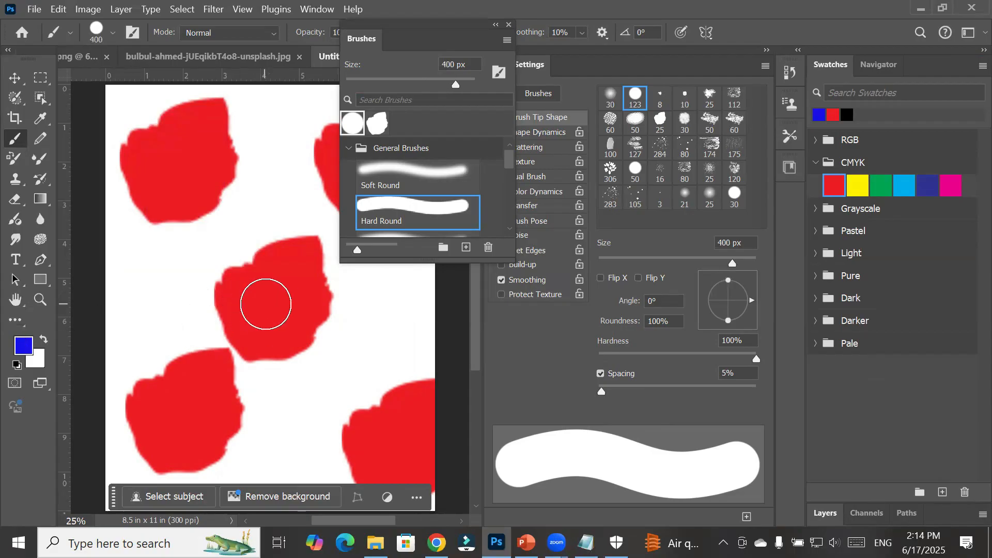
click(270, 302)
click(180, 161)
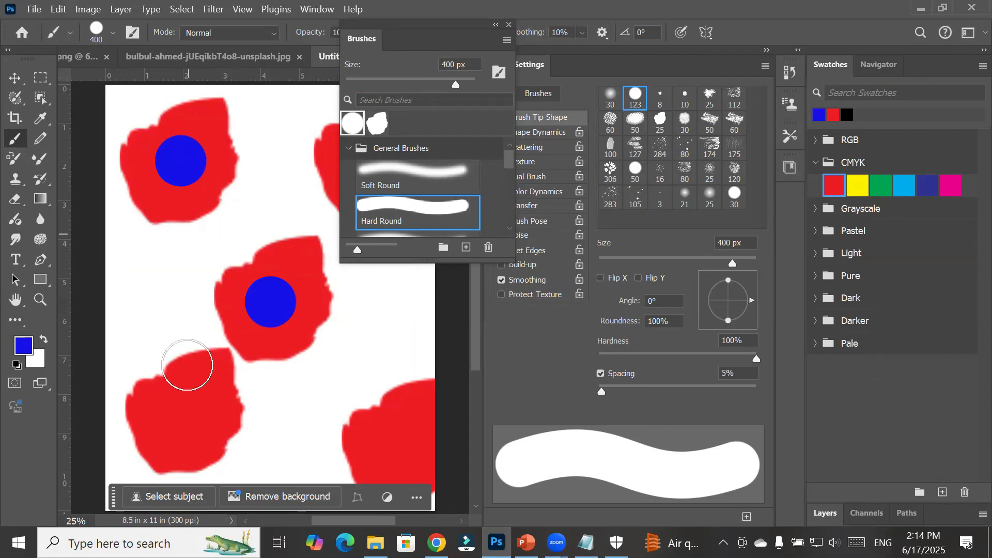
click(194, 410)
click(395, 447)
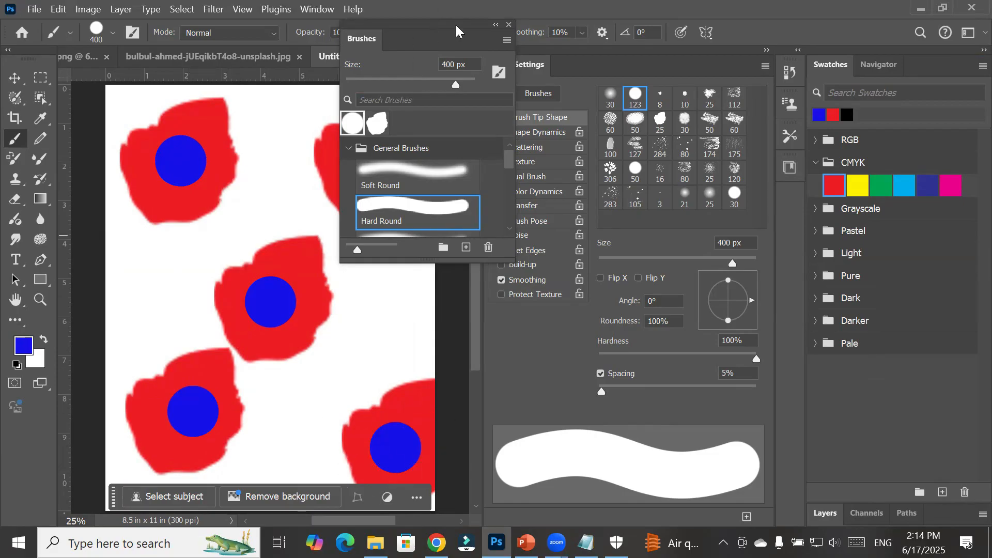
click(497, 26)
click(374, 158)
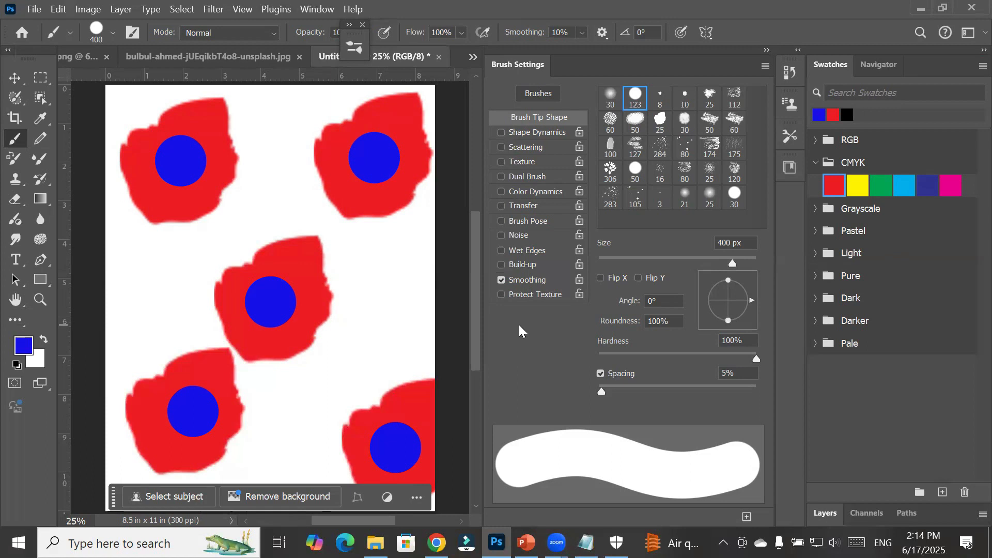
Switch to the Photography workspace, then float the Adjustments panel over the document and lengthen it to browse its single adjustments
click(324, 11)
mouse_move(524, 37)
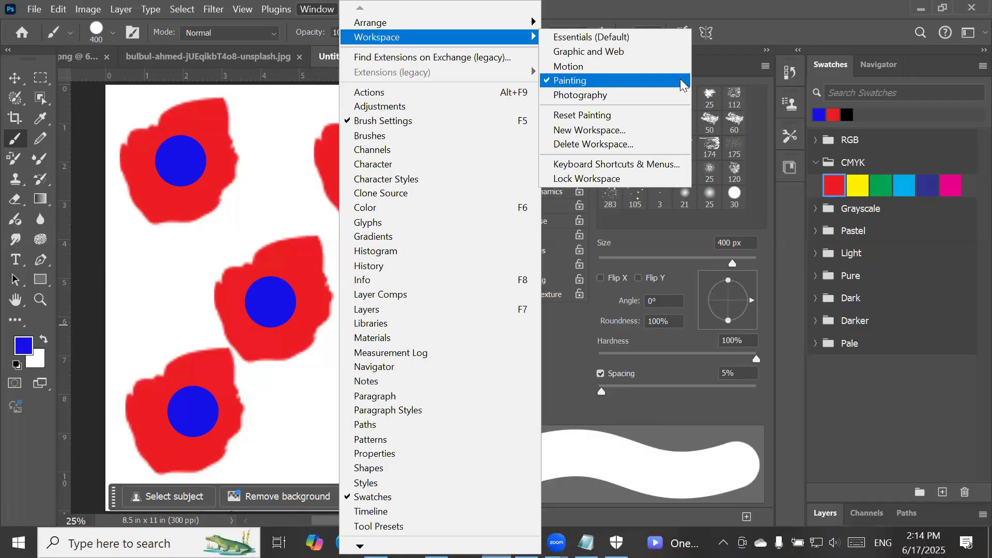
click(610, 98)
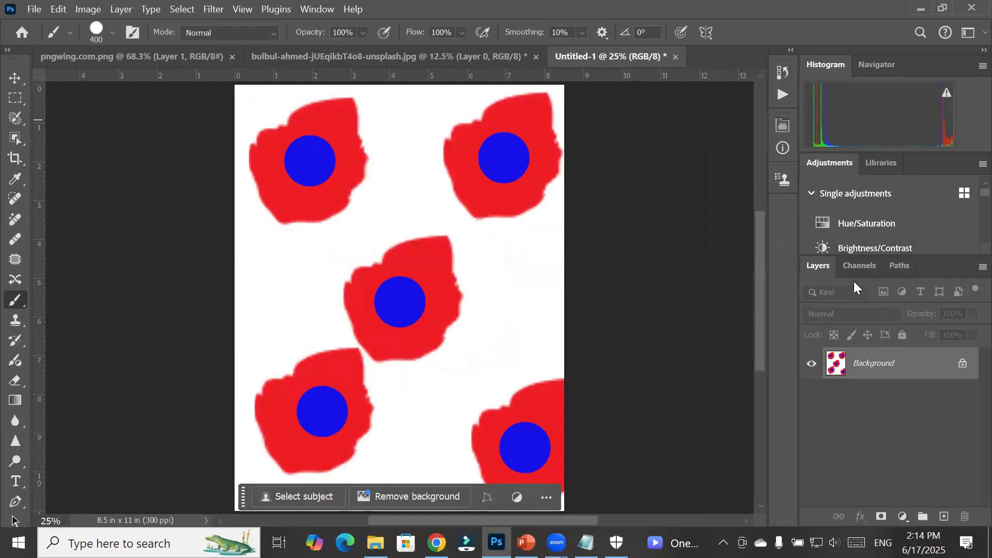
drag(826, 163, 409, 178)
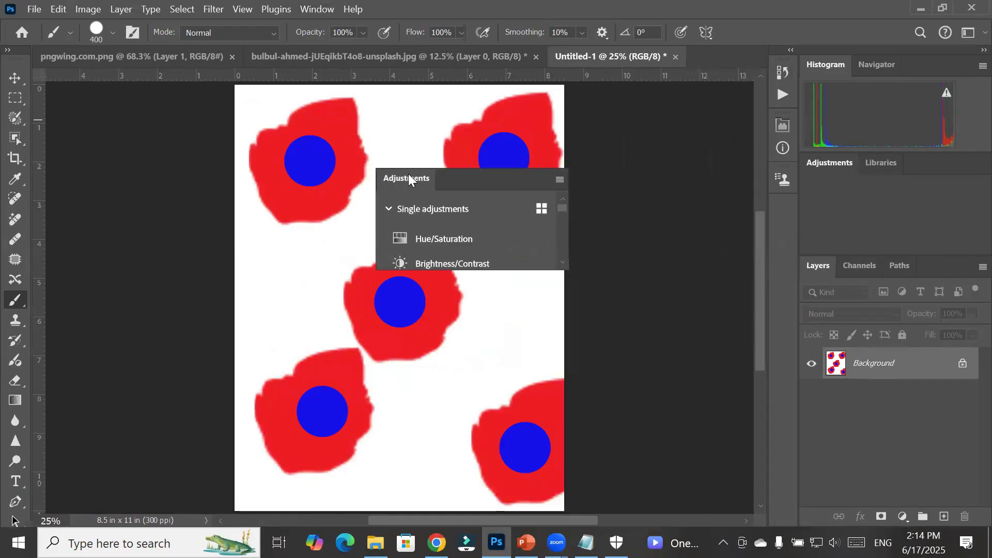
drag(455, 270, 467, 438)
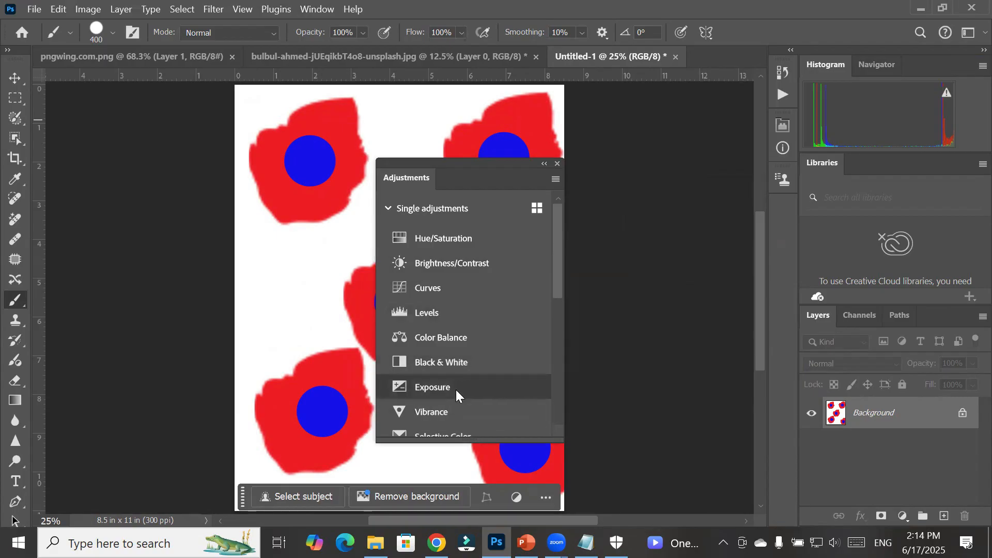
scroll(460, 399, down, 3)
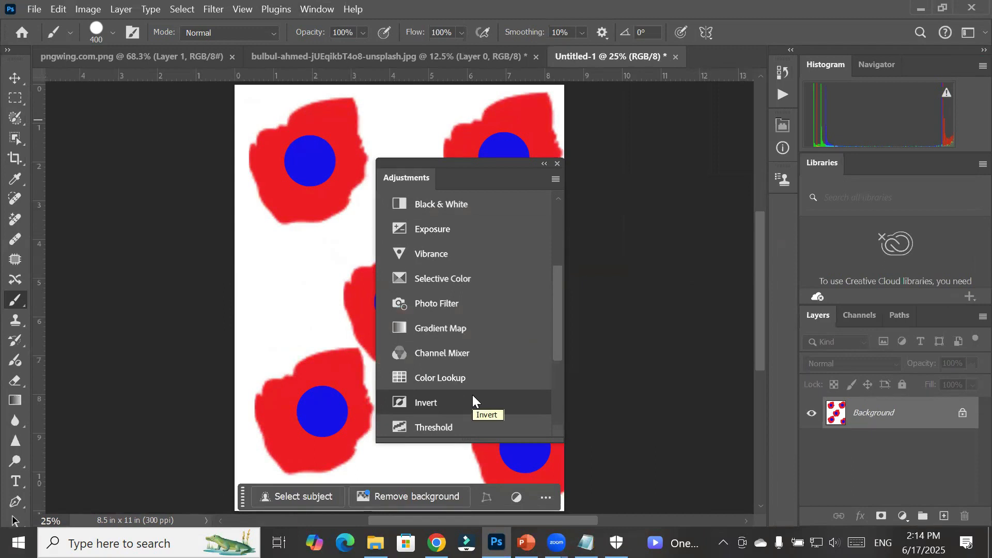
mouse_move(818, 316)
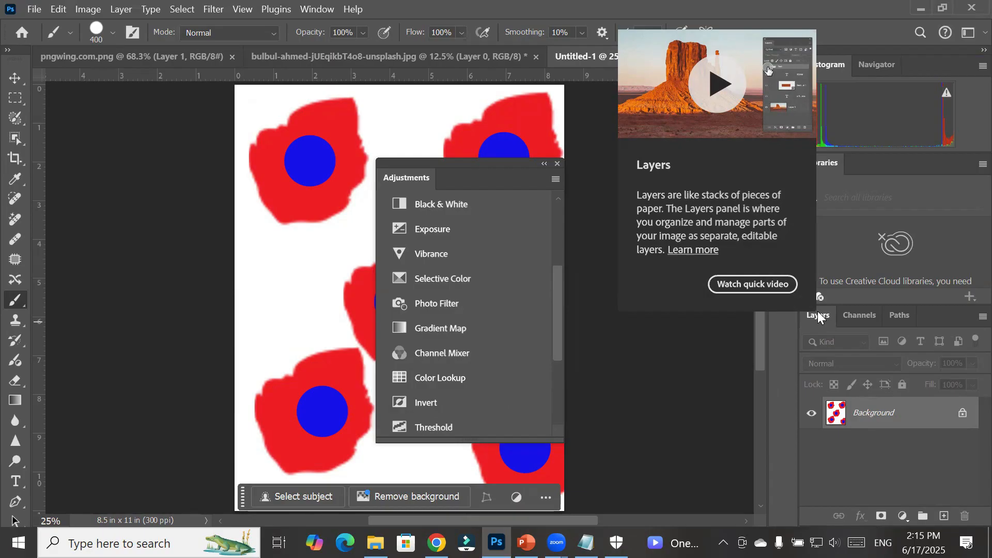
Switch to the Graphic and Web workspace and look through its Paragraph settings and the Glyphs list
click(307, 11)
mouse_move(446, 46)
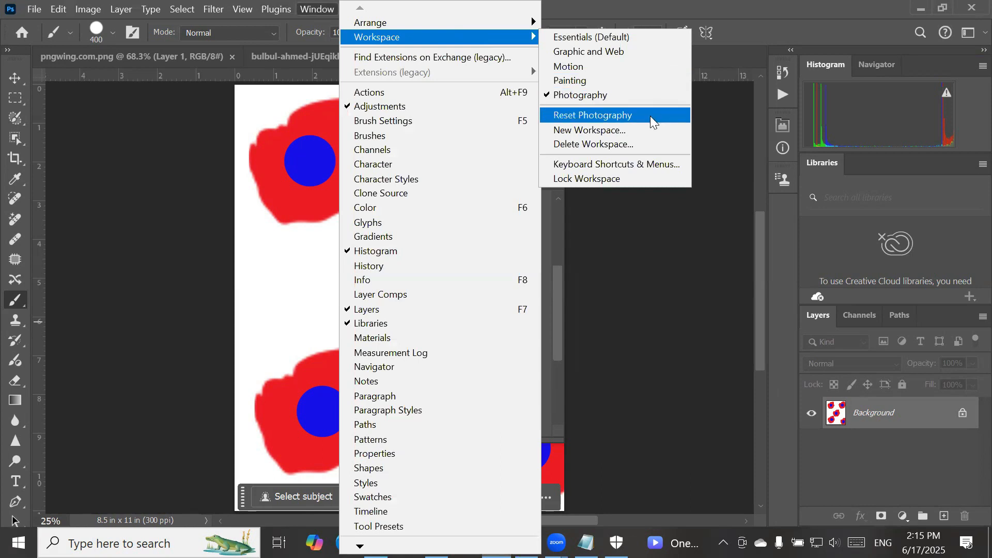
click(652, 51)
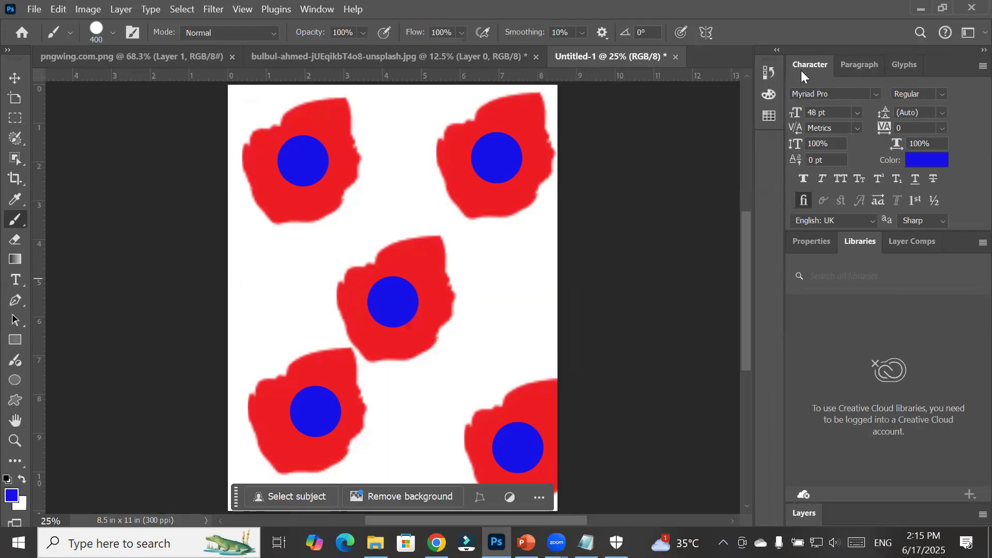
click(843, 66)
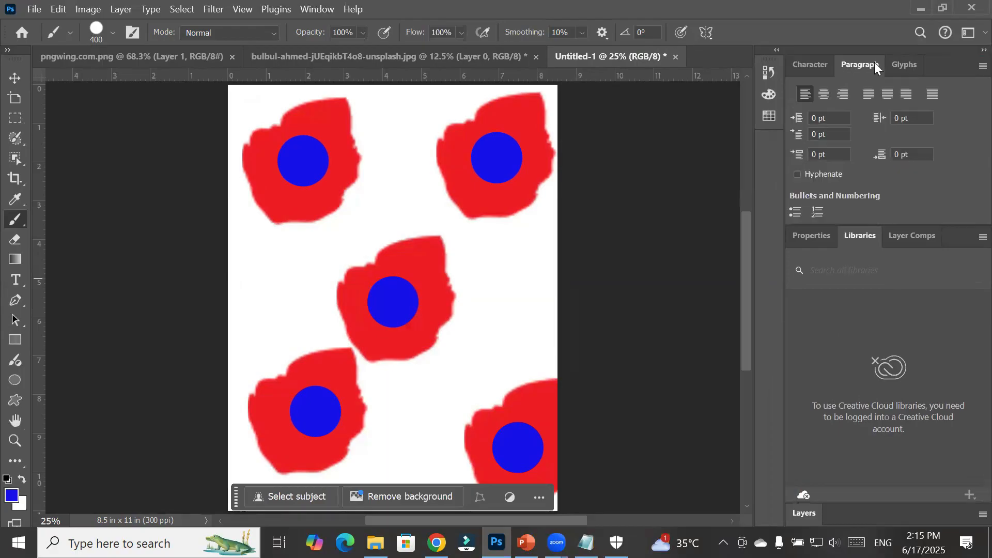
click(892, 63)
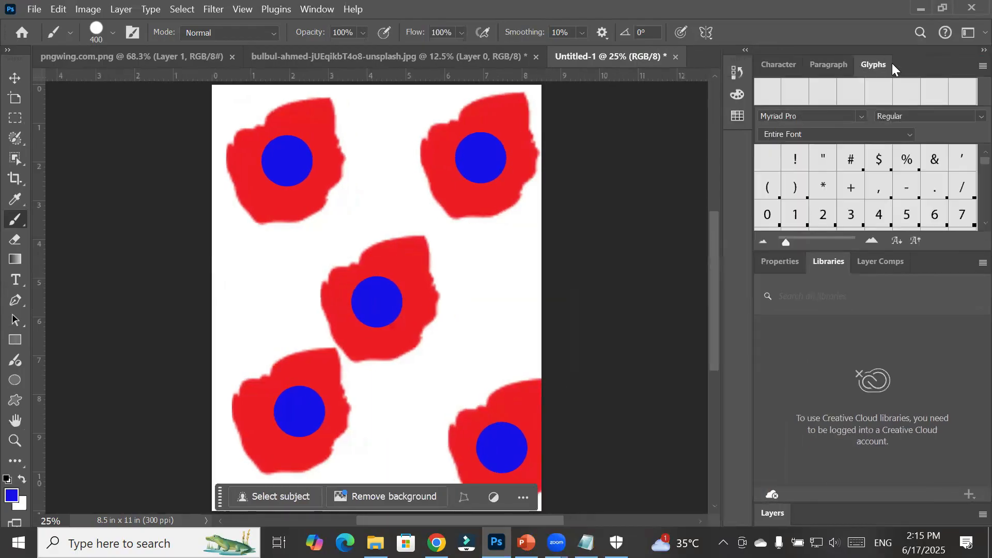
scroll(912, 186, down, 6)
scroll(912, 186, down, 3)
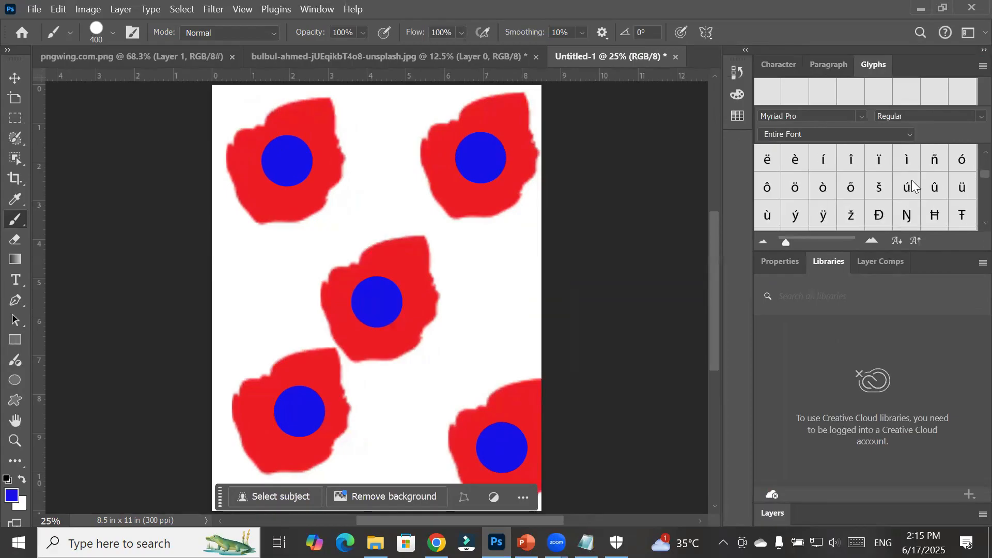
Briefly view the collapsed Color and Swatches panels, followed by the Properties and Libraries panels
click(734, 94)
click(734, 94)
click(736, 120)
click(736, 120)
click(777, 264)
click(818, 261)
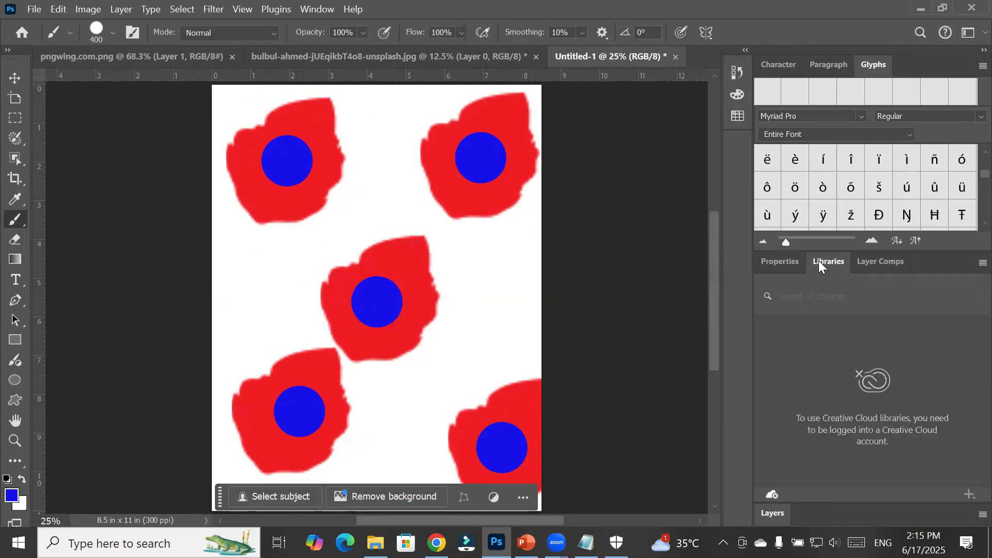
Show the Layer Comps panel, expand the Layers panel and float it over the upper part of the document
click(880, 261)
click(791, 506)
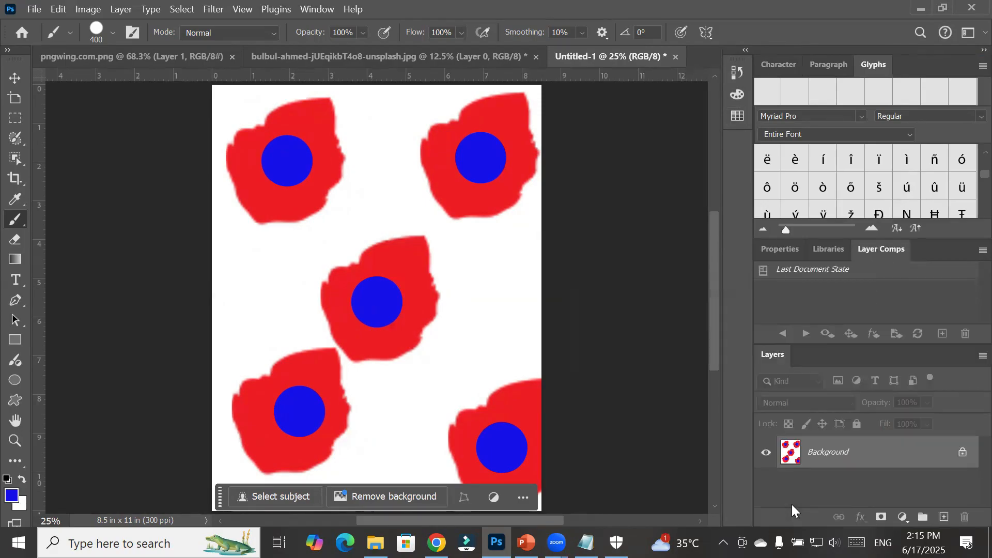
drag(761, 353, 287, 130)
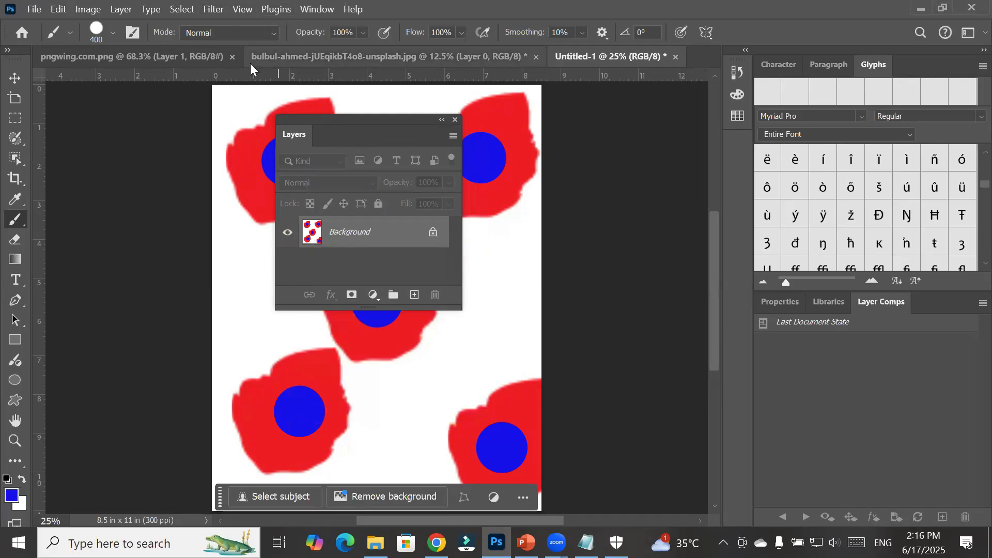
Switch to the Essentials (Default) workspace
click(307, 8)
mouse_move(378, 37)
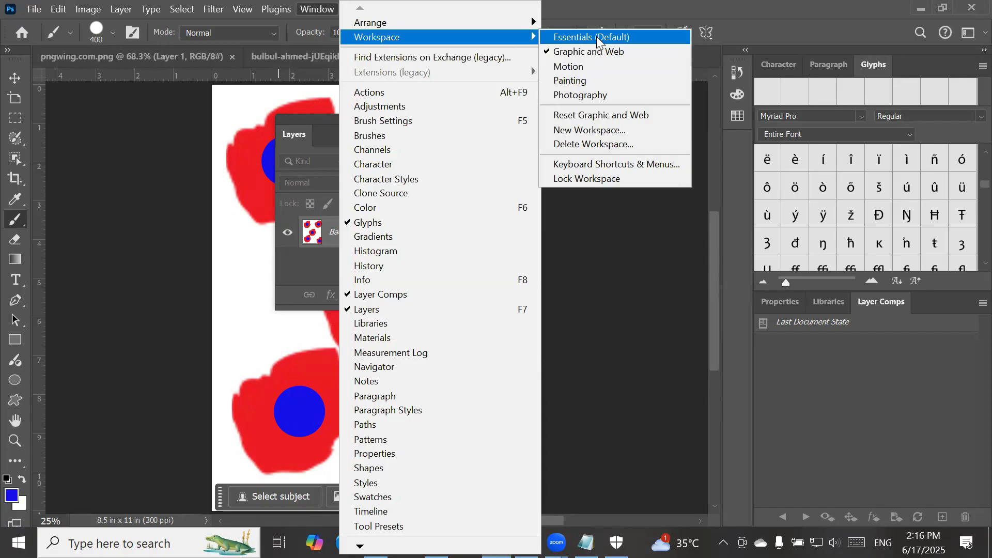
click(597, 37)
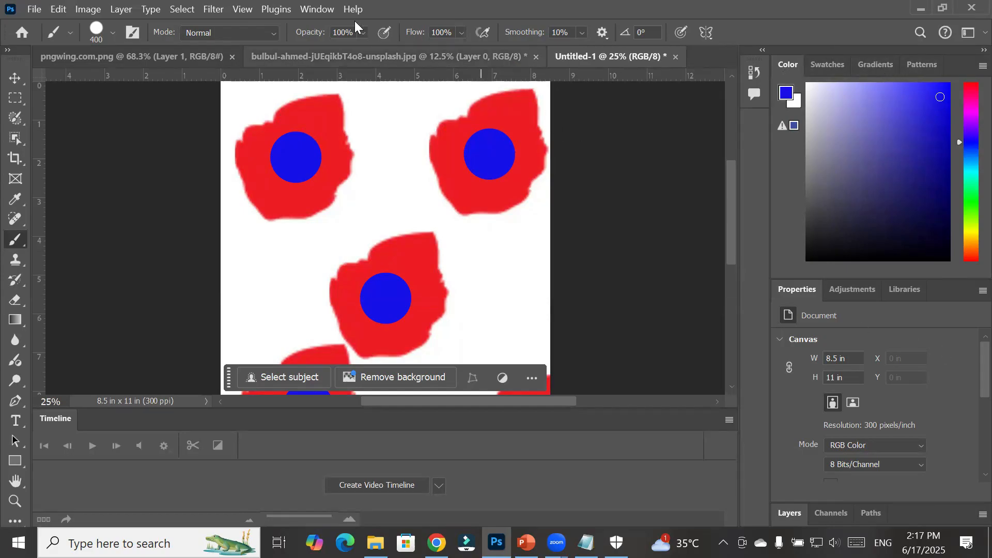
Display the Brushes panel and bring the Adjustments panel to the front of its group
click(333, 10)
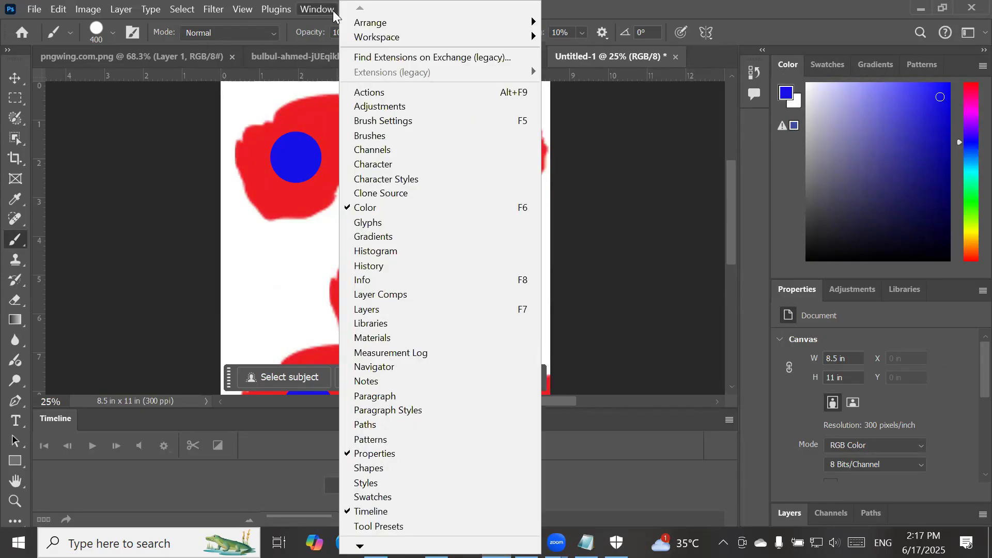
click(443, 138)
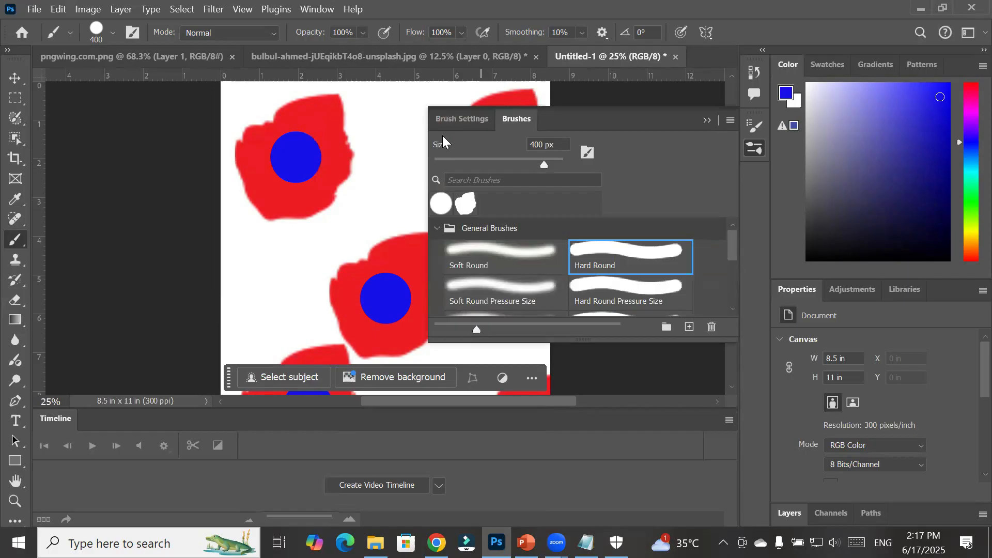
click(326, 14)
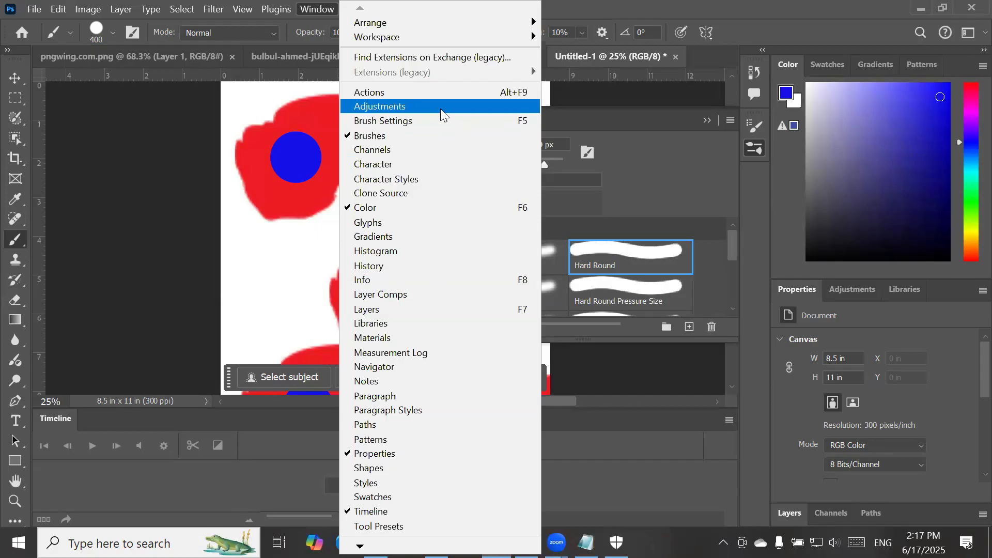
click(853, 292)
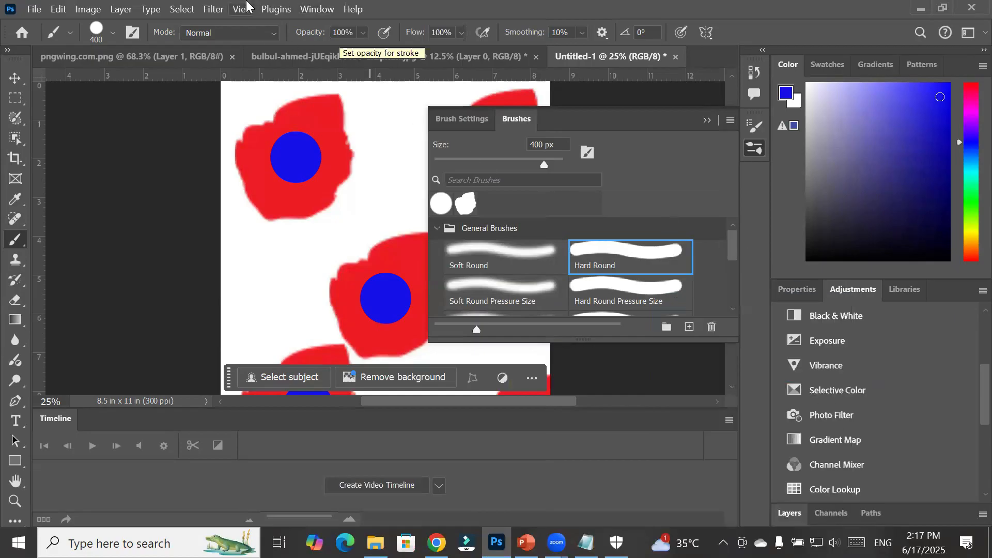
Hide the Adjustments panel and its group, and display it again
click(314, 13)
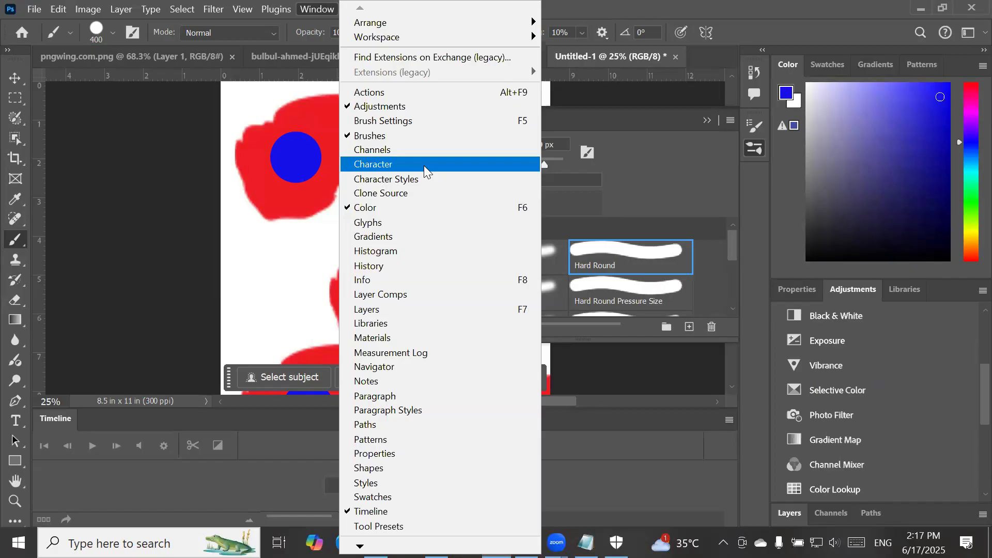
click(352, 106)
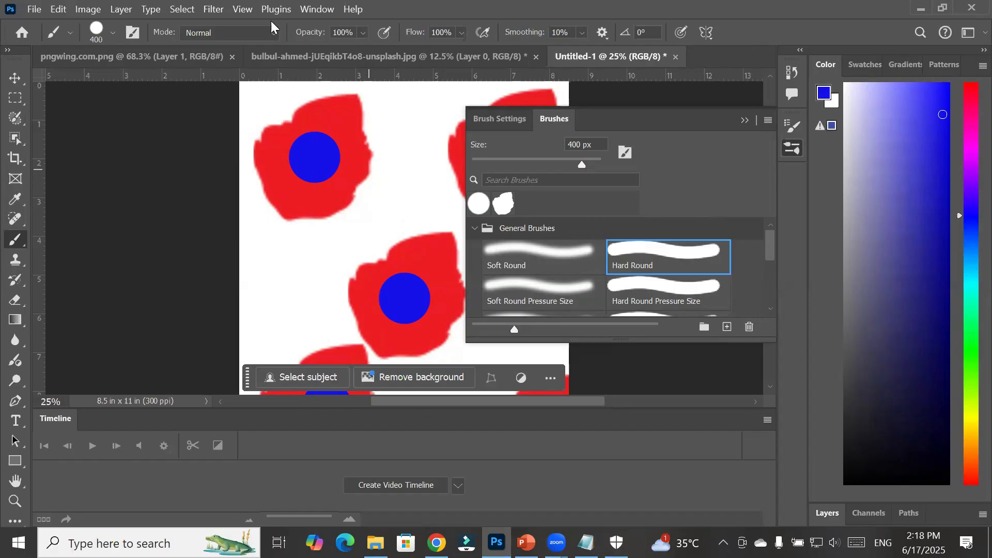
click(319, 11)
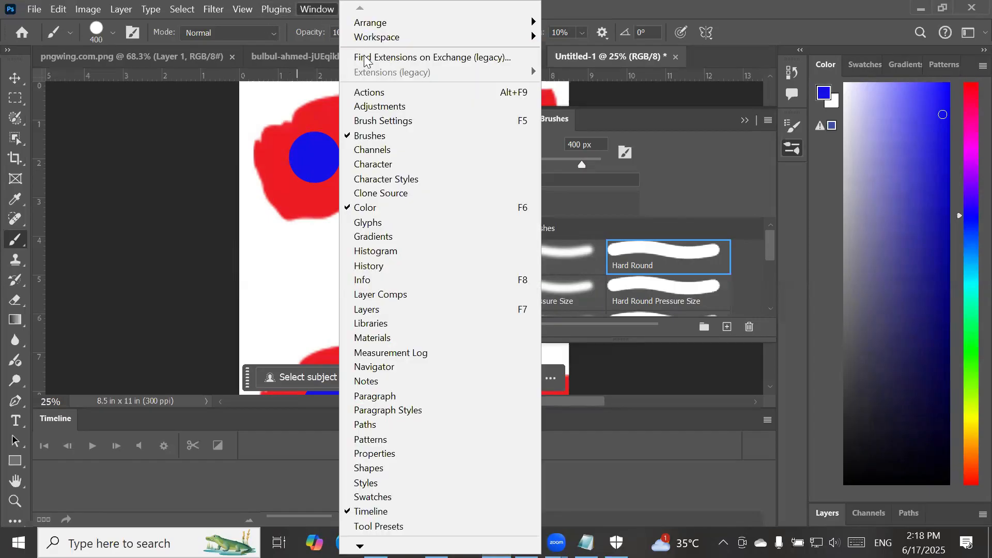
click(376, 106)
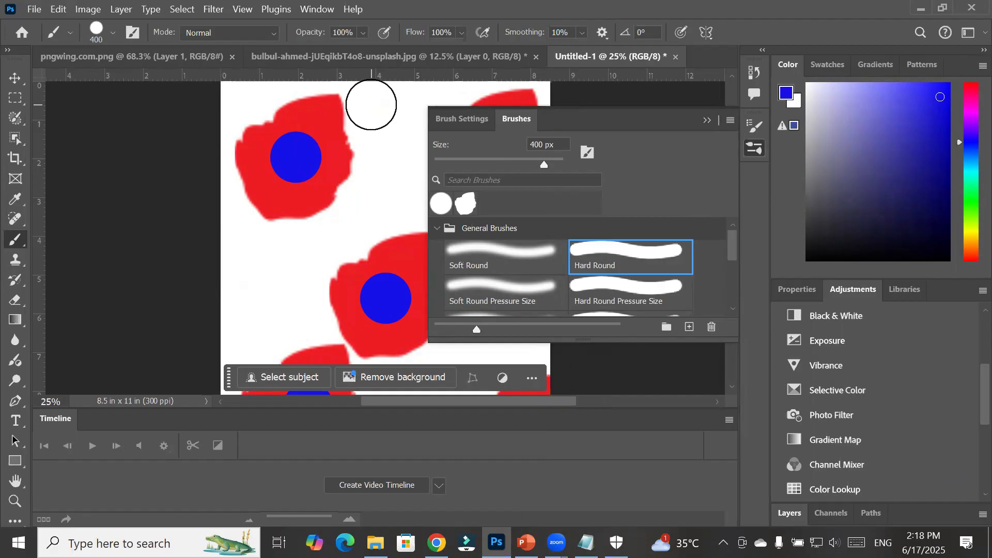
Reset the Essentials workspace to its default panel layout
click(311, 10)
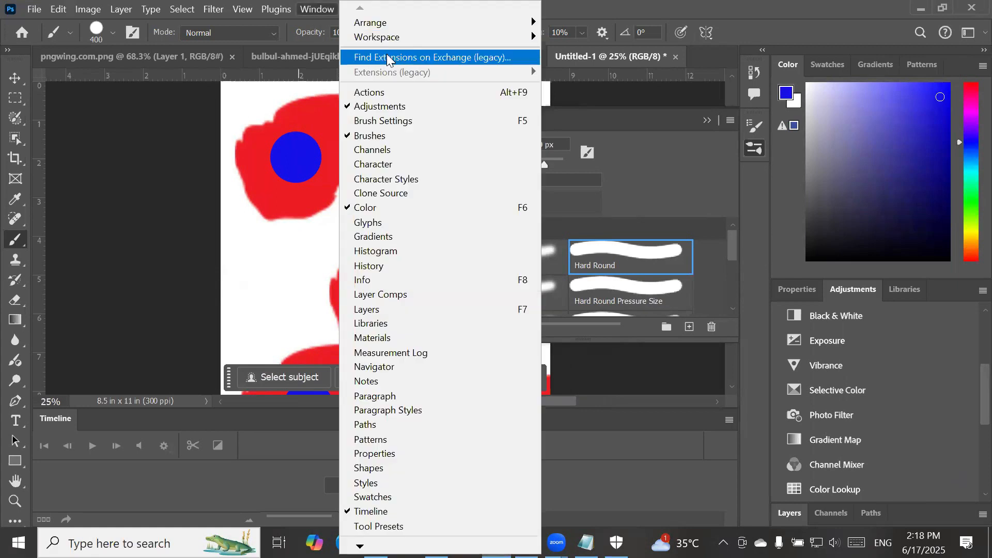
mouse_move(393, 36)
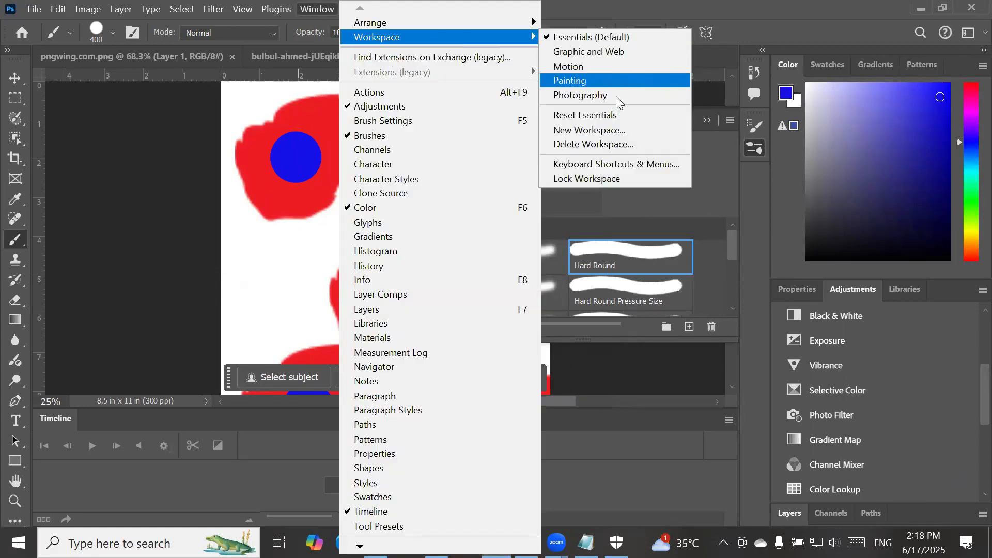
click(608, 114)
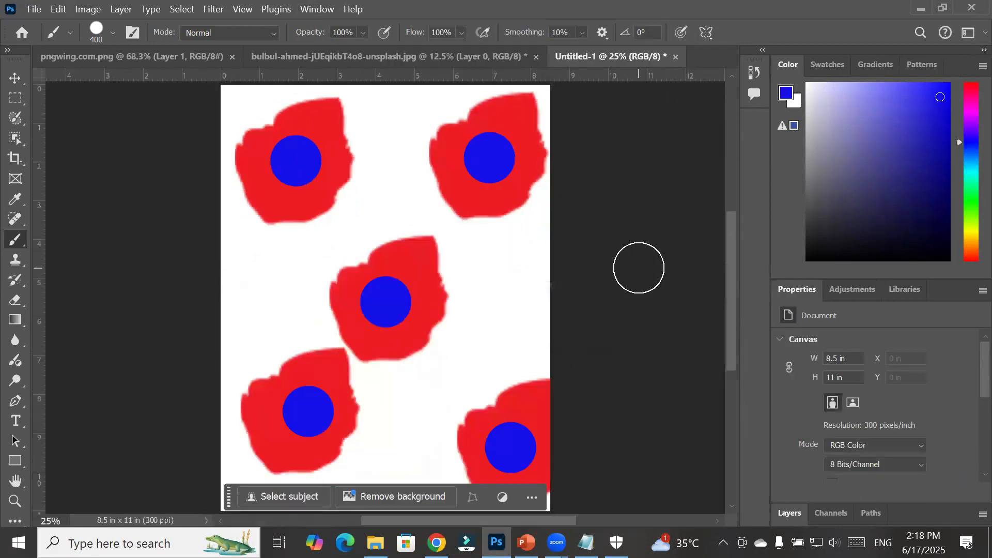
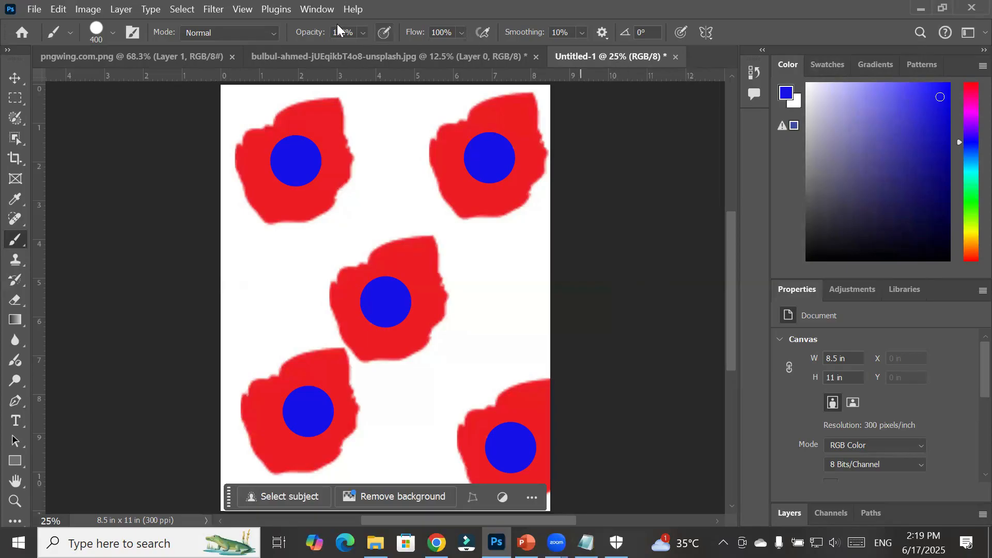
Undock the whole stack of Color, Properties and Layers panels and float it over the document
click(326, 10)
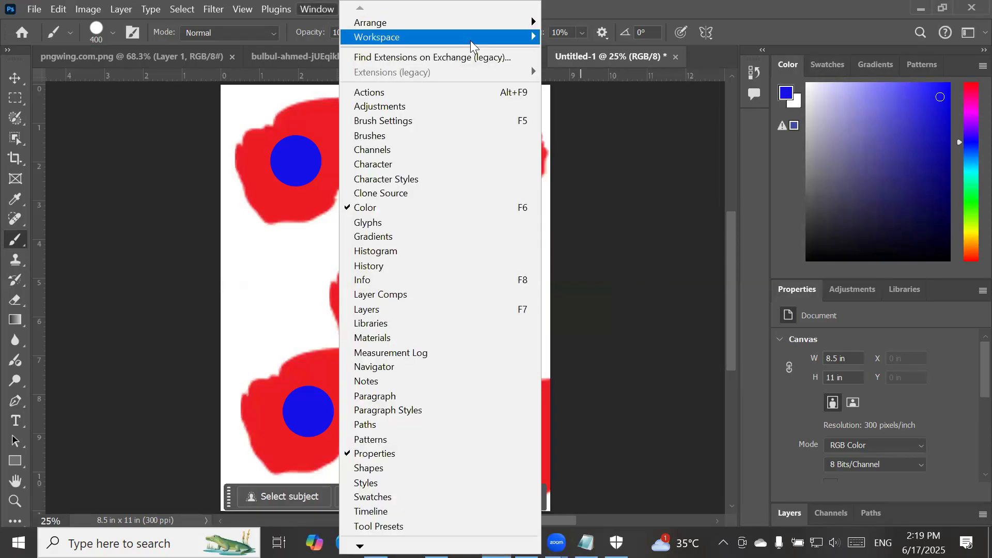
mouse_move(522, 37)
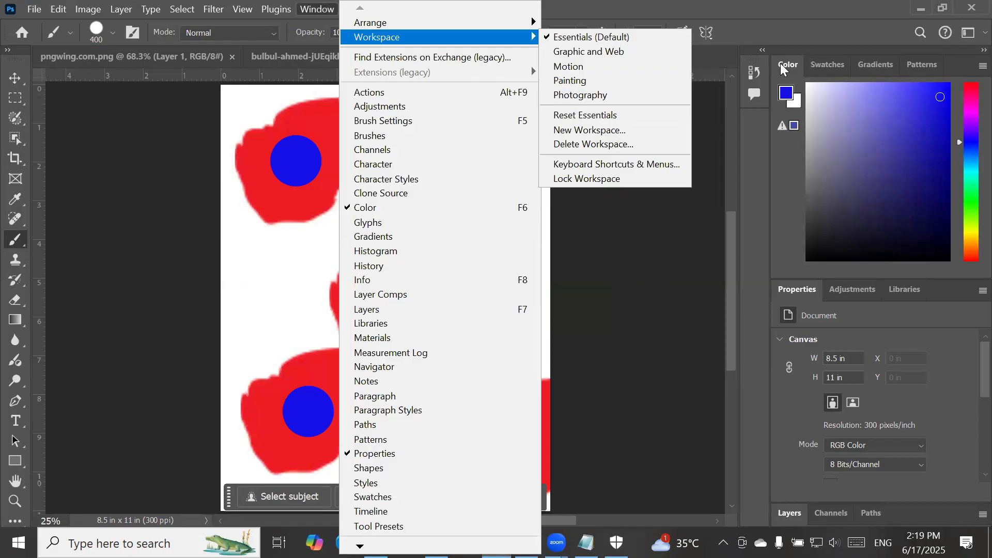
drag(784, 67, 484, 121)
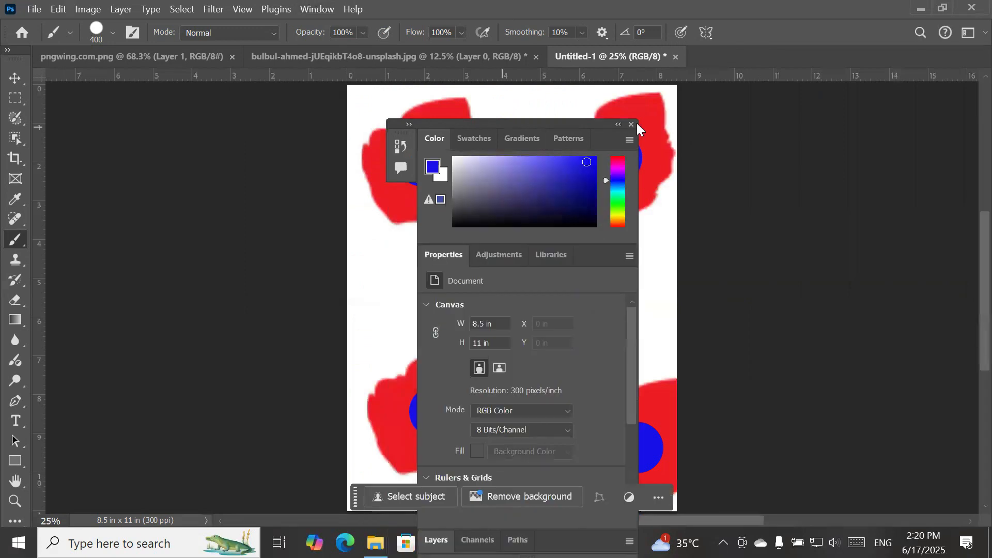
Close the floating panel stack and bring it back beside the canvas by displaying the Brushes panel
click(631, 124)
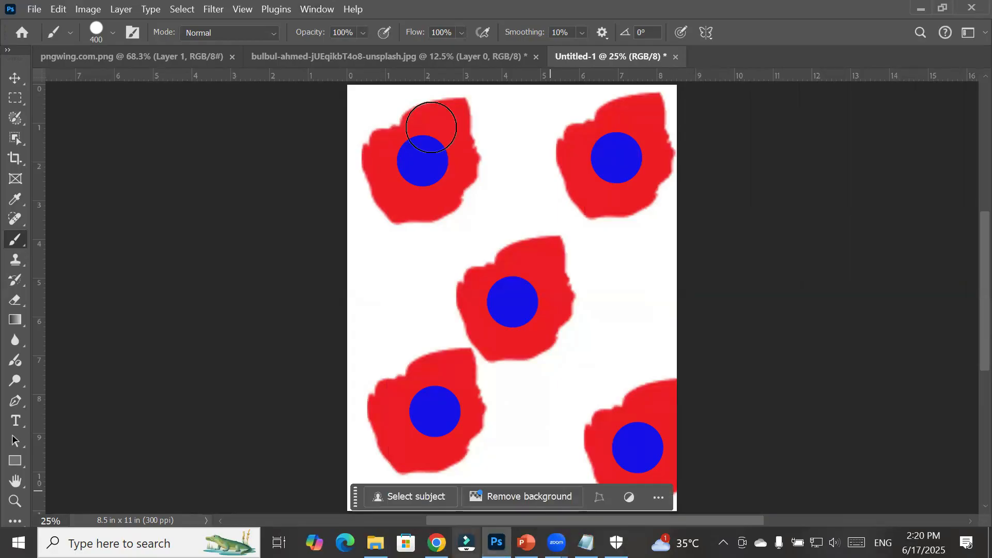
click(317, 10)
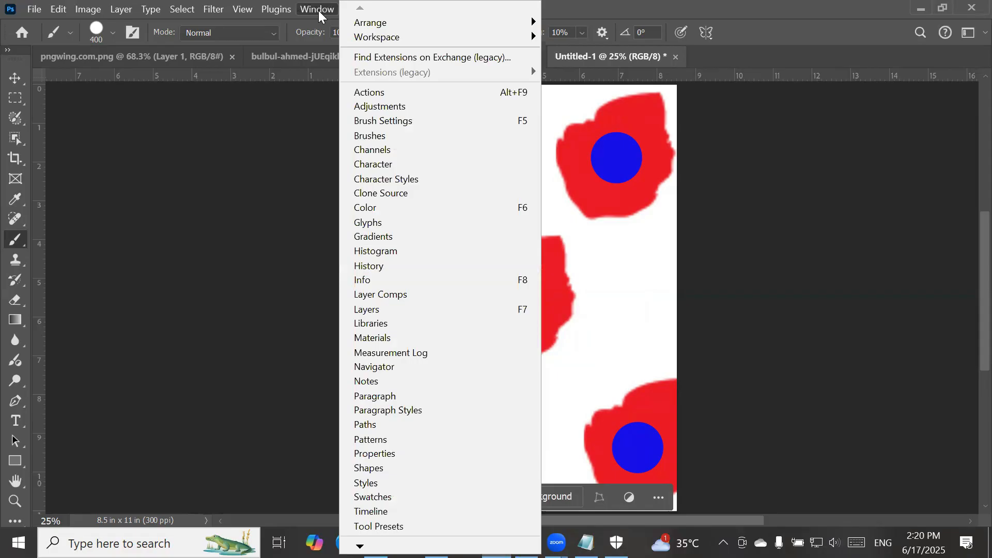
click(419, 137)
mouse_move(483, 126)
mouse_down()
mouse_move(823, 125)
mouse_move(813, 110)
mouse_move(770, 107)
mouse_up()
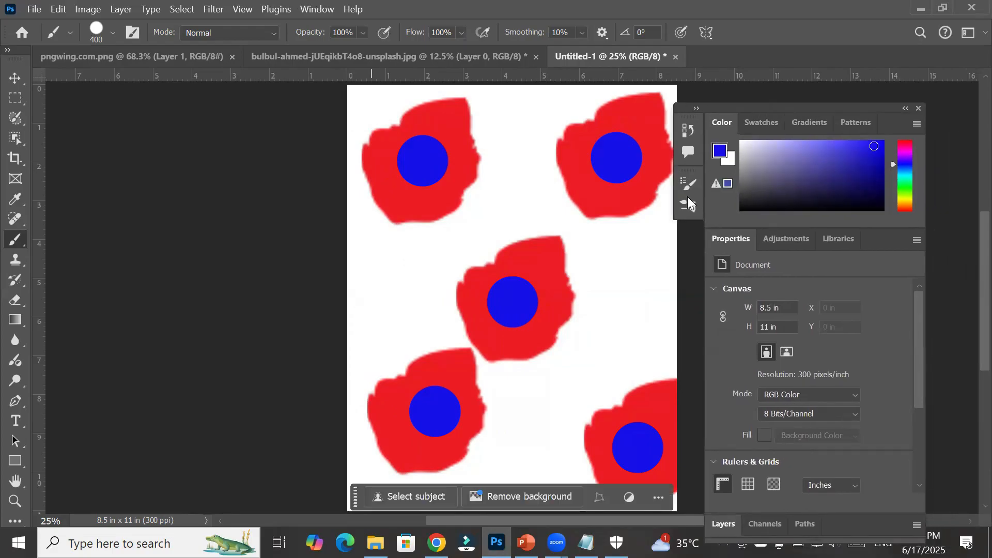
Detach the Brush Settings and Brushes panels from the stack into their own floating group and expand Brush Settings
drag(688, 184, 405, 207)
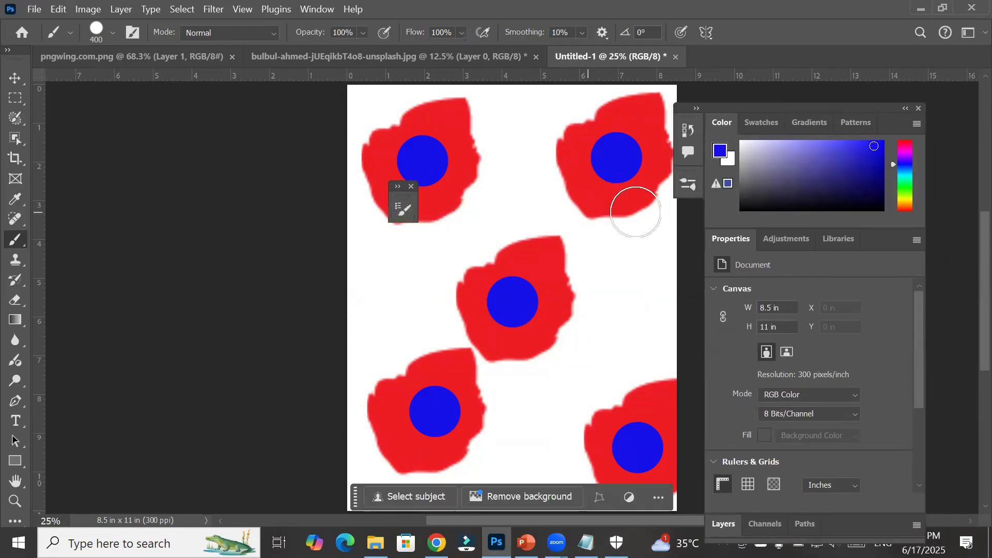
mouse_move(688, 183)
mouse_down()
mouse_move(417, 207)
mouse_move(429, 207)
mouse_up()
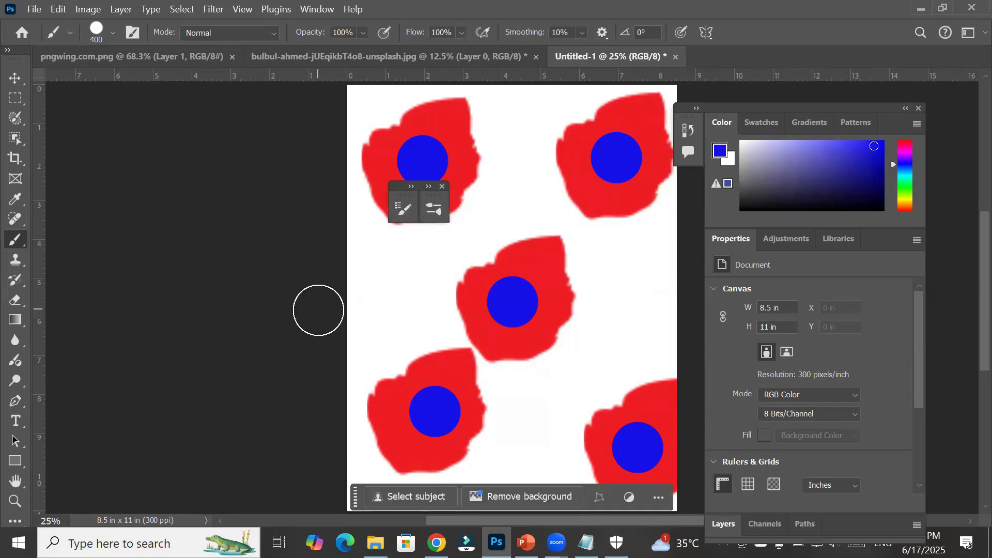
click(404, 205)
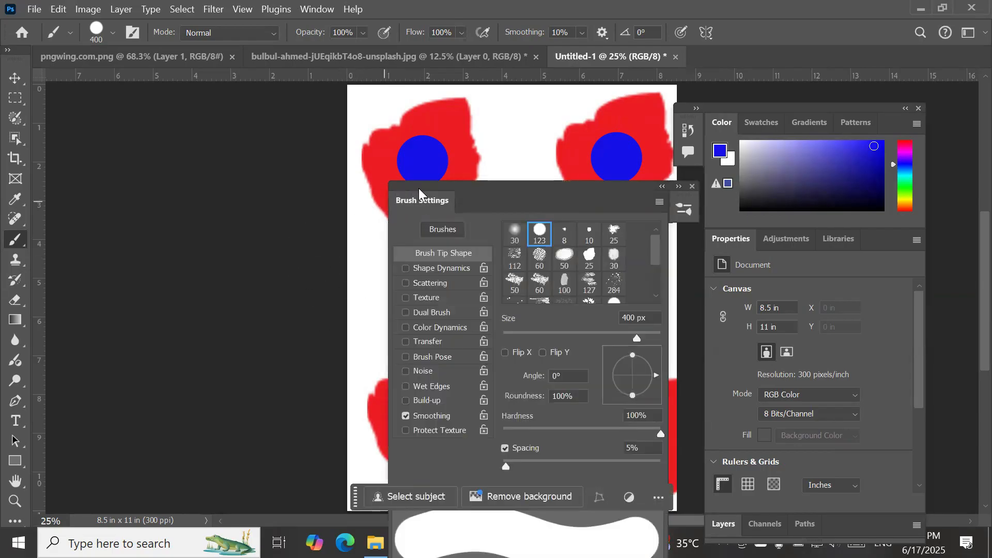
drag(475, 189, 300, 119)
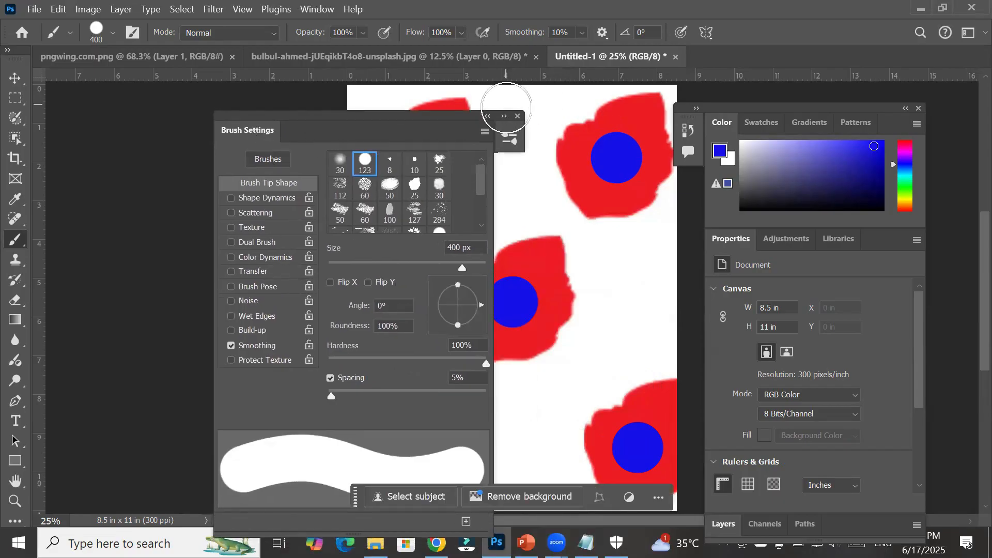
Expand the Brushes panel and attach it as a tab in the Brush Settings group
click(509, 138)
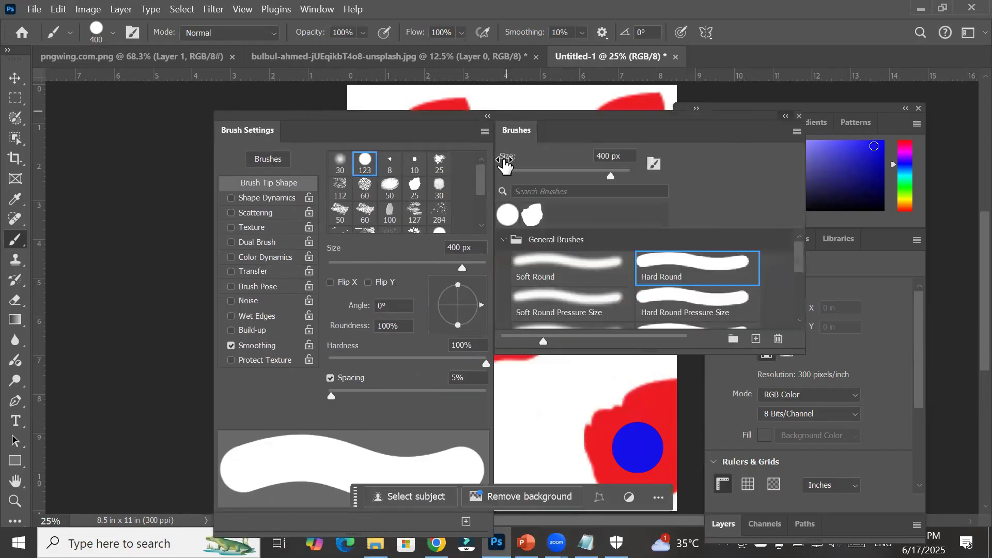
drag(542, 116, 481, 122)
click(549, 105)
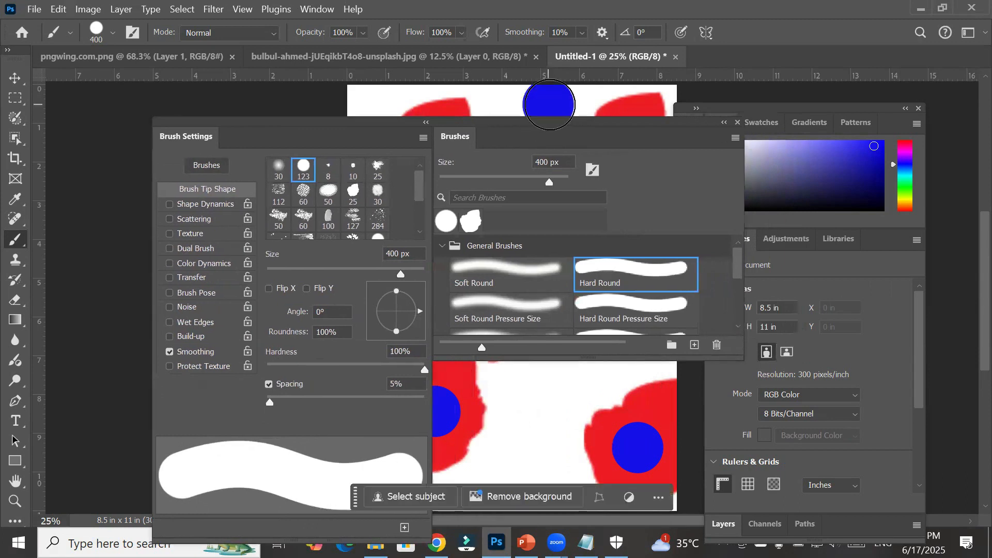
mouse_move(459, 137)
mouse_down()
mouse_move(304, 127)
mouse_move(247, 143)
mouse_up()
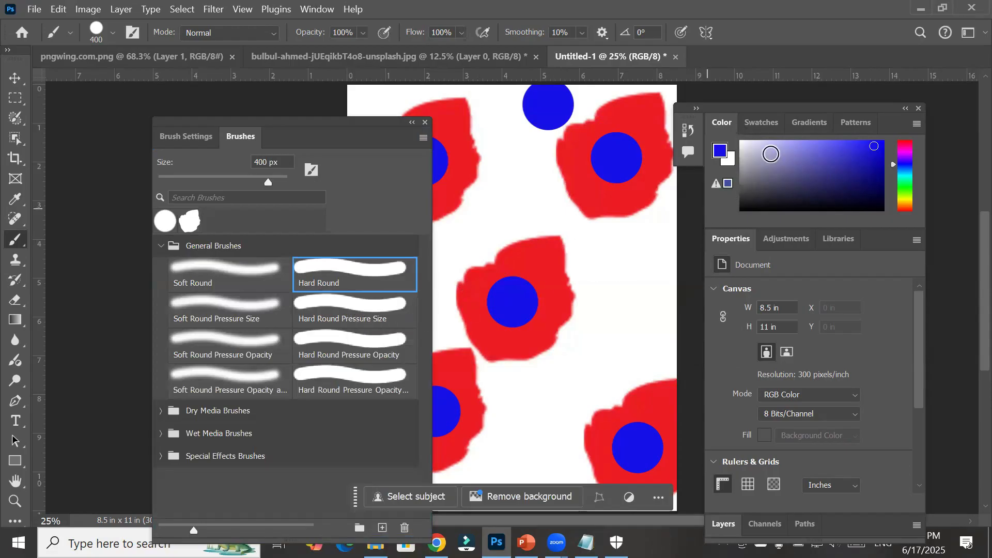
Pull Color, Gradients and Swatches out of the stack into one floating tabbed group and close the remaining stack
drag(717, 126, 486, 136)
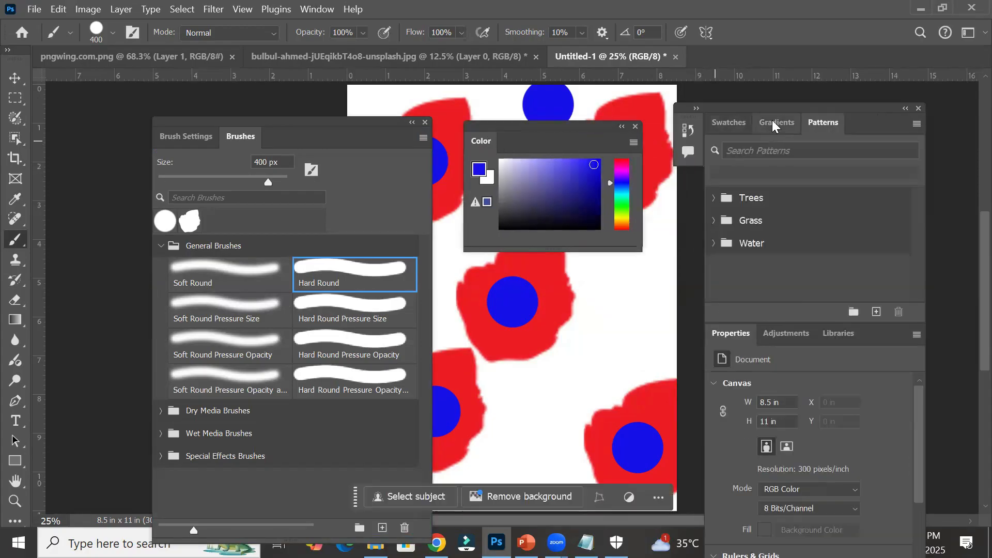
drag(774, 123, 530, 141)
drag(724, 123, 568, 143)
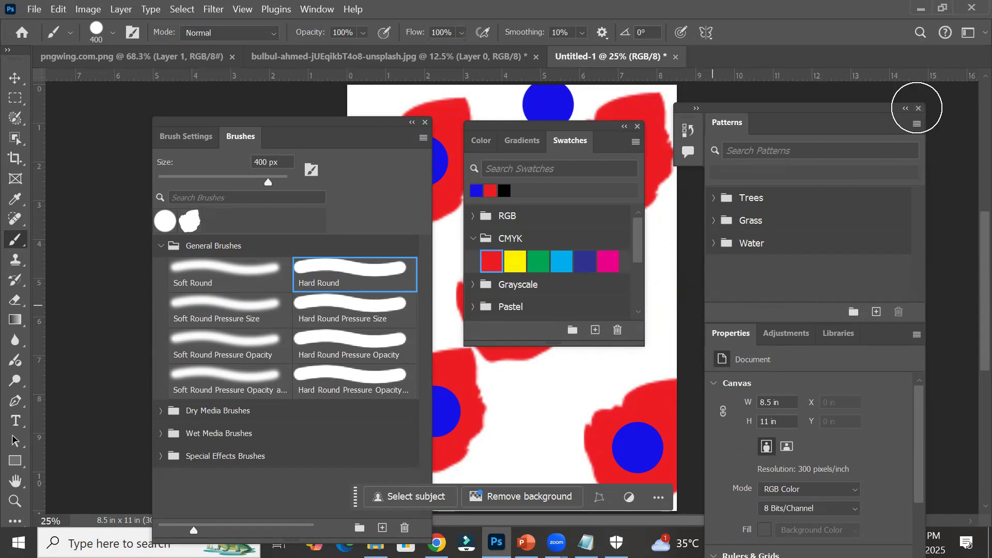
click(917, 109)
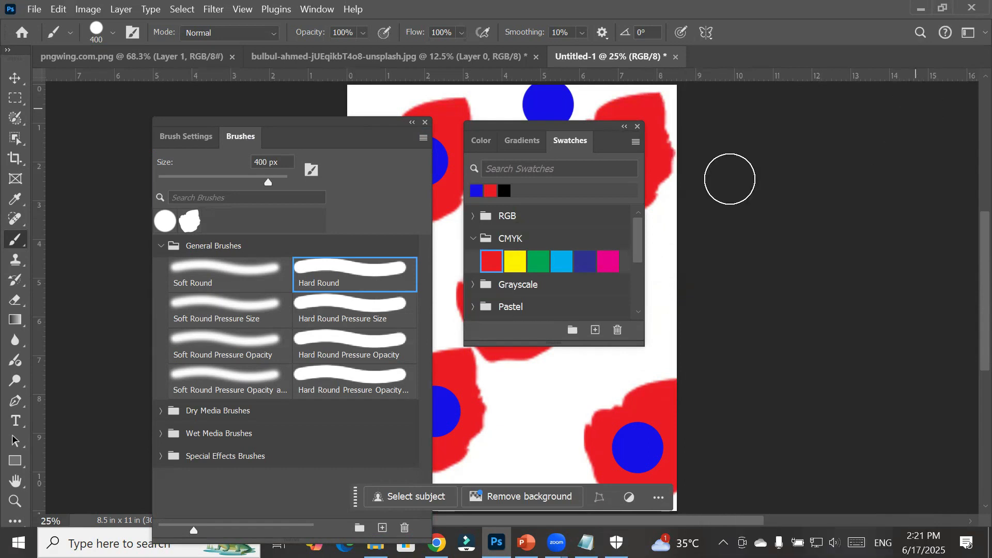
Display the Character panel, add Character and Paragraph as tabs to the Brushes group, and close the leftover stack
click(306, 11)
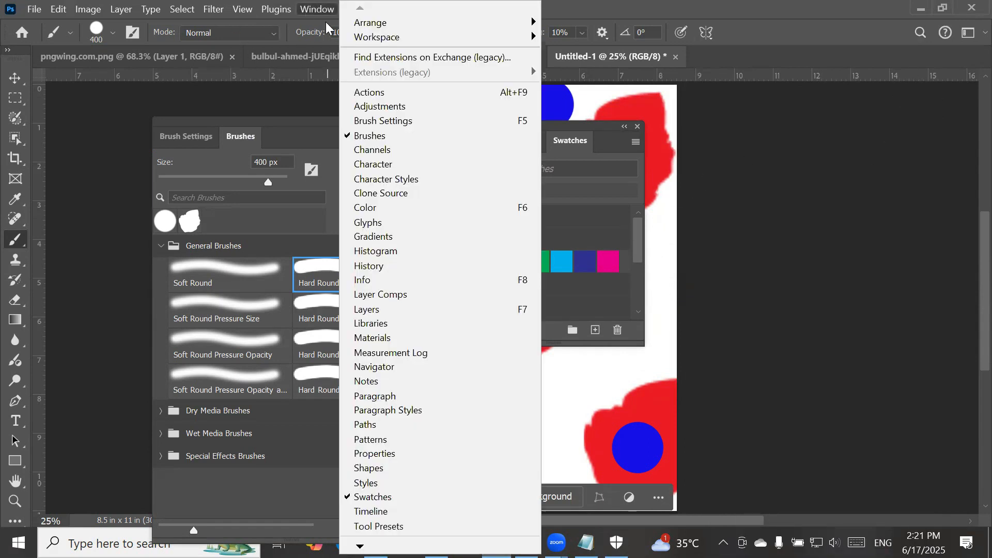
click(418, 164)
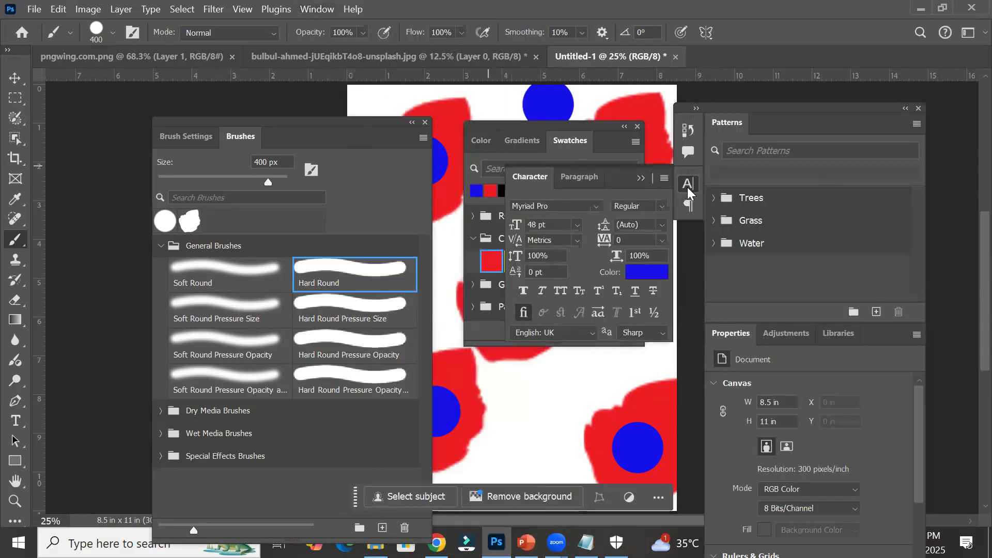
mouse_move(687, 187)
mouse_down()
mouse_move(620, 295)
mouse_move(485, 200)
mouse_move(301, 139)
mouse_up()
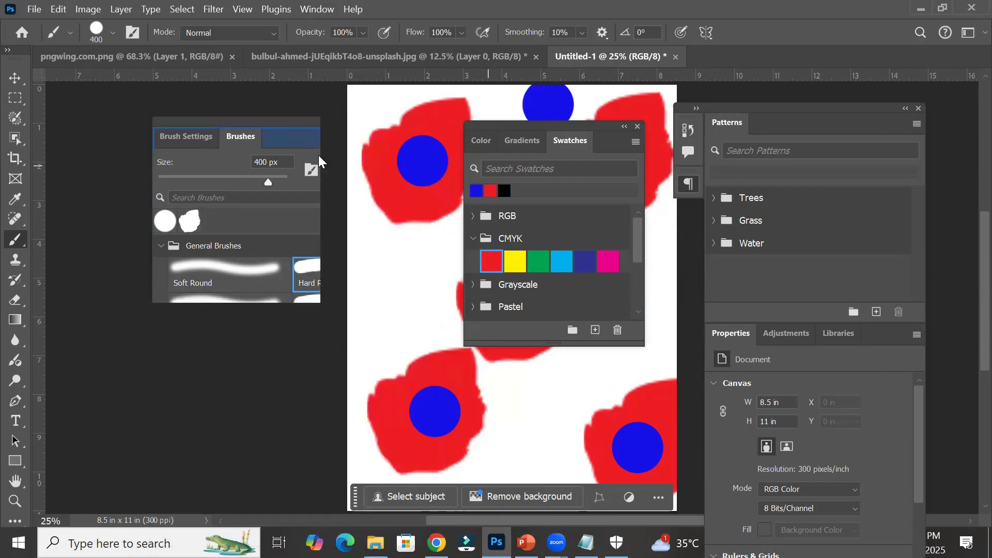
drag(690, 189, 283, 143)
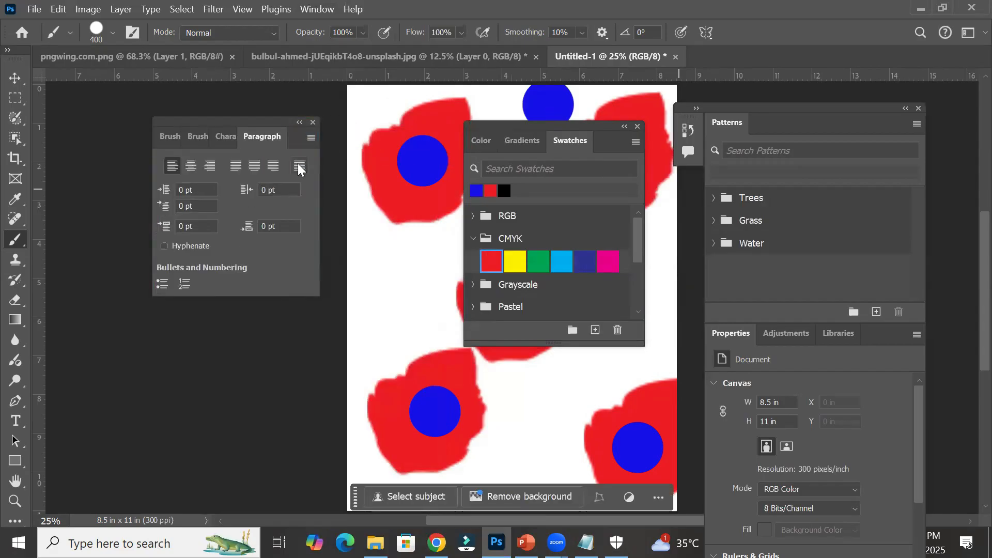
click(920, 110)
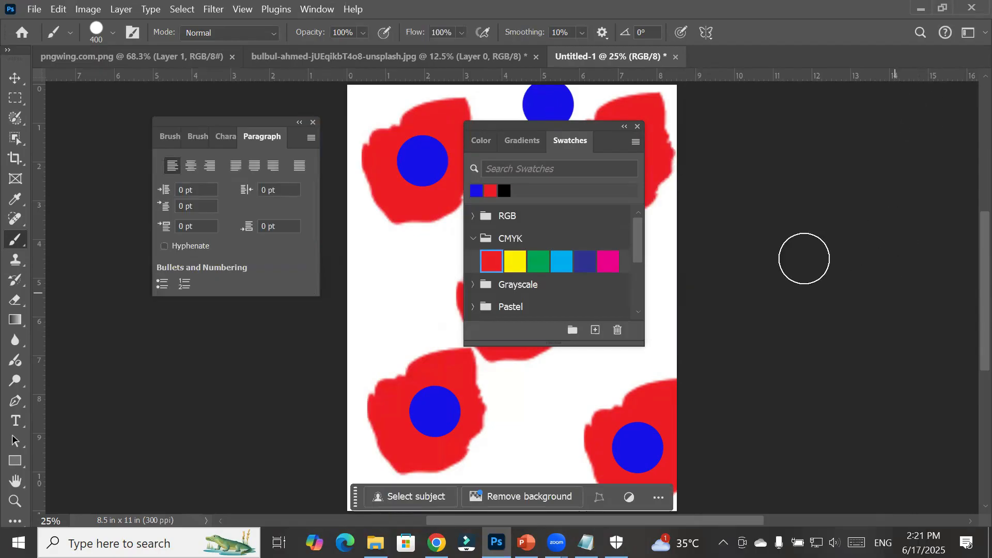
Move the Swatches group beside the document and attach the Paragraph group beneath it as one column
drag(523, 123, 836, 105)
drag(216, 124, 840, 328)
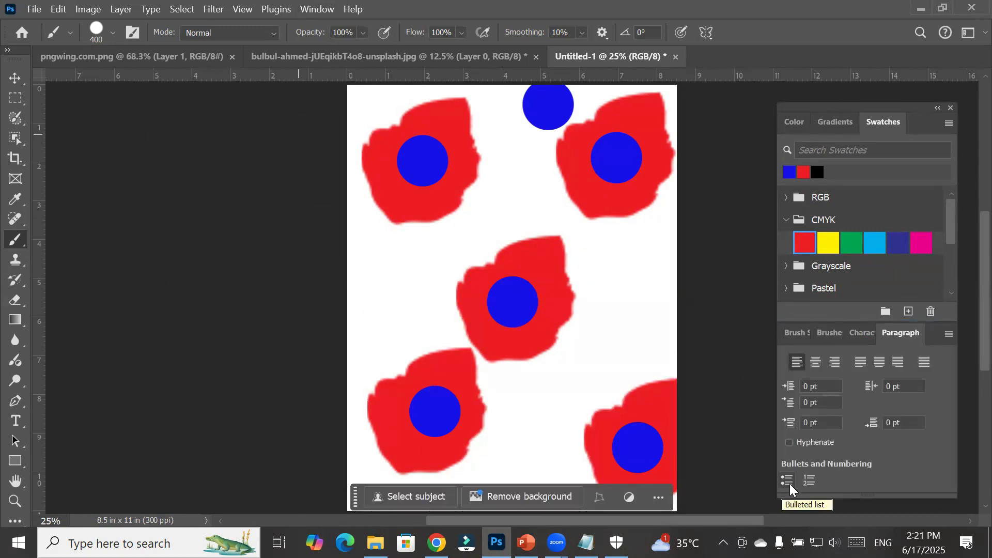
Look through the tabs of both panel groups, from Color, Gradients and Swatches to Brush Settings, Brushes, Character and Paragraph
click(796, 122)
click(827, 124)
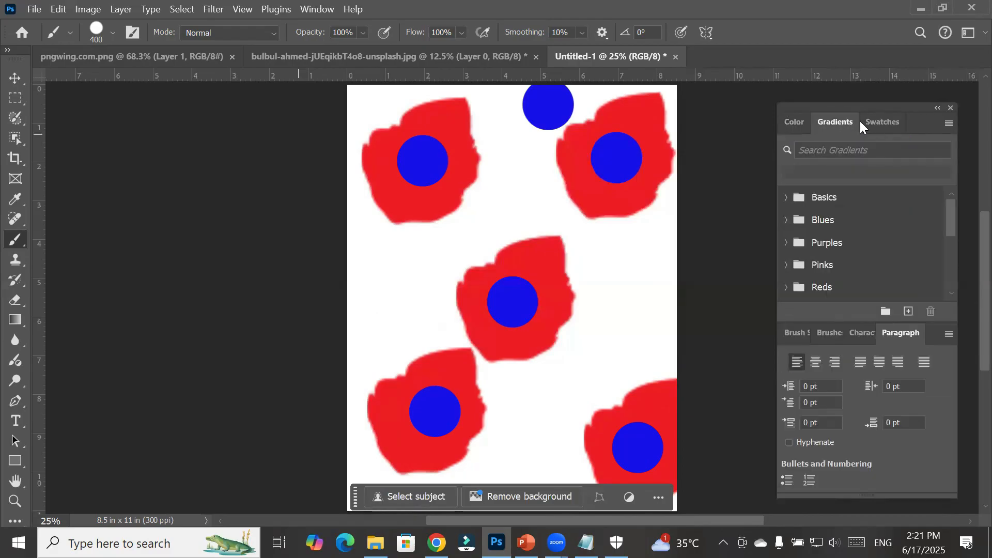
click(873, 120)
click(789, 332)
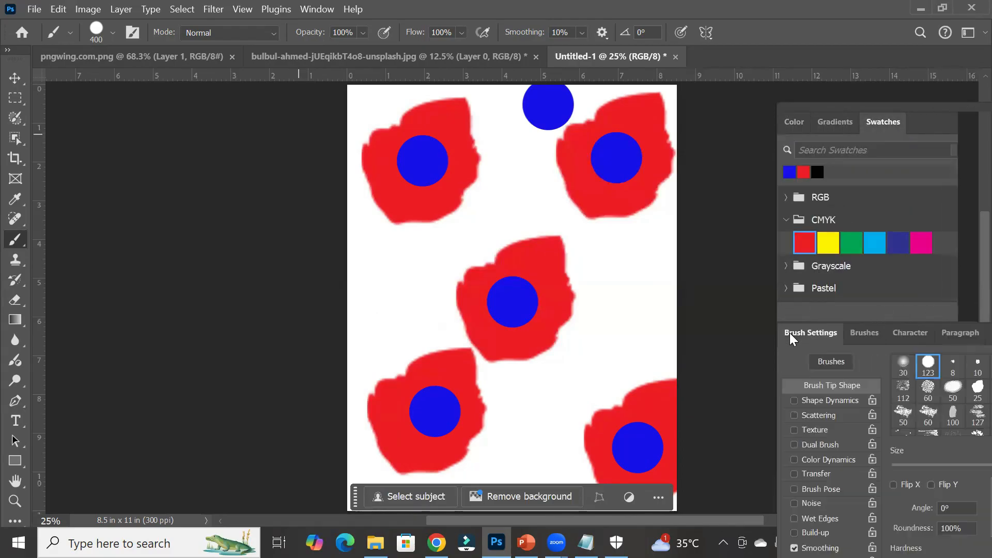
click(862, 335)
click(919, 335)
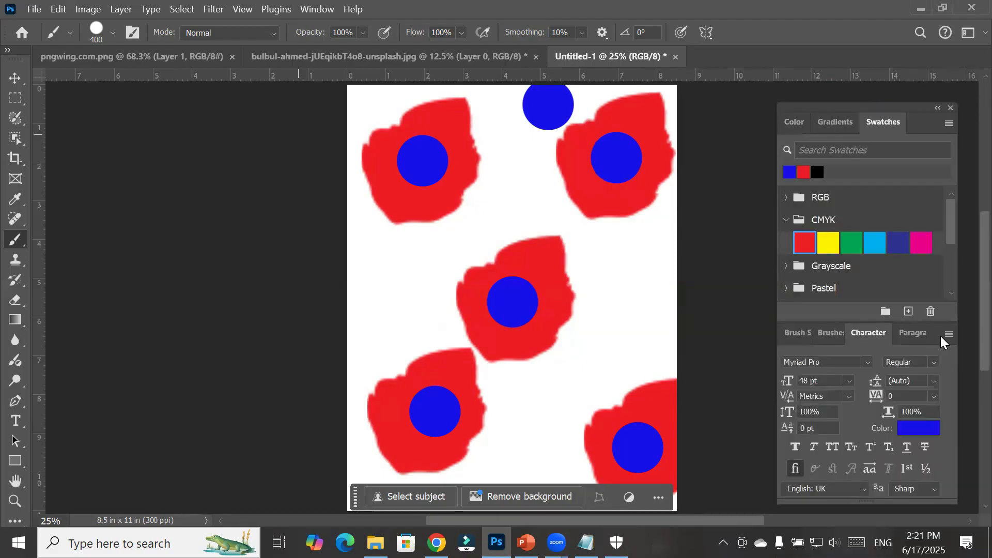
click(914, 334)
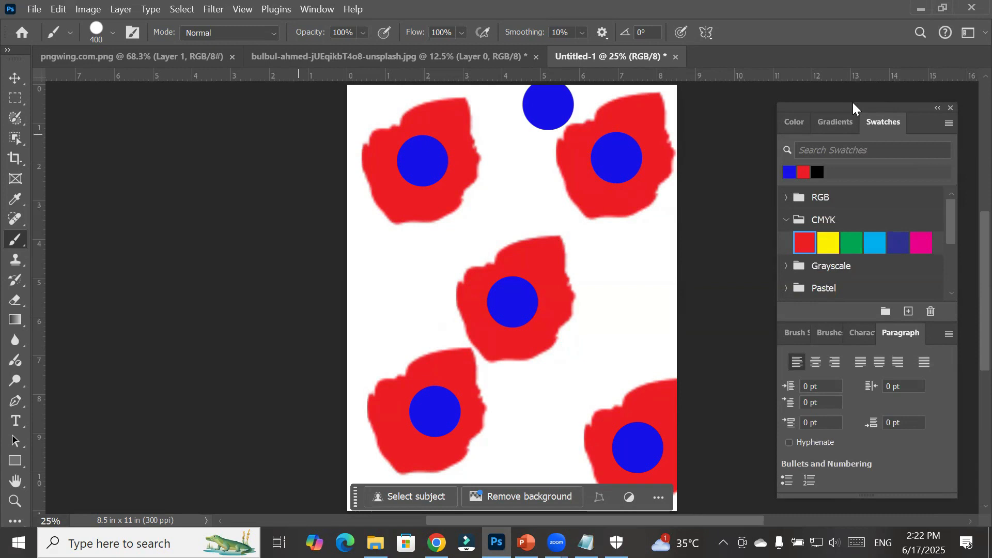
Start a new workspace from the current panel layout and enter the trainer's ICT training name as its name
click(314, 9)
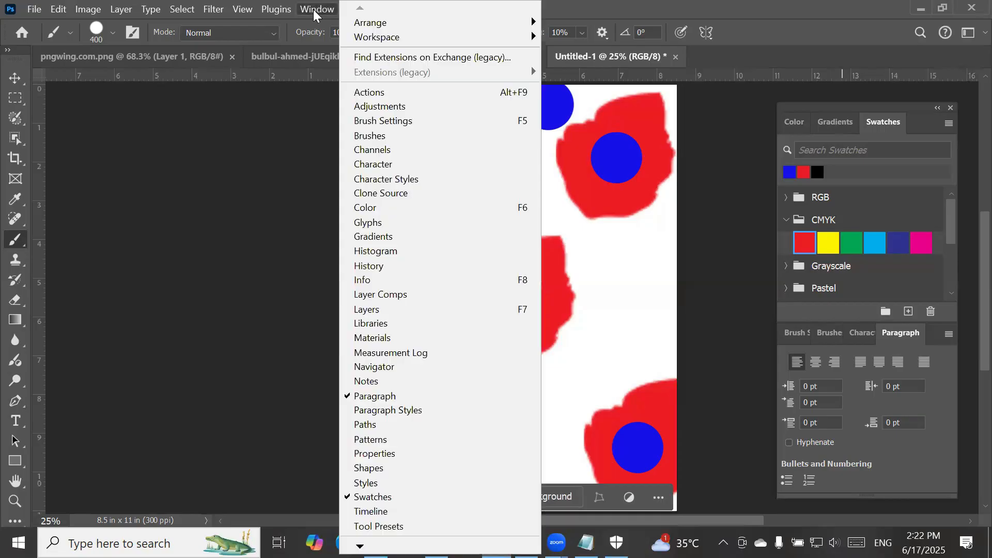
mouse_move(417, 45)
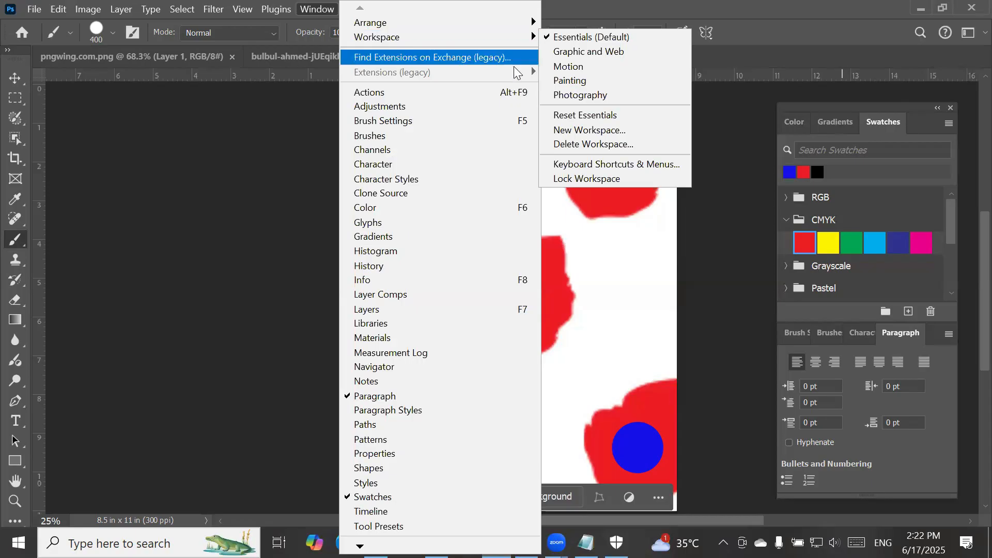
mouse_move(458, 41)
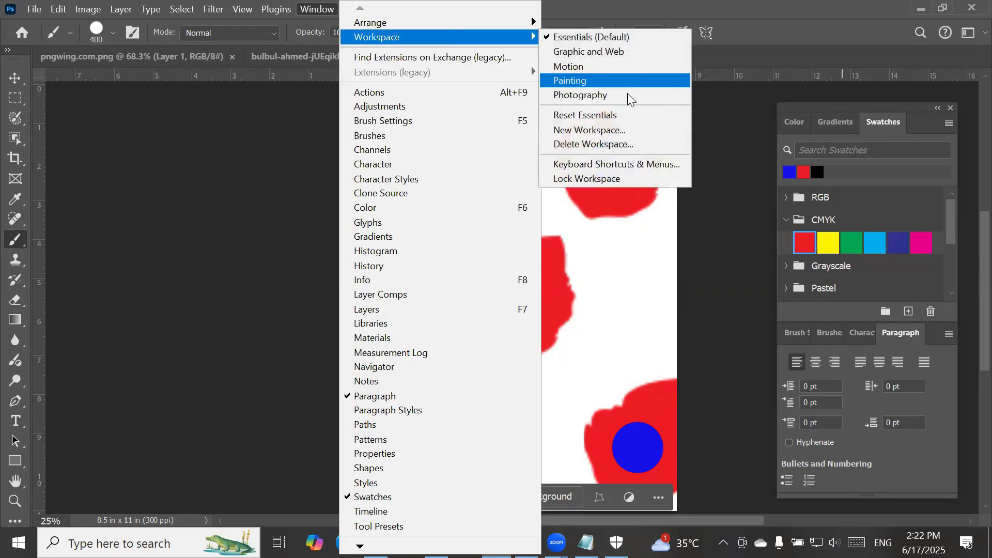
click(627, 135)
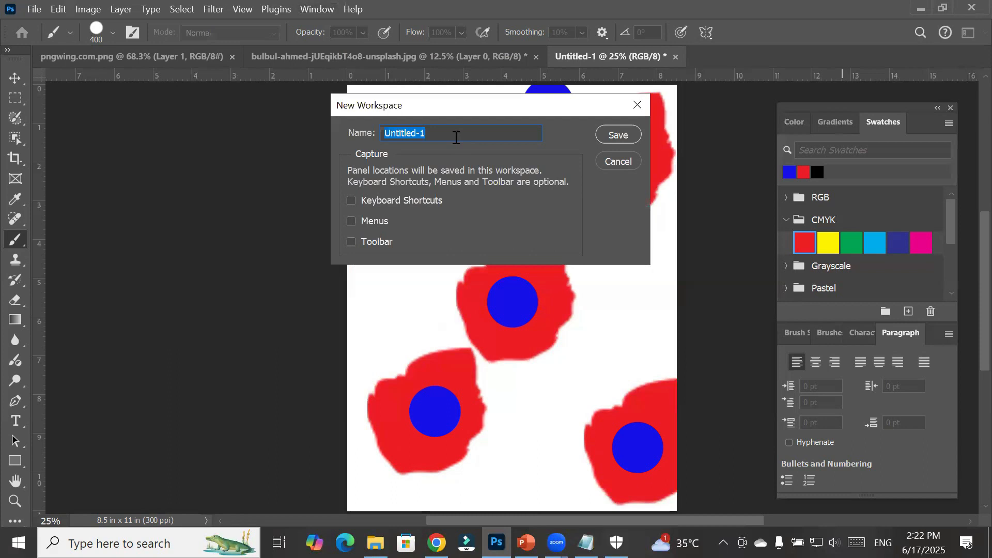
text(Farooq ICT-Trainings)
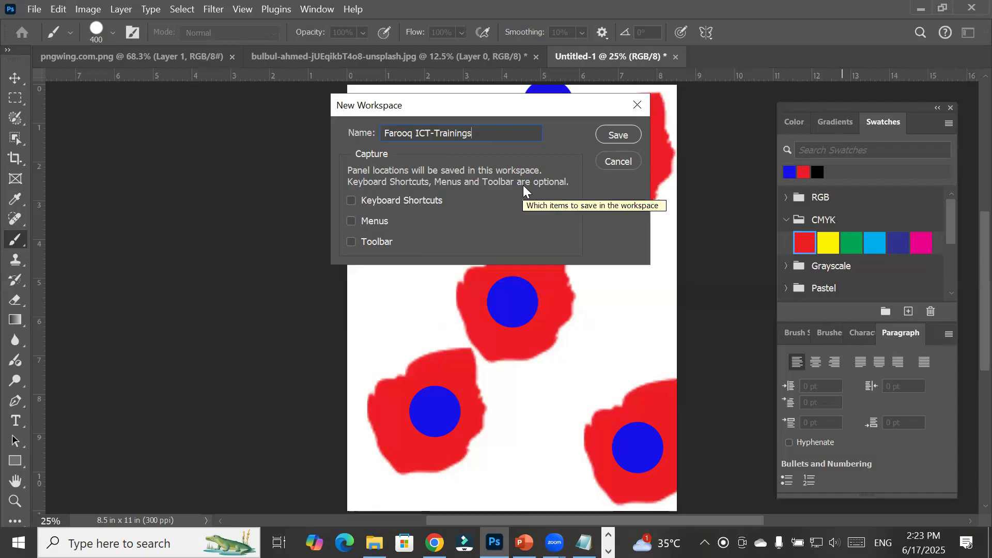
Include Keyboard Shortcuts, Menus and Toolbar in the workspace capture, and clear all three options again
click(352, 202)
click(350, 221)
click(350, 242)
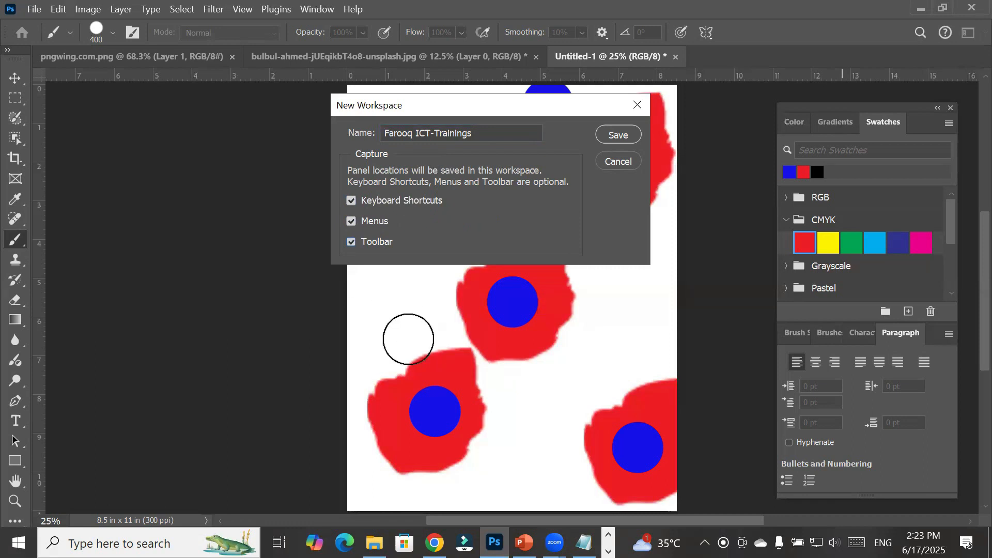
click(353, 242)
click(351, 221)
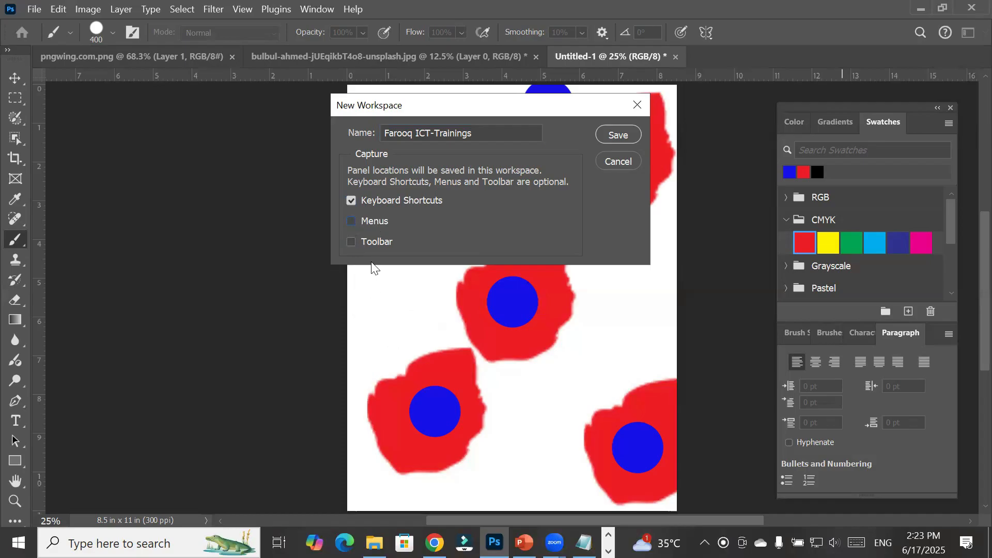
click(347, 199)
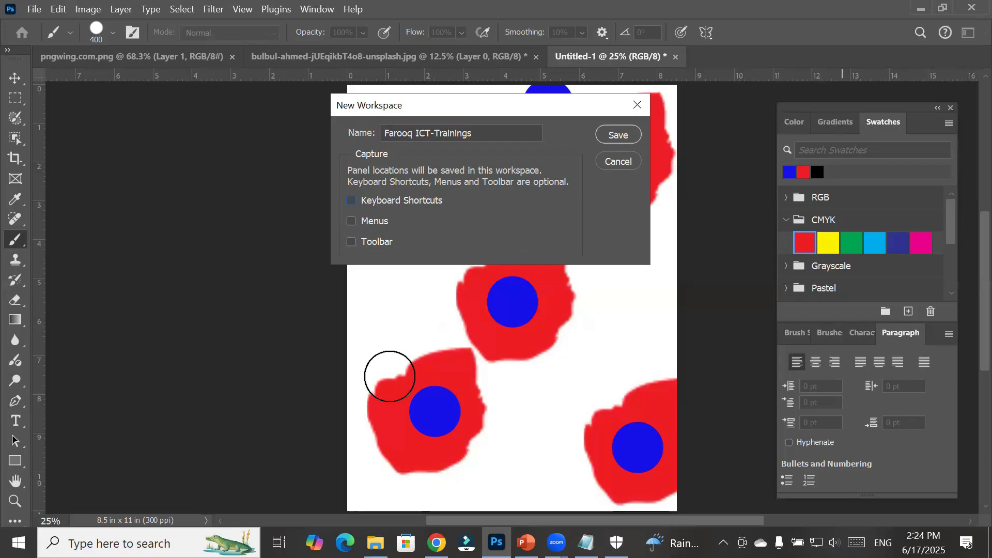
Save the new workspace with only its panel locations, leaving Keyboard Shortcuts, Menus and Toolbar out of the capture
click(35, 10)
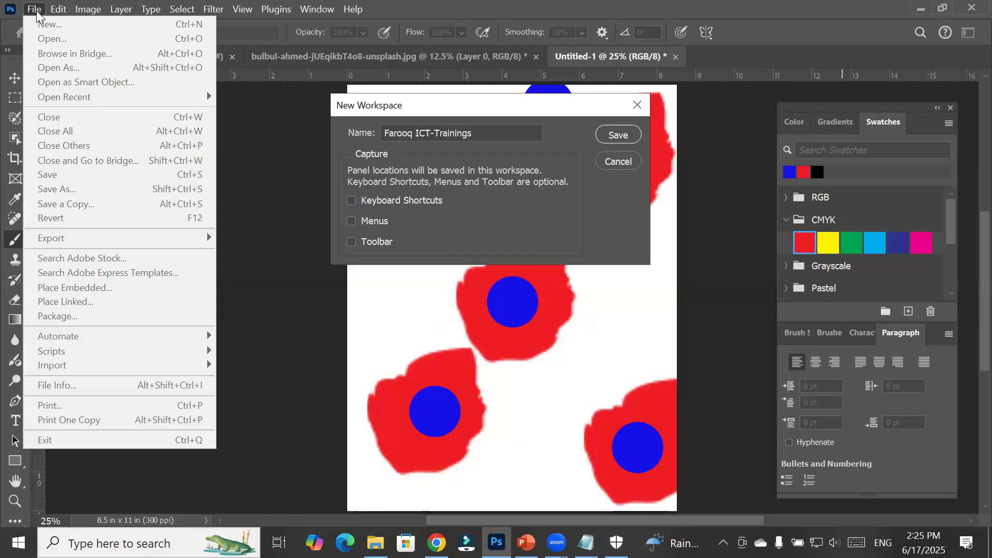
mouse_move(276, 9)
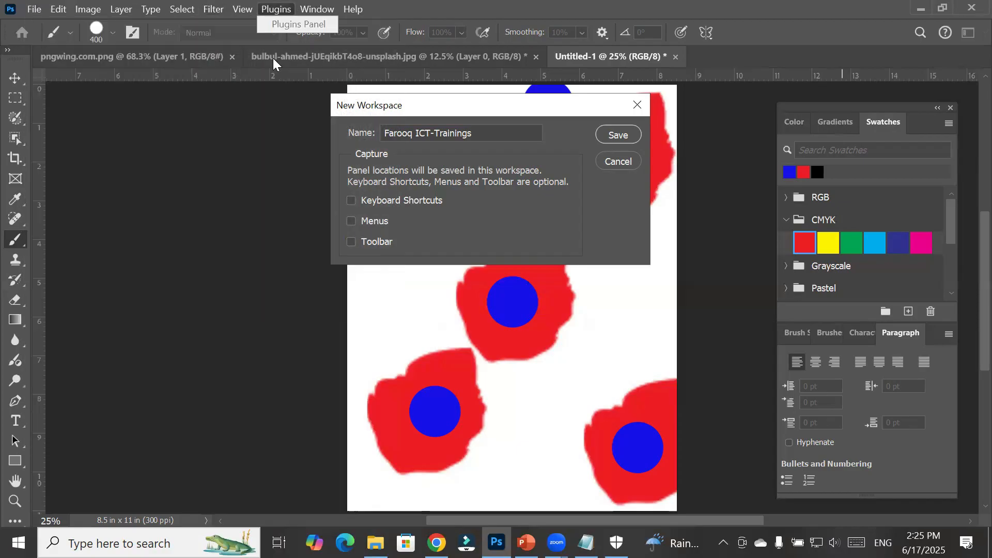
click(358, 199)
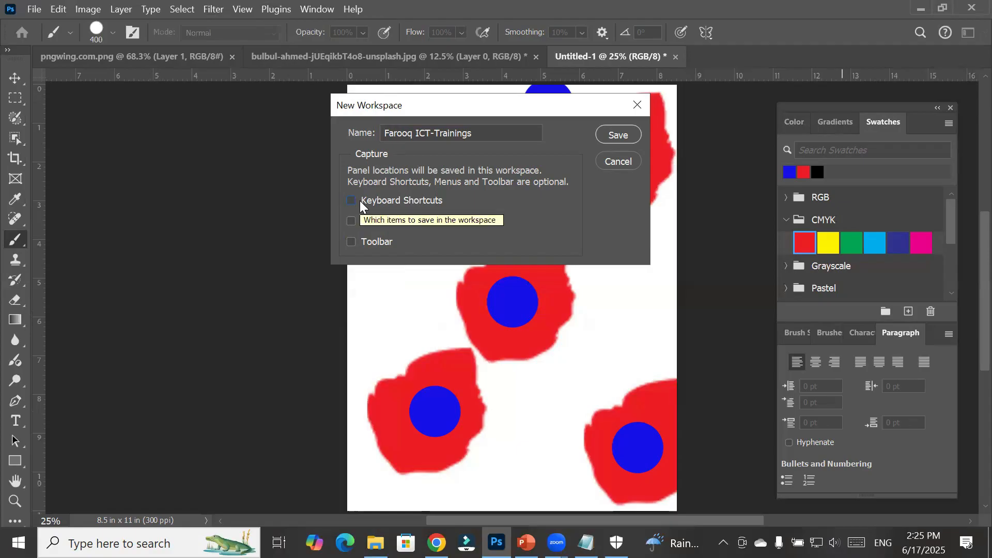
click(618, 134)
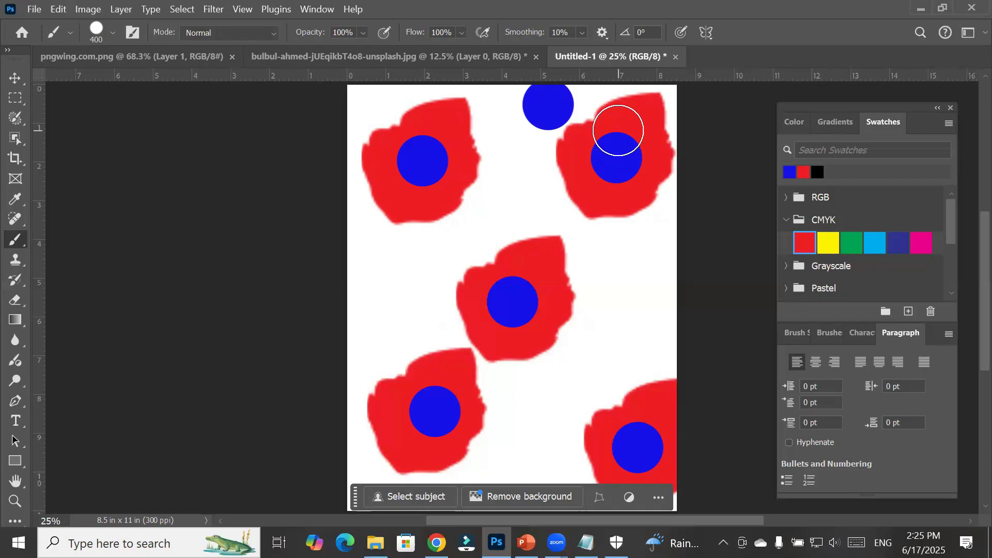
Expand the toolbar to two columns and float it over the empty area beside the canvas
click(58, 10)
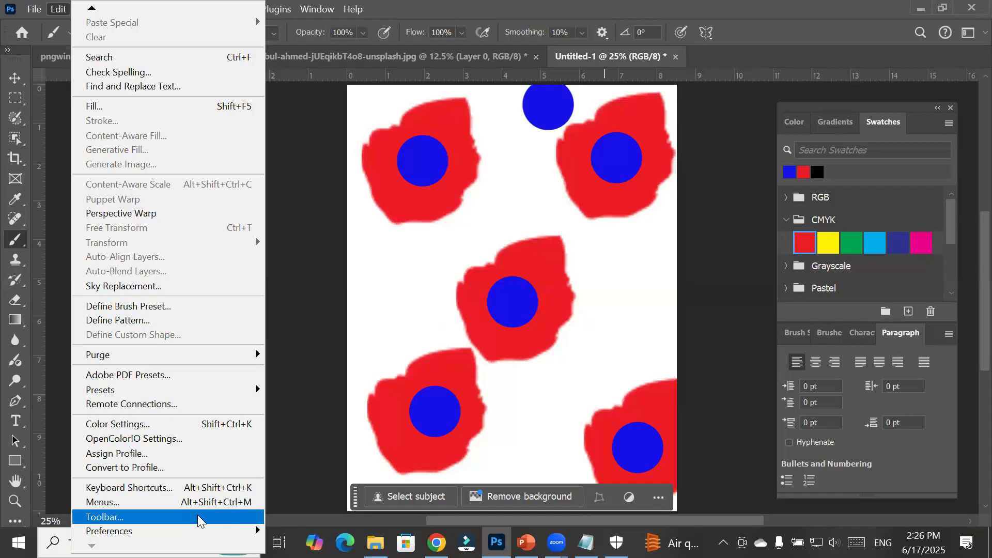
click(17, 137)
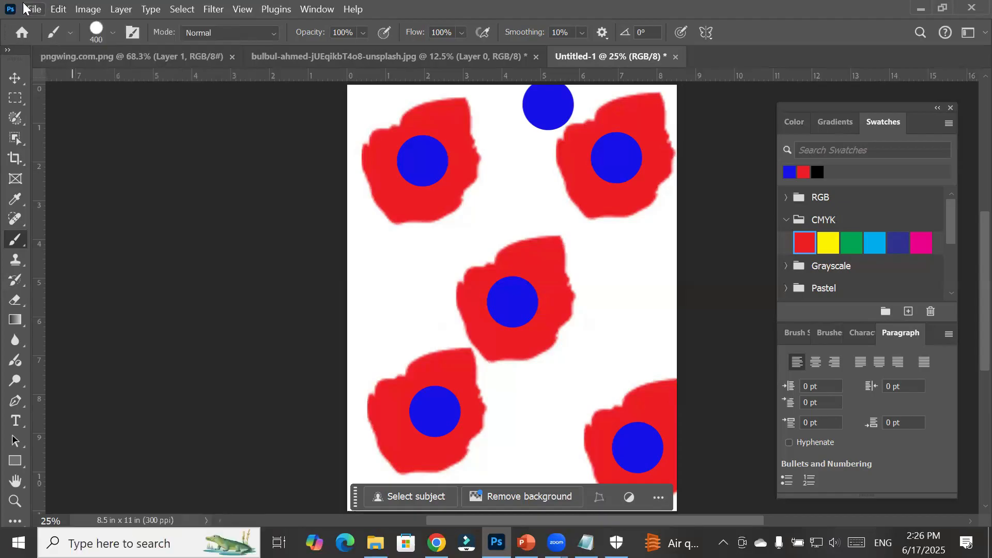
click(6, 50)
drag(15, 54, 153, 112)
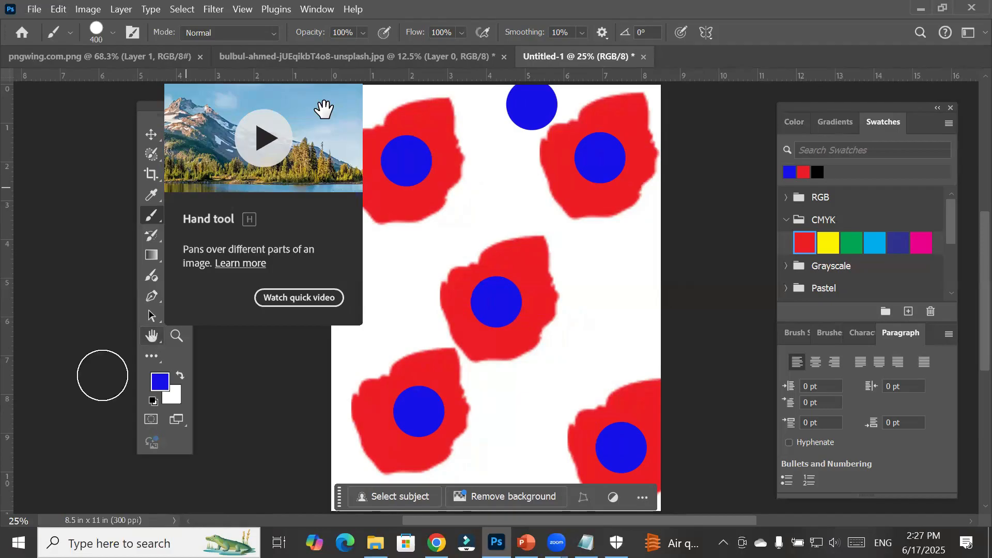
Show the Eraser tool's variants and review the list of available workspaces, including the newly saved one
click(177, 238)
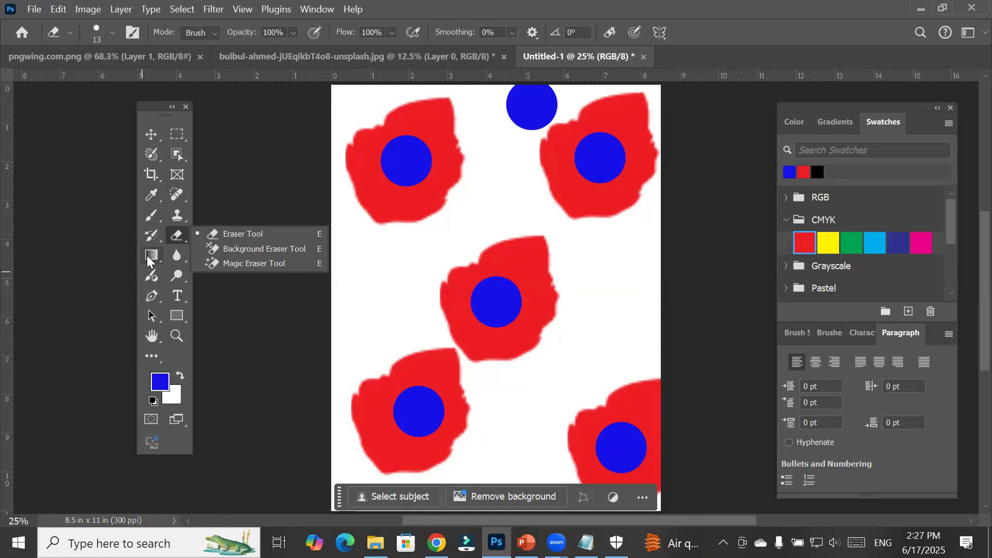
click(318, 9)
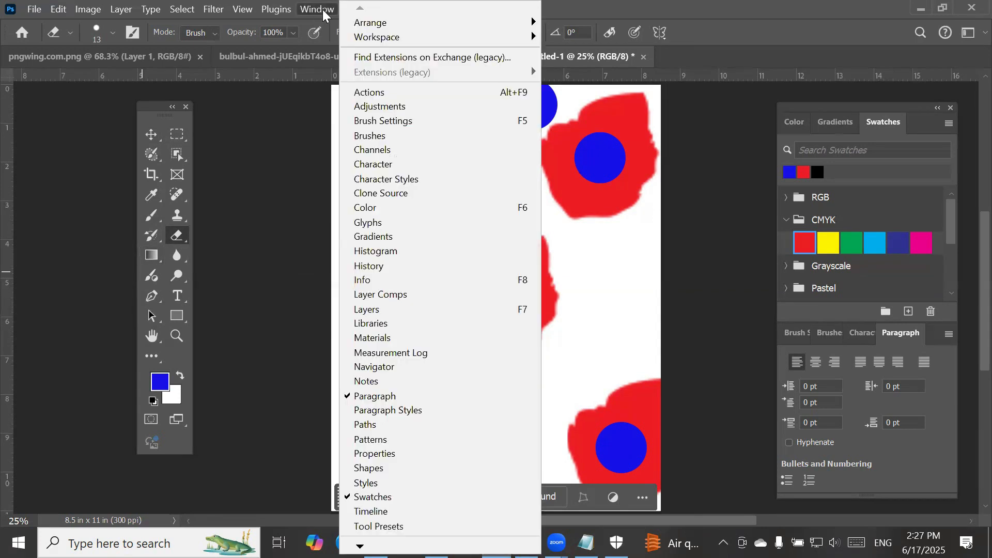
mouse_move(472, 37)
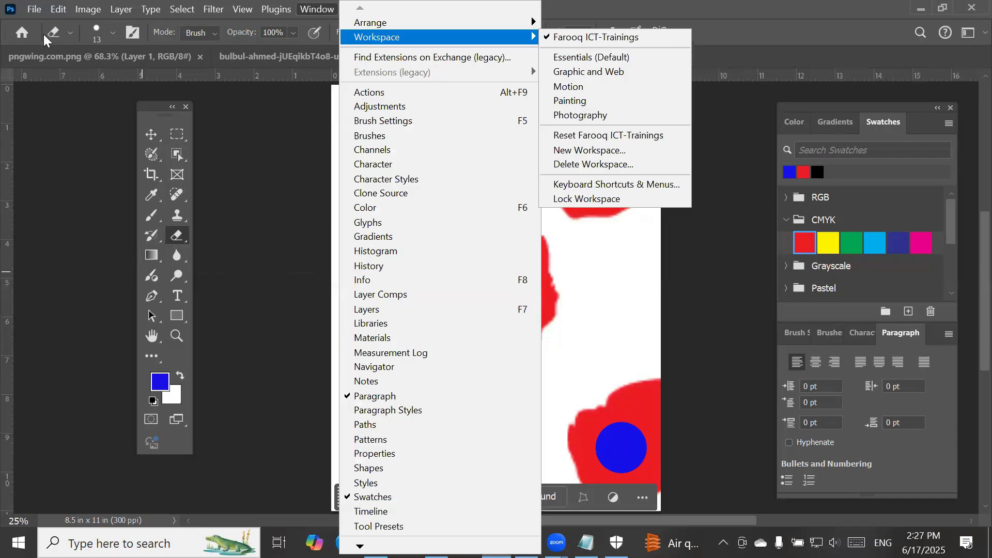
click(447, 201)
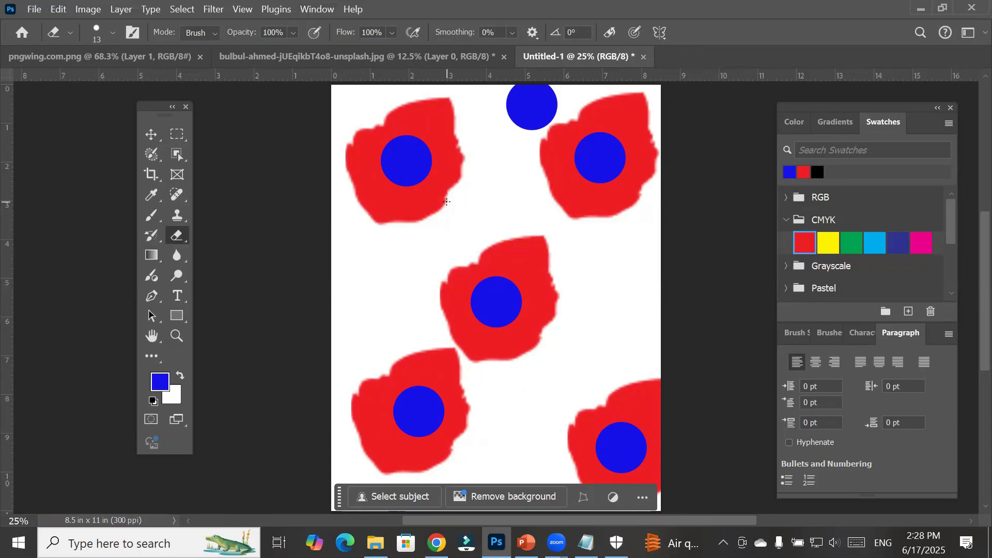
Start saving the untitled document and browse to the trainer's personally named folder on the Desktop
click(34, 9)
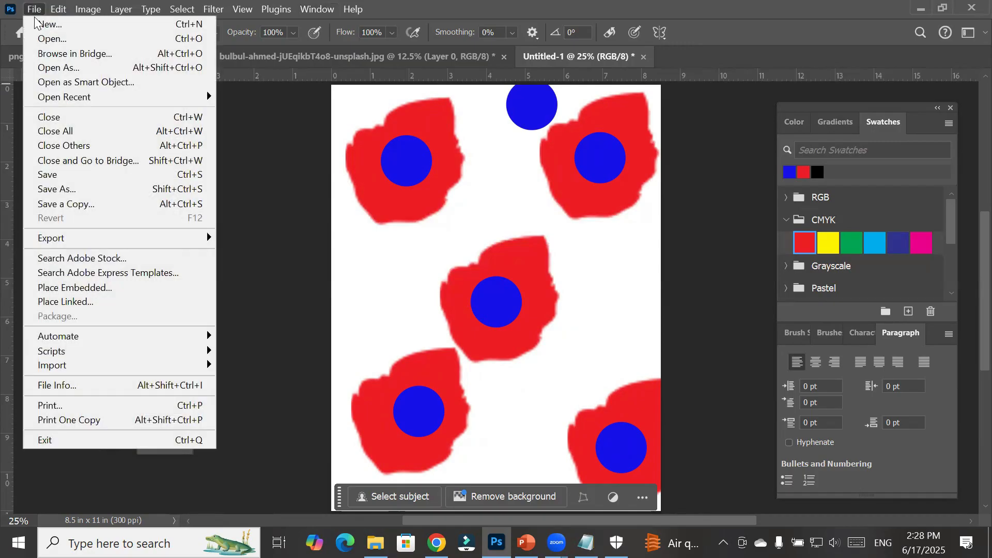
click(107, 179)
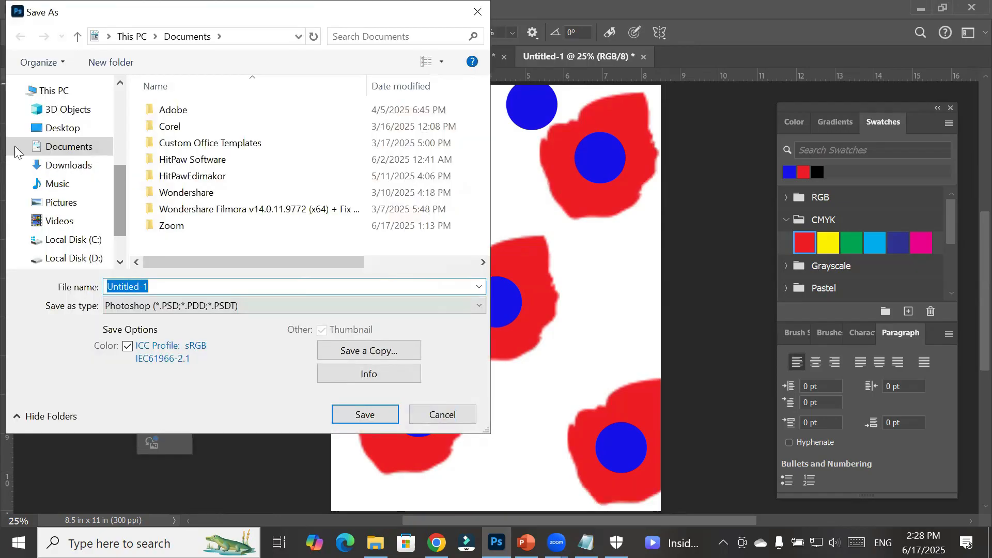
click(51, 91)
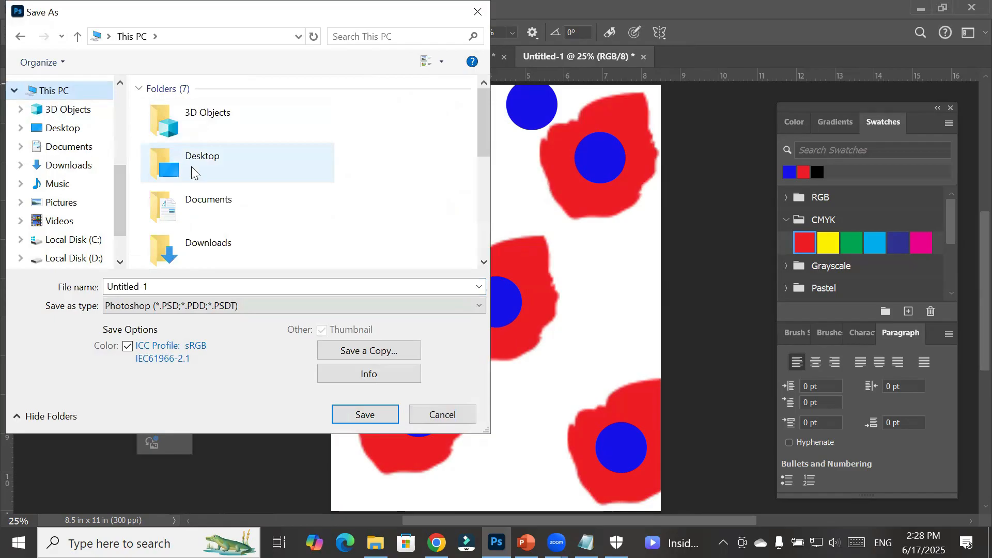
double_click(191, 167)
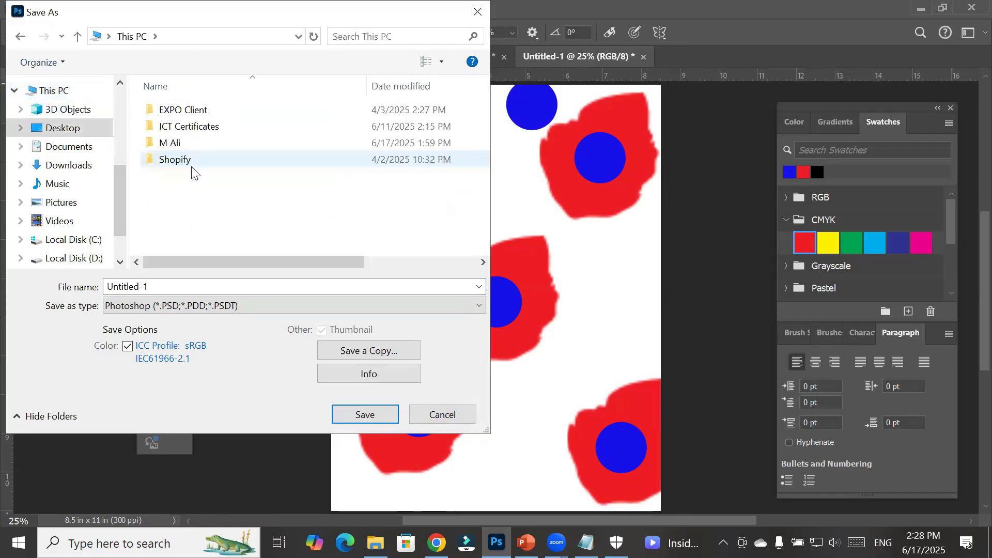
double_click(175, 143)
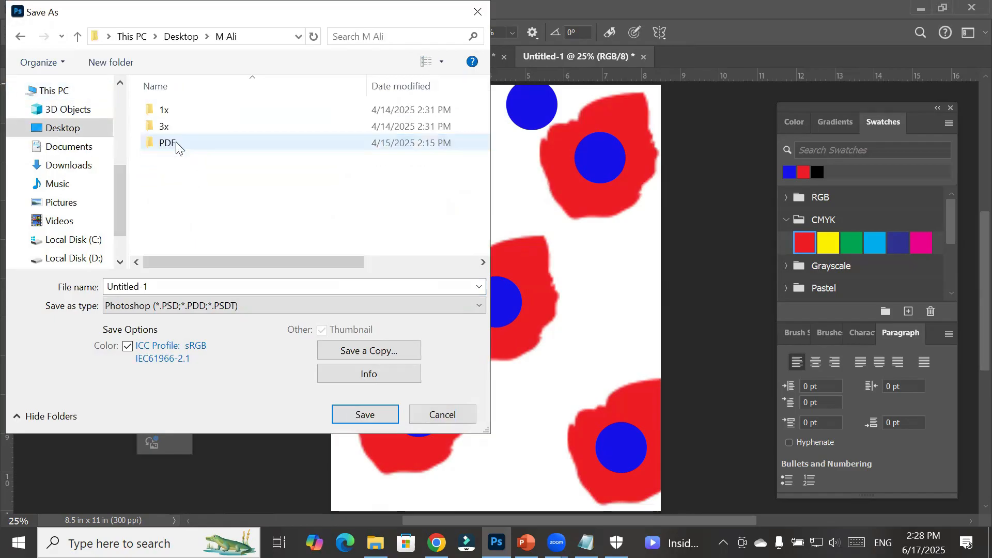
Name the file "Cover page layout" and save it in Photoshop format (PSD)
double_click(158, 287)
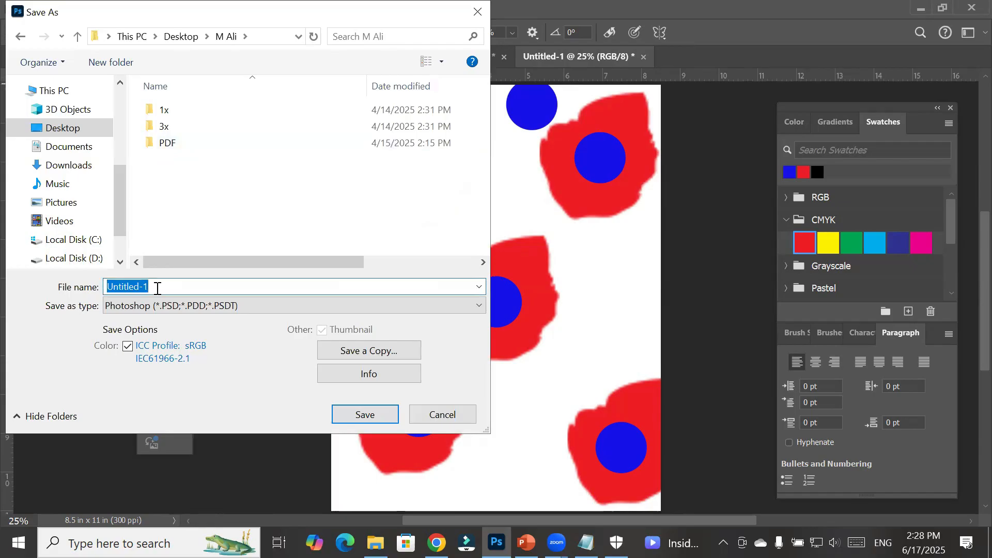
text(Cover)
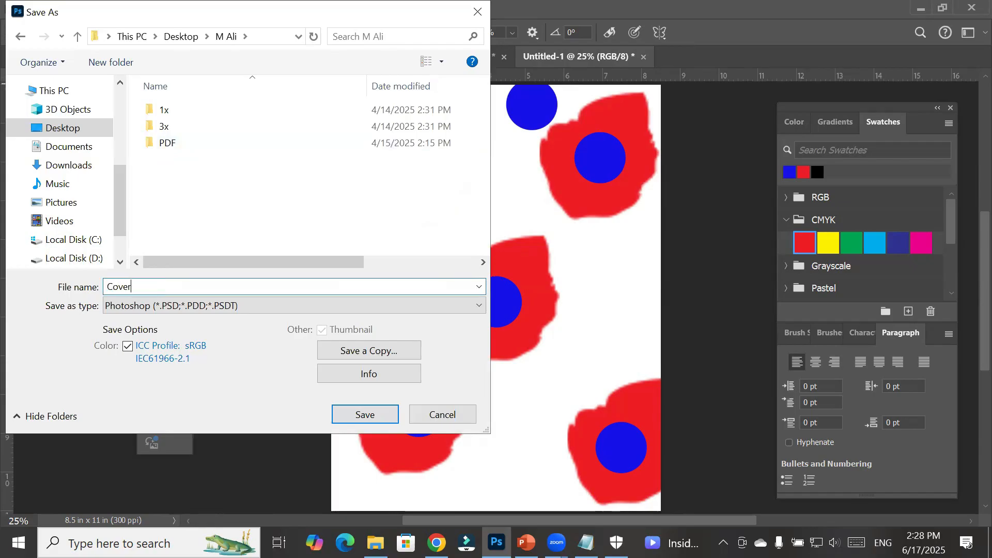
text( page layout)
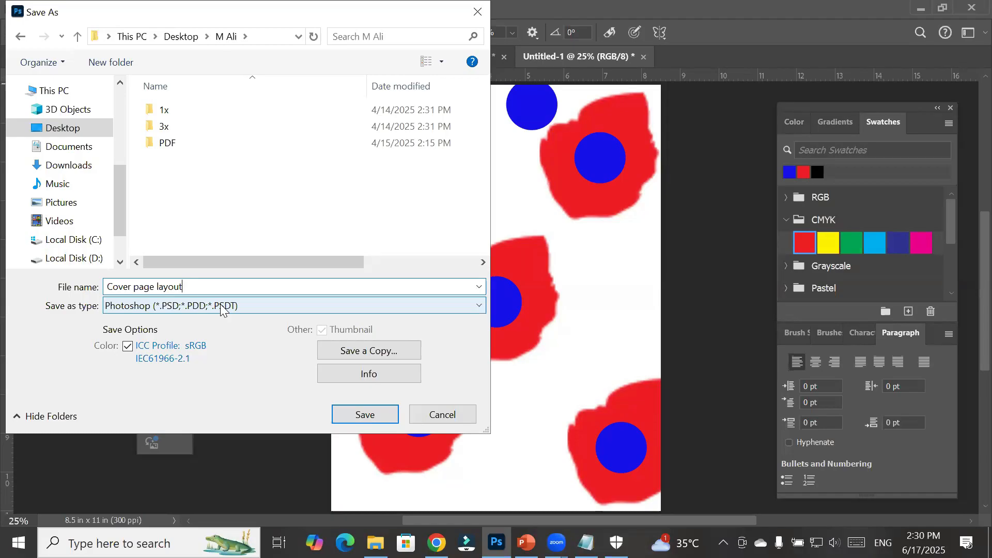
click(193, 308)
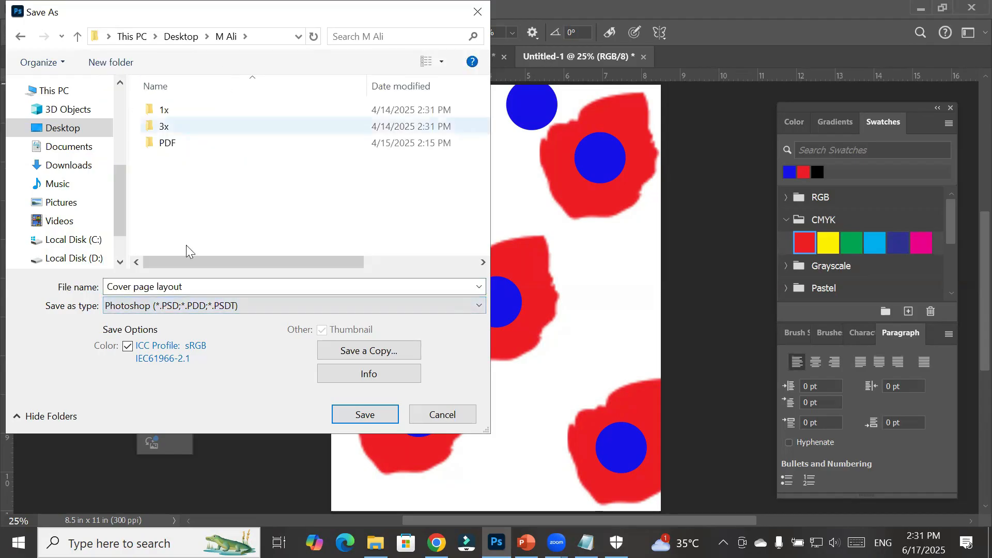
triple_click(195, 281)
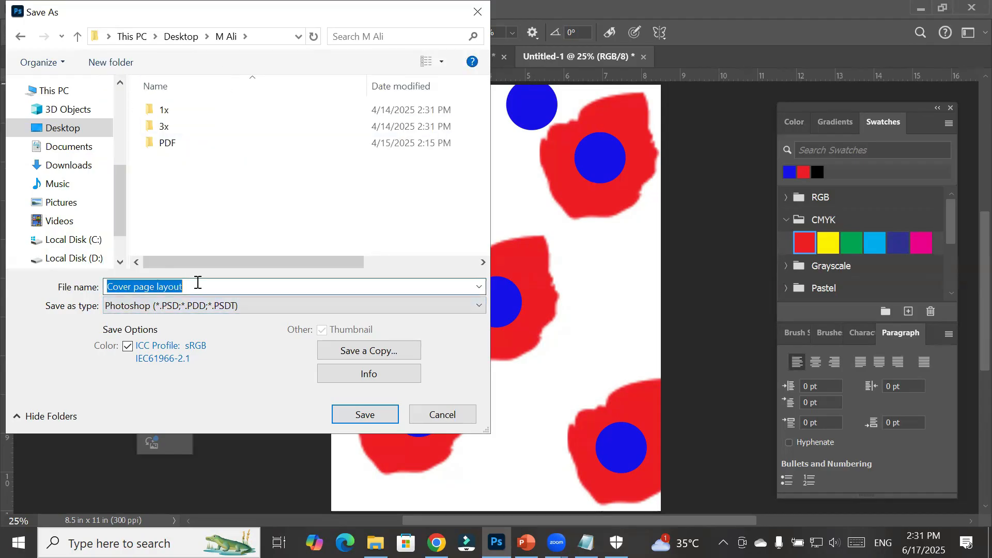
click(370, 416)
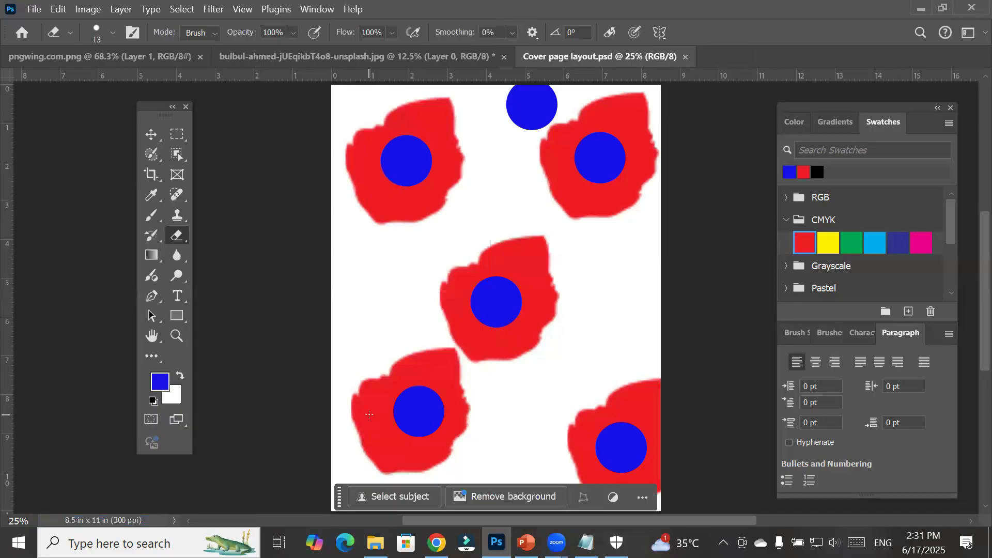
Save the cover page layout again under the same name as a JPEG with quality 8 (High) and Baseline ("Standard") format
click(30, 14)
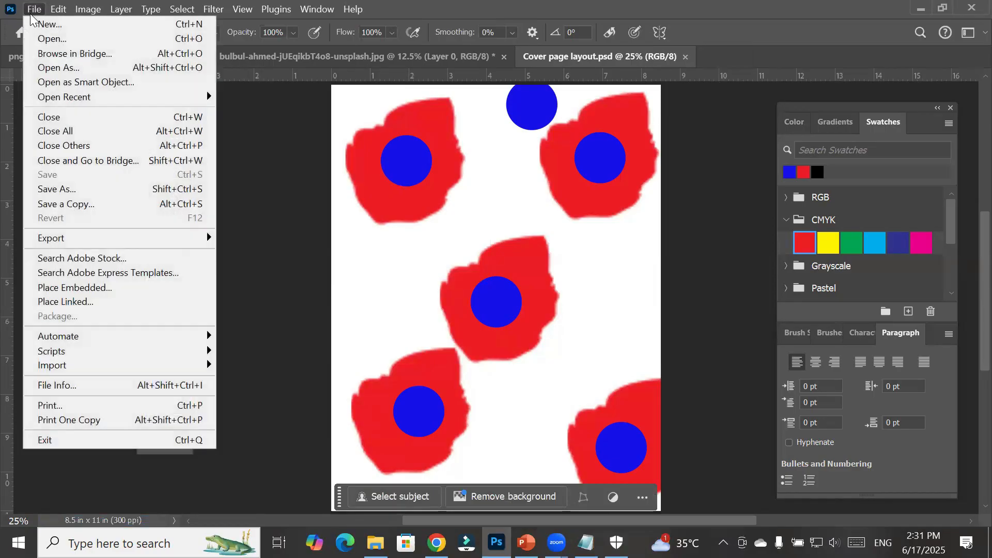
click(97, 193)
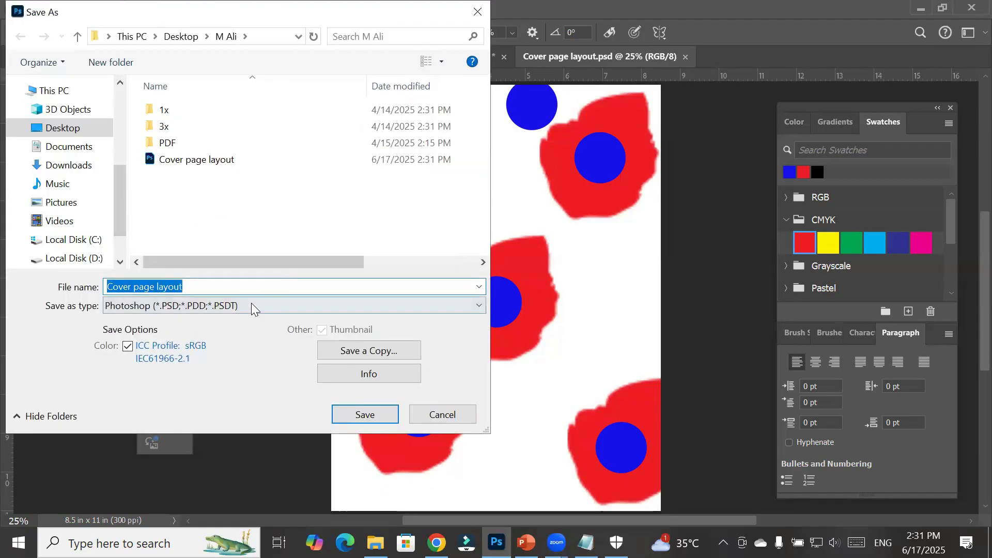
click(251, 306)
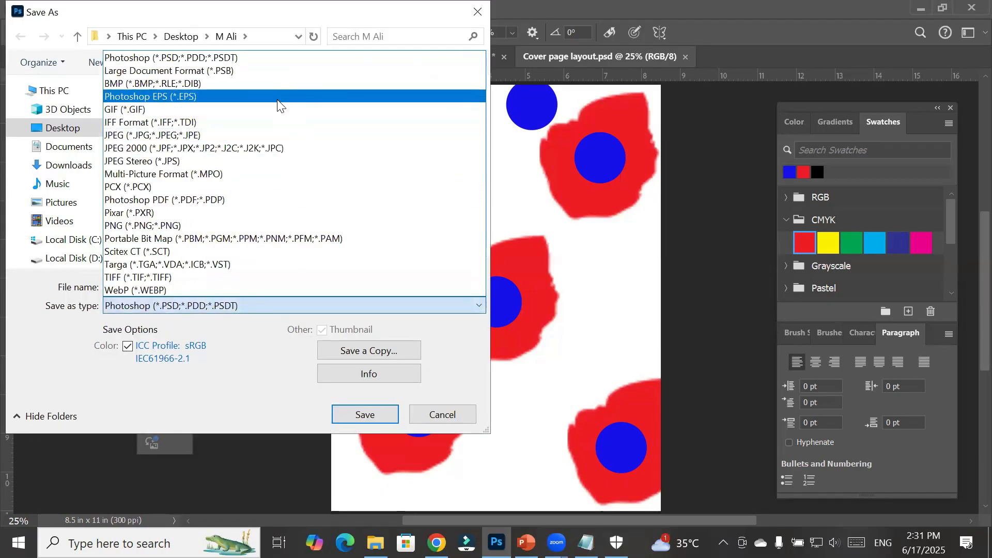
click(267, 135)
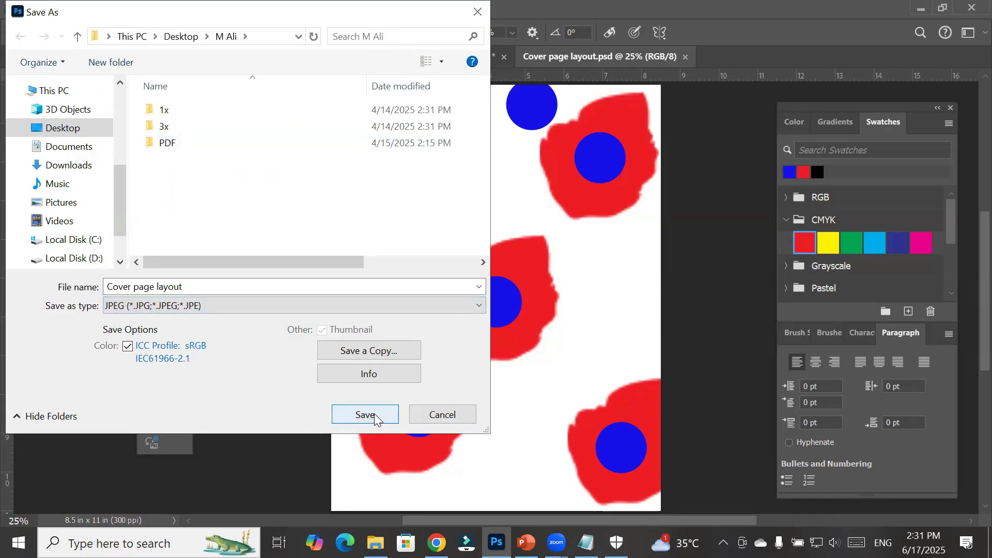
click(199, 288)
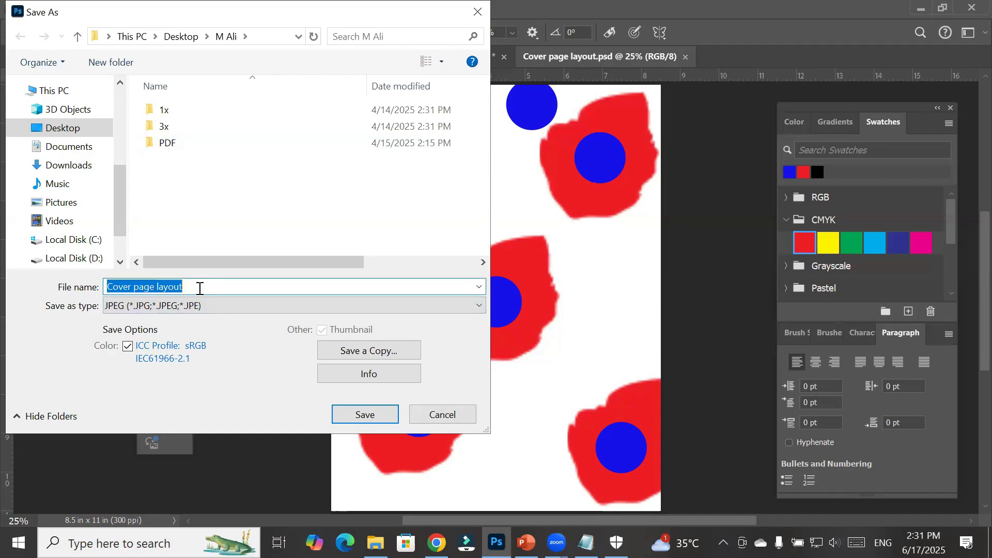
click(360, 414)
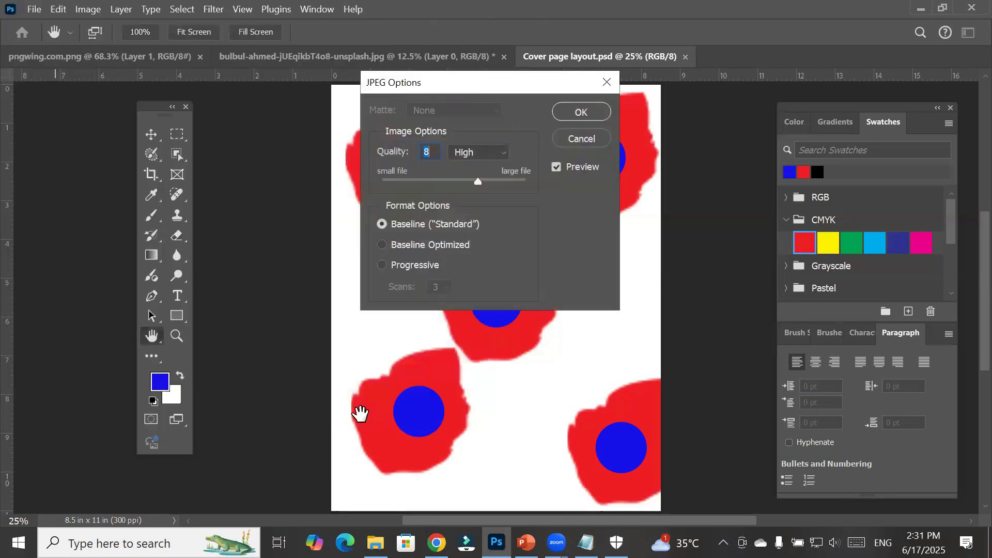
click(580, 113)
key(e)
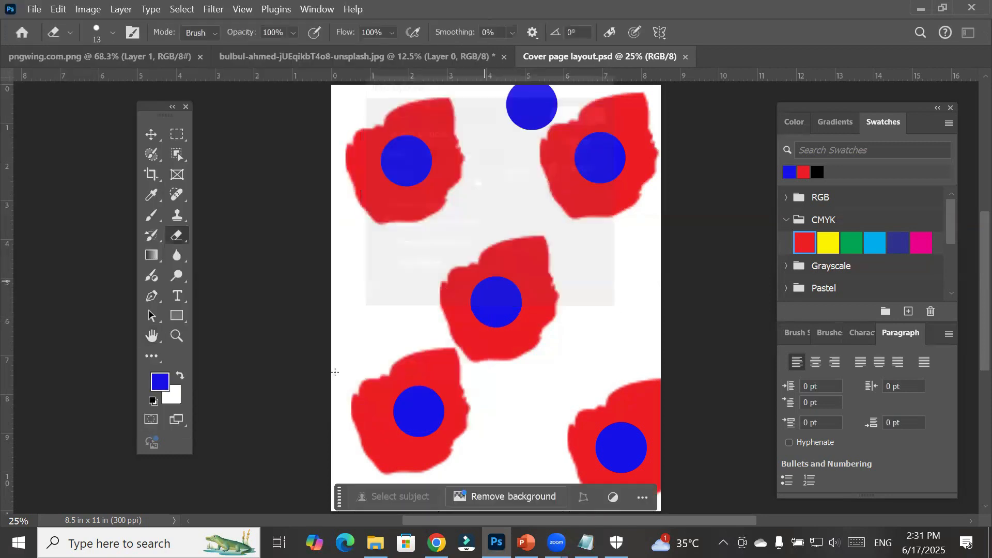
Compare the folder's JPEG and Photoshop file listings through the Save As format choice, closing the dialog without saving
click(35, 9)
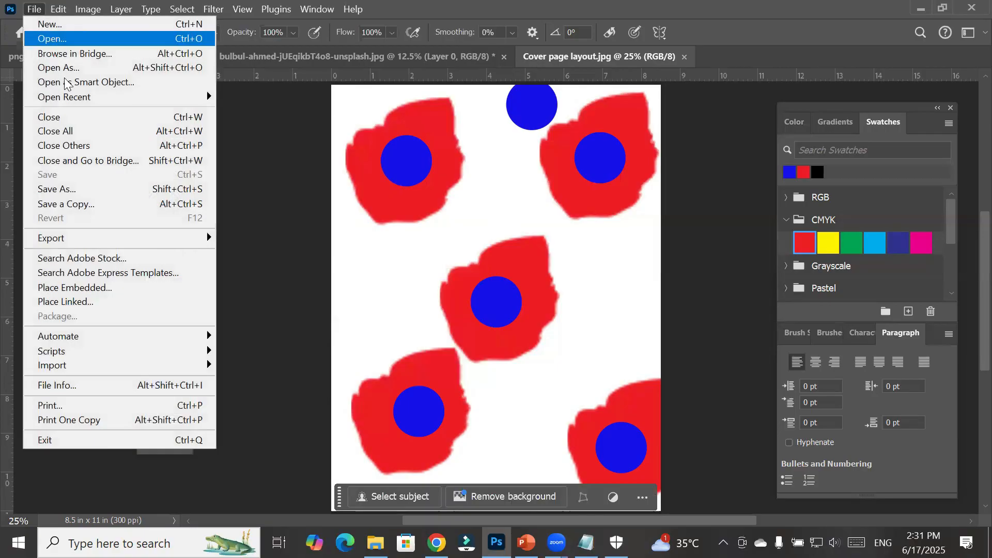
click(99, 194)
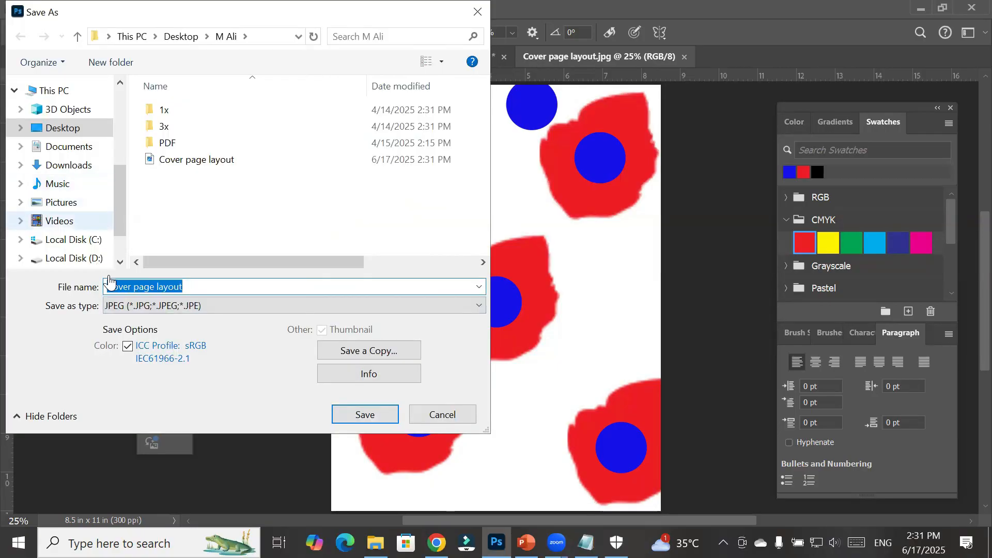
click(155, 309)
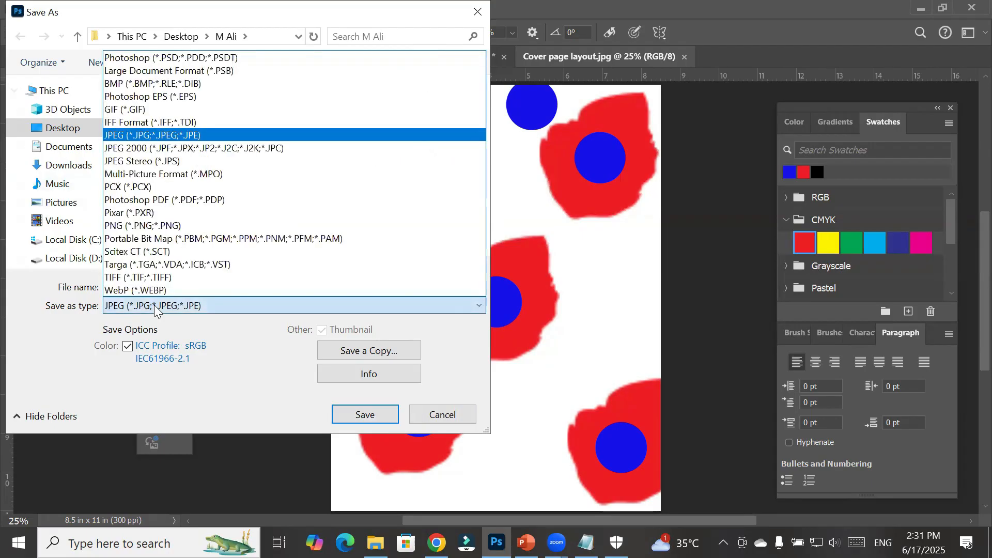
click(195, 59)
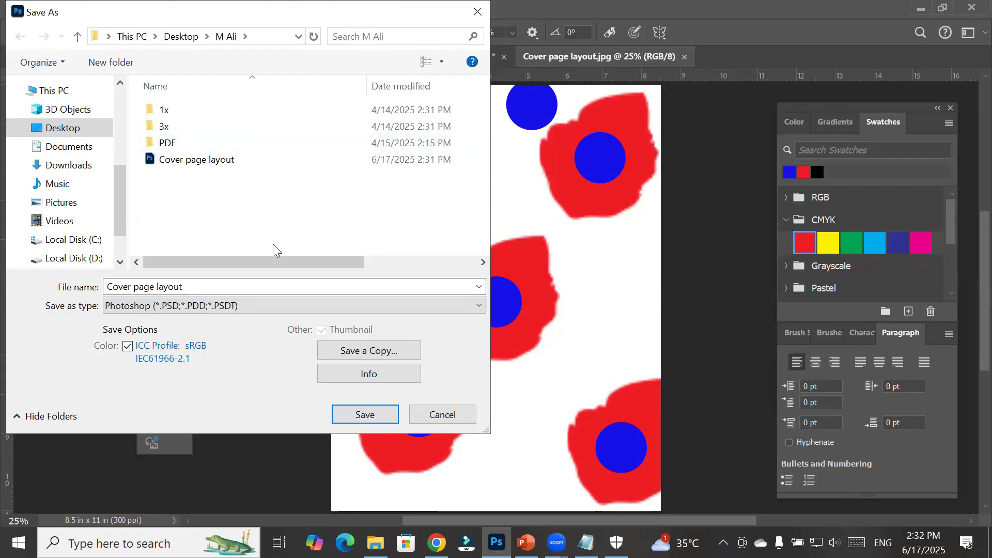
click(442, 414)
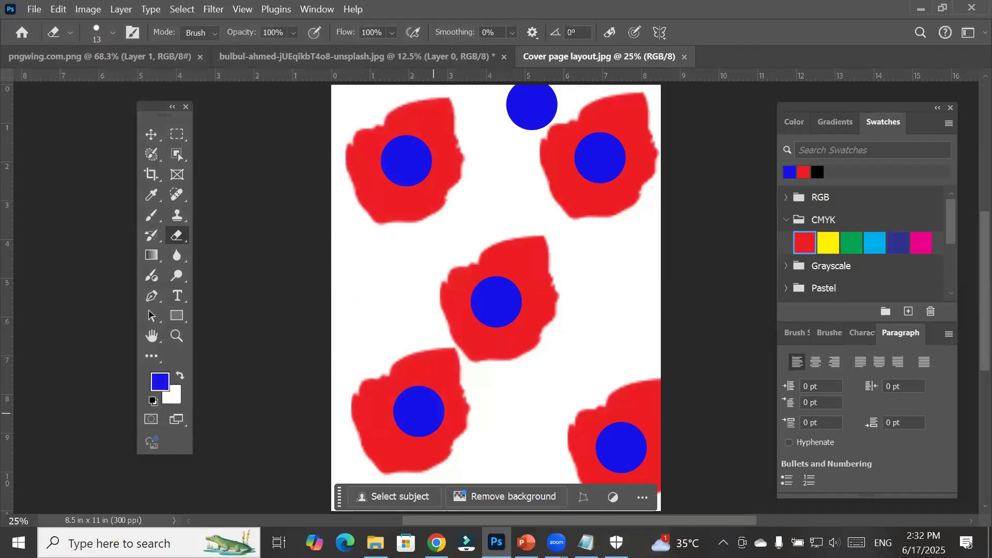
Switch to File Explorer and compare the file types and sizes of the two "Cover page layout" files, widening the Type column
key(alt+Tab)
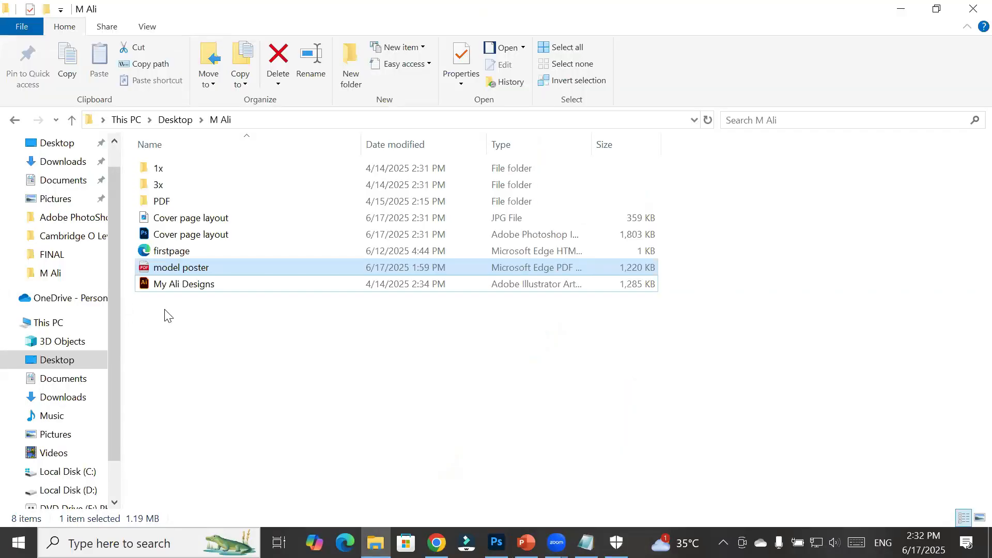
click(207, 220)
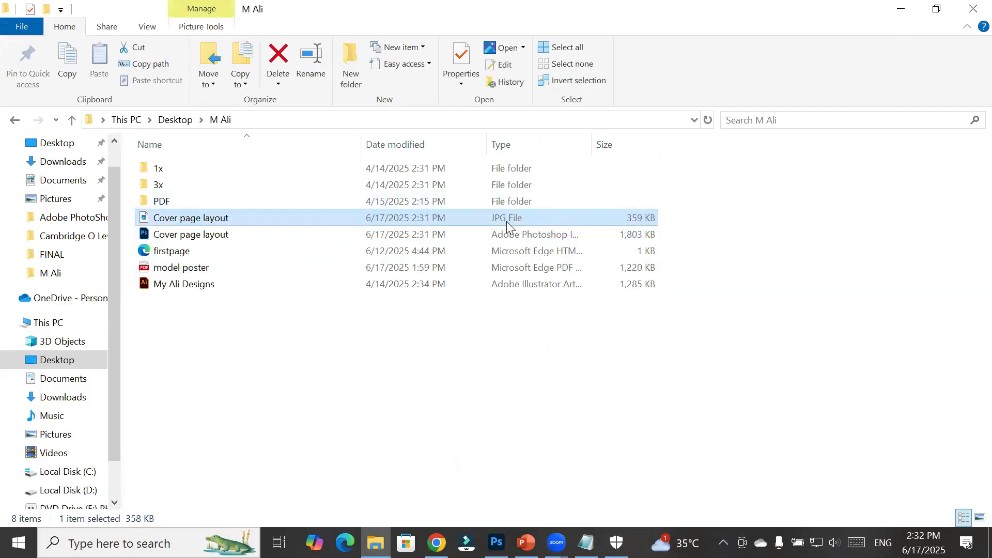
click(514, 237)
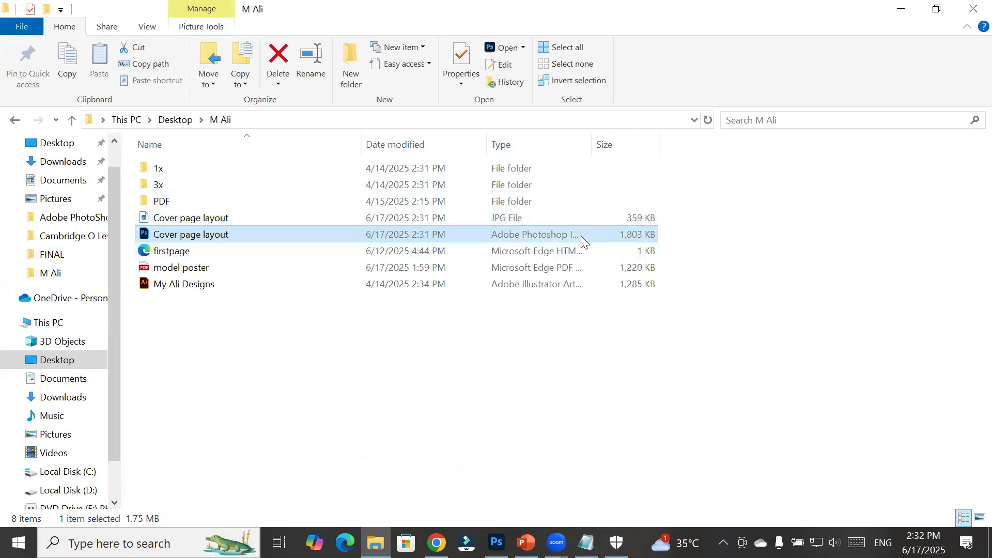
drag(603, 146, 665, 146)
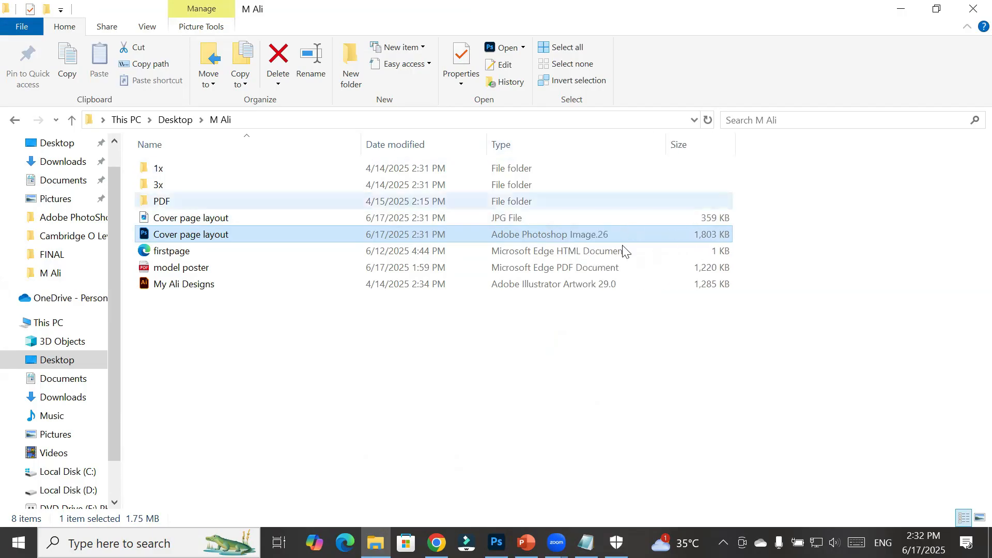
click(597, 273)
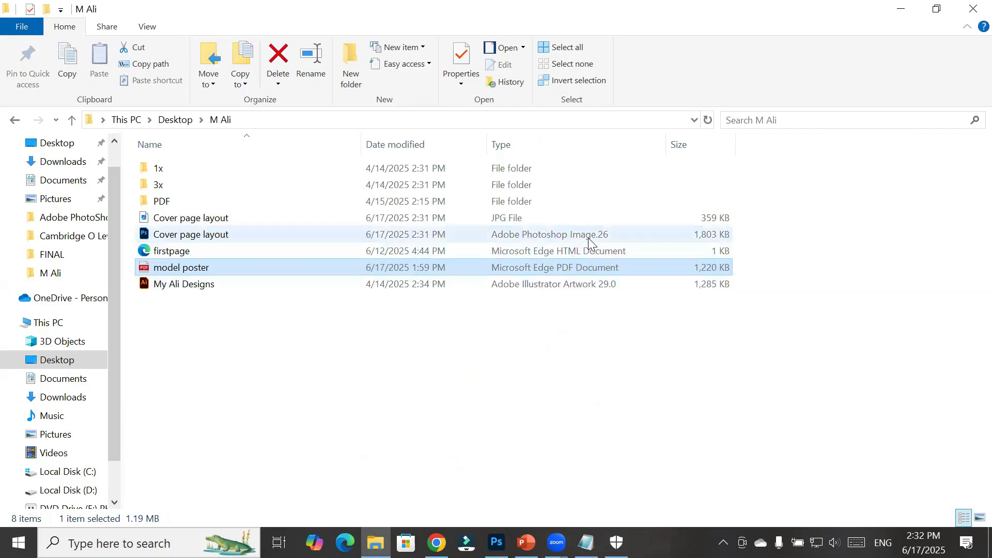
click(585, 221)
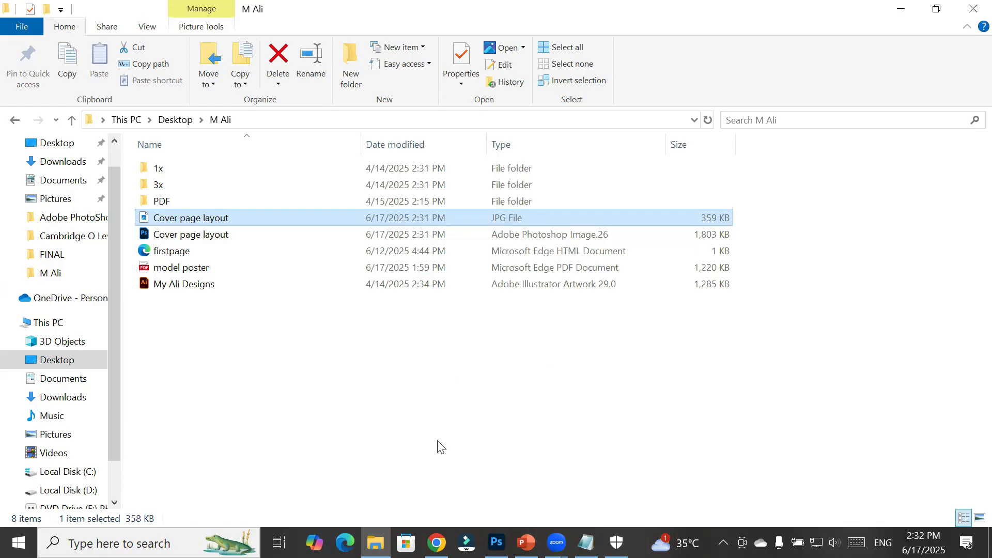
click(496, 543)
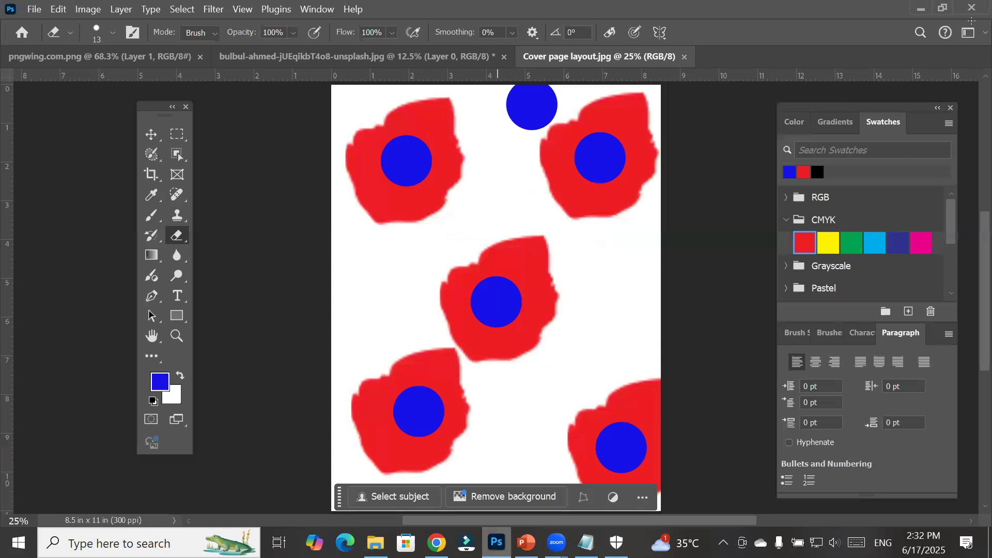
click(34, 9)
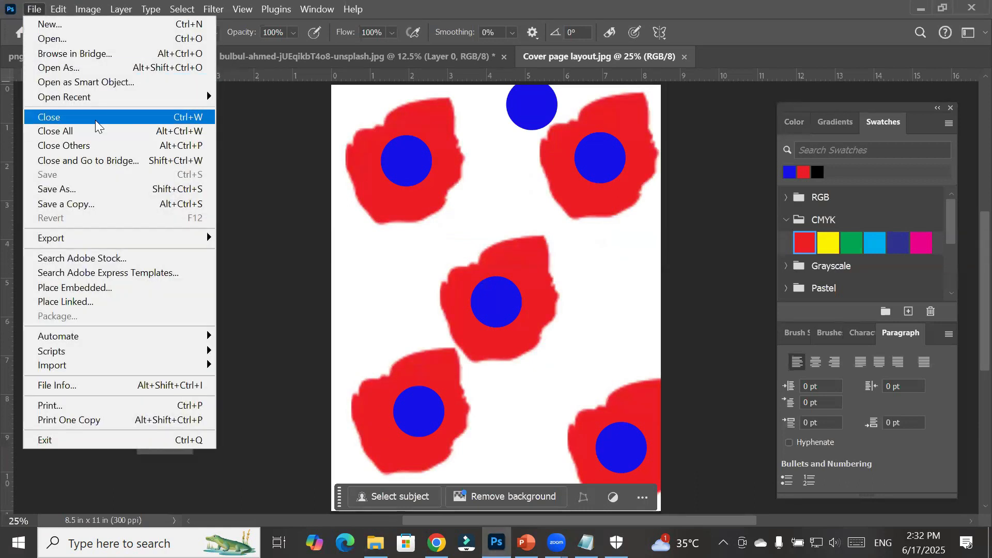
click(274, 166)
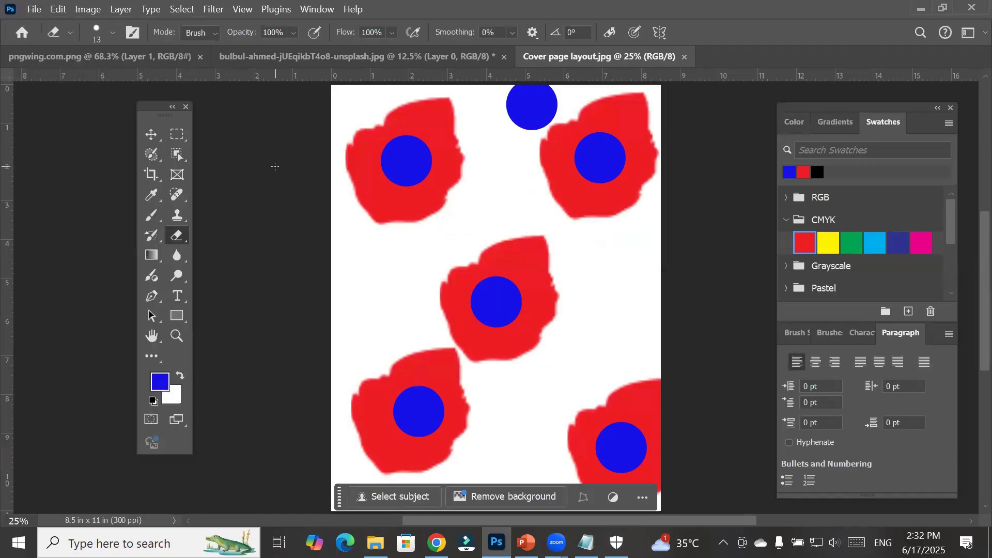
click(503, 57)
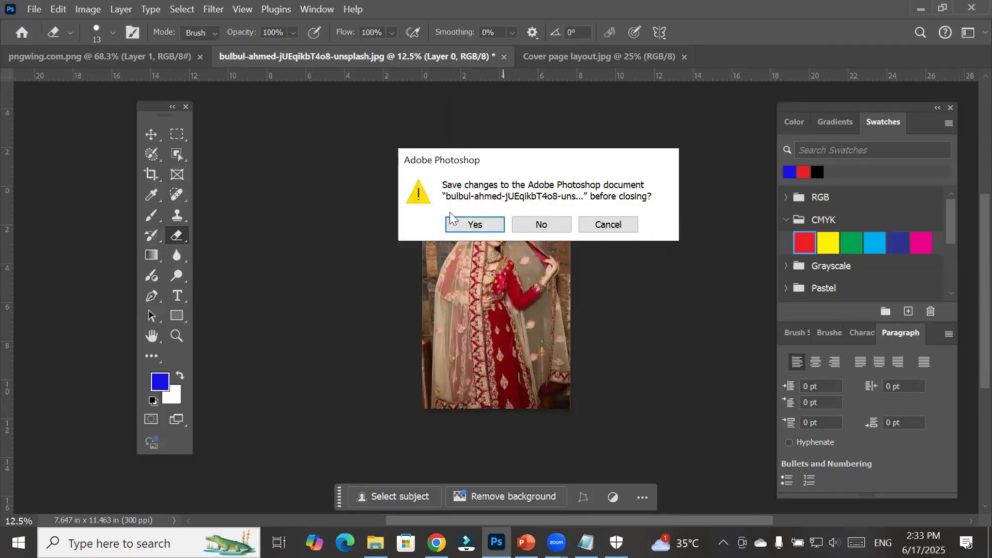
click(541, 226)
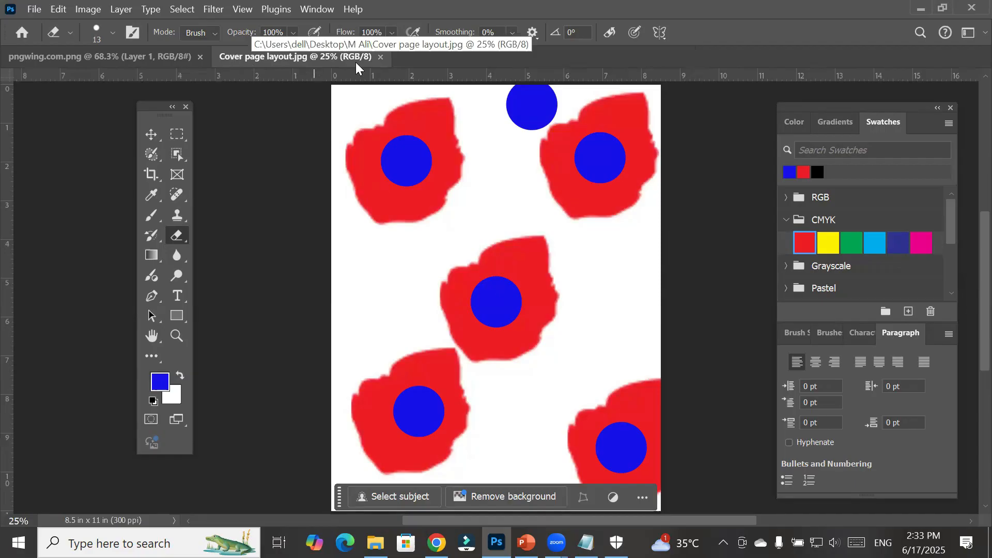
click(381, 57)
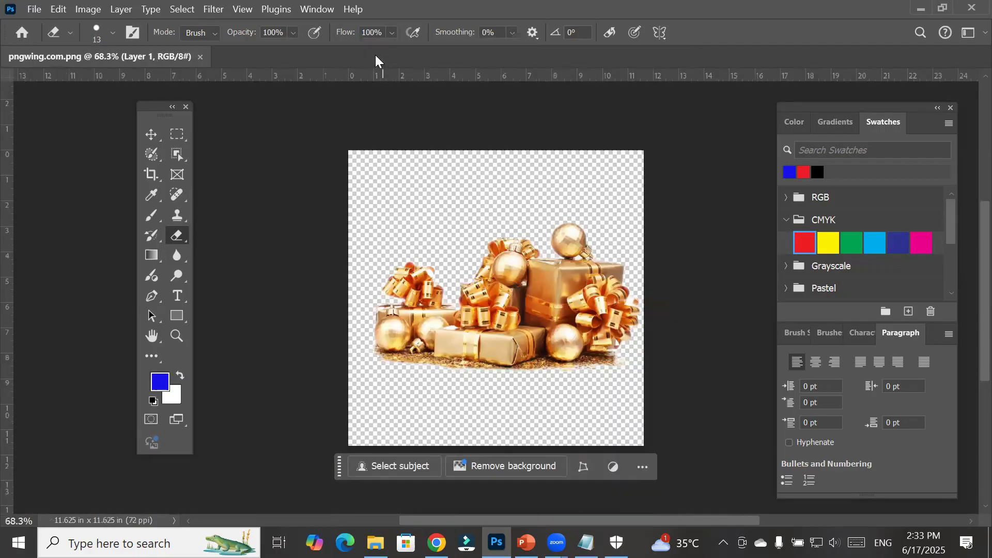
click(200, 56)
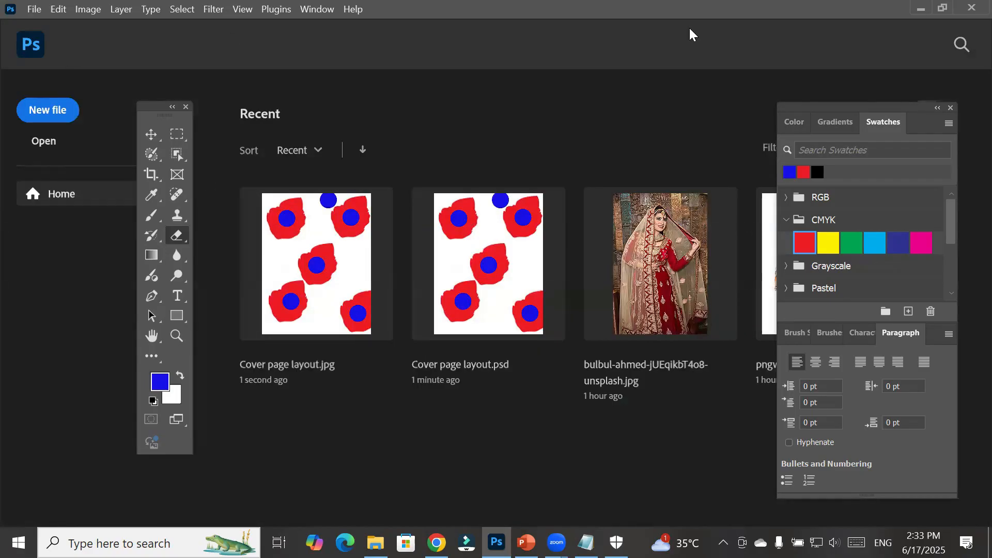
click(971, 8)
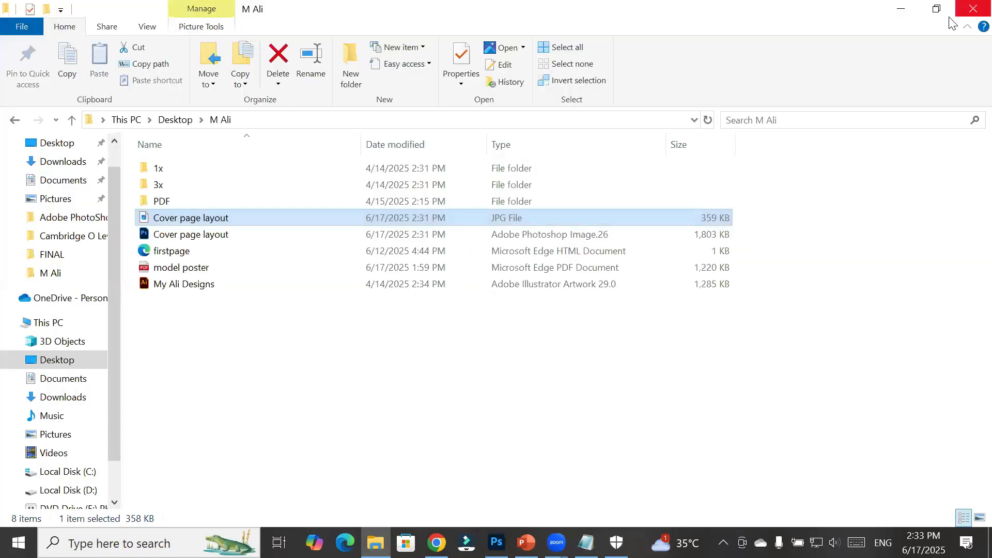
Relaunch Photoshop and open the JPEG version of "Cover page layout" from its folder on the Desktop
click(496, 542)
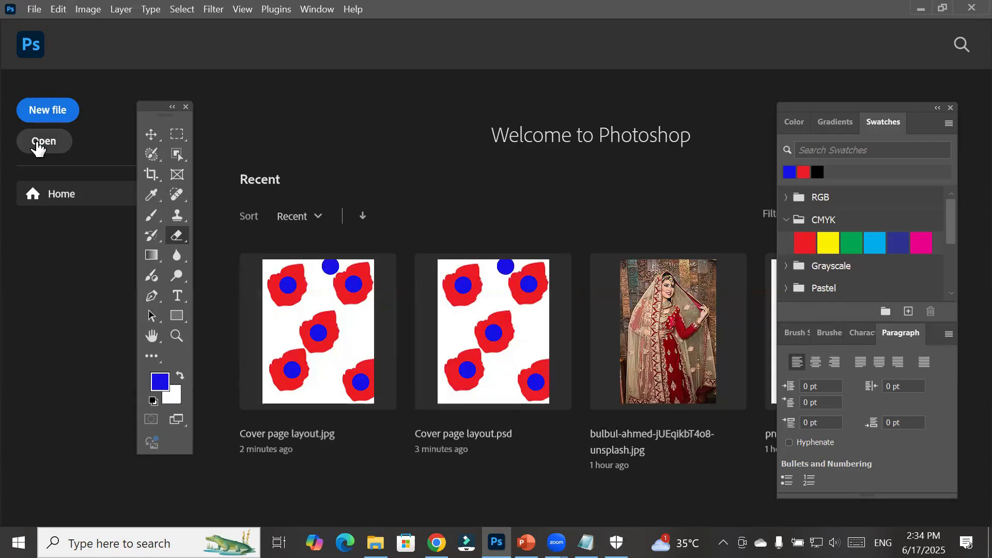
click(34, 9)
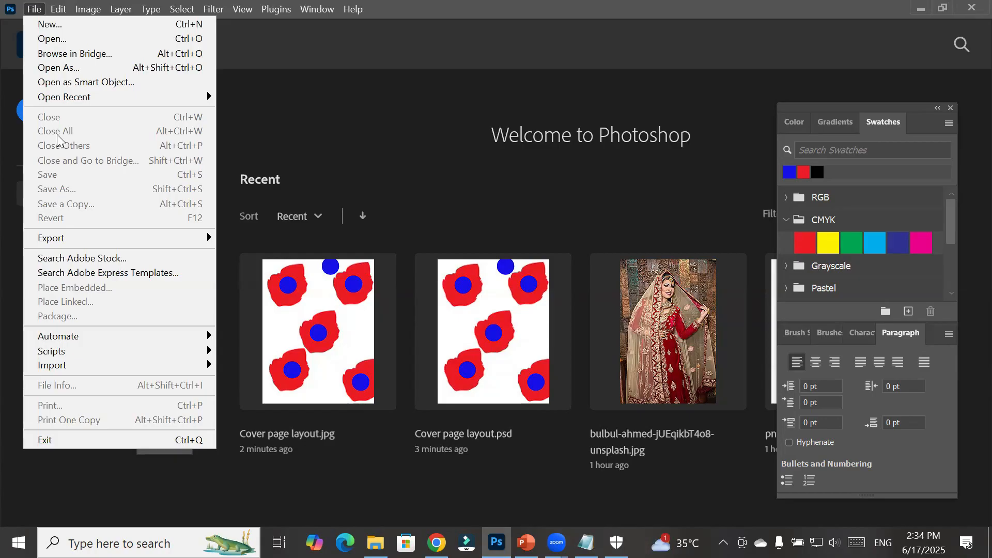
click(71, 42)
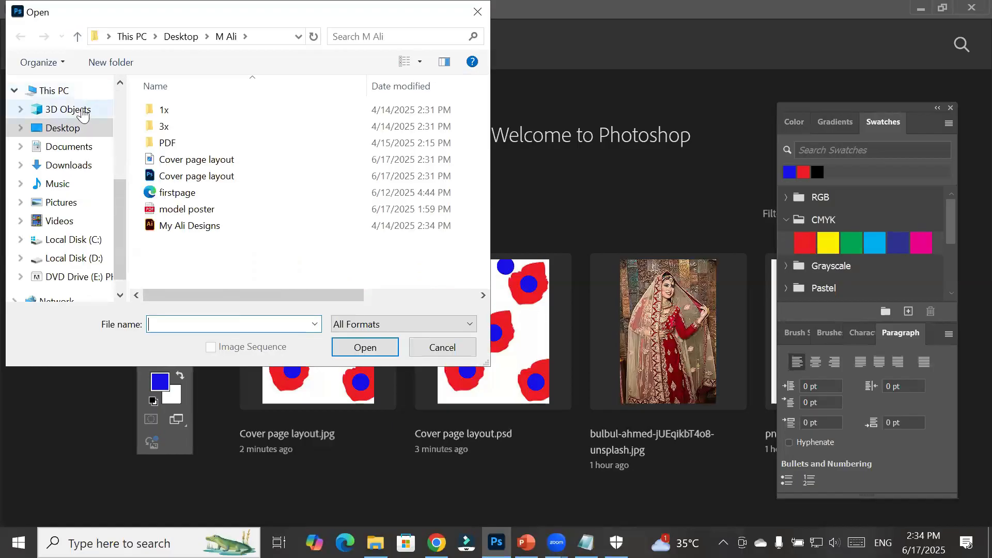
click(67, 130)
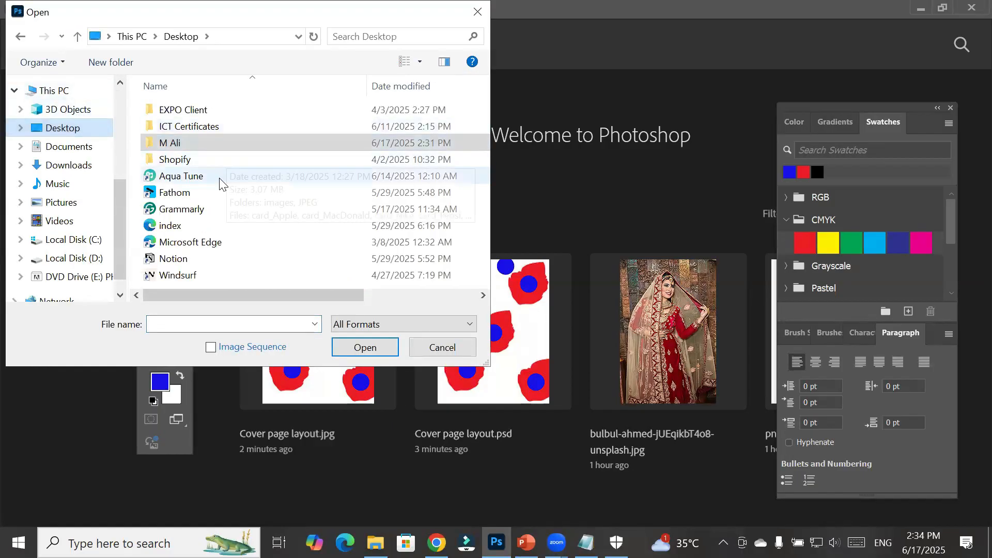
double_click(197, 145)
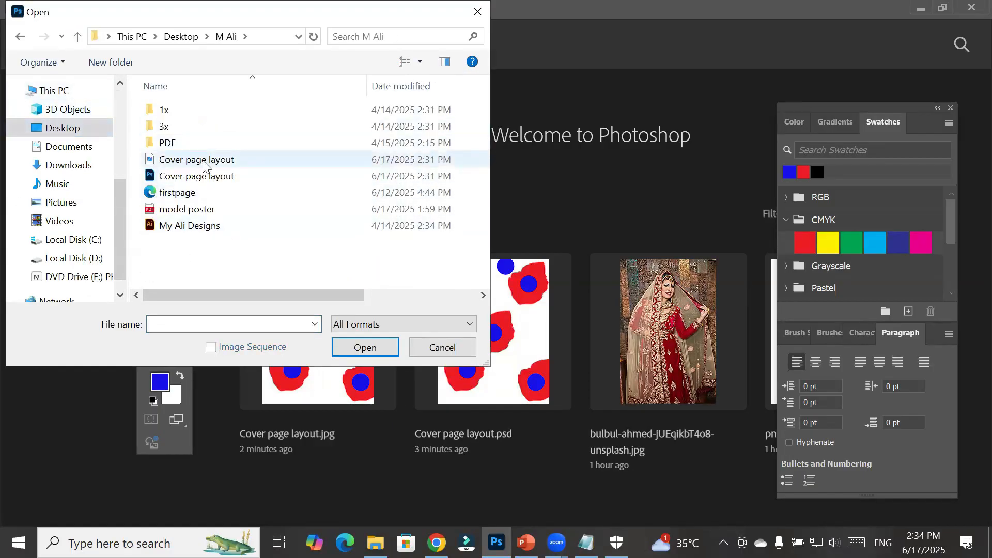
click(204, 165)
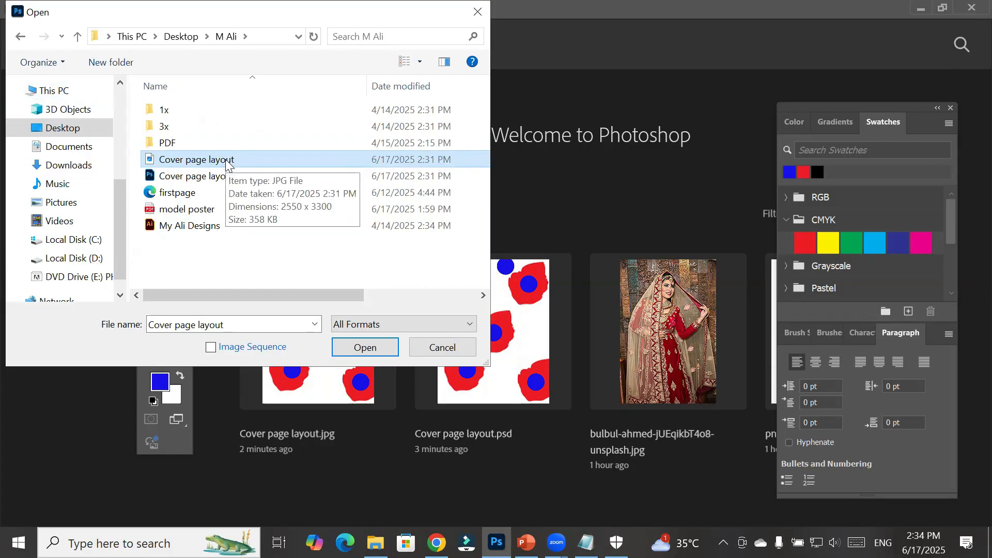
double_click(225, 164)
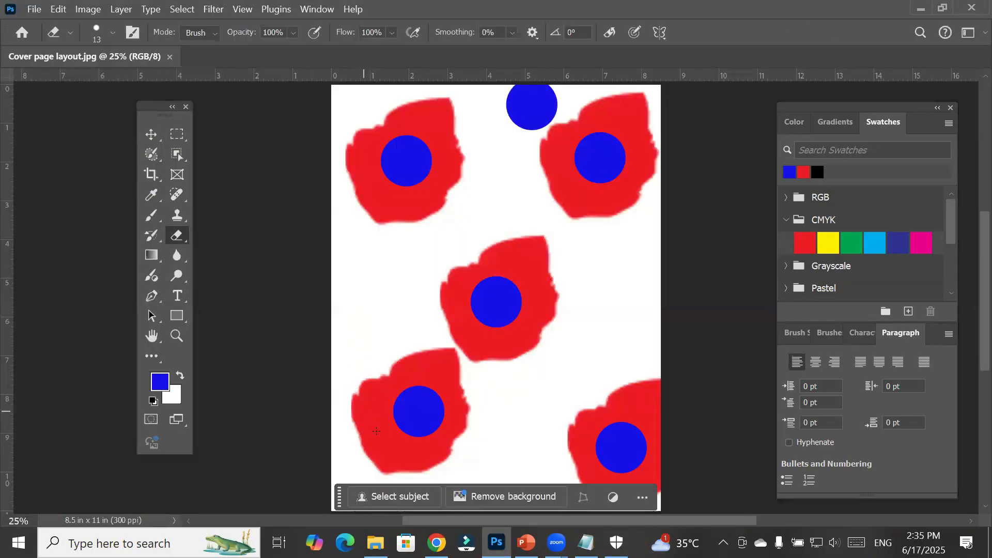
Open the Photoshop (PSD) version of "Cover page layout" from the same folder as a second document
click(35, 9)
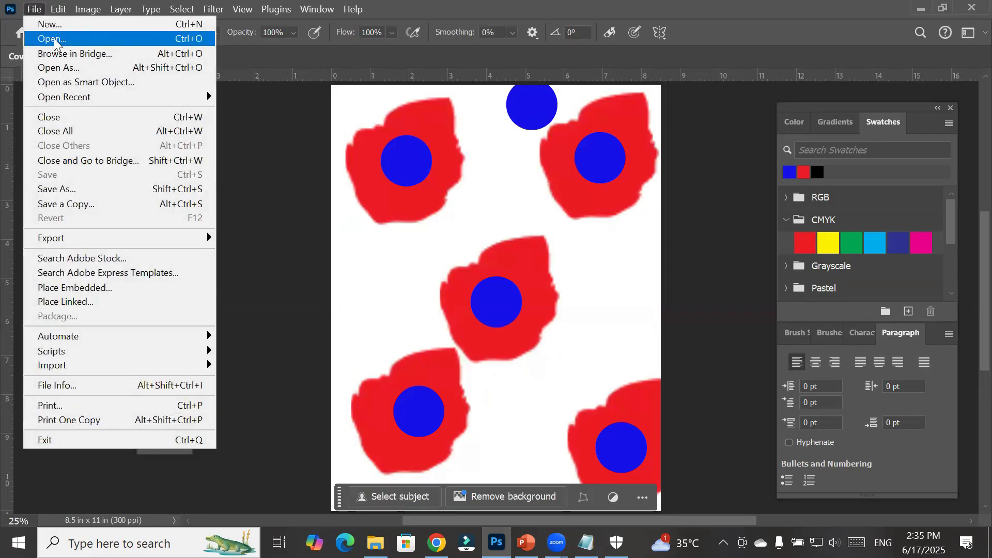
click(49, 39)
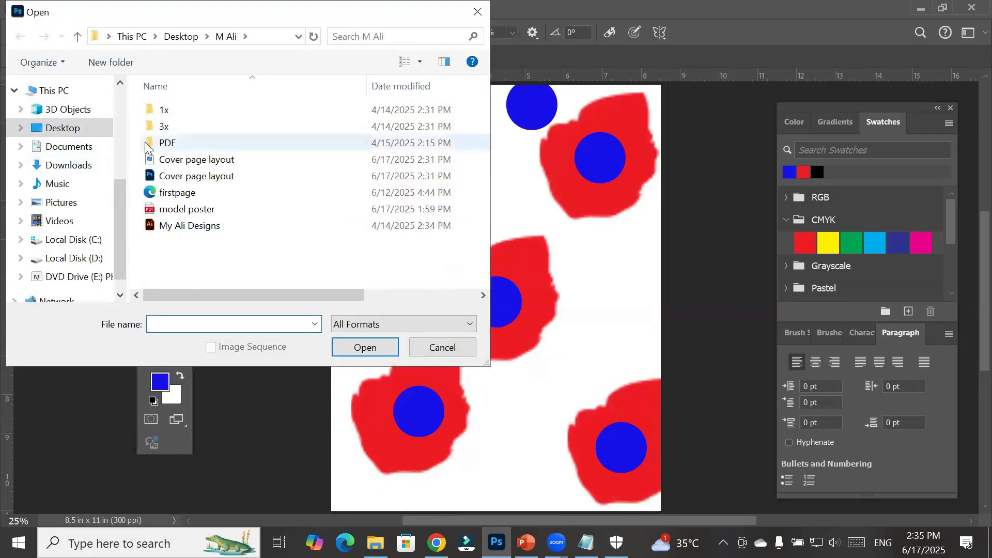
click(186, 178)
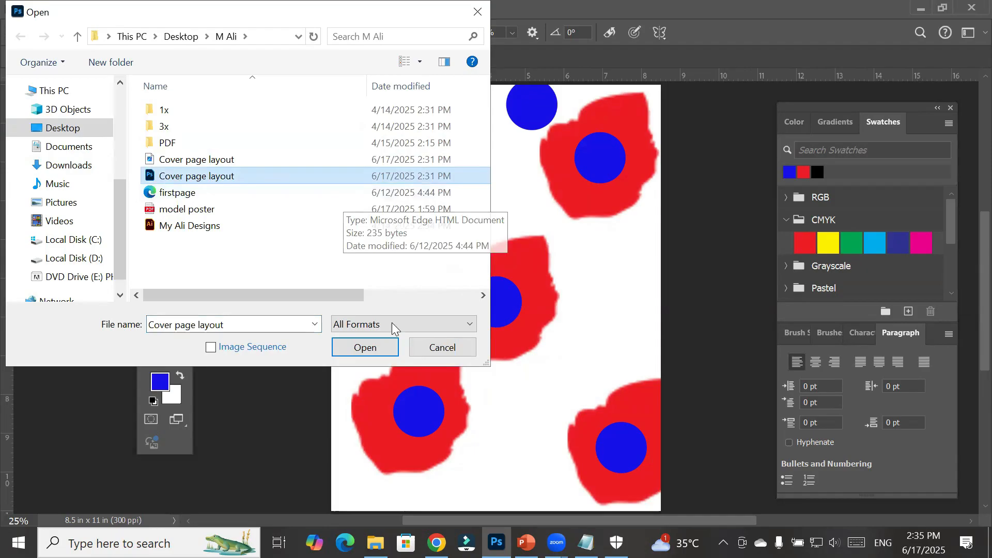
click(364, 347)
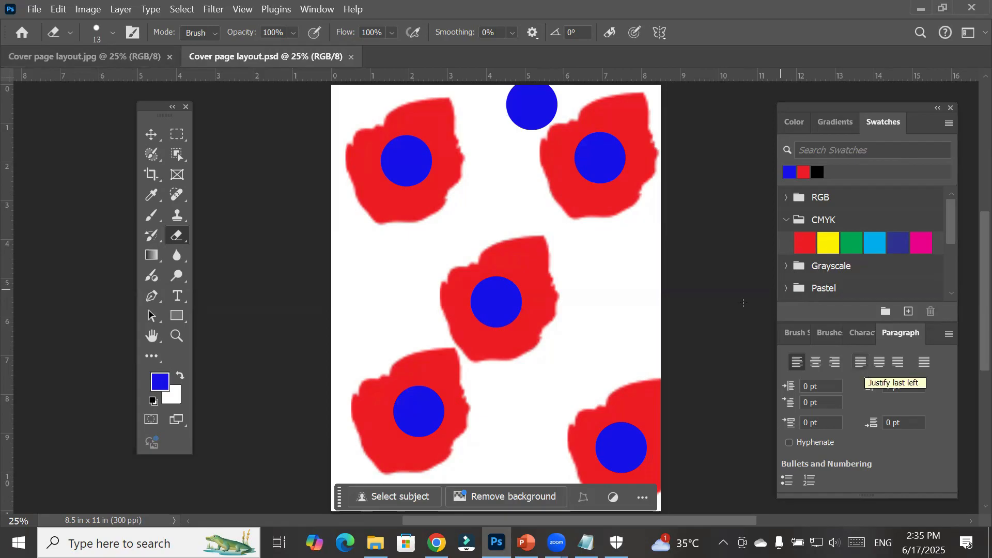
Switch the workspace to Essentials (Default) and reset it to its original panel arrangement
click(313, 10)
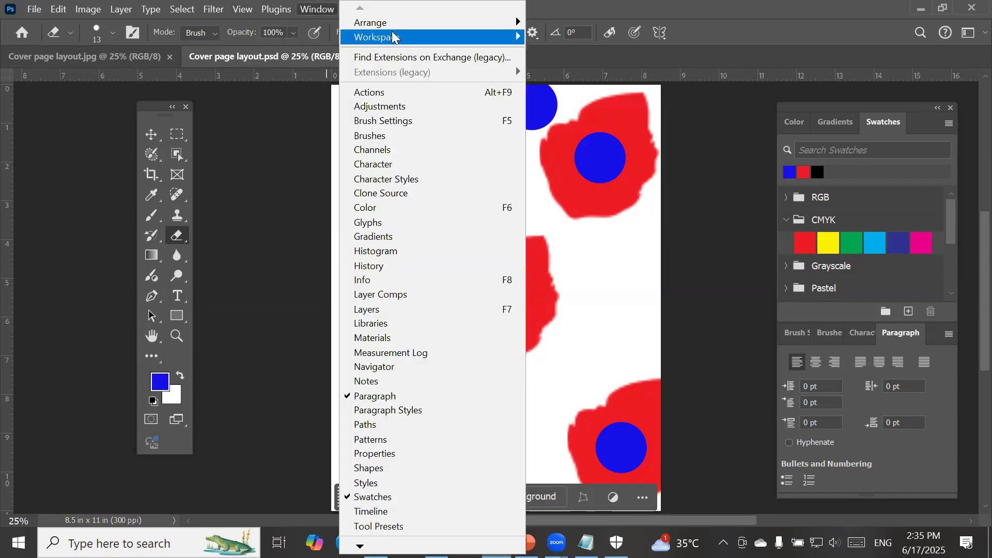
mouse_move(394, 38)
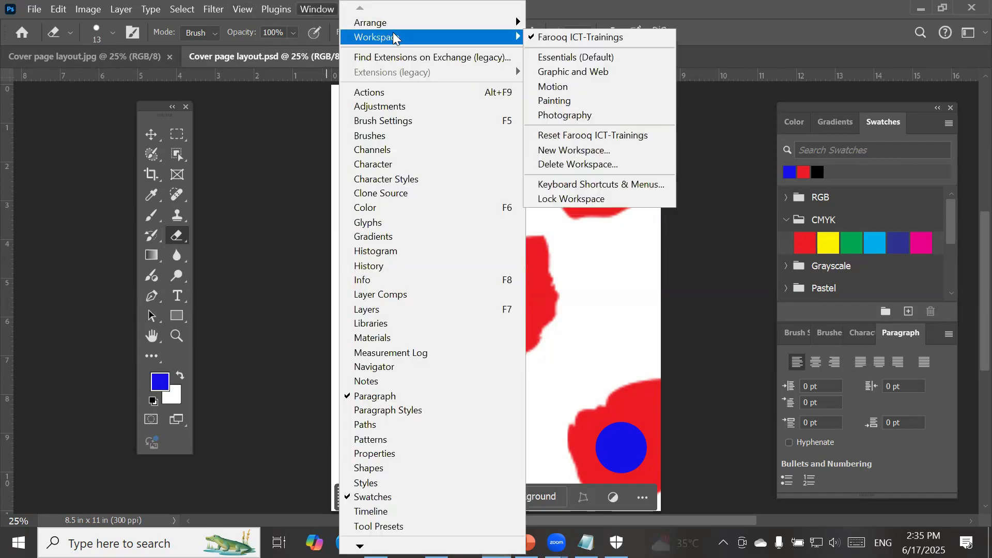
click(619, 57)
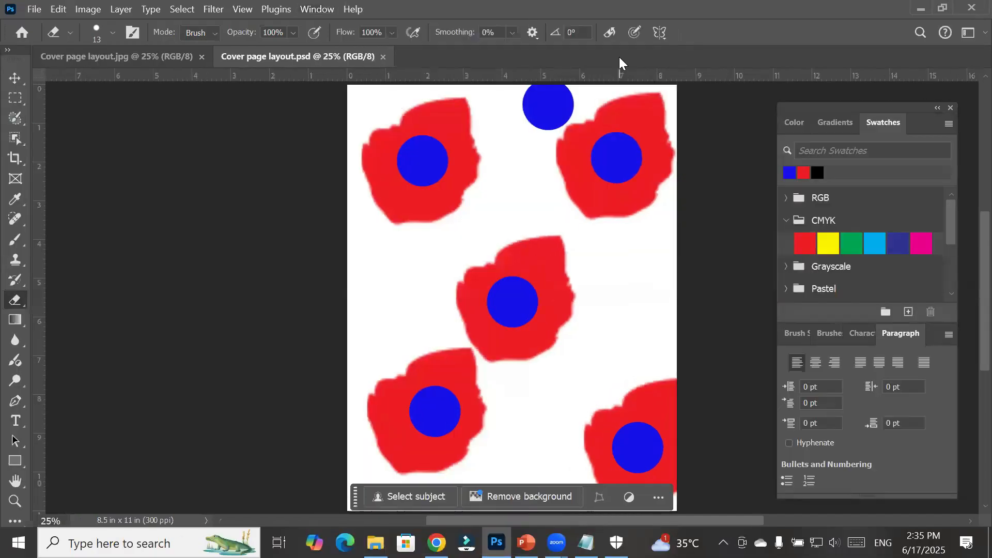
click(306, 11)
mouse_move(431, 34)
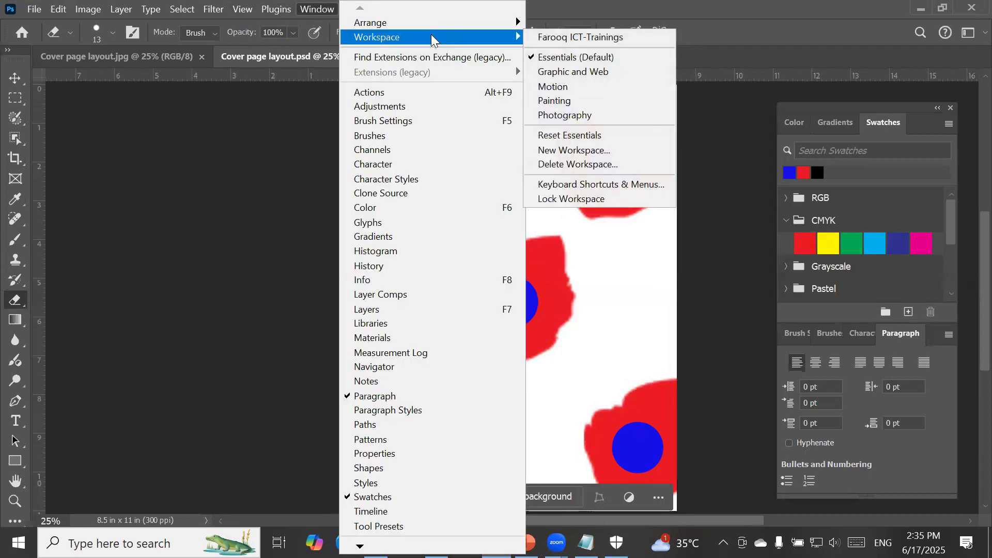
click(601, 135)
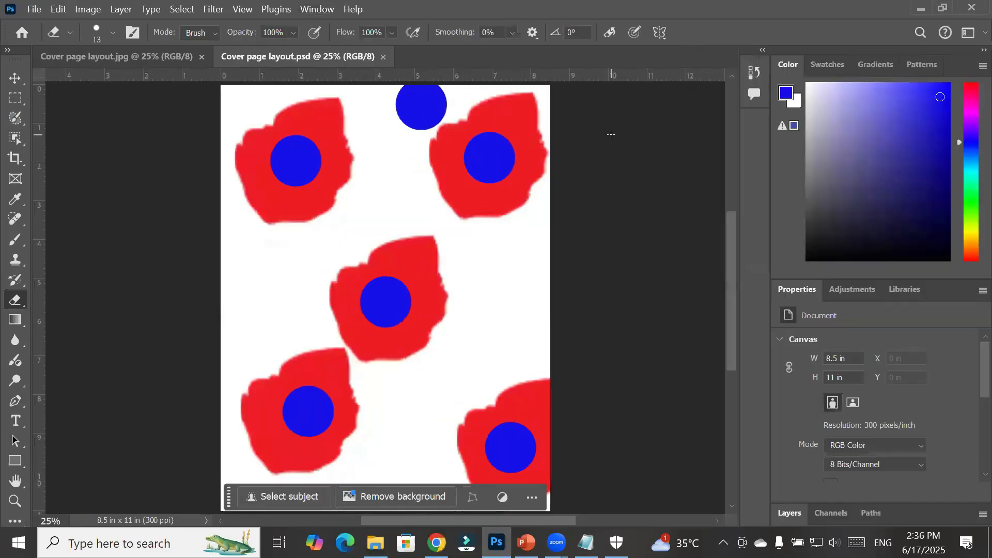
Expand the Layers panel, detach it as a floating panel over the canvas, and make it taller
click(803, 499)
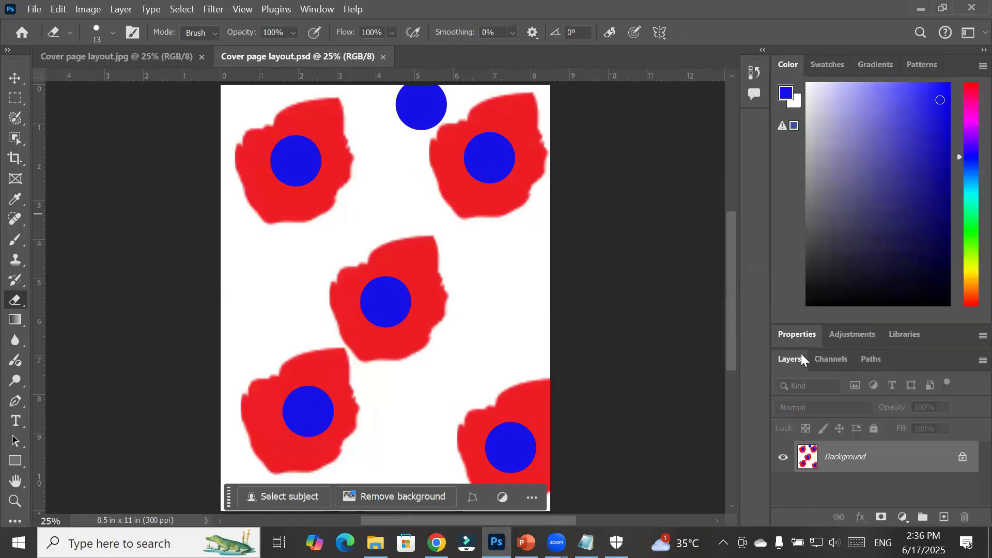
drag(790, 358, 544, 116)
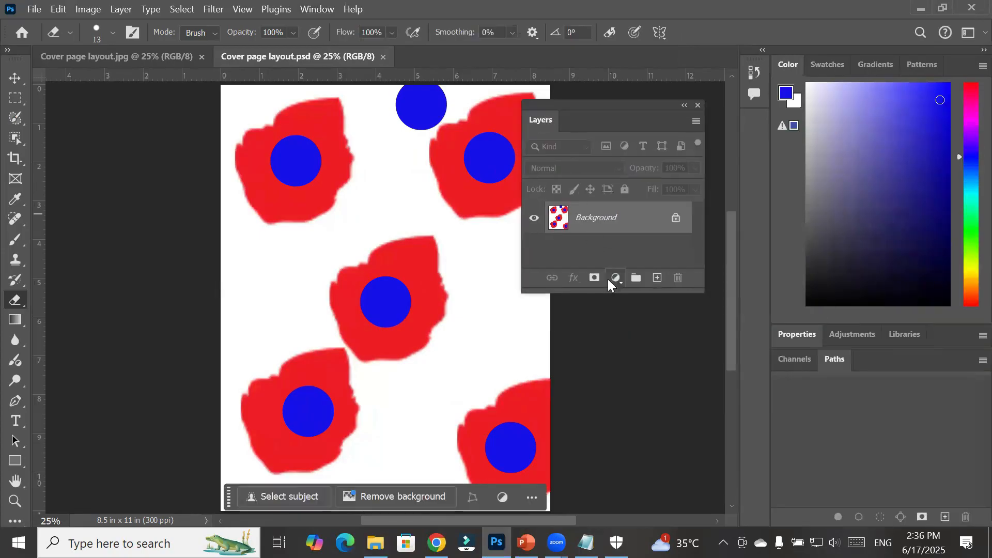
drag(607, 288, 624, 364)
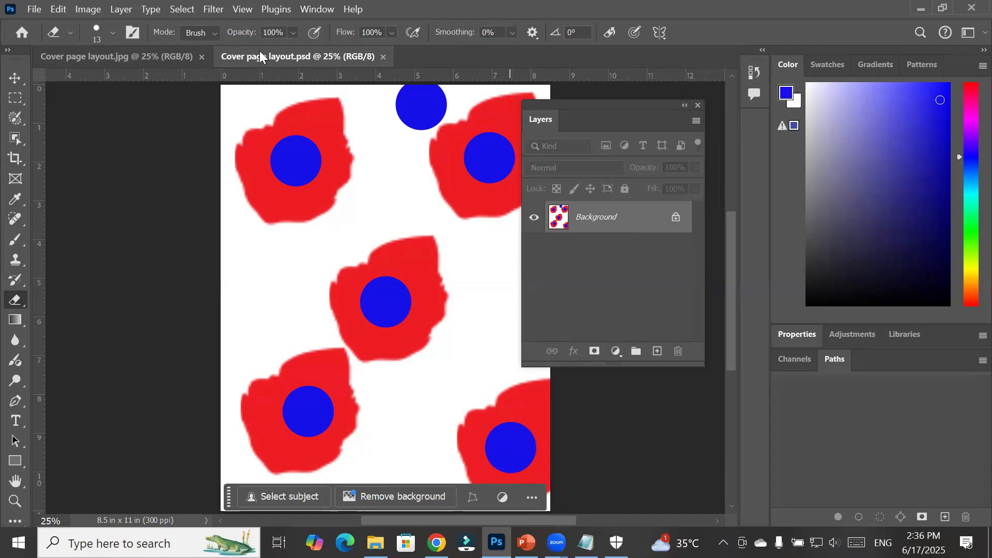
Compare the layers of the JPEG and PSD versions of "Cover page layout" and close both documents
click(158, 56)
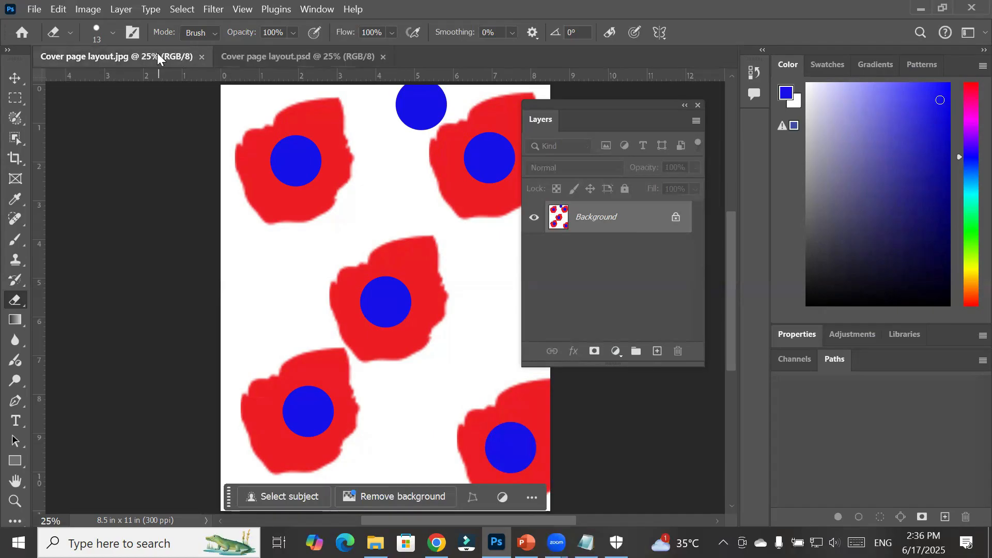
click(257, 56)
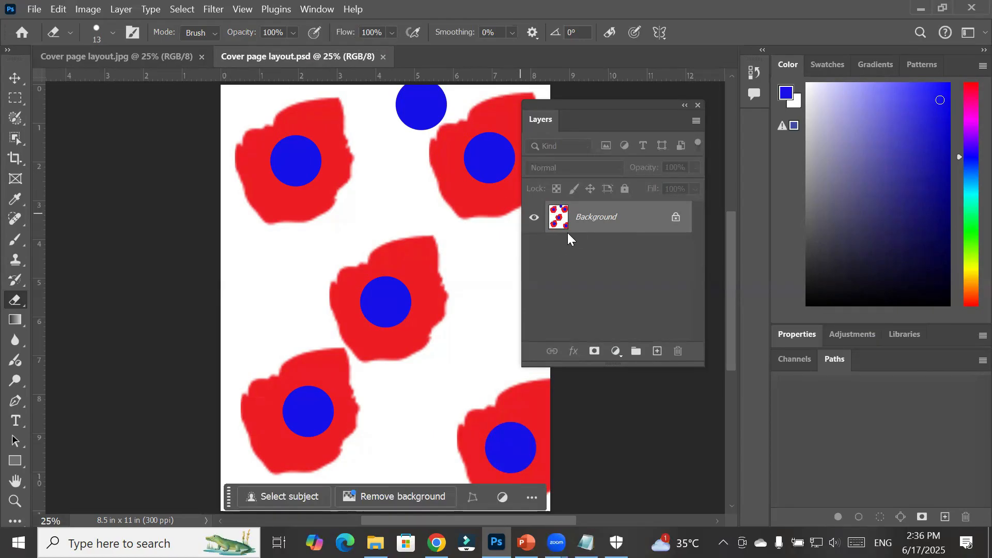
click(99, 56)
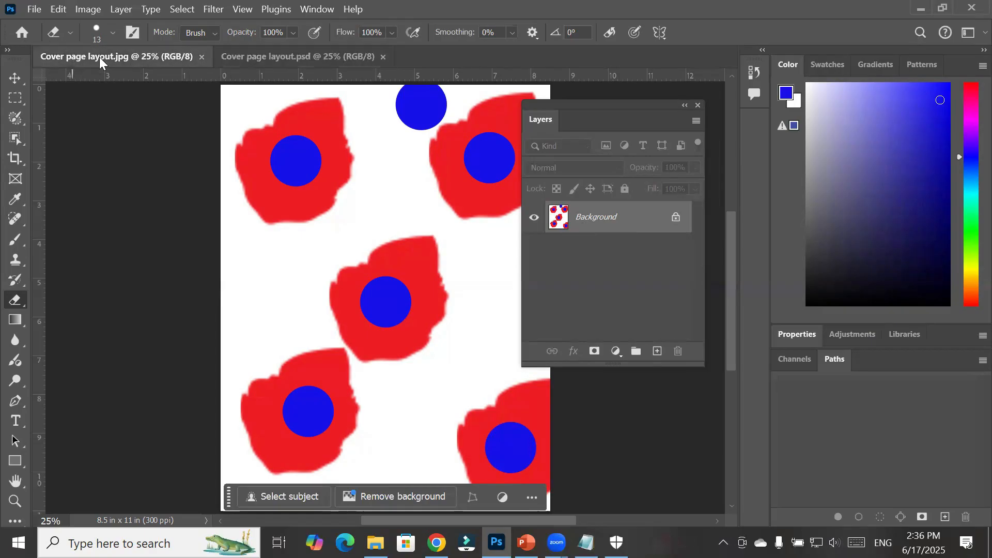
click(329, 65)
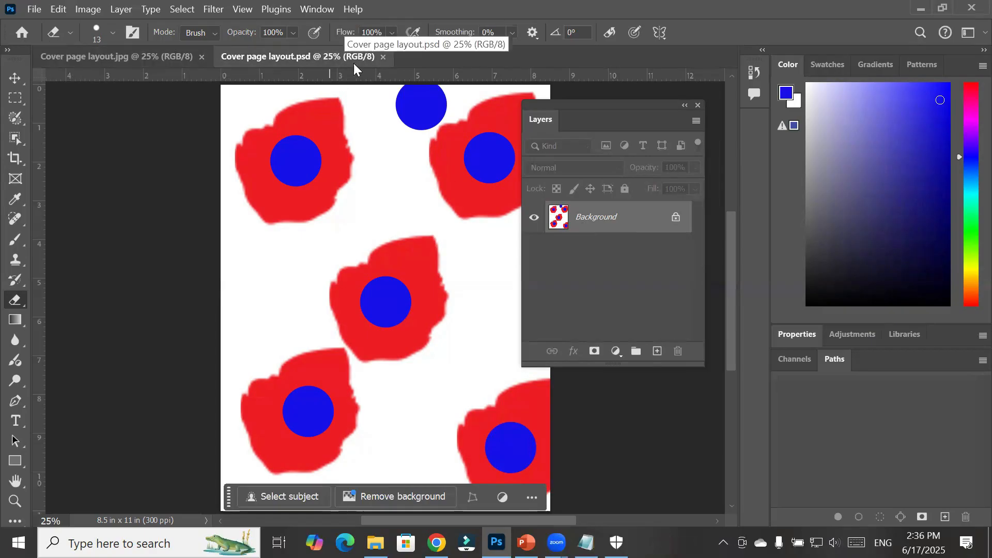
click(383, 56)
click(201, 56)
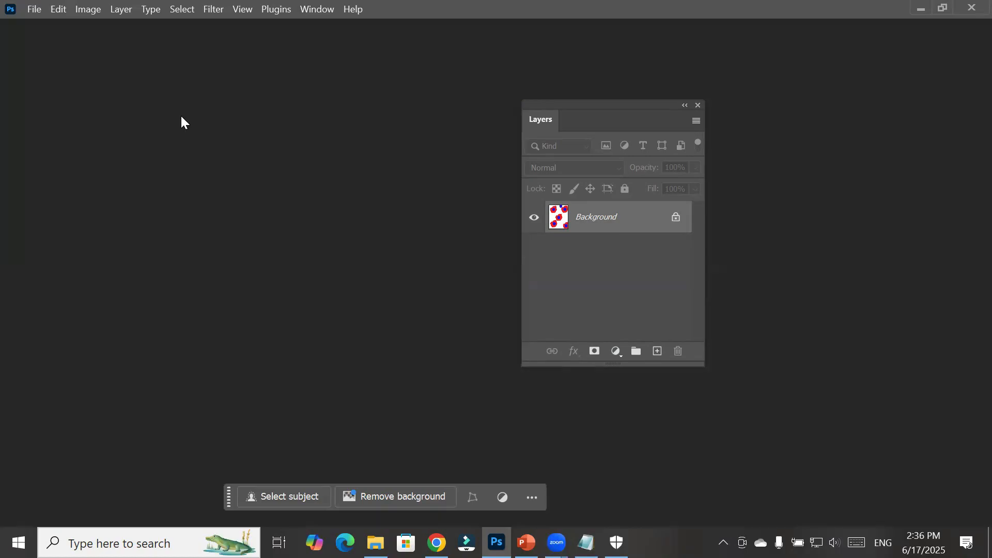
Start a new document, browse the Saved, Photo and Print presets, and choose the Legal print preset
click(46, 108)
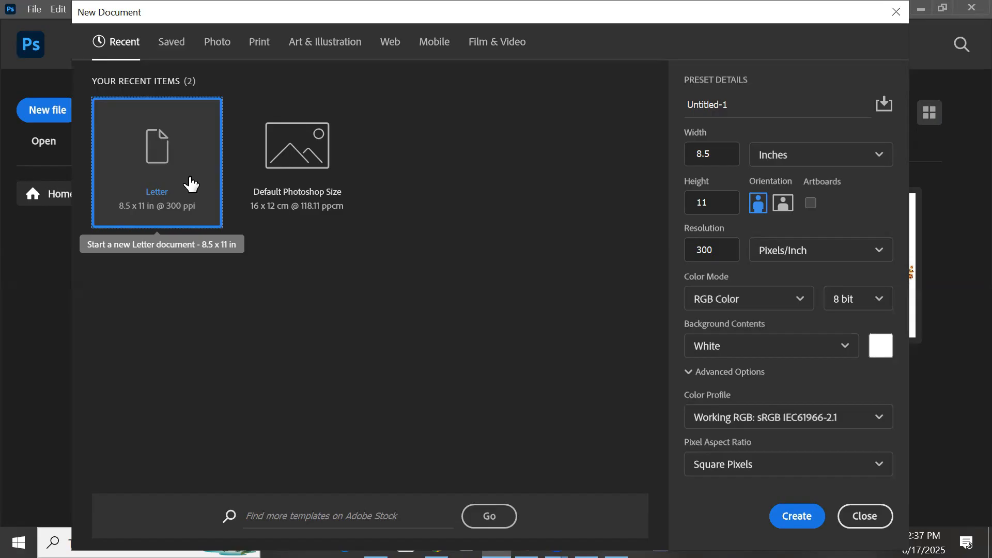
click(172, 41)
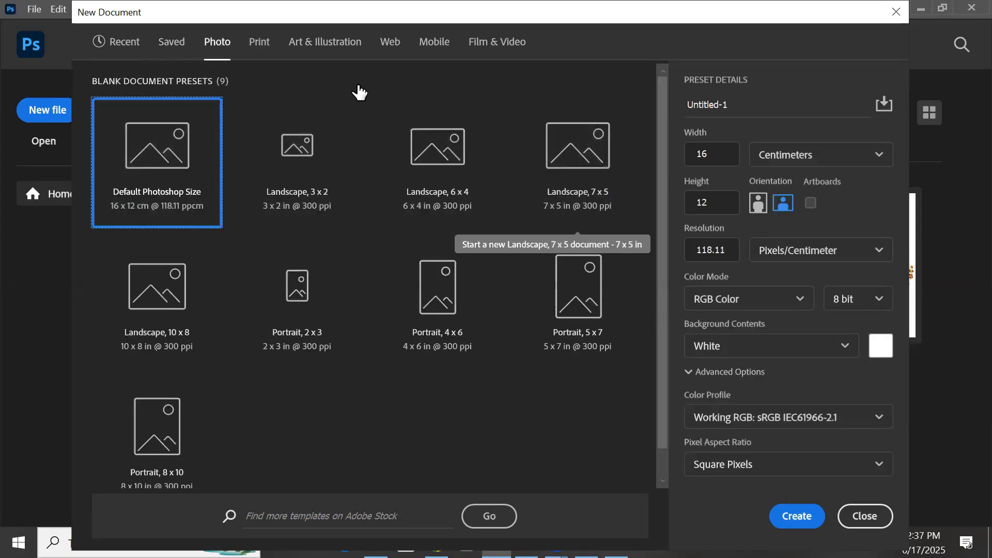
click(259, 44)
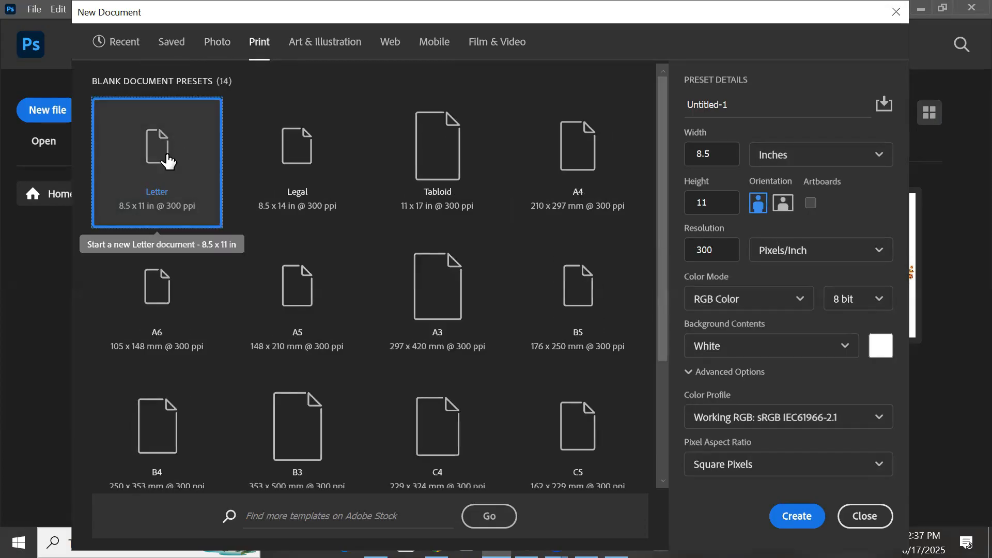
click(289, 168)
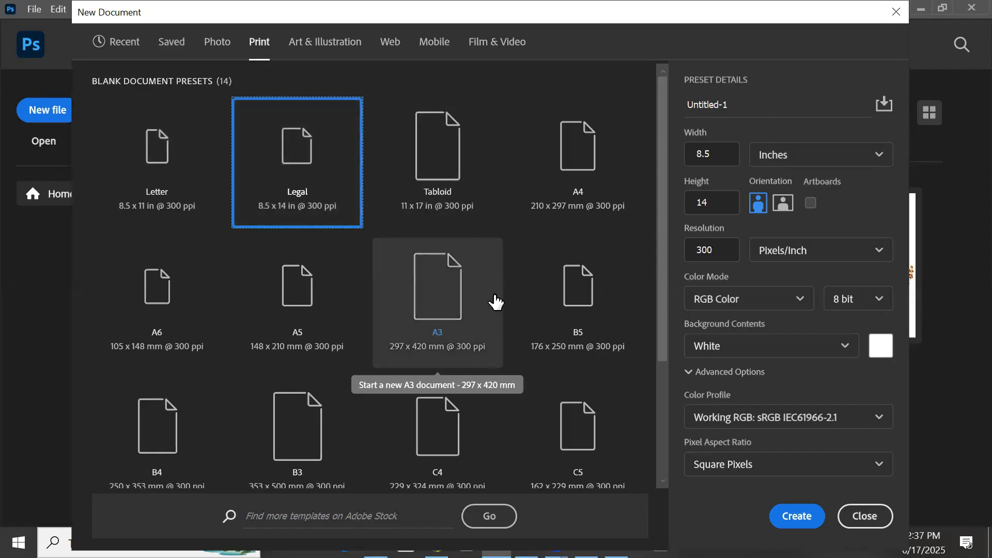
scroll(495, 301, down, 3)
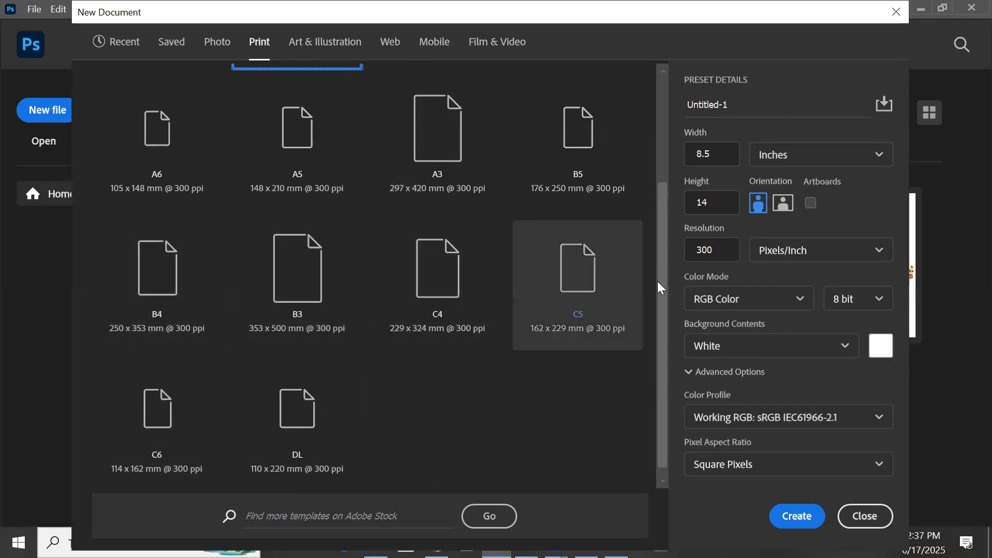
scroll(256, 209, up, 3)
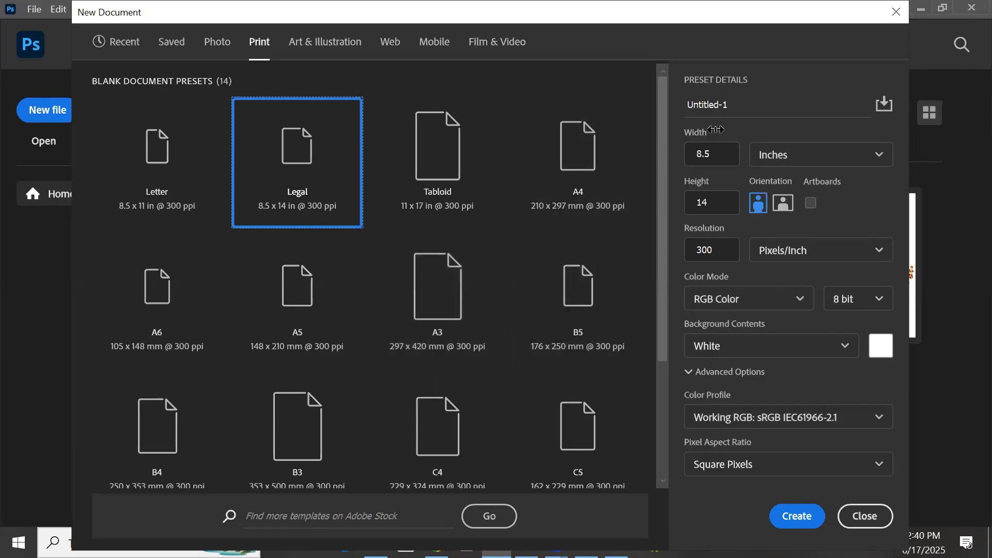
Name the new document "Business card" and set its size to 3.5 inches wide by 2 inches high
click(725, 108)
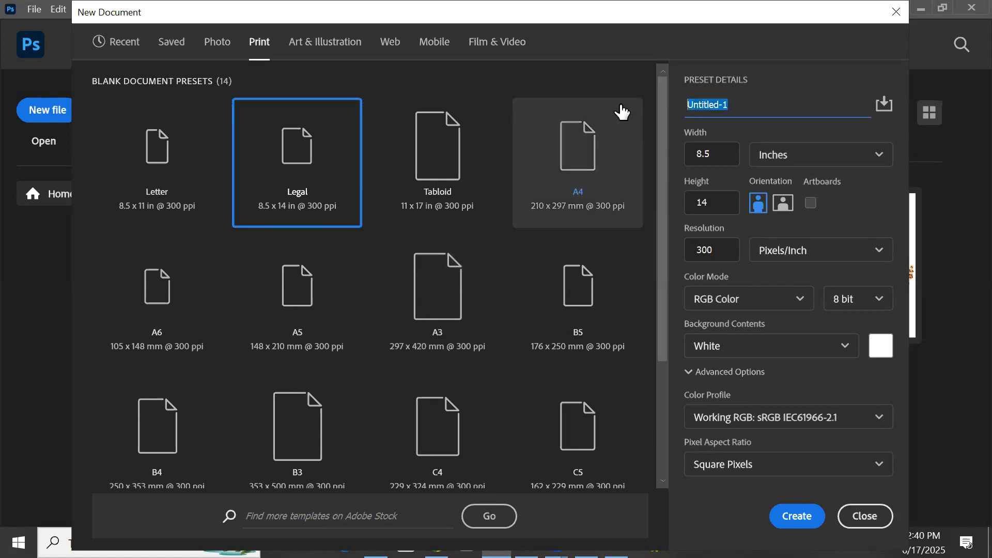
text(Bid)
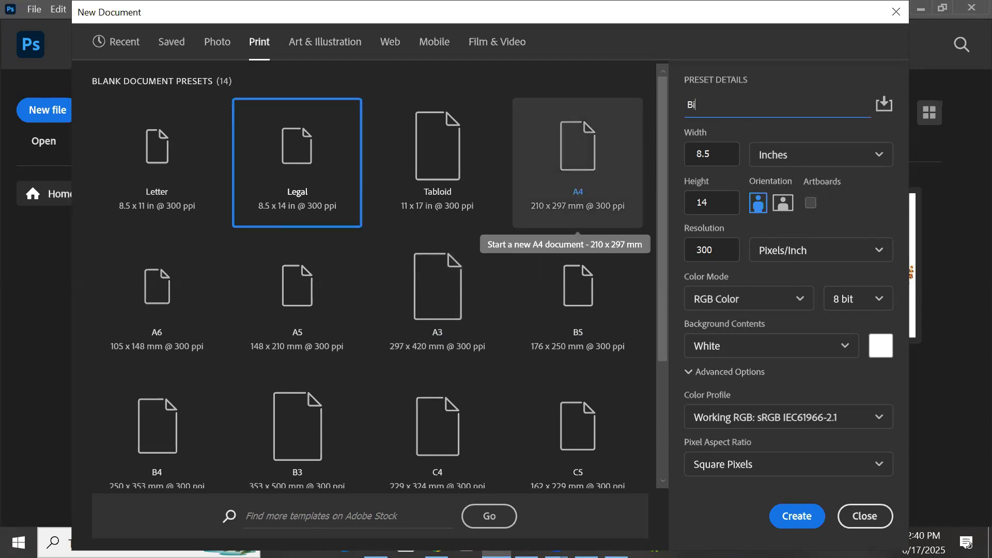
key(BackSpace)
key(BackSpace)
text(usiness card)
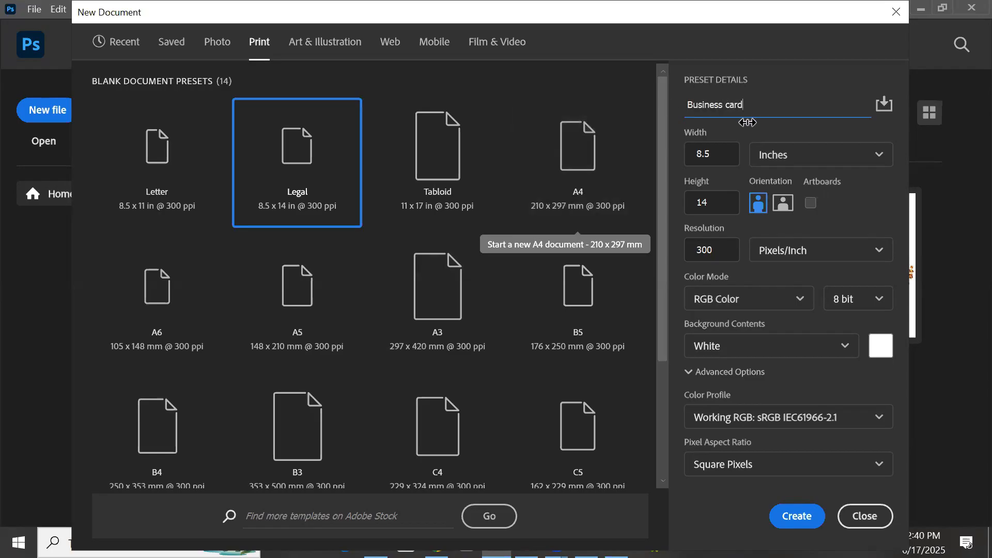
key(Tab)
text(3.5)
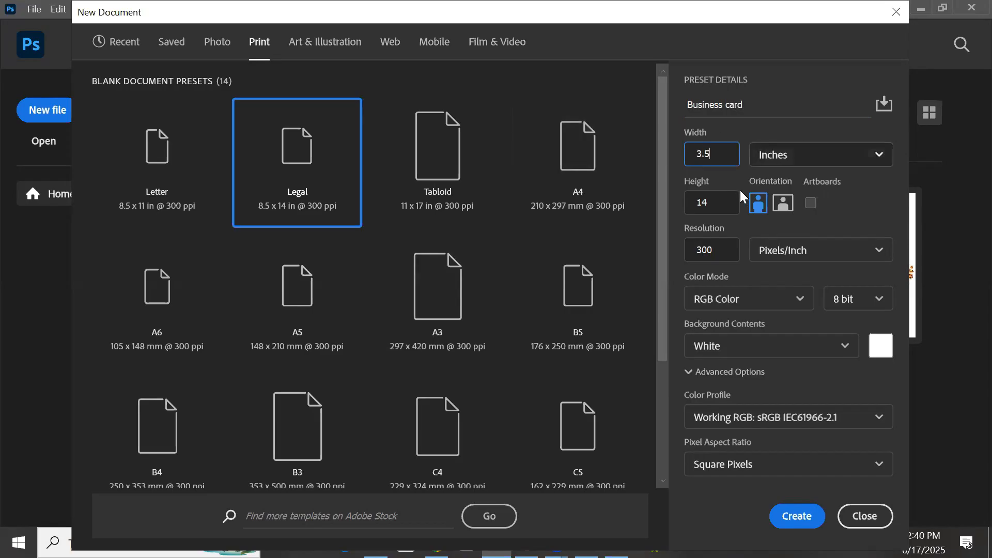
key(Tab)
text(2)
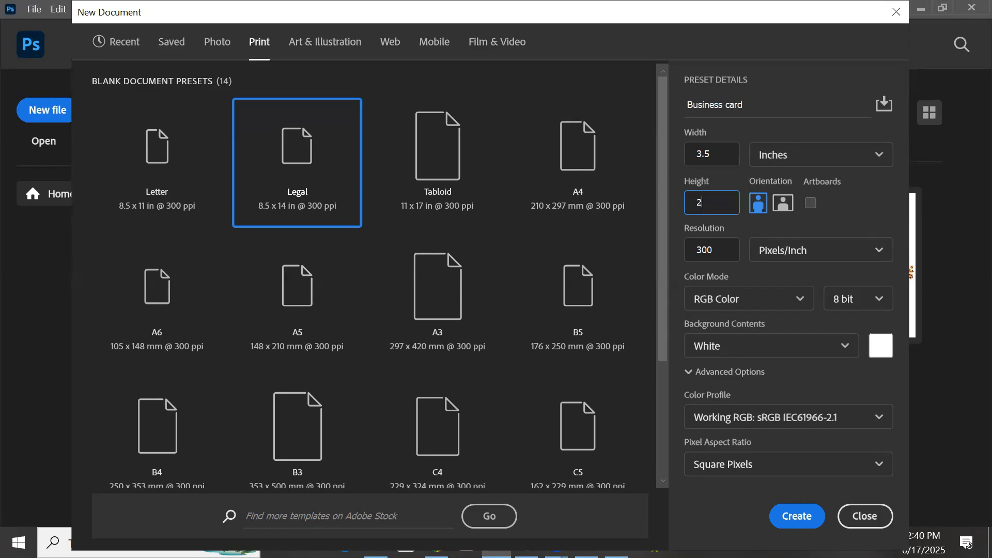
Switch the new document between portrait and landscape orientation, finishing on landscape
click(783, 204)
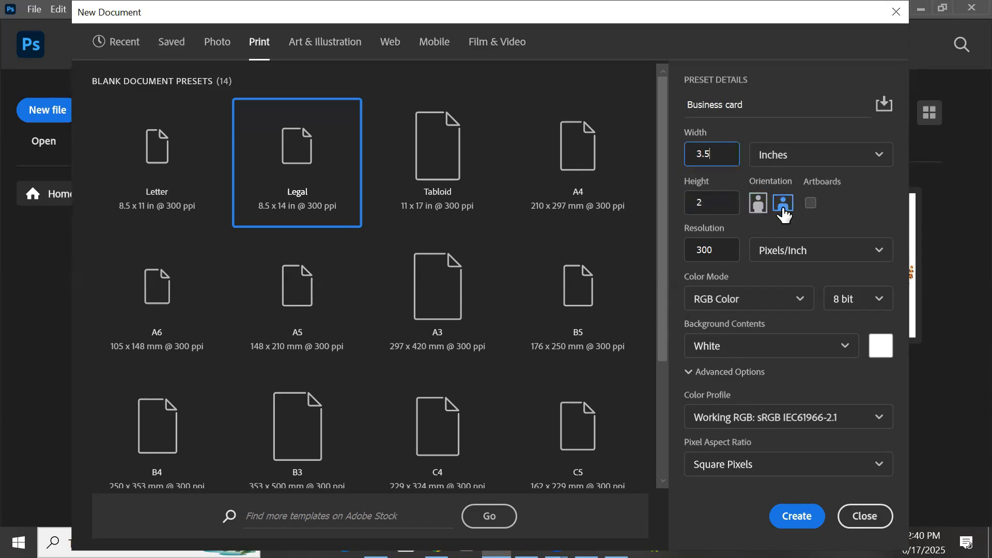
click(758, 205)
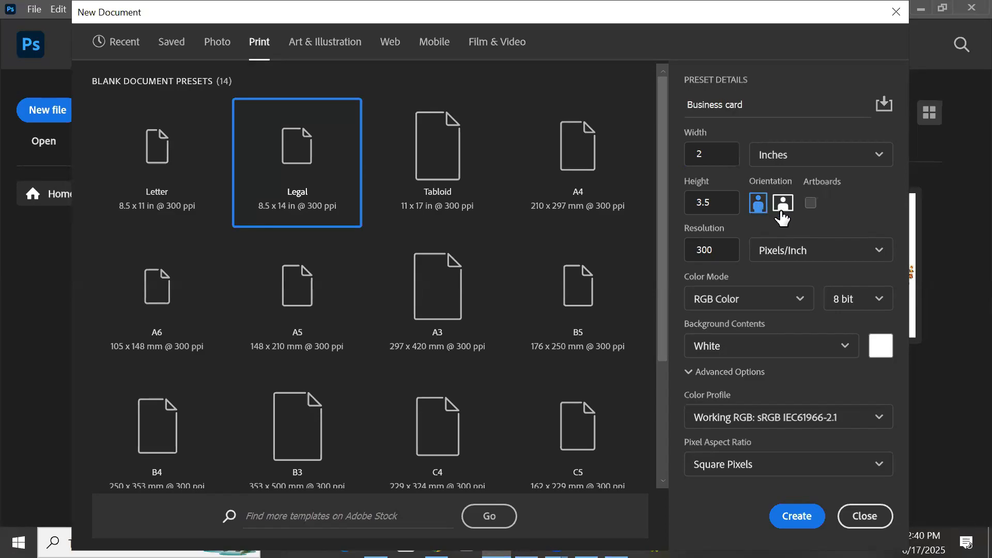
click(783, 204)
click(756, 206)
click(783, 207)
click(810, 202)
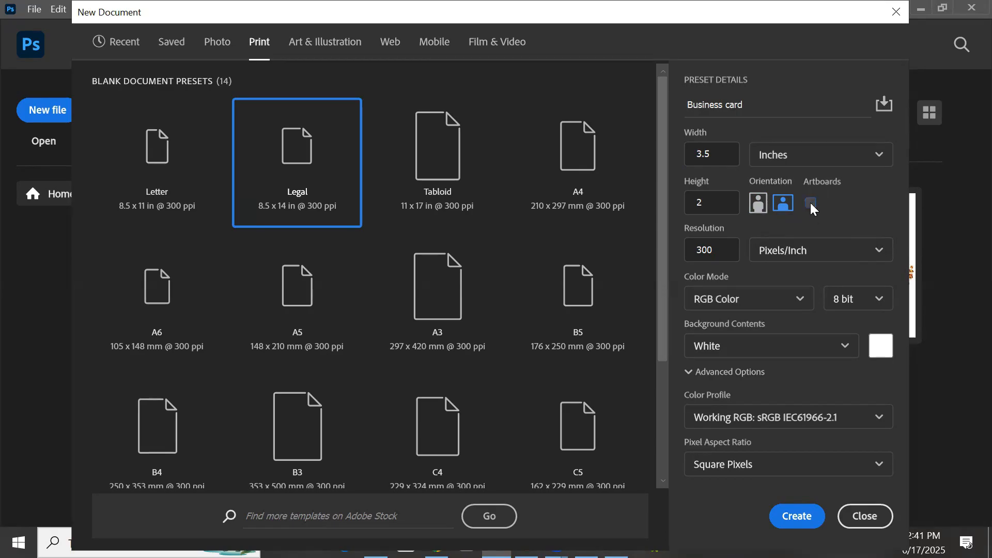
Check the resolution setting and set the new document's color mode to CMYK Color
drag(717, 251, 681, 253)
click(723, 251)
click(718, 157)
click(722, 252)
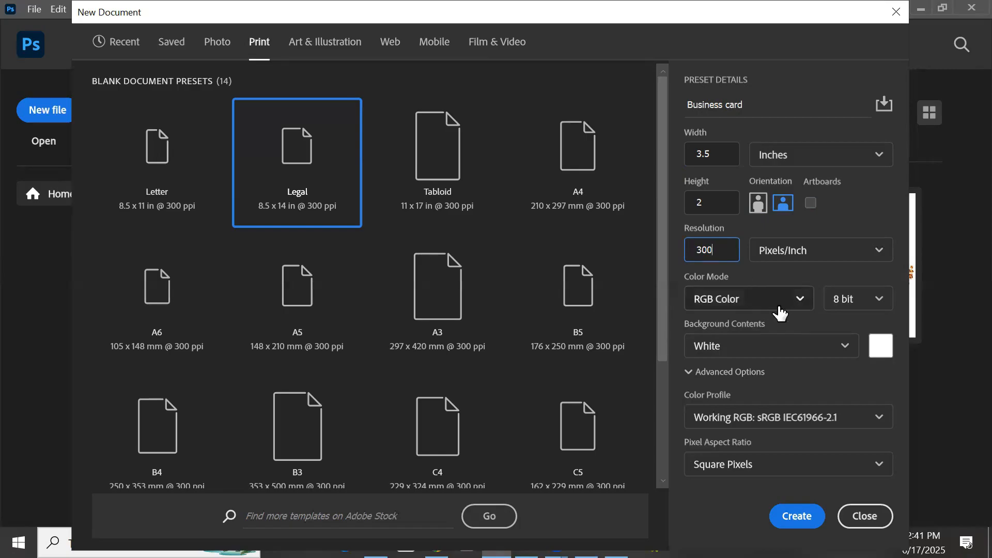
click(800, 300)
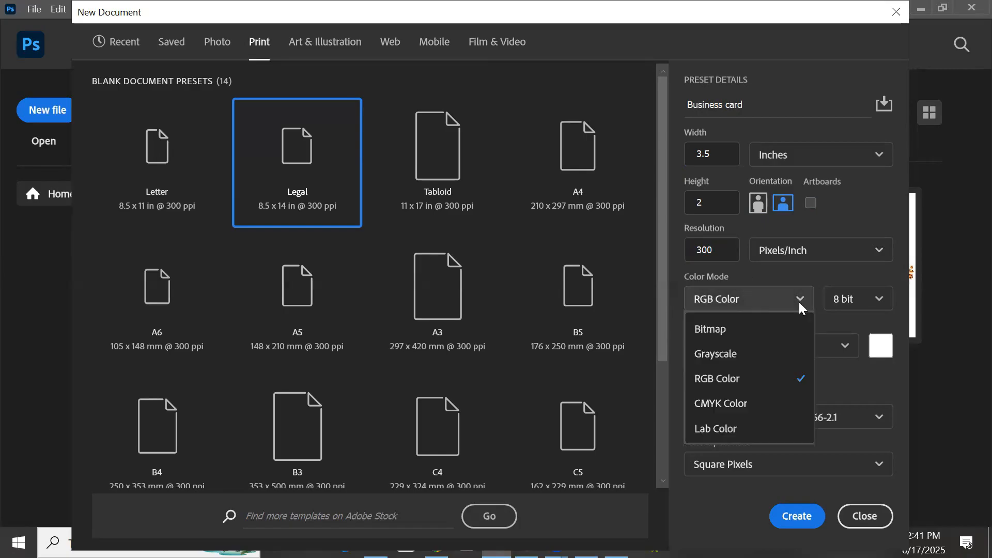
click(736, 407)
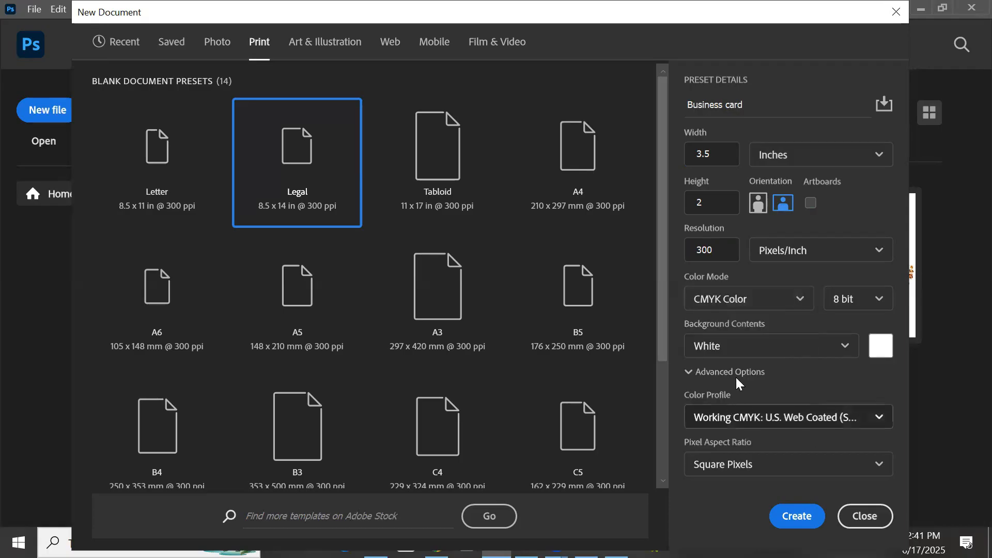
click(776, 296)
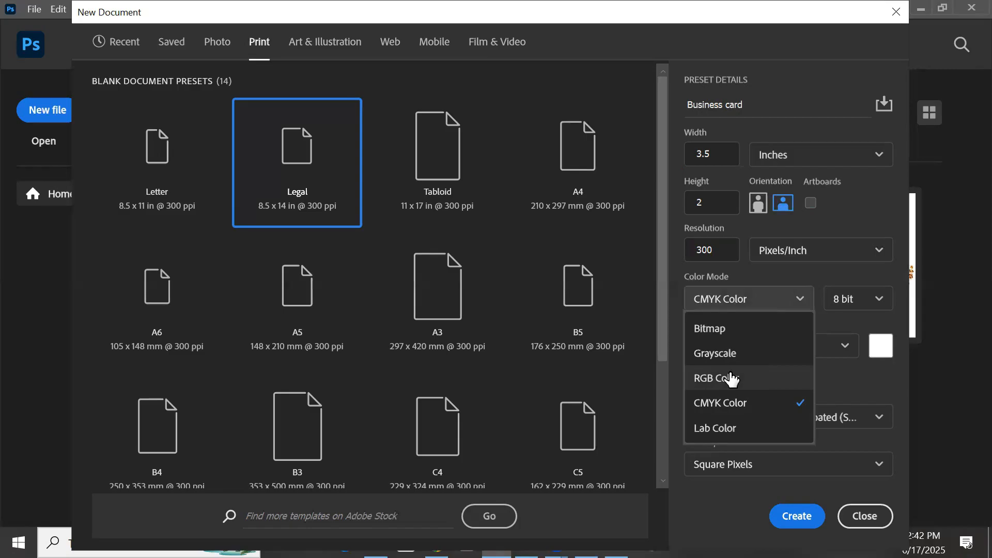
click(756, 408)
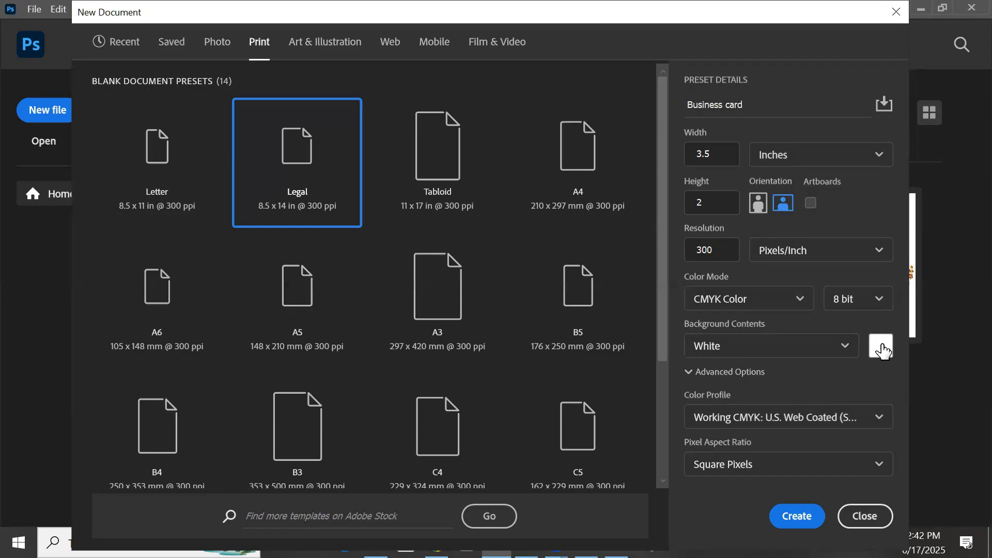
Set the background contents to custom red (e70505) and create the business card document
click(840, 346)
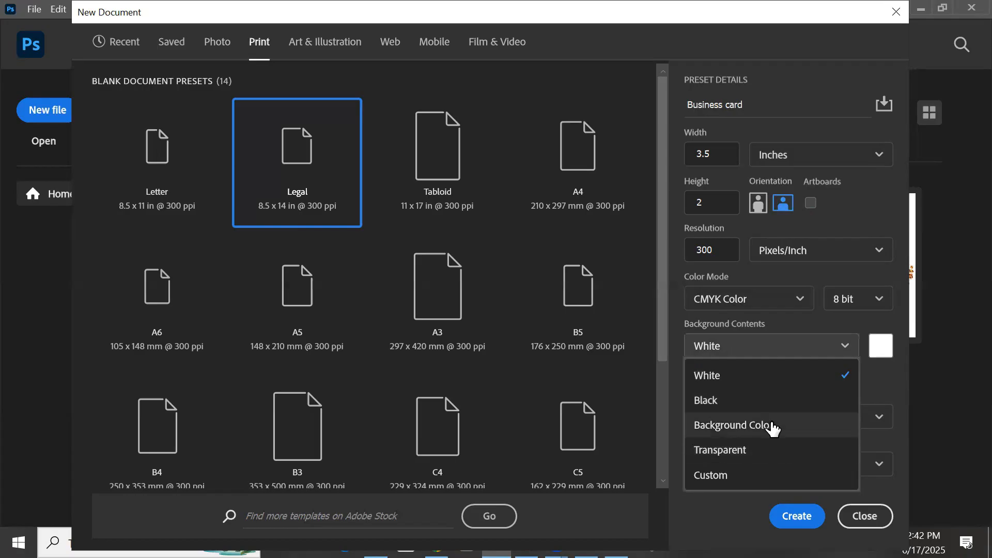
click(887, 346)
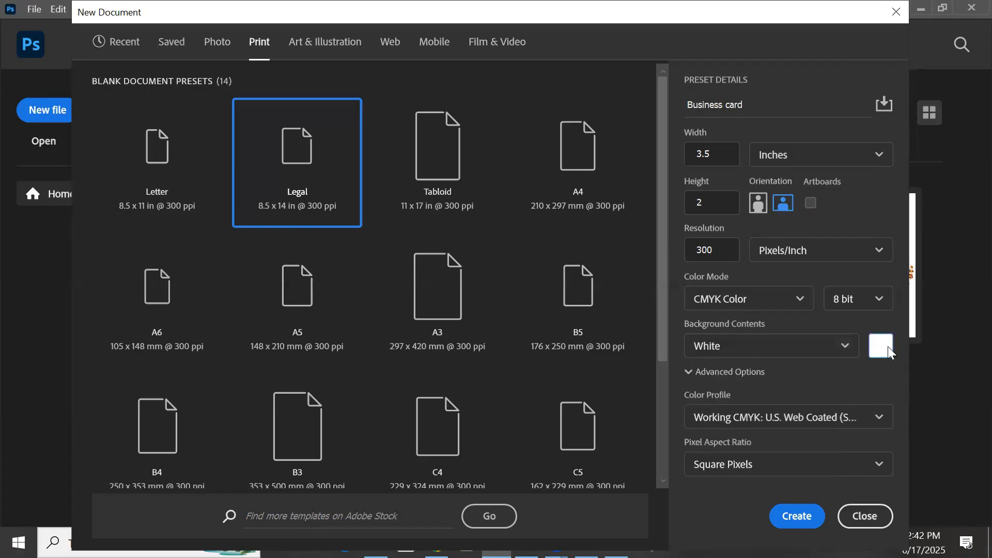
click(485, 112)
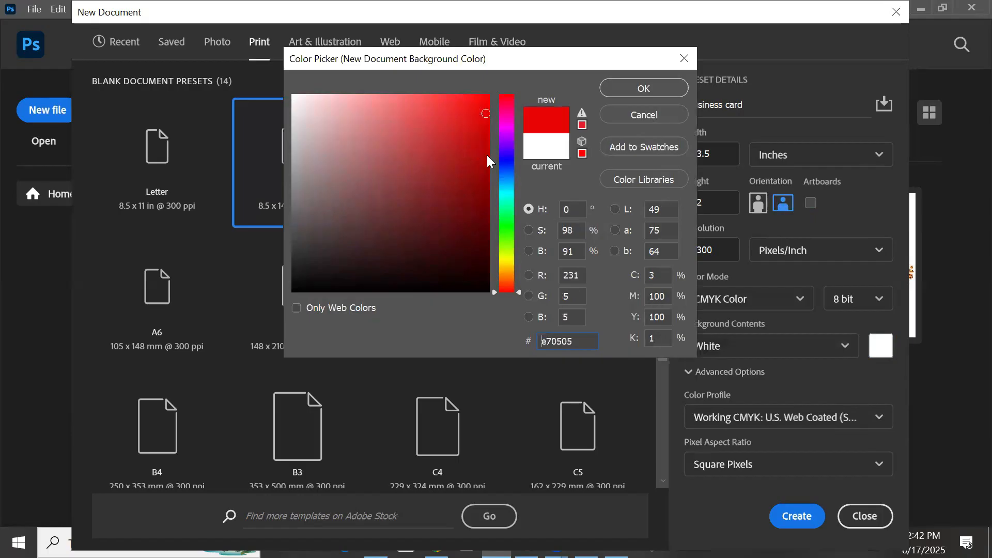
click(634, 88)
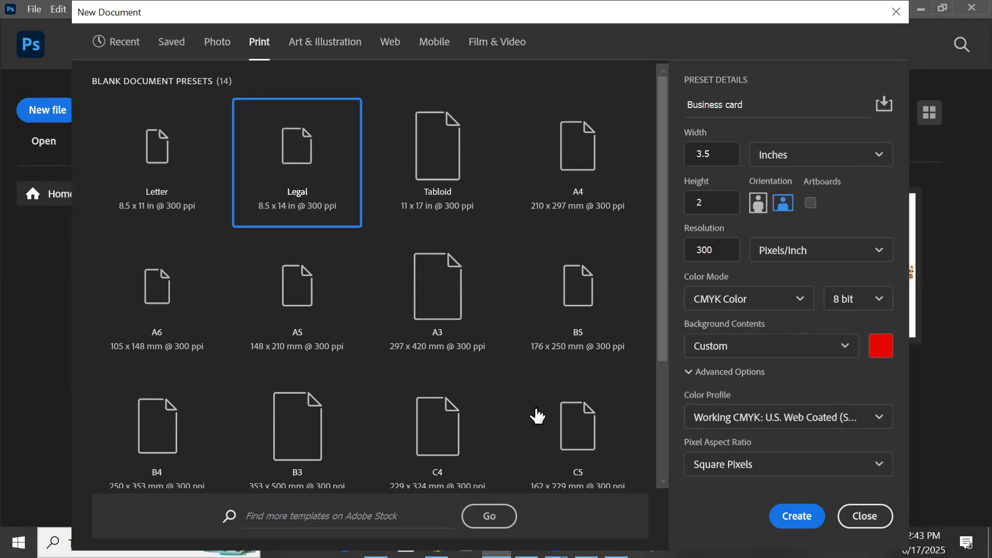
click(794, 516)
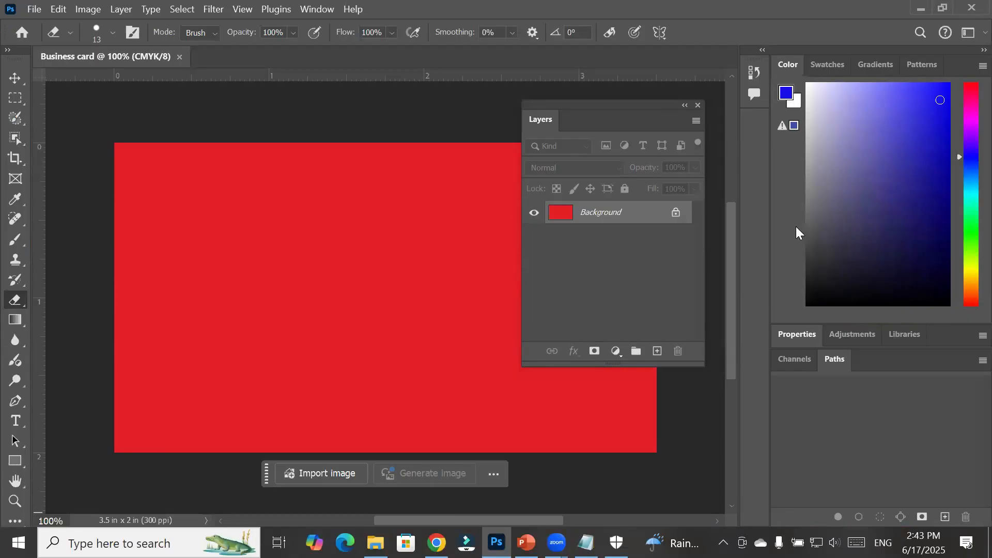
Move the floating Layers panel lower over the canvas and detach the Properties panel as a floating panel
drag(634, 103, 556, 256)
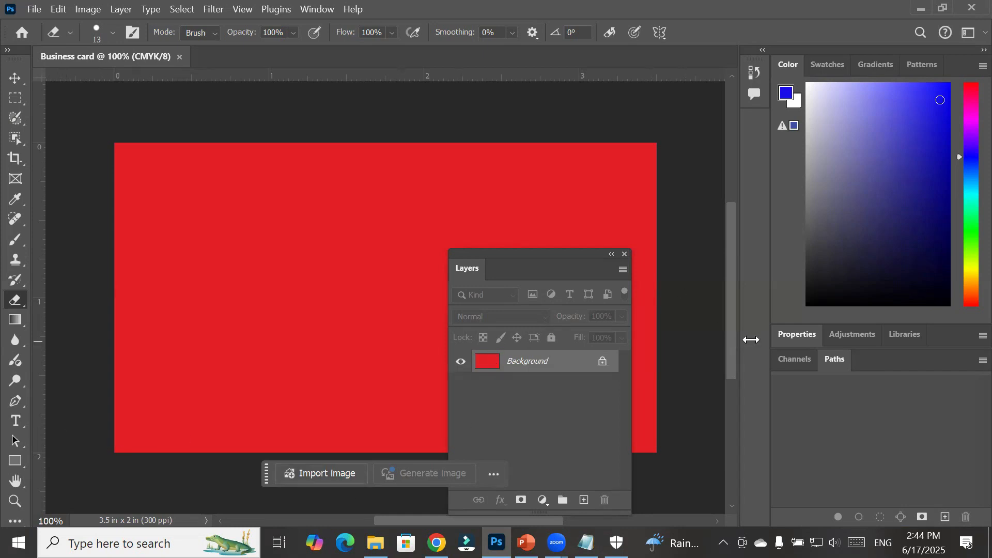
drag(791, 338, 249, 173)
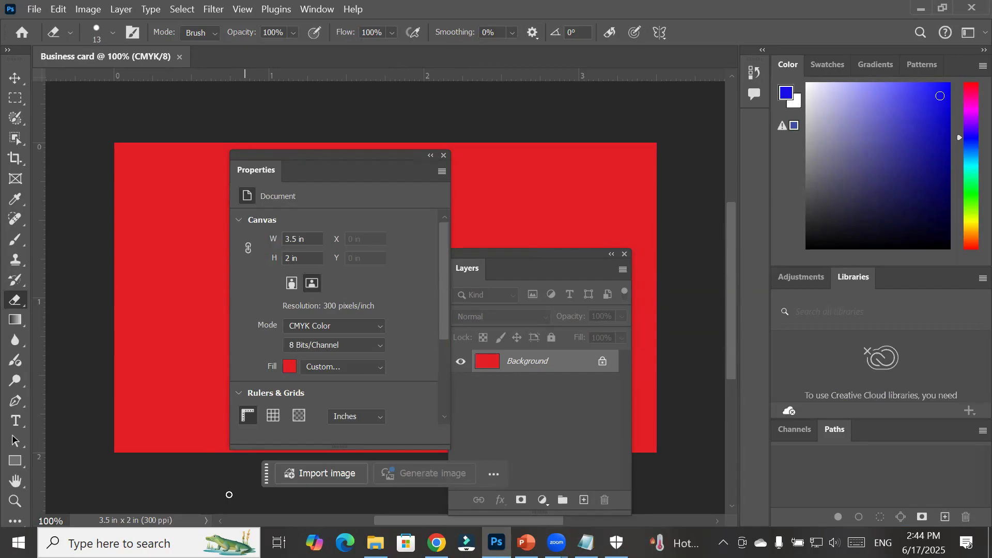
click(315, 239)
Change the canvas to portrait orientation, accept the clipping, and move the Properties panel off the artwork
click(290, 286)
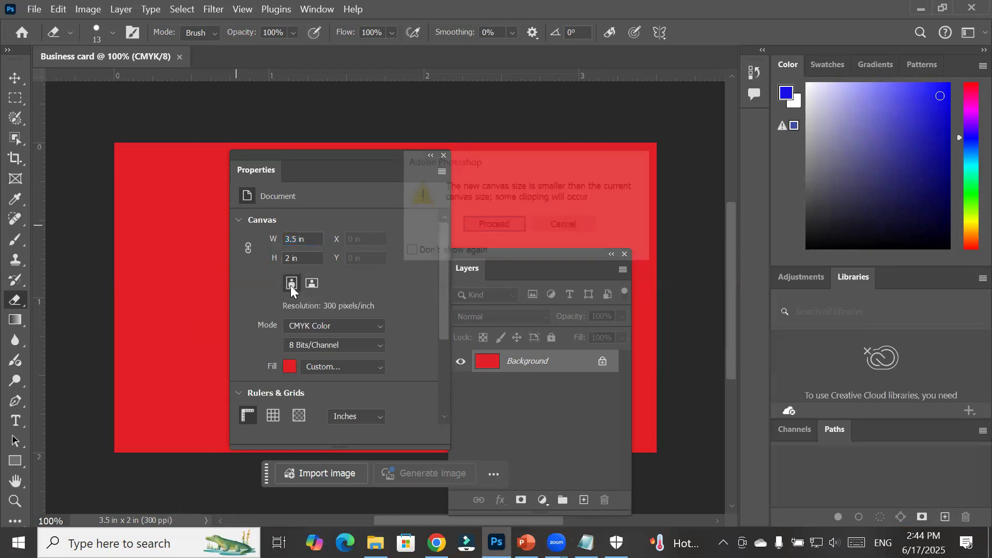
click(505, 228)
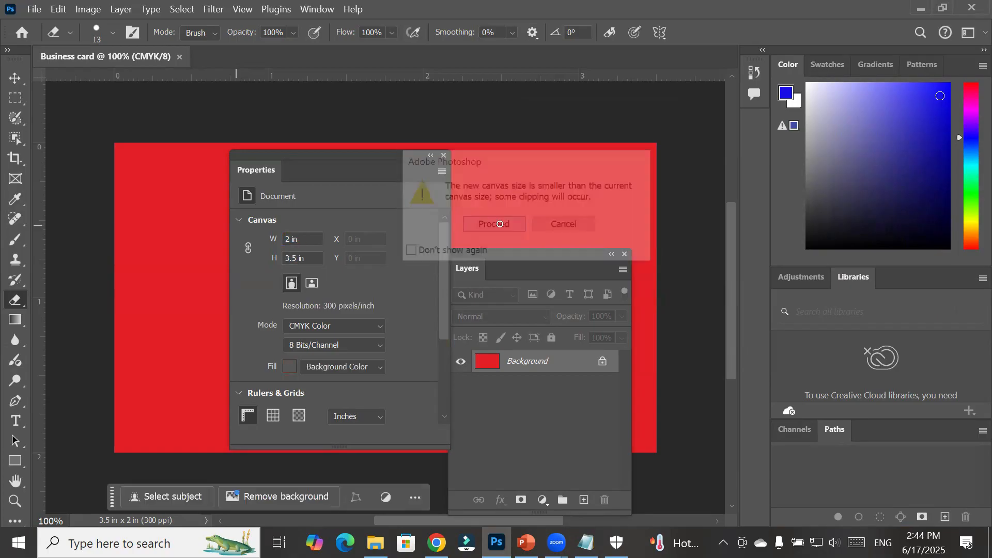
drag(349, 151, 610, 118)
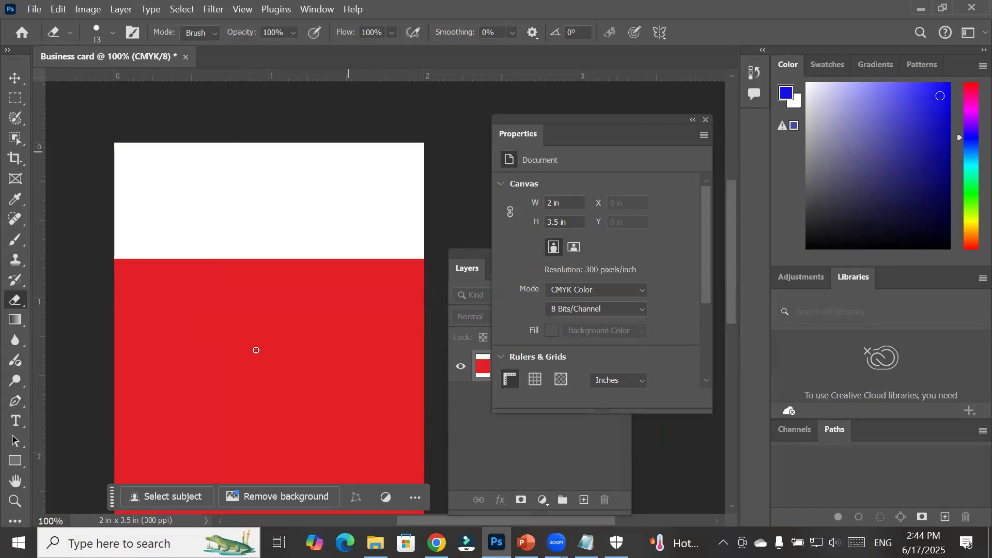
Review the color mode choices in the document properties, keeping CMYK Color, and shift the Properties panel slightly upward
click(609, 290)
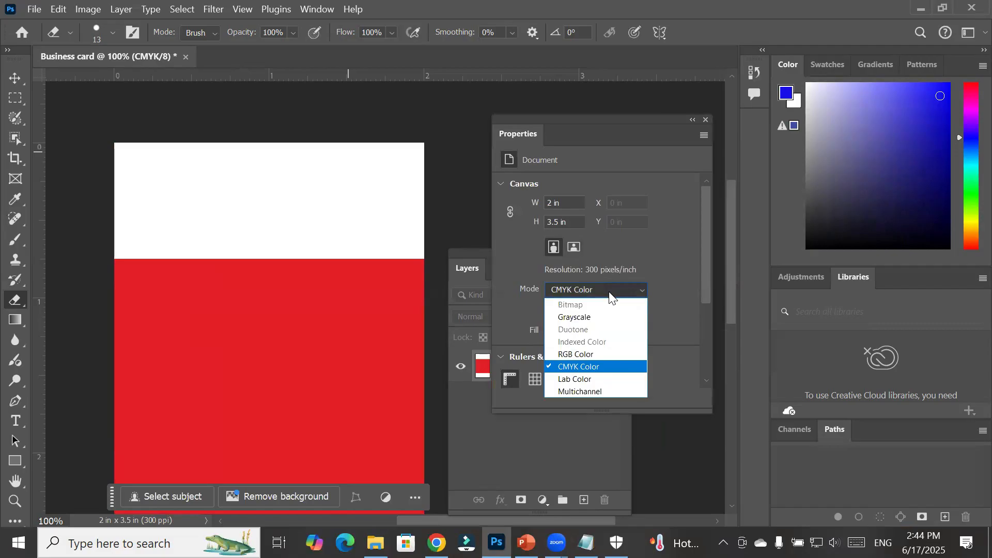
click(608, 291)
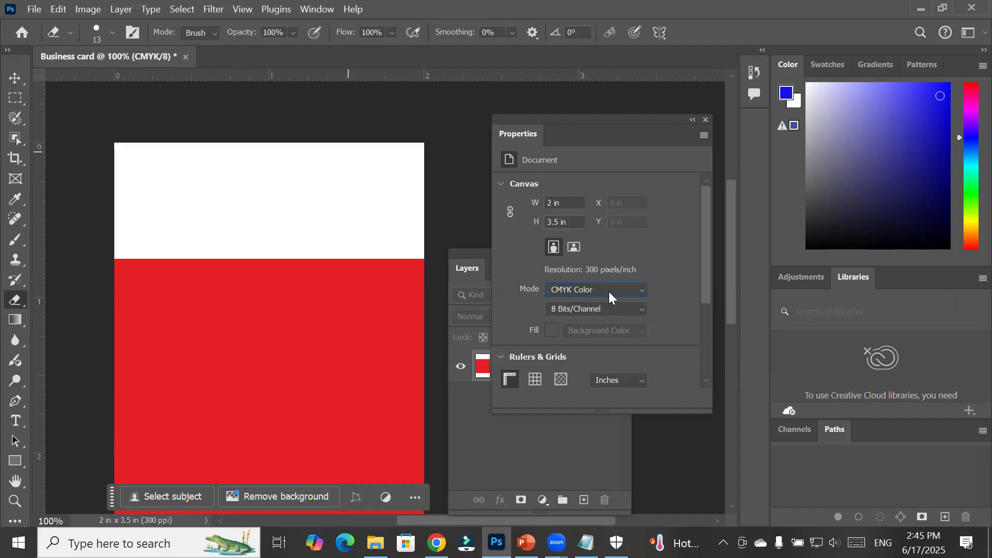
drag(600, 121, 586, 97)
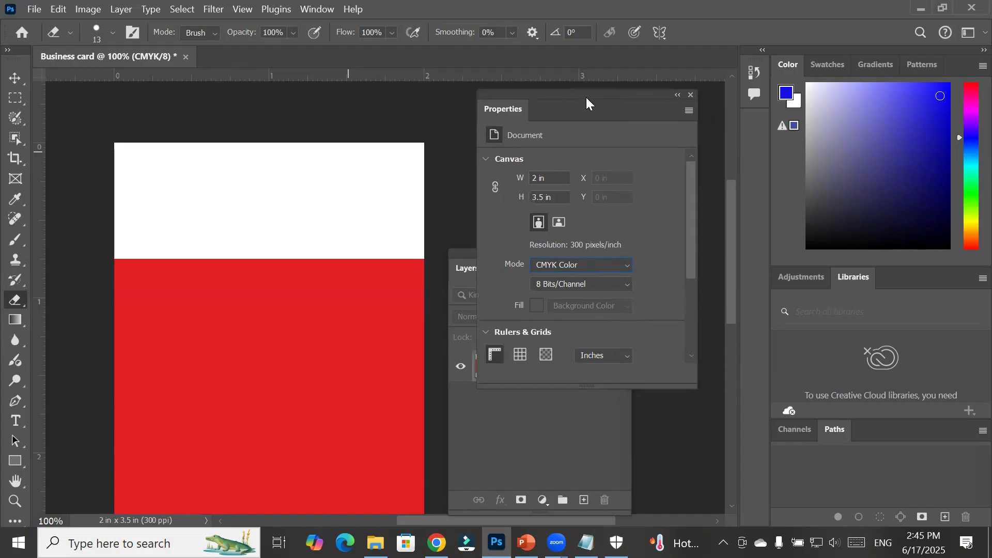
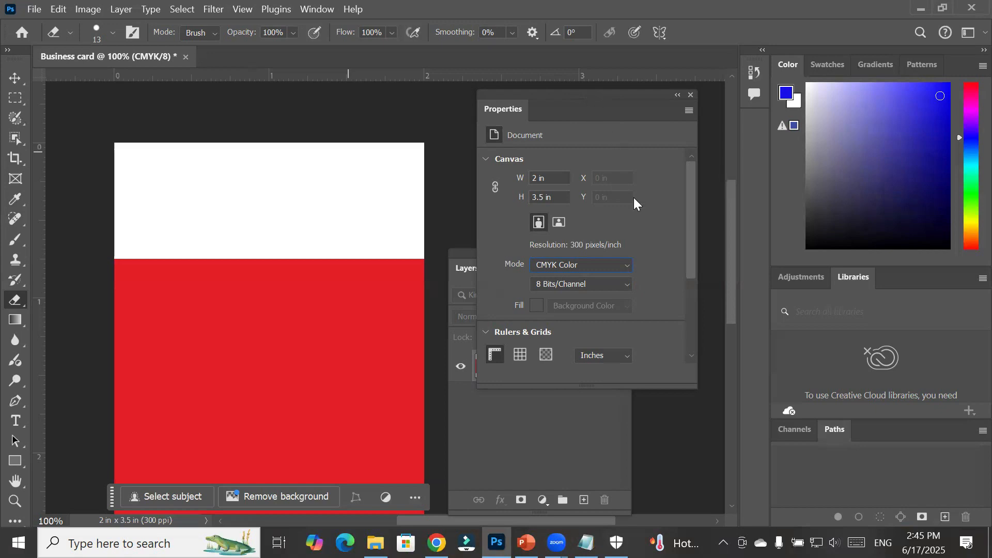
Nudge the Properties panel down, and turn the rulers off and back on
drag(561, 93, 562, 105)
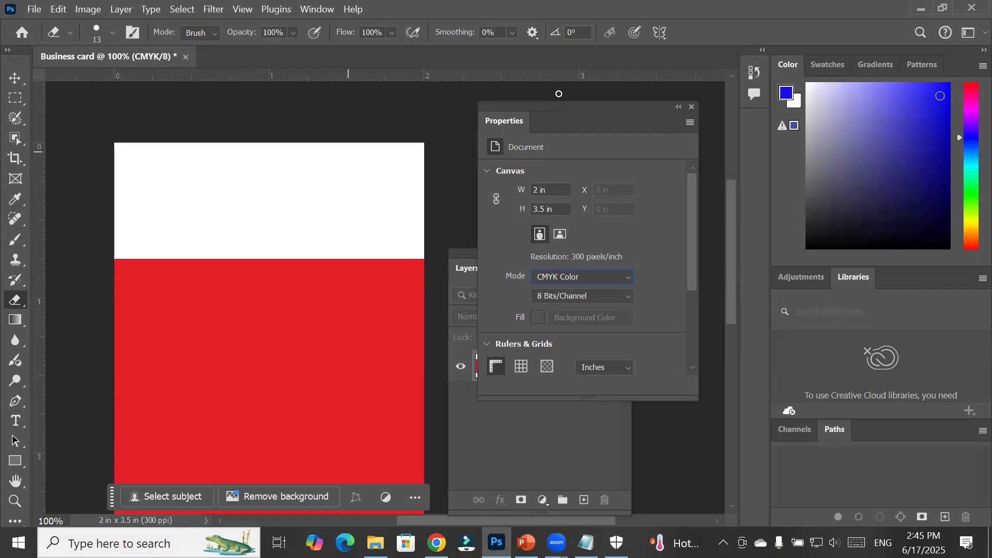
click(495, 365)
click(494, 365)
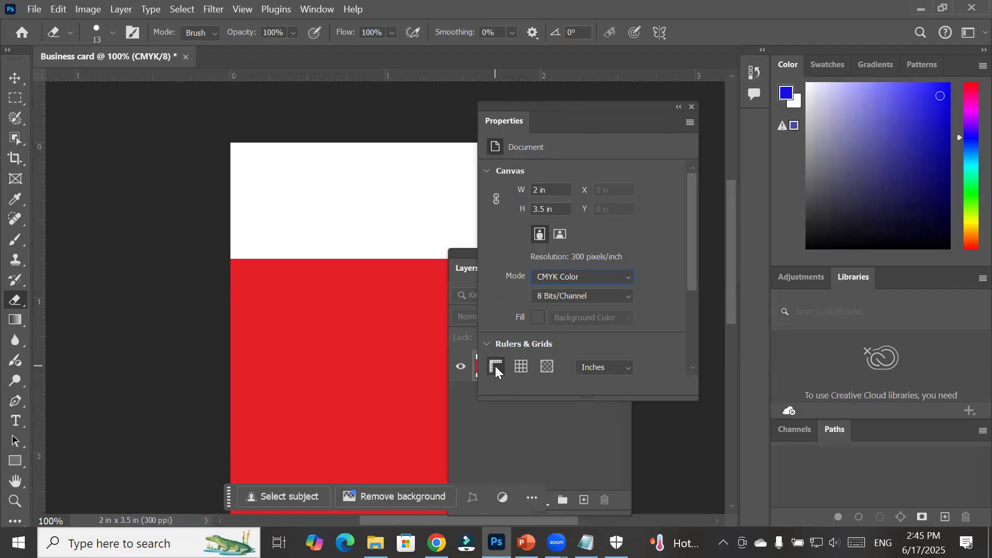
Toggle the document rulers off and on several times, ending with them shown
click(494, 366)
click(495, 366)
click(495, 366)
click(495, 365)
click(495, 366)
click(495, 366)
Show the grid over the canvas, toggling it off and on to compare and ending with it shown
click(520, 366)
click(521, 364)
click(521, 365)
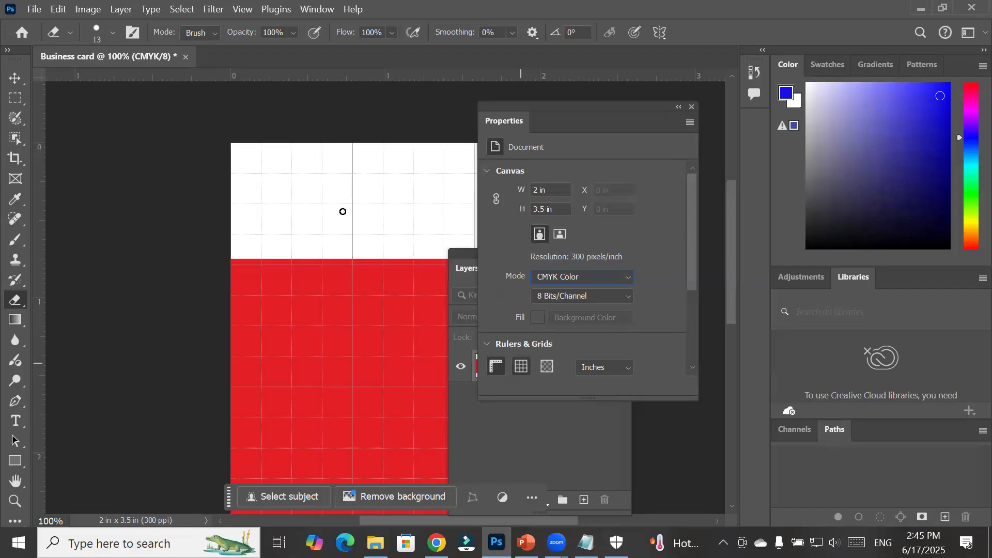
key(alt)
click(522, 364)
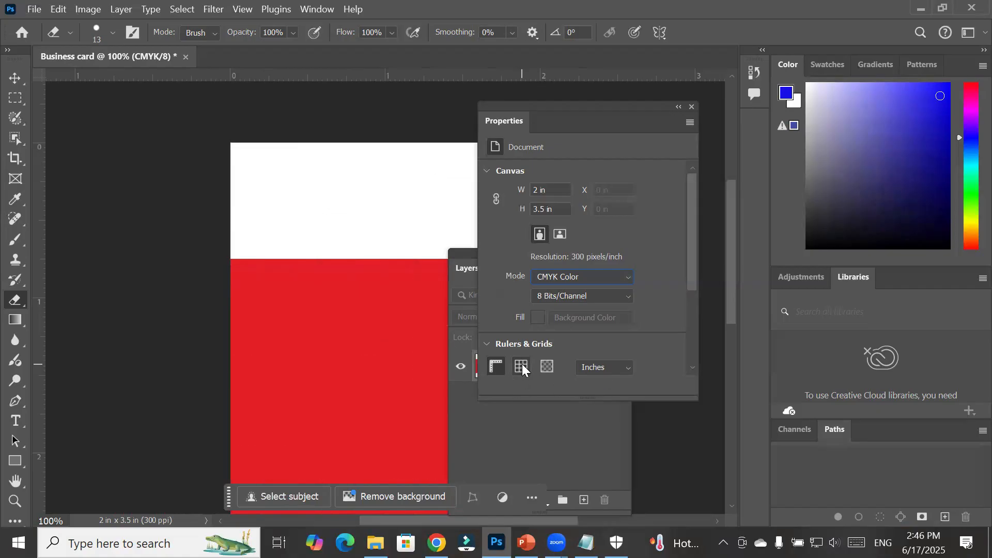
click(521, 363)
click(522, 364)
click(522, 364)
click(522, 364)
click(521, 364)
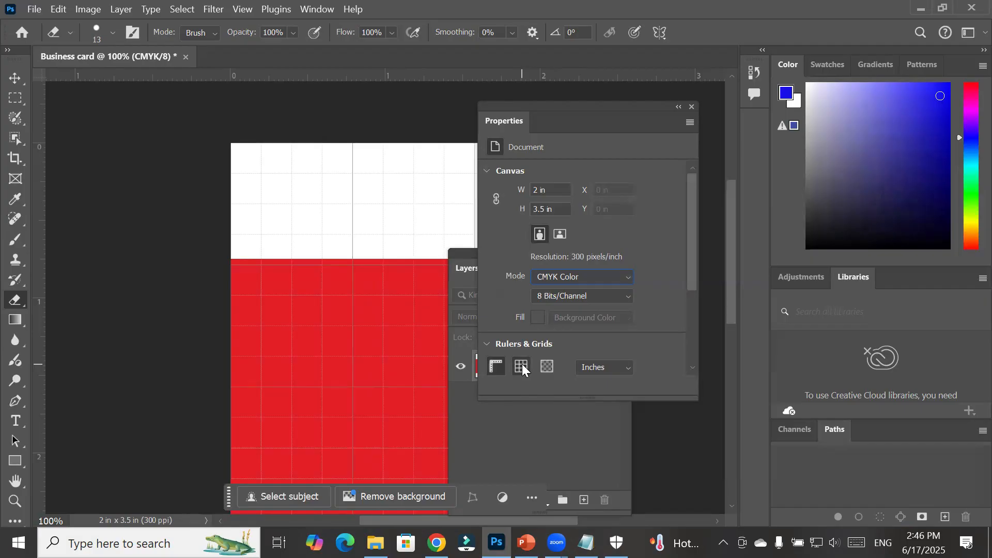
Draw five blue 0.2 in squares with the Rectangle tool in separate grid cells of the white area, moving the contextual bar clear
click(18, 460)
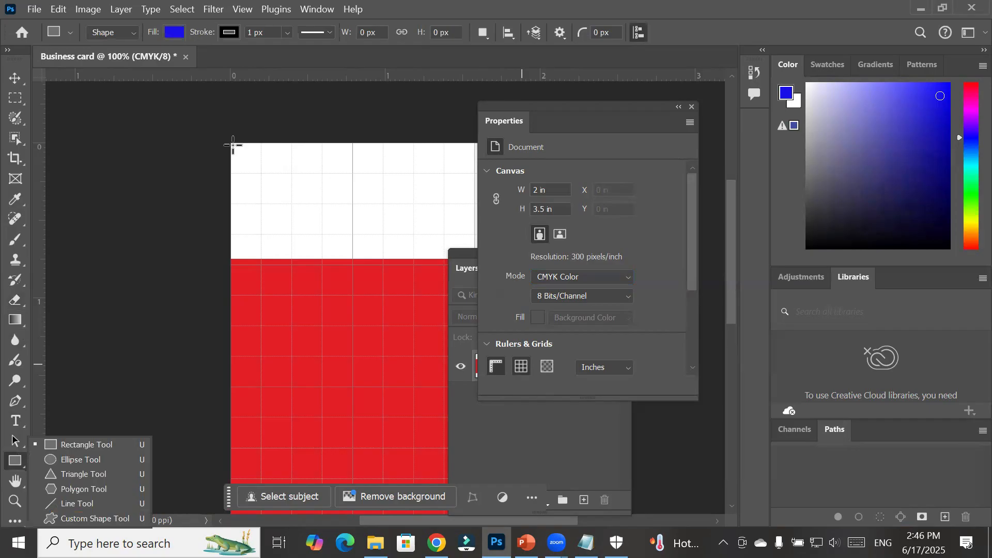
drag(233, 144, 261, 174)
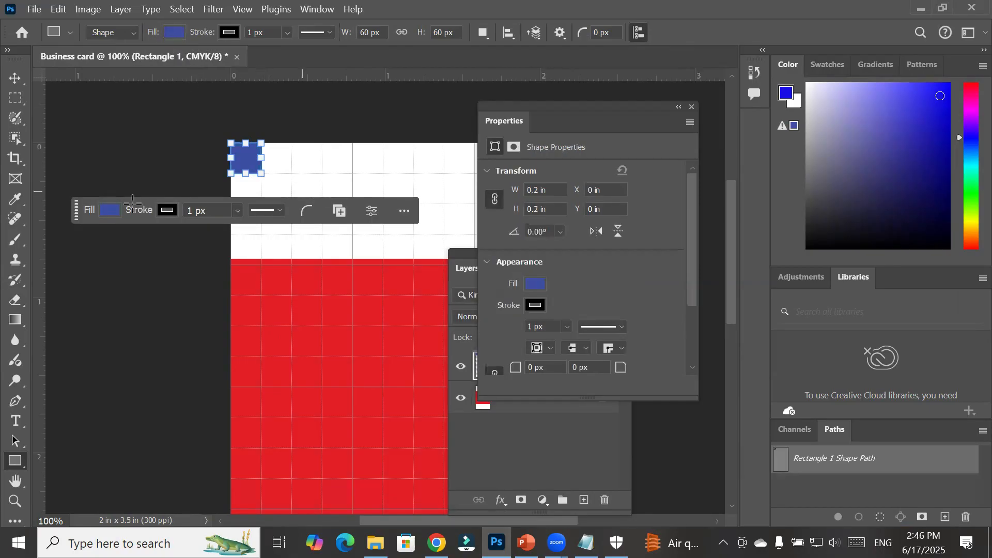
drag(76, 210, 72, 373)
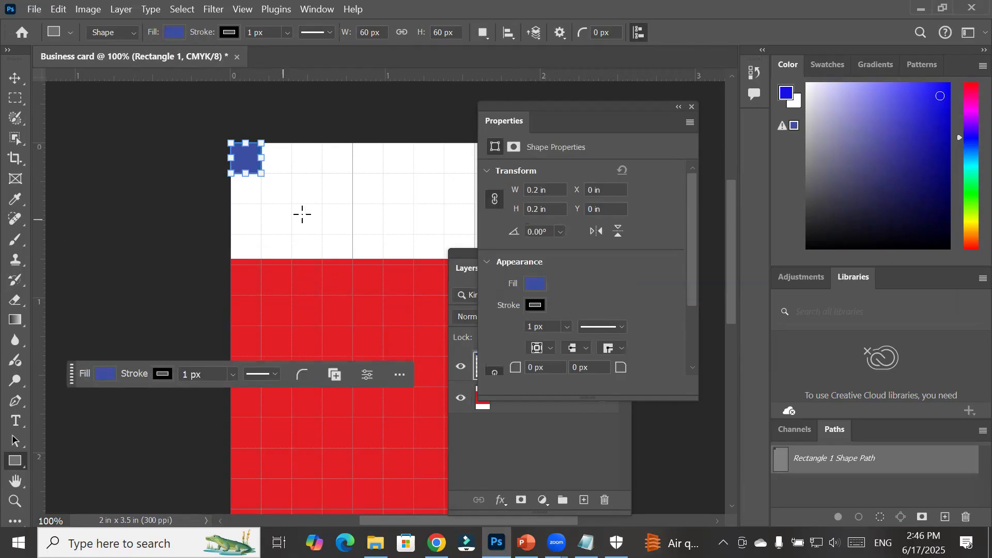
drag(290, 173, 323, 204)
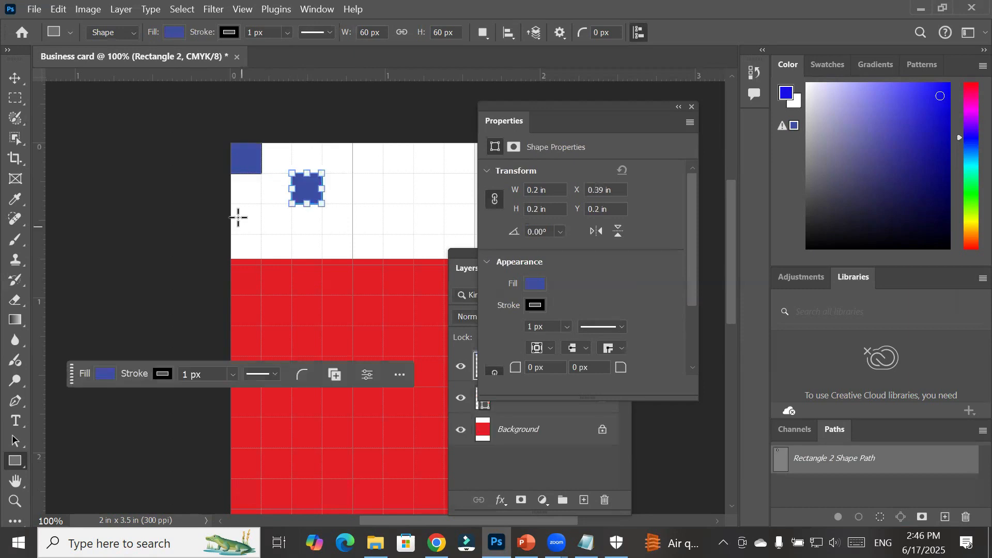
drag(231, 204, 261, 234)
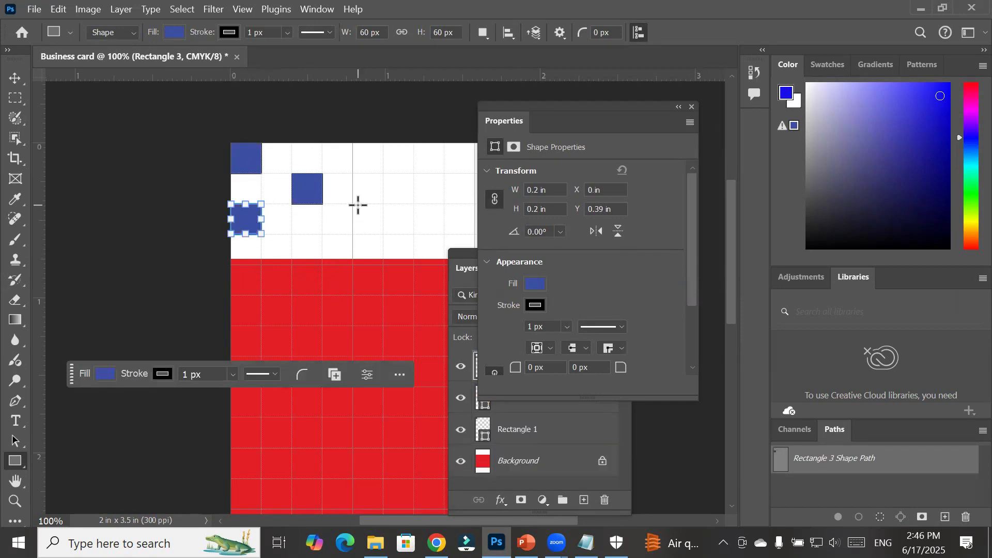
drag(352, 203, 384, 233)
drag(353, 143, 384, 173)
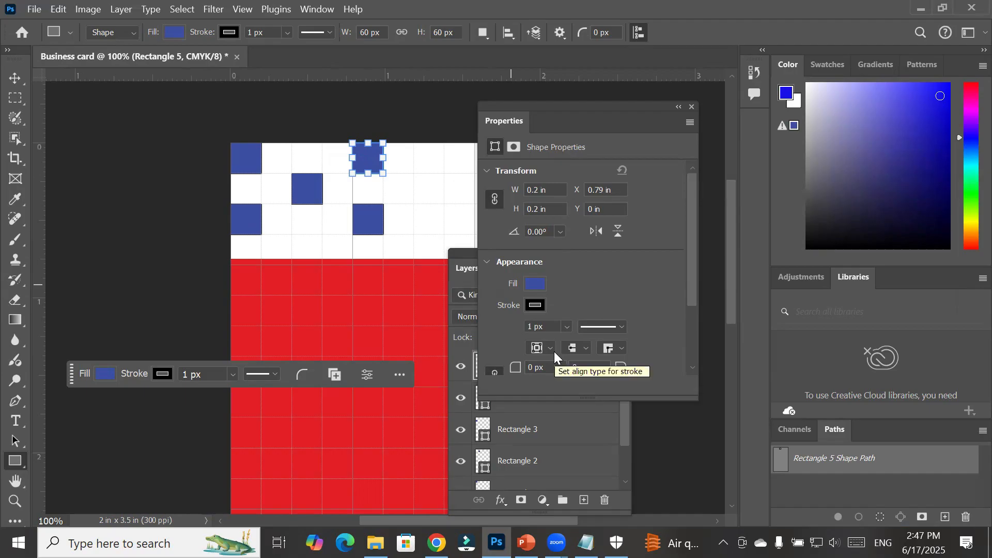
Select the blue square at X 0.79 in, Y 0.39 in with the Move tool, scale it to about 107%, and apply the transform
click(14, 81)
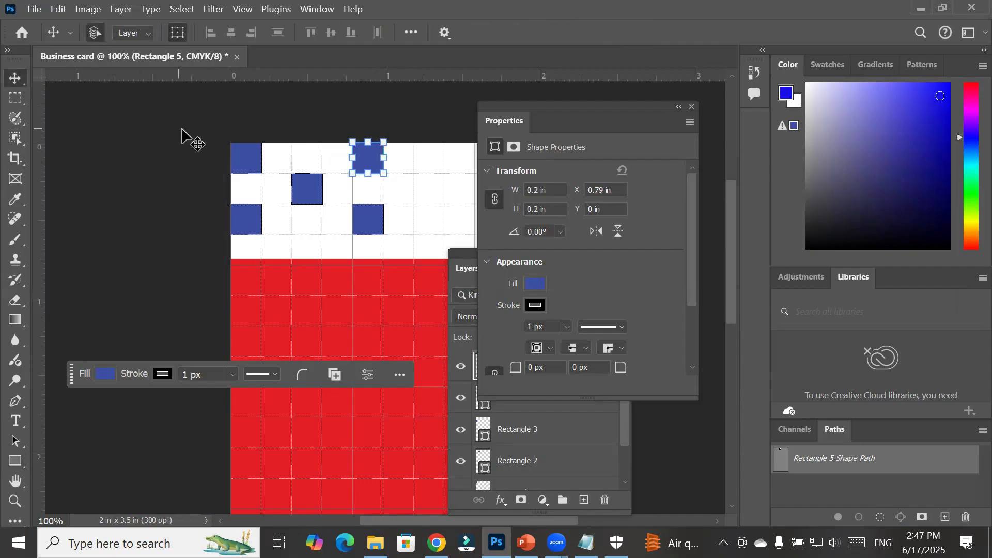
click(408, 130)
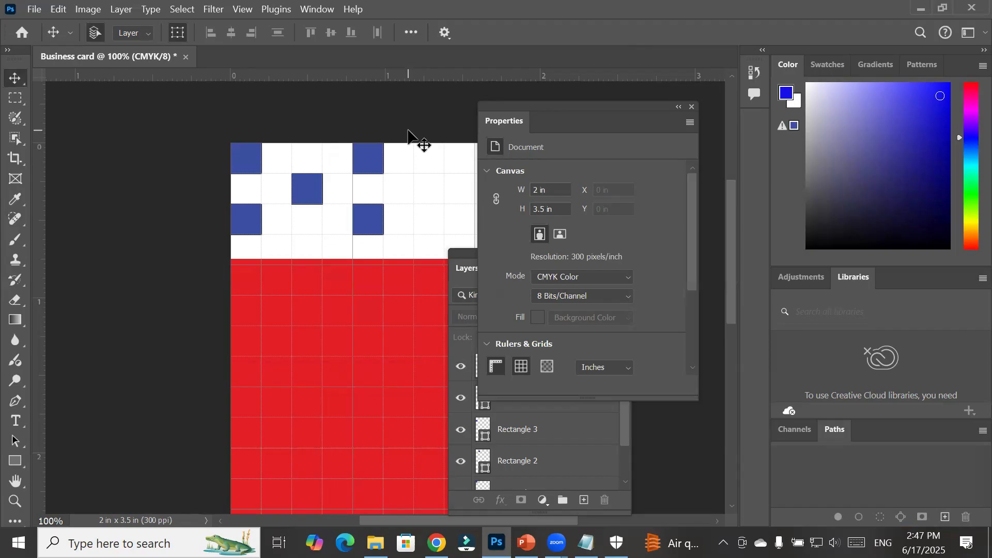
click(368, 206)
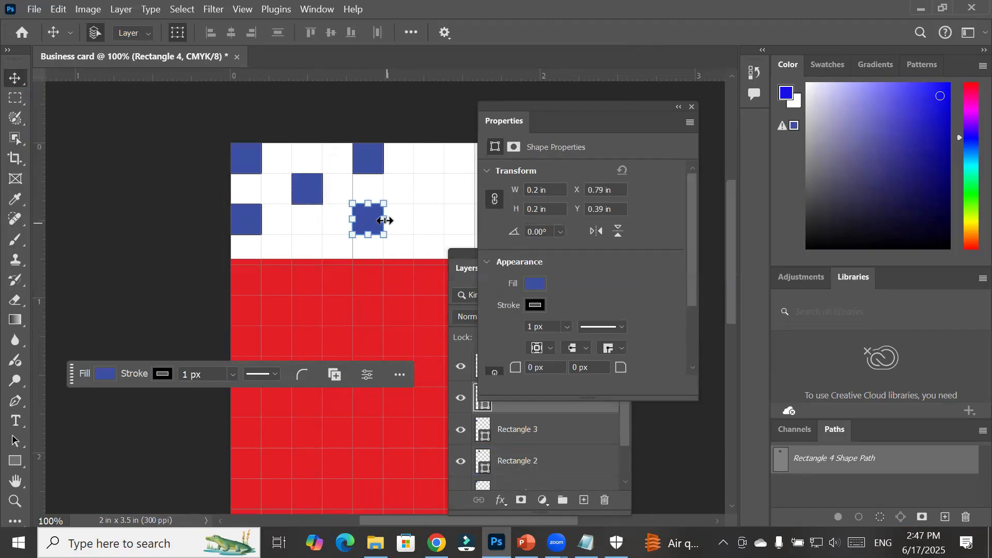
mouse_move(376, 217)
mouse_down()
mouse_move(323, 243)
mouse_move(427, 187)
mouse_move(438, 156)
mouse_move(412, 225)
mouse_move(378, 237)
mouse_move(371, 221)
mouse_move(447, 219)
mouse_move(388, 215)
mouse_up()
key(ctrl+t)
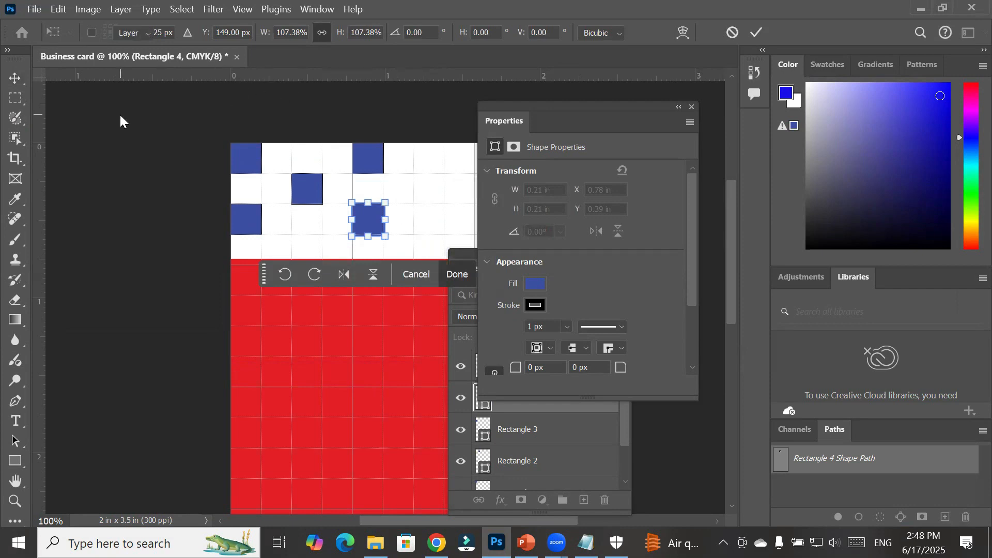
key(Return)
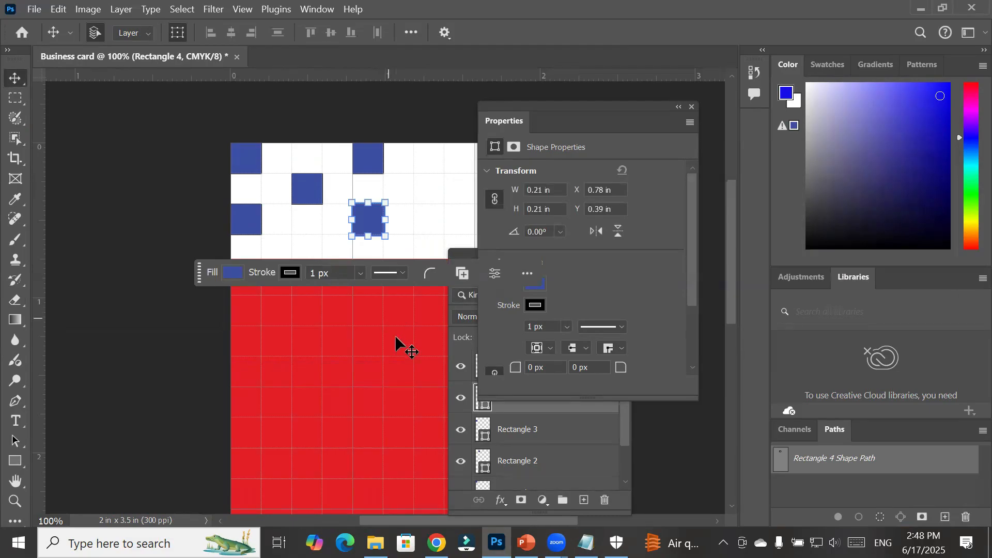
click(516, 429)
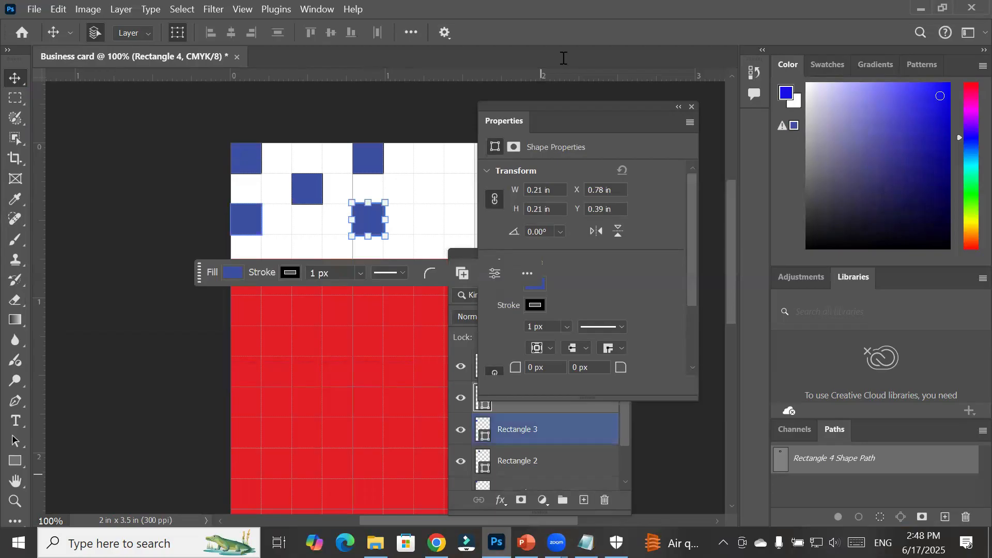
Switch to Notepad and place the cursor on the blank line below item 3 about creating a new project
key(alt+Tab)
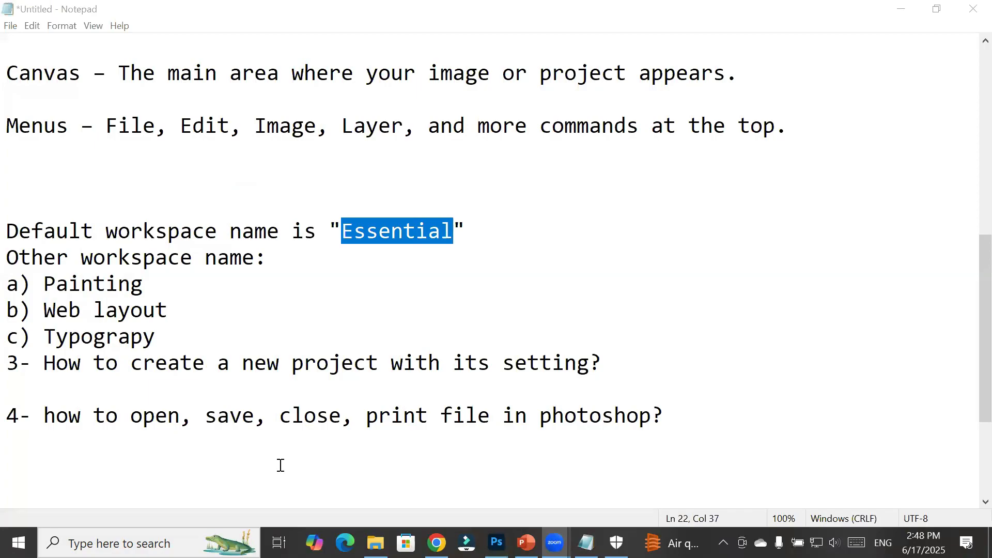
click(719, 417)
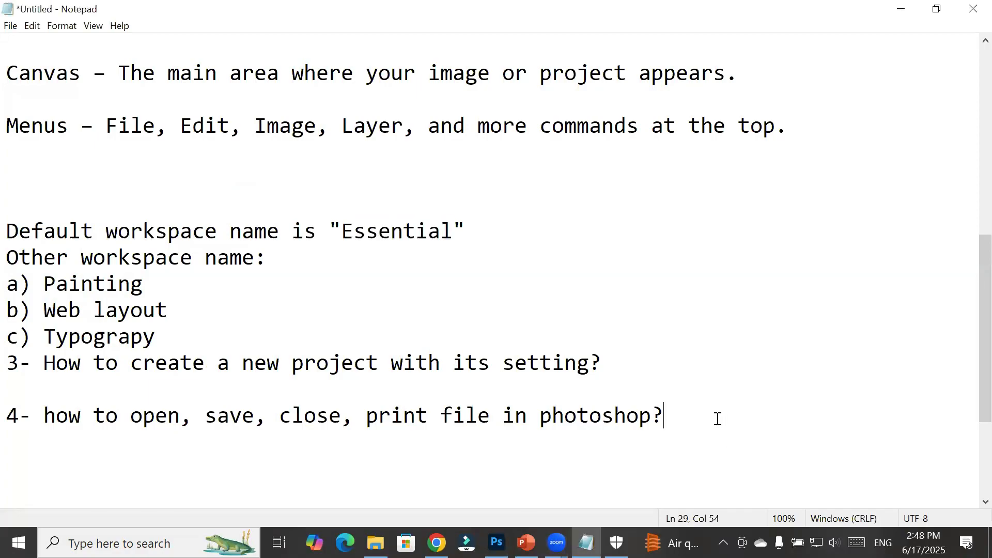
key(Up)
key(Up)
click(105, 387)
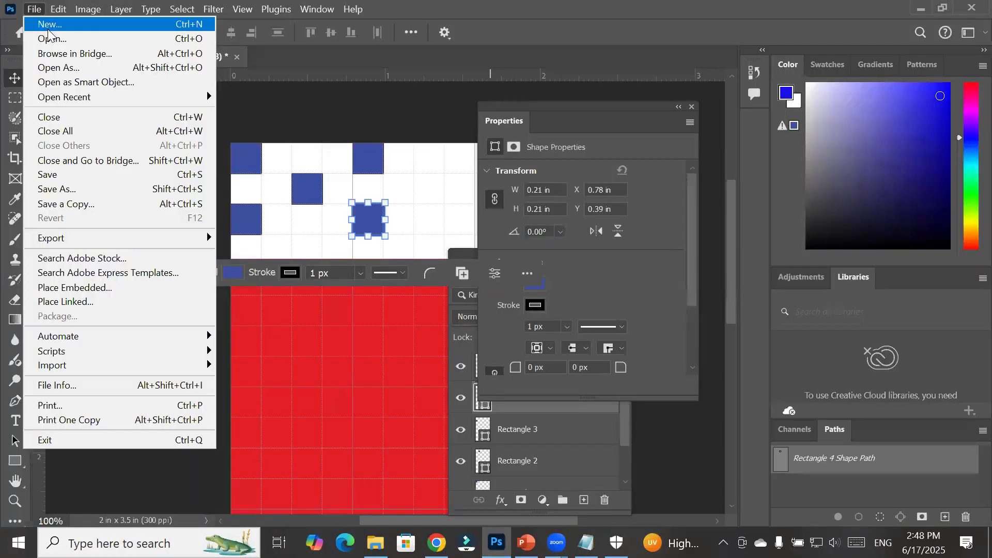
Switch back to Photoshop, start a new document, and check the saved presets before showing the print presets
click(48, 25)
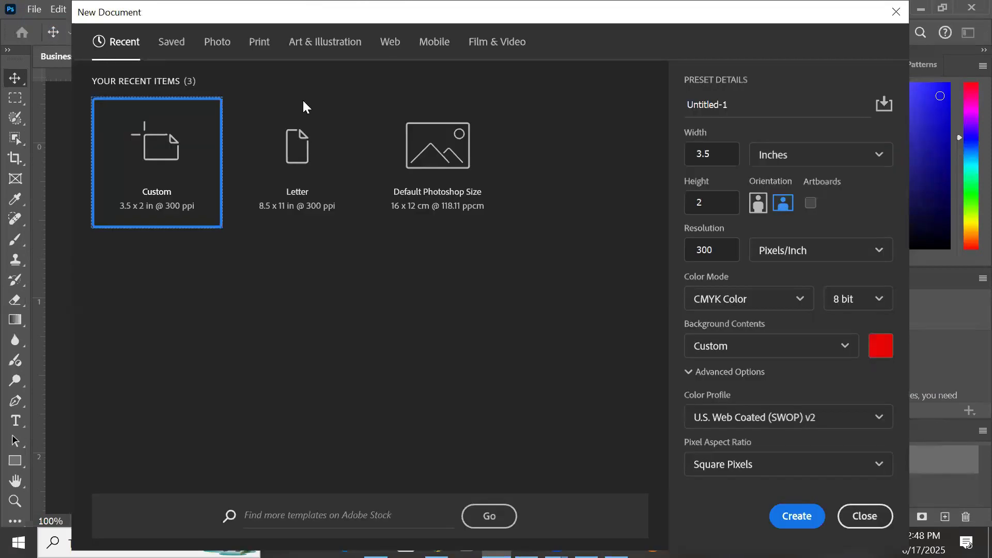
click(170, 46)
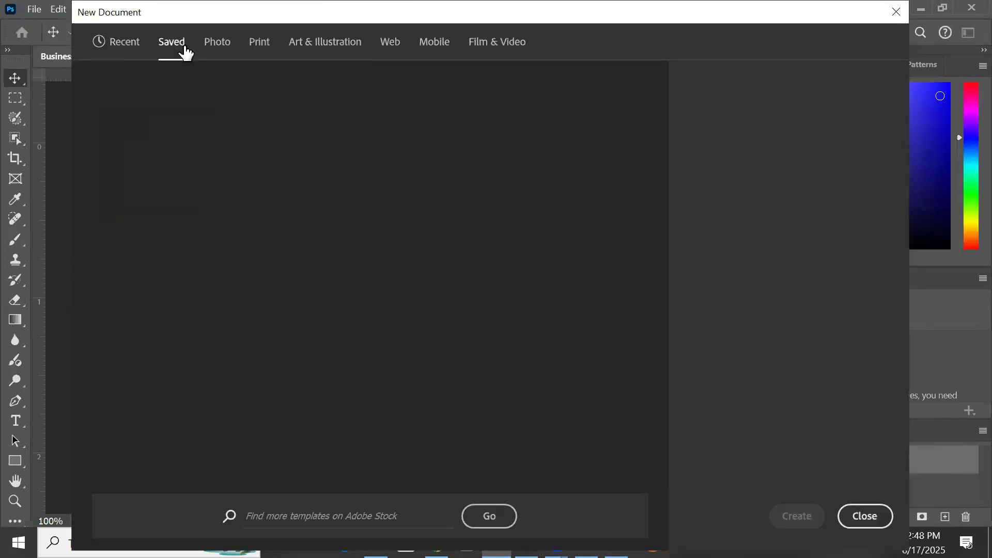
click(260, 45)
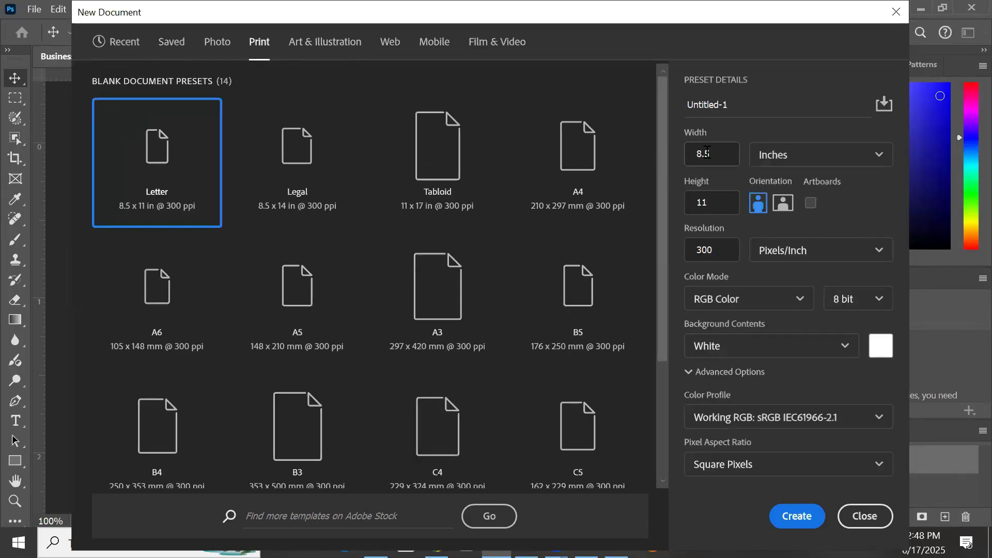
Set the new document to 3.5 inches wide and 2 inches high in CMYK Color mode
click(677, 149)
text(3.5)
key(Tab)
text(2)
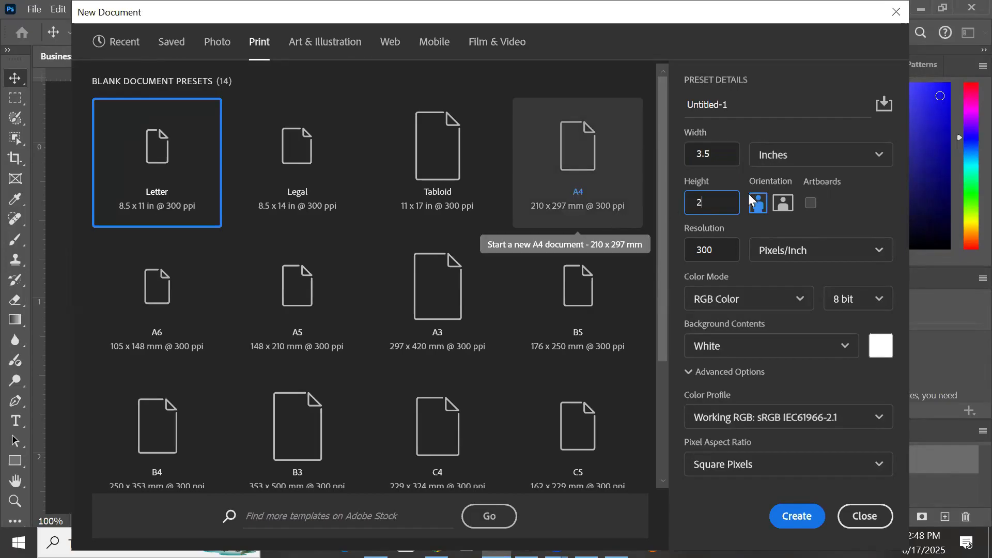
click(707, 263)
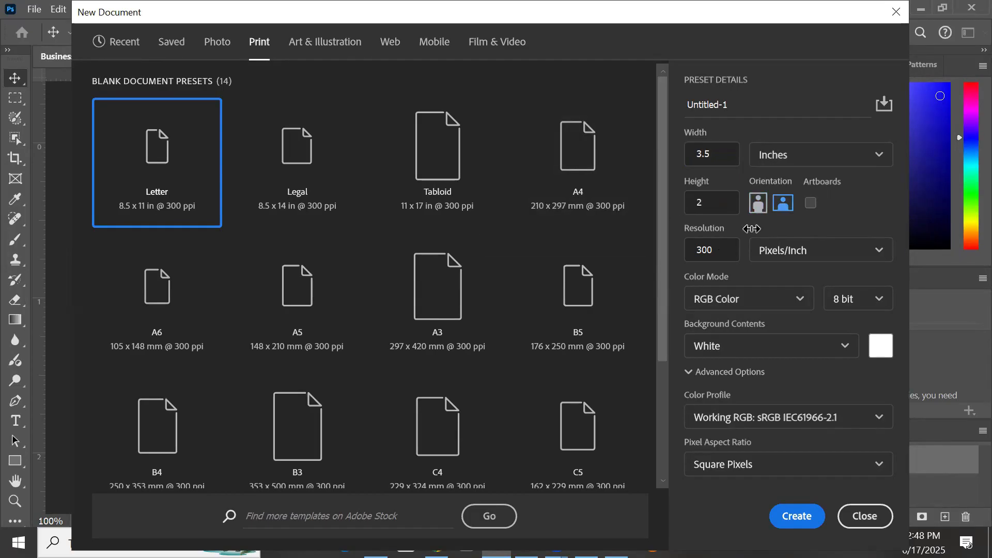
click(764, 301)
click(713, 403)
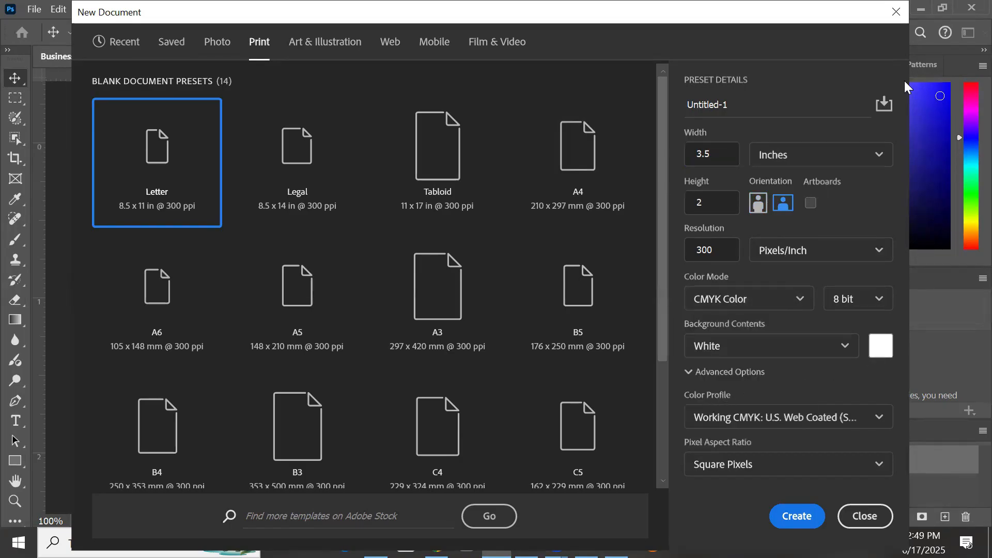
Save the document settings as a preset named "Business card 3.5x2 inches"
click(883, 105)
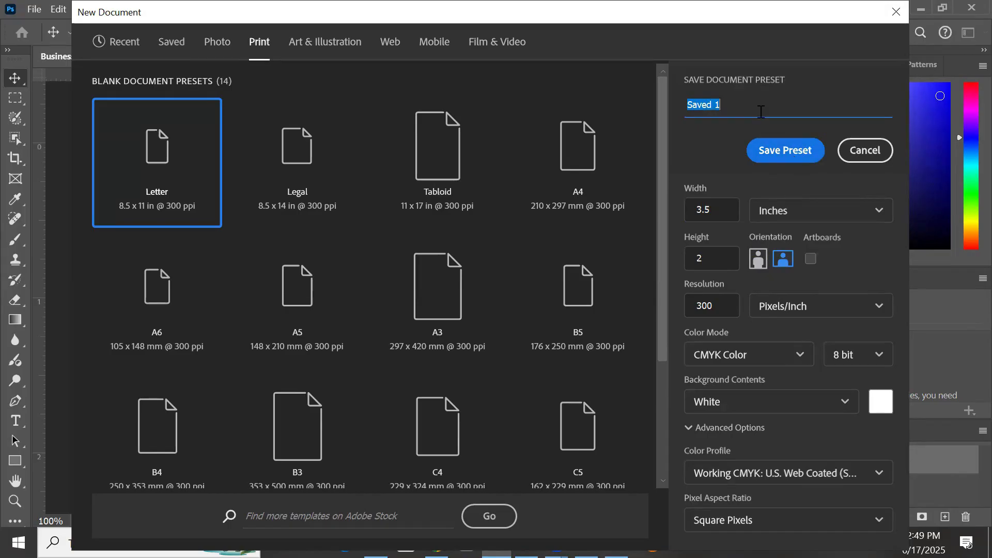
text(Bis)
key(BackSpace)
key(BackSpace)
text(usiness)
text(card 3.5x2 inches)
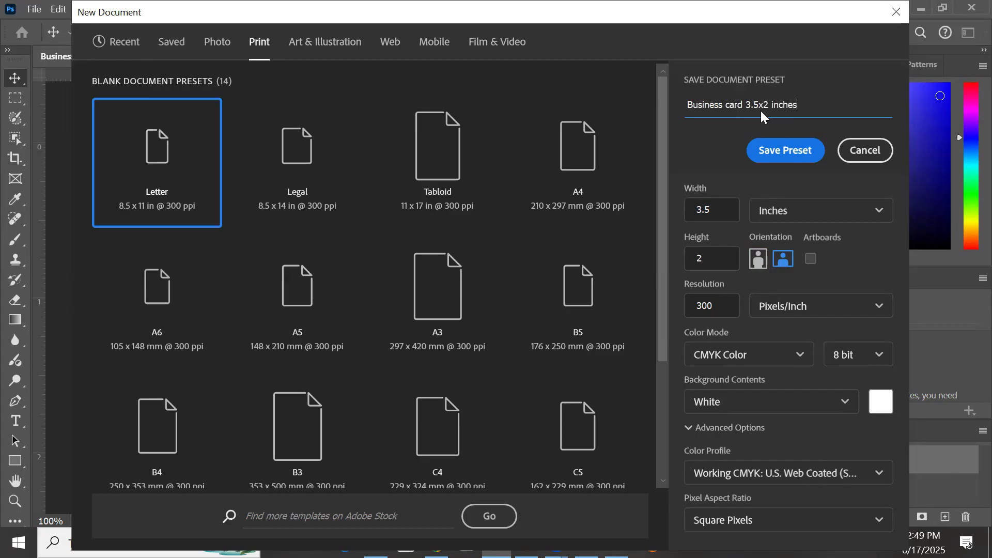
click(788, 152)
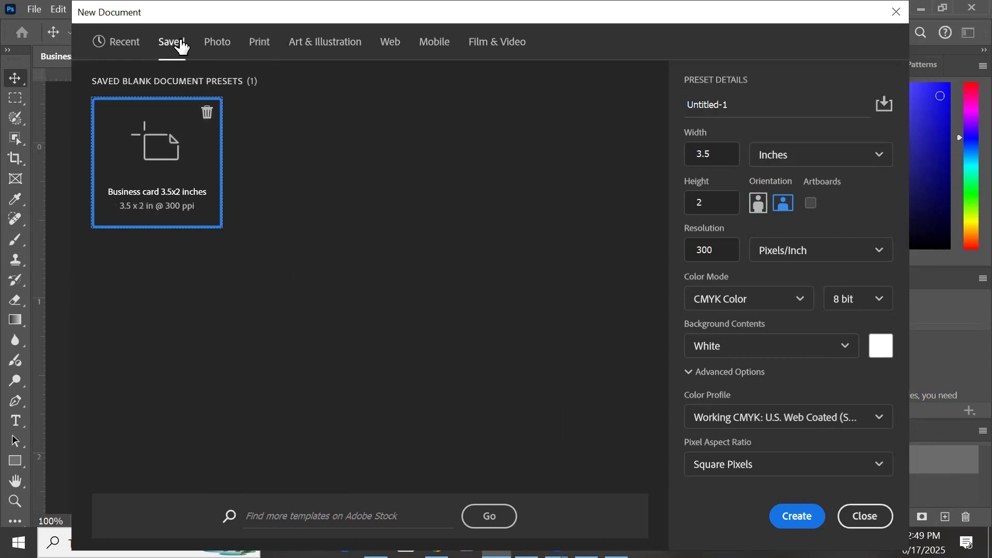
Compare the blank print document presets with the saved business card preset
click(258, 47)
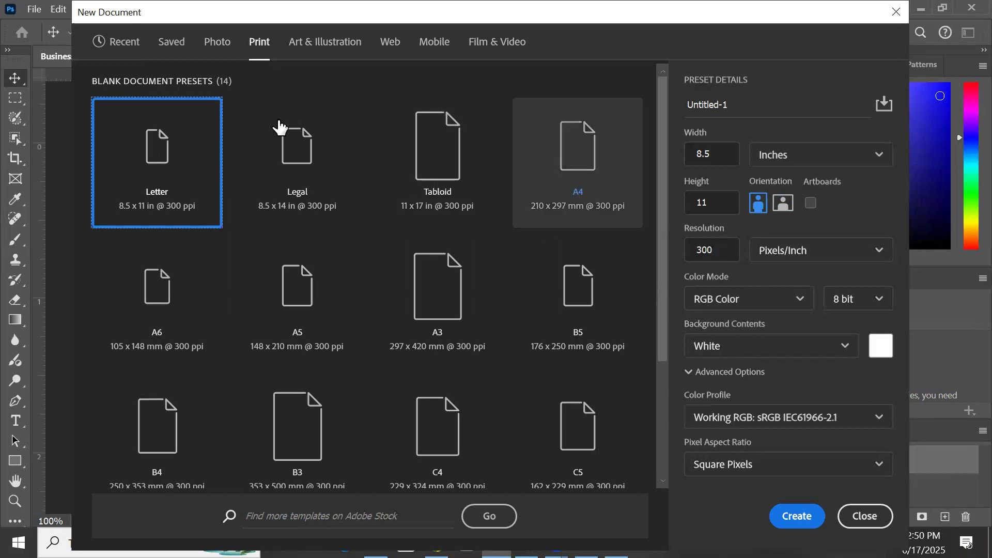
click(170, 46)
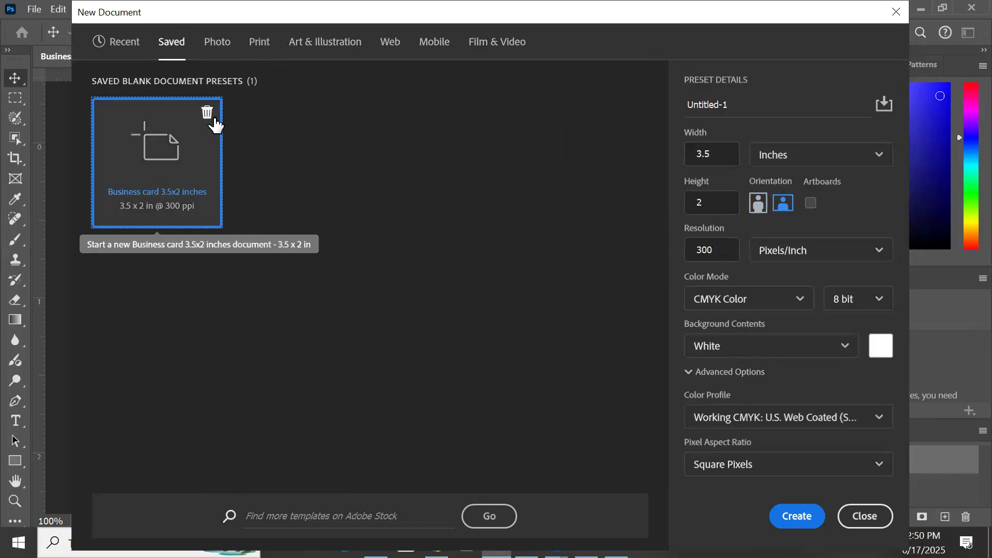
click(256, 44)
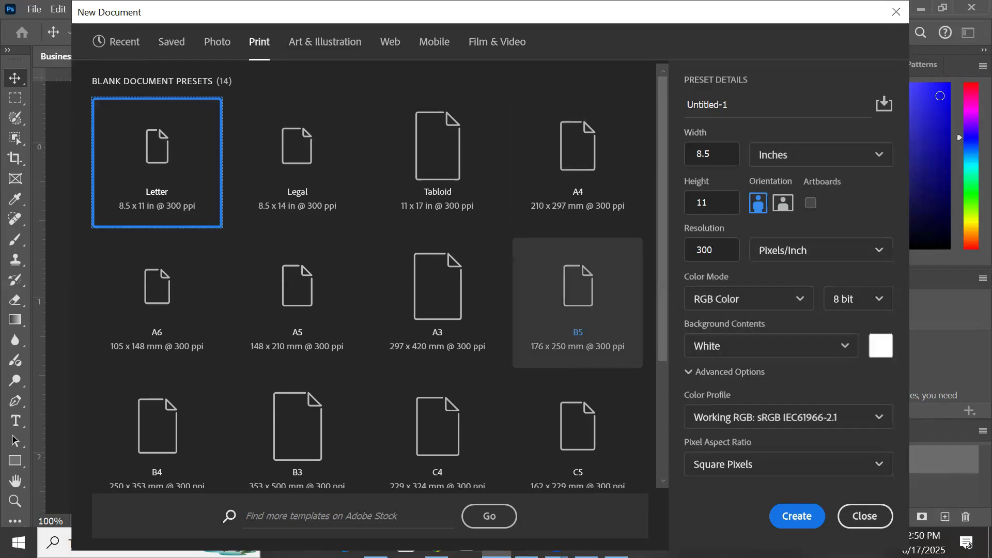
Switch to Notepad and write "size (Letter, Legal" on the blank line below item 3
mouse_move(496, 543)
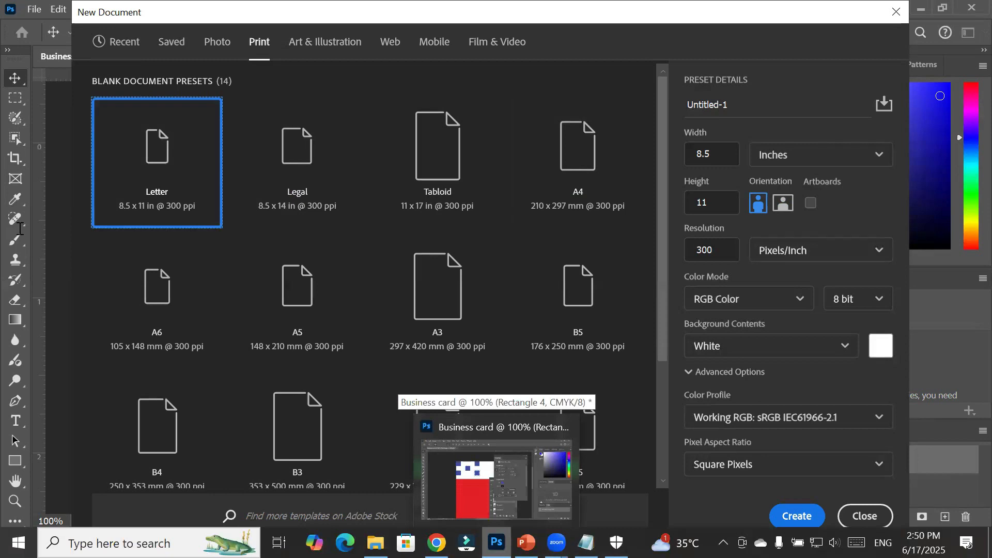
key(alt+Tab)
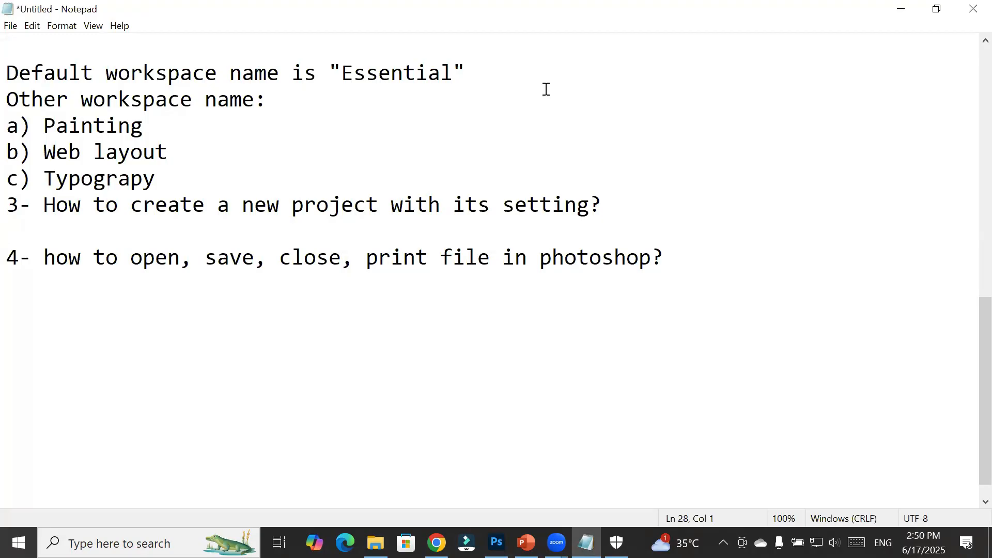
text(size ()
key(BackSpace)
text(Letter,)
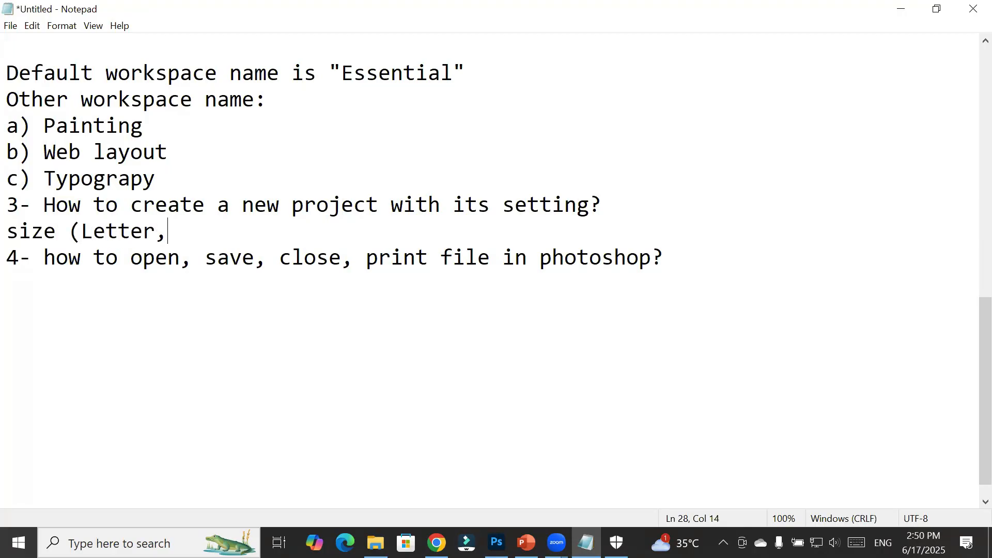
text( Legal, A)
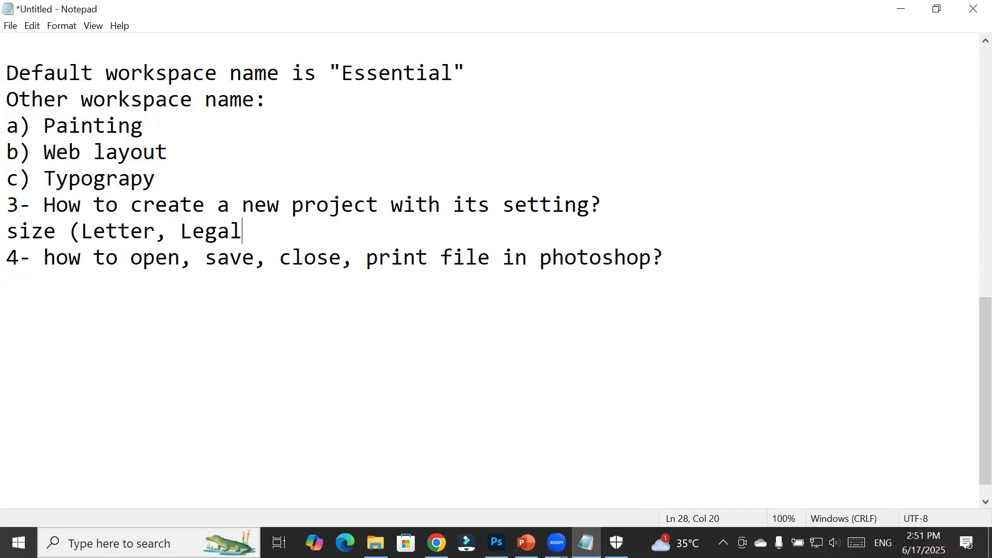
Complete the size line with ", A4, Business card)" and label it "a)", leaving an empty line below
text(4, Business crd)
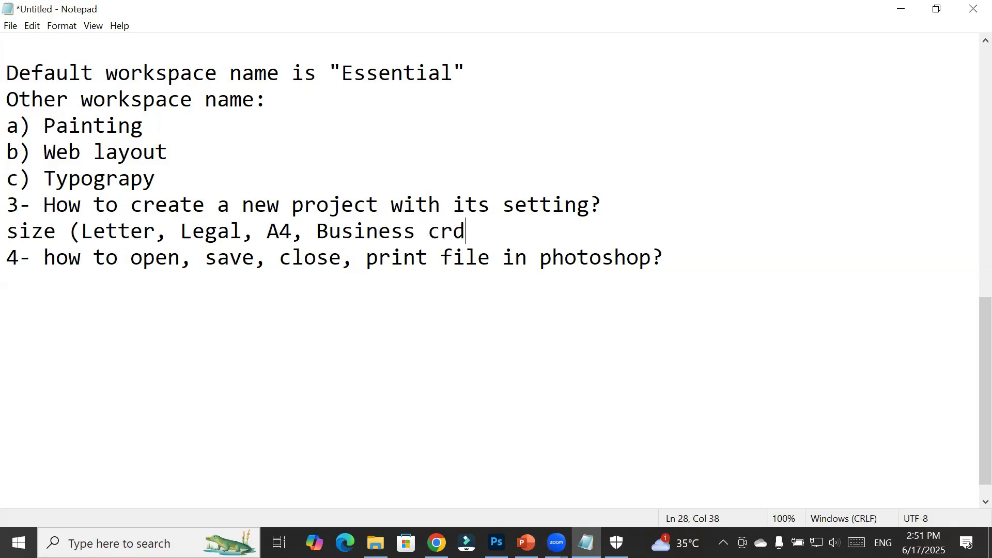
key(BackSpace)
key(BackSpace)
text(ard))
key(Return)
key(Up)
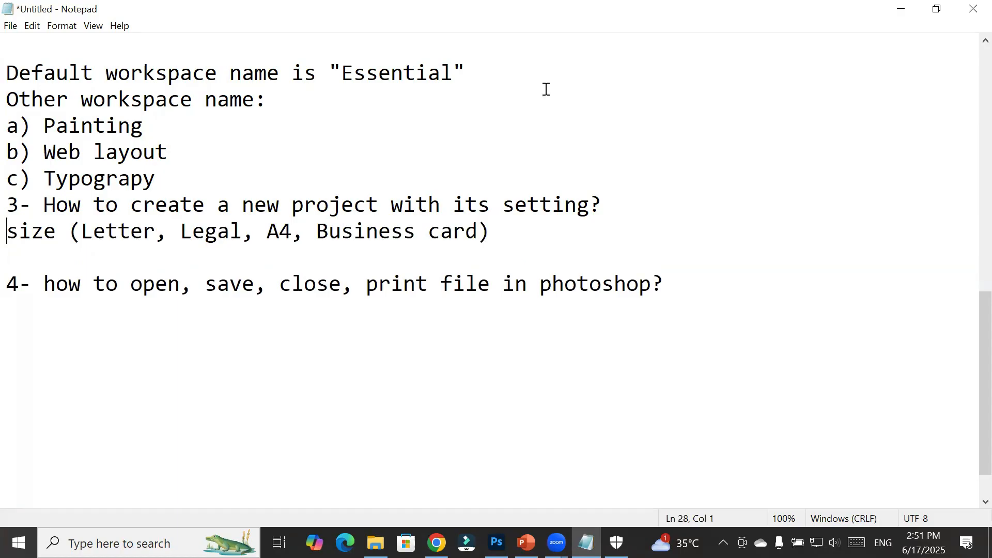
text(a()
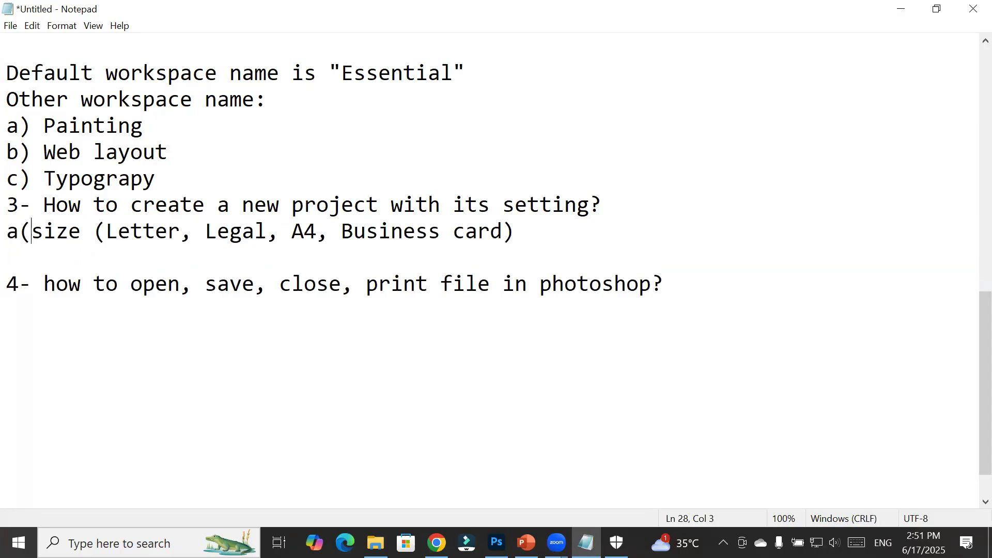
key(BackSpace)
text())
Add the line "b) Orientation (portrait/Landscape)" below the size item
key(Down)
text(b) Orientation)
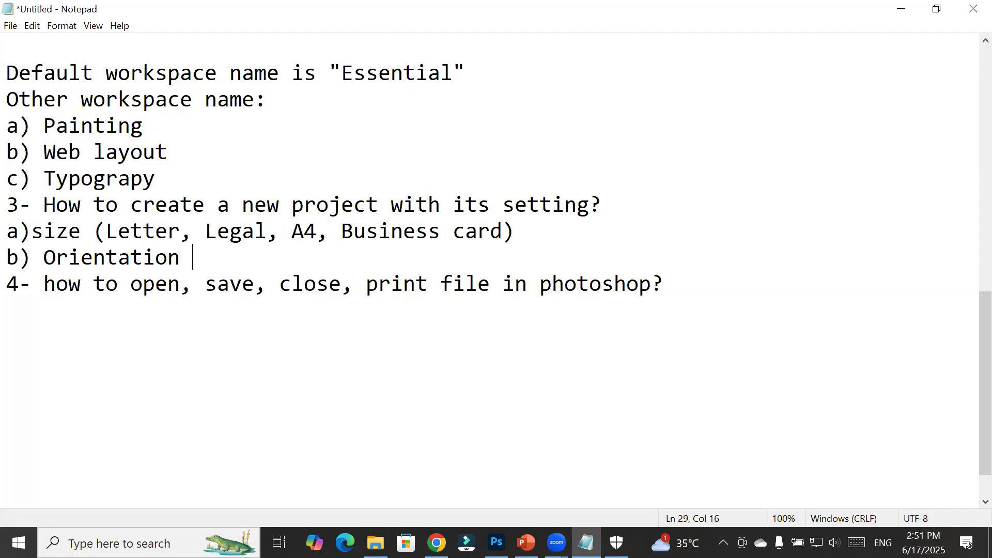
text( (portrait)
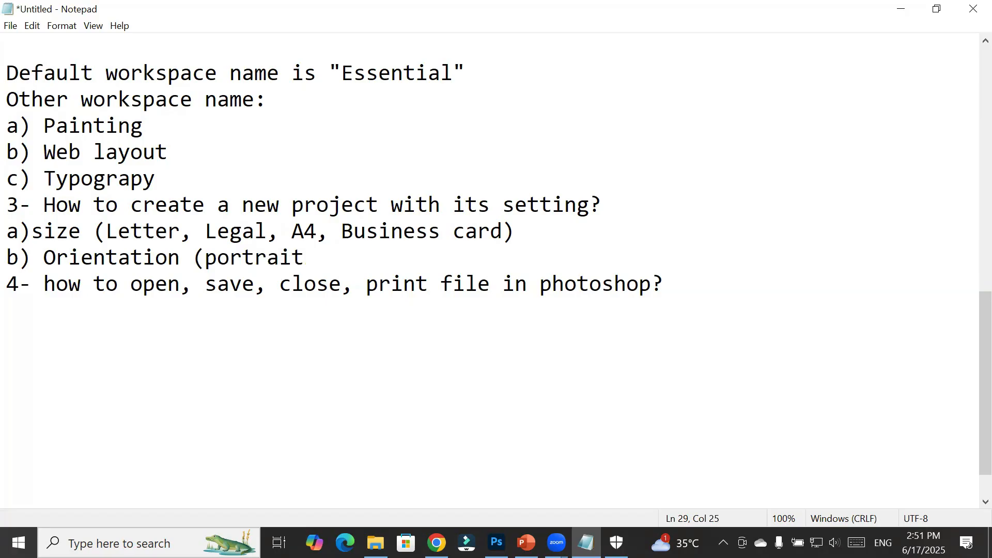
text(/Land)
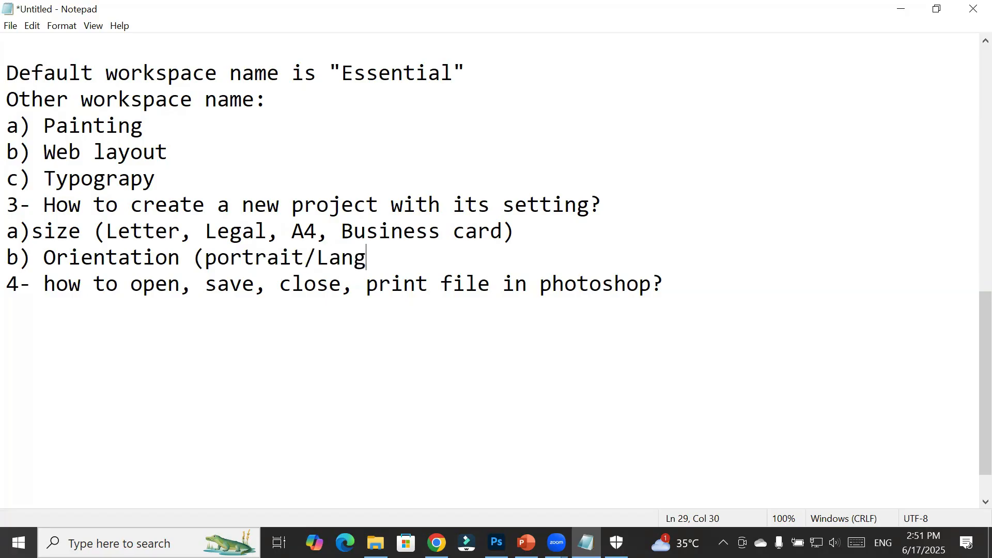
text(scarp)
key(BackSpace)
key(BackSpace)
text(pe))
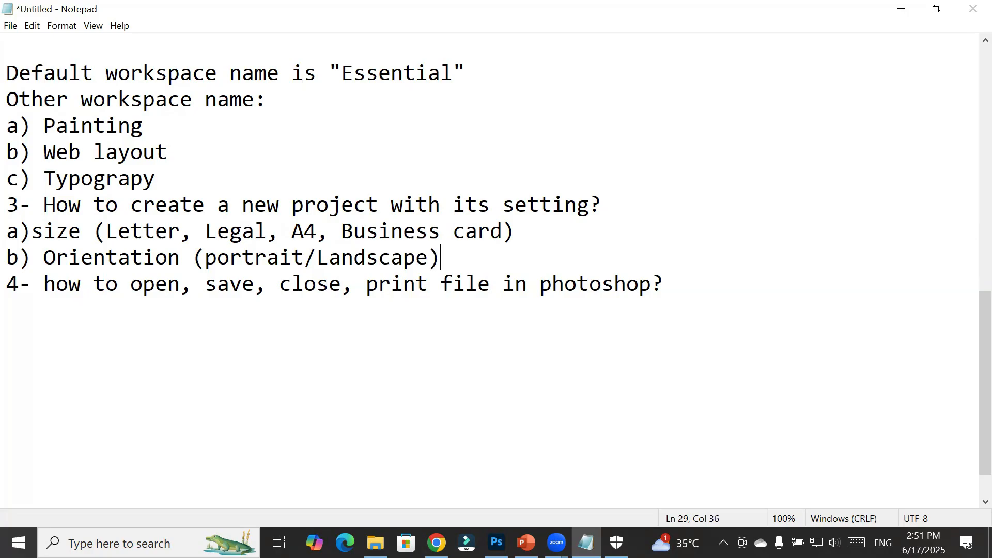
Add the line "c) Color mode ( RGB for digital and CMYK for print media)" below the orientation item
key(Return)
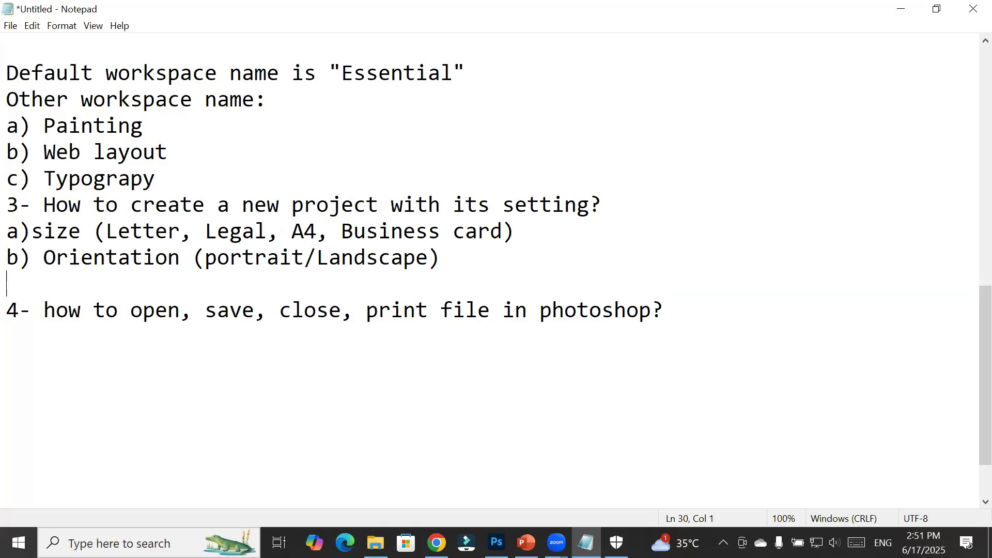
text(c)
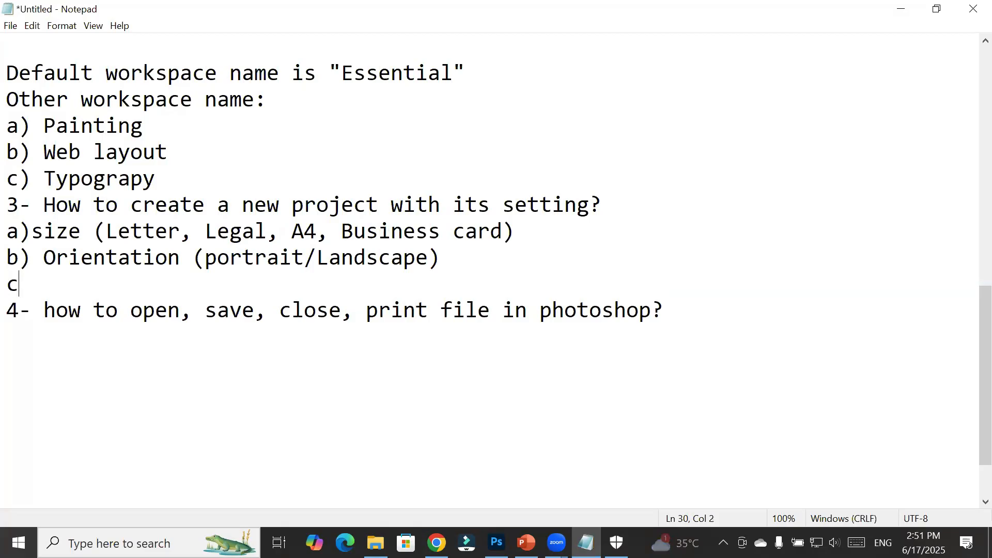
text() Pr)
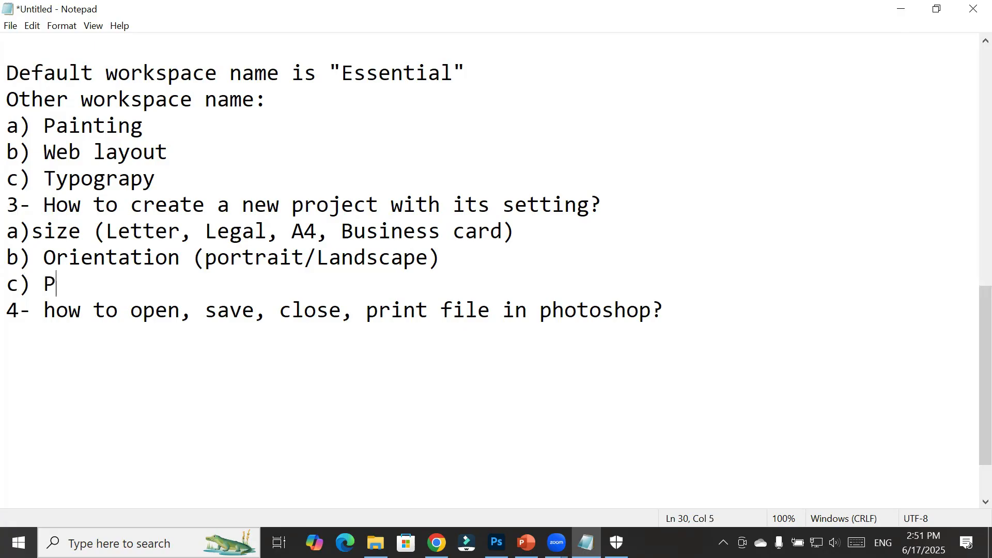
key(BackSpace)
key(BackSpace)
text(Color mod)
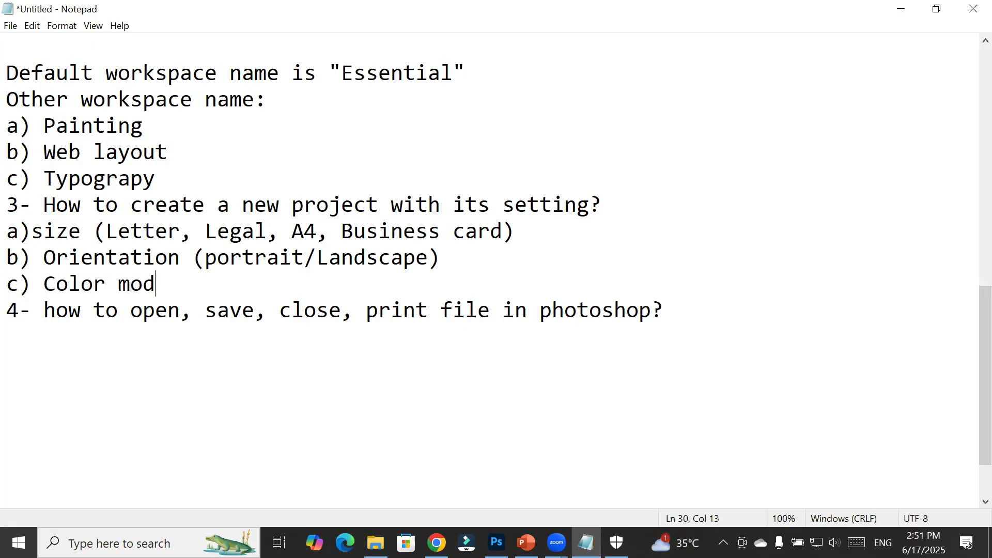
text(e ( RGB )
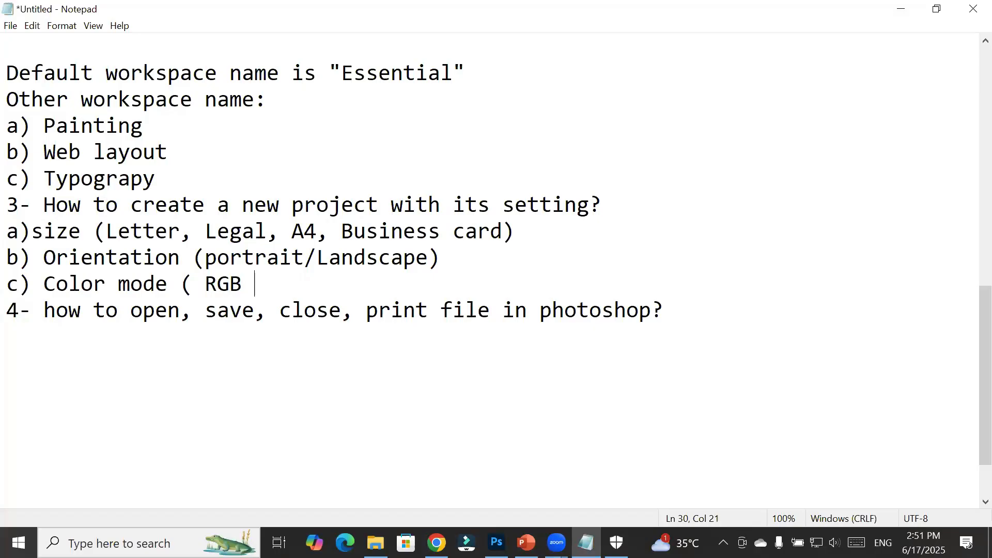
text(for dig)
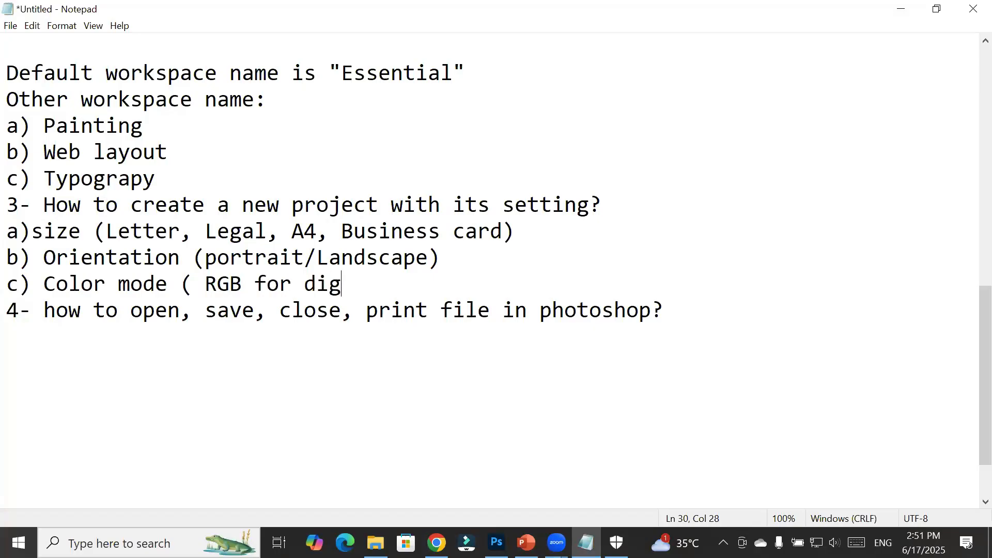
text(ital and CMYK )
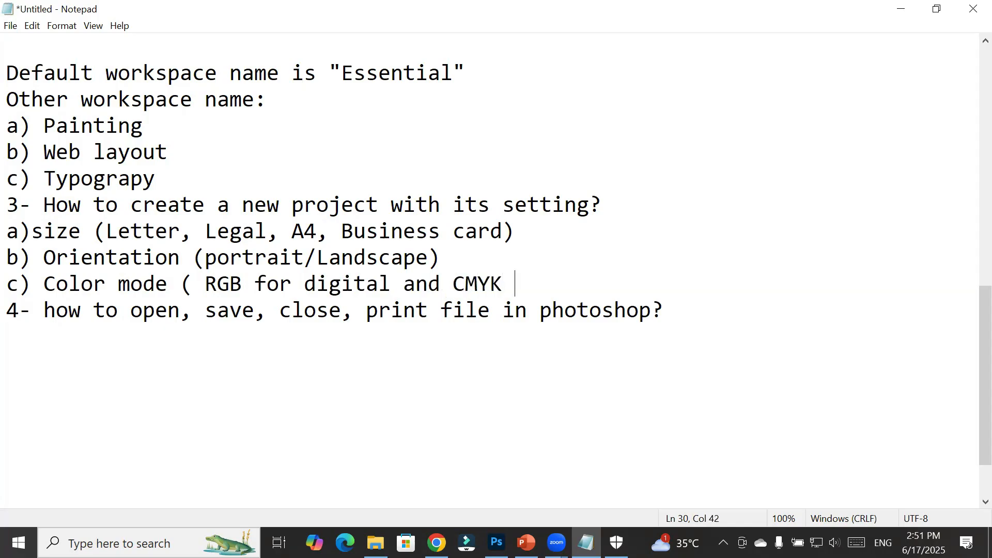
text(for pri)
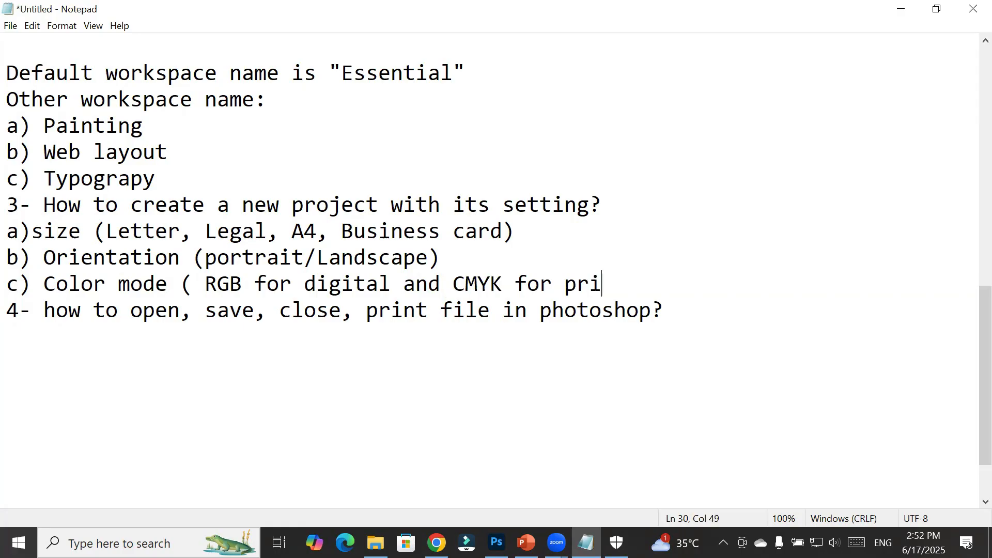
text(nt media))
Add the line "d) Resolutio (72 for digital and 300ppi/dpi for print media)" below the color mode item
key(Return)
text(d)
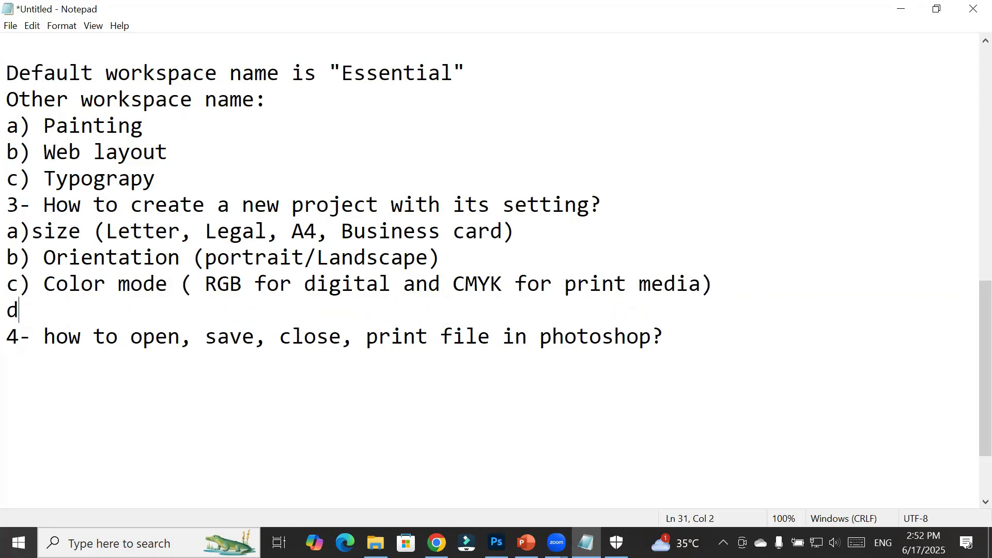
text() Resolu)
key(BackSpace)
text(olutio)
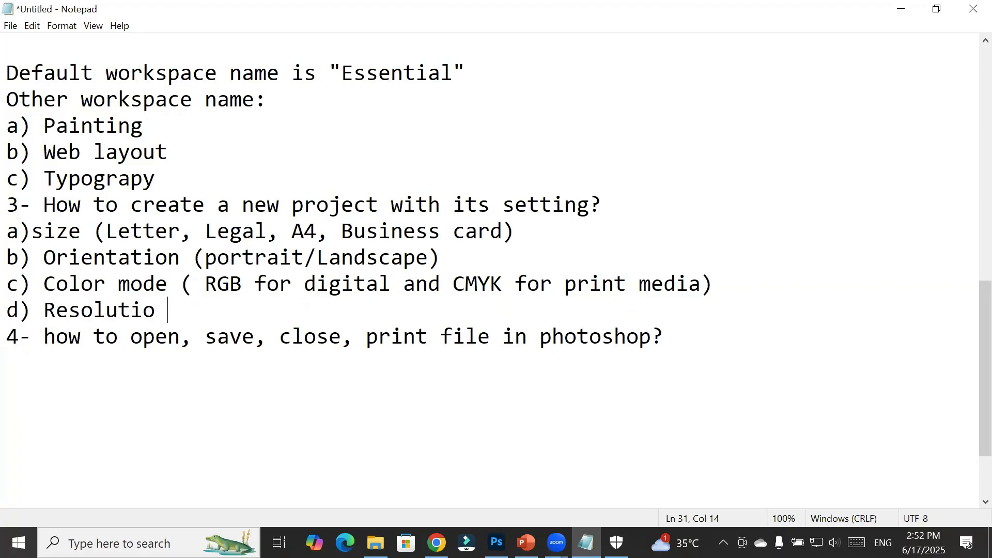
text( (72 for)
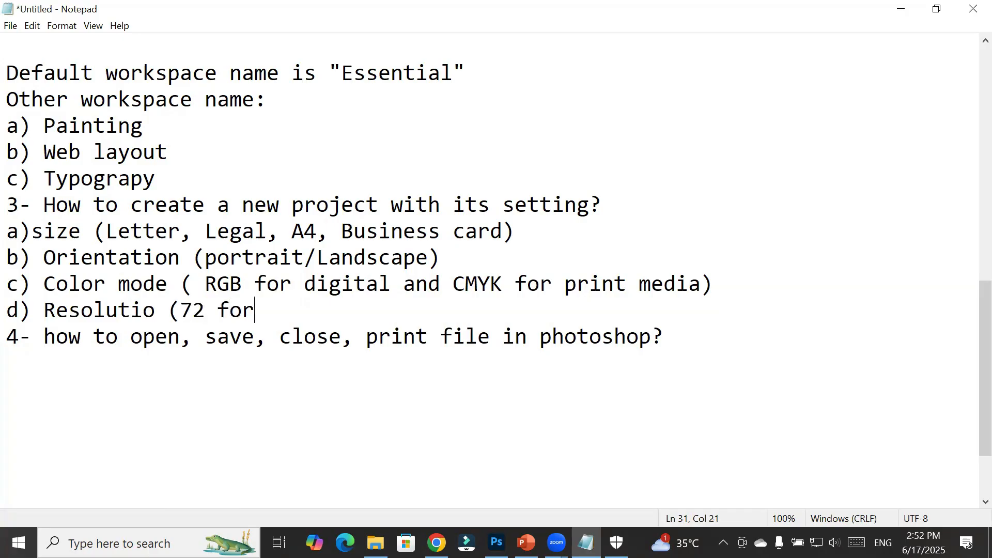
text( digi)
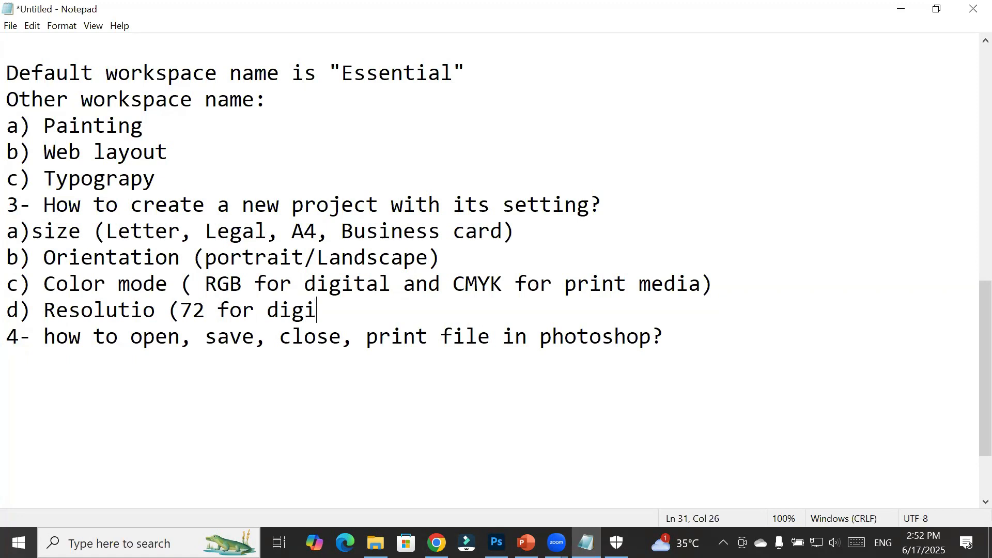
text(tal and 2)
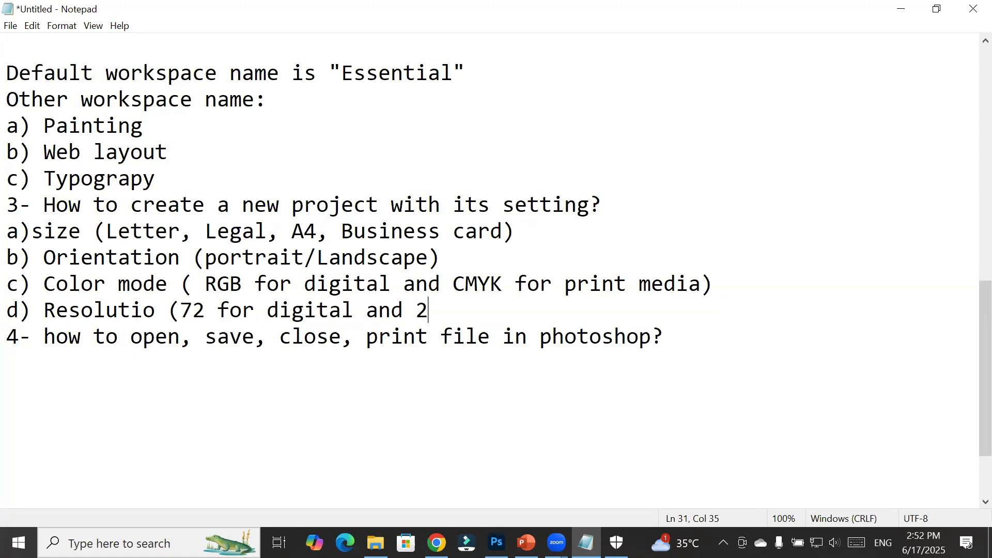
key(BackSpace)
text(300ppi)
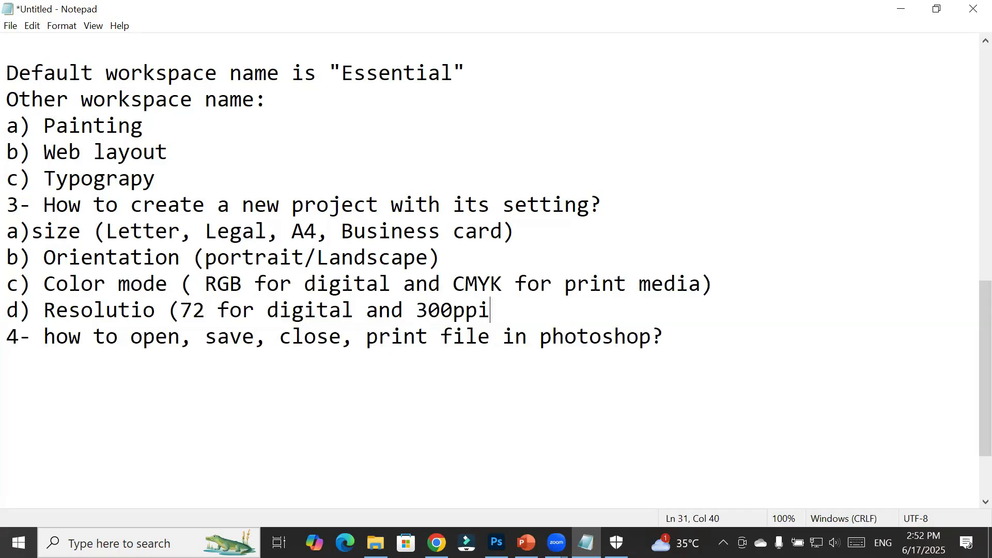
text(/dpi for )
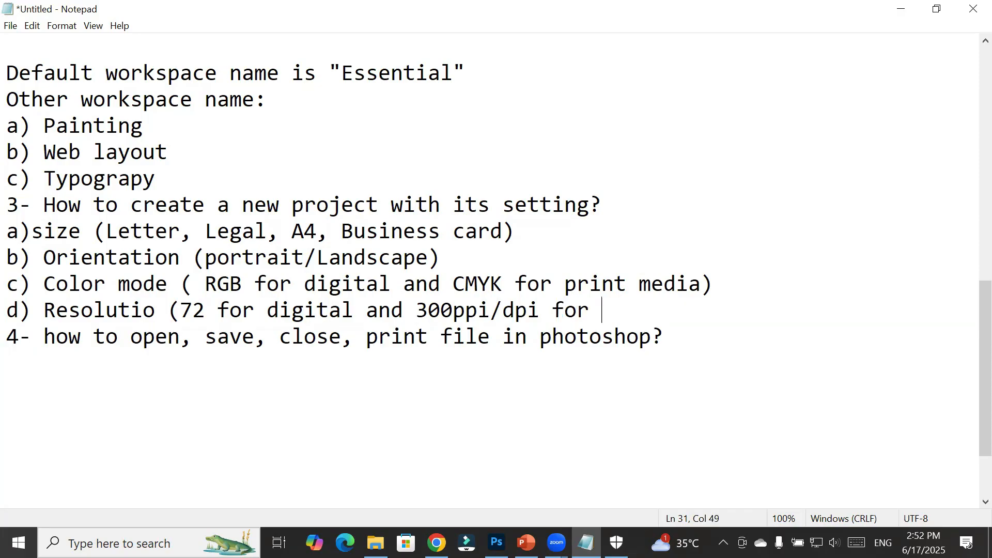
text(print med)
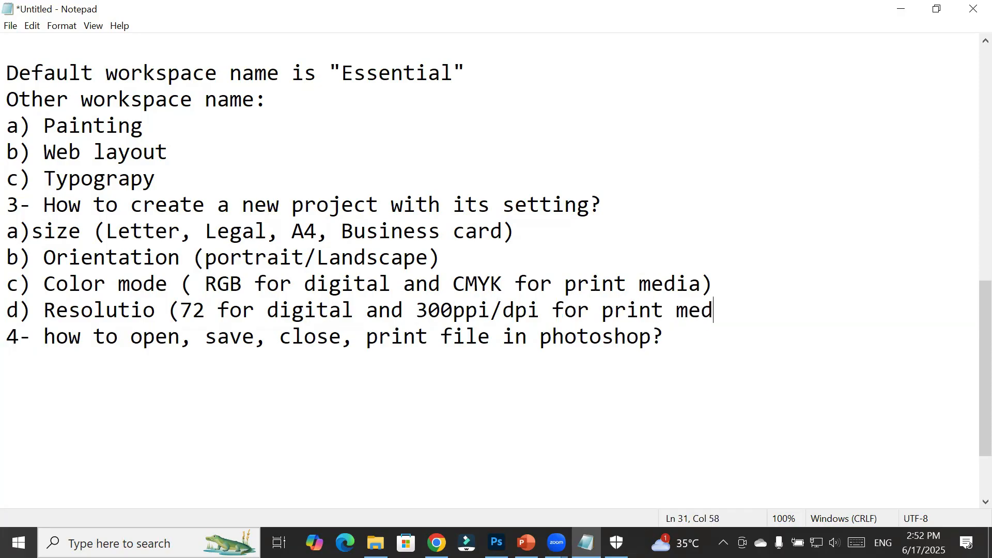
text(ia))
Start a new list item "e)" and correct "Resolutio" to "Resolution" in item d
key(Return)
text(e))
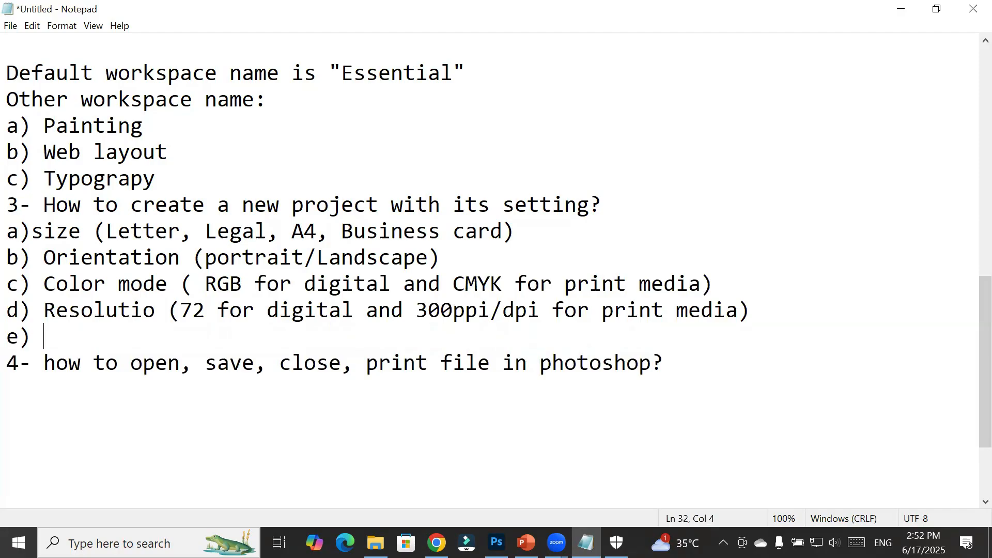
key(Up)
key(Right)
key(Right)
key(Right)
key(Right)
key(Right)
key(Right)
key(Right)
key(Right)
key(Right)
text(n)
key(Down)
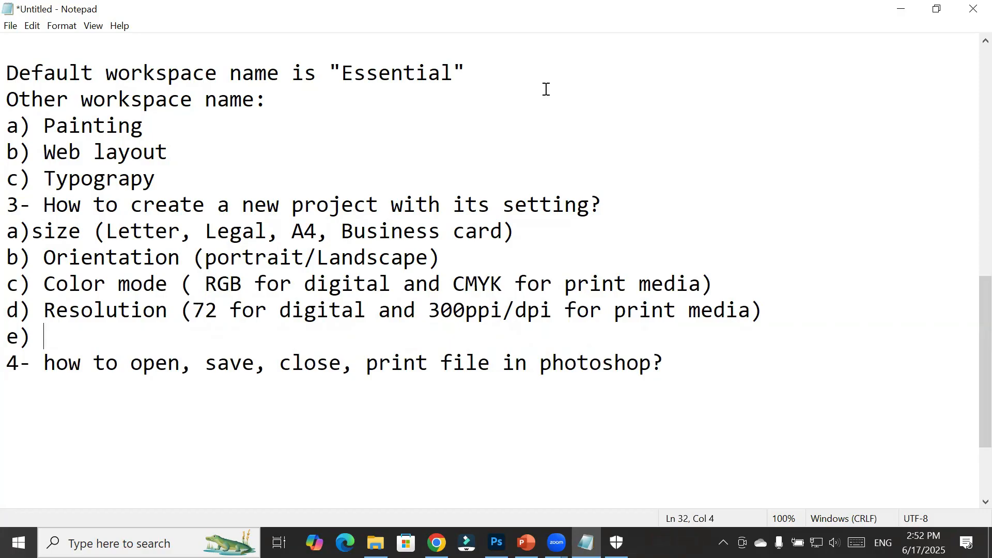
Fill in item e with "Canvas color (def. is white)"
text(Canva)
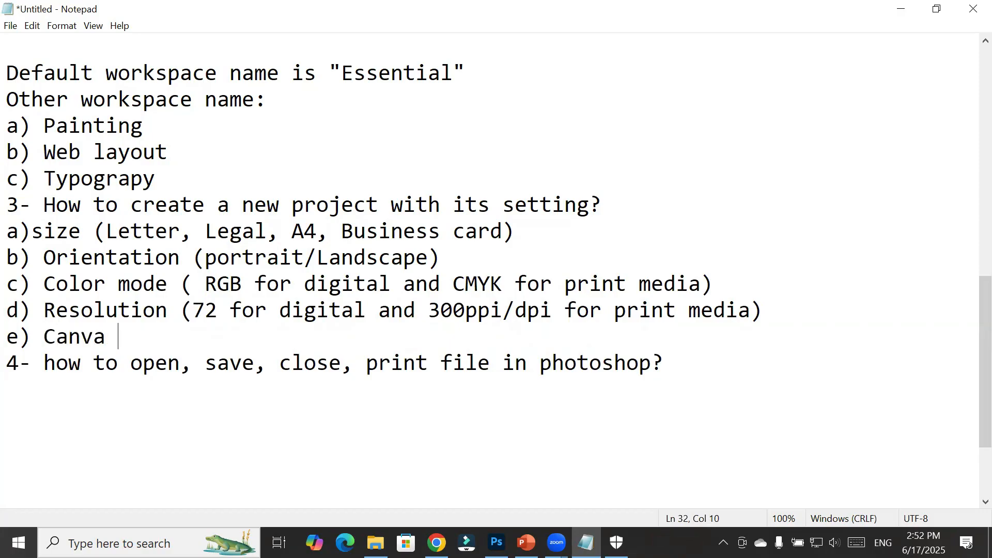
text(s co)
key(BackSpace)
key(BackSpace)
text(color ()
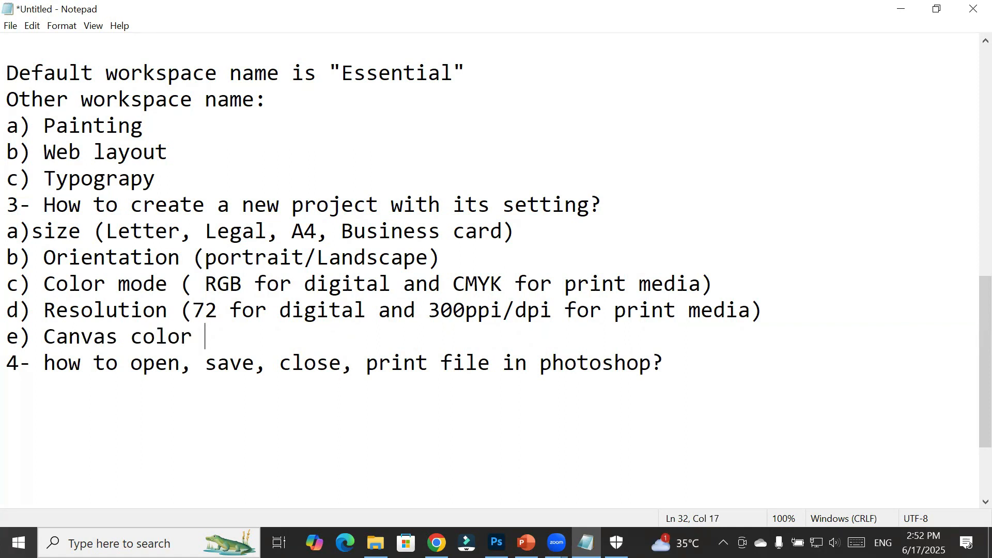
key(BackSpace)
text(def)
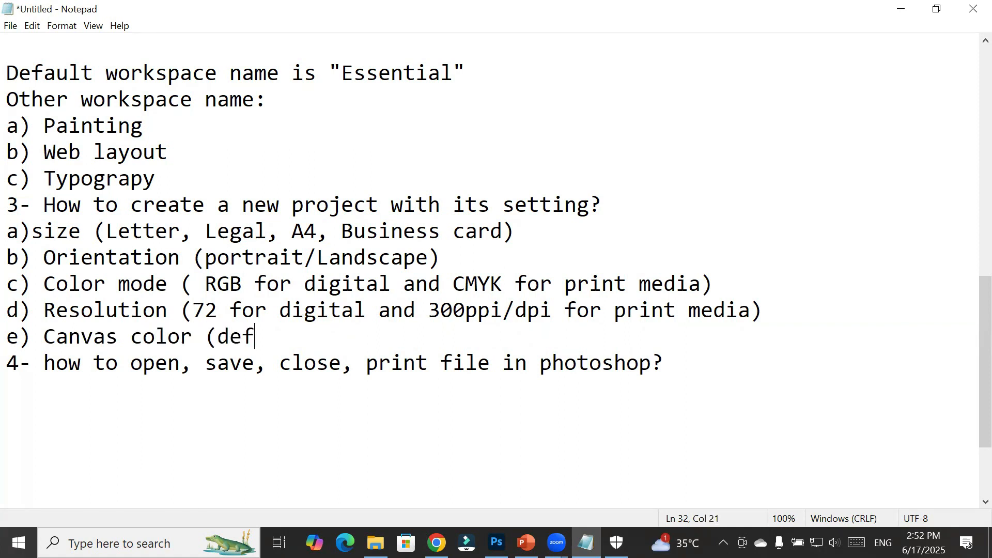
text(. is whi)
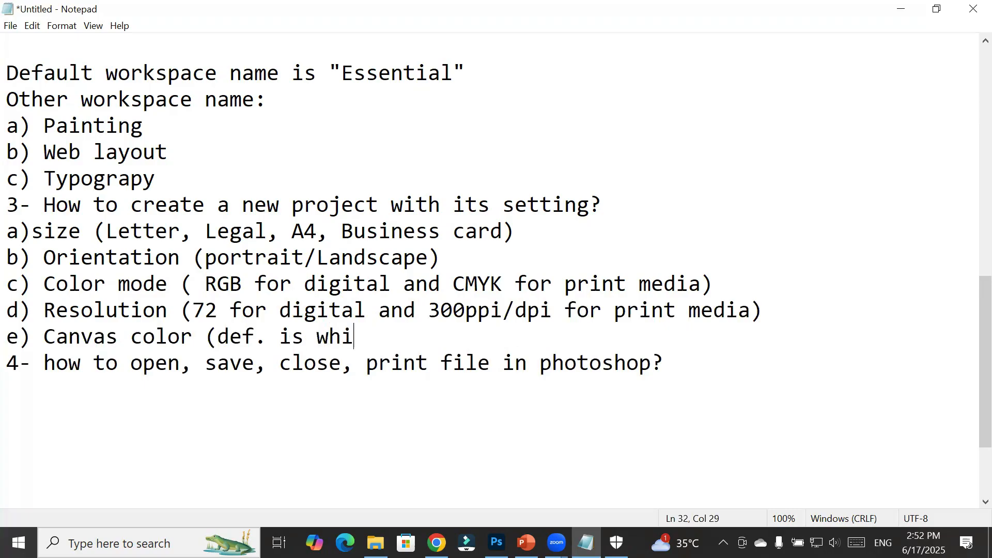
text(te()
key(BackSpace)
text())
Add the line "How to customize shortcut keys?" below item 4 of the notes
click(697, 369)
key(Return)
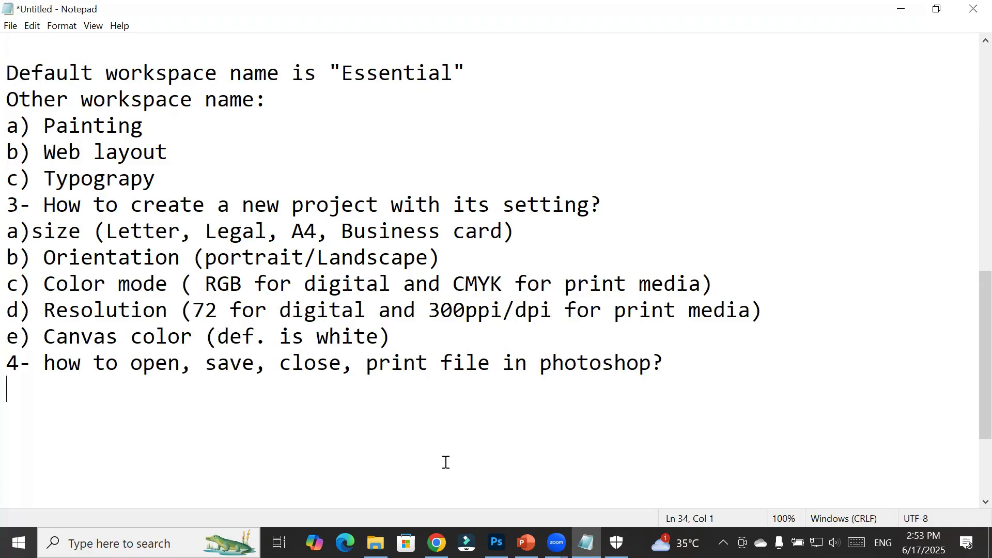
text(How to cou)
key(BackSpace)
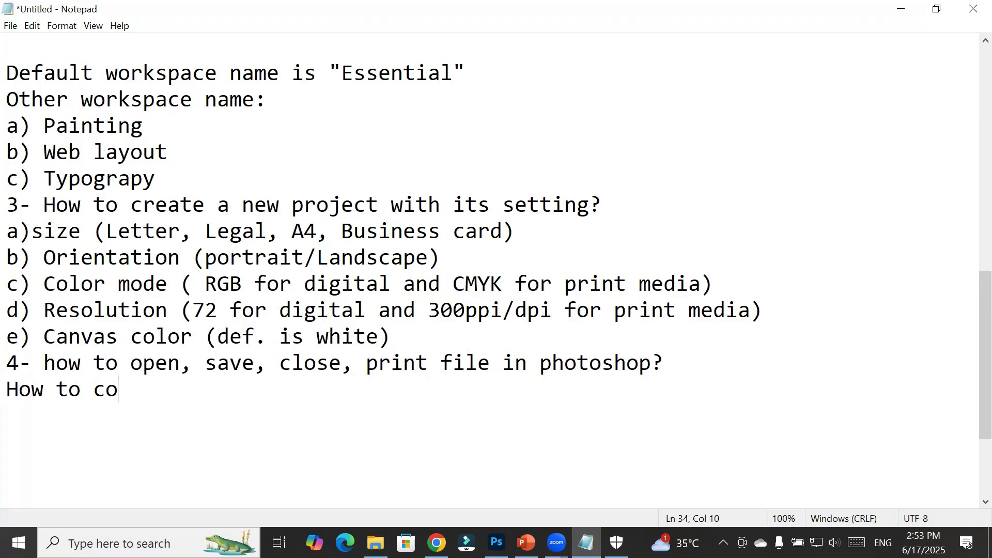
key(BackSpace)
text(ustomize short)
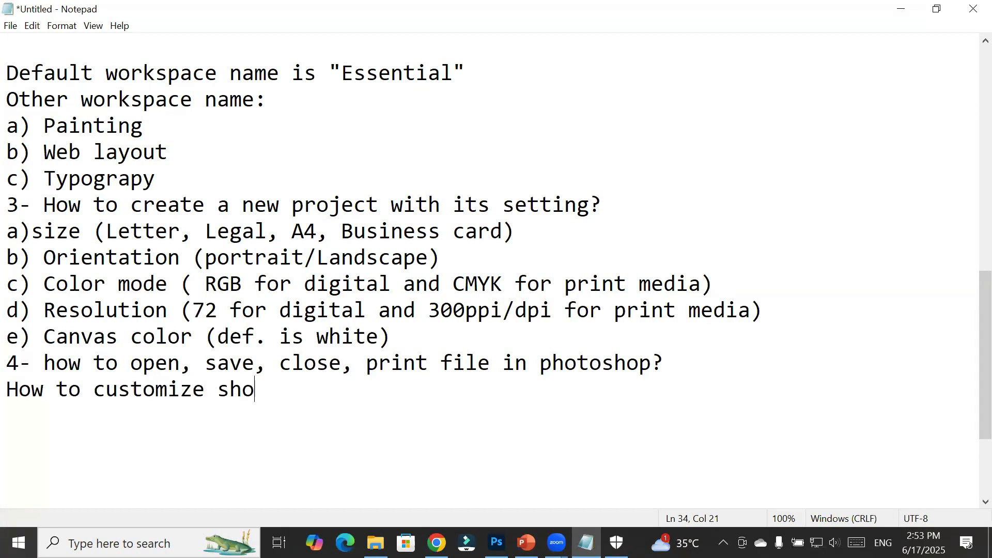
text(cut key)
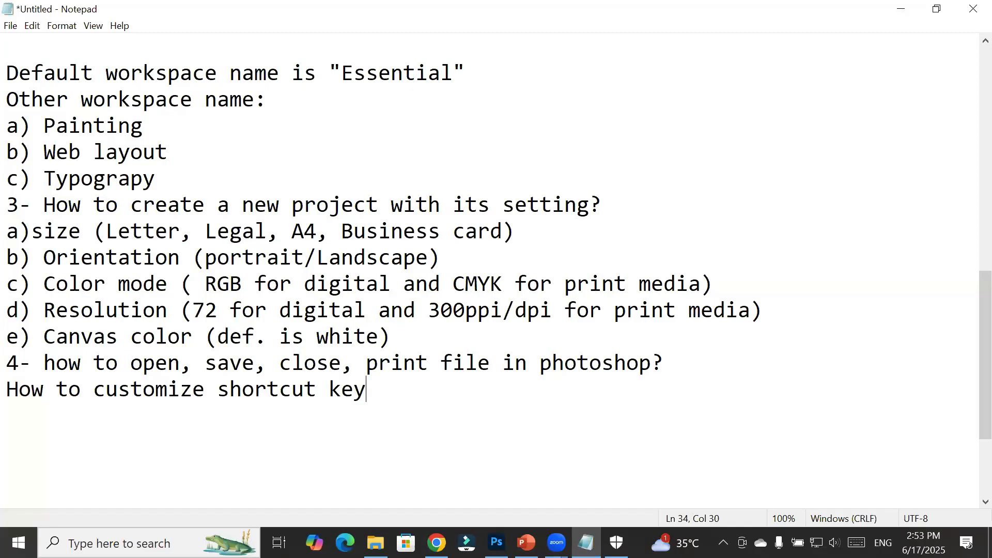
text(s?)
key(Return)
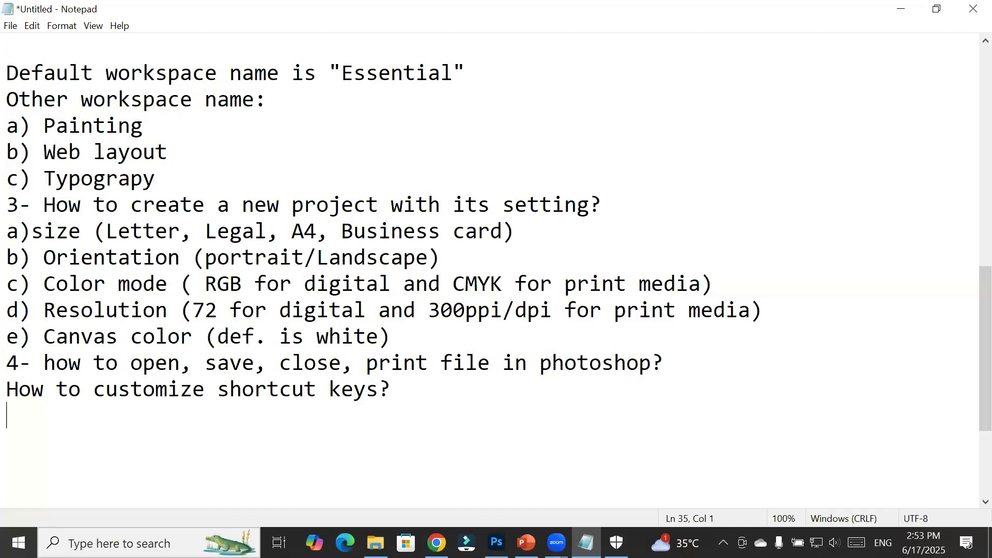
Prefix the shortcut keys question with "Q- "
key(Up)
text(Q)
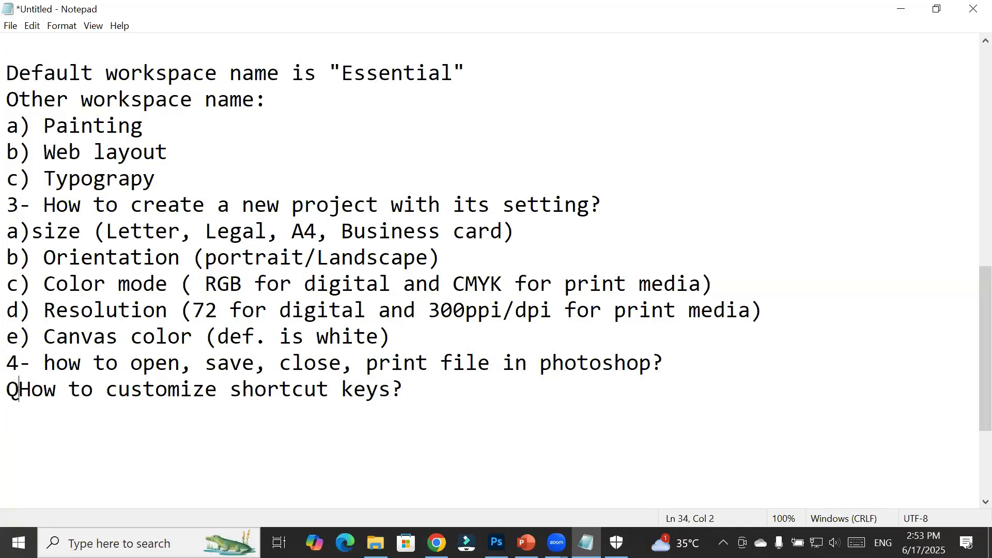
text(-)
key(Right)
key(Right)
key(Right)
key(Right)
key(Right)
key(Right)
key(Right)
key(Right)
key(Right)
key(Right)
key(Right)
key(Right)
key(Right)
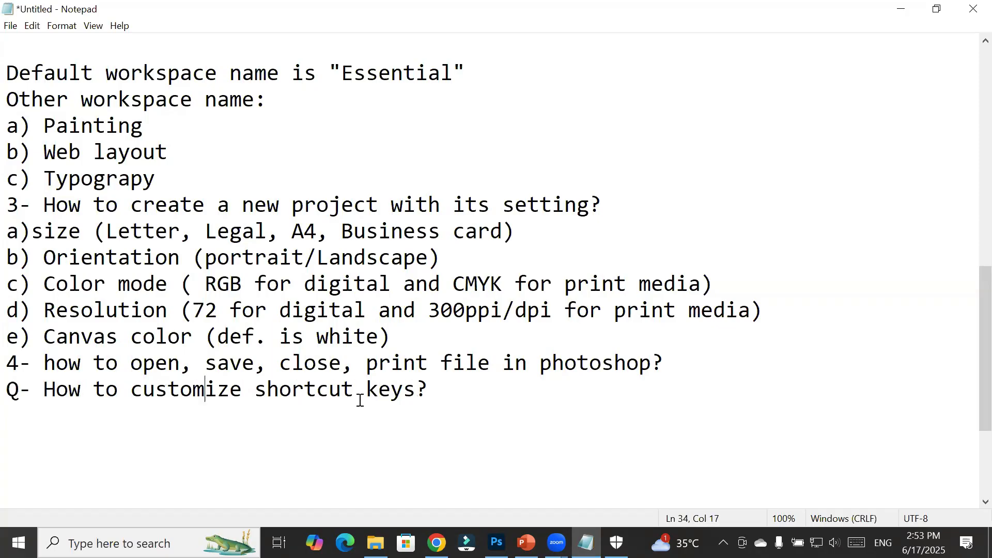
Extend the customization question with ", Menus, Toolbar" before its question mark
click(421, 388)
text(, M)
text(enus, Too)
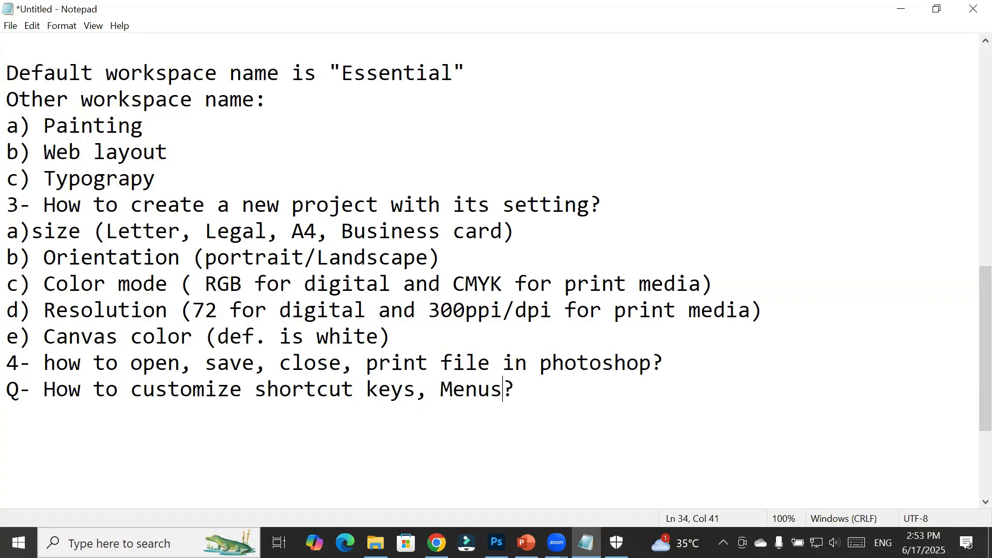
text(lbar)
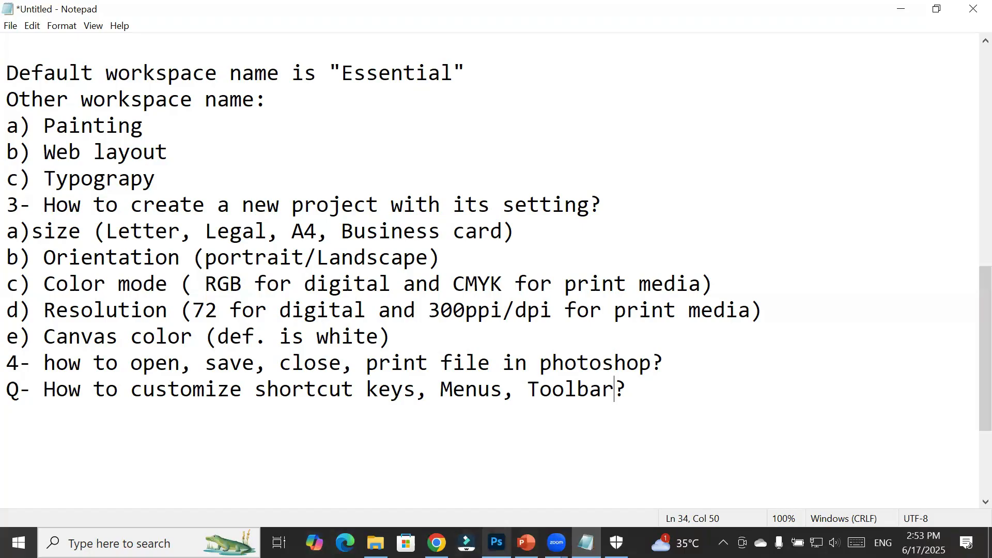
Switch to Photoshop and create a Letter document, 8.5 x 11 in at 300 pixels/inch, RGB with a white background
click(497, 542)
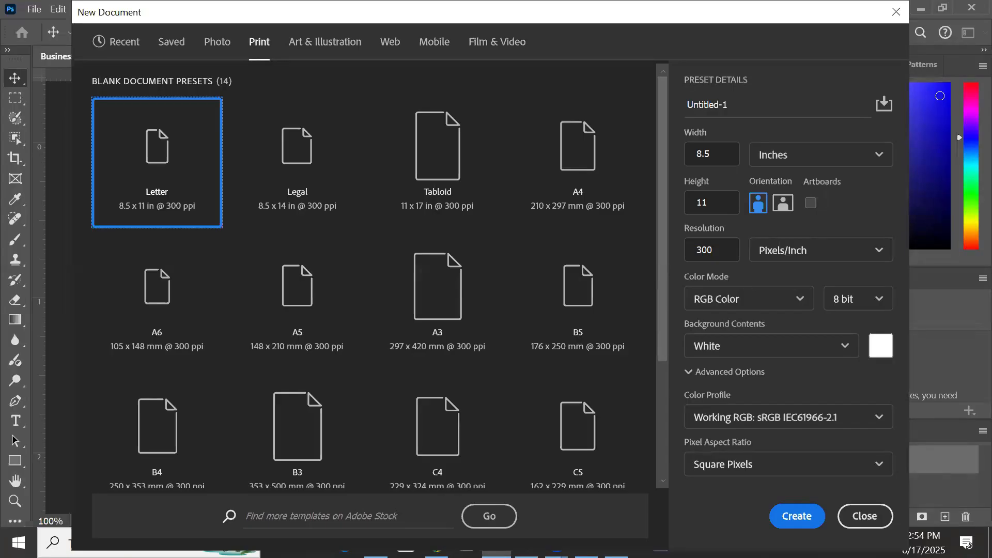
click(801, 517)
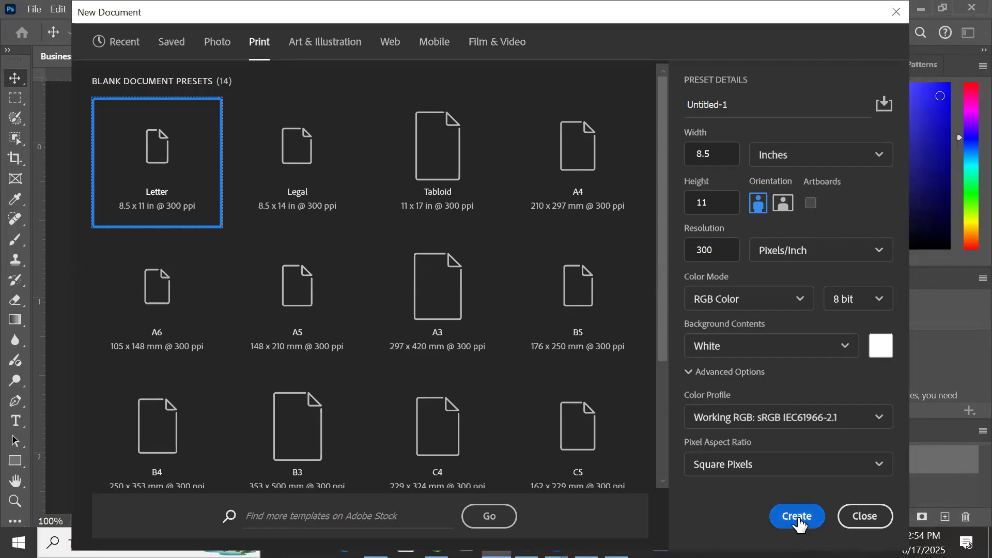
click(798, 519)
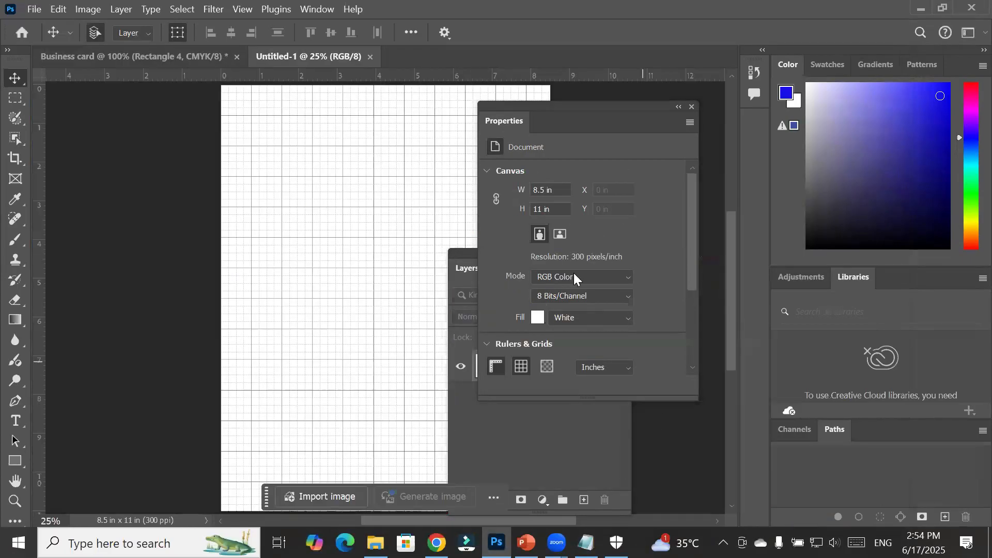
Move the Properties panel clear of the Layers panel and expand the toolbar to two columns
drag(561, 106, 253, 156)
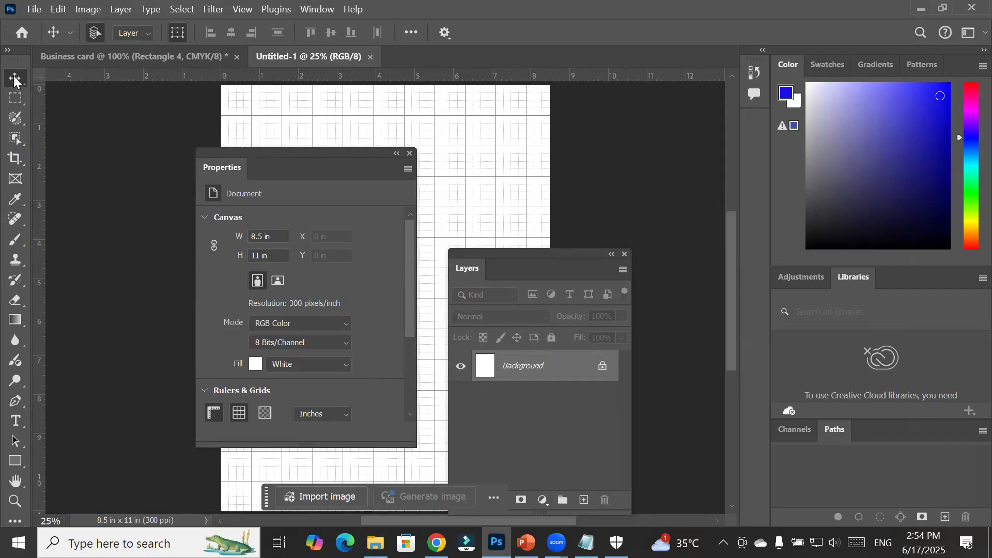
click(7, 50)
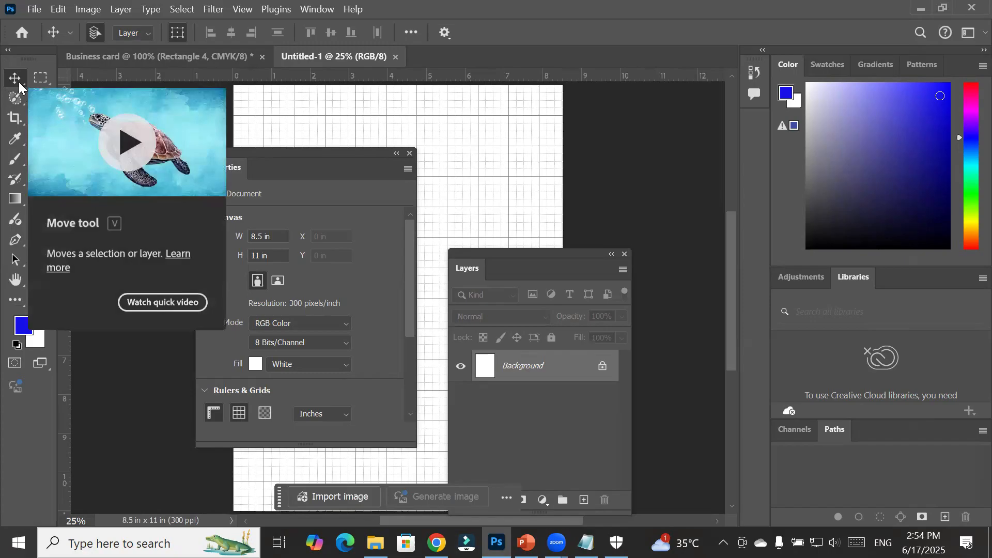
Activate the Gradient and Blur tools in turn, returning to the Move tool after each, and pick the Move Tool from its tool group
click(15, 199)
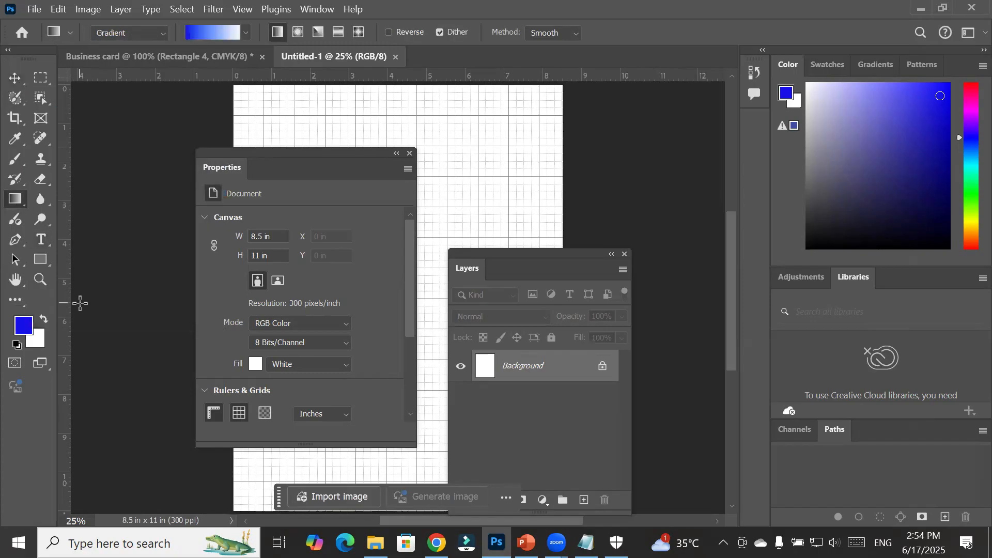
key(v)
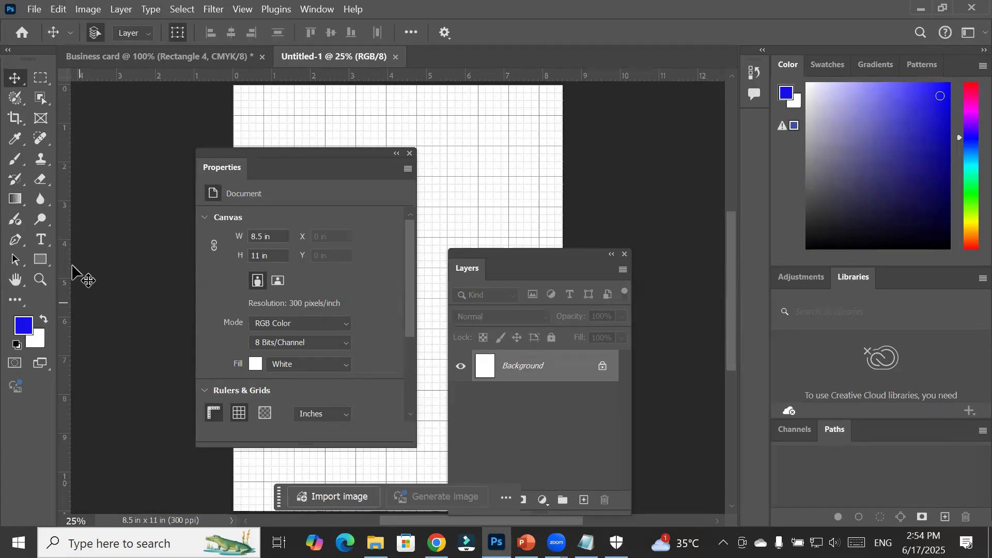
click(43, 205)
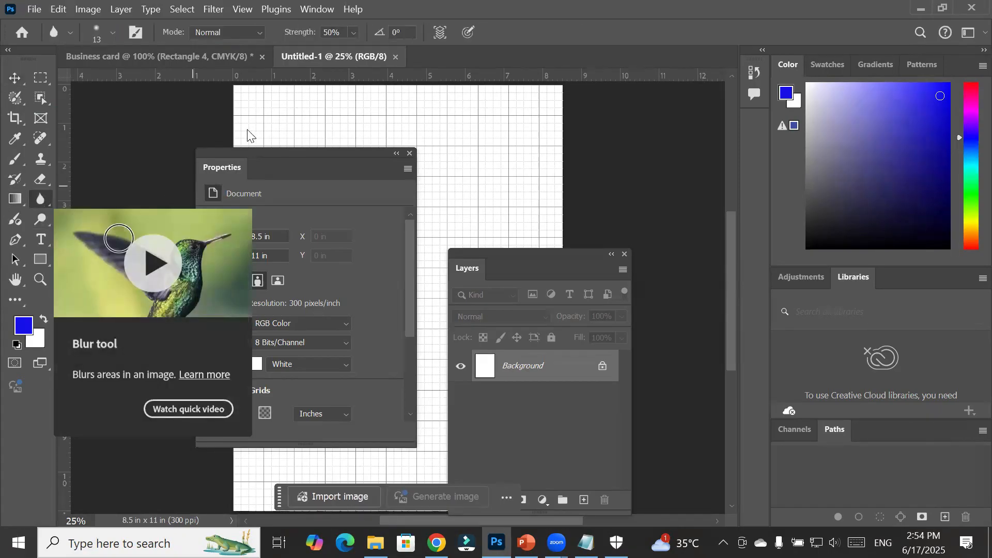
key(v)
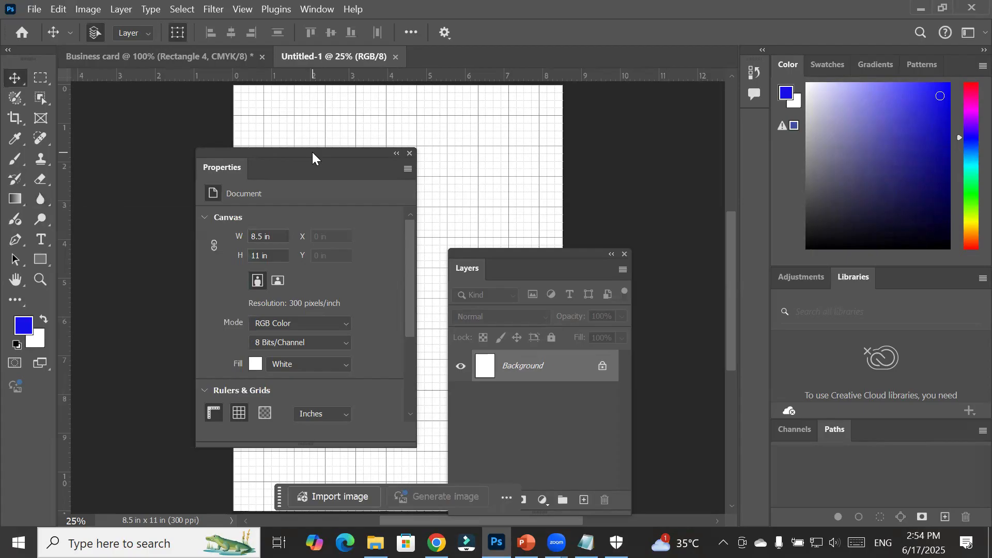
right_click(16, 78)
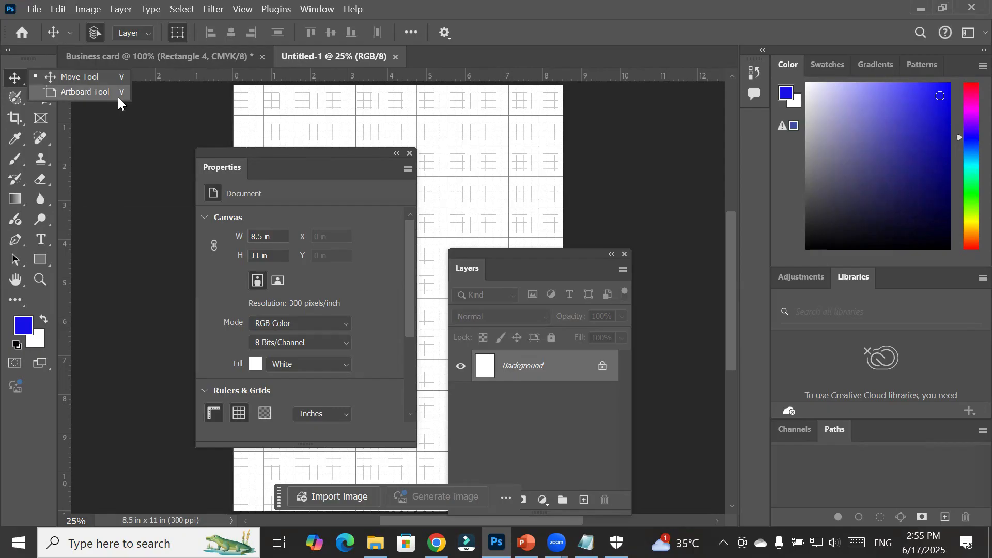
click(65, 76)
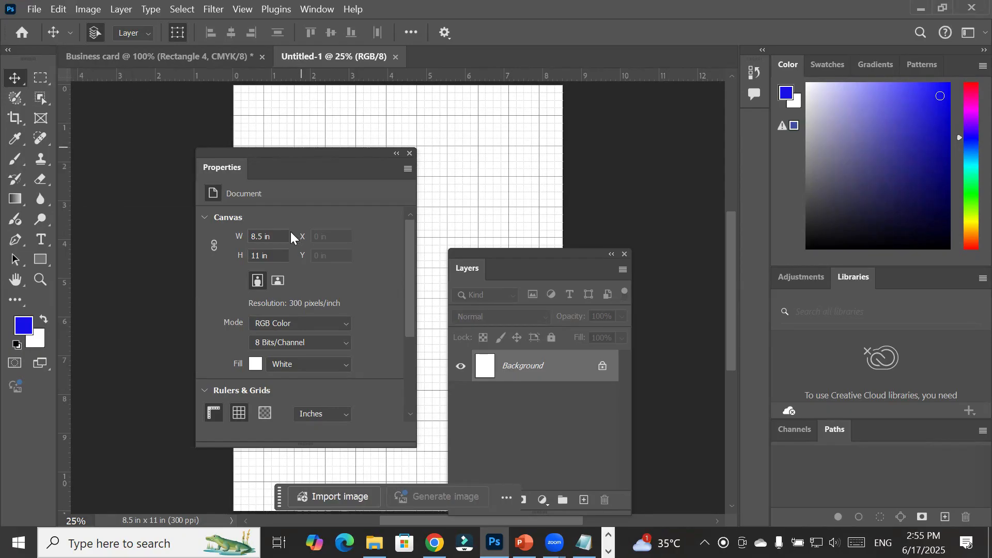
Unlock the Background layer and reposition the floating Layers and Properties panels over the canvas
drag(521, 265, 593, 174)
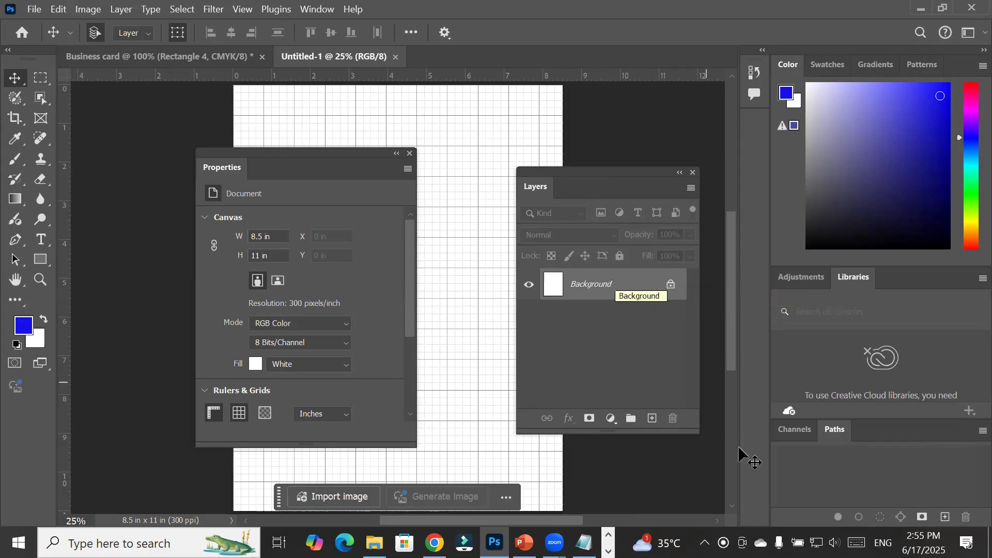
click(670, 284)
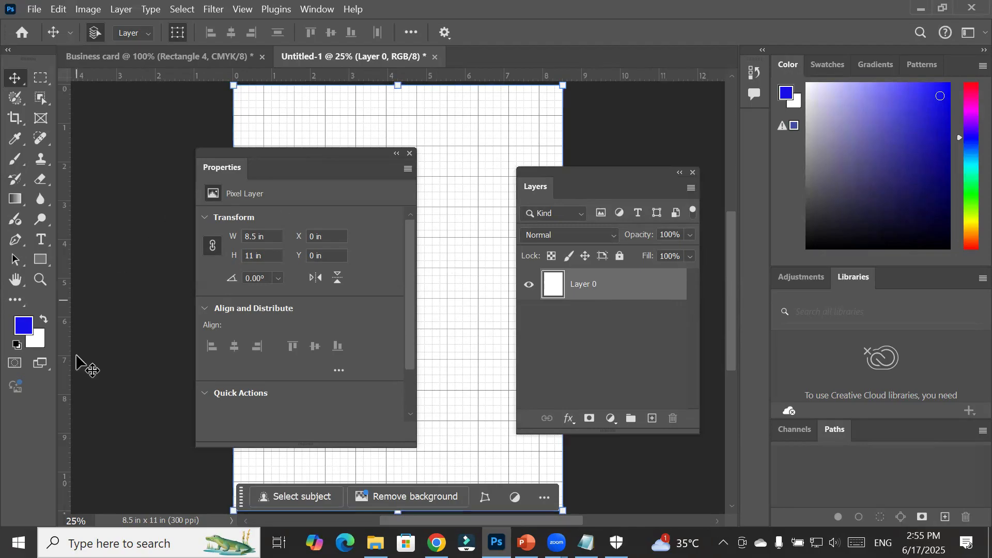
drag(263, 154, 250, 265)
drag(249, 211, 254, 196)
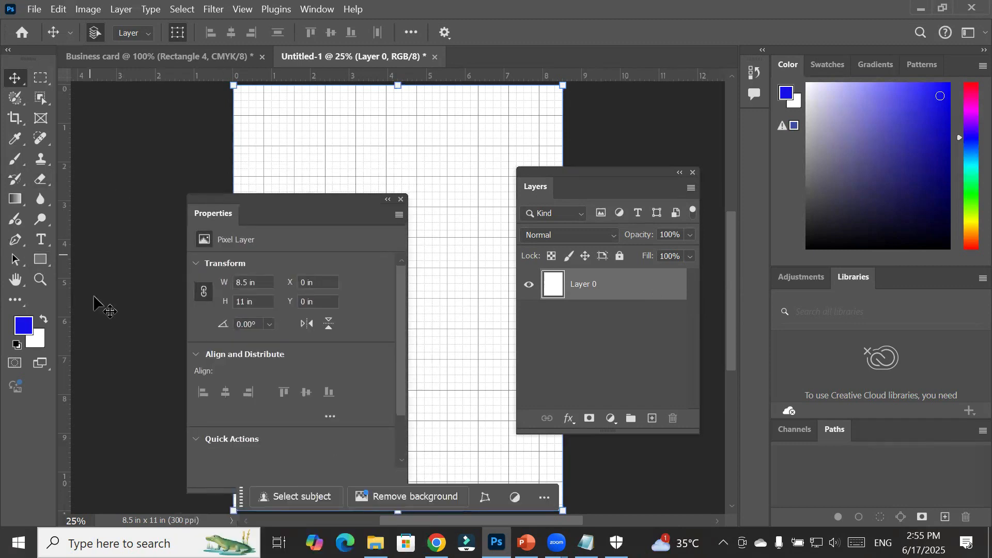
Try the Rectangle Tool, reposition the Properties panel over the upper part of the page, and return to the Move tool
click(41, 257)
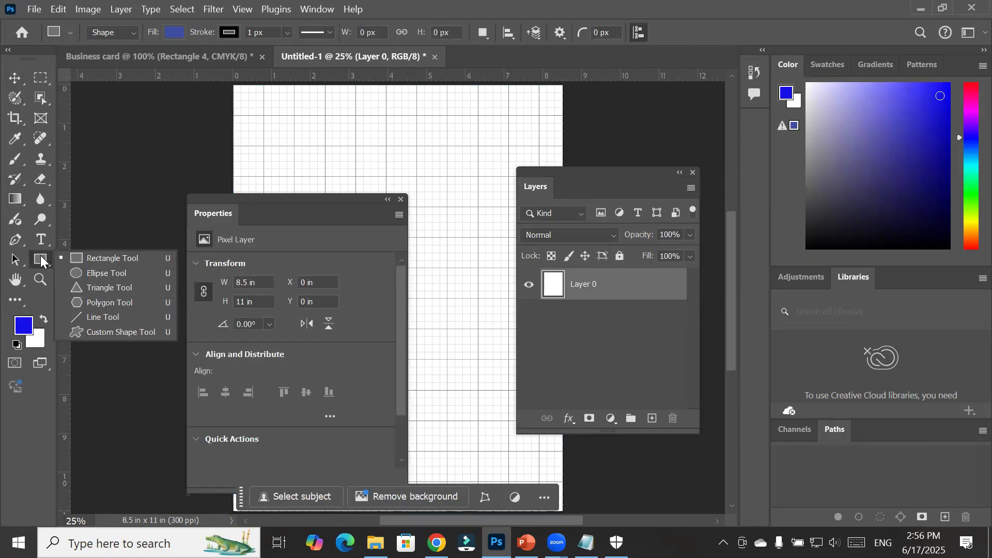
click(101, 257)
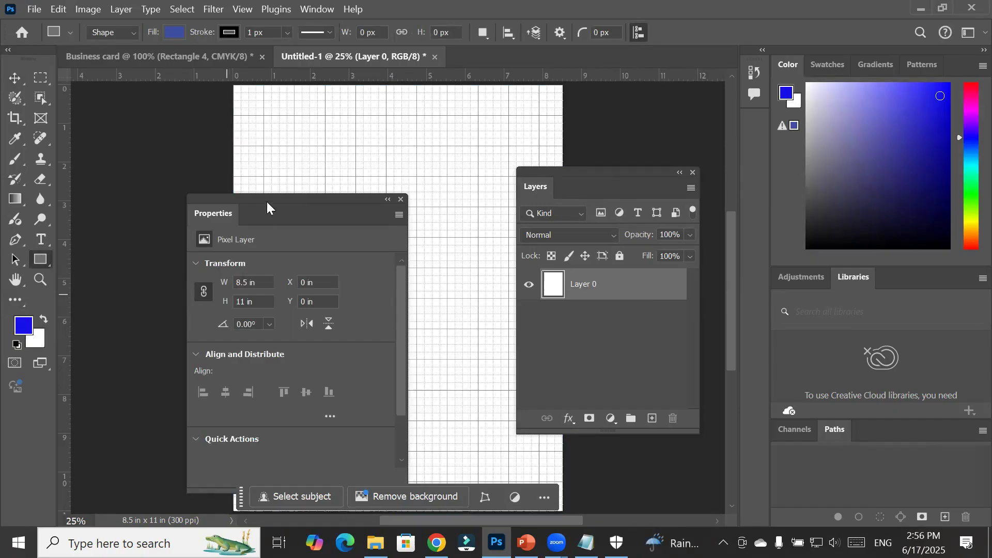
drag(267, 206, 132, 302)
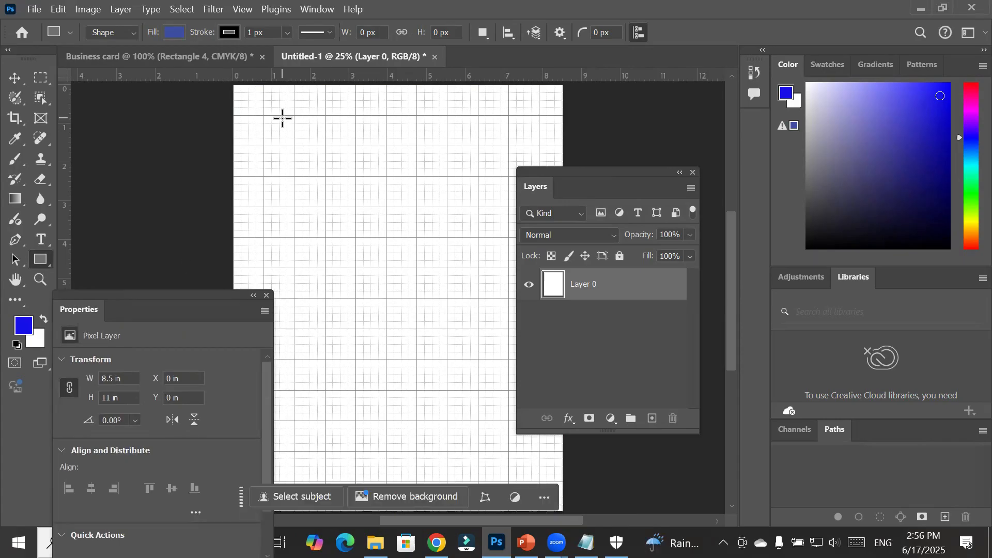
drag(131, 292, 291, 146)
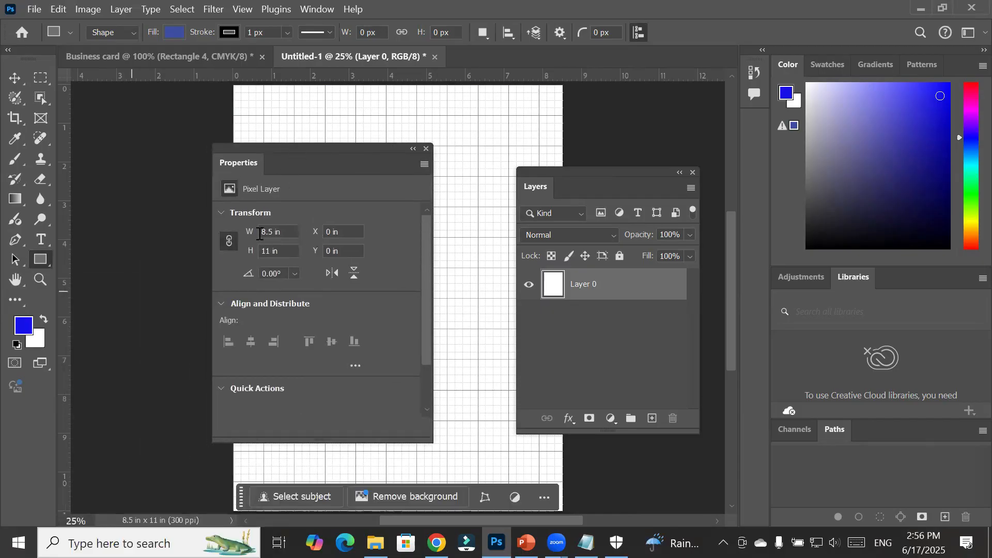
click(13, 77)
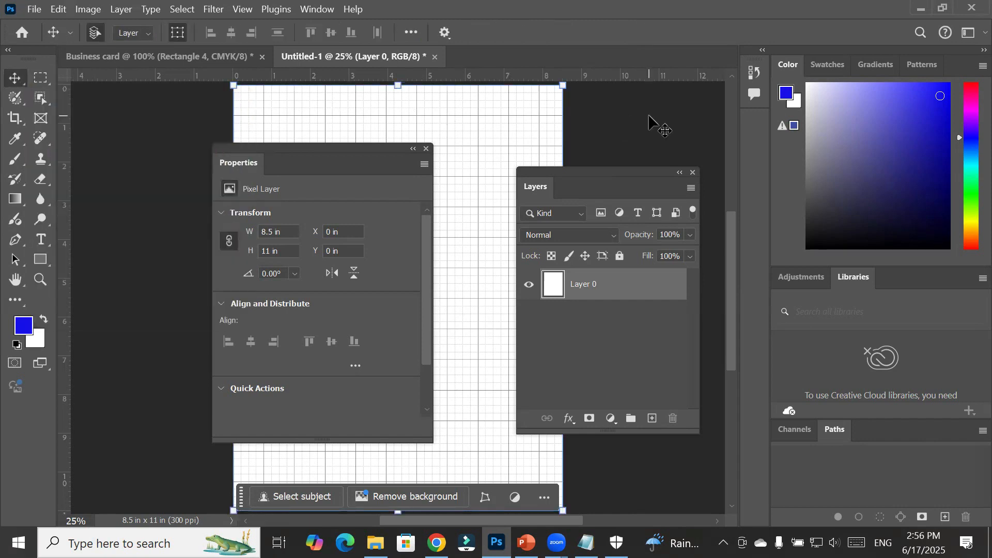
Compare the properties of the whole document with those of Layer 0 by deselecting and reselecting the layer
click(631, 116)
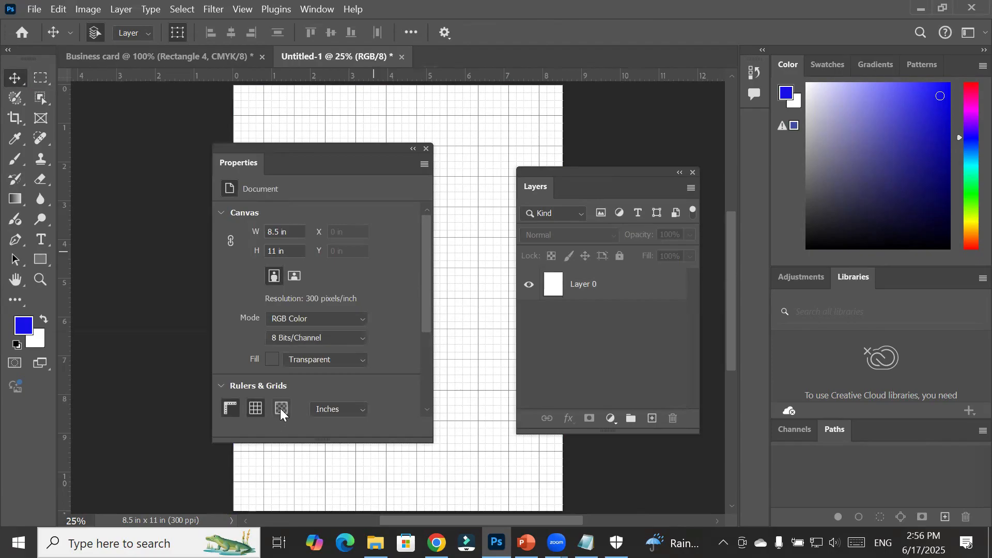
click(416, 109)
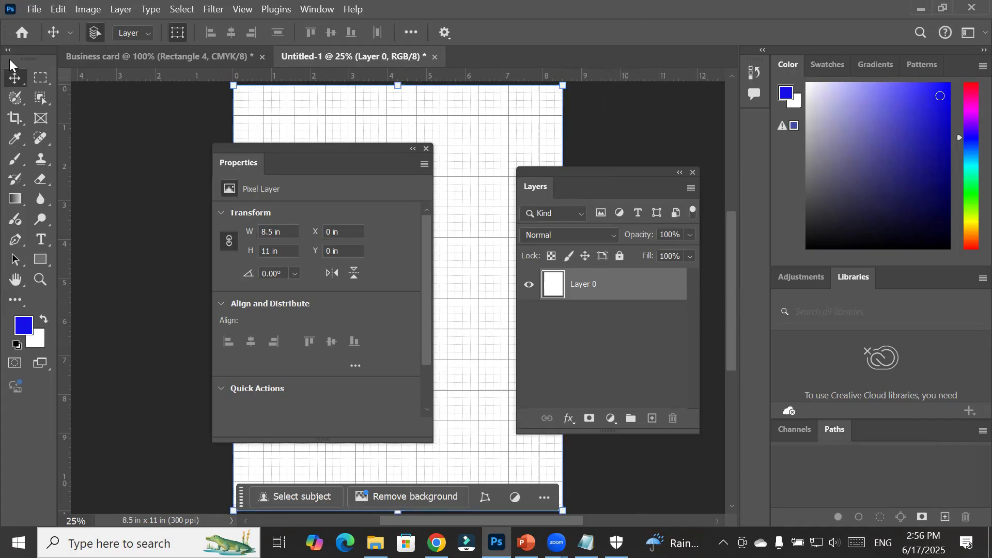
click(171, 123)
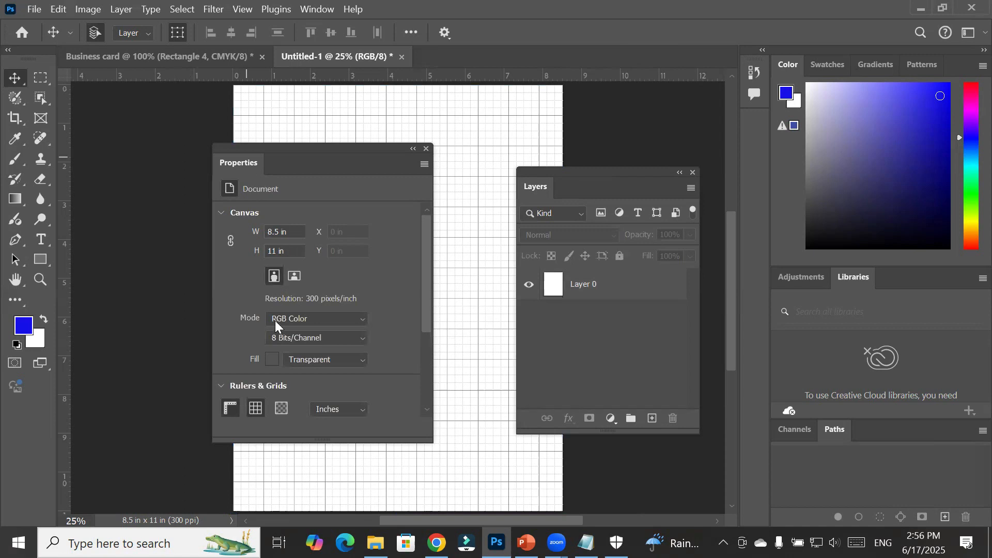
Hide and show the rulers again, and toggle the grid until it is hidden
click(232, 411)
click(231, 412)
click(257, 409)
click(254, 410)
click(254, 410)
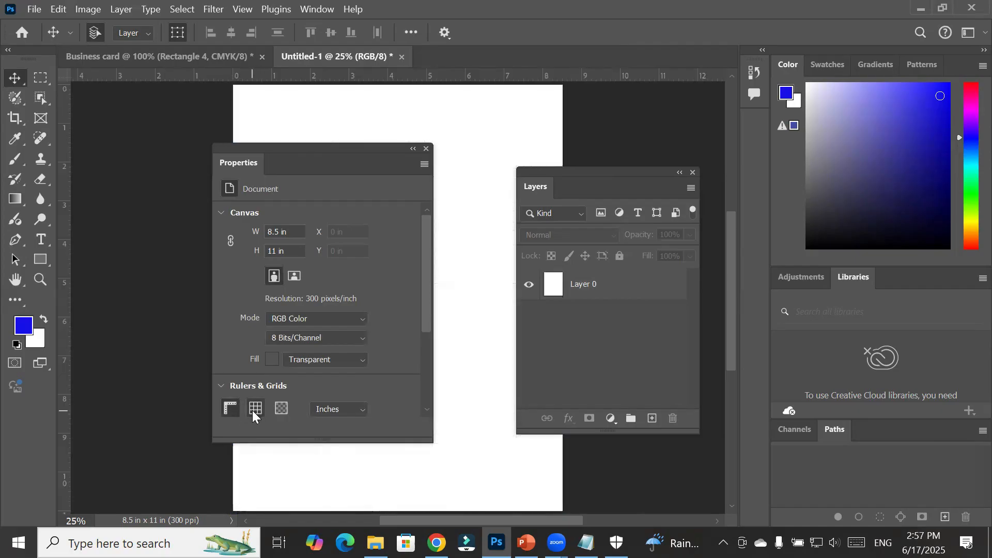
Open the transparency grid preferences, cancel without changes, and show the canvas grid again
click(281, 408)
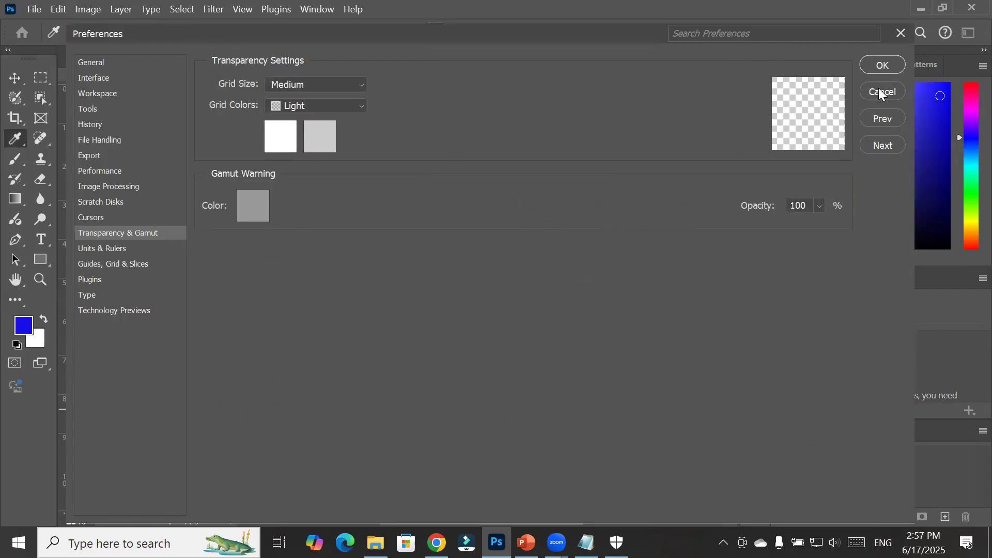
click(878, 91)
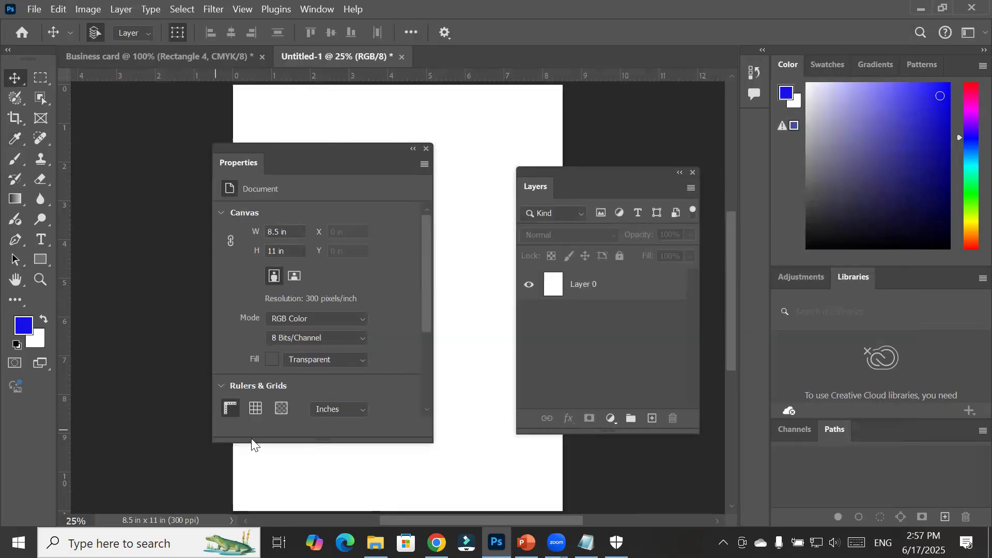
click(256, 407)
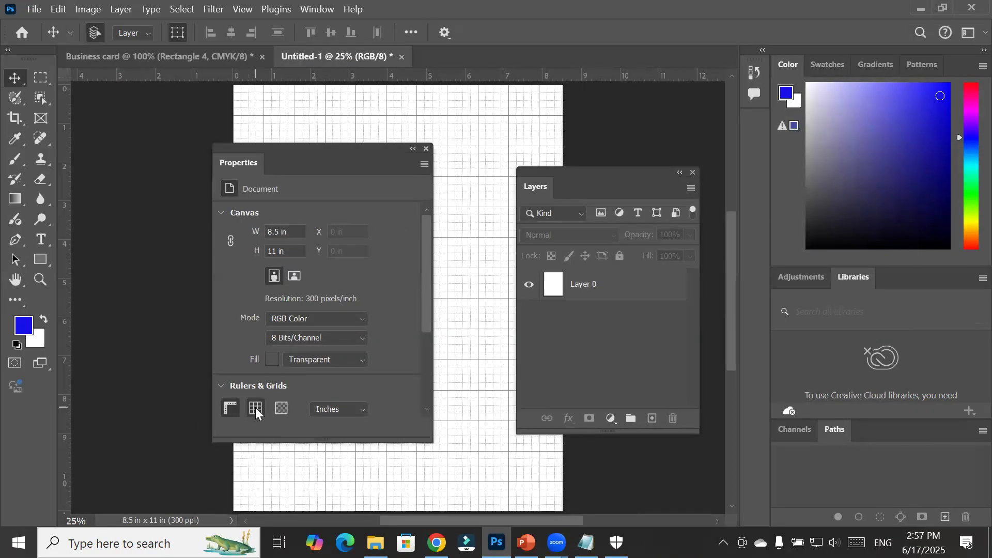
Try White as the document's canvas fill, and change the fill to Black
click(331, 360)
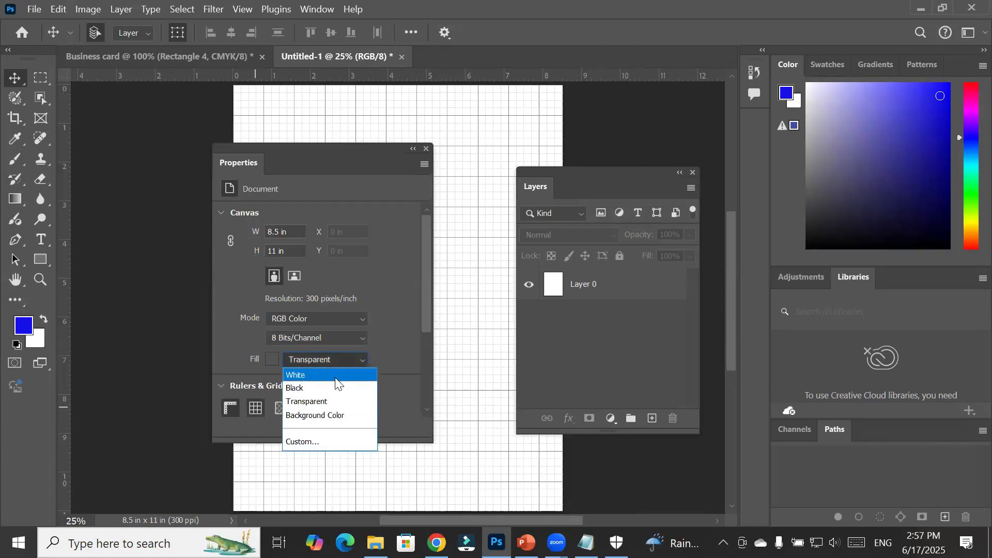
click(337, 382)
click(344, 361)
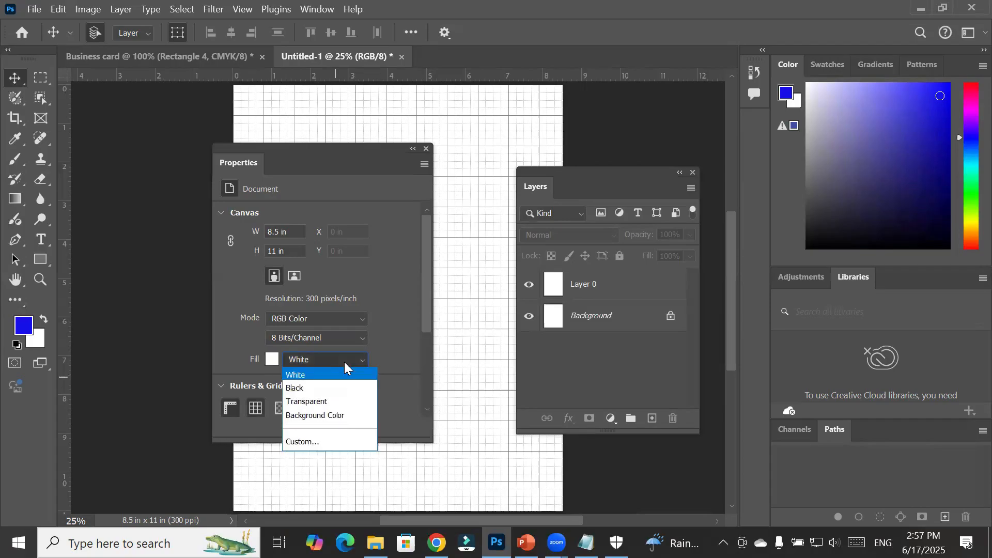
click(336, 390)
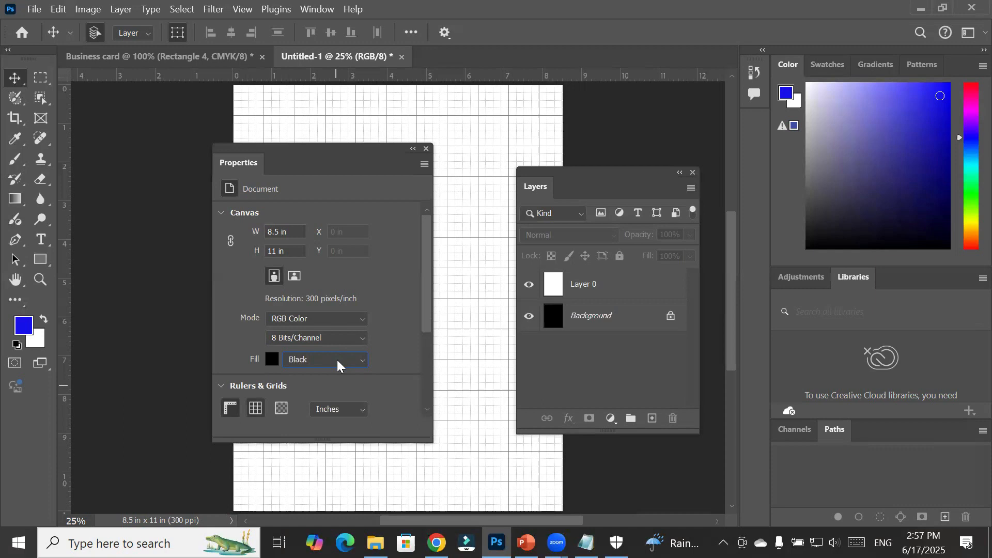
Delete Layer 0 so that only the Background layer remains
click(561, 287)
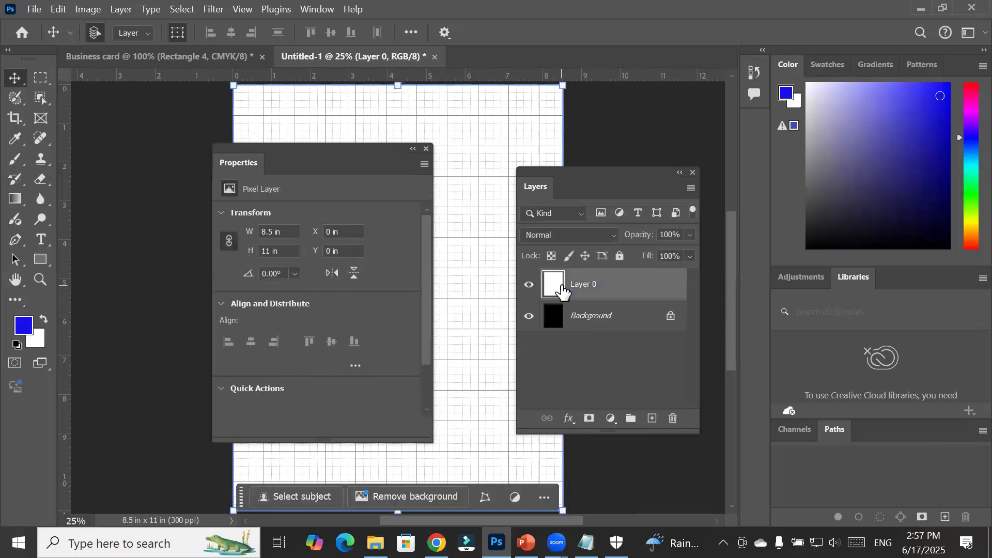
click(673, 417)
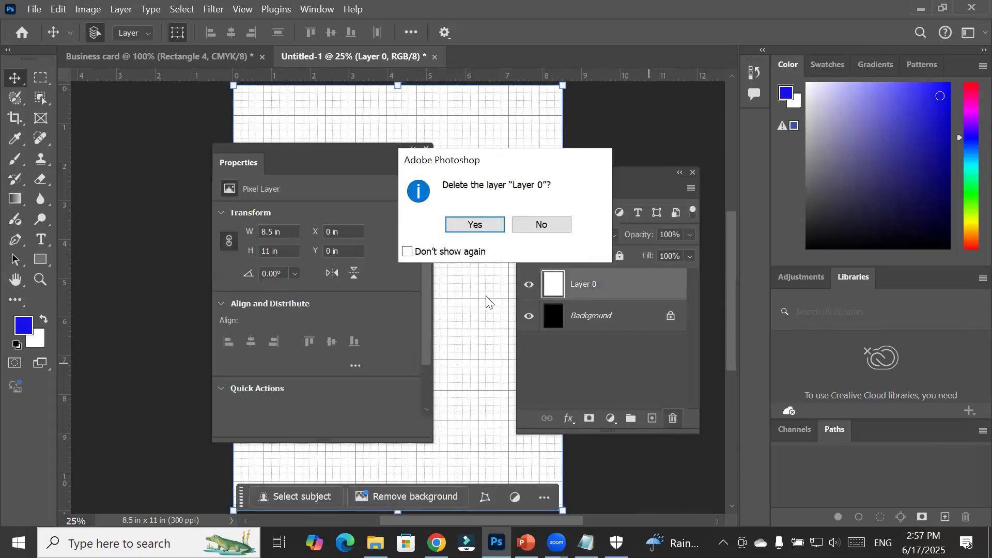
click(487, 225)
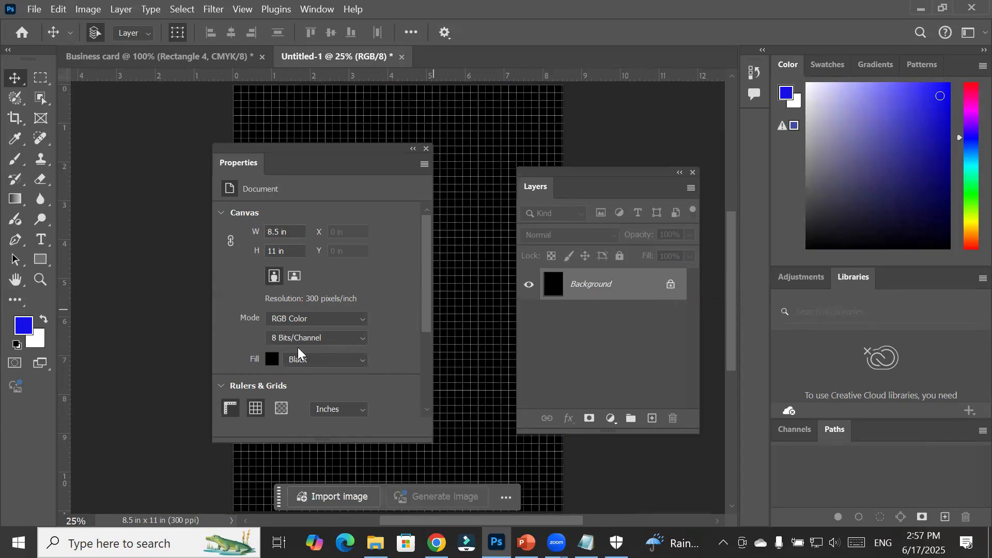
Inspect the canvas fill's color picker, cancel it, and set the canvas fill to White
click(271, 359)
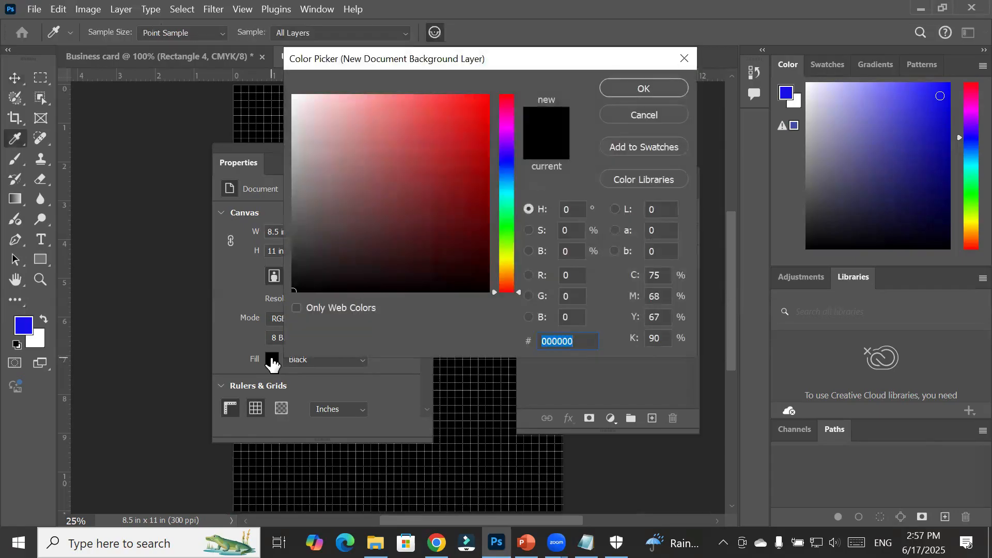
key(Escape)
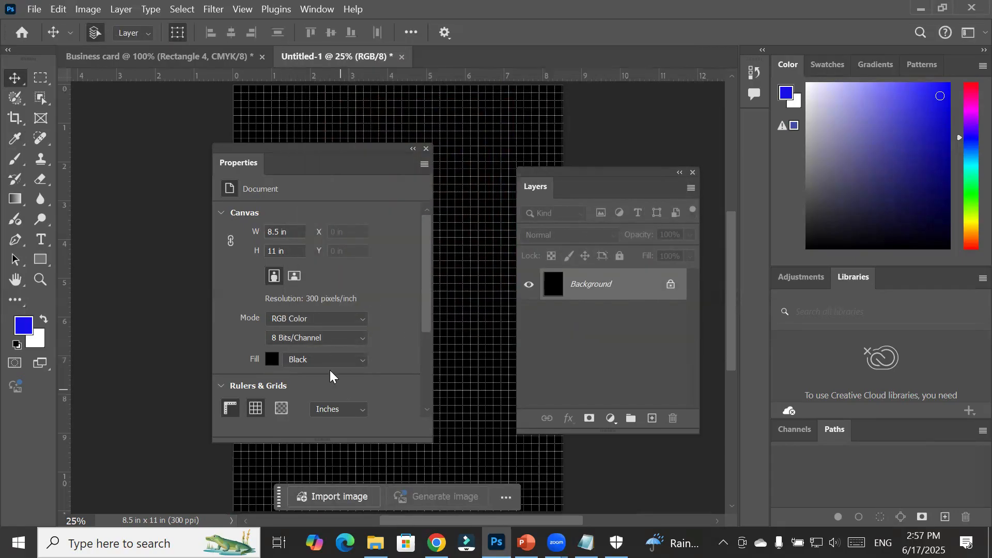
click(347, 359)
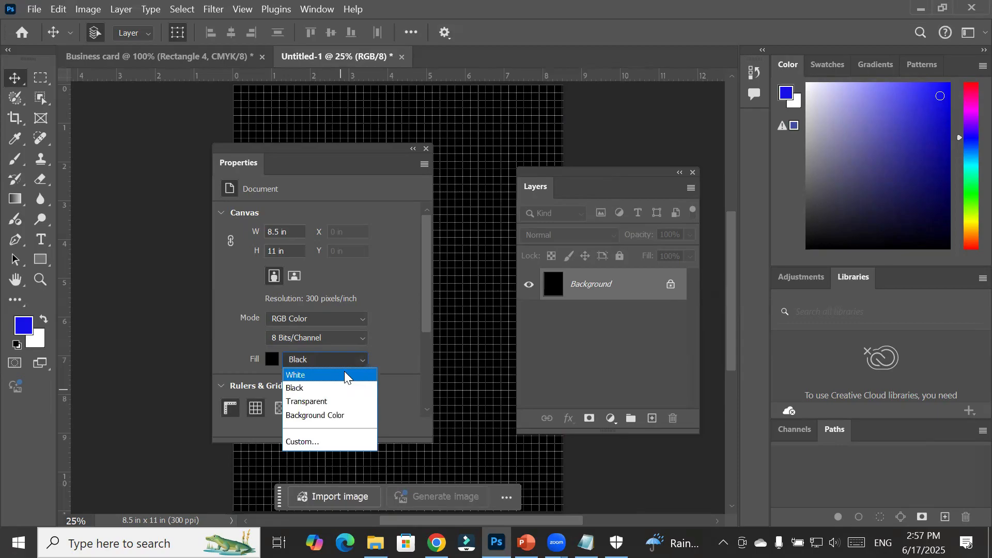
click(344, 374)
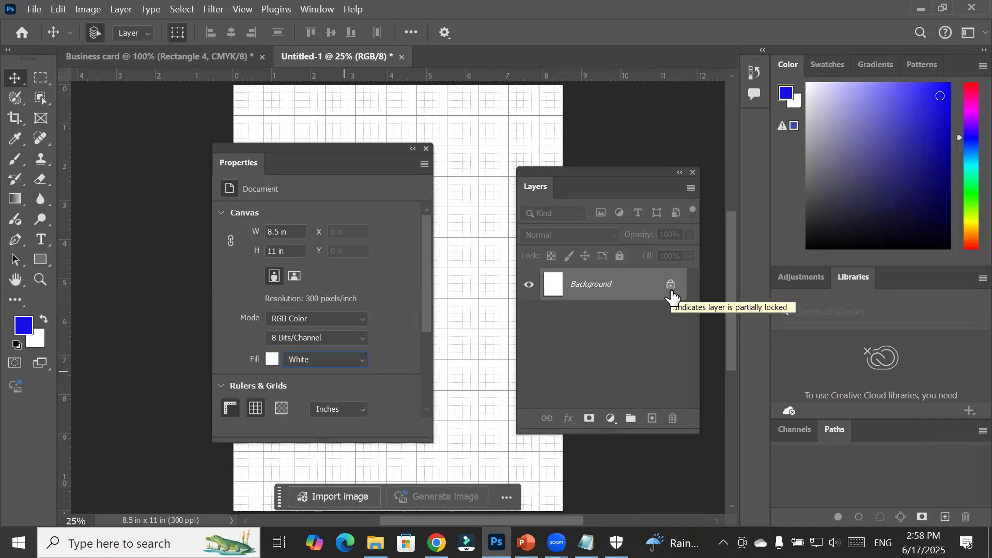
Activate the Rectangle Tool and move the Properties panel away from the lower part of the page
drag(301, 149, 250, 145)
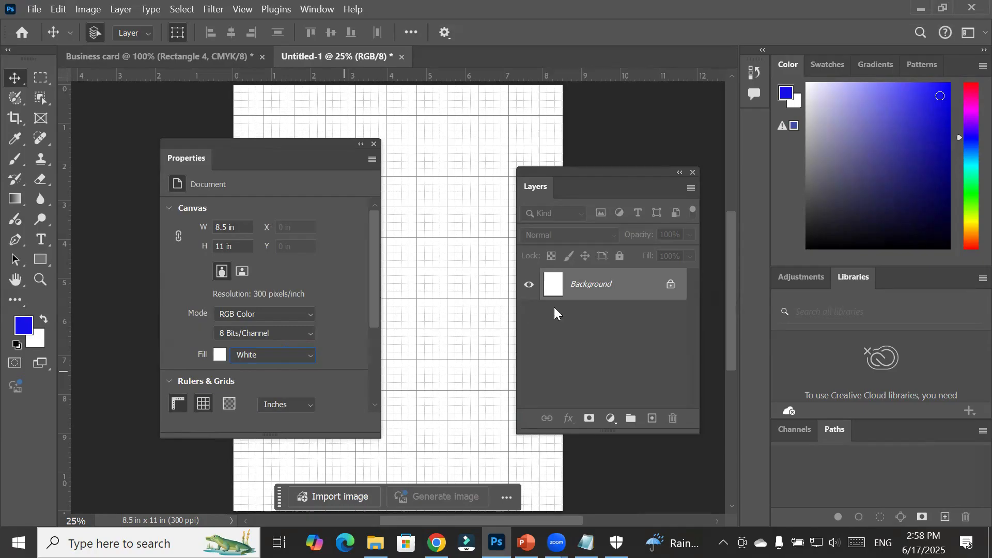
click(40, 258)
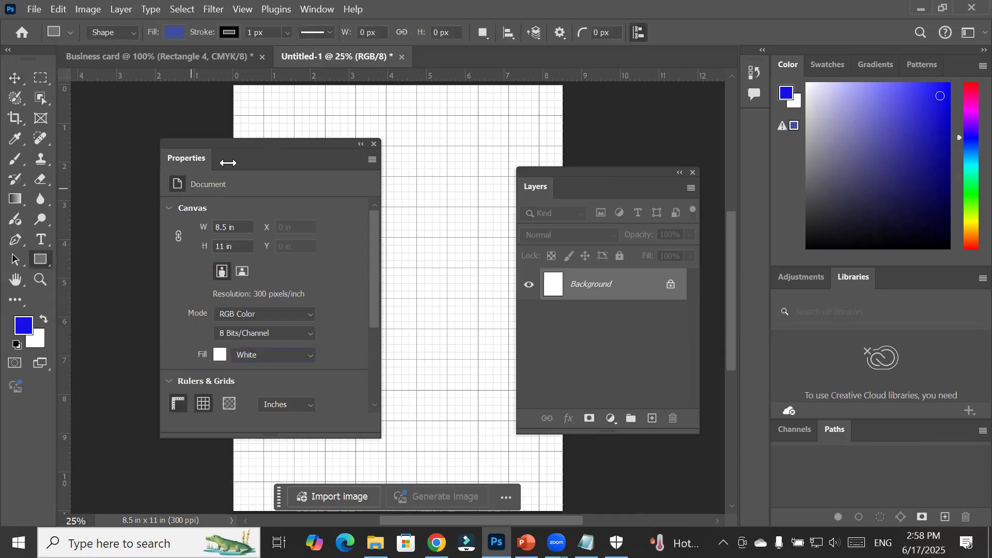
drag(249, 146, 408, 121)
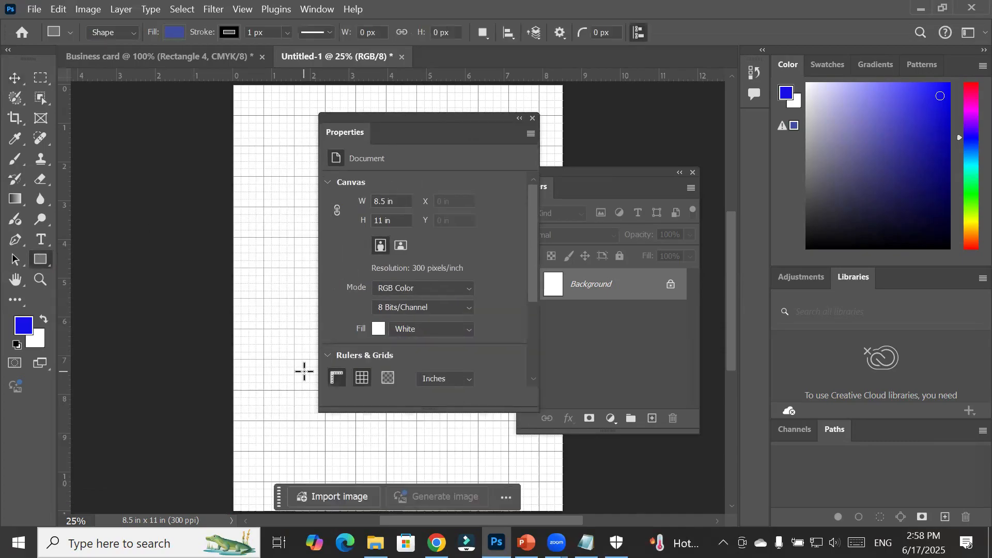
scroll(303, 372, down, 1)
drag(491, 120, 581, 106)
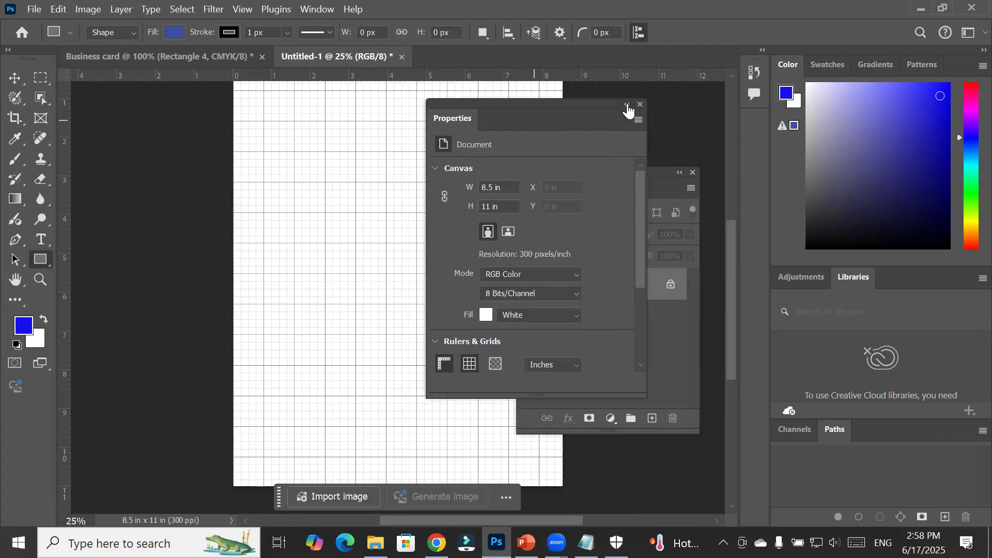
Collapse the Properties and Layers panels to icons and place both beside the page
click(627, 105)
click(679, 174)
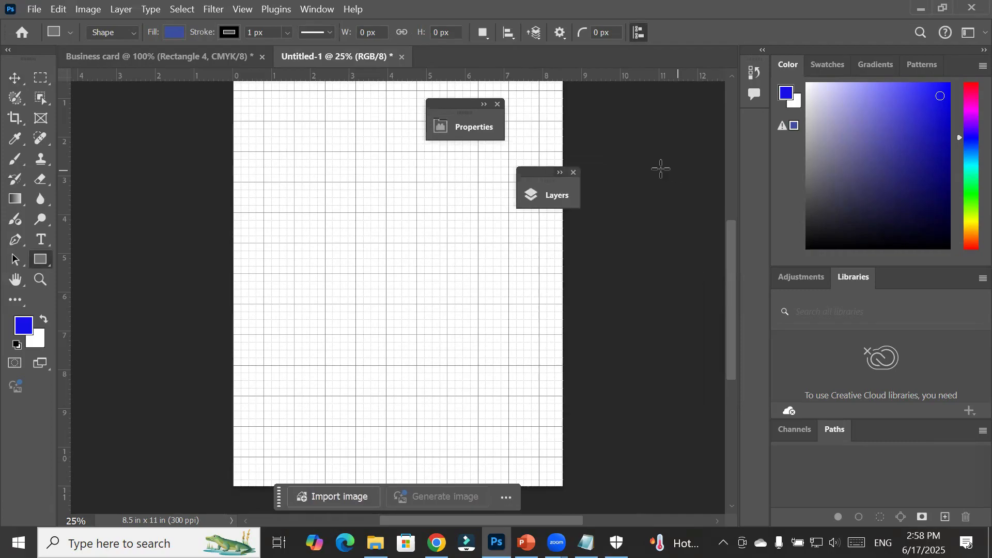
drag(537, 177, 639, 98)
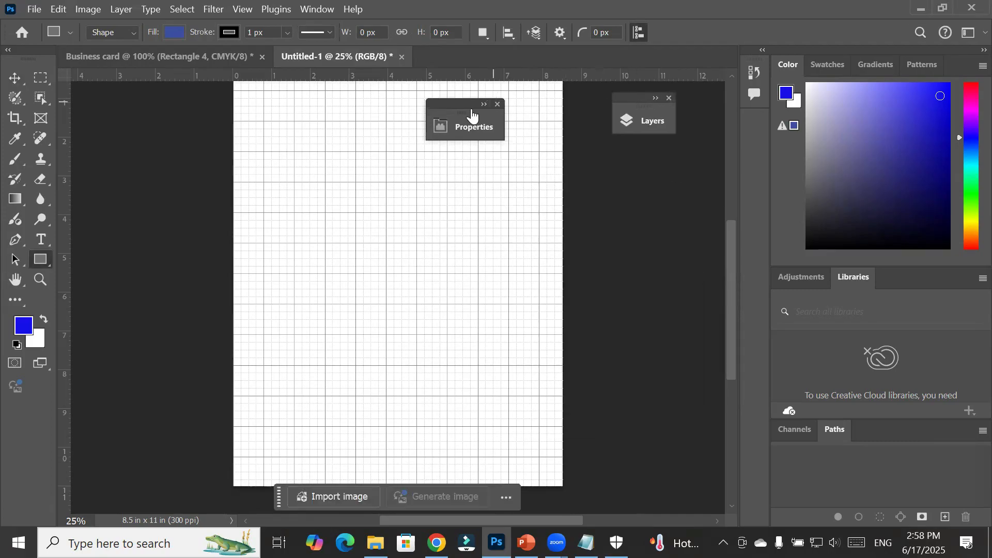
drag(469, 102, 647, 192)
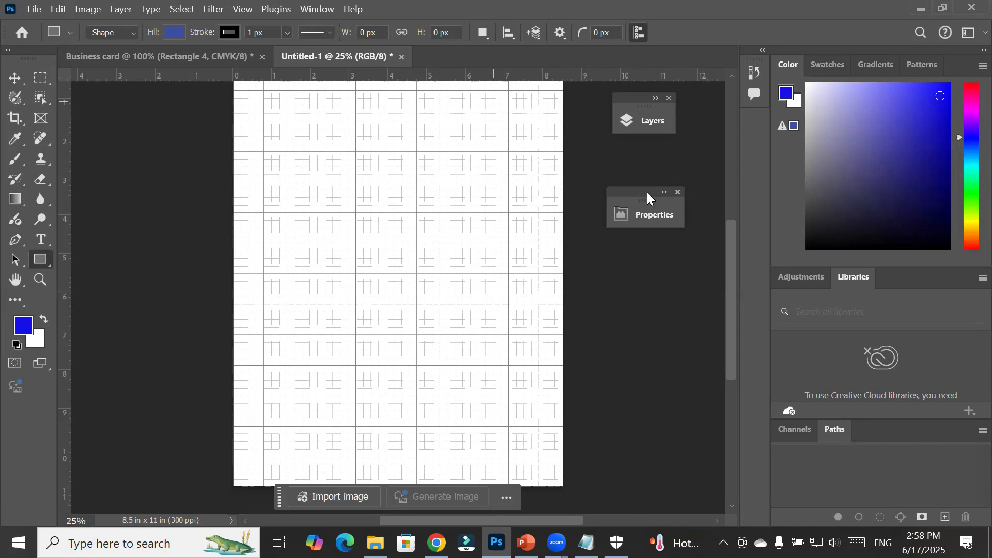
Expand the Properties panel beside the page and draw a rectangle about 8.47 by 1.58 in along the page's bottom edge
click(655, 221)
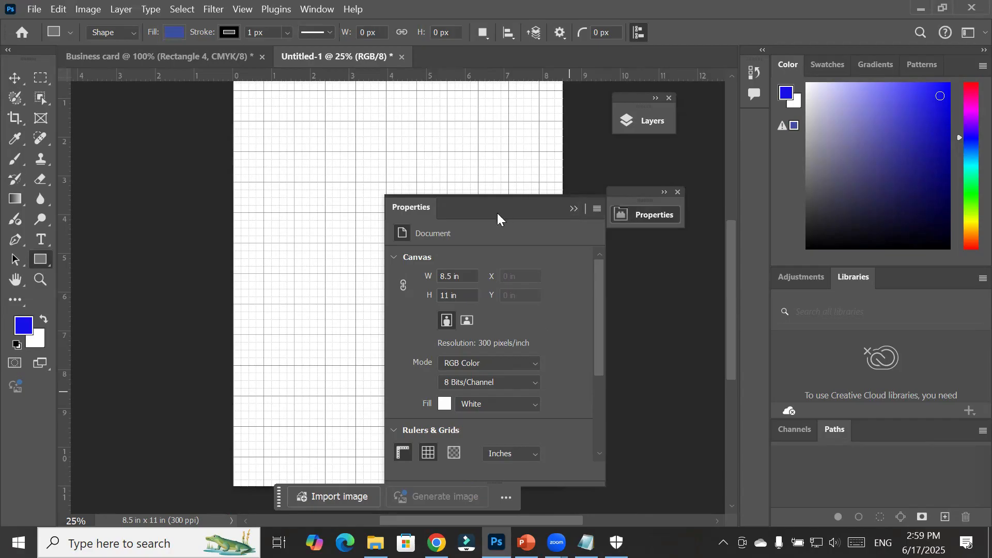
drag(527, 217, 693, 190)
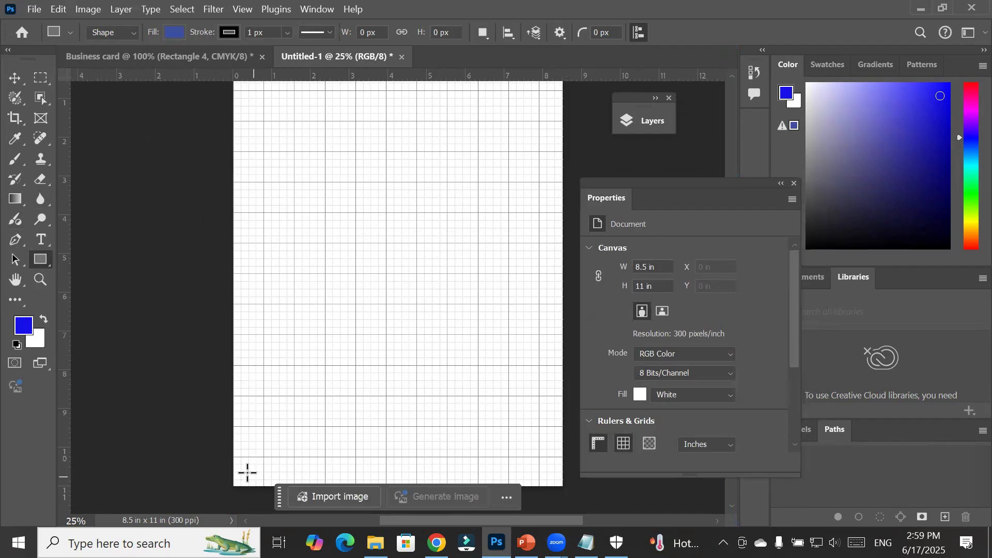
drag(233, 426, 561, 483)
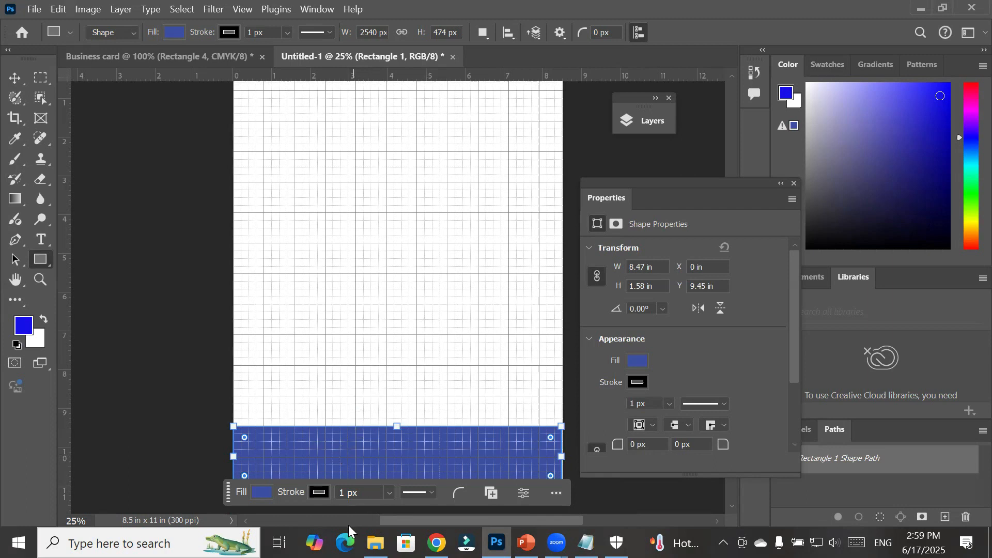
Show the layer list and compare the properties of Background and Rectangle 1 by selecting them alternately
click(644, 121)
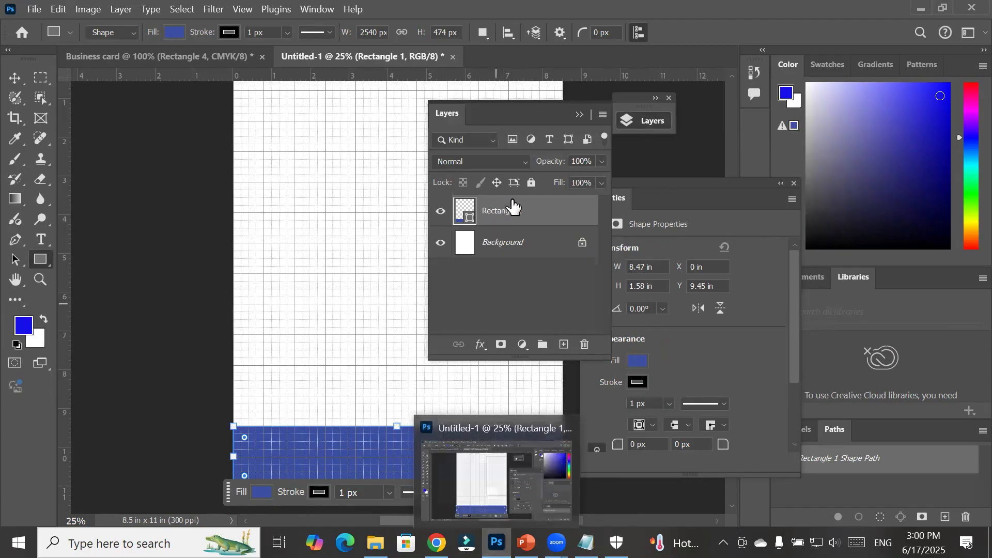
click(512, 250)
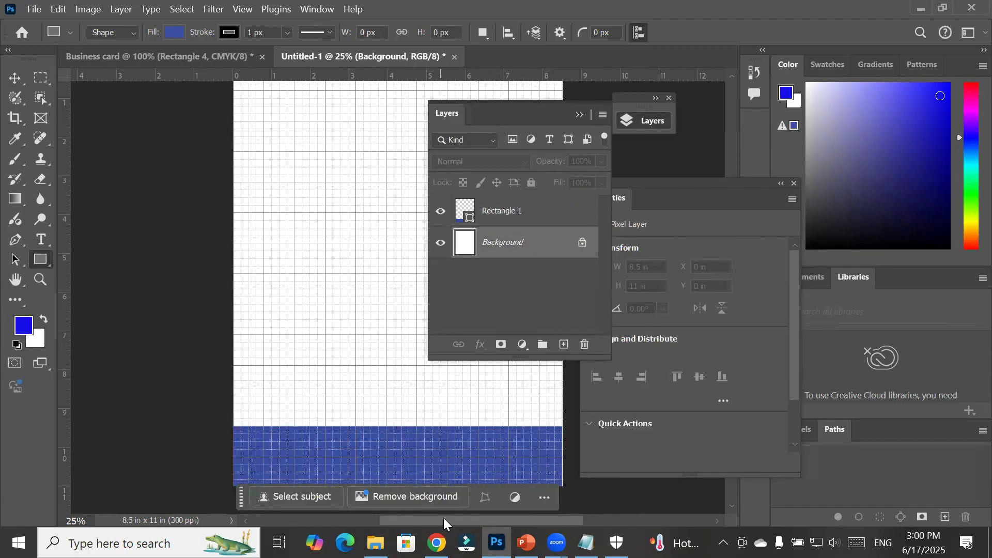
click(509, 211)
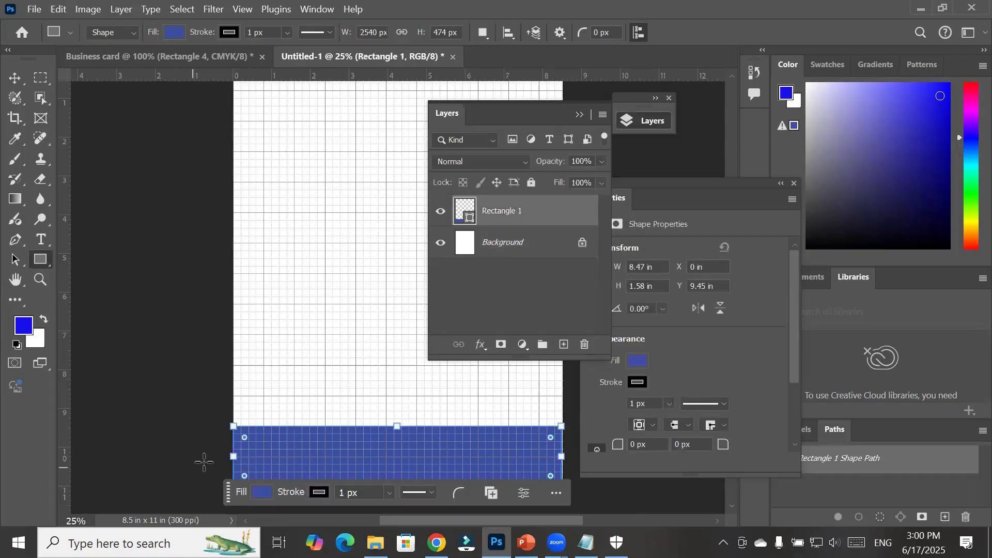
click(480, 244)
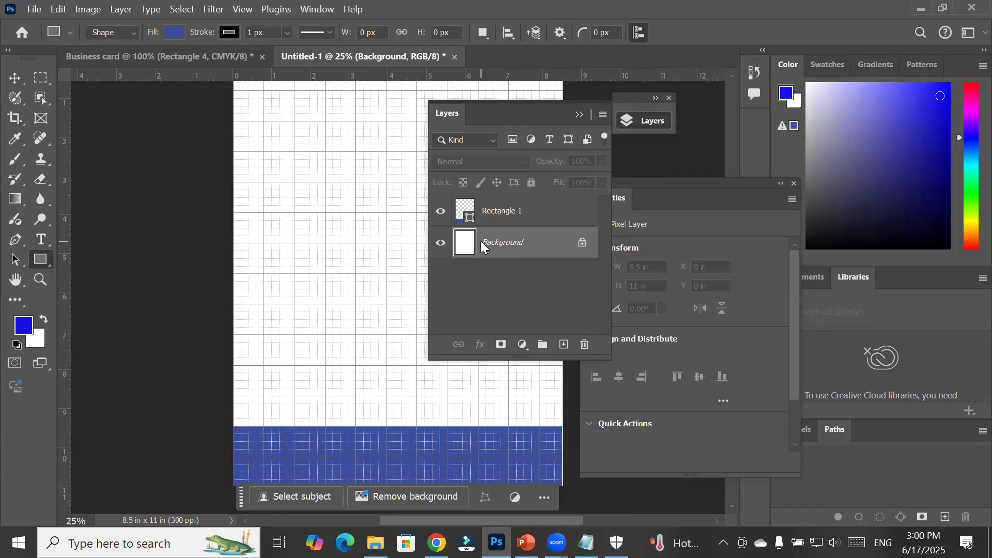
click(493, 206)
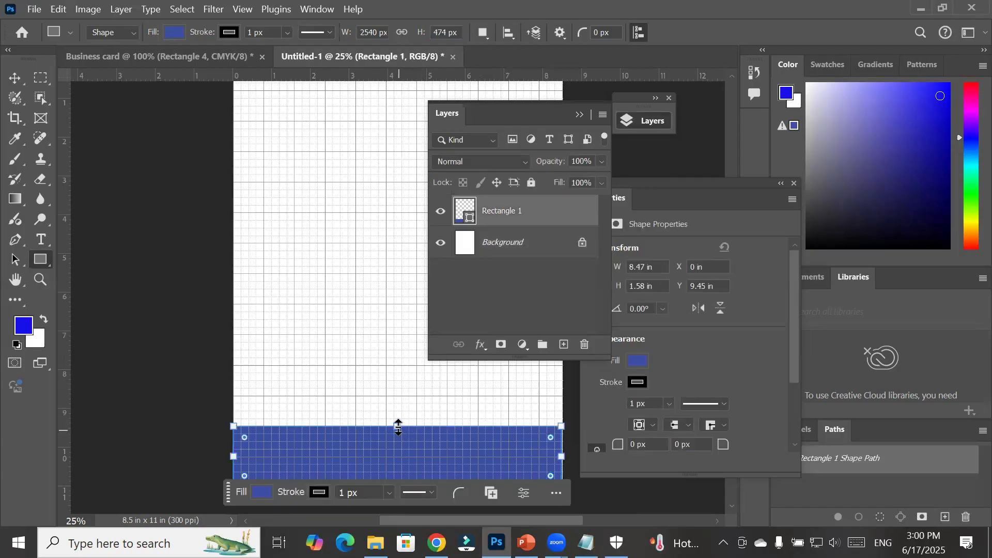
Stretch Rectangle 1 upward to about 5.32 in tall and round its corners to a radius of about 2.66 in
drag(401, 416, 394, 280)
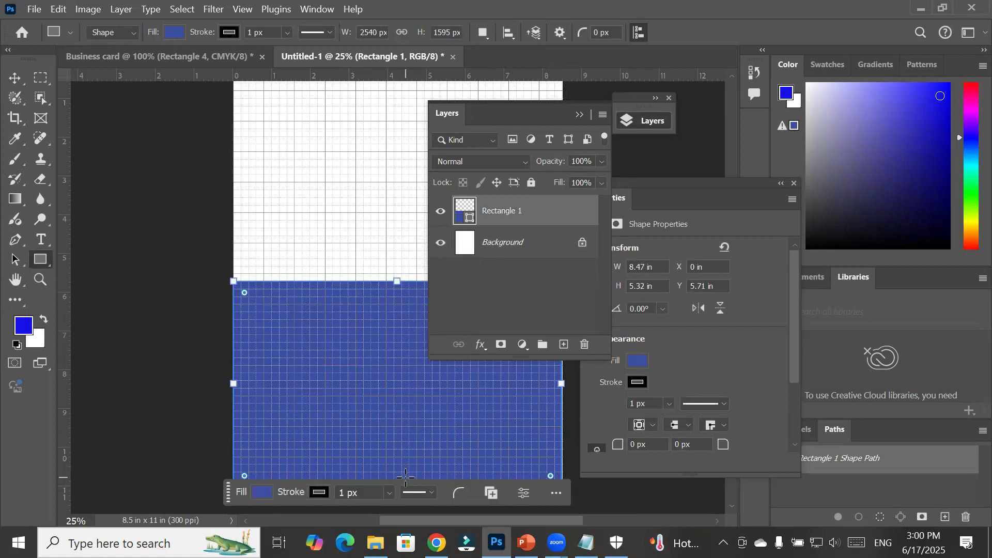
drag(254, 301, 361, 425)
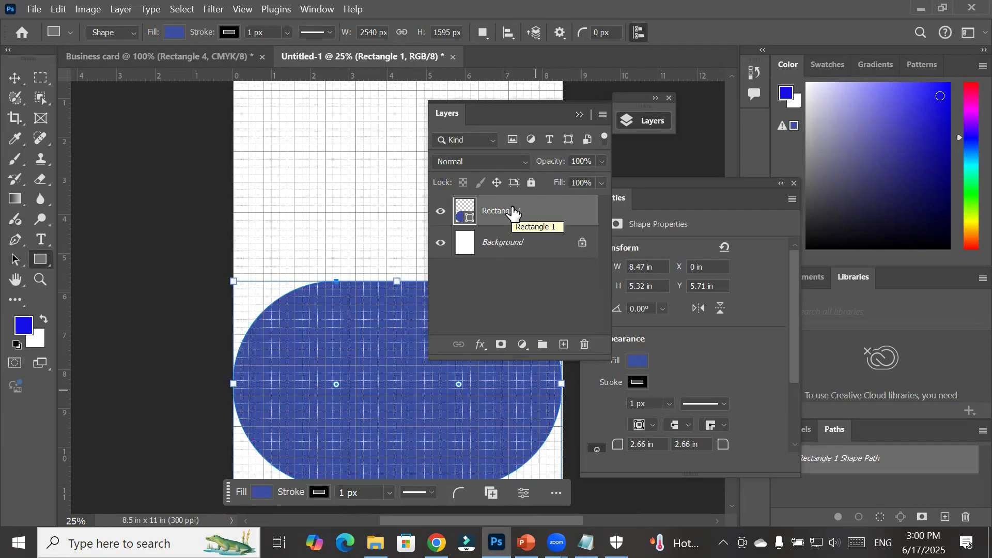
Reselect Rectangle 1 after viewing the Background properties, and reduce its corner radius to about 0.01 in
click(506, 251)
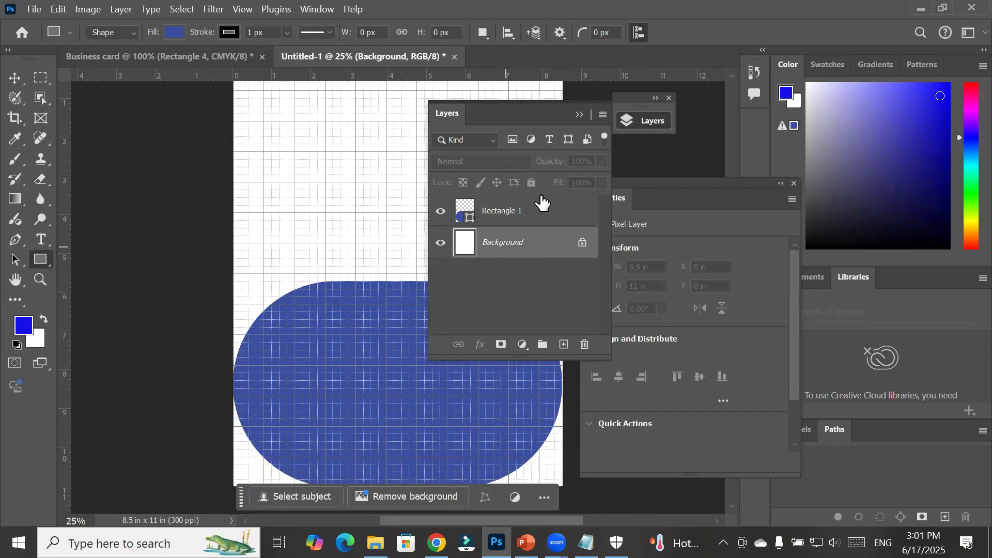
click(509, 211)
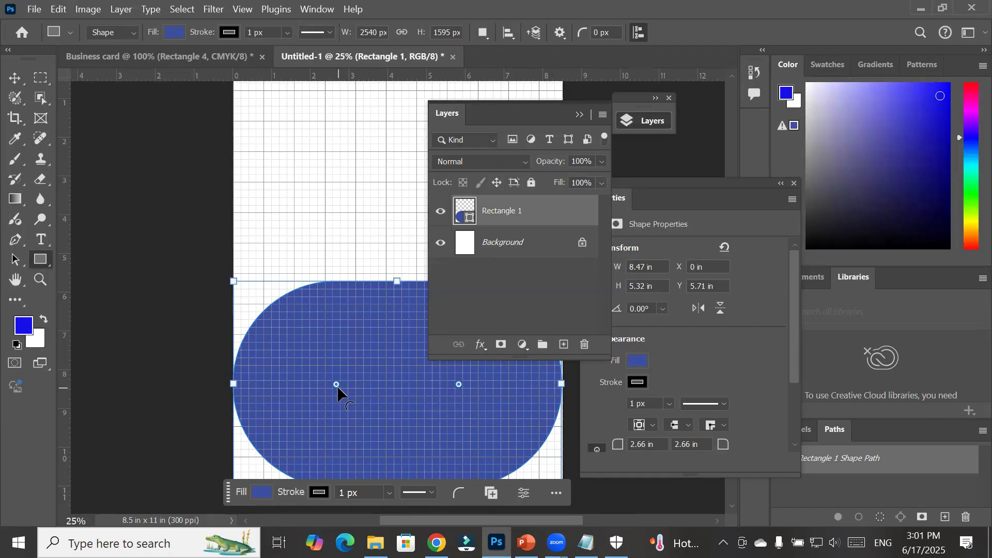
drag(336, 386, 319, 371)
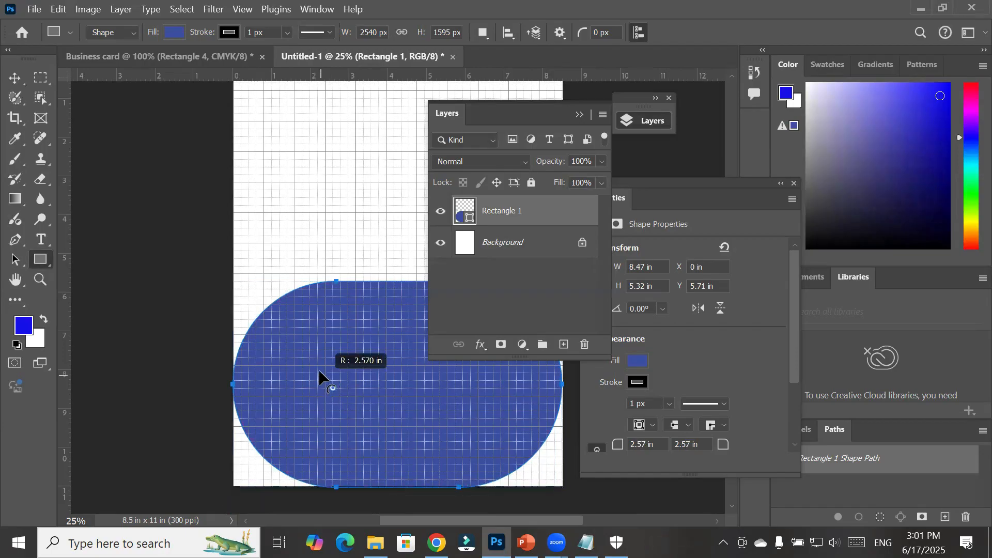
drag(288, 321, 232, 247)
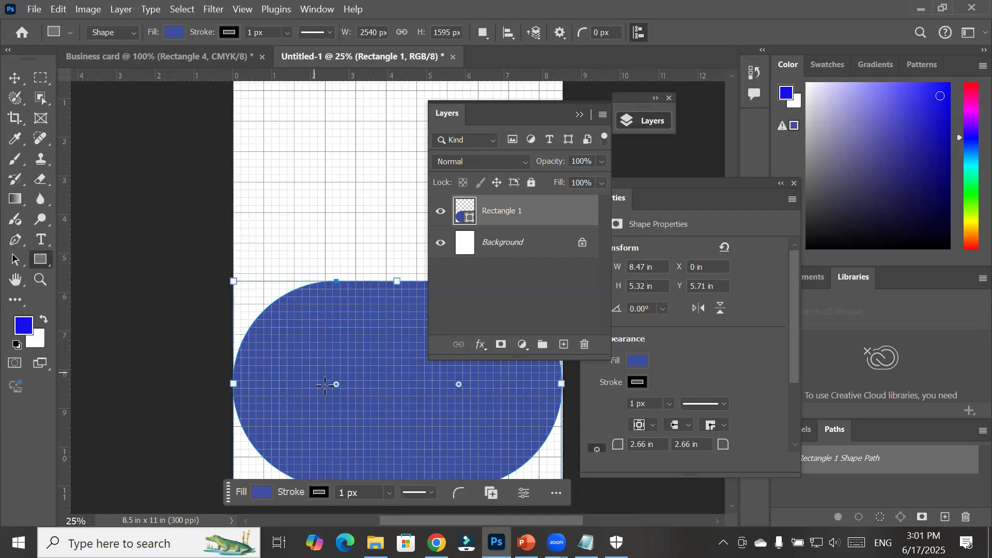
drag(336, 384, 232, 507)
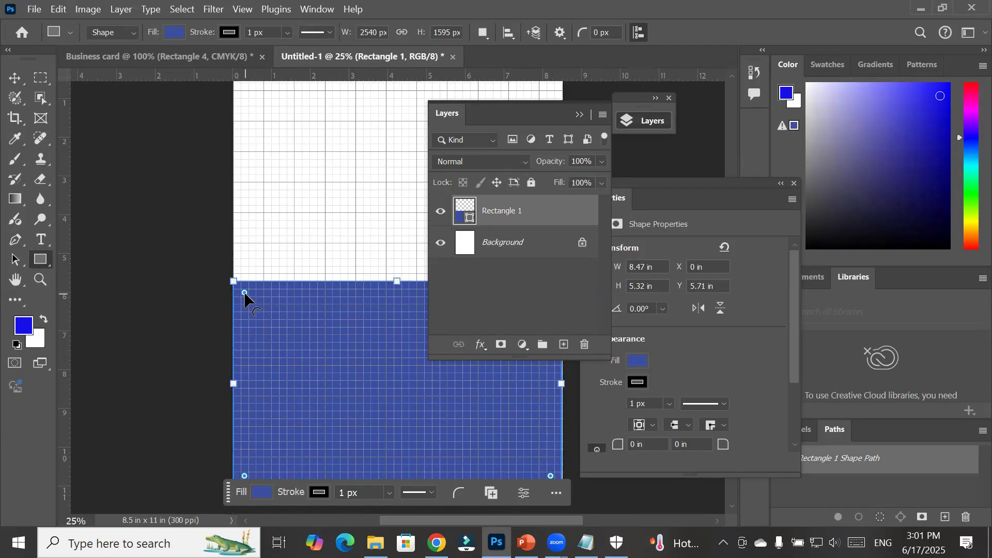
drag(245, 293, 225, 282)
Fill Rectangle 1 with a recently used red, and replace it with yellow from the CMYK swatches
click(175, 32)
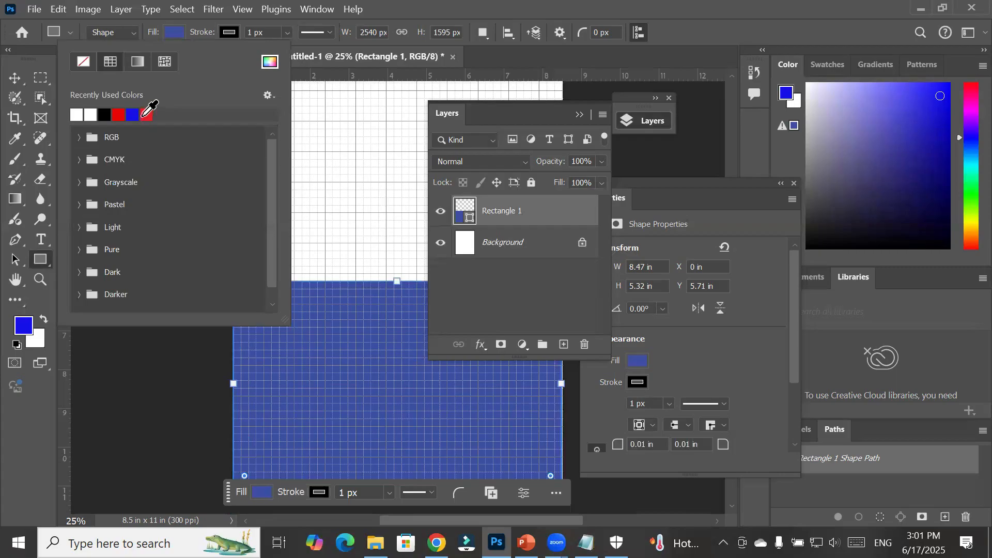
click(144, 116)
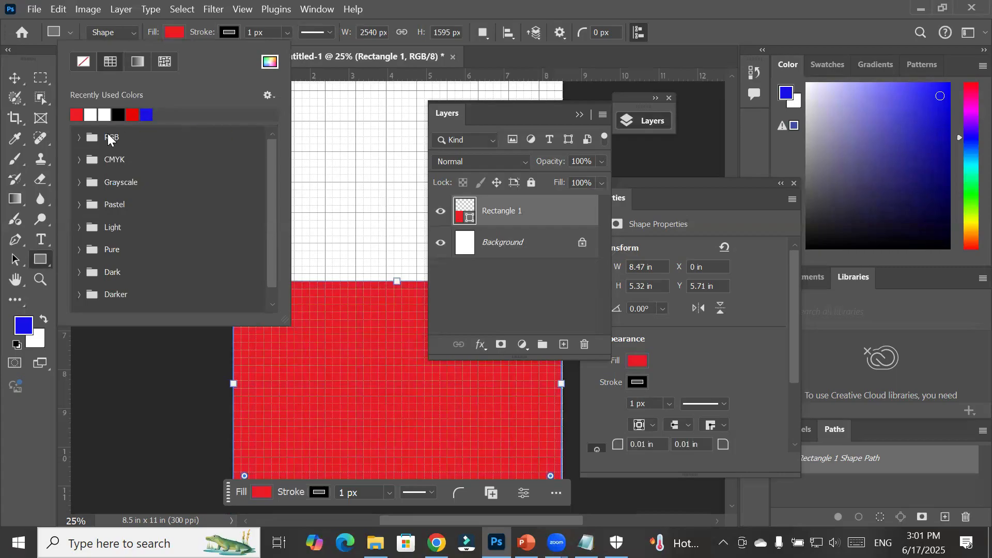
click(78, 159)
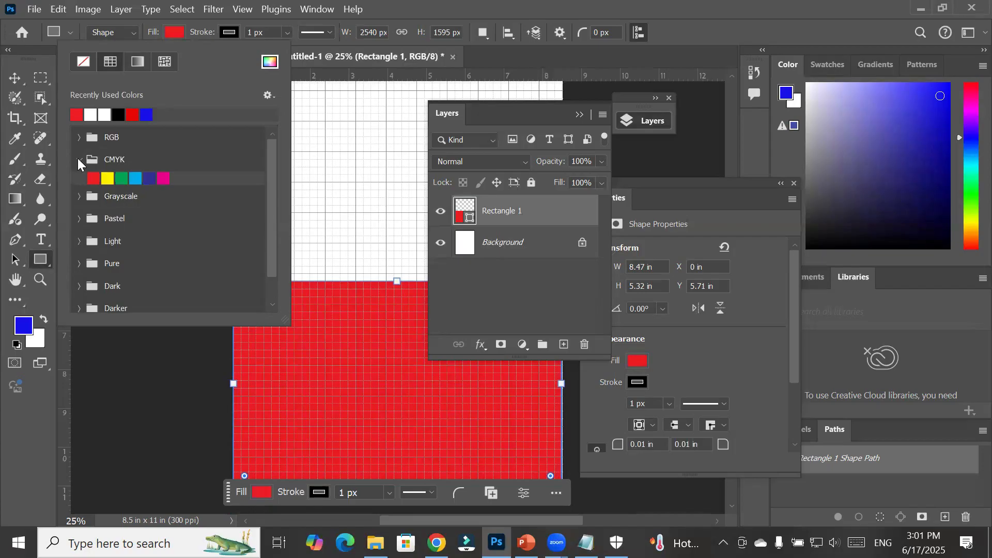
click(108, 178)
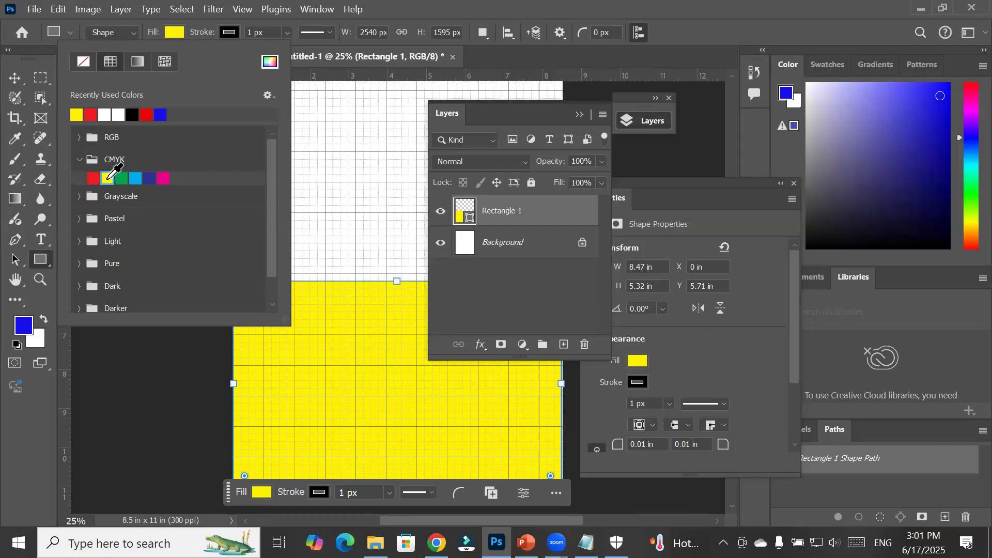
Set Rectangle 1's fill to a custom muted dark red with the color picker, after trying pure blue and red hues
click(270, 64)
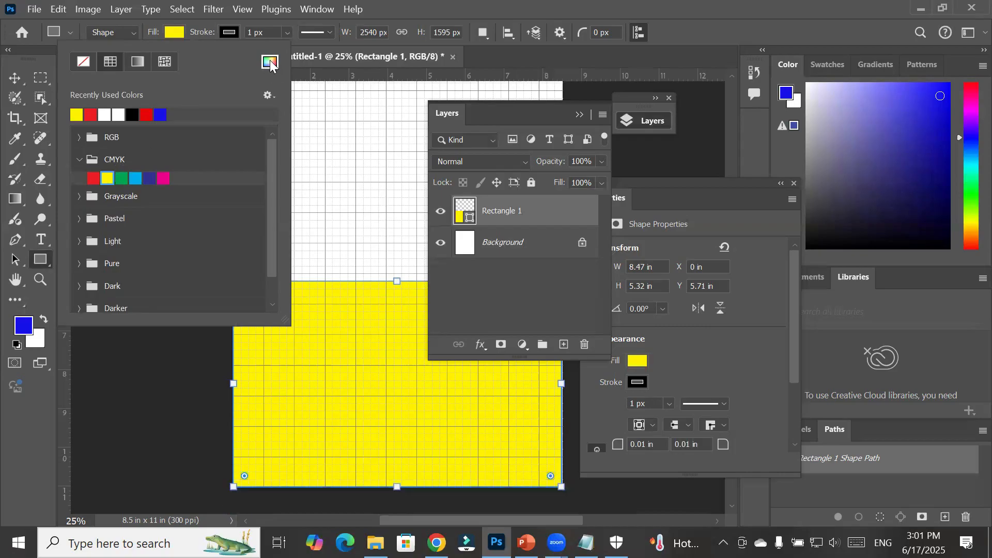
click(510, 163)
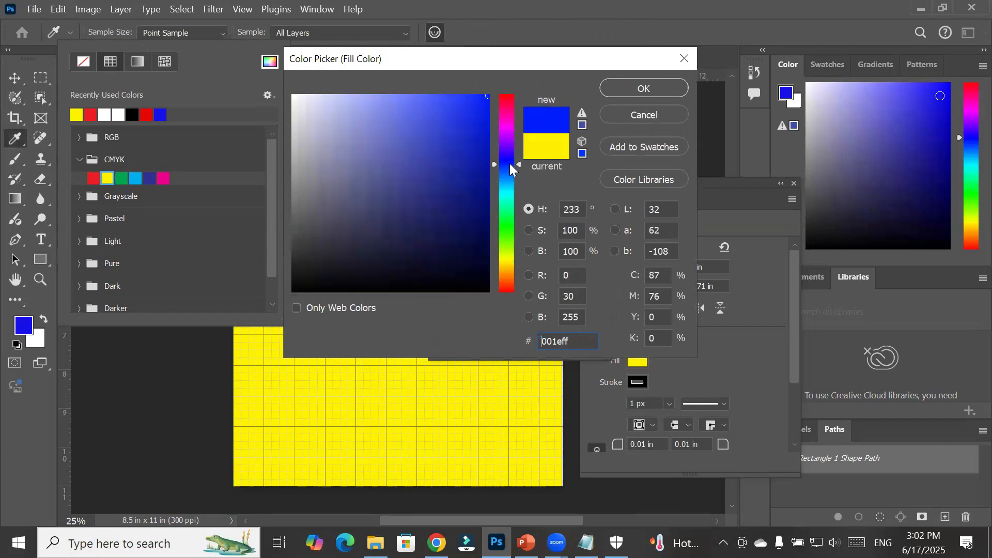
click(505, 113)
click(504, 96)
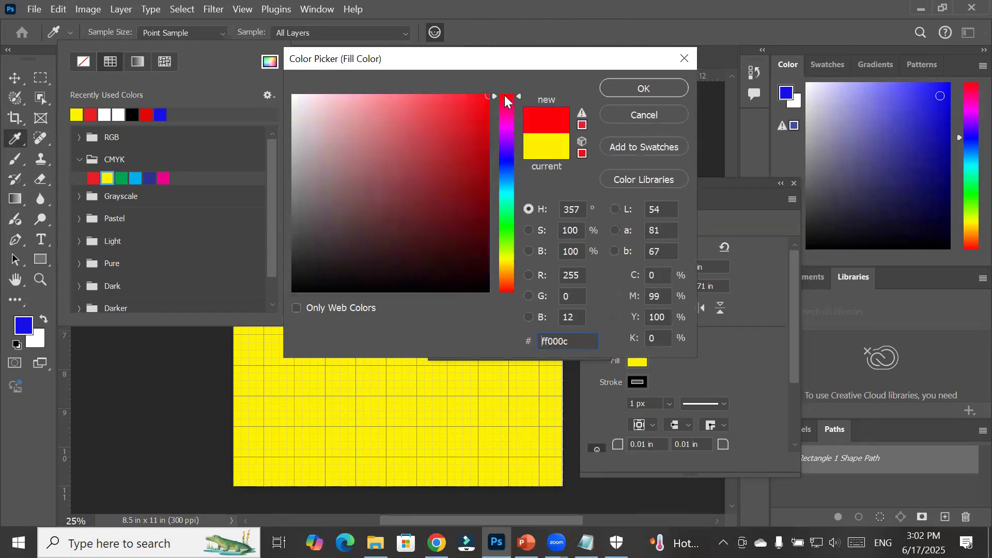
mouse_move(486, 94)
mouse_down()
mouse_move(376, 89)
mouse_move(387, 221)
mouse_move(401, 164)
mouse_move(413, 261)
mouse_move(456, 115)
mouse_move(302, 96)
mouse_move(398, 98)
mouse_move(285, 95)
mouse_move(354, 97)
mouse_move(360, 303)
mouse_move(381, 146)
mouse_move(381, 274)
mouse_move(380, 207)
mouse_up()
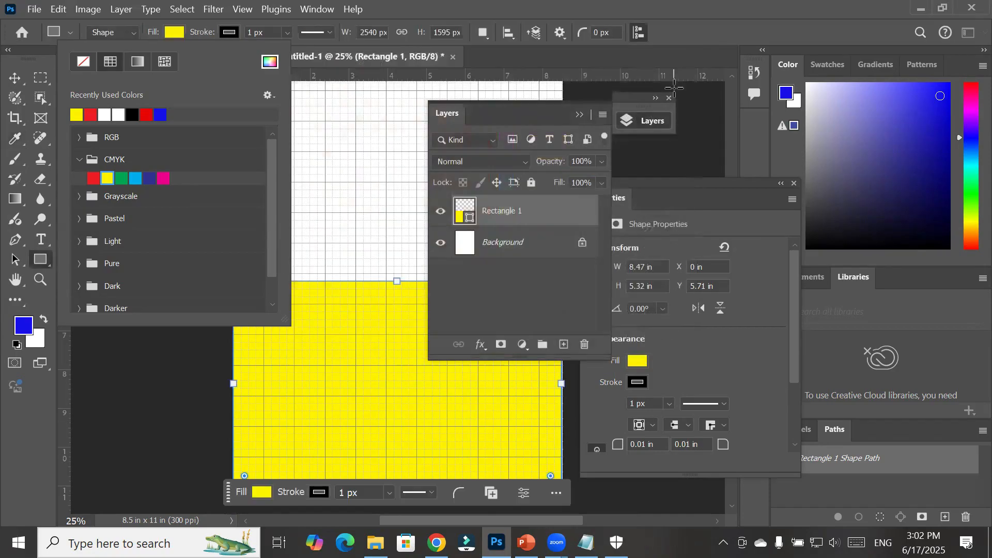
click(671, 89)
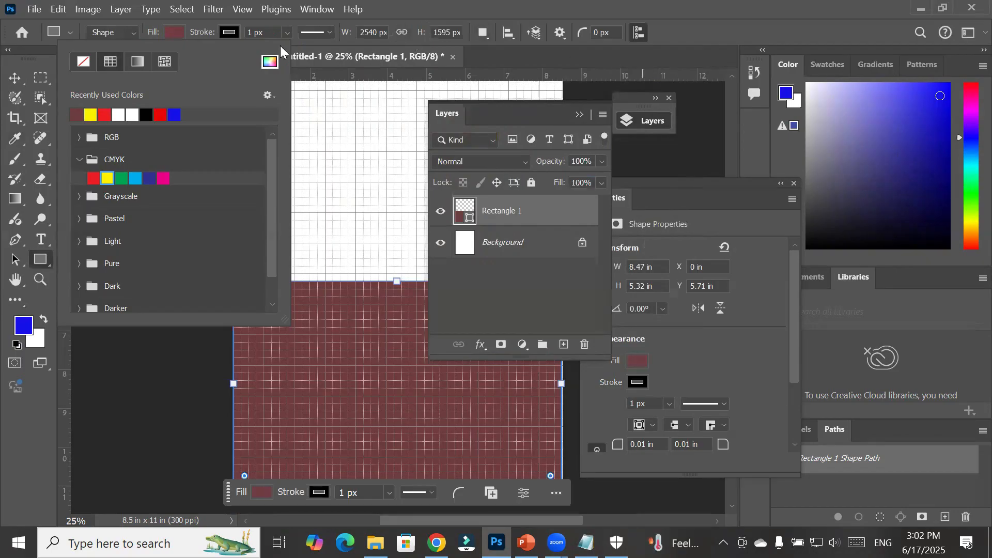
Widen Rectangle 1's stroke to about 75.64 px and examine the border closely at its upper corner
click(286, 31)
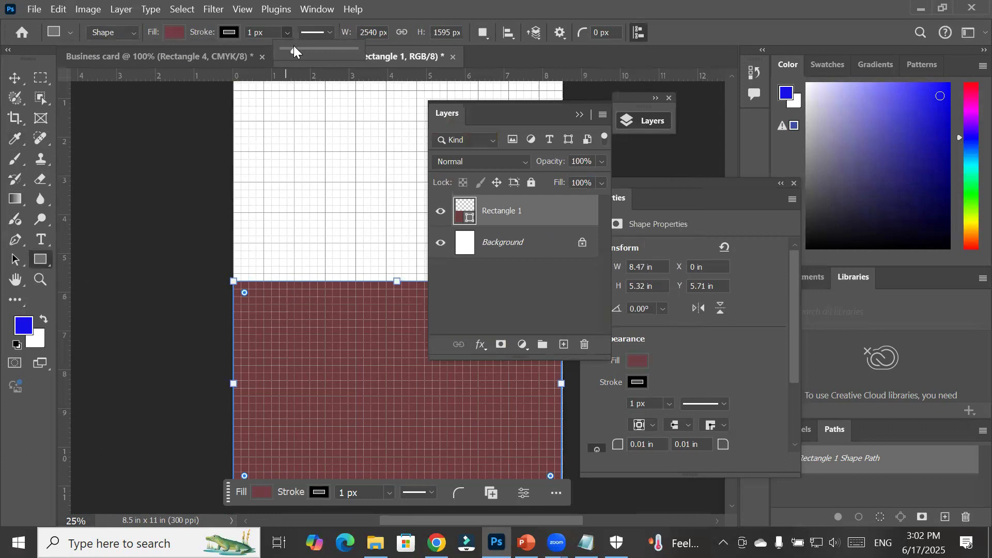
drag(294, 47, 315, 44)
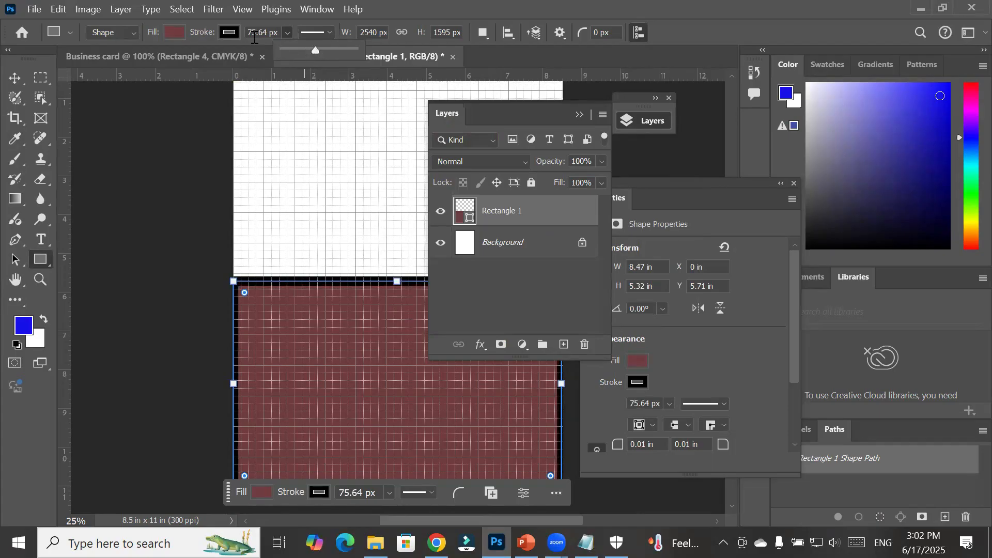
click(254, 38)
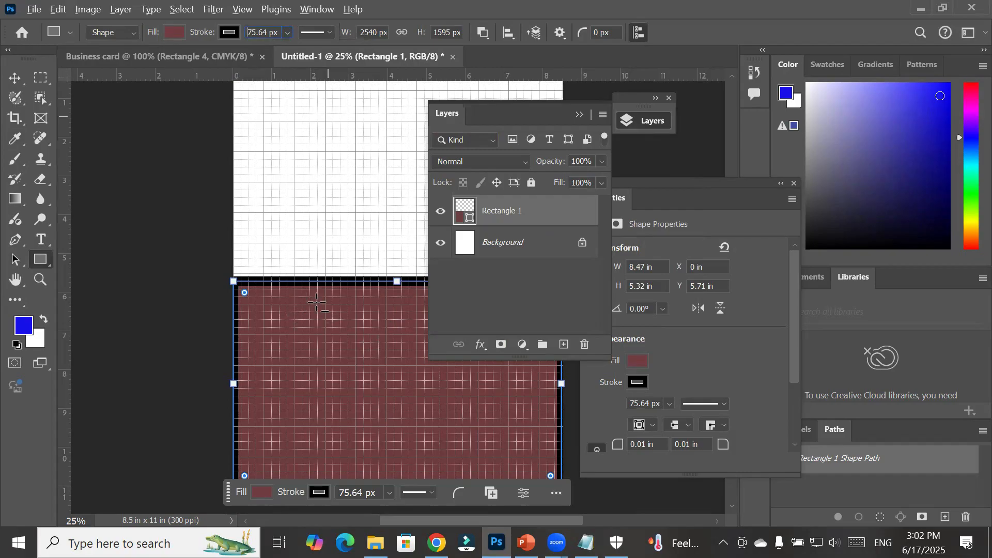
click(13, 83)
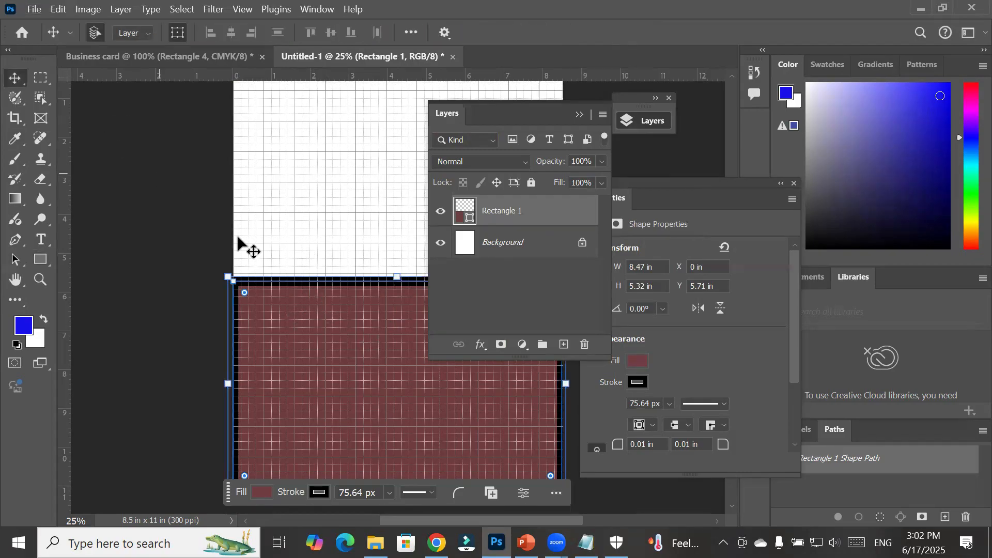
scroll(327, 290, up, 5)
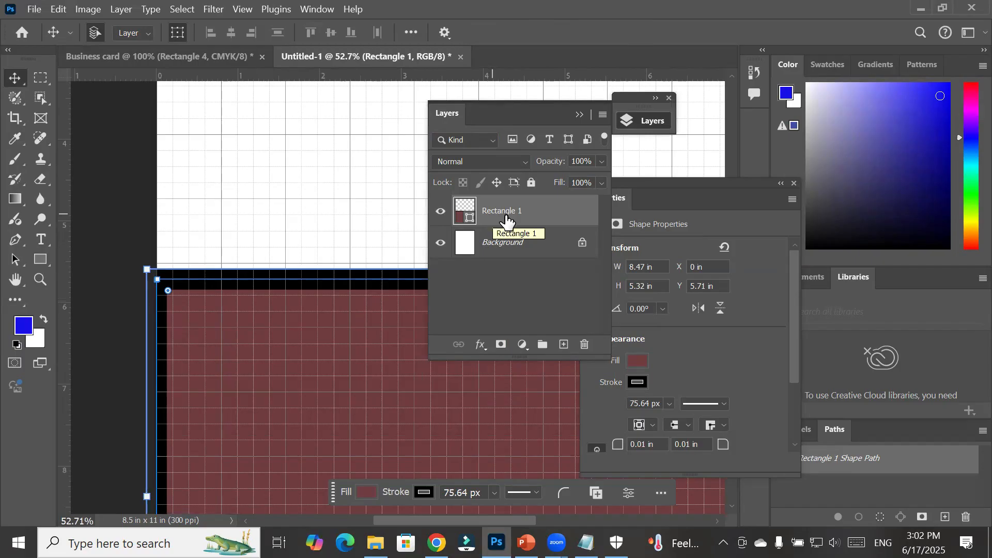
Place the Properties panel over the page beside the layer list and increase Rectangle 1's stroke width to about 119.3 px
click(45, 261)
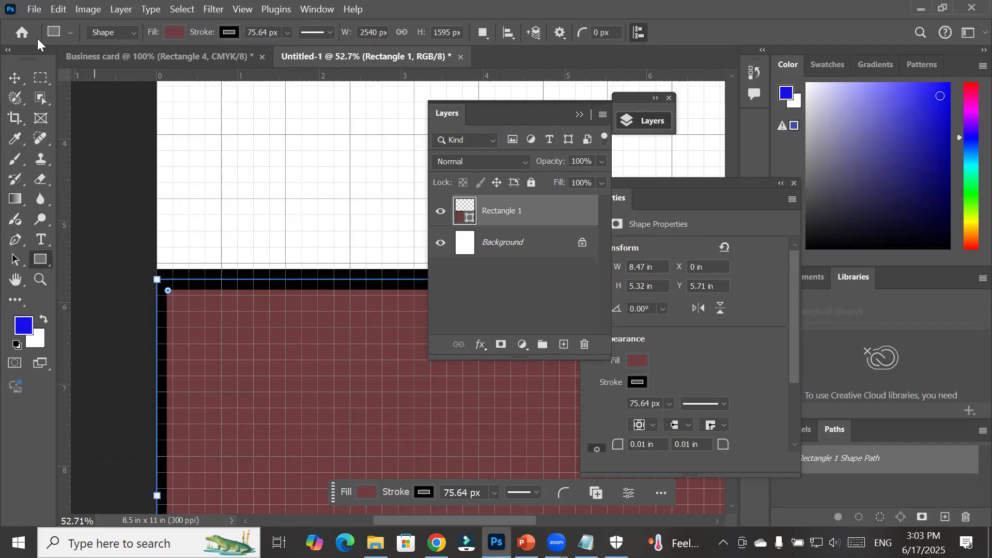
drag(660, 186, 266, 150)
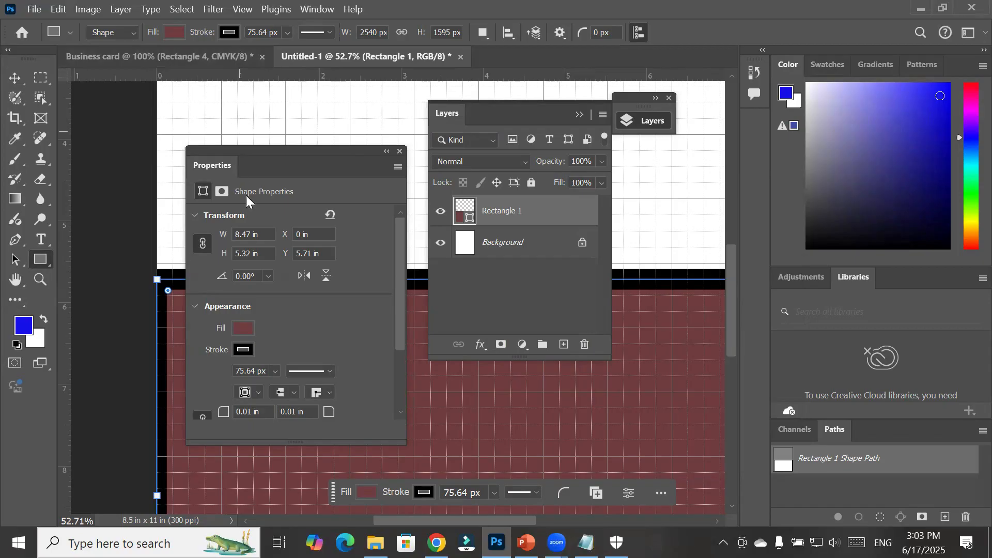
click(275, 371)
mouse_move(285, 389)
mouse_down()
mouse_move(271, 393)
mouse_move(300, 389)
mouse_up()
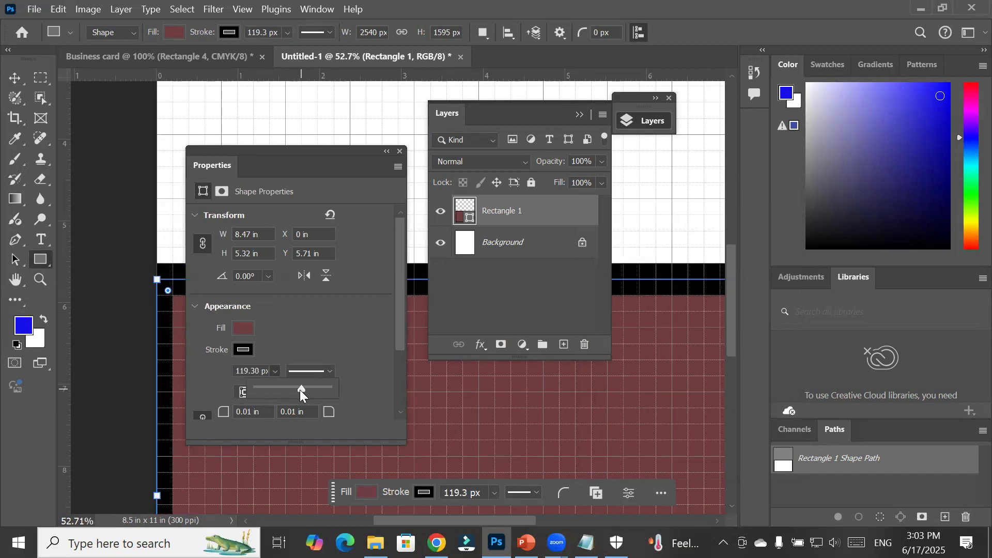
Change Rectangle 1's stroke color to red and finally to blue from the recently used colors
click(242, 349)
click(232, 315)
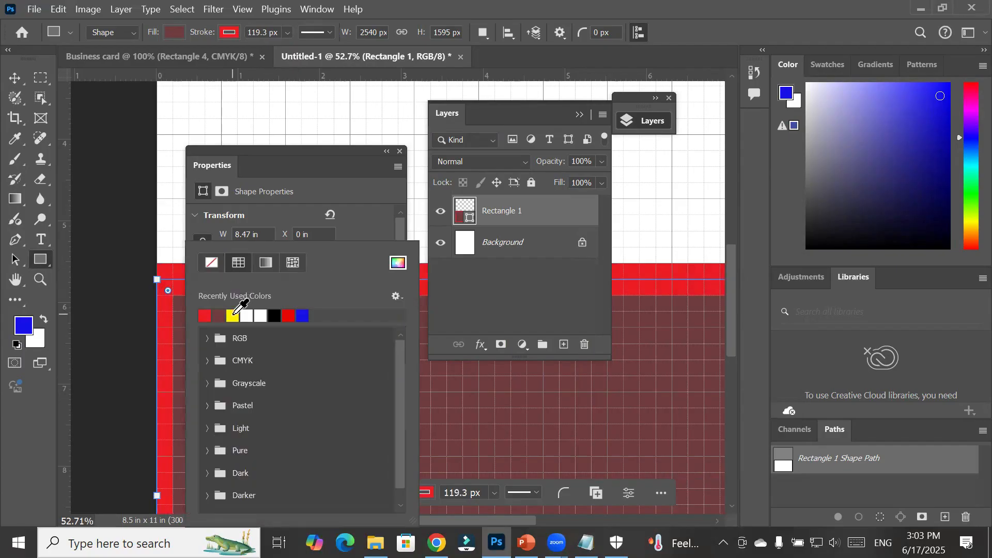
click(304, 315)
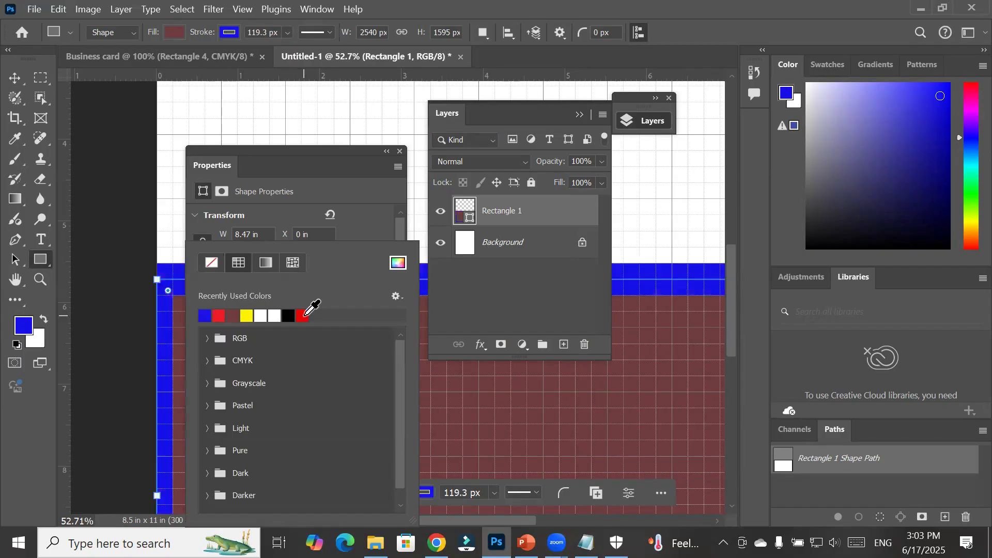
click(291, 153)
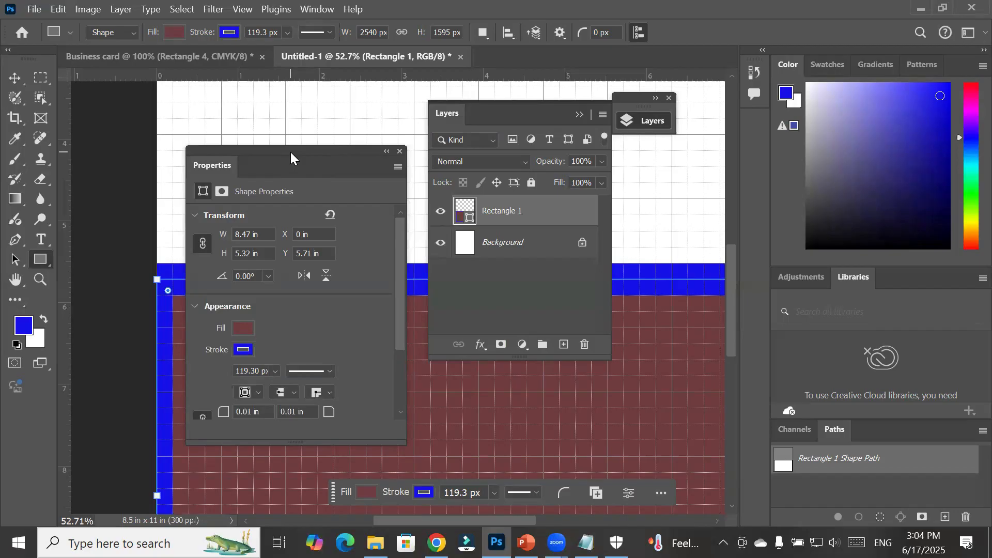
Zoom out to about 27%, place the Properties panel beside the page, and collapse the Properties and Layers panels
scroll(392, 338, down, 2)
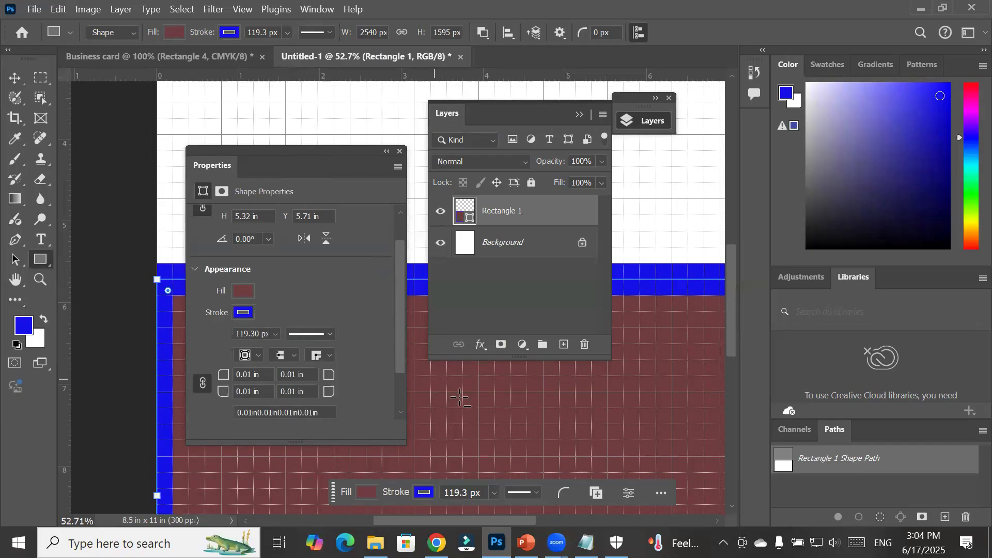
scroll(504, 425, down, 1)
scroll(505, 424, down, 3)
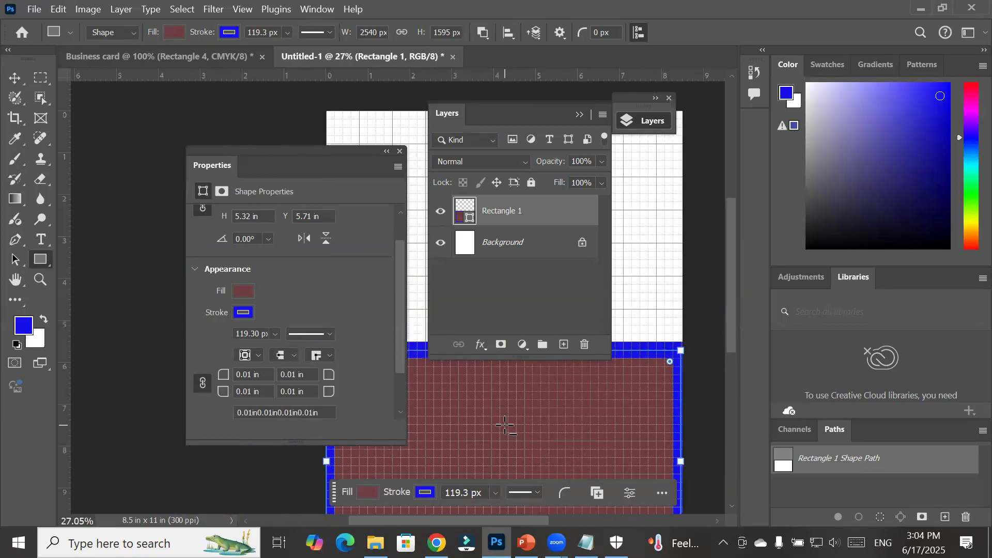
drag(258, 150, 157, 121)
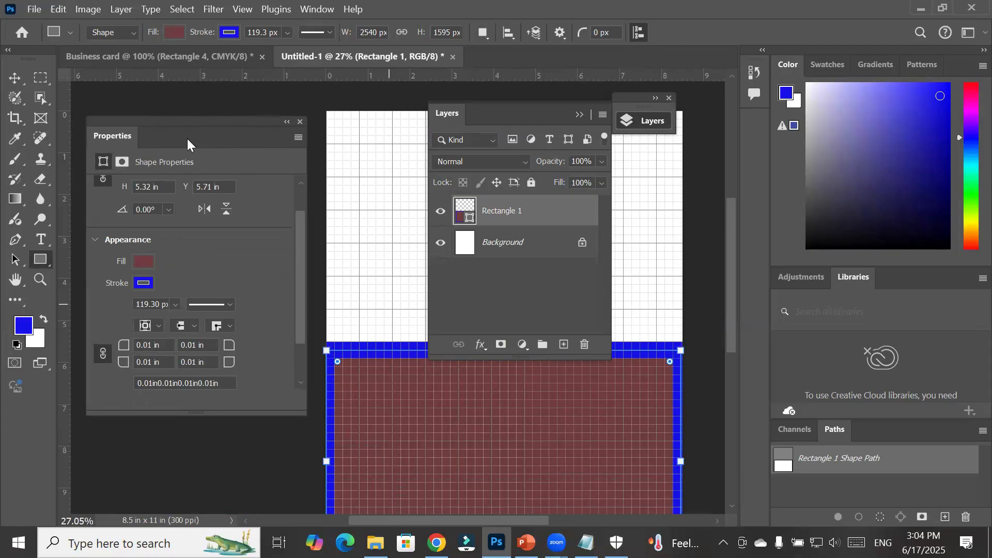
double_click(292, 129)
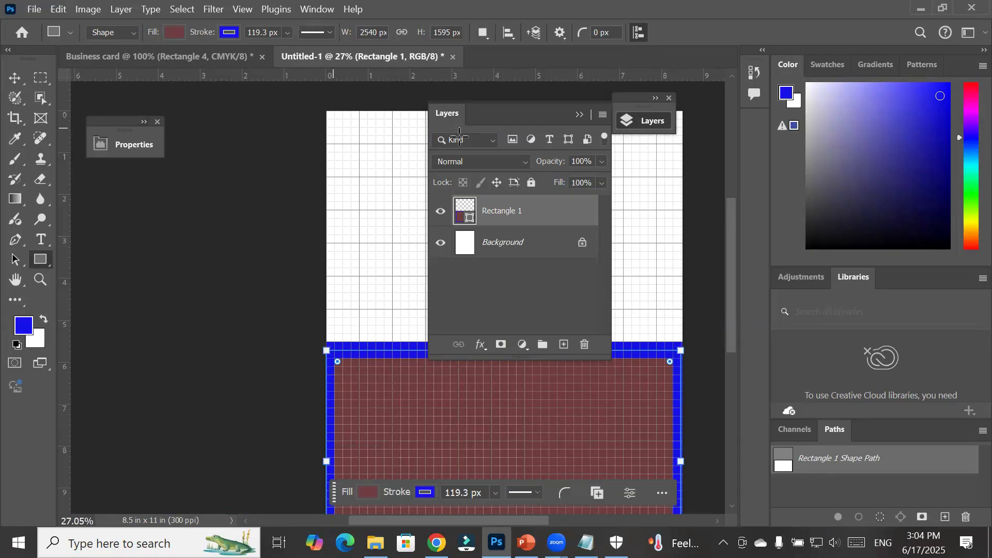
click(580, 115)
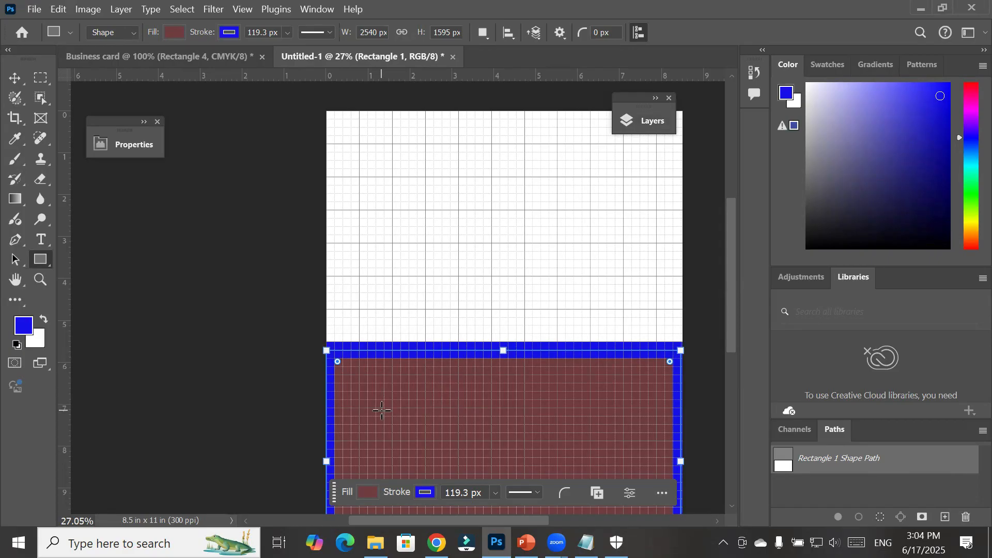
Move Rectangle 1 up about 5.51 in so that its border meets the page's top edge
click(13, 80)
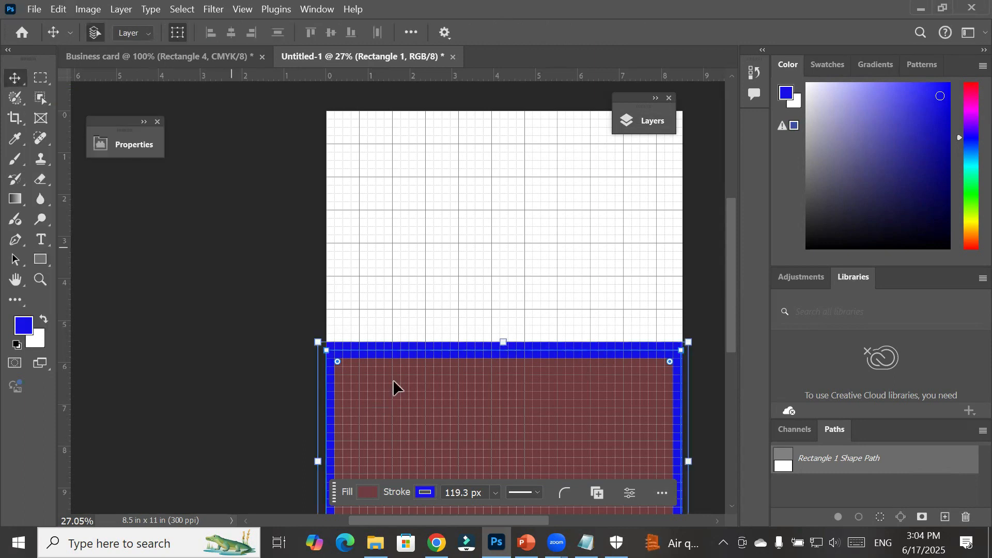
drag(478, 421, 478, 196)
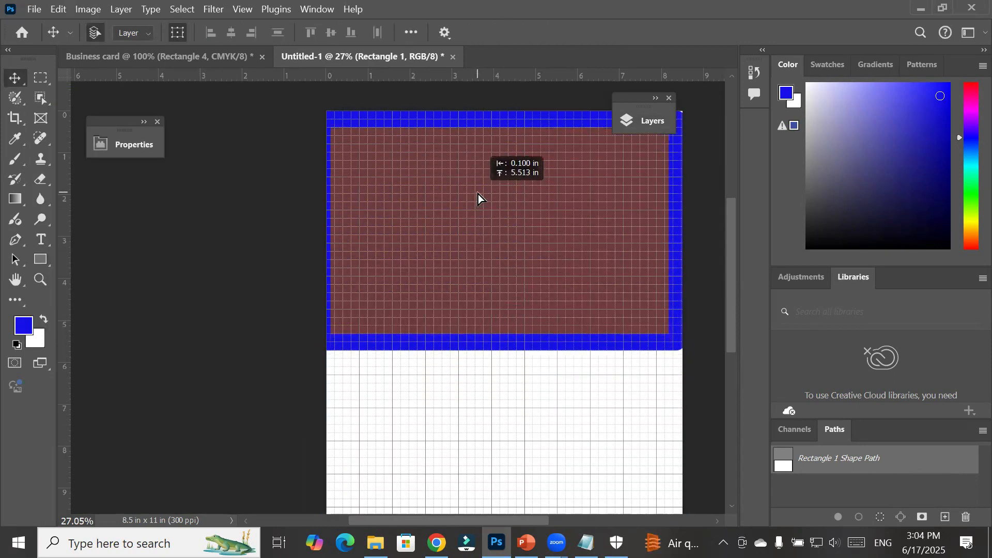
click(43, 238)
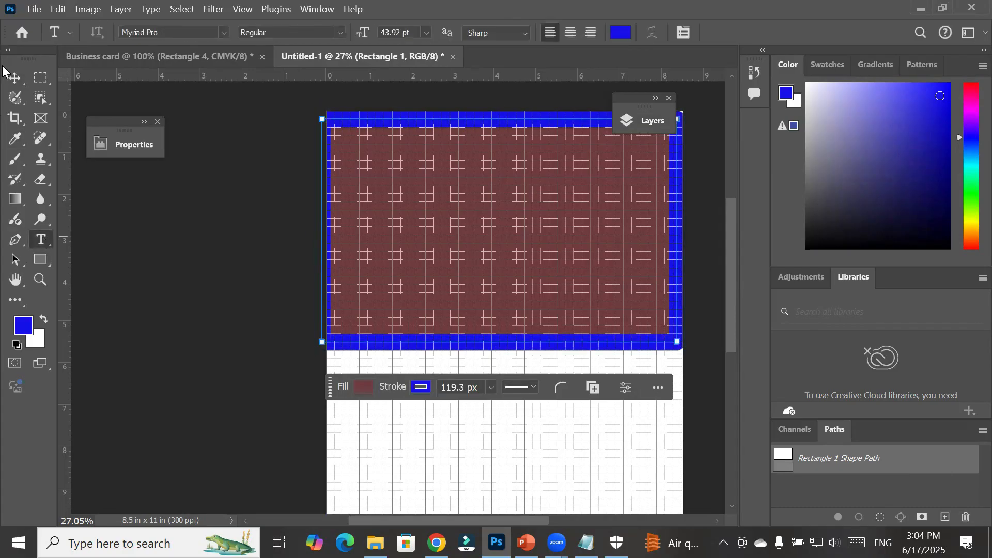
click(19, 80)
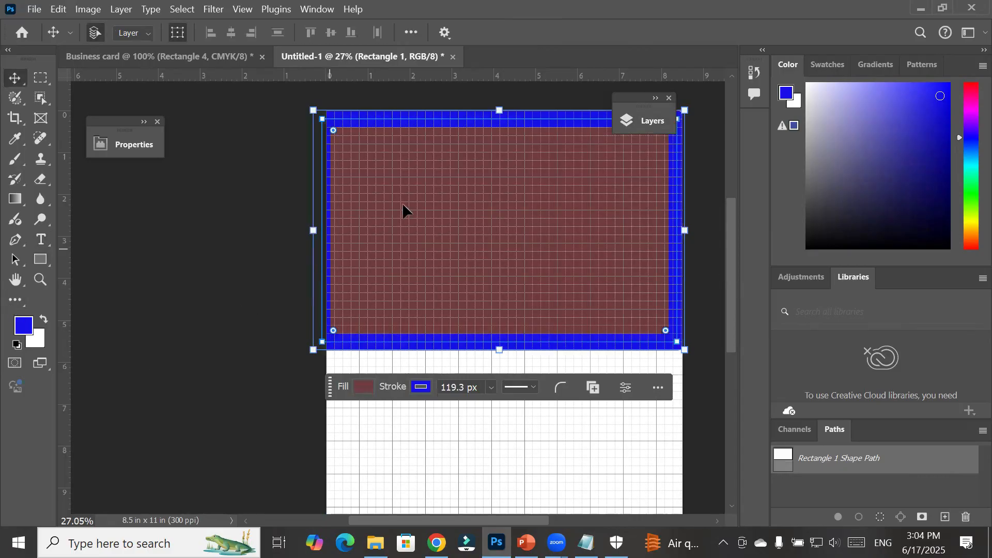
Show the layer list, dock the Properties panel in the Adjustments and Libraries group, and make that group taller
click(632, 119)
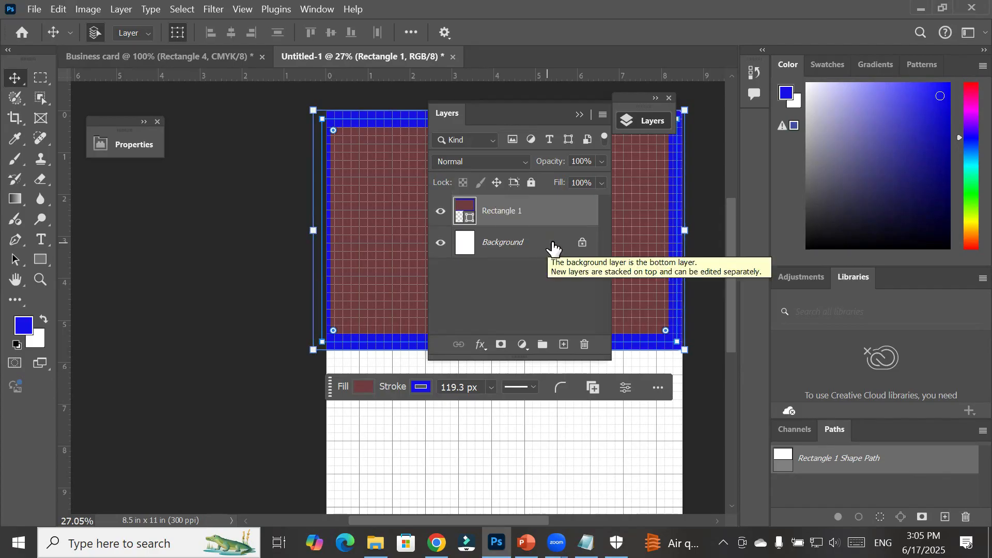
mouse_move(113, 126)
mouse_down()
mouse_move(424, 219)
mouse_move(824, 290)
mouse_move(793, 291)
mouse_move(790, 274)
mouse_up()
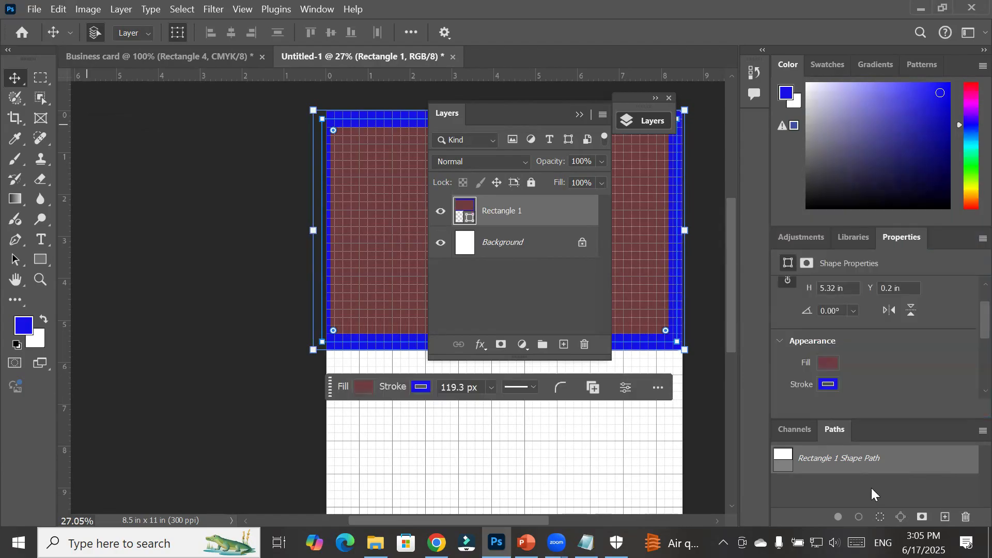
mouse_move(897, 236)
mouse_down()
mouse_move(838, 251)
mouse_move(782, 239)
mouse_move(791, 228)
mouse_up()
mouse_move(800, 177)
mouse_down()
mouse_move(835, 209)
mouse_move(893, 339)
mouse_move(883, 360)
mouse_up()
mouse_move(875, 298)
mouse_down()
mouse_move(807, 308)
mouse_move(830, 284)
mouse_move(872, 291)
mouse_move(785, 300)
mouse_move(797, 281)
mouse_move(816, 281)
mouse_move(814, 295)
mouse_up()
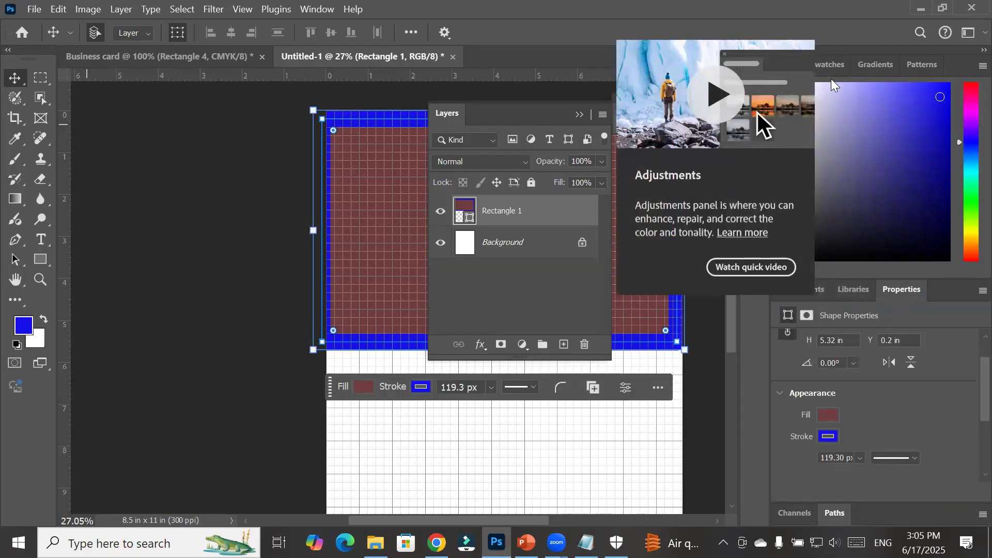
Reorder the docked panel group so that Properties comes first, followed by Libraries and Adjustments
drag(915, 291, 857, 291)
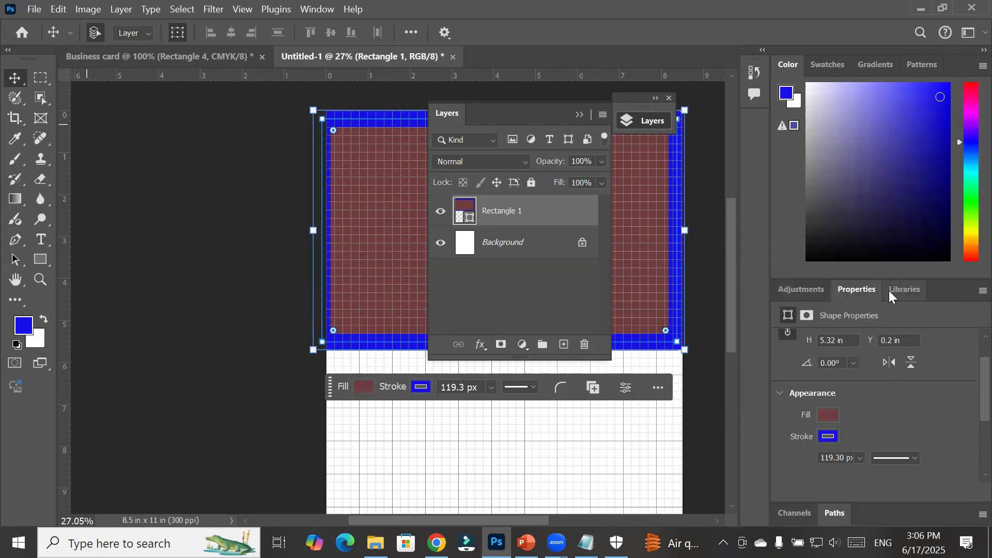
drag(795, 288, 894, 293)
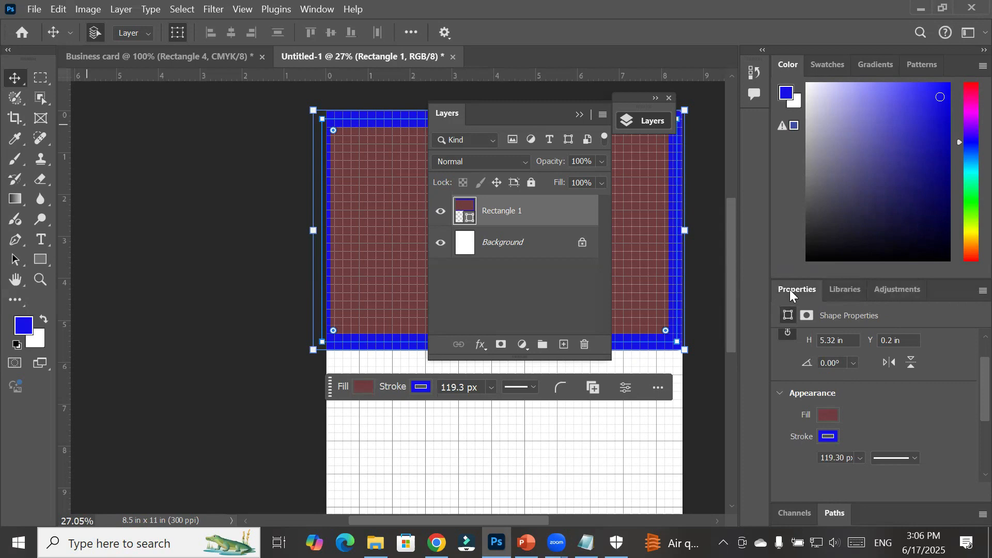
Change Rectangle 1's fill to yellow from the recently used colors
click(825, 417)
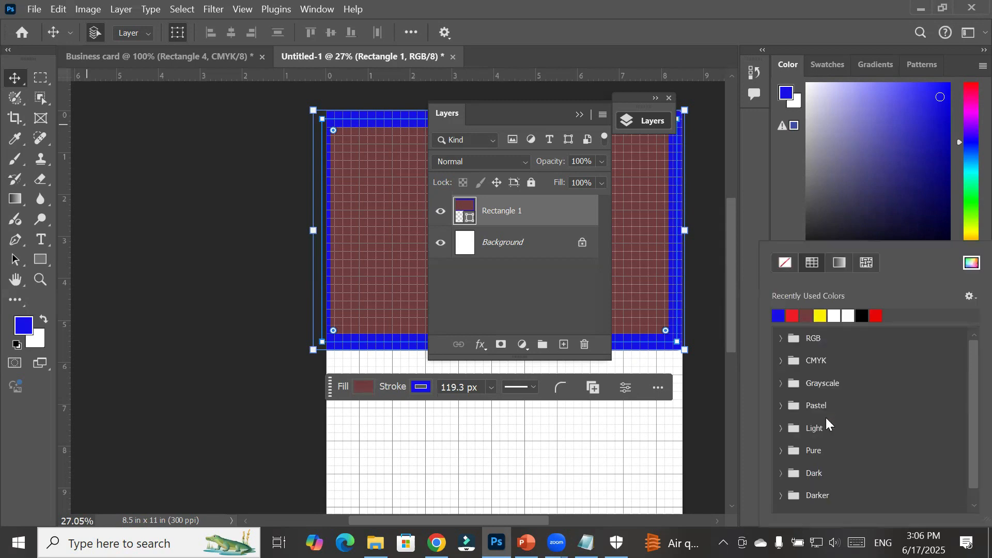
click(819, 315)
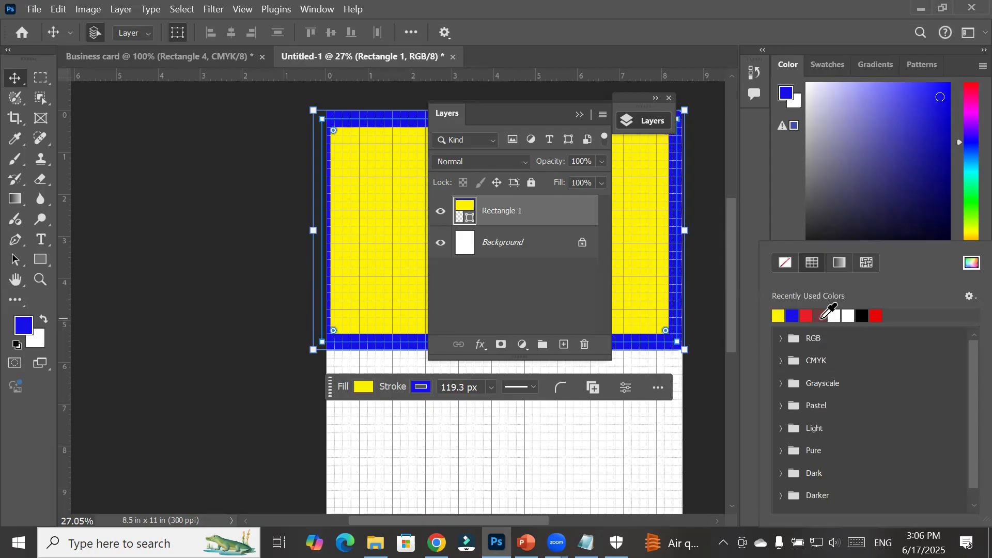
Place the Layers panel beside the page and draw an ellipse about 5.12 by 5.52 in across the rectangle's lower edge
click(41, 259)
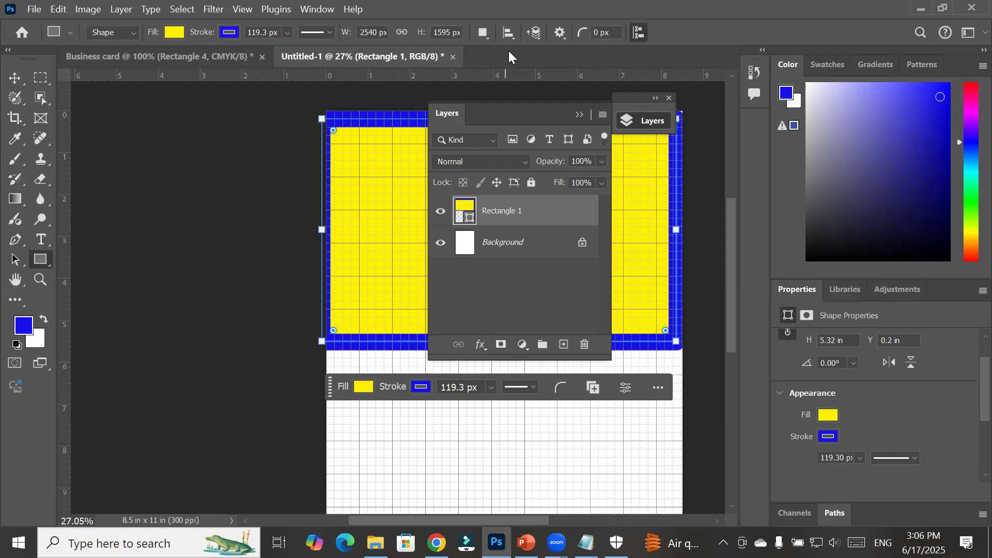
drag(450, 114, 156, 119)
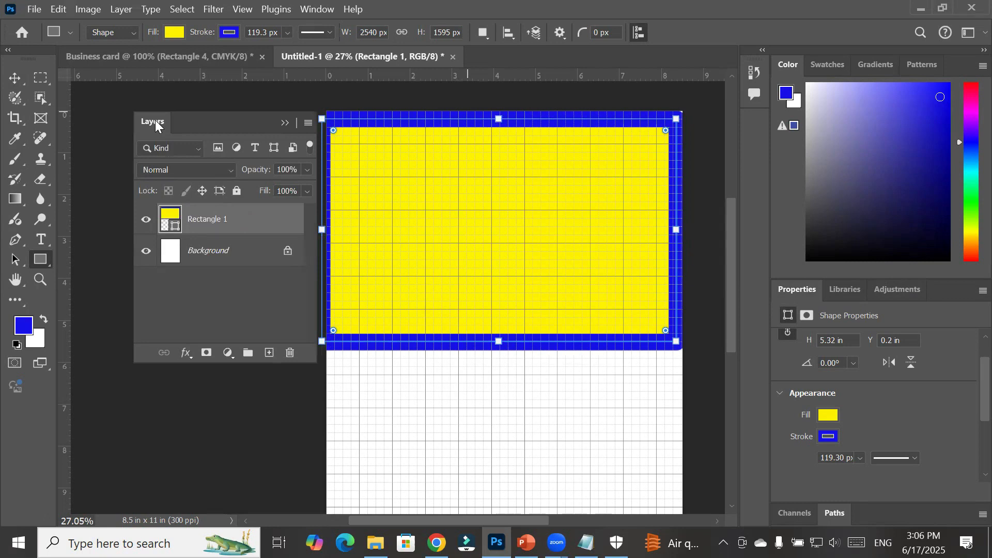
right_click(40, 262)
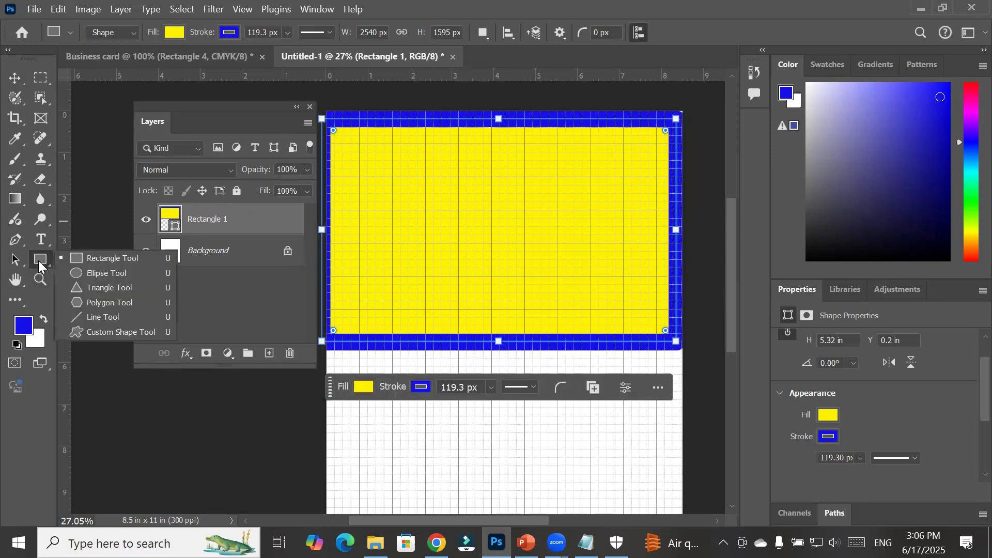
click(111, 272)
drag(402, 232, 616, 465)
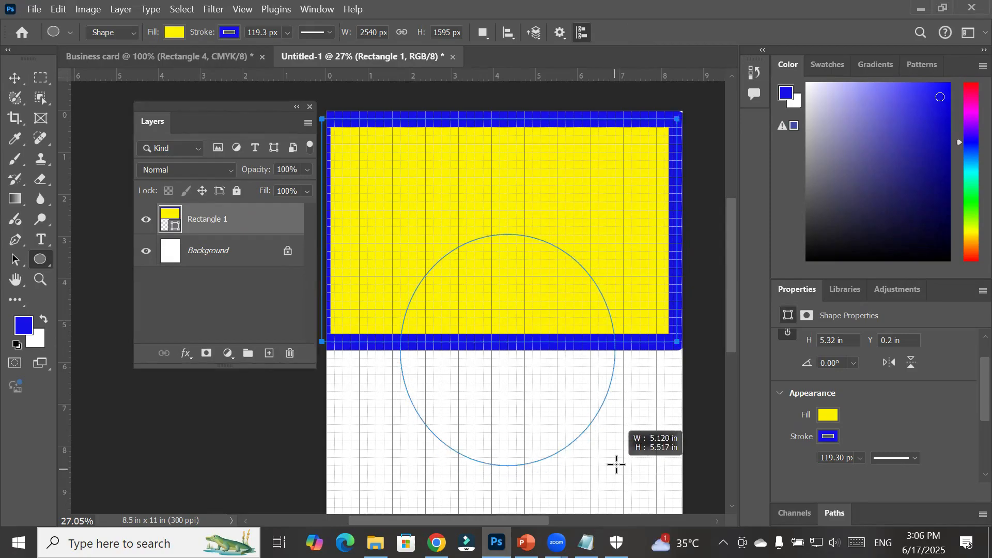
drag(615, 465, 615, 464)
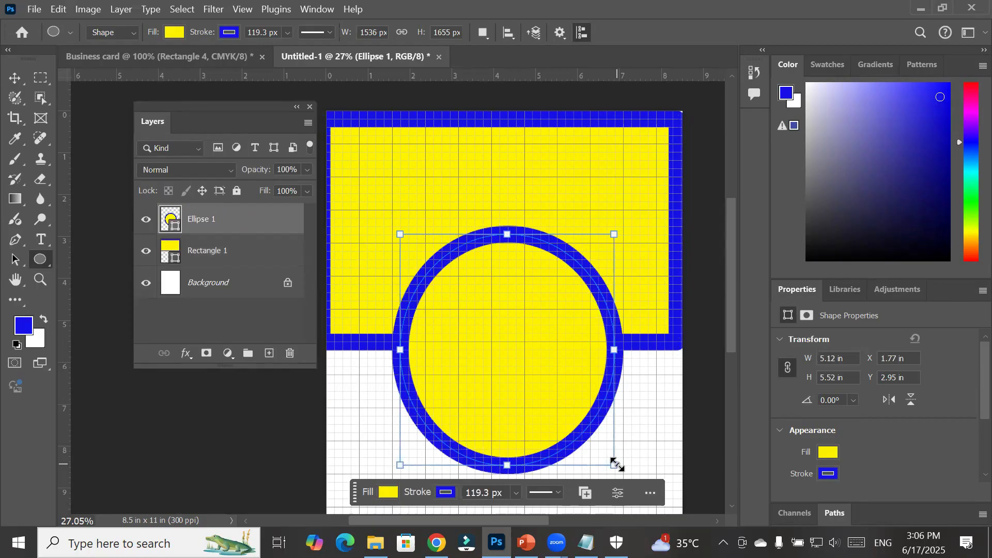
Fill the ellipse with red and set its stroke to black from the recently used colors
click(174, 32)
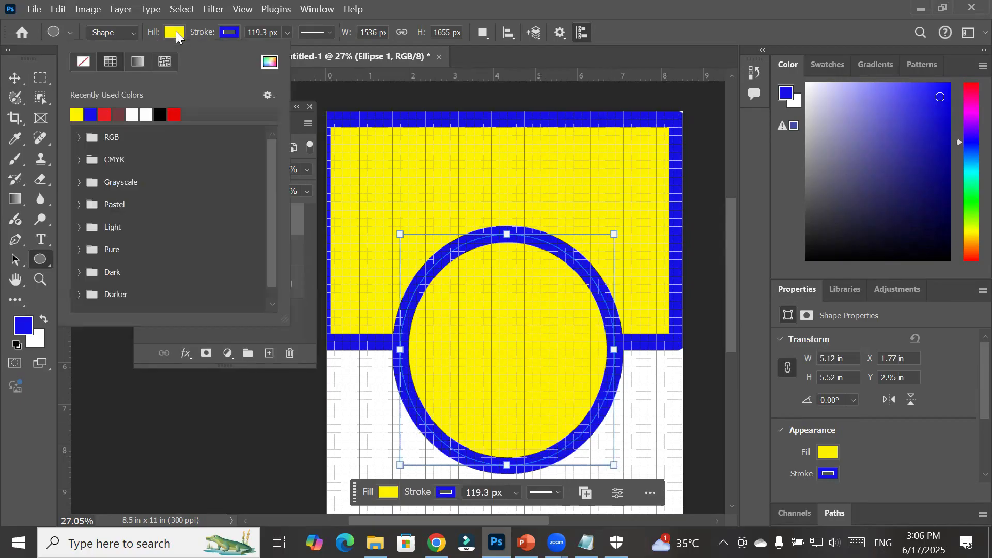
click(175, 114)
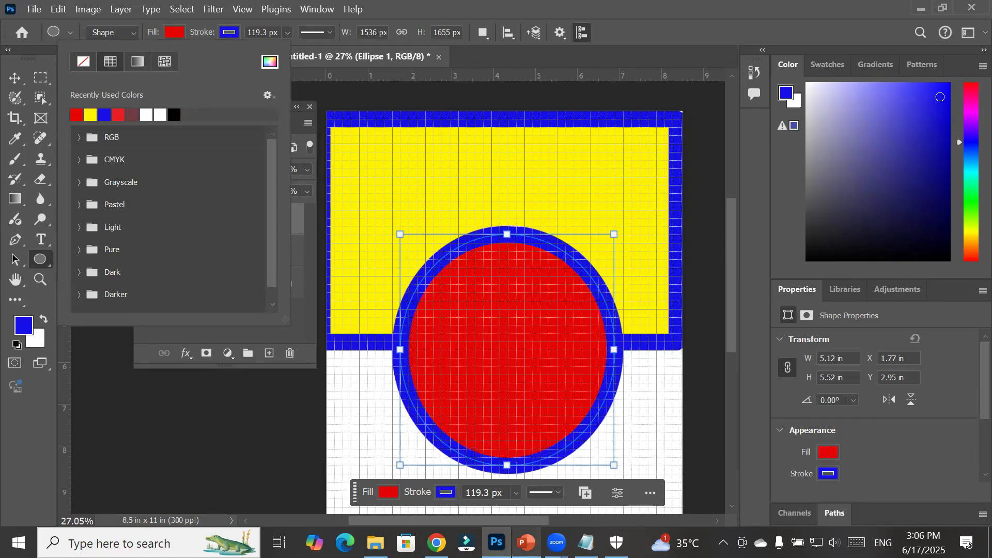
click(230, 33)
click(229, 32)
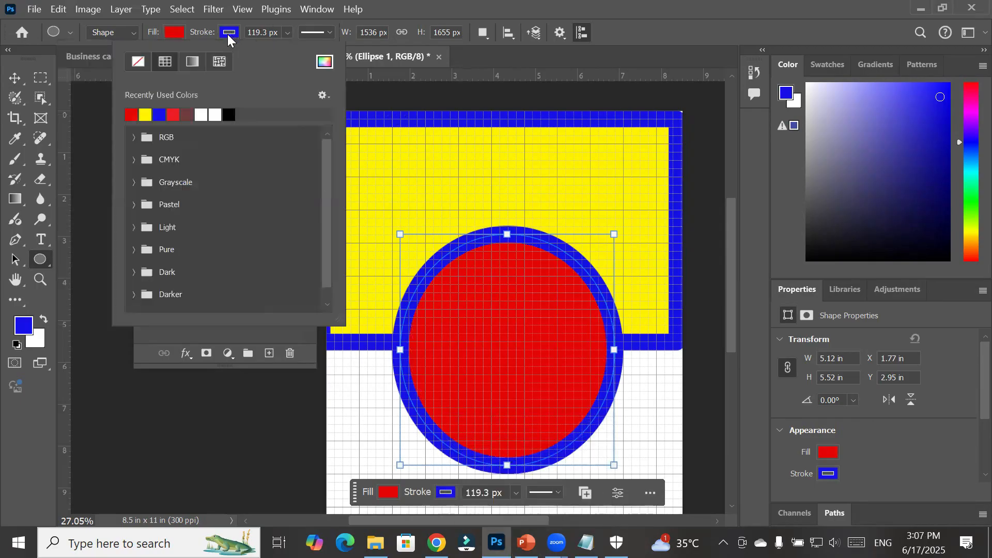
click(173, 114)
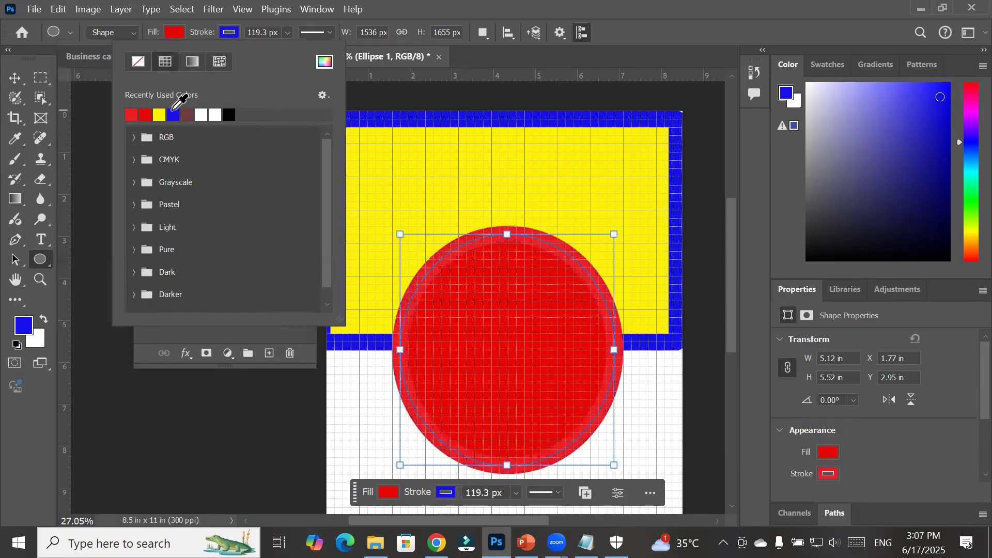
click(228, 115)
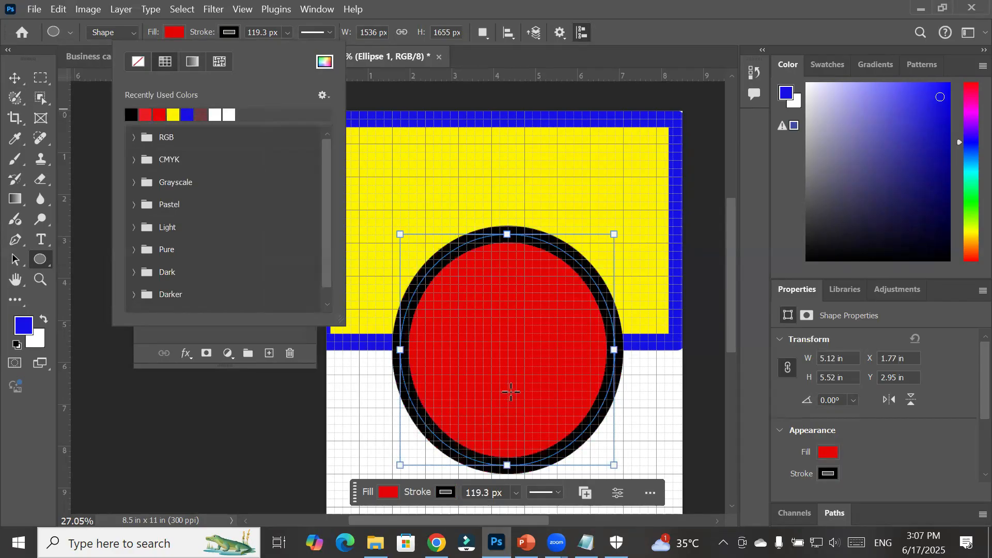
click(15, 78)
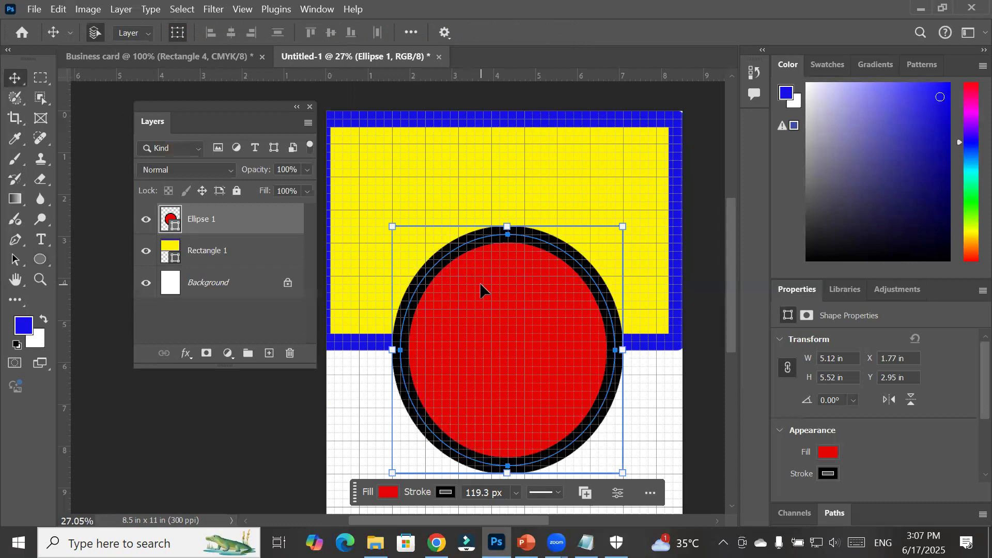
Add the text "Graphic designer" in the yellow area above the ellipse, keeping the Layers panel clear of the page
click(43, 241)
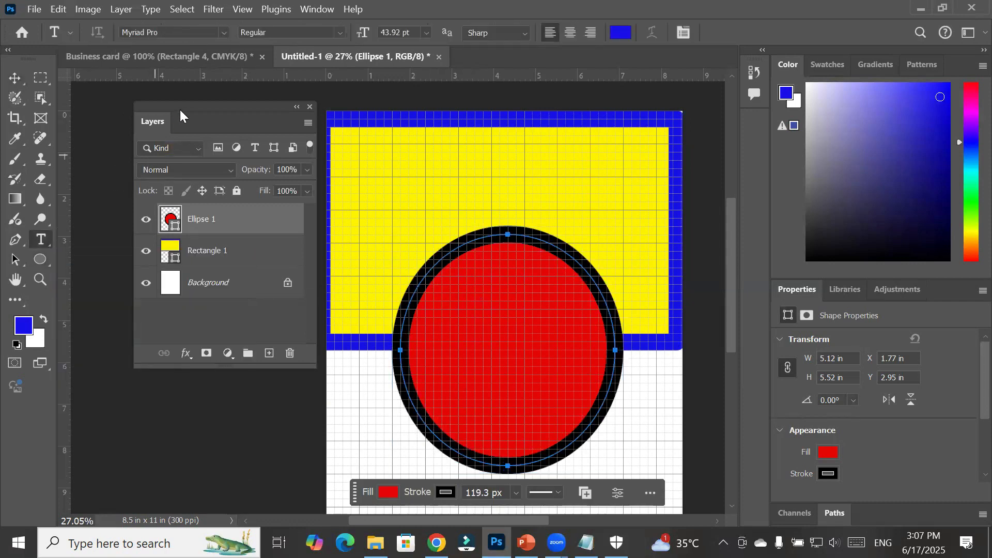
drag(180, 109, 153, 121)
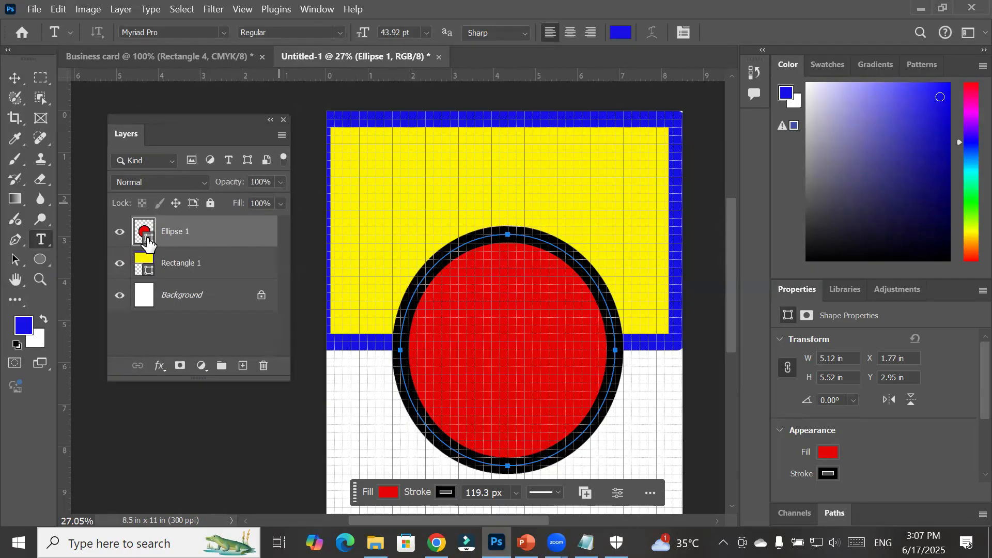
click(405, 167)
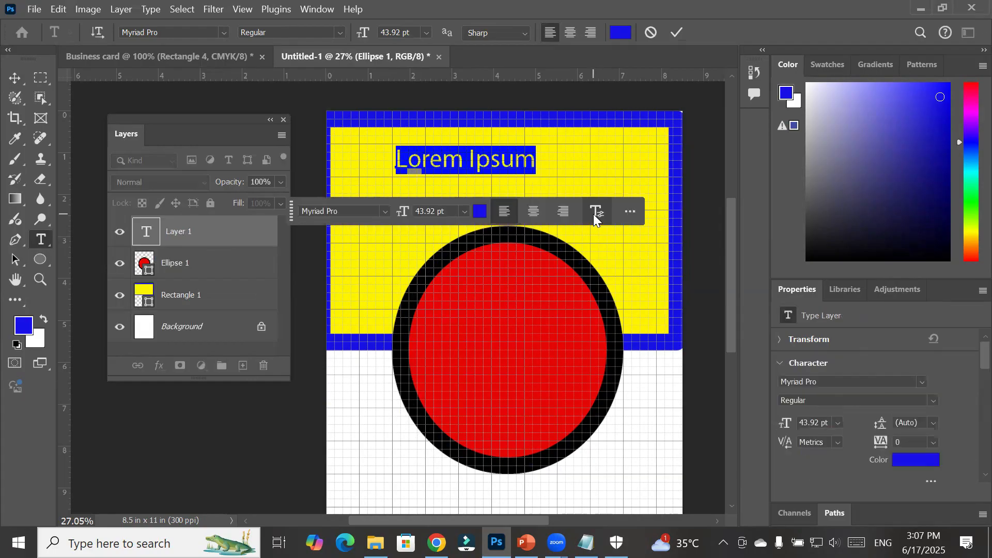
text(G)
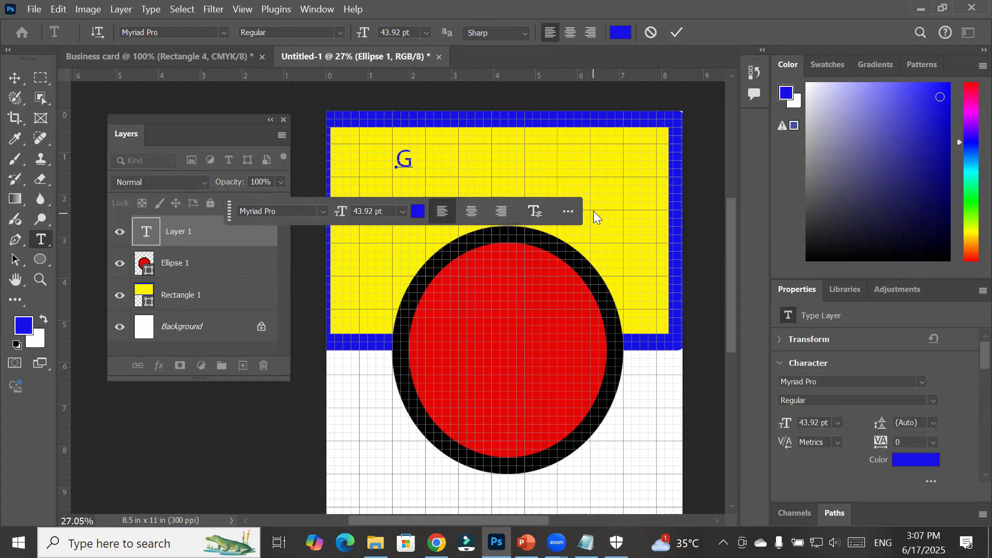
text(rap )
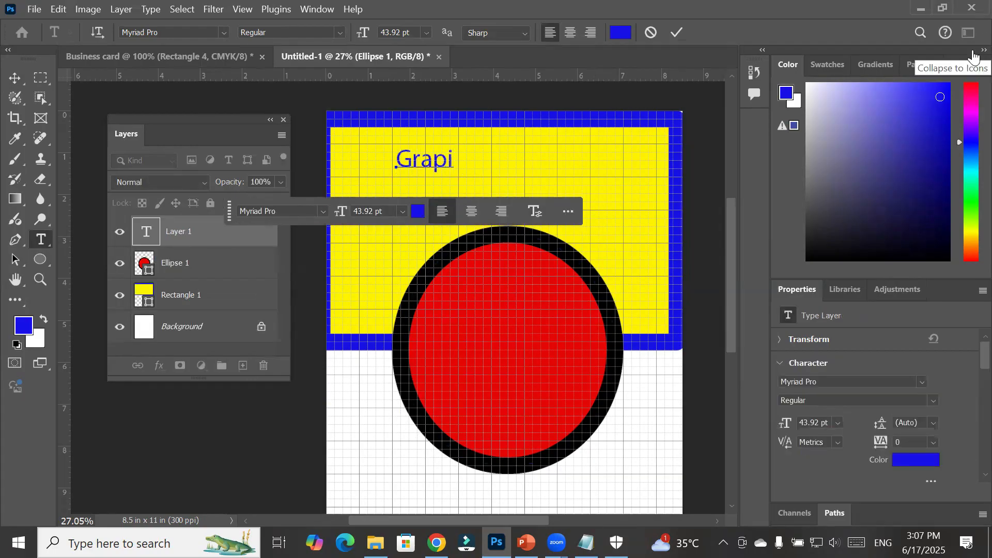
text(hic)
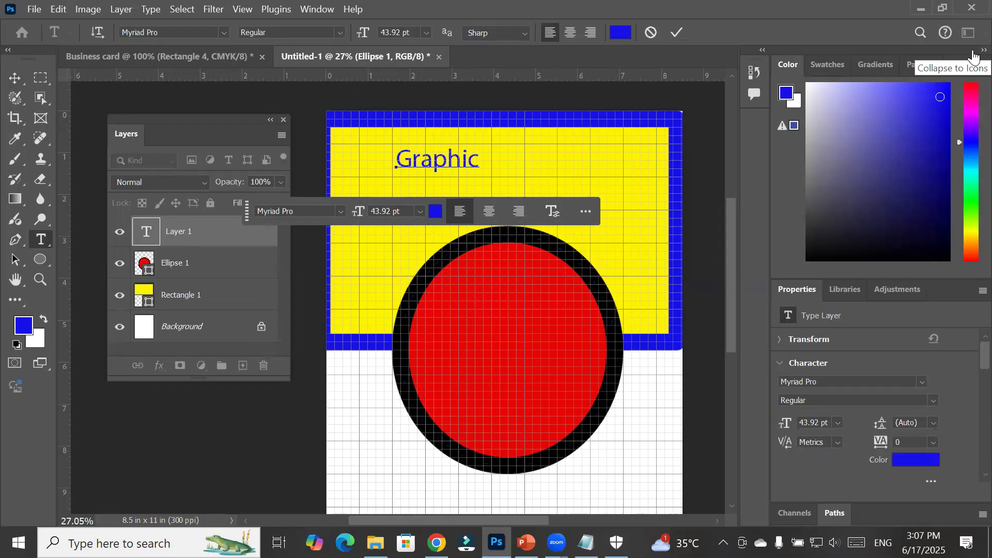
text( desi)
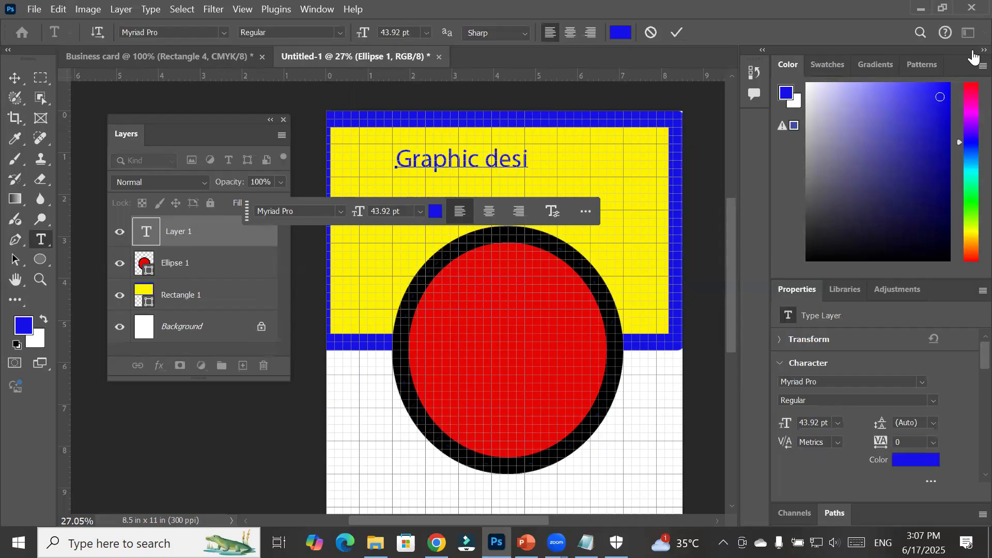
text(gner)
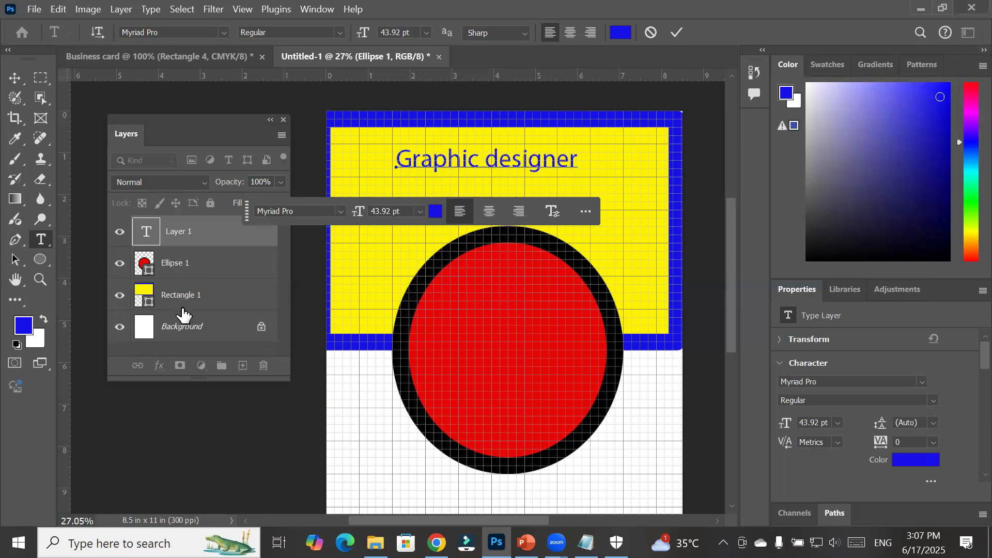
Select the Background, Rectangle 1, Ellipse 1 and Graphic designer layers in turn to view their properties
click(181, 337)
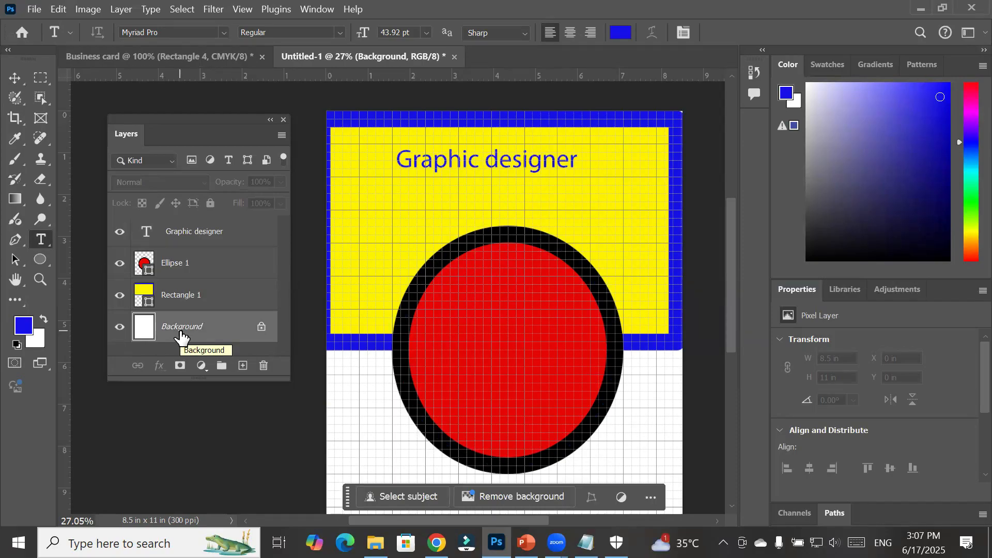
click(190, 294)
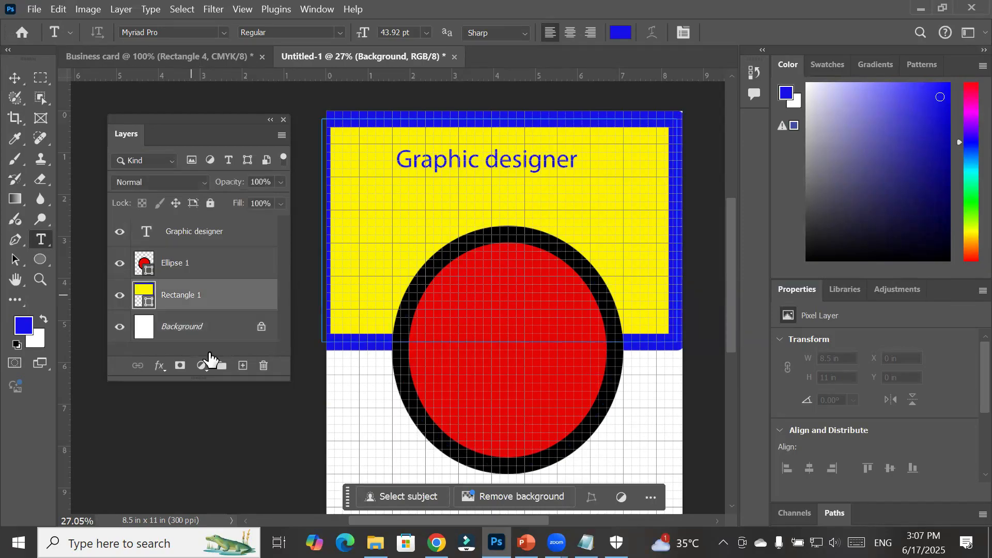
click(195, 270)
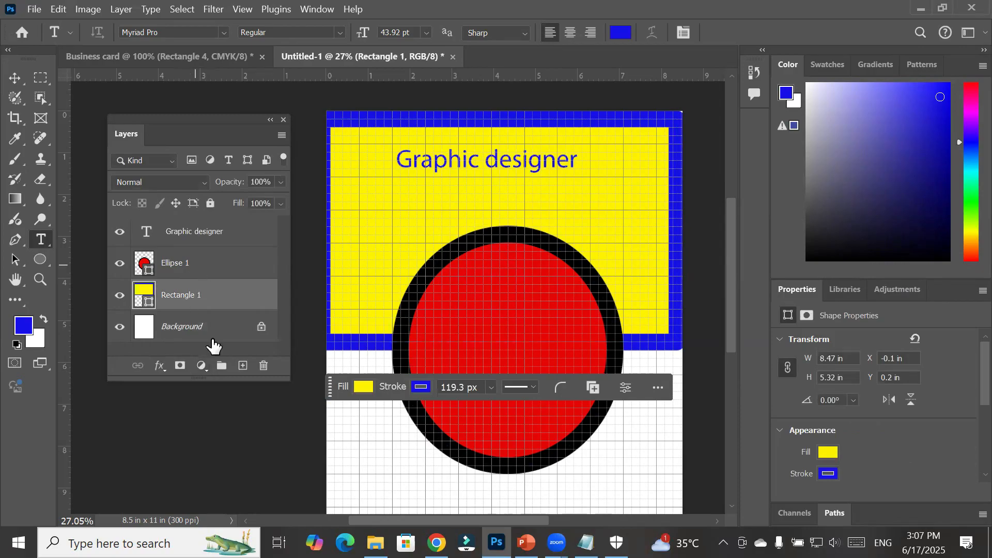
click(228, 238)
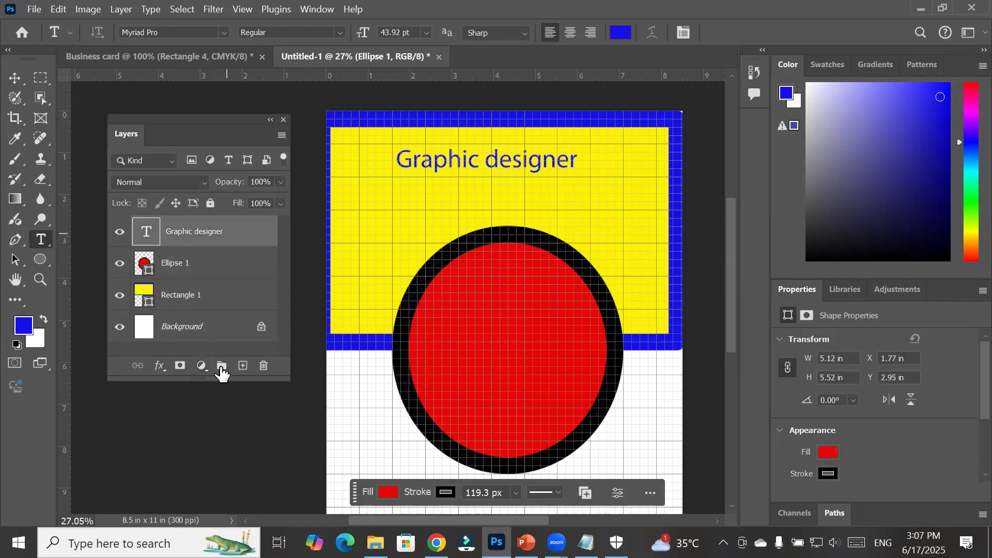
Save the document as the Photoshop file "Cover page layout", replacing the existing file and keeping Maximize Compatibility on
click(32, 9)
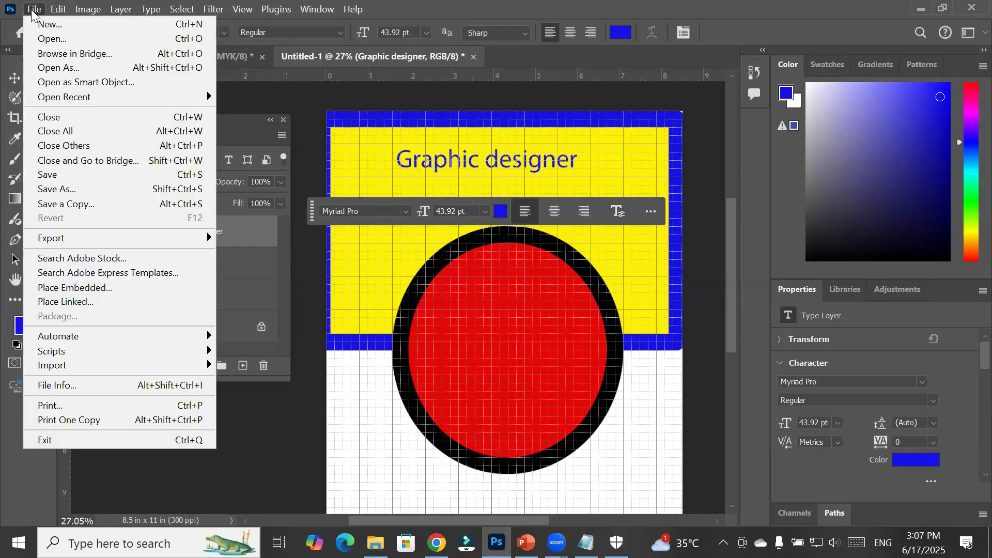
click(90, 175)
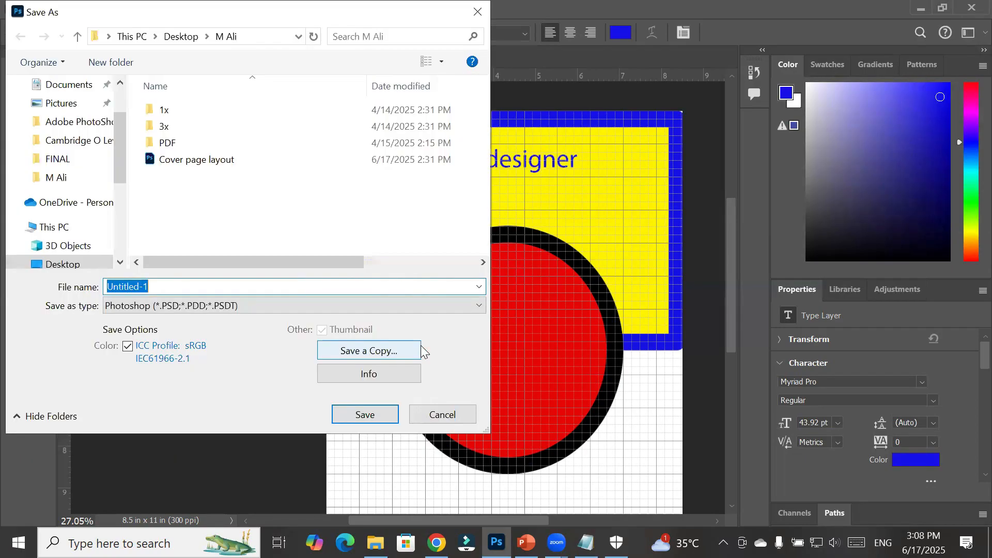
click(173, 163)
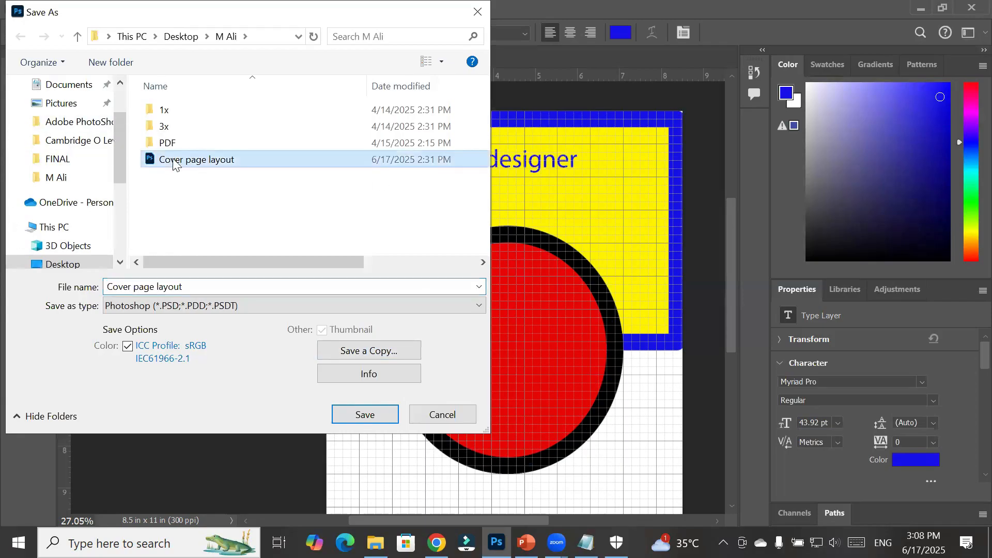
click(350, 413)
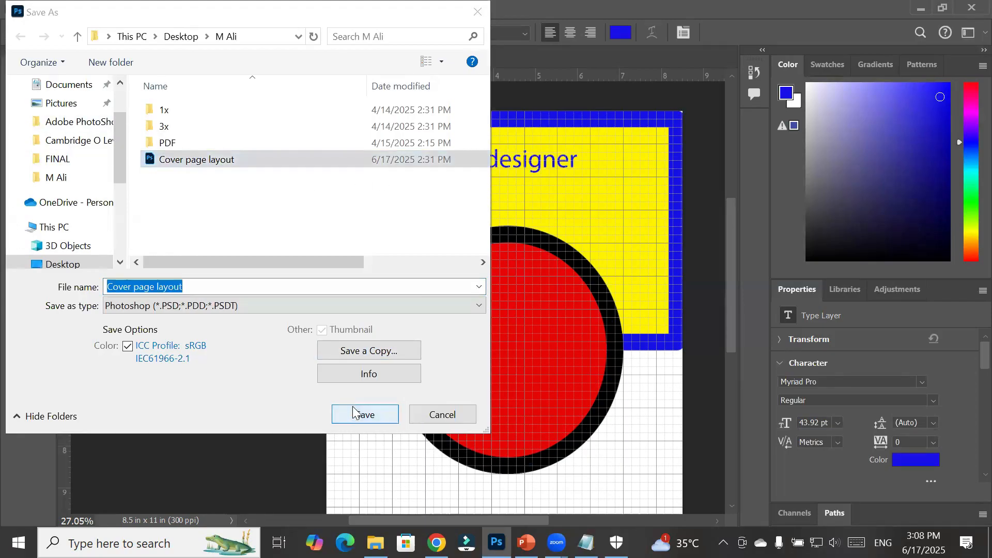
click(527, 274)
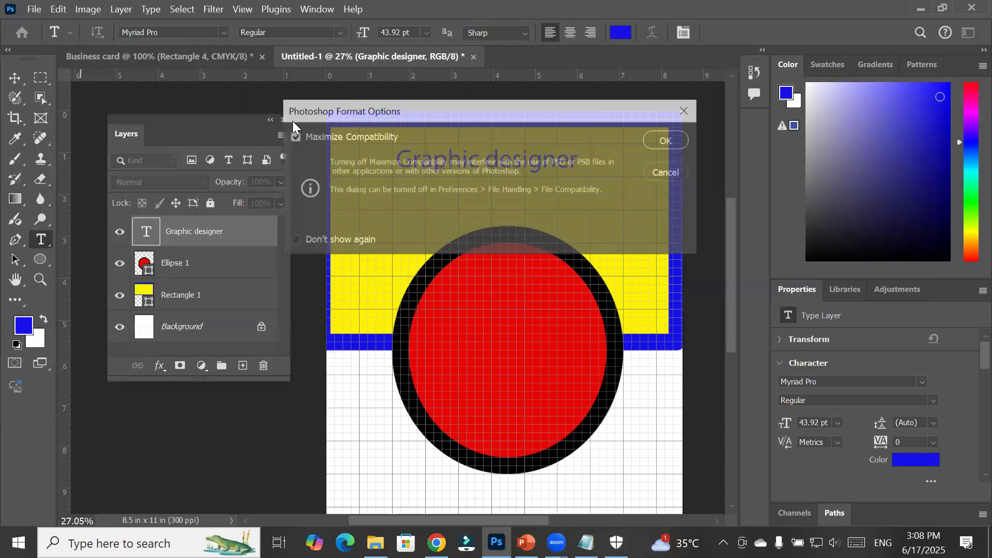
click(653, 139)
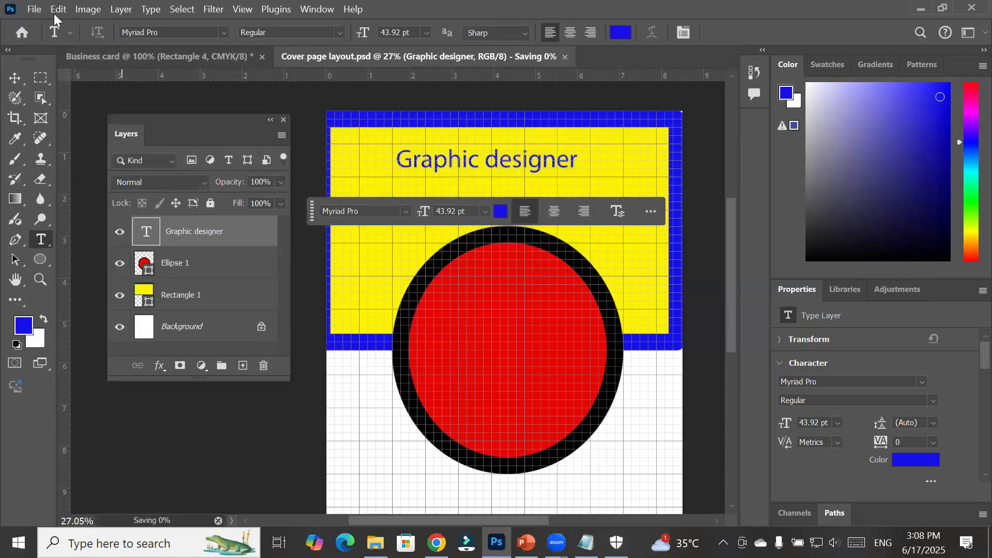
click(39, 9)
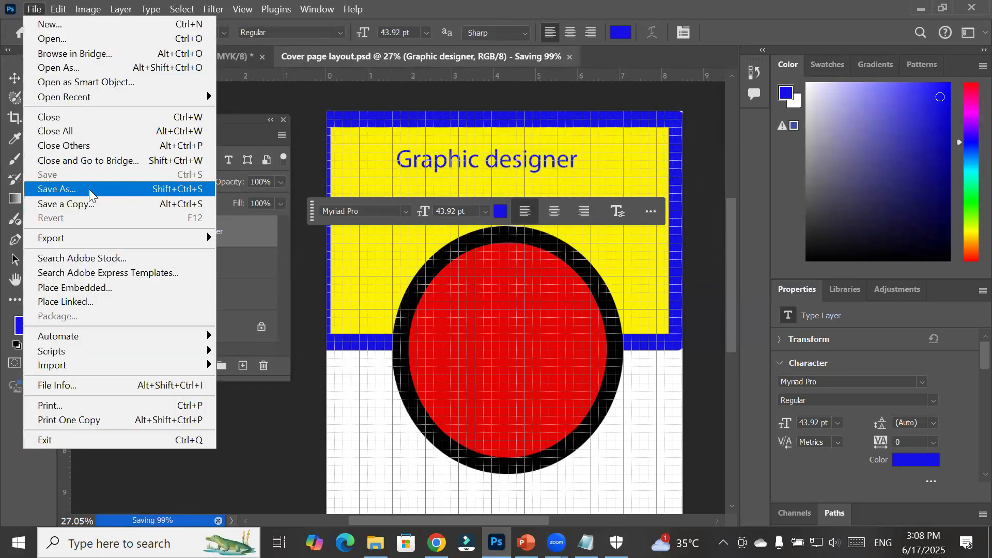
click(36, 189)
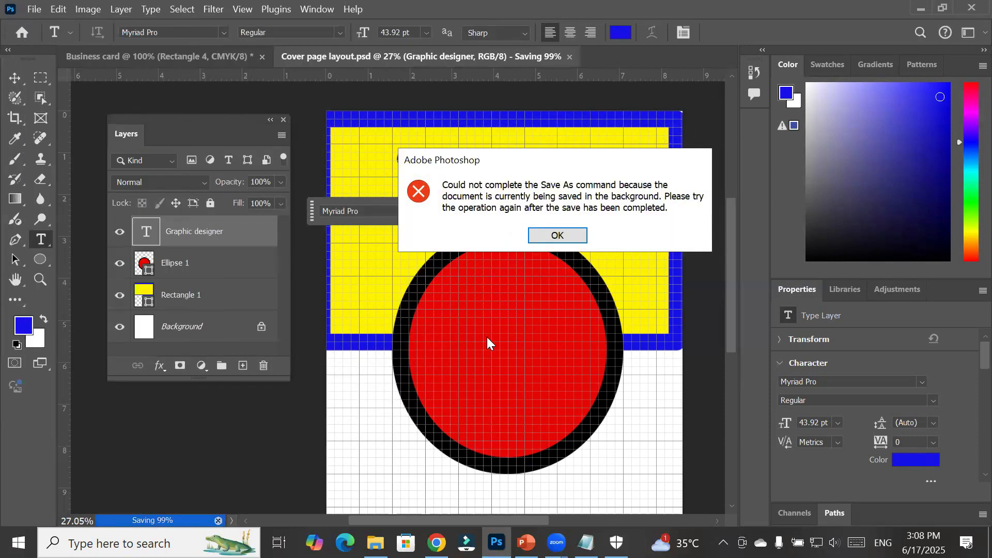
click(557, 236)
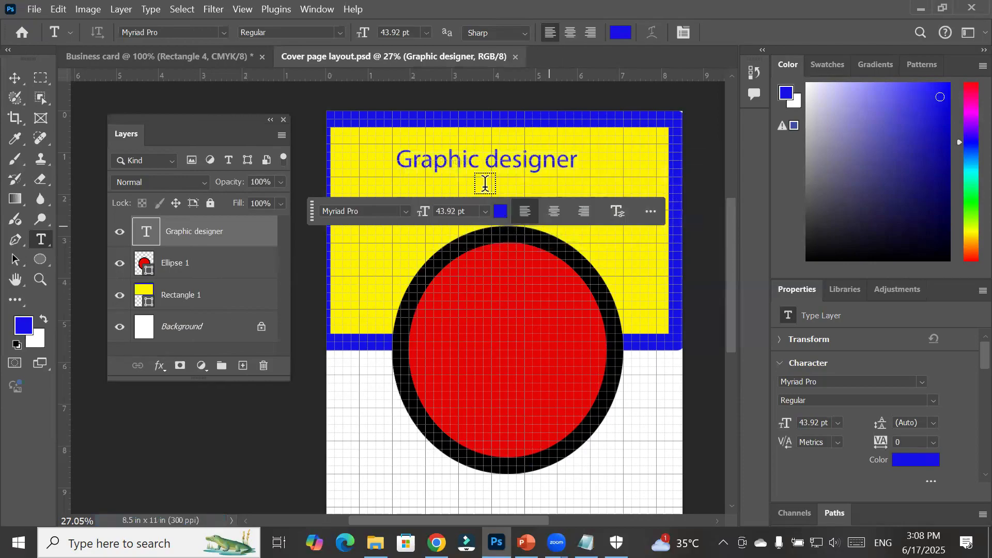
Examine the file formats that Save As offers for the document, cancelling without saving
click(34, 9)
click(101, 187)
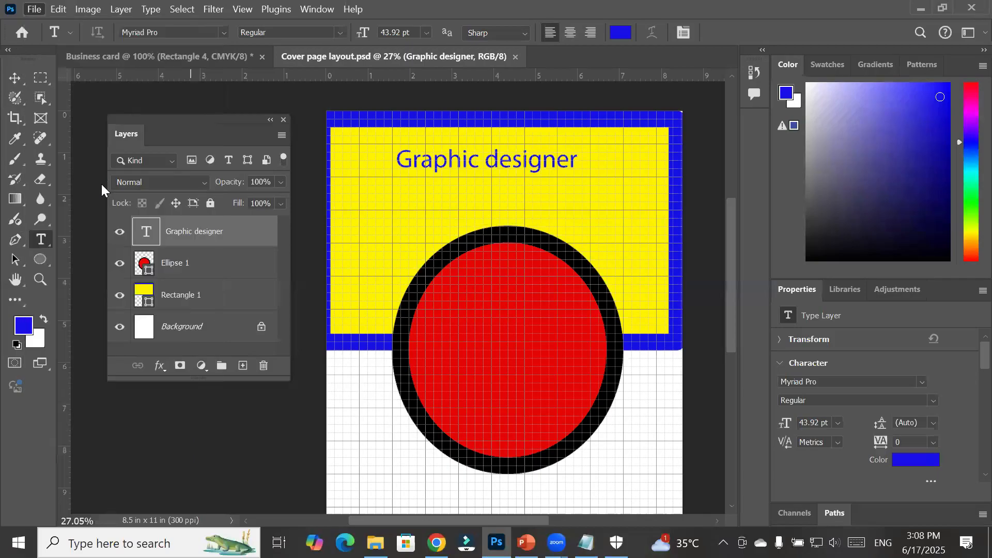
click(214, 308)
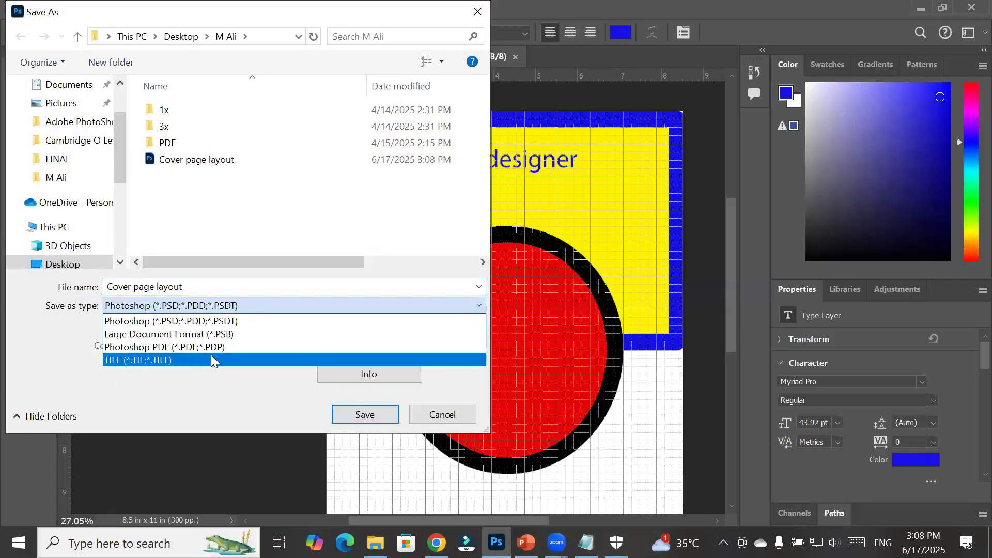
click(265, 231)
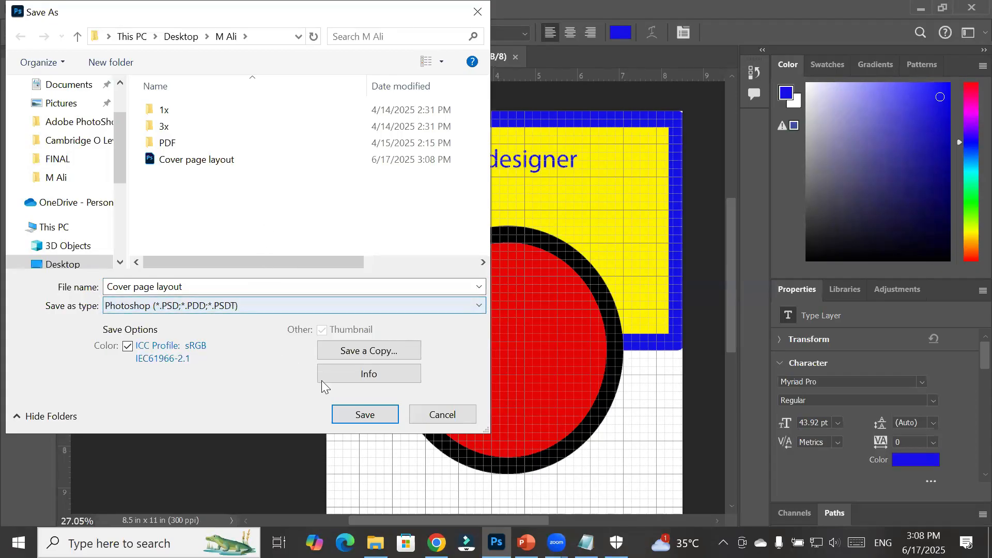
click(457, 416)
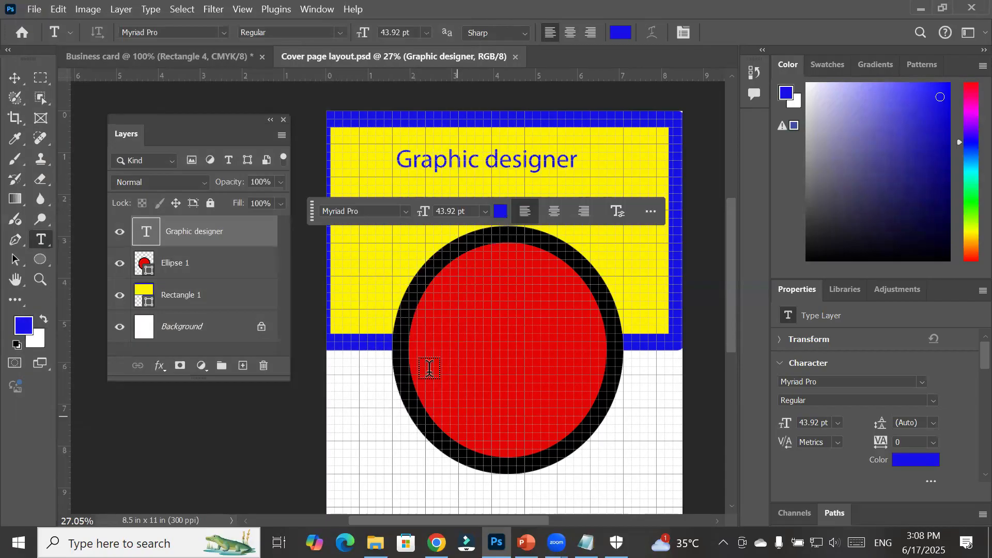
click(35, 10)
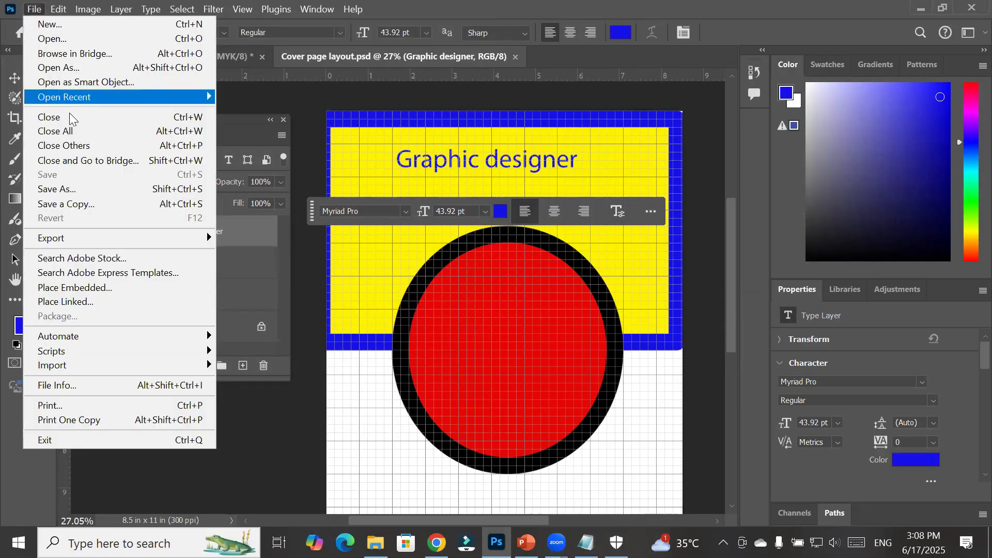
click(97, 190)
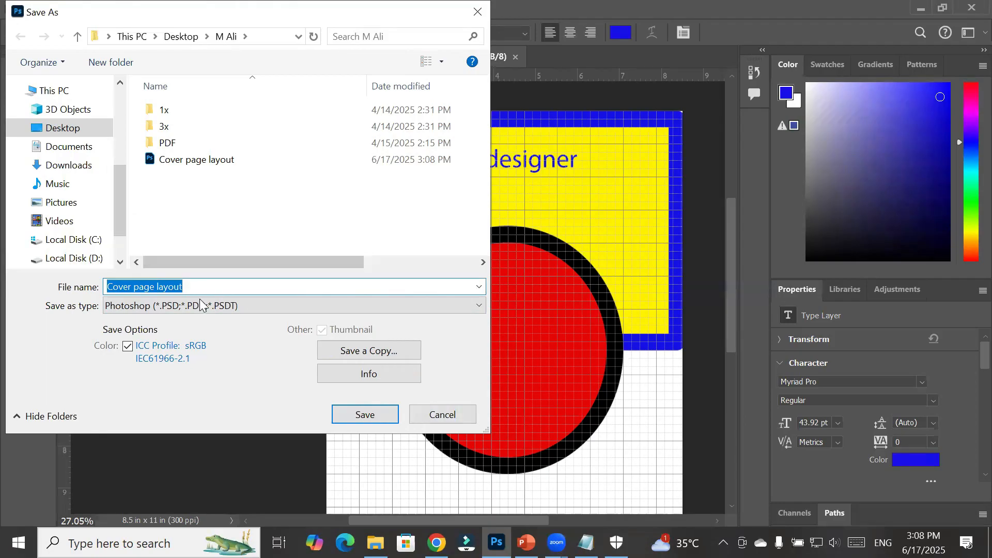
click(200, 304)
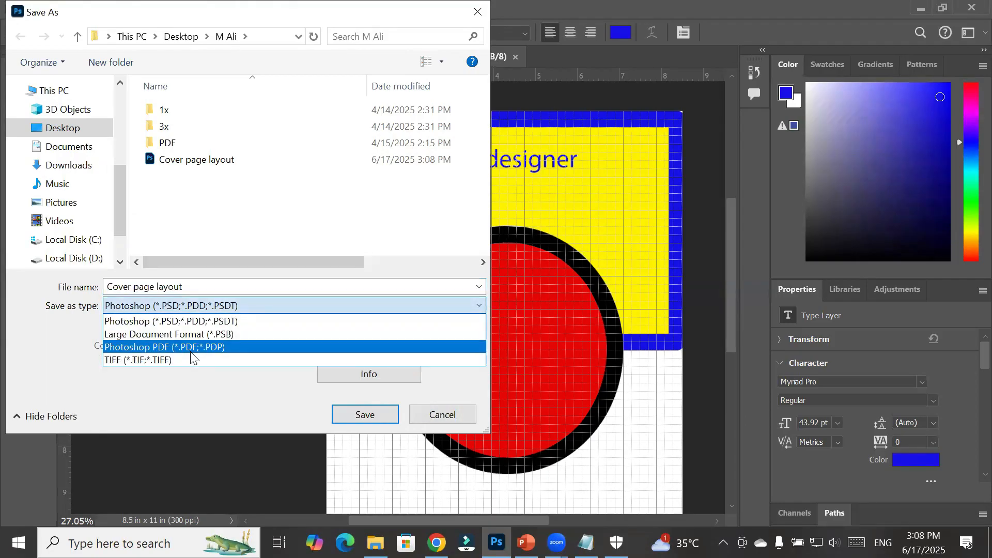
key(Escape)
key(Escape)
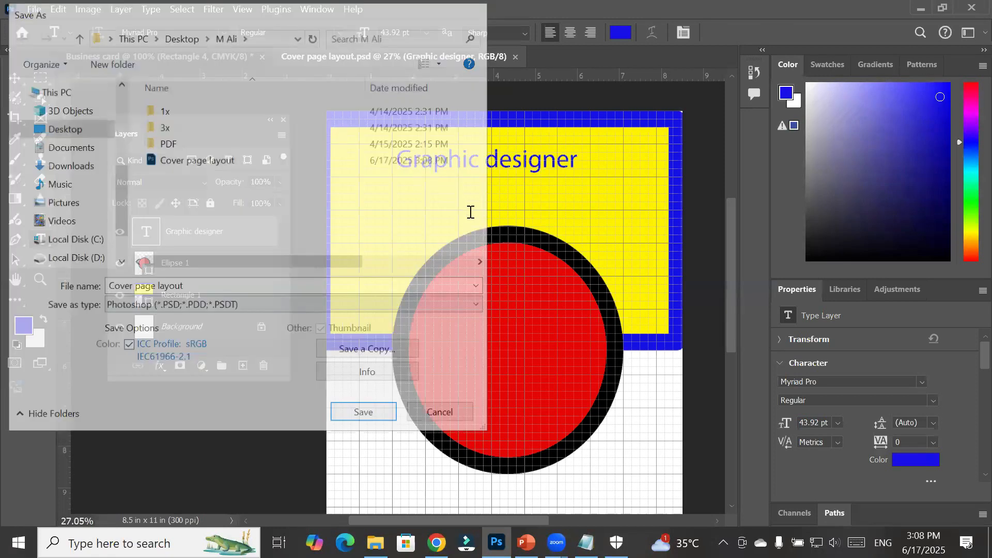
Save a copy of the document as the JPEG "Cover page layout copy" with quality 8 (High) and the Baseline ("Standard") format option
click(34, 9)
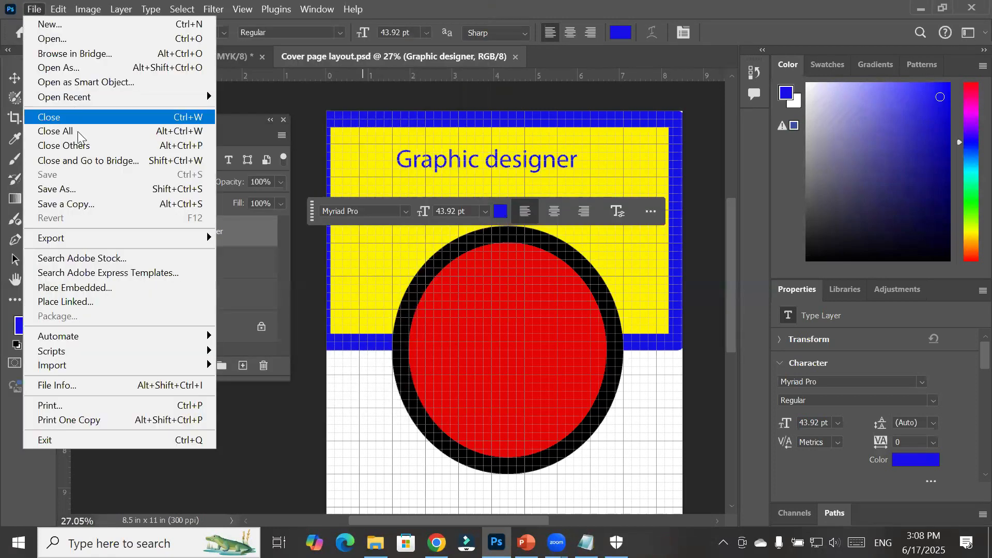
click(77, 204)
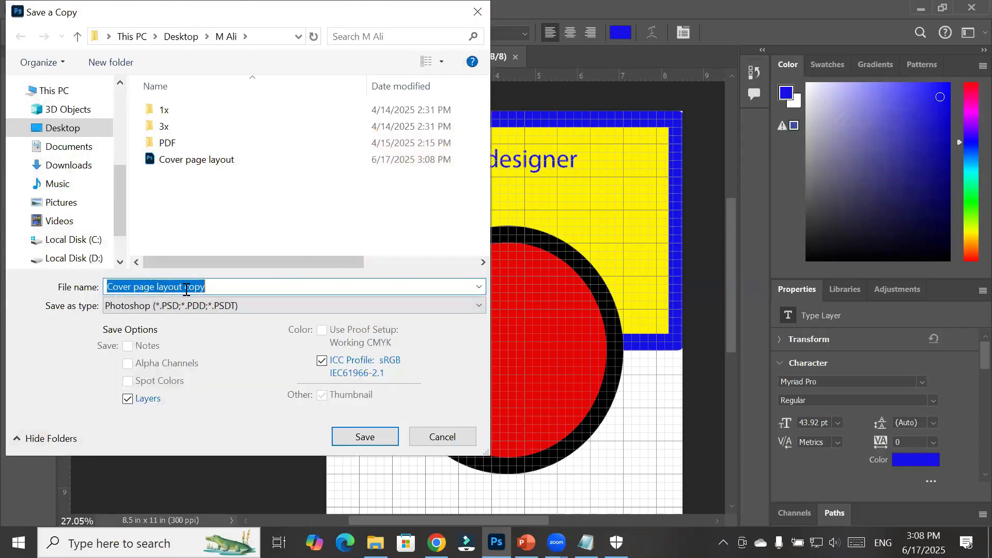
click(187, 303)
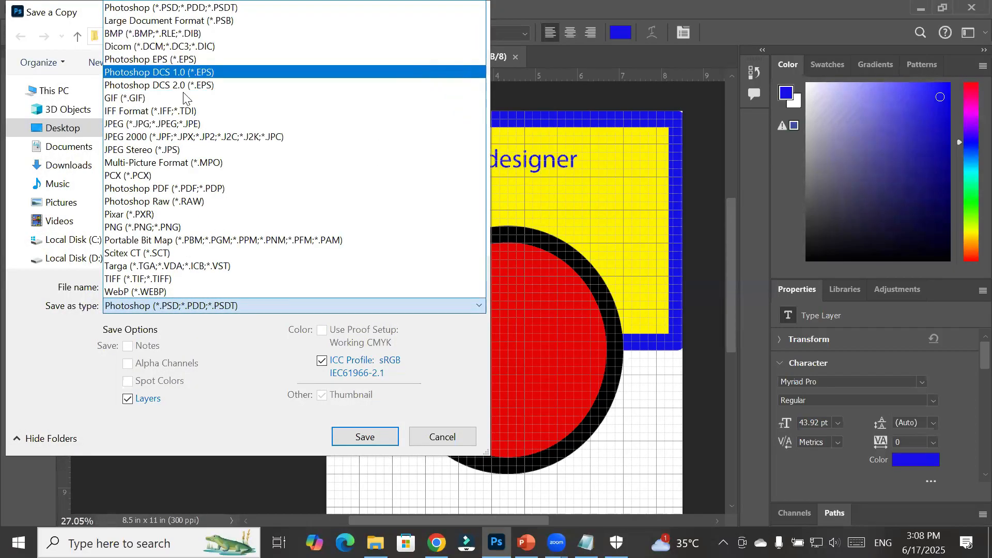
click(228, 123)
click(366, 435)
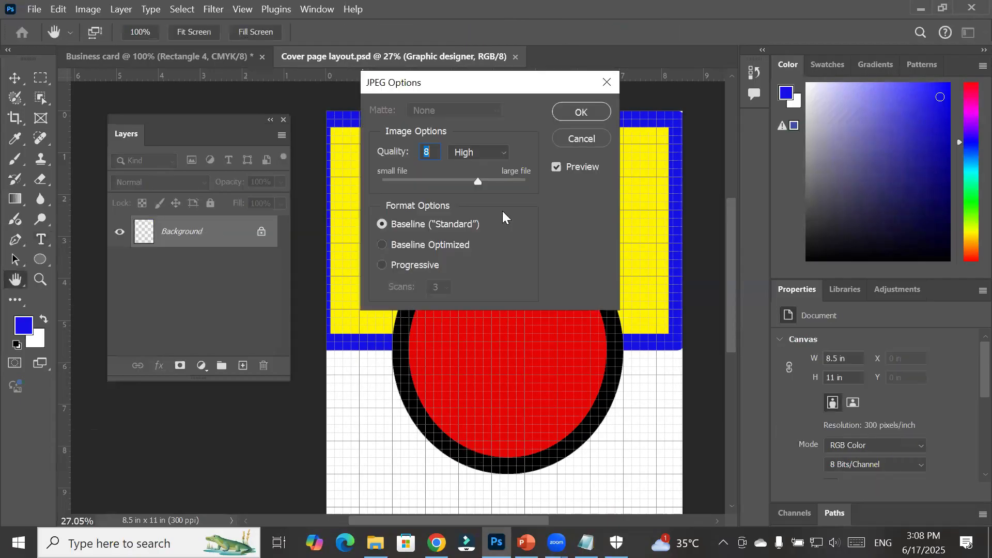
click(584, 111)
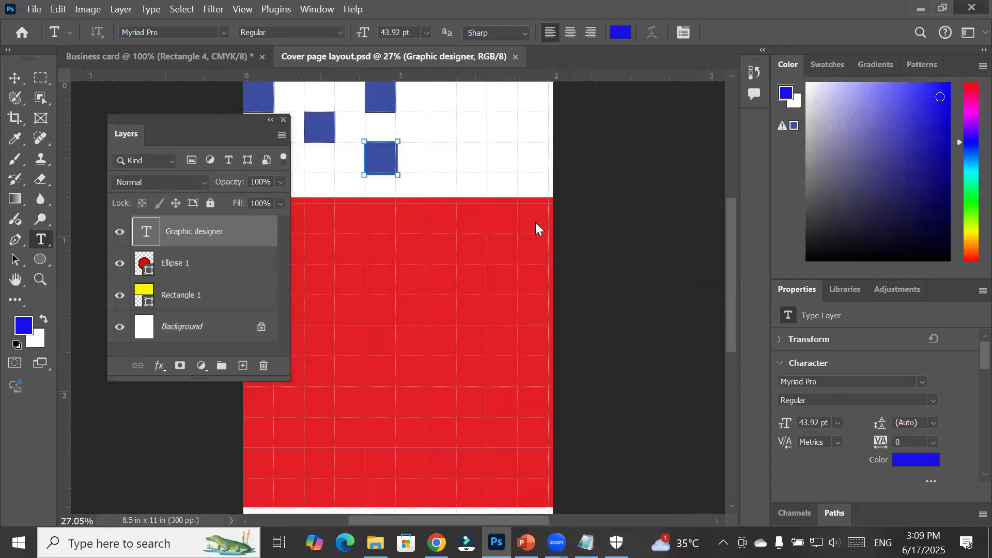
Switch to File Explorer and open the Photoshop file "Cover page layout" with Adobe Photoshop 2025
key(alt+Tab)
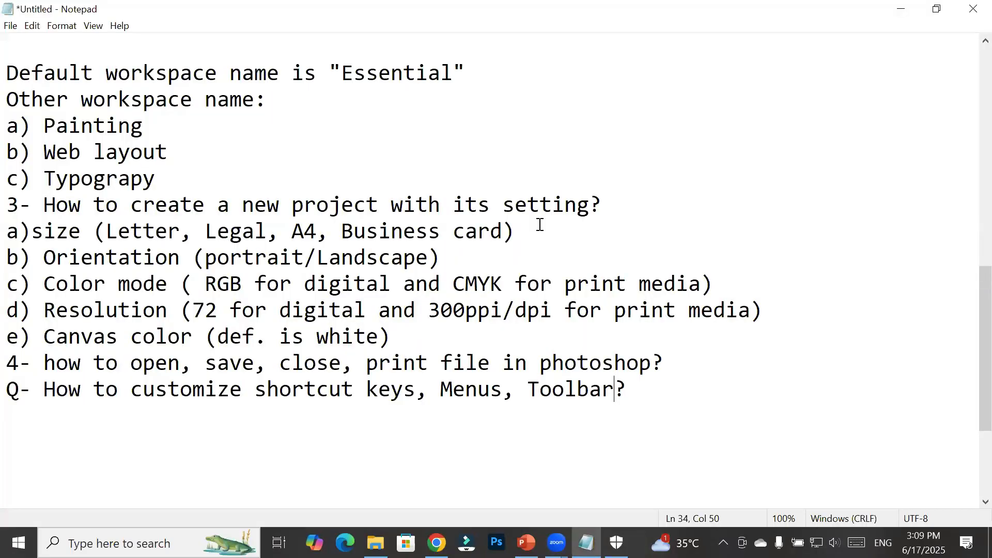
click(376, 543)
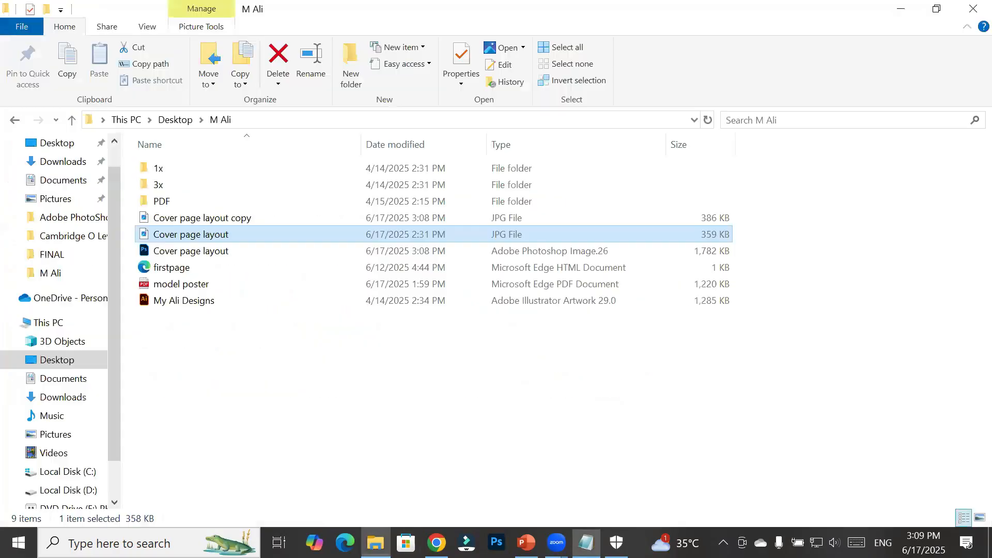
click(262, 219)
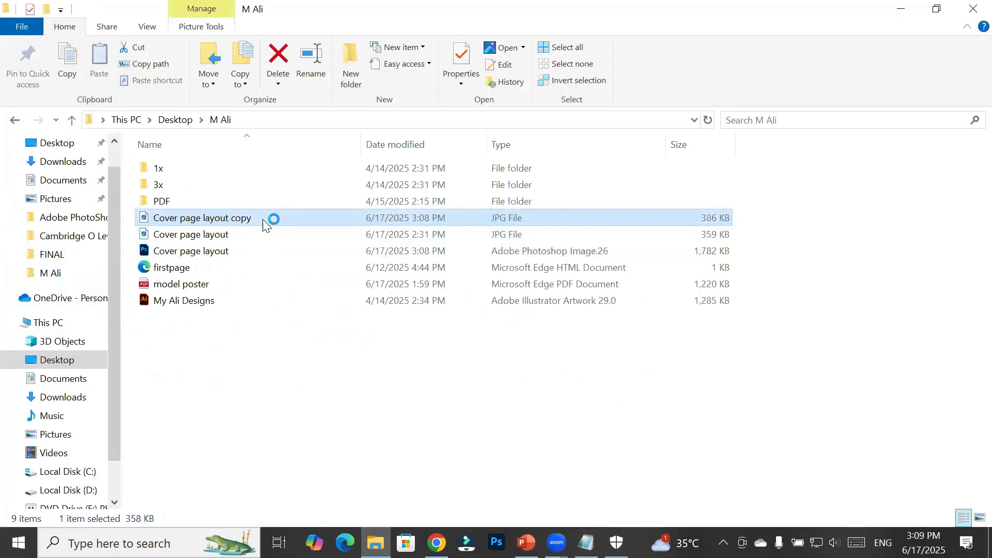
click(244, 252)
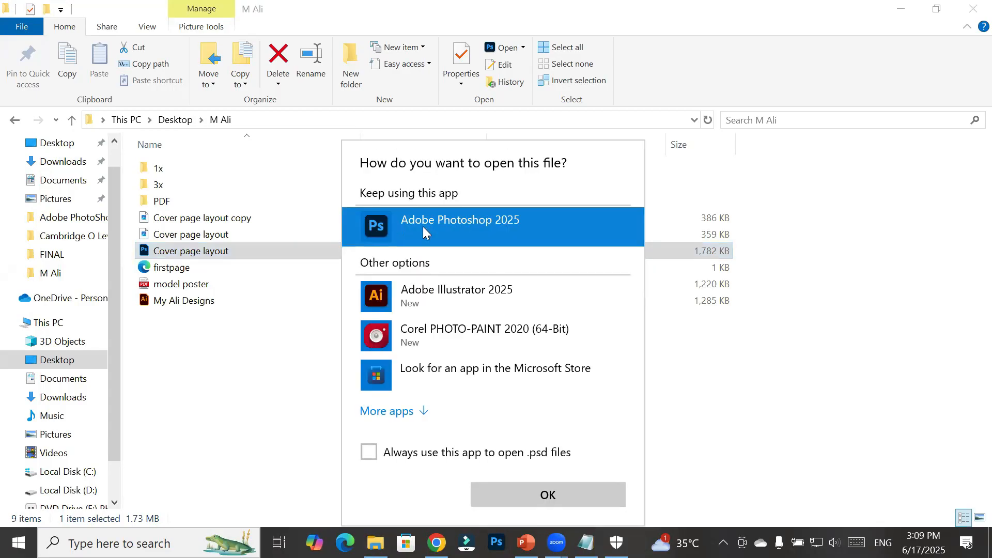
click(583, 496)
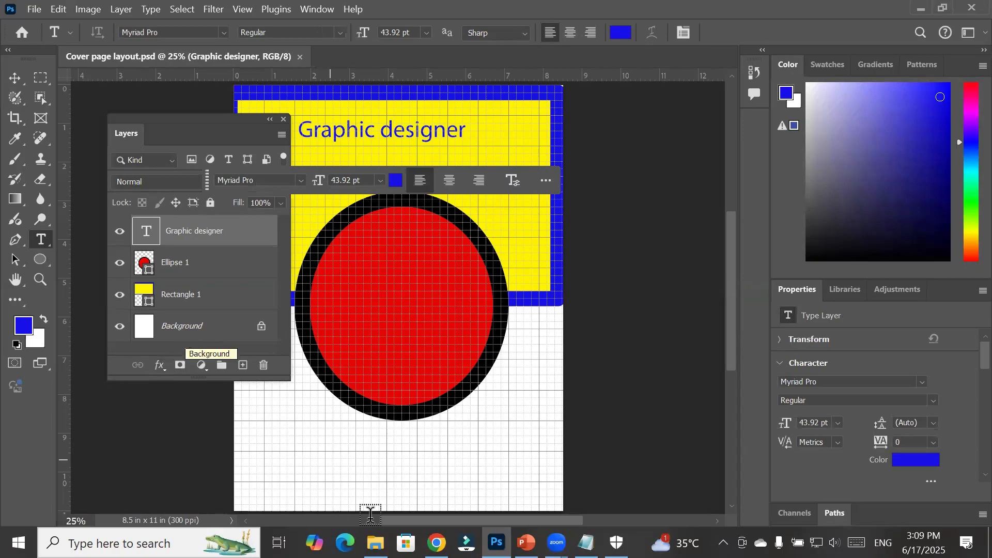
Switch to File Explorer, view the JPG "Cover page layout copy" in the image viewer, and close the viewer
click(375, 543)
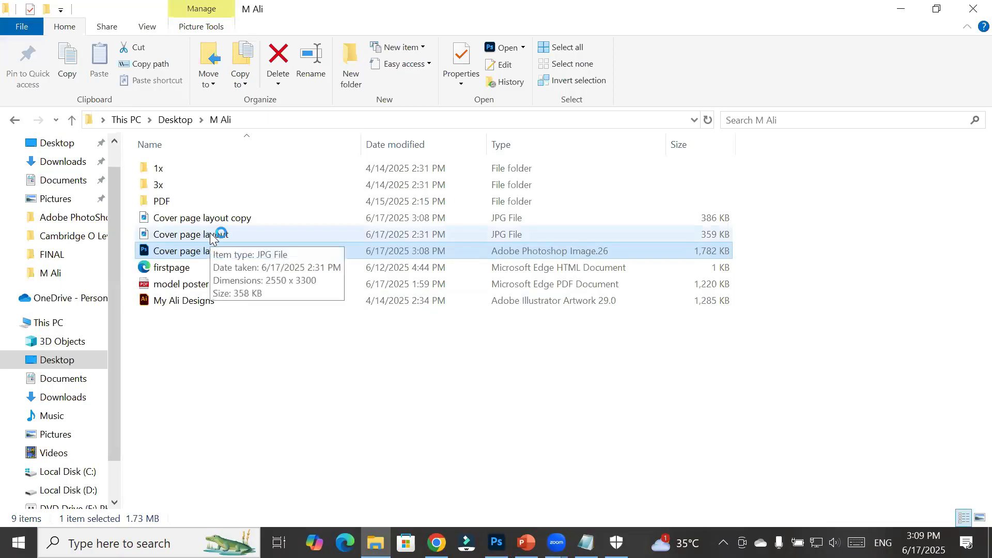
click(235, 221)
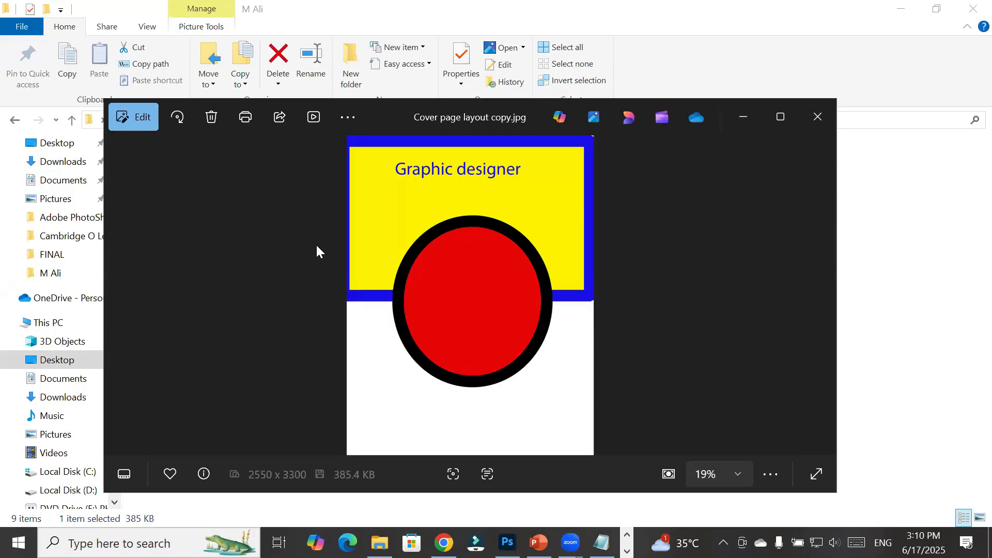
click(817, 116)
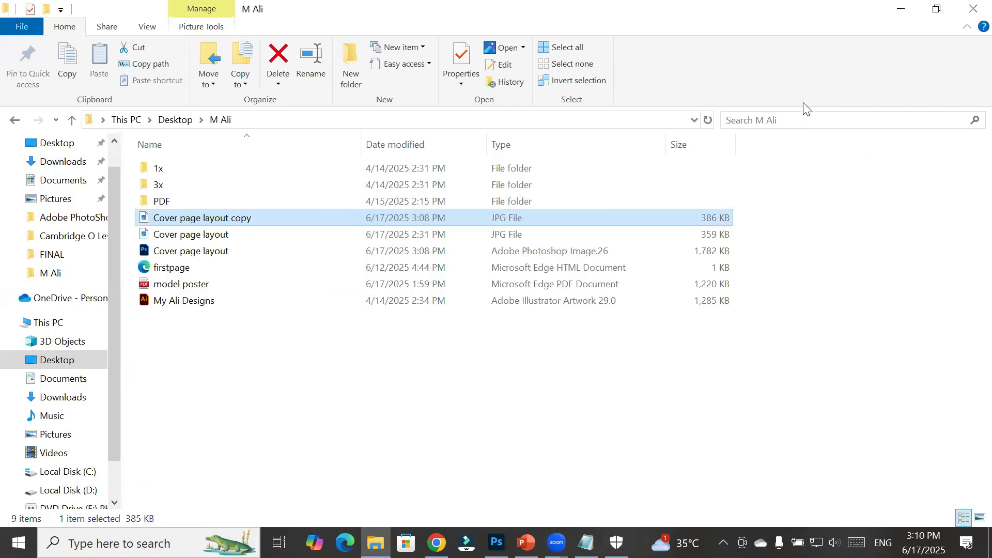
Open the JPG "Cover page layout copy" as a separate document in Photoshop and compare its layers with those of the PSD
drag(196, 223, 391, 60)
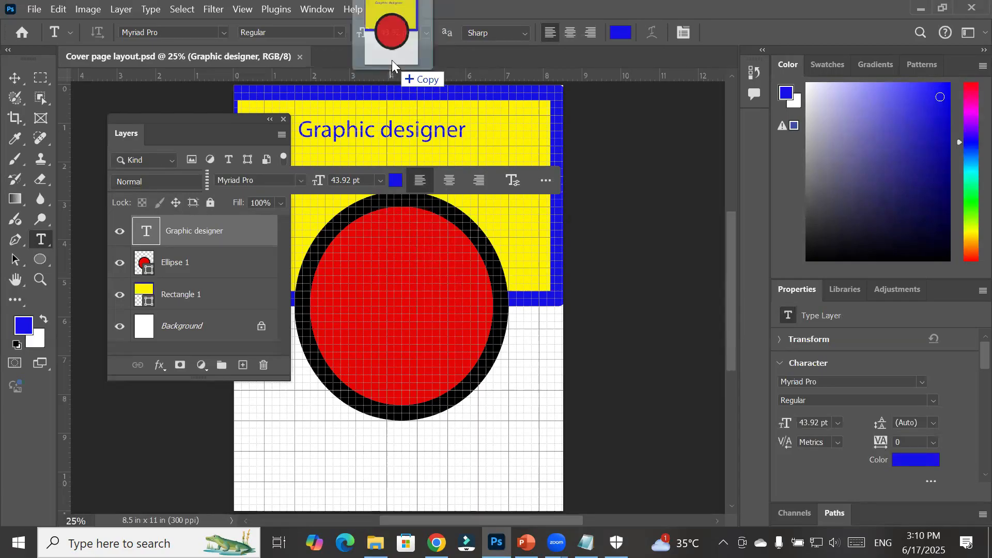
drag(392, 59, 392, 60)
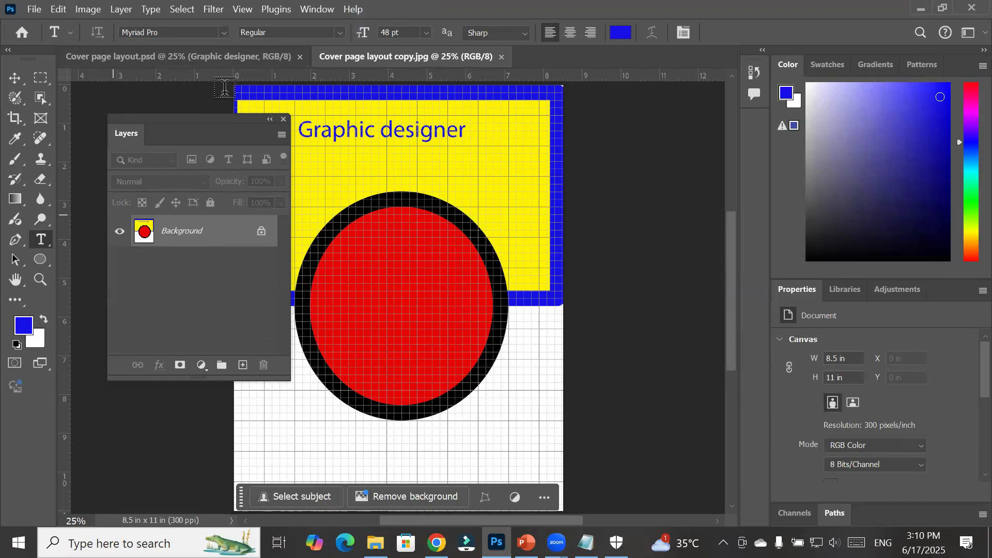
click(215, 55)
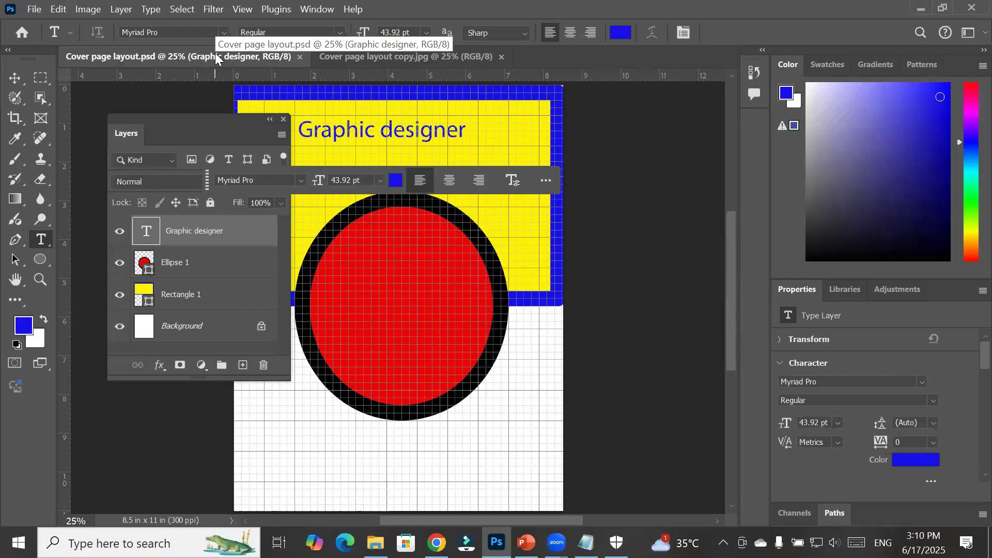
click(421, 58)
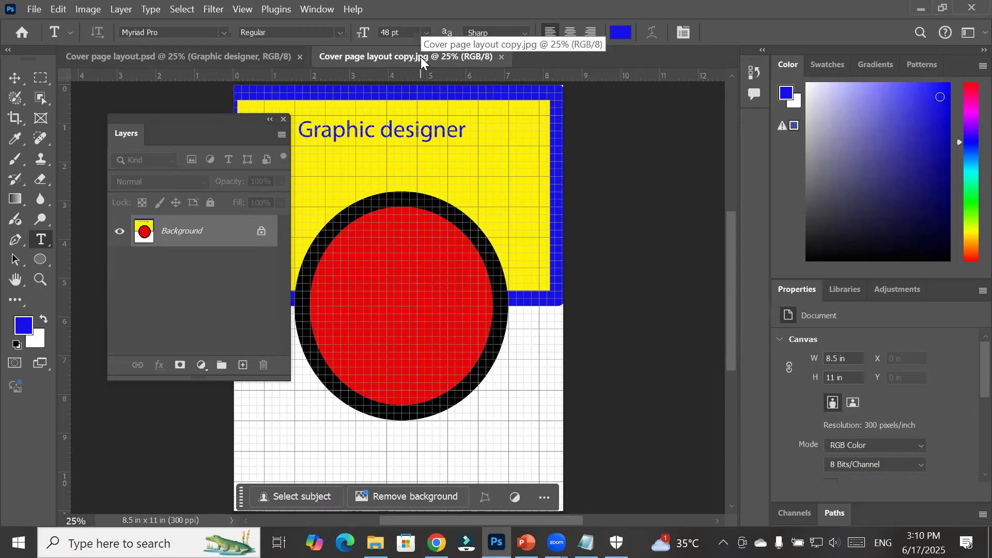
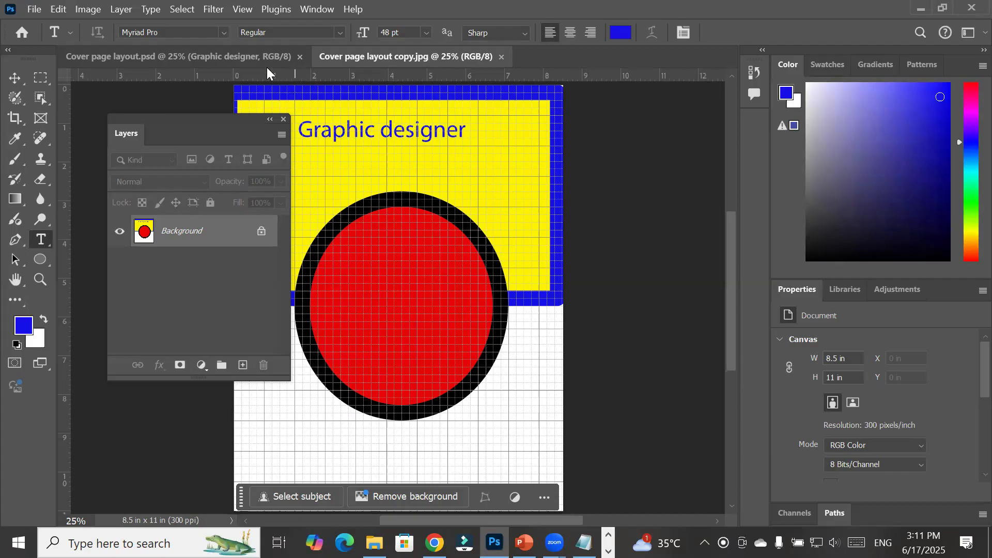
Switch to the Cover page layout PSD, move the Layers panel off the artwork, and select the Ellipse 1 layer
click(228, 57)
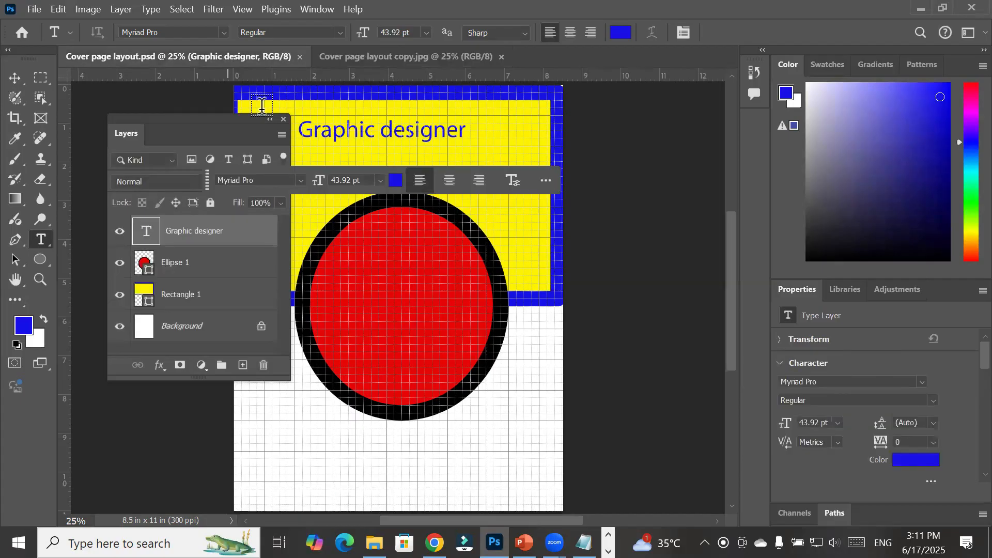
click(161, 266)
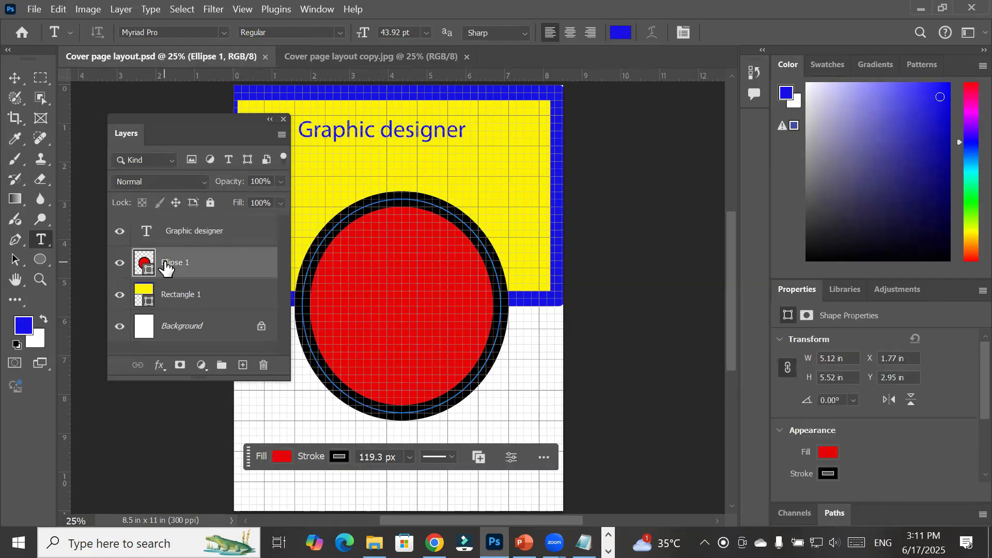
drag(168, 120, 651, 156)
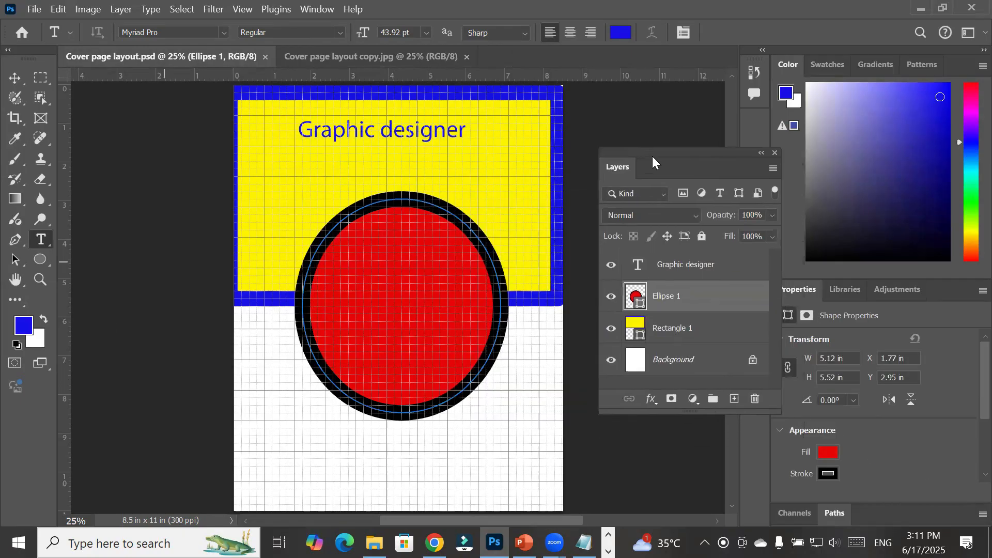
click(645, 332)
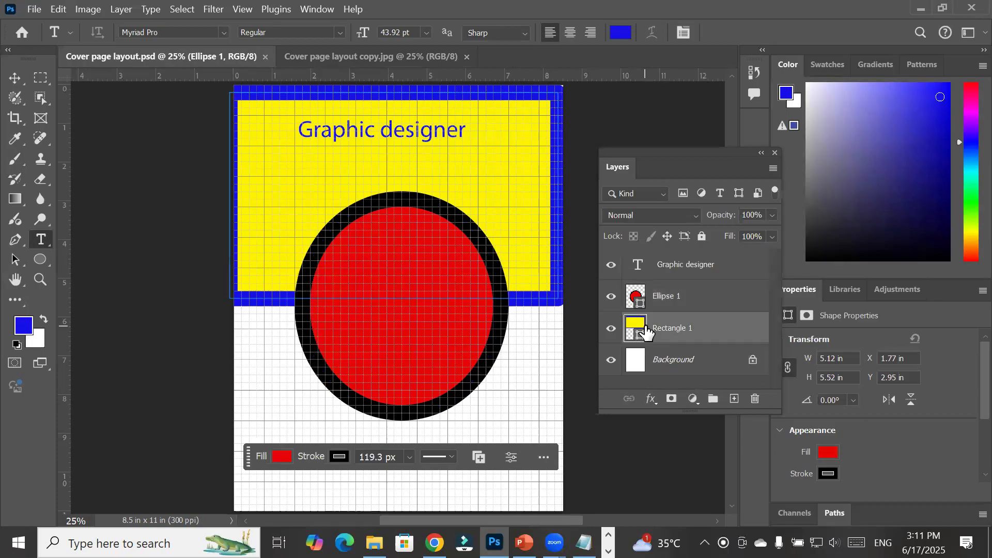
click(656, 299)
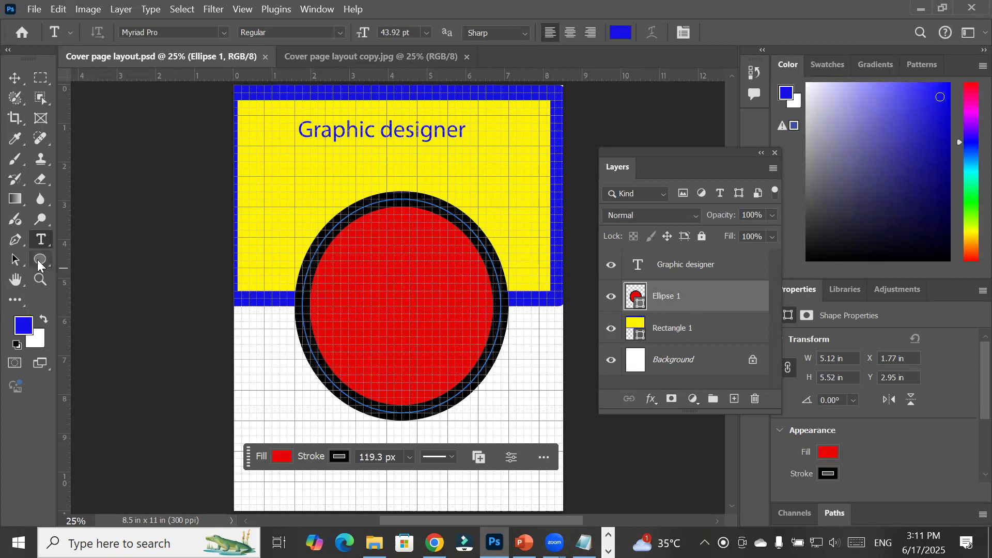
Try several recently used colors as the Ellipse 1 fill and set it to blue
click(832, 451)
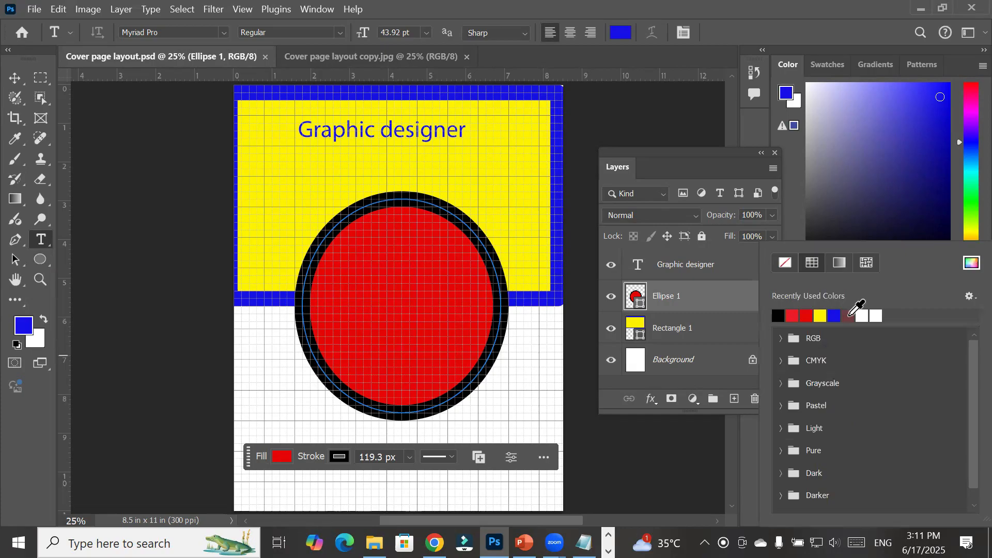
click(850, 315)
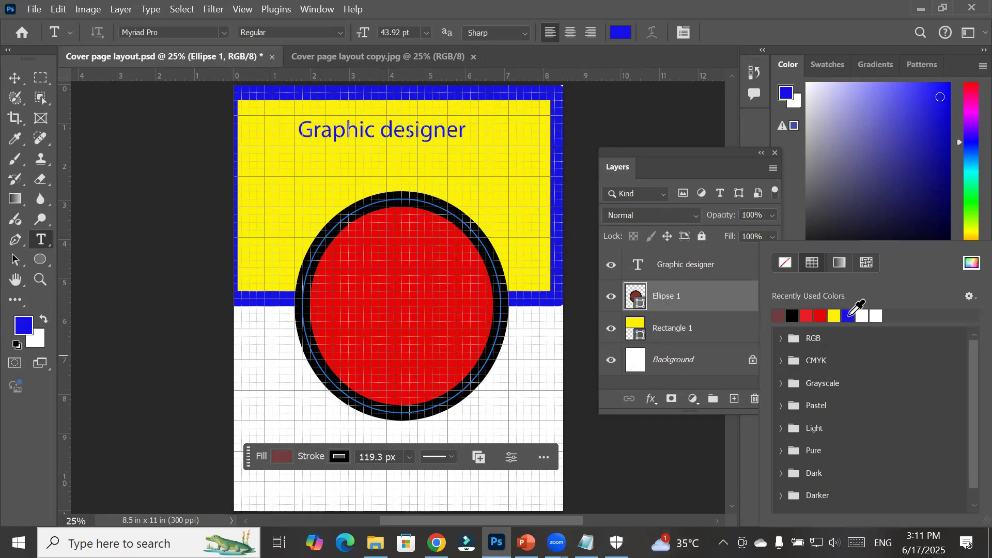
click(793, 314)
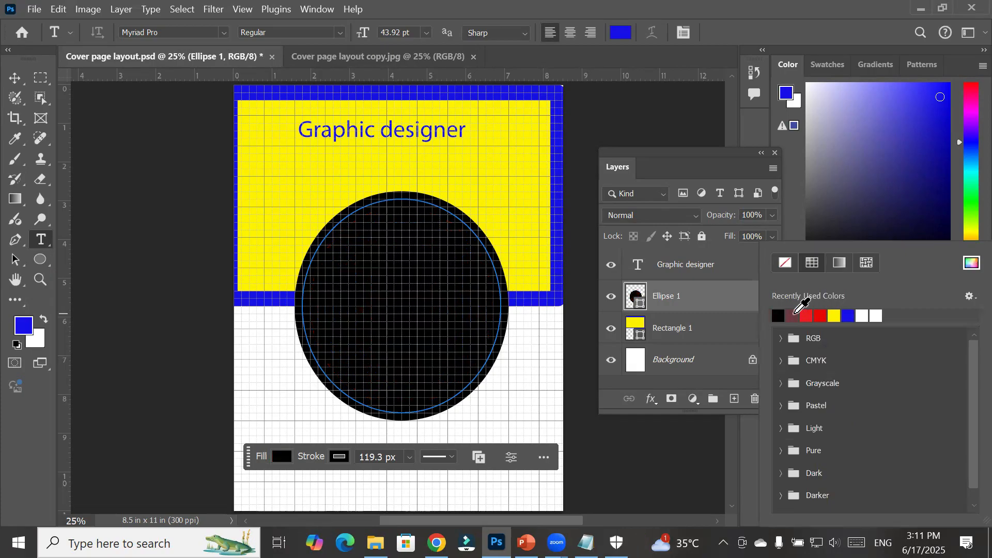
click(834, 315)
click(849, 315)
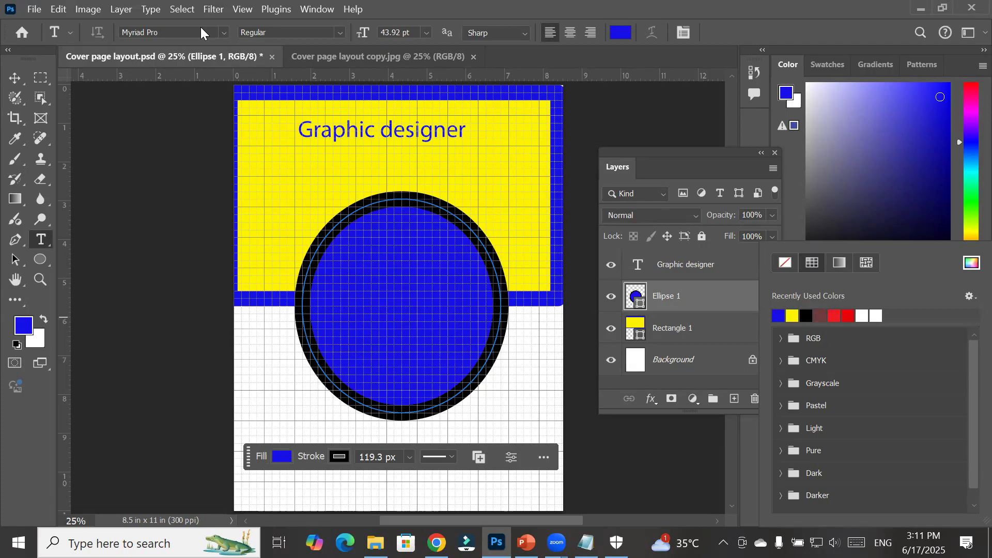
With the Ellipse tool active, select the Rectangle 1 layer and set its fill to red
click(42, 259)
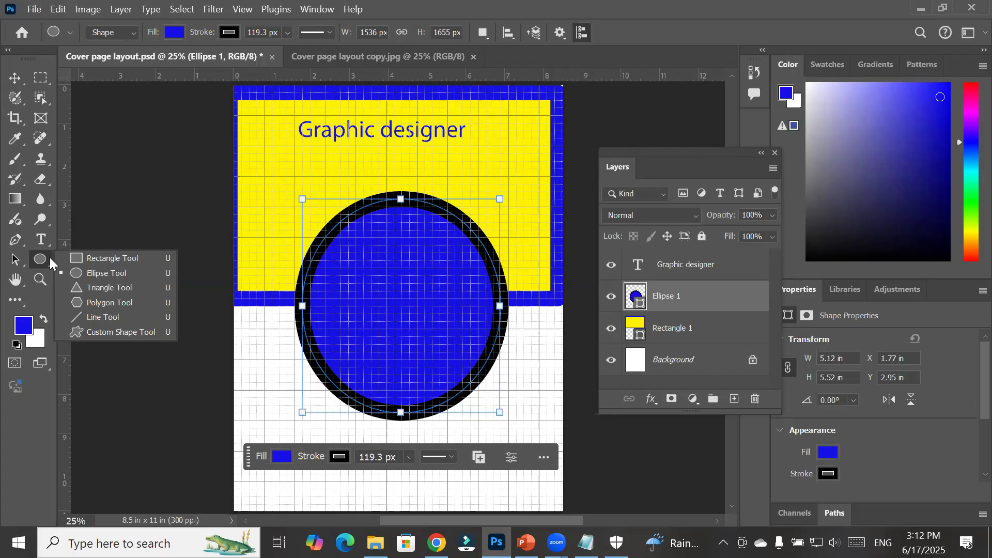
click(671, 328)
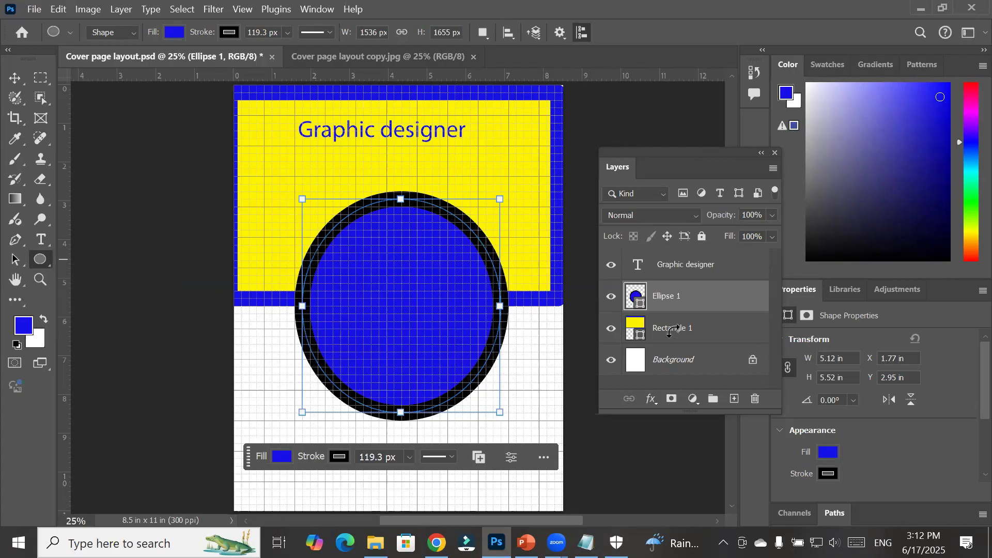
click(671, 328)
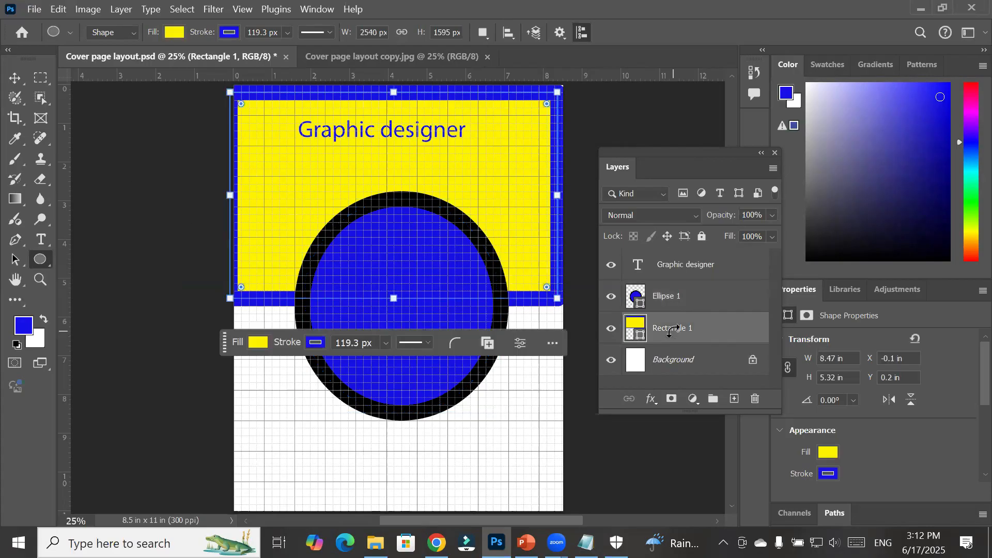
right_click(39, 261)
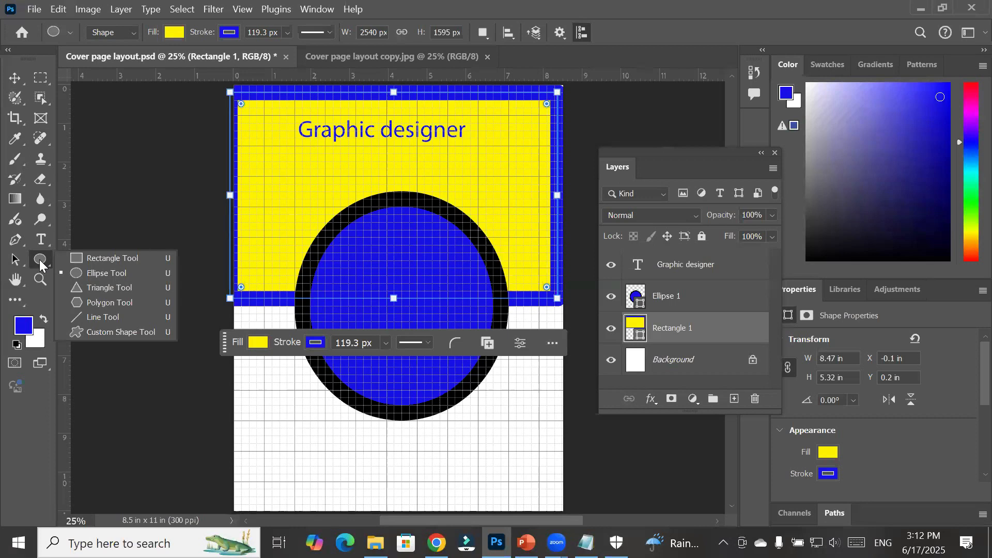
click(39, 259)
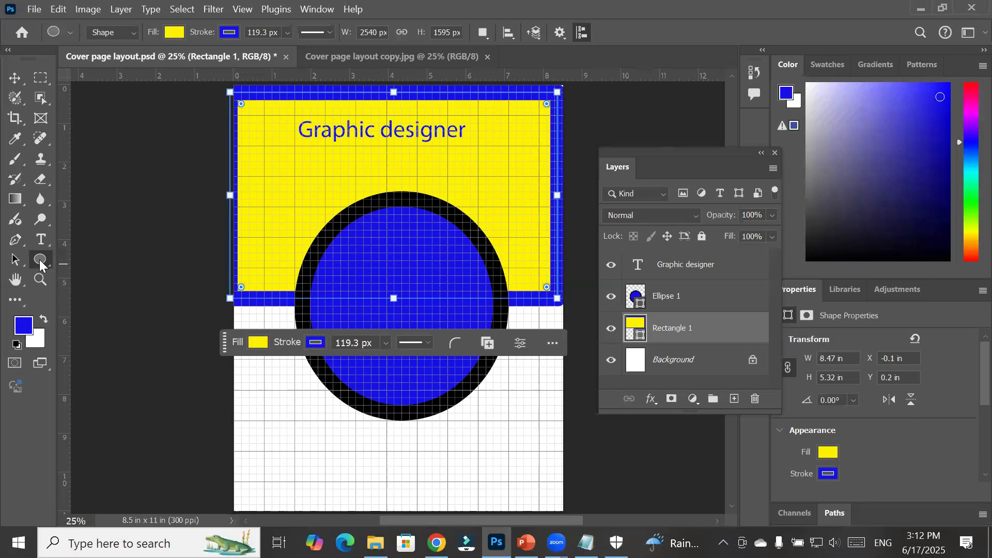
click(173, 35)
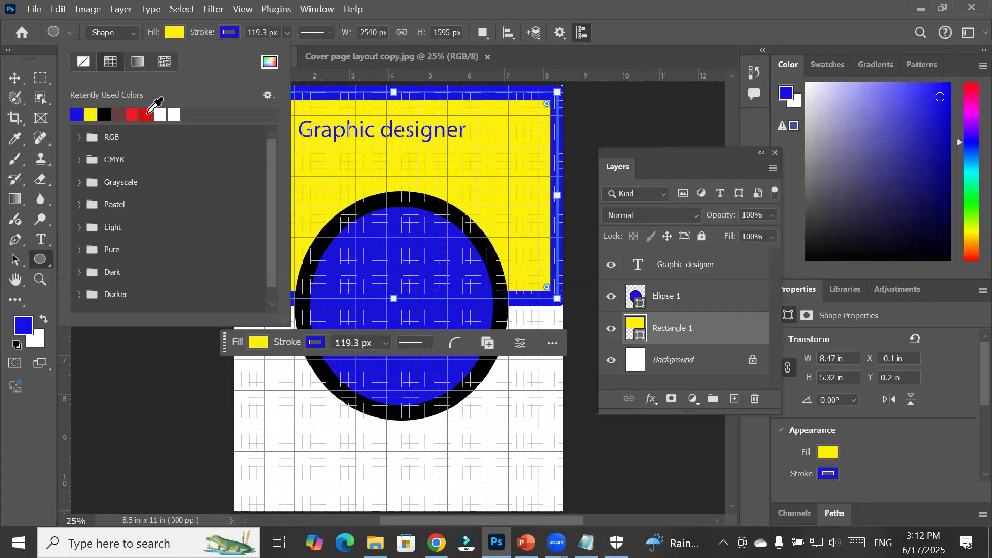
click(133, 111)
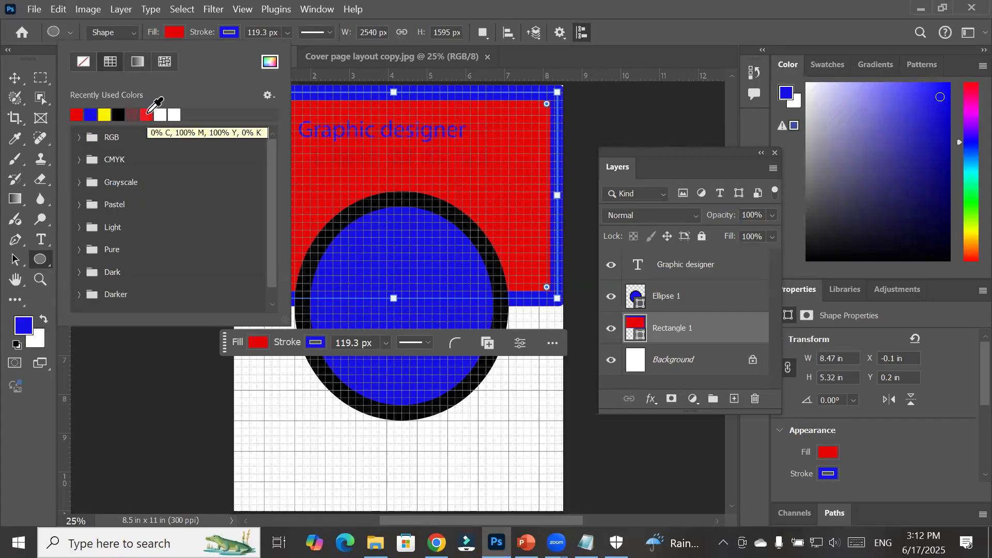
Select the Ellipse 1 layer, try a white fill, and set the fill to the lighter red from the recent colors
click(675, 306)
click(675, 306)
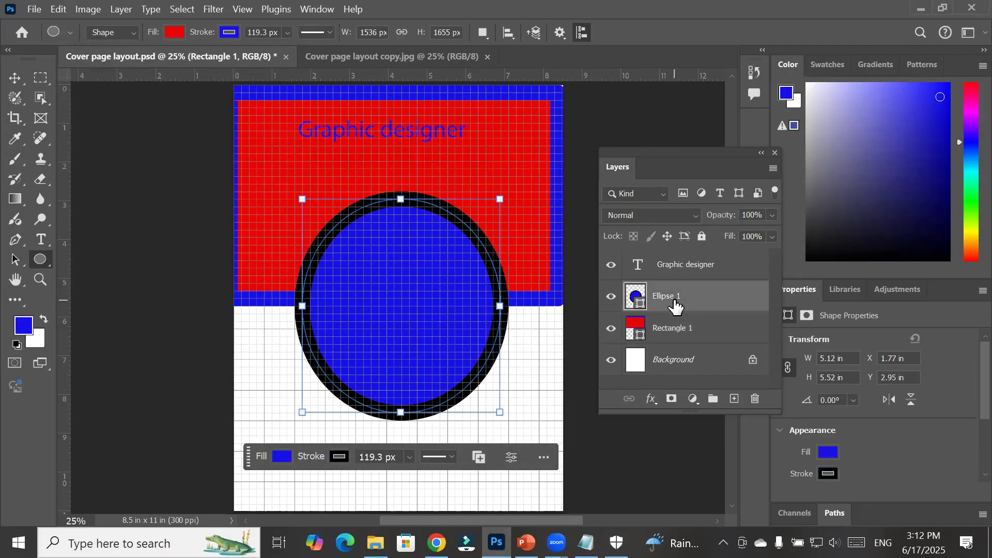
click(174, 33)
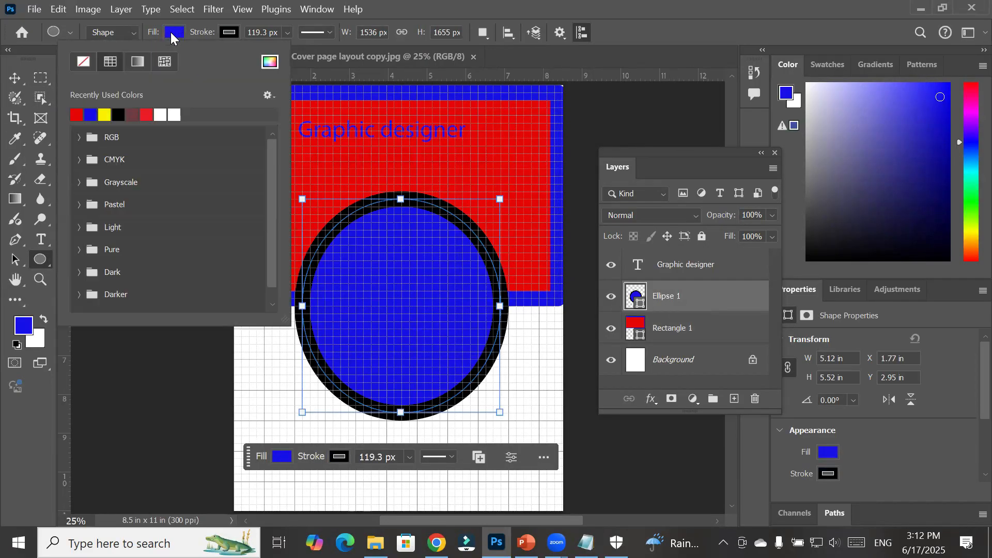
click(163, 111)
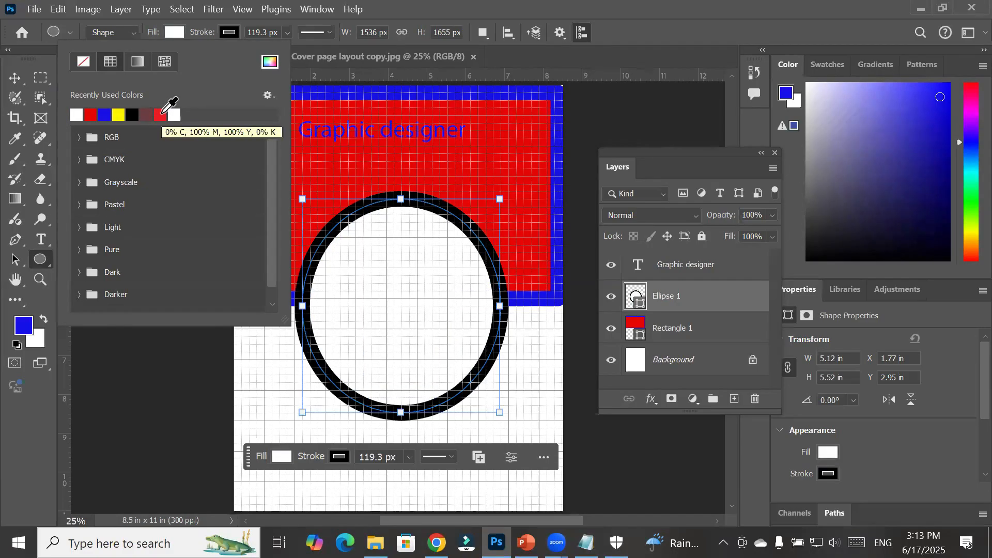
click(162, 111)
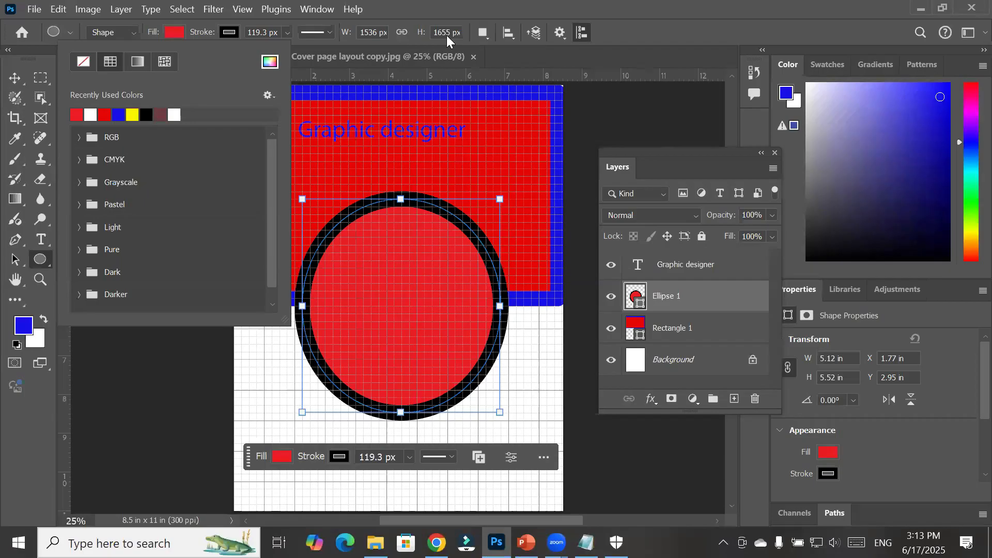
Select the Rectangle 1 layer and round all its corners to the maximum so both sides become semicircular
click(676, 331)
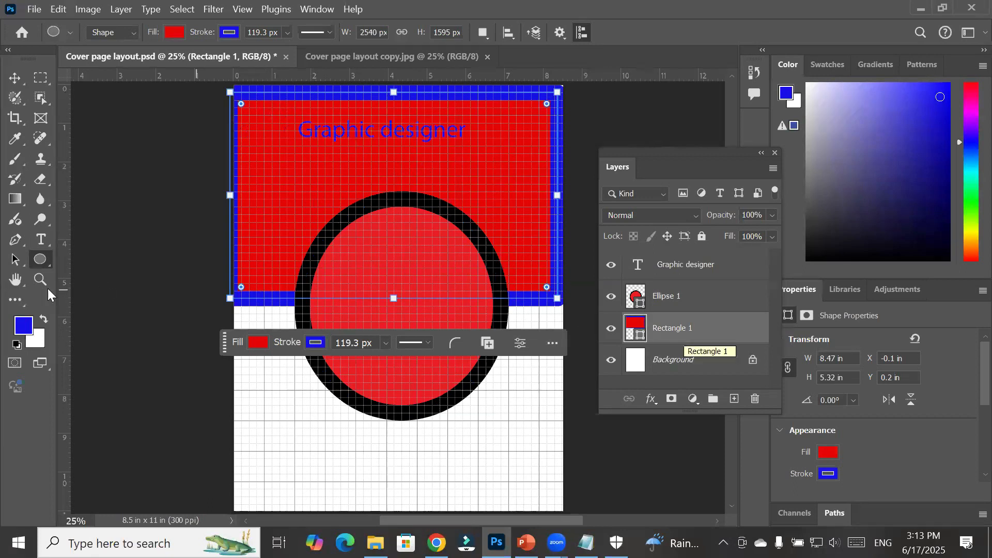
drag(242, 110, 333, 195)
mouse_move(436, 543)
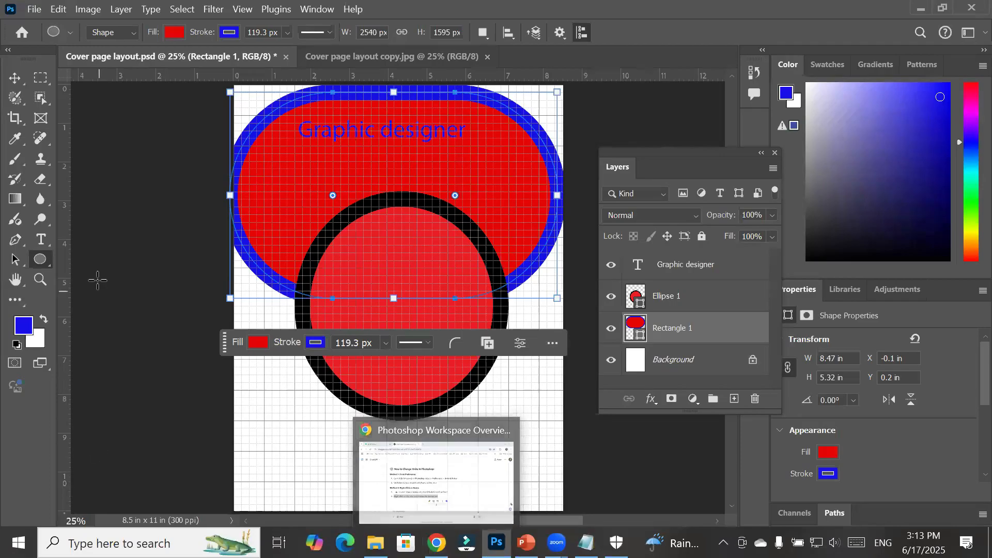
right_click(44, 255)
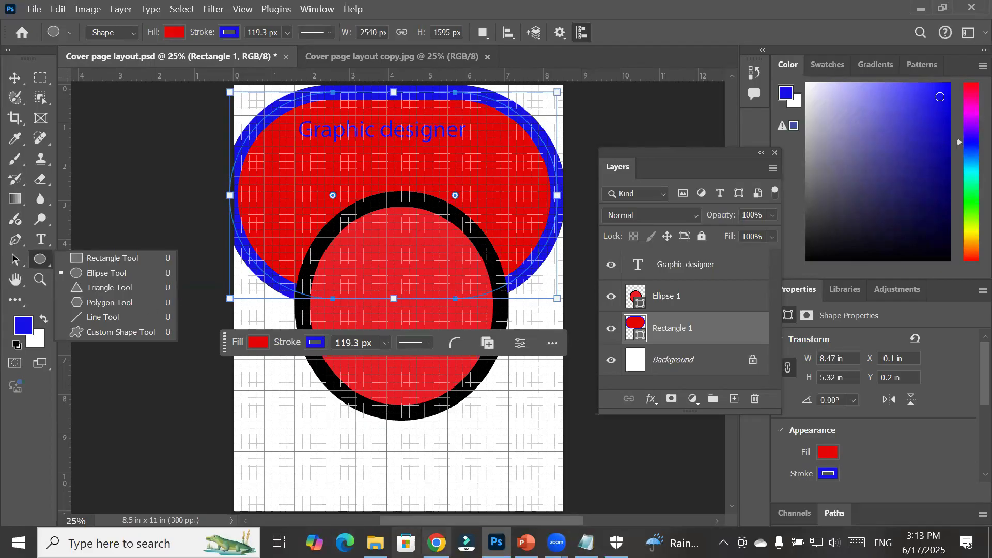
Switch to Chrome and search Google in a new tab for "post design ideas"
click(437, 542)
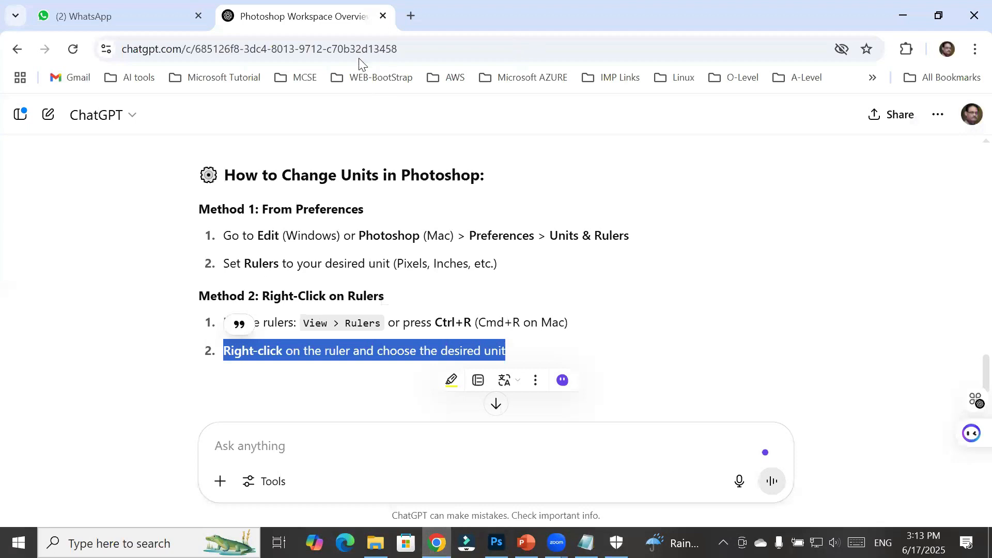
key(ctrl+t)
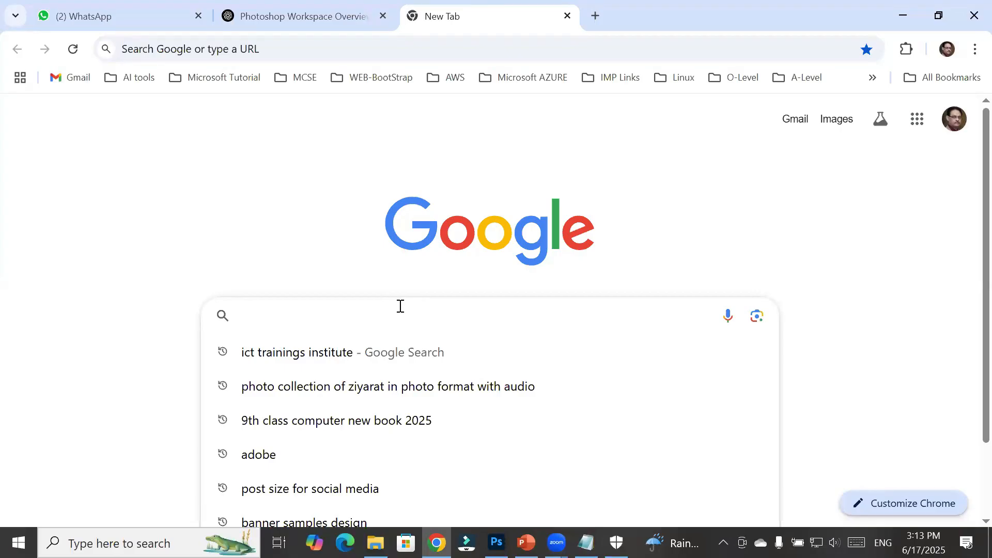
text(post)
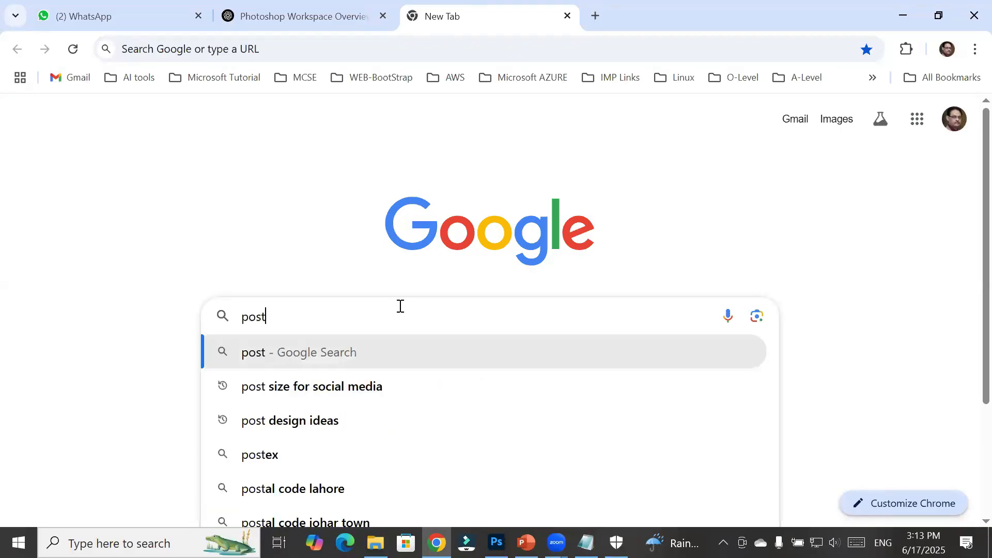
key(Down)
key(Down)
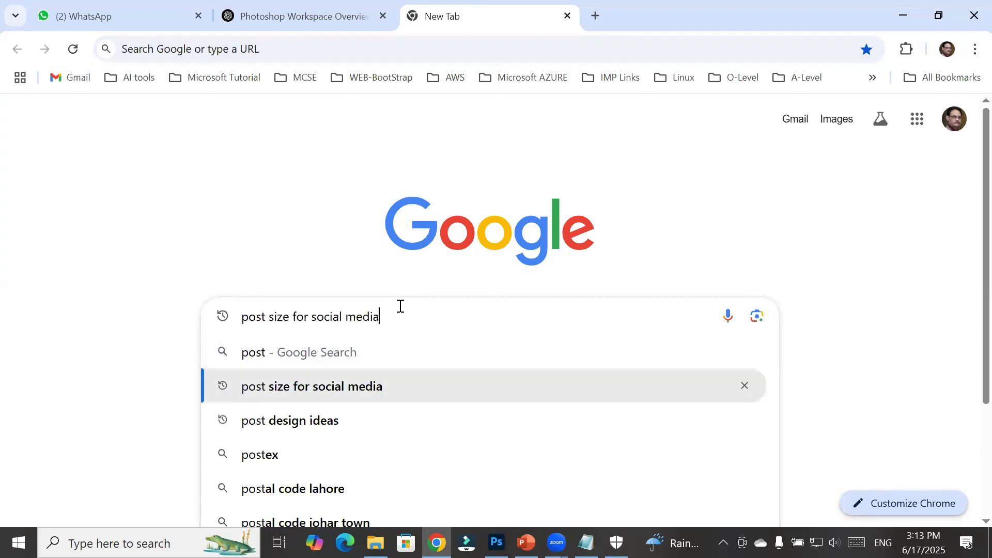
key(Return)
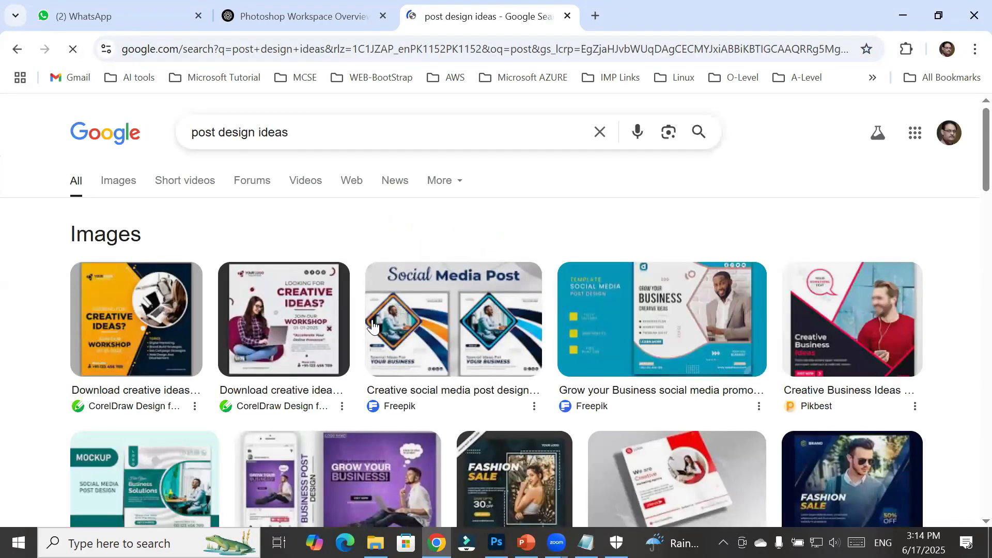
Replace "post" in the Google query and search for "background design ideas"
double_click(209, 136)
text(backgroup)
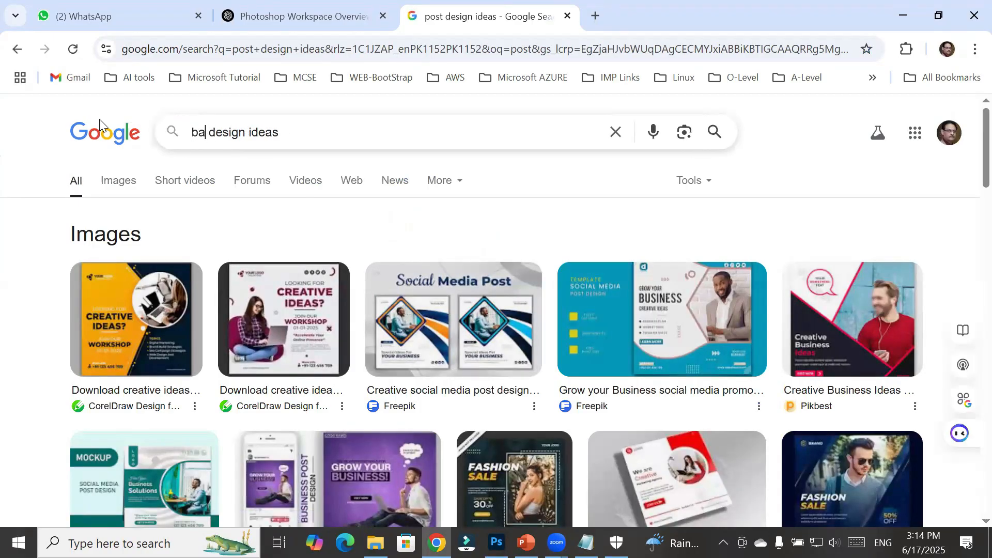
key(BackSpace)
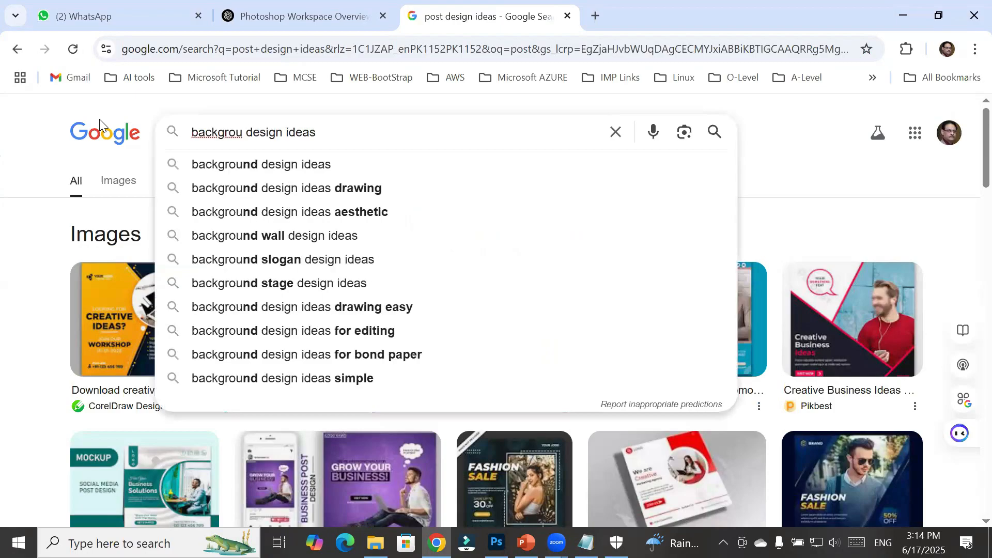
text(d)
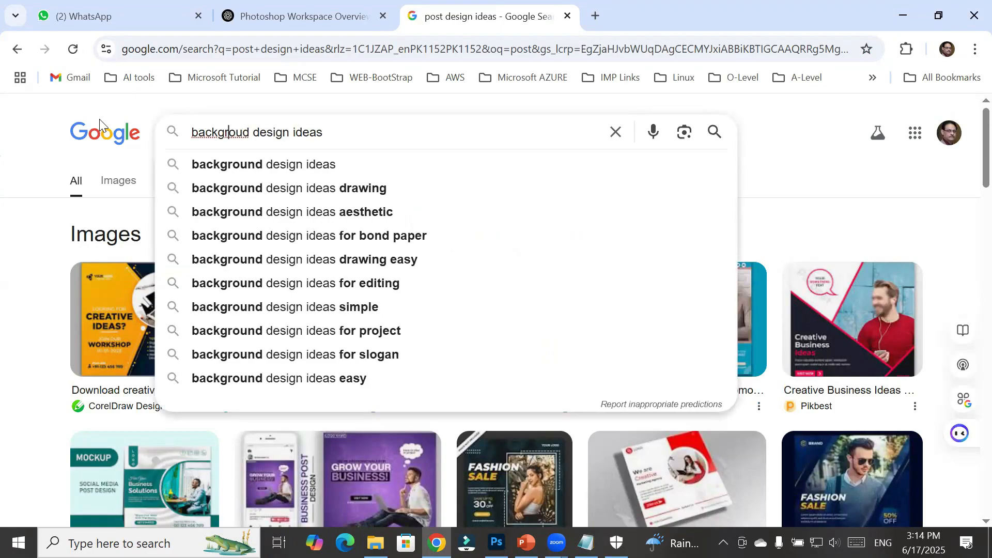
key(Right)
key(Right)
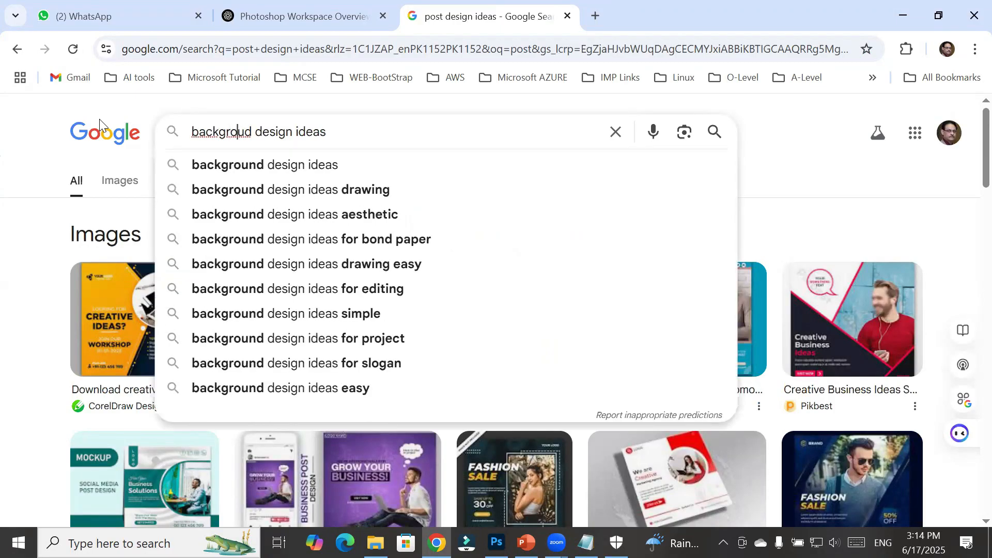
text(n)
key(Return)
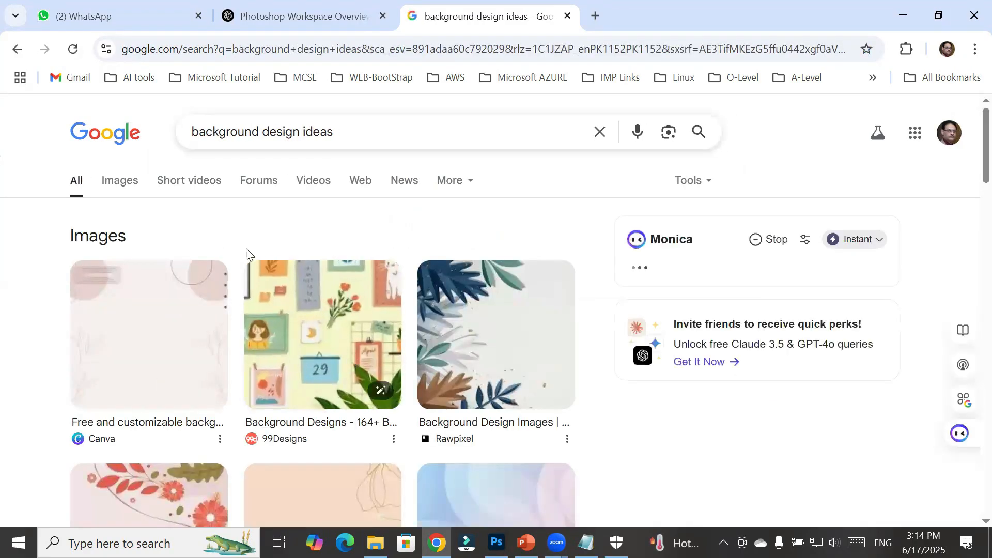
Change the end of the Google query and search for "background layout design"
click(264, 133)
key(shift+End)
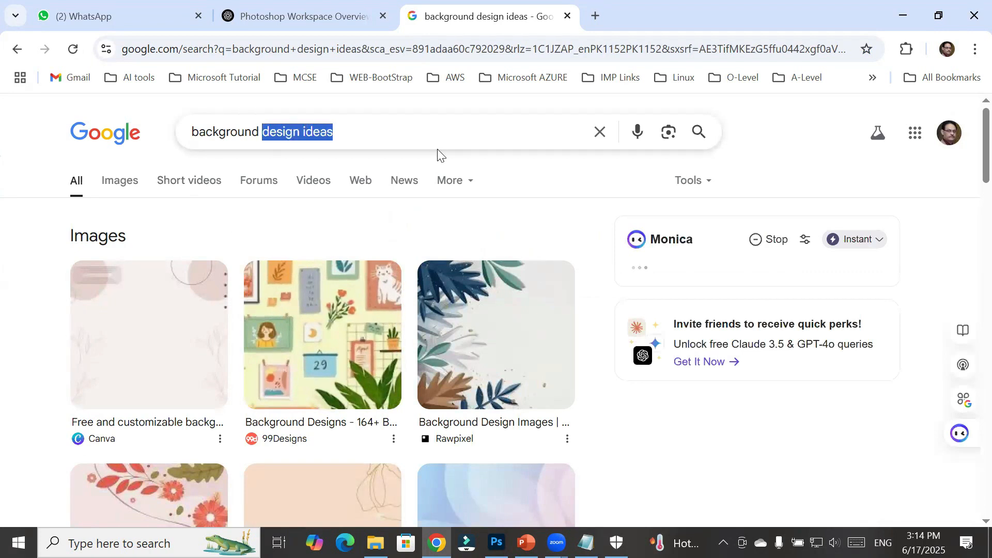
text(layout)
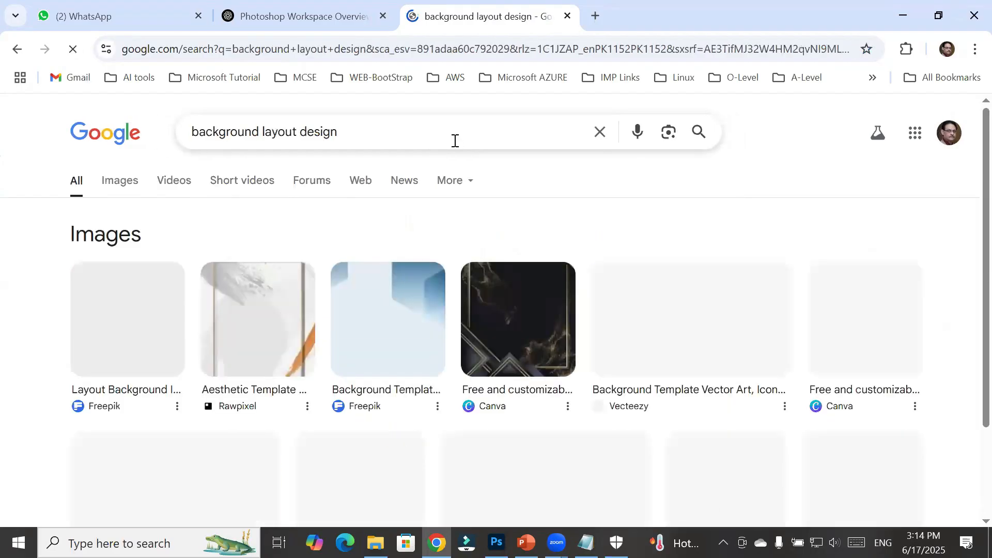
Show only the image results for the "background layout design" search
scroll(524, 369, down, 3)
scroll(524, 369, down, 2)
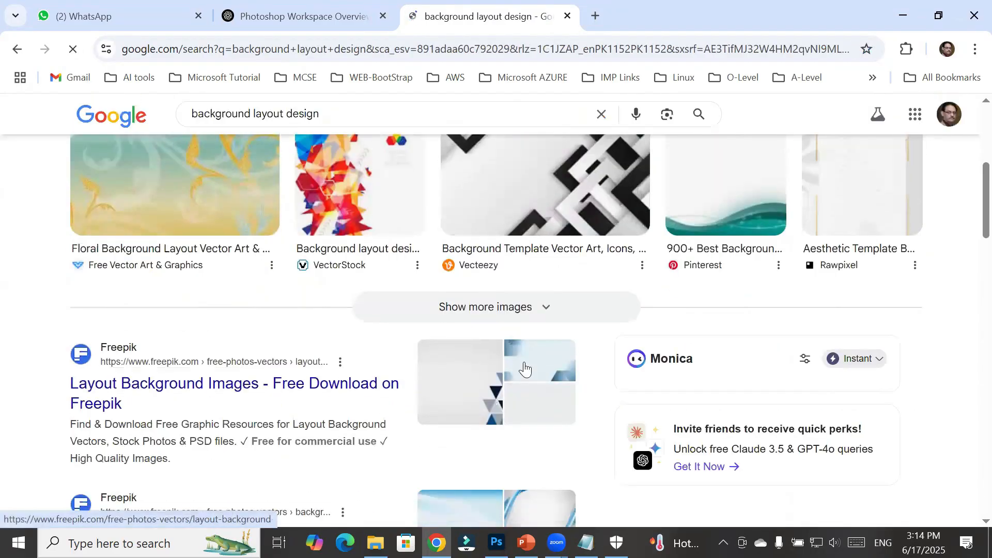
scroll(458, 325, up, 5)
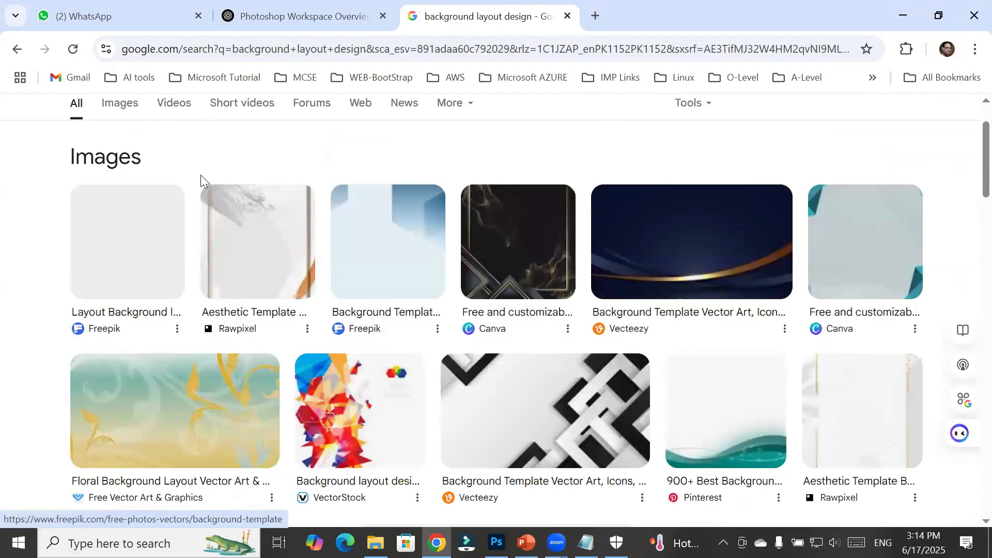
click(118, 103)
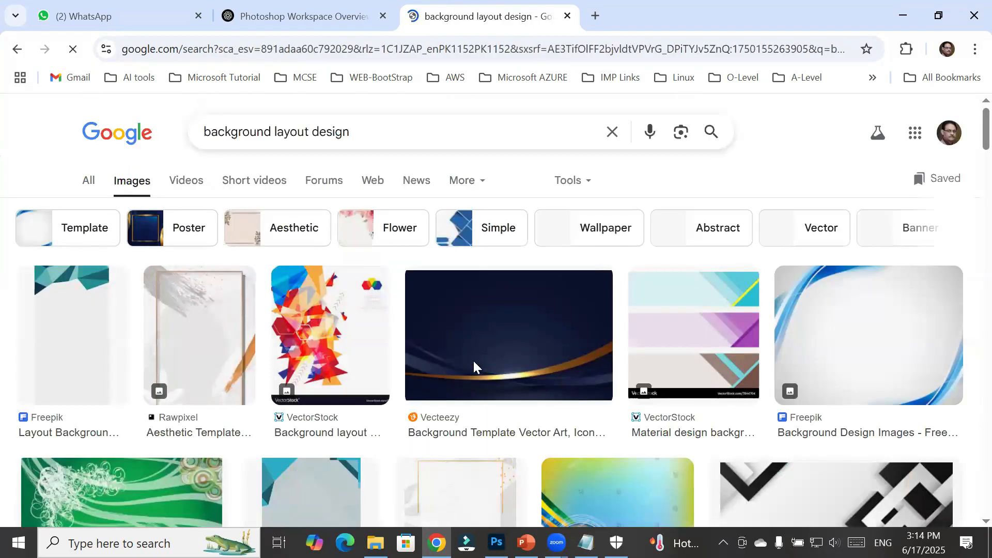
Look through the "background layout design" image results for poster, brochure and cover layout examples
scroll(473, 363, down, 4)
scroll(473, 364, down, 3)
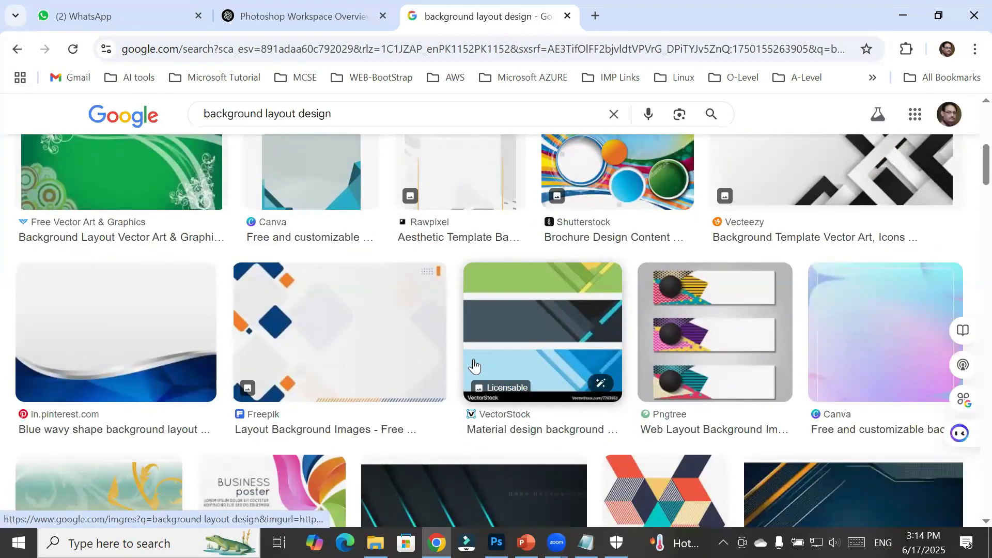
scroll(474, 365, down, 3)
scroll(474, 366, down, 4)
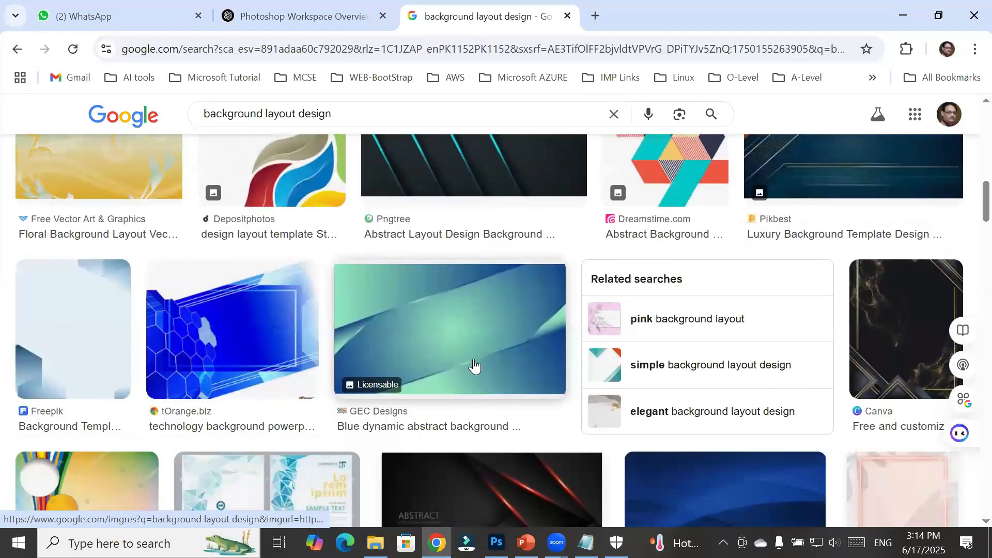
scroll(474, 364, down, 3)
scroll(474, 365, down, 4)
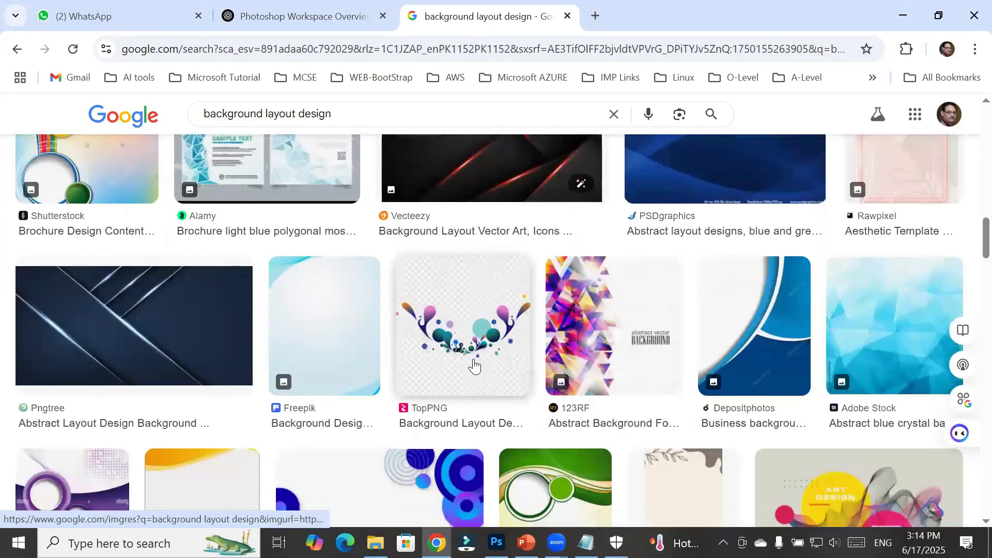
scroll(474, 365, down, 4)
scroll(474, 364, down, 1)
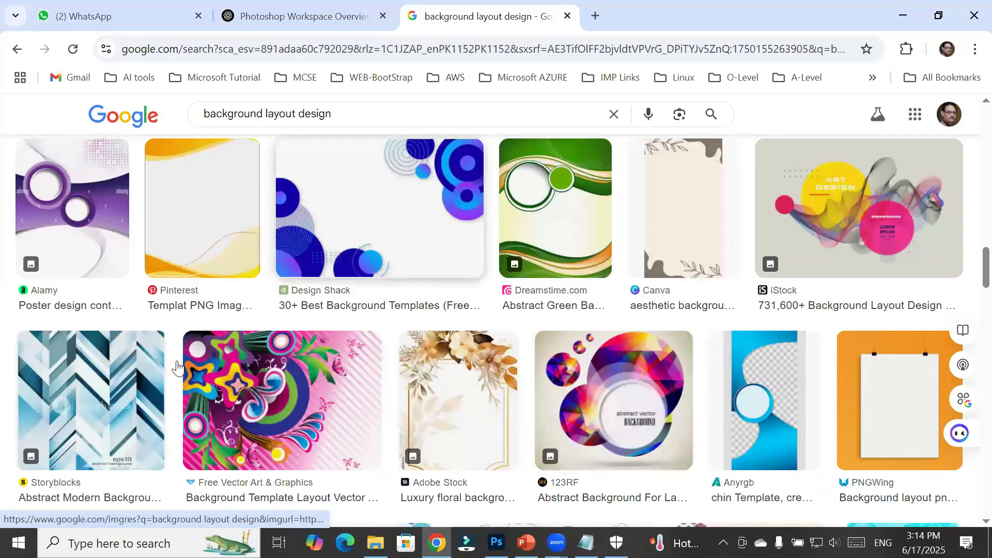
scroll(312, 411, down, 4)
scroll(434, 394, down, 6)
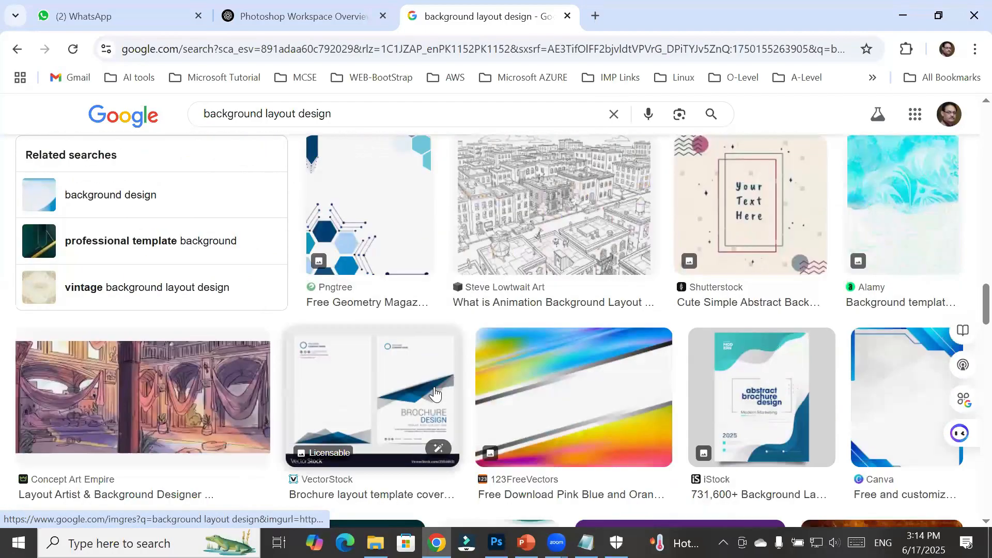
scroll(434, 394, down, 7)
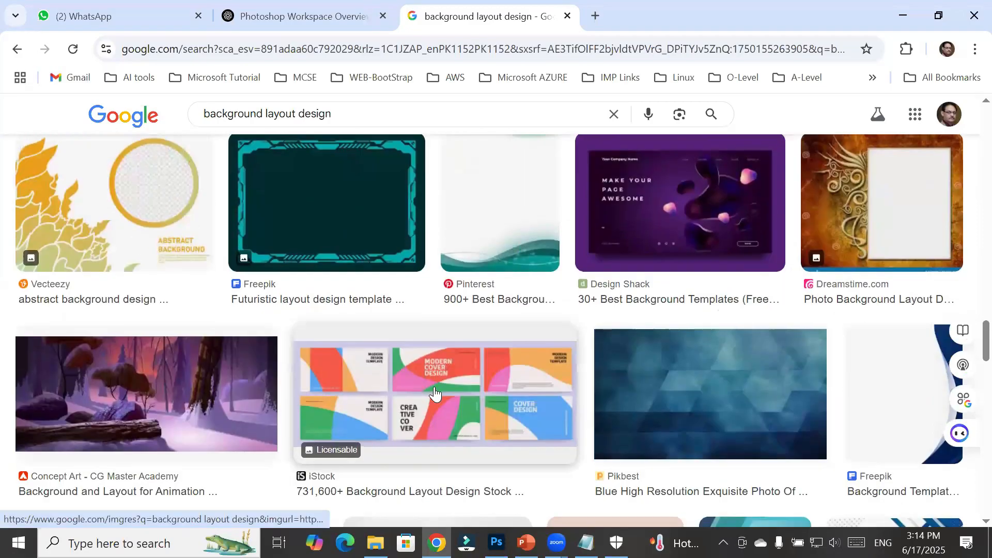
scroll(433, 394, down, 2)
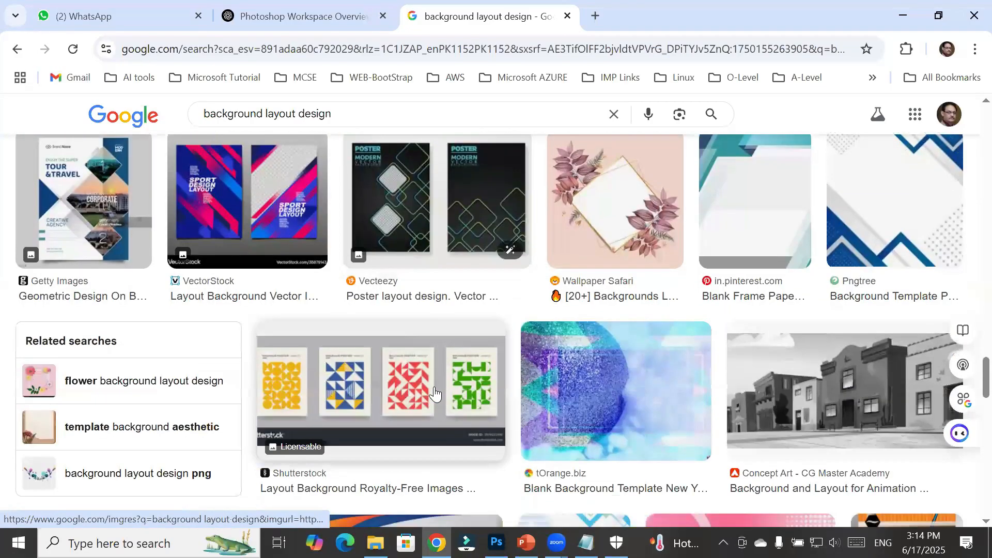
scroll(434, 394, up, 1)
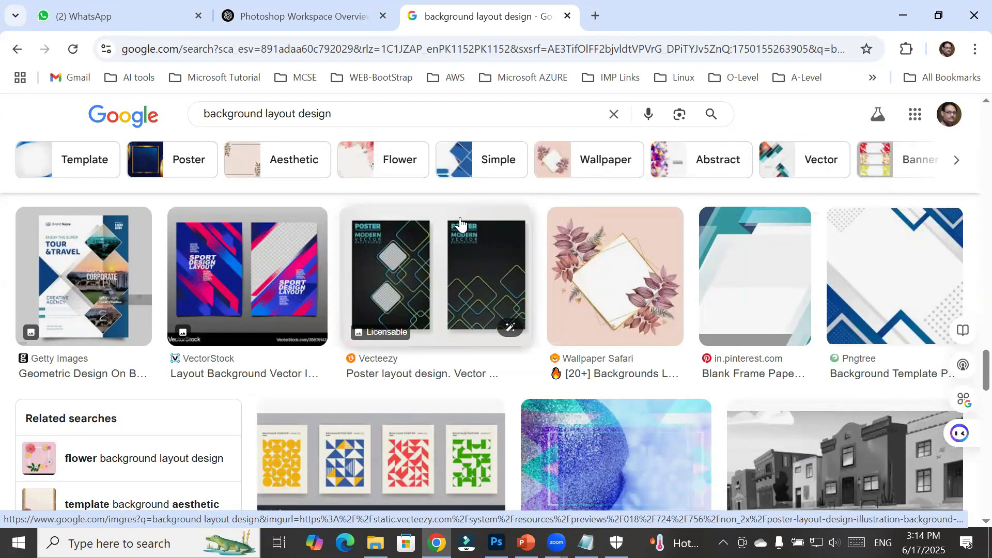
scroll(463, 233, down, 10)
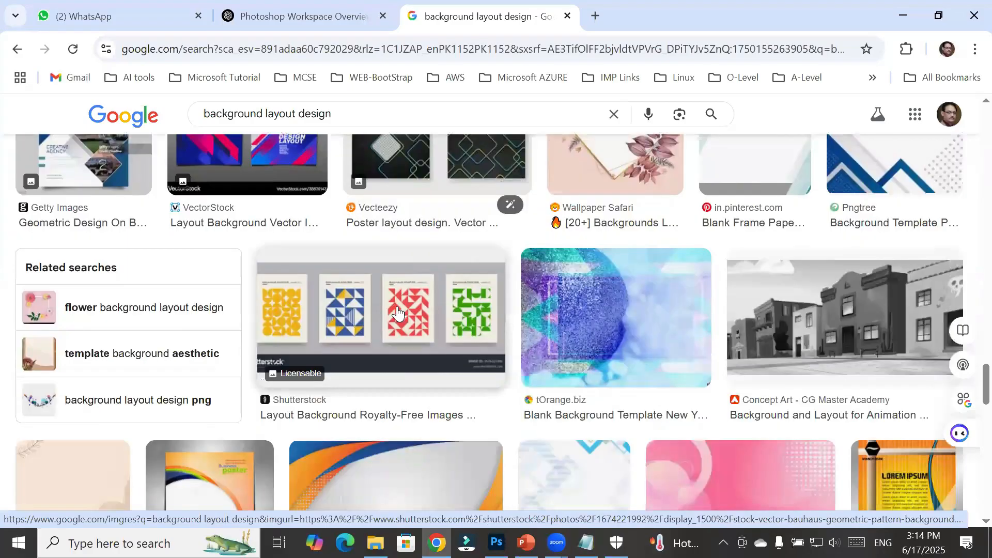
scroll(397, 311, down, 10)
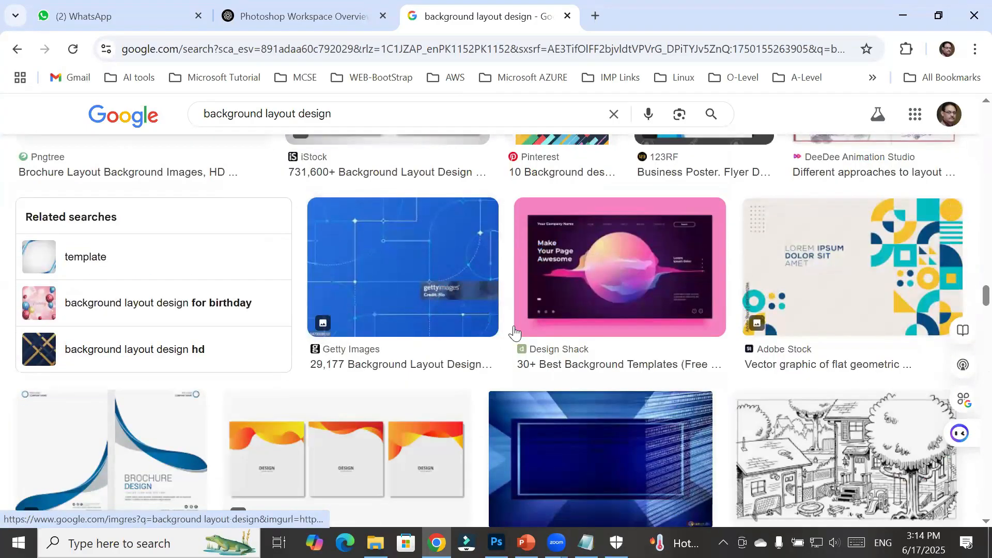
scroll(516, 327, down, 5)
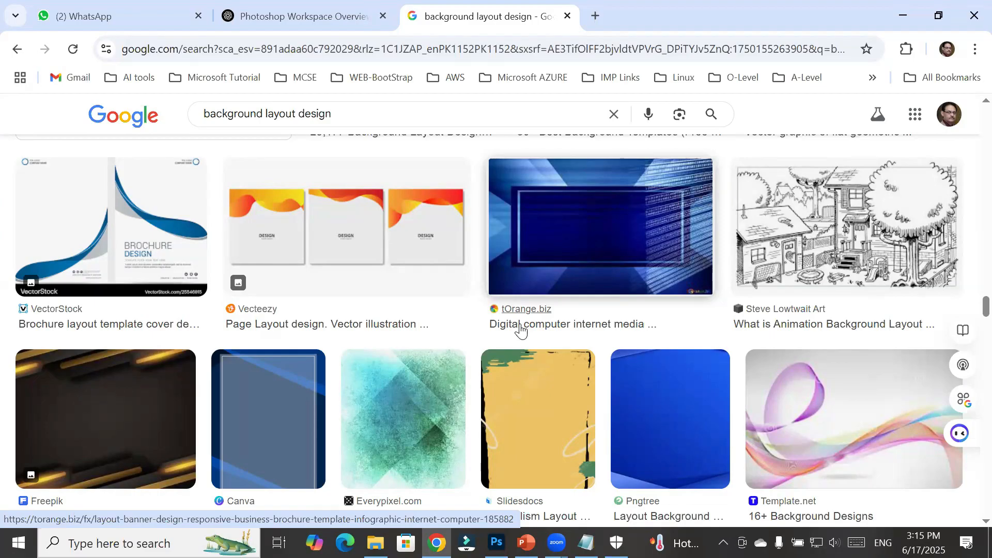
scroll(524, 331, down, 10)
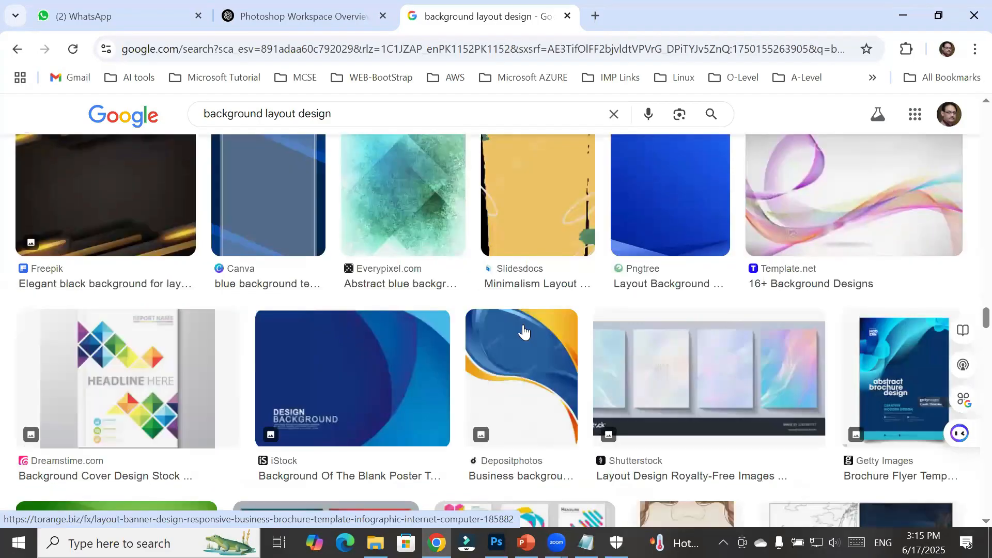
scroll(524, 330, down, 3)
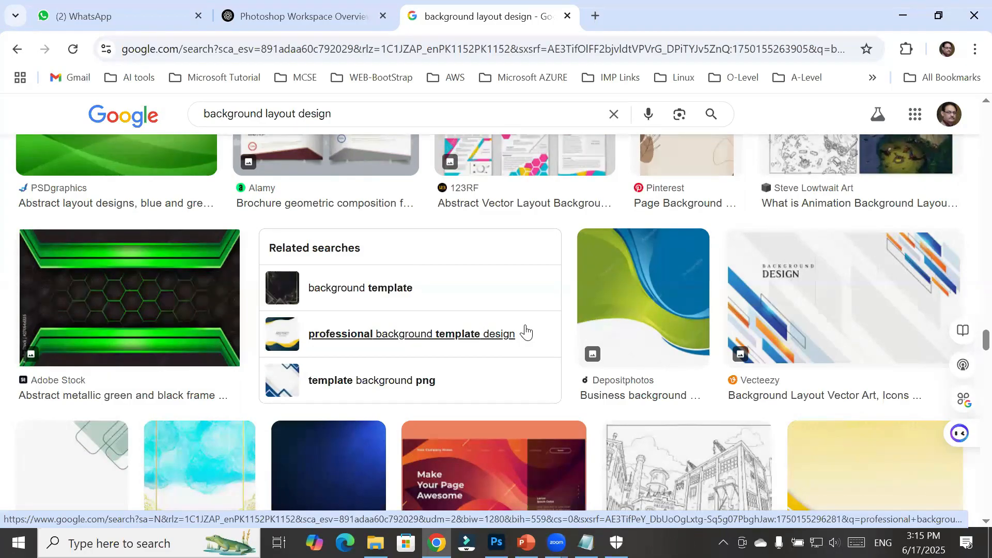
scroll(532, 330, down, 3)
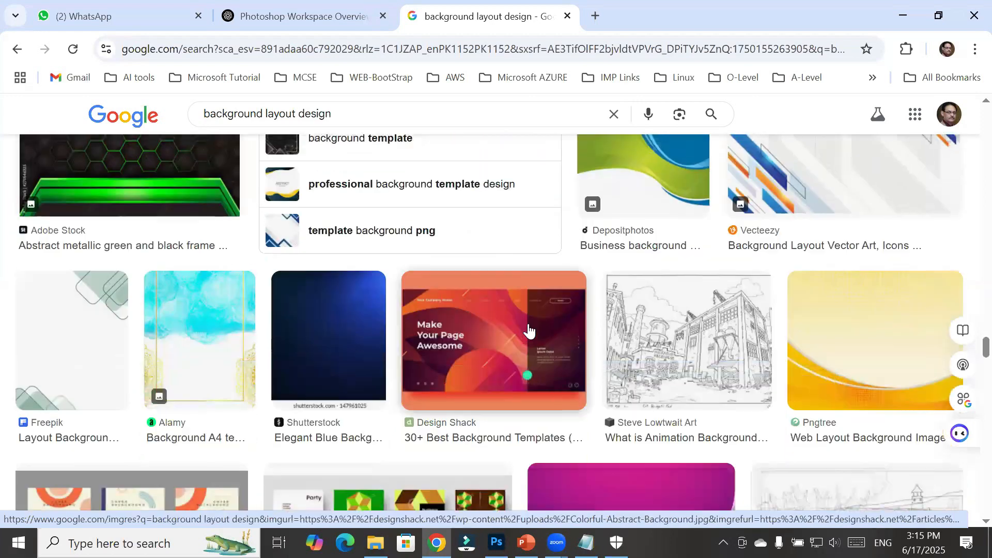
scroll(527, 328, up, 3)
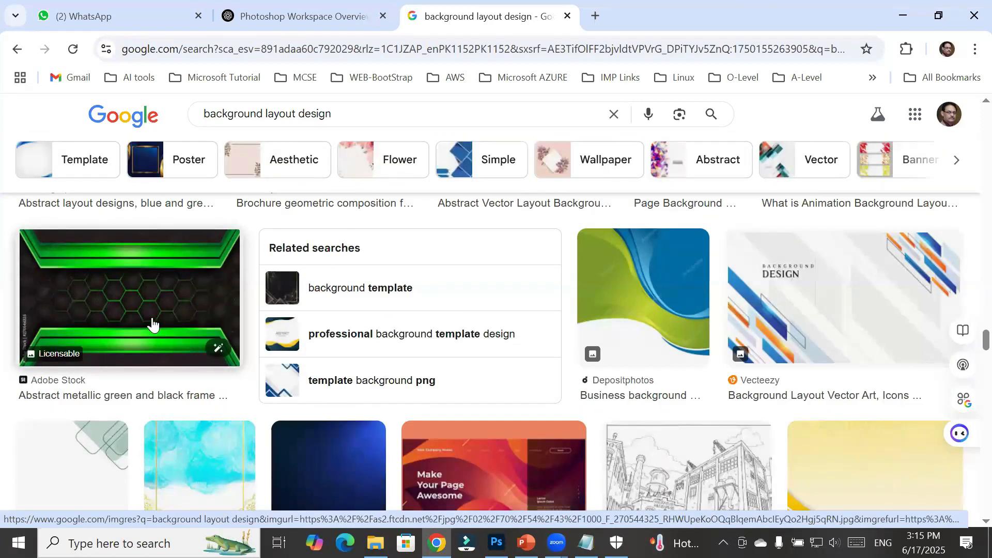
scroll(484, 343, down, 5)
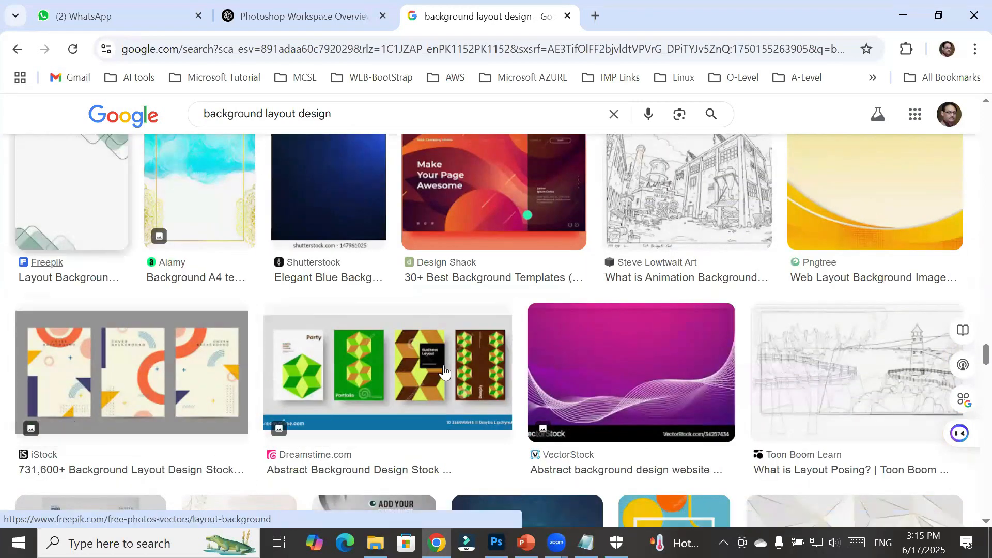
scroll(484, 344, down, 9)
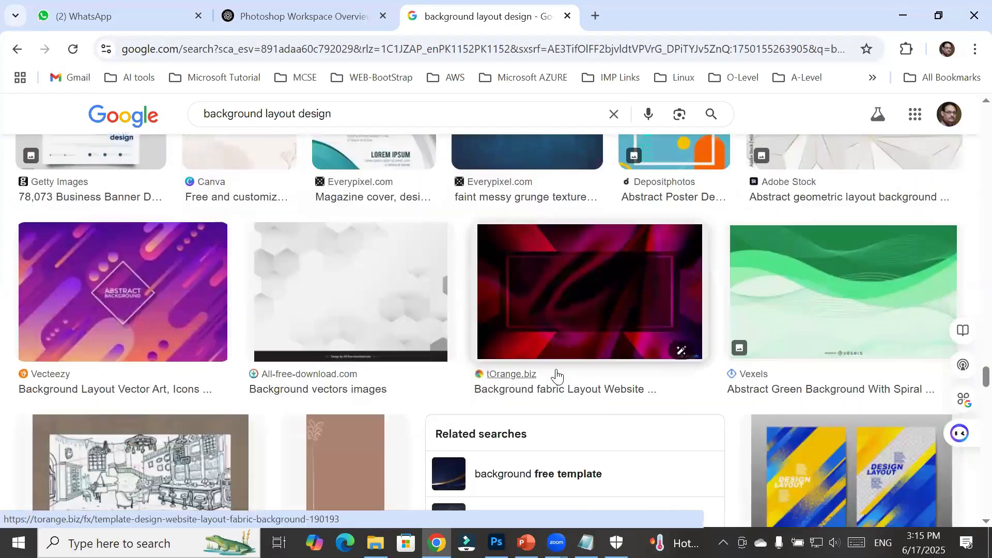
scroll(555, 376, down, 7)
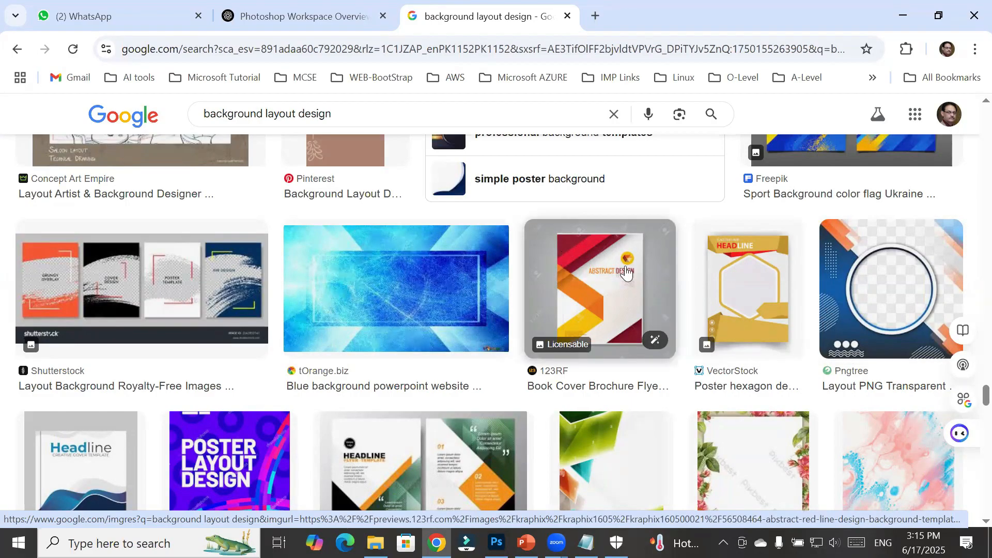
scroll(77, 277, down, 5)
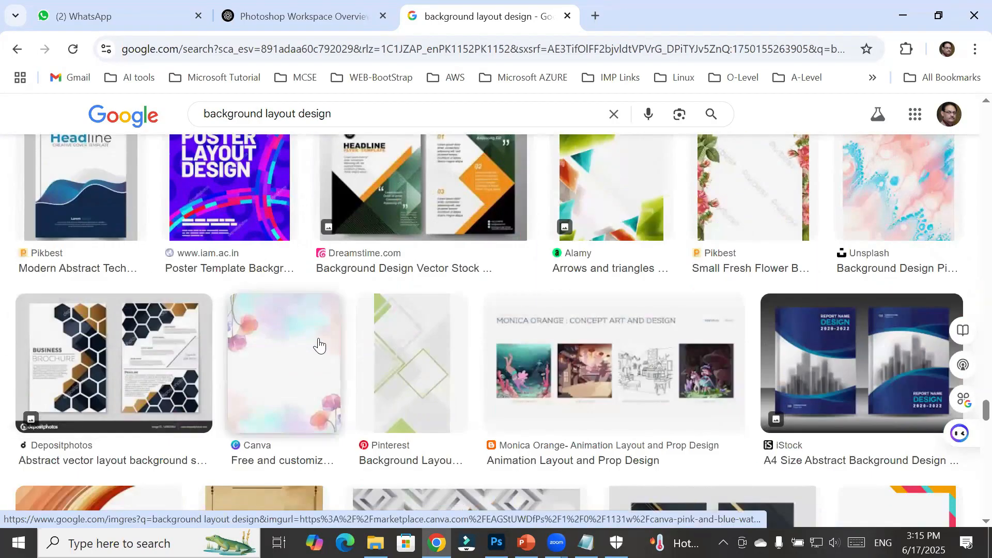
scroll(342, 359, down, 4)
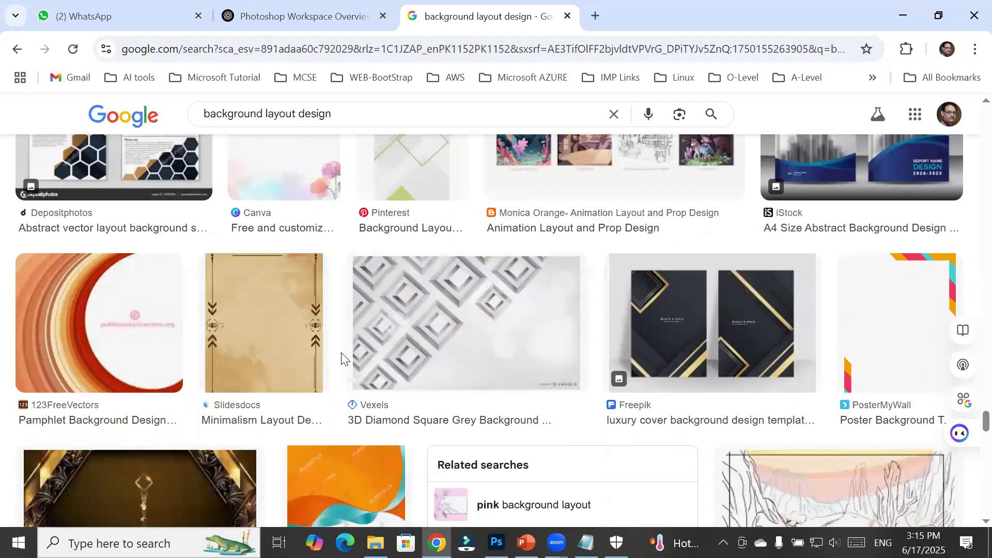
scroll(342, 356, down, 8)
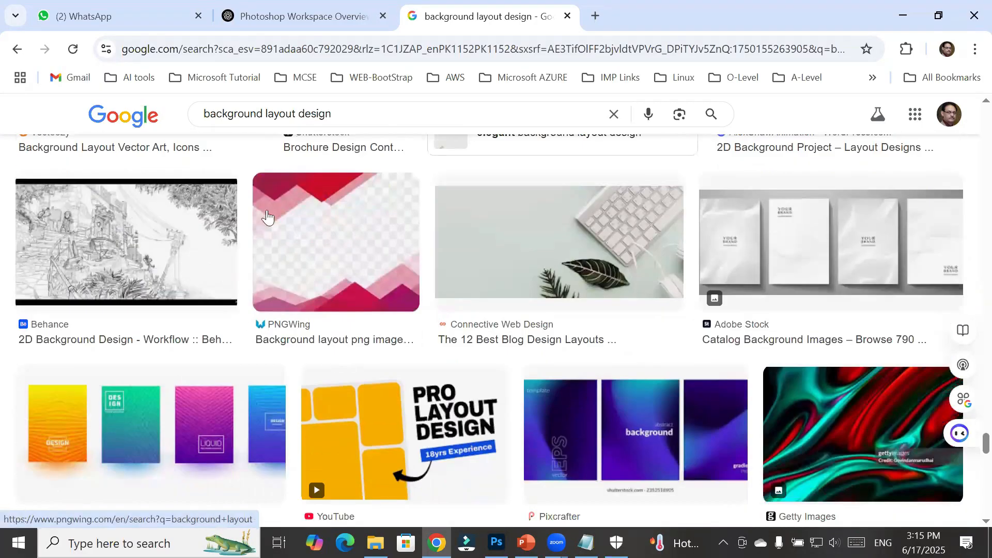
scroll(368, 323, down, 11)
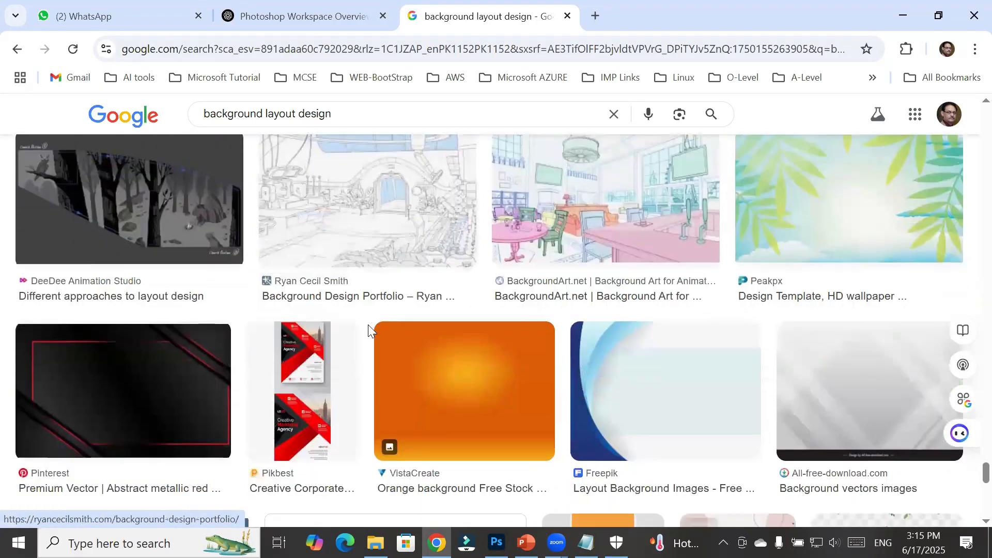
scroll(367, 324, down, 8)
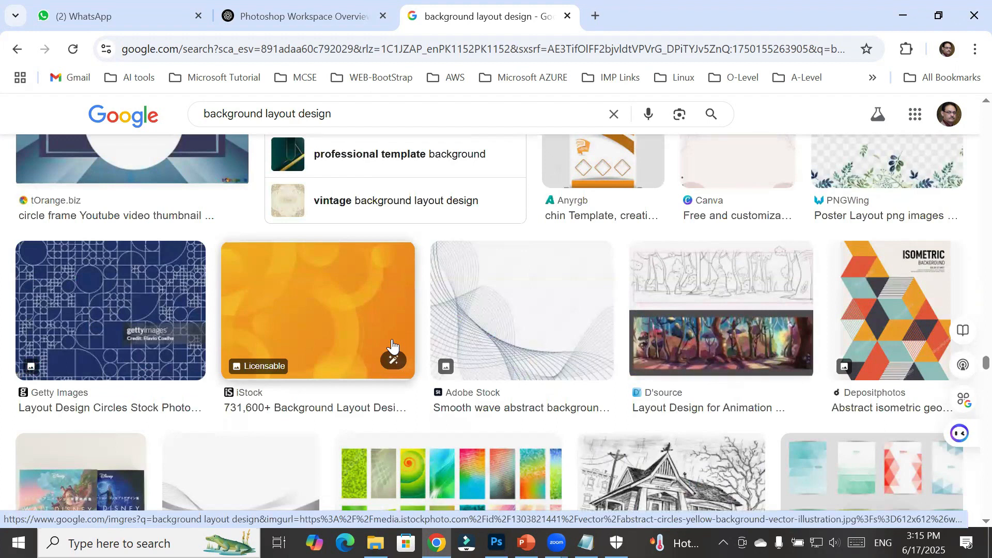
Narrow the background layout design image results to the Poster category
scroll(394, 283, down, 10)
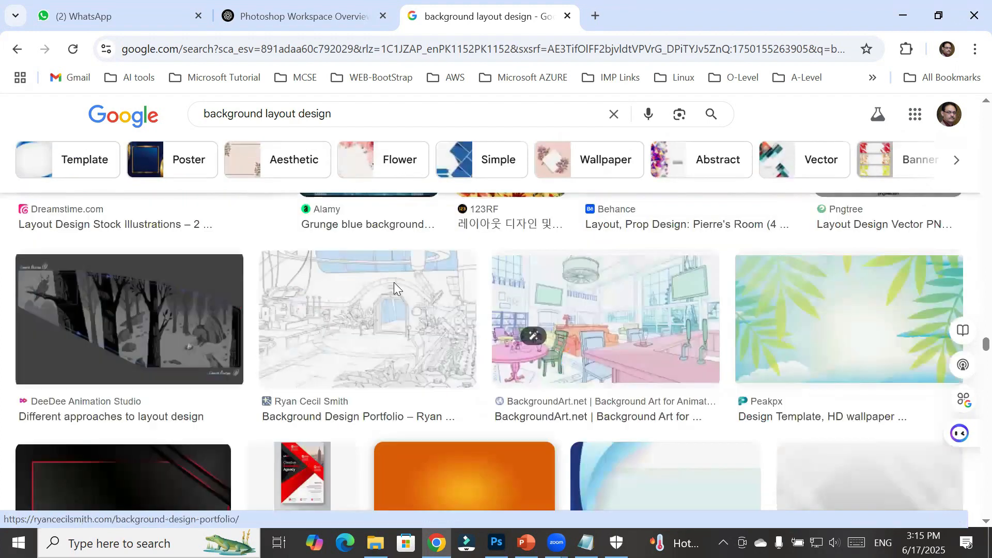
scroll(361, 279, up, 3)
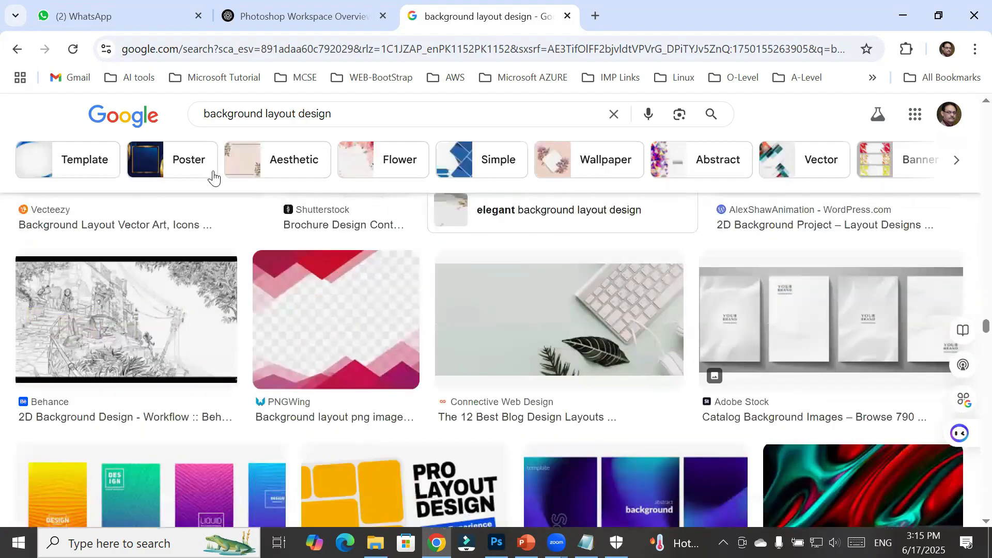
click(194, 170)
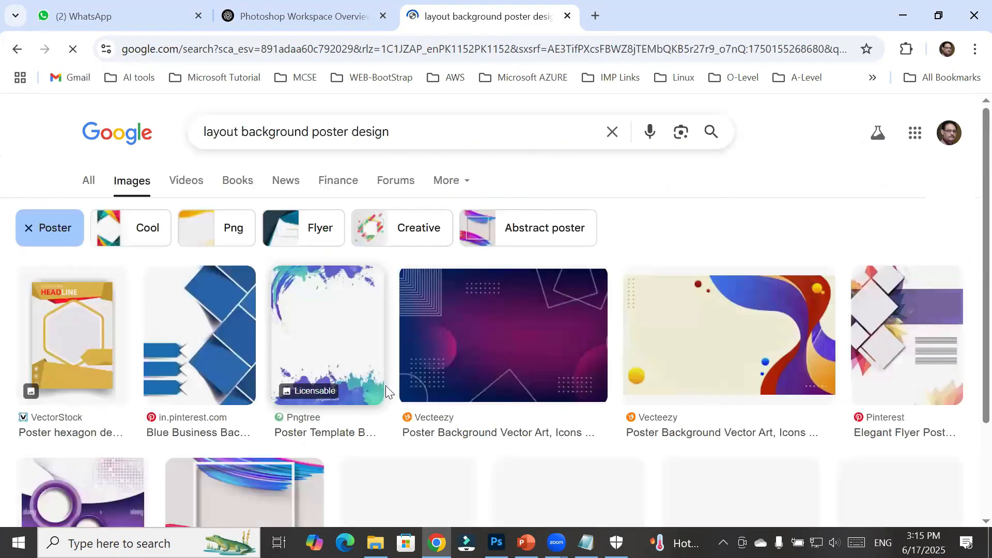
Find the yellow and black brochure design from Dreamstime among the poster results, preview it and open its source page
scroll(434, 390, down, 5)
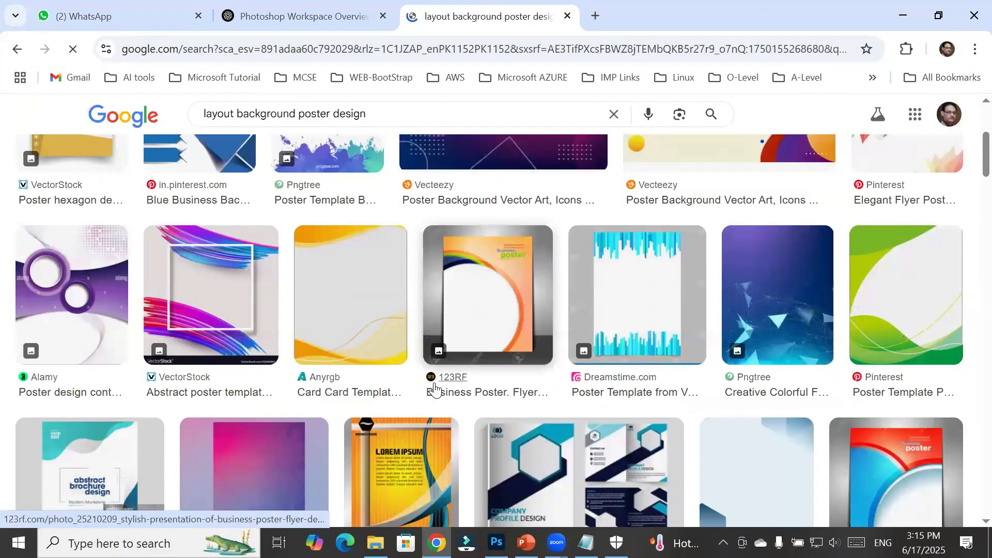
scroll(650, 277, up, 1)
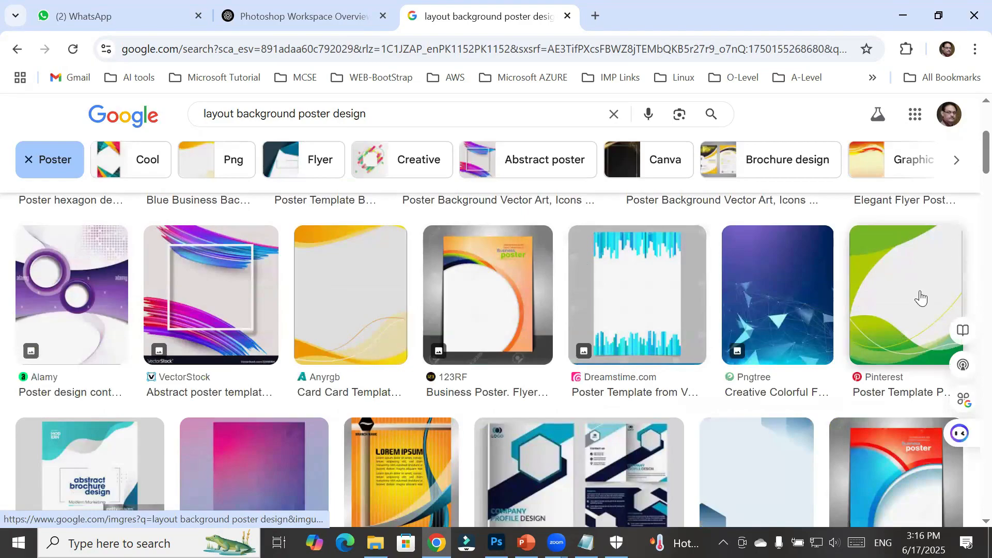
scroll(451, 340, down, 7)
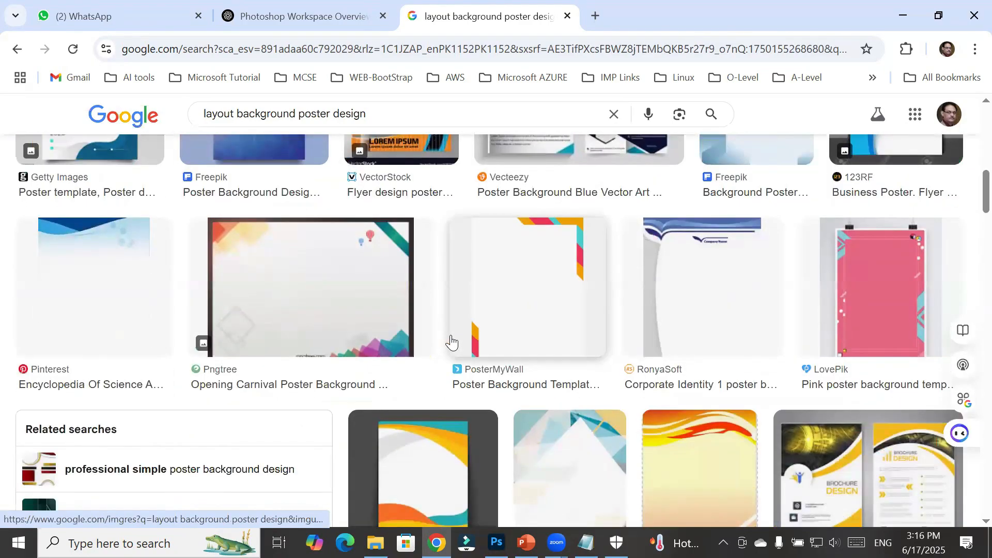
scroll(451, 340, down, 3)
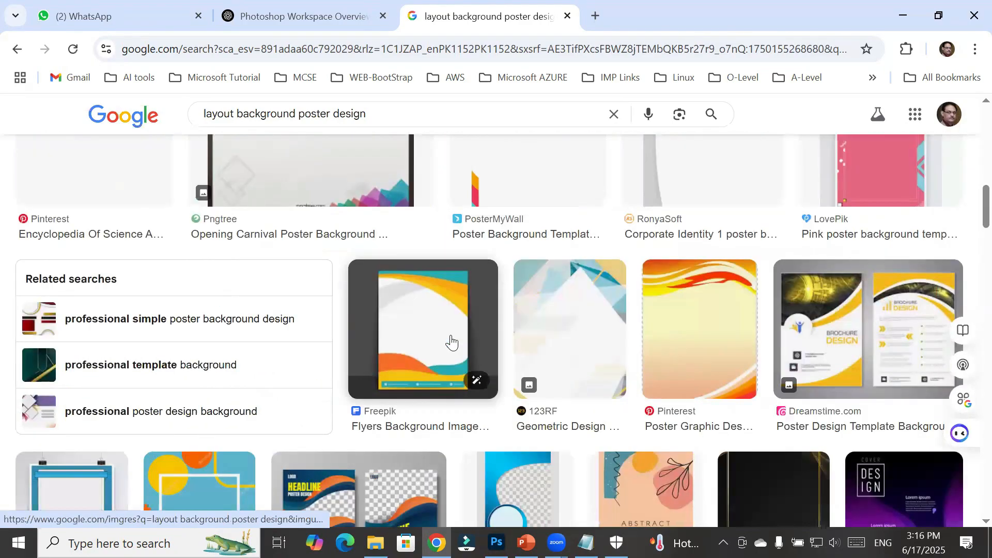
click(901, 331)
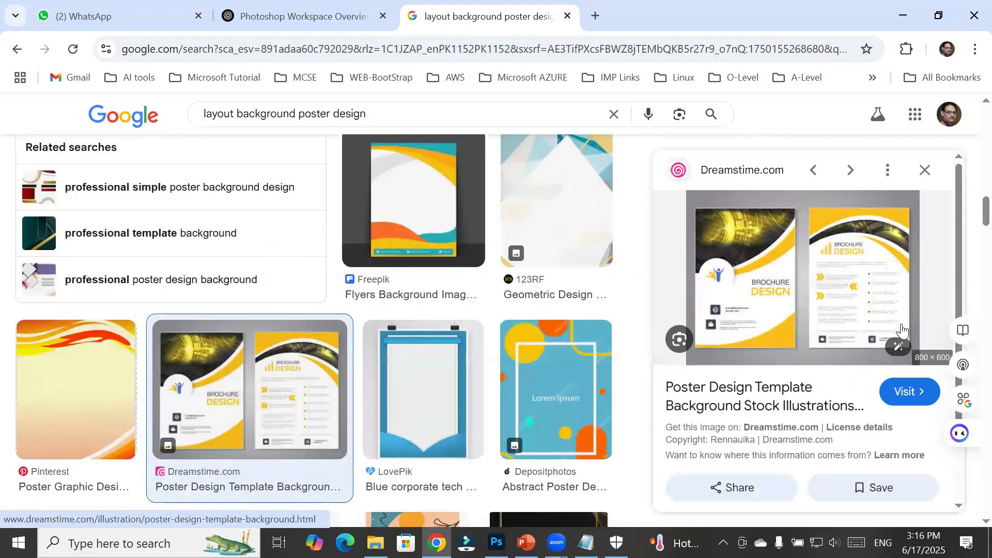
click(760, 291)
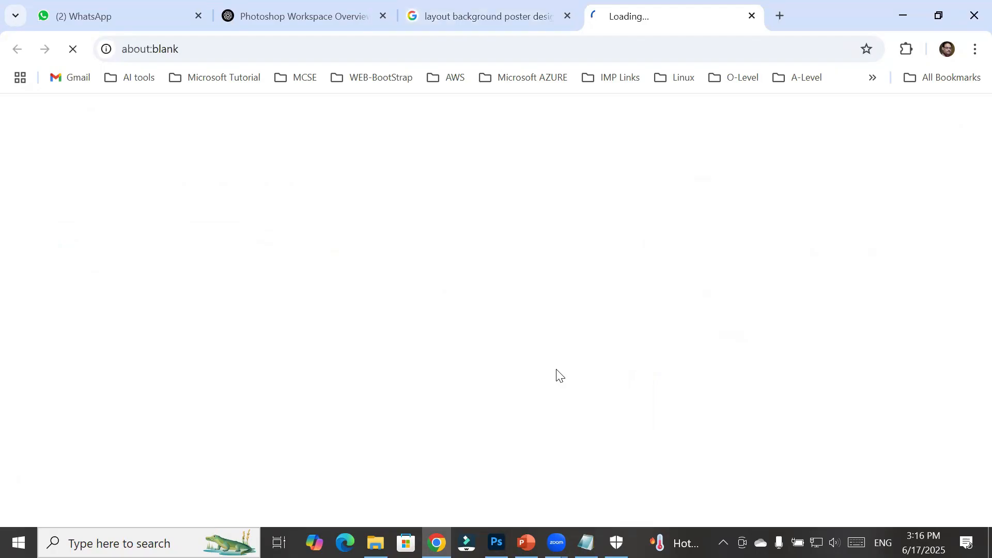
Look over the first "poster design template background" illustrations on Dreamstime and dismiss the account sign-up prompt
scroll(547, 351, down, 5)
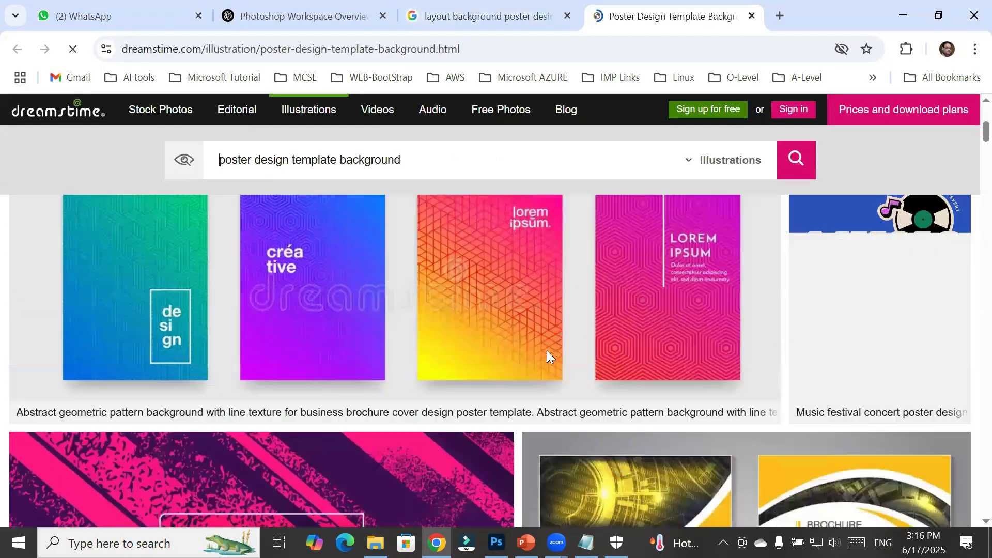
scroll(545, 350, down, 10)
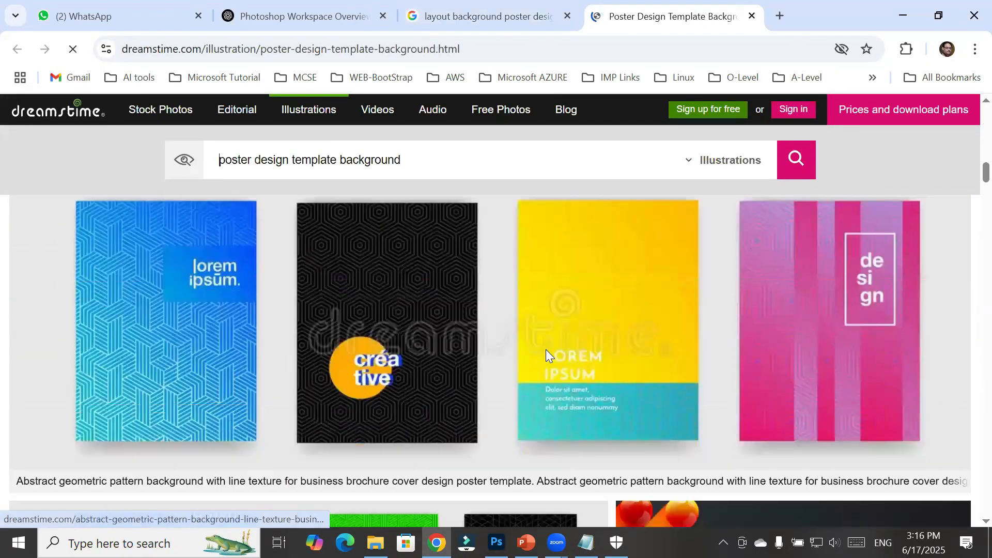
scroll(541, 354, down, 8)
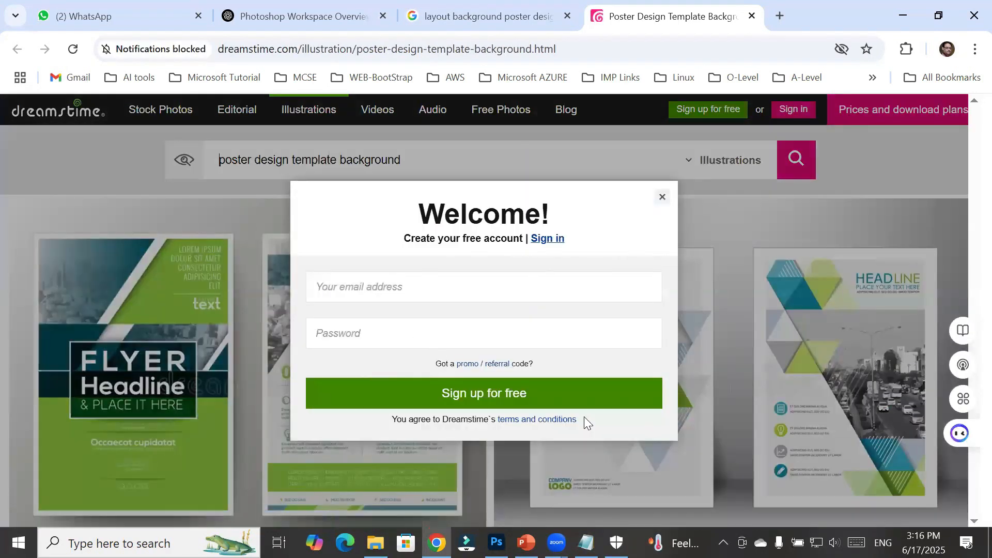
click(661, 196)
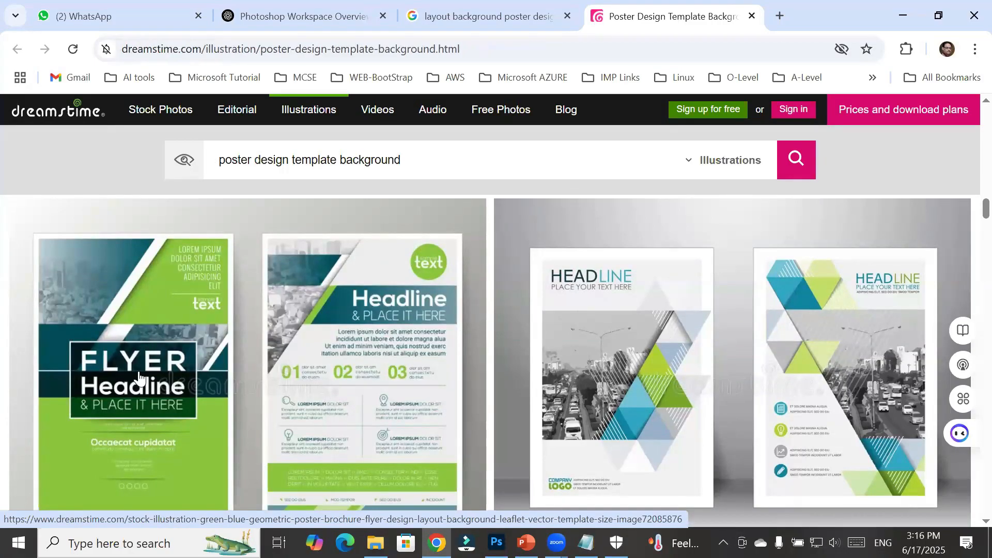
Examine the remaining Dreamstime template illustrations for flyer, brochure, cover and sale poster layout ideas
scroll(139, 377, down, 12)
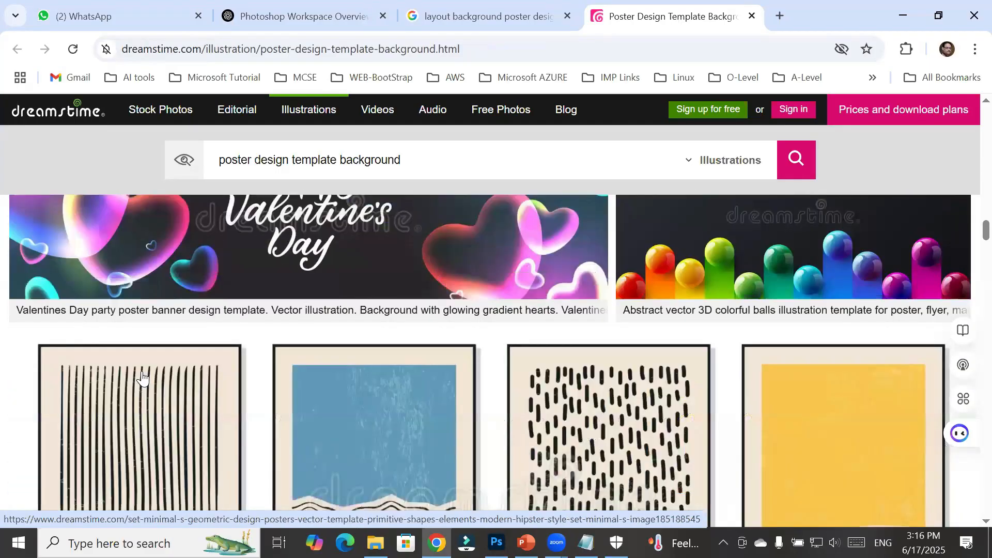
scroll(143, 378, down, 10)
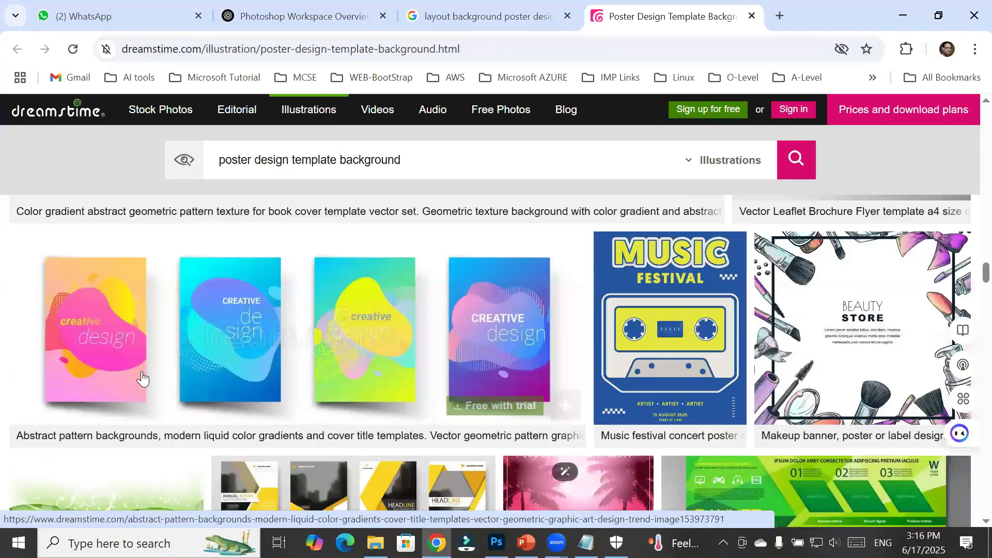
scroll(143, 379, up, 2)
scroll(143, 379, down, 3)
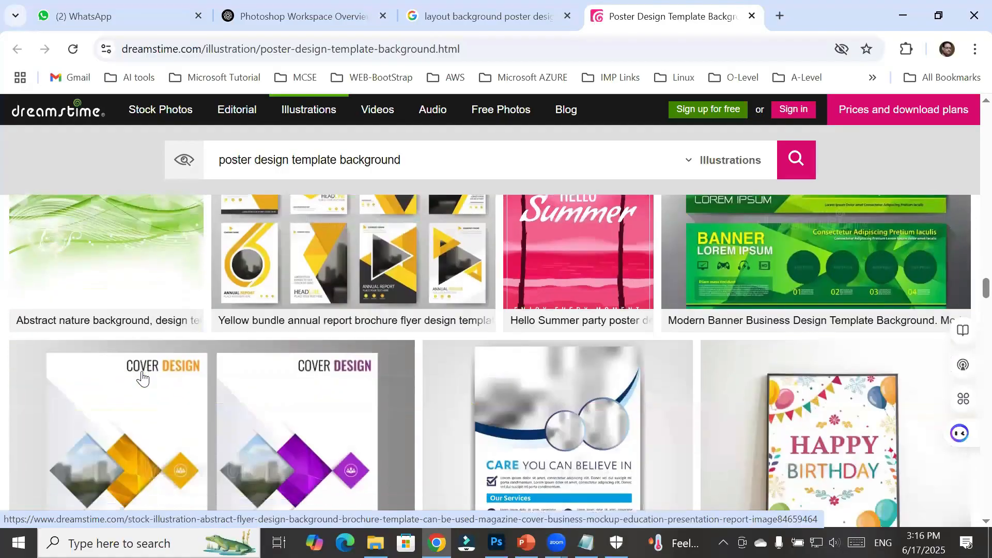
scroll(144, 378, down, 3)
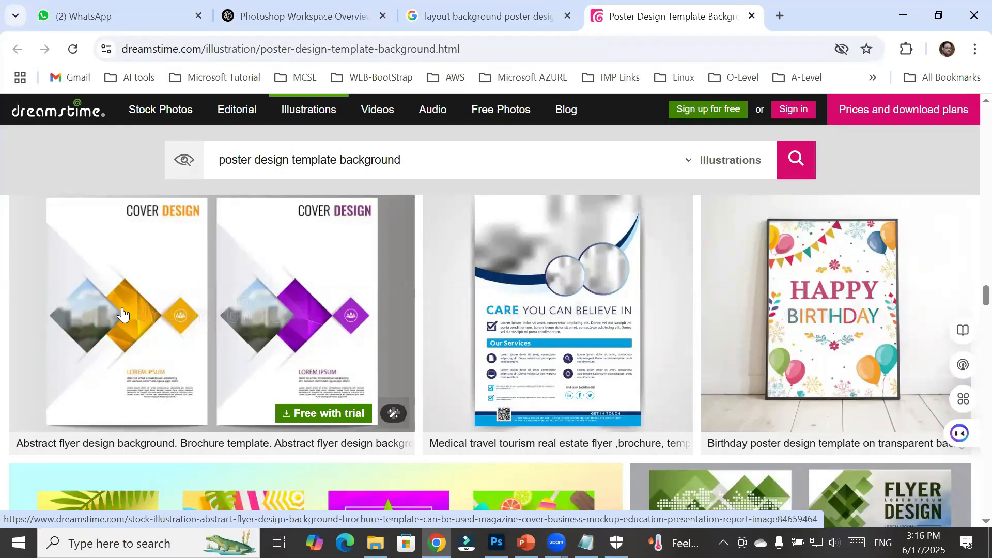
scroll(305, 368, down, 2)
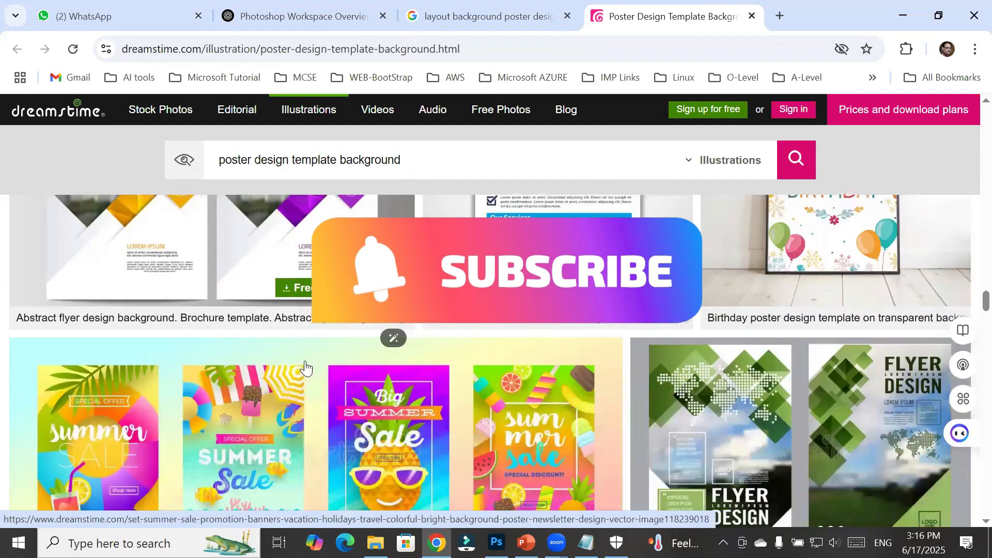
scroll(306, 369, down, 4)
scroll(306, 368, up, 3)
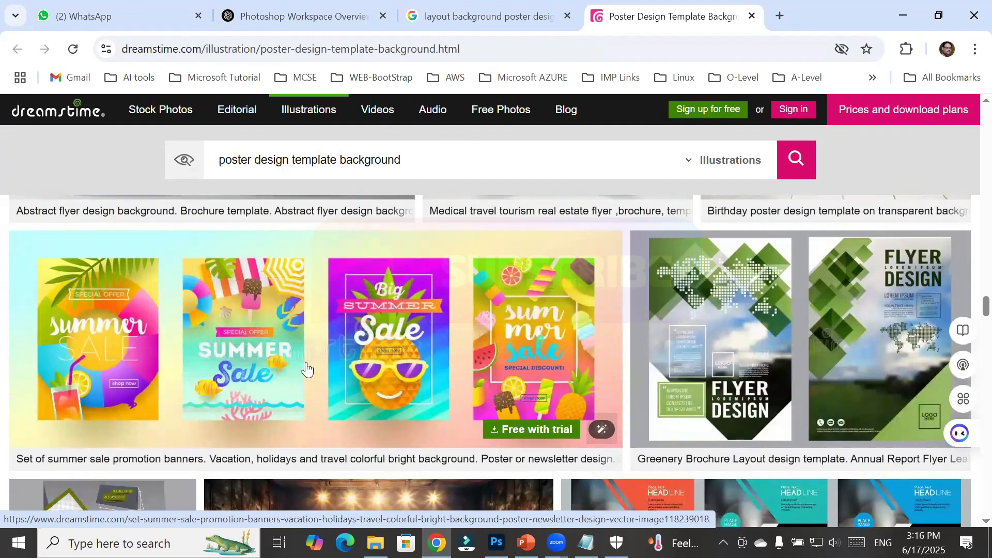
scroll(306, 368, down, 9)
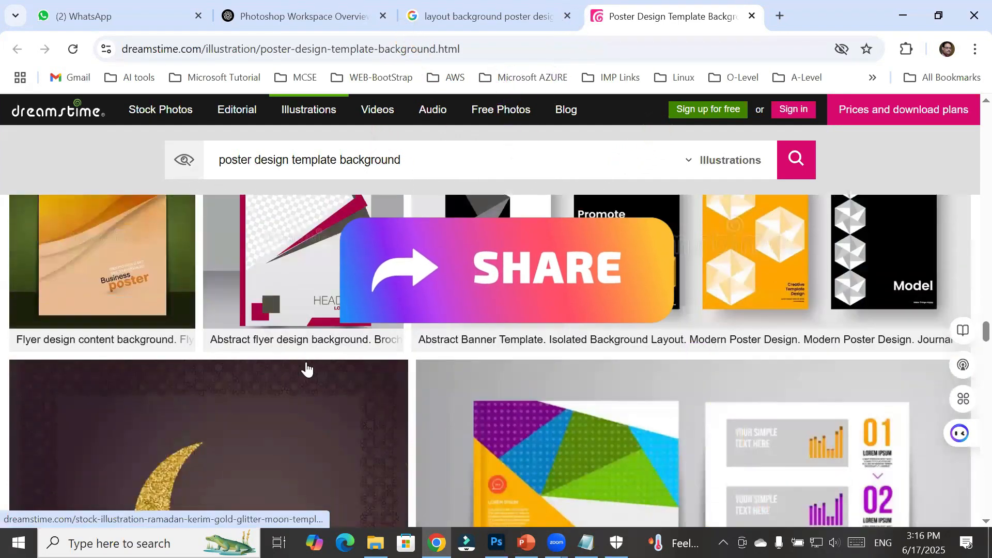
scroll(306, 368, up, 3)
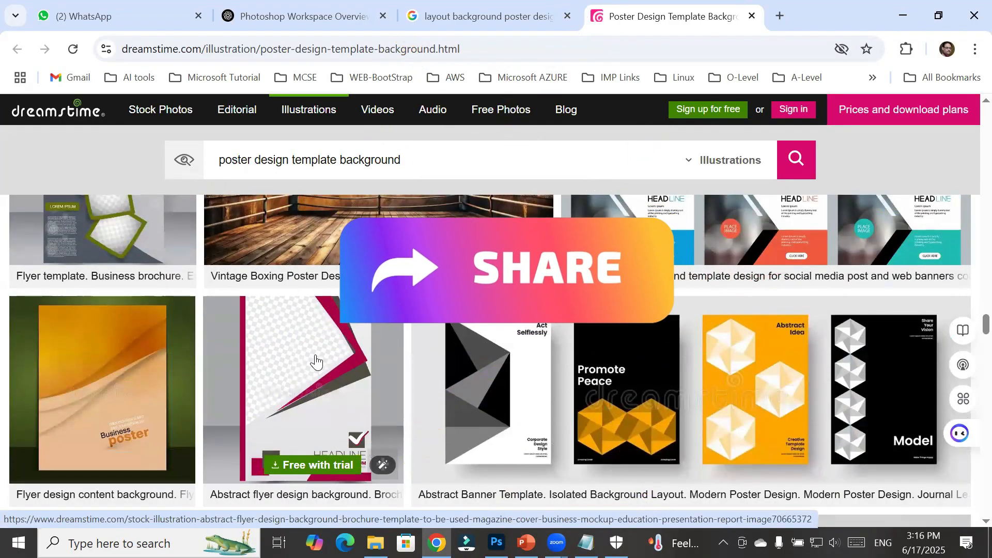
scroll(316, 361, down, 3)
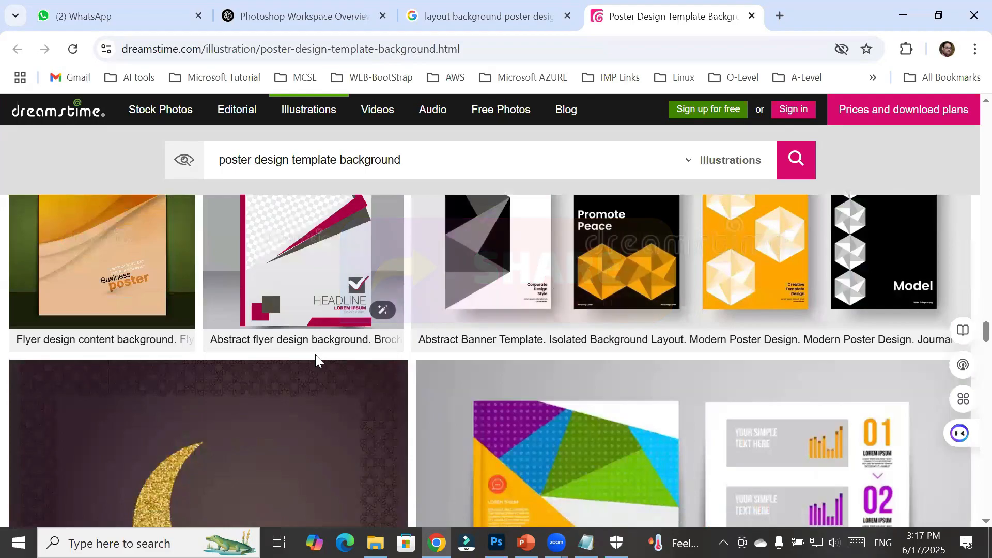
scroll(315, 354, down, 5)
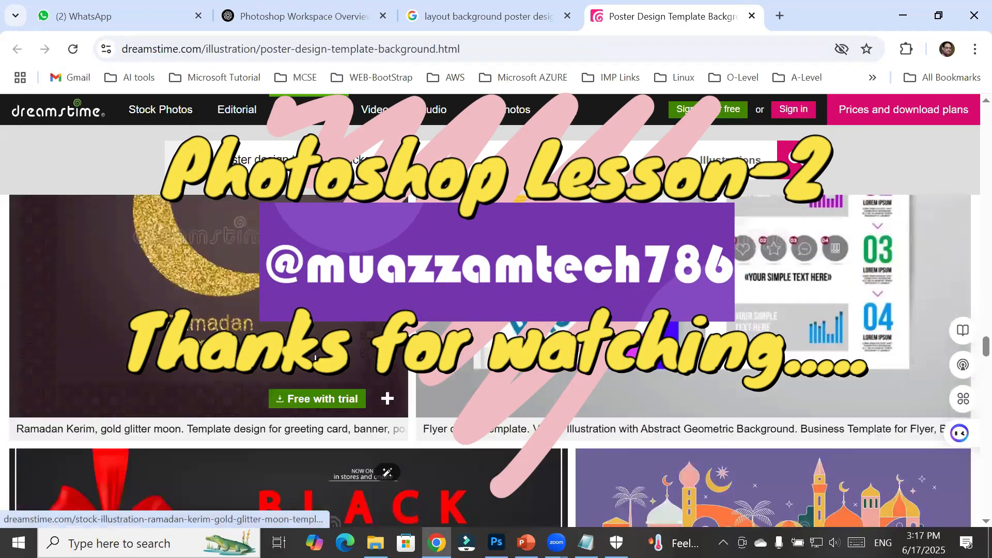
scroll(315, 357, down, 10)
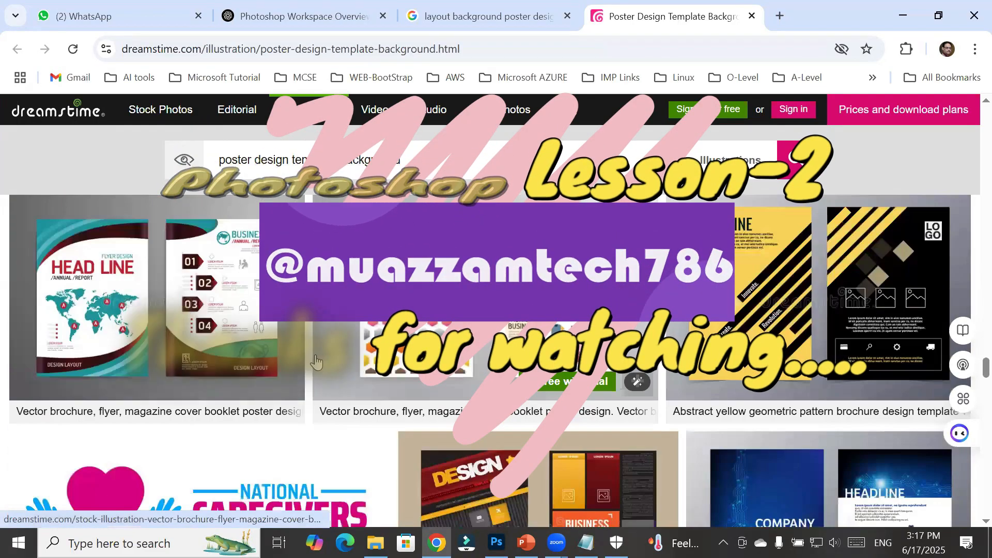